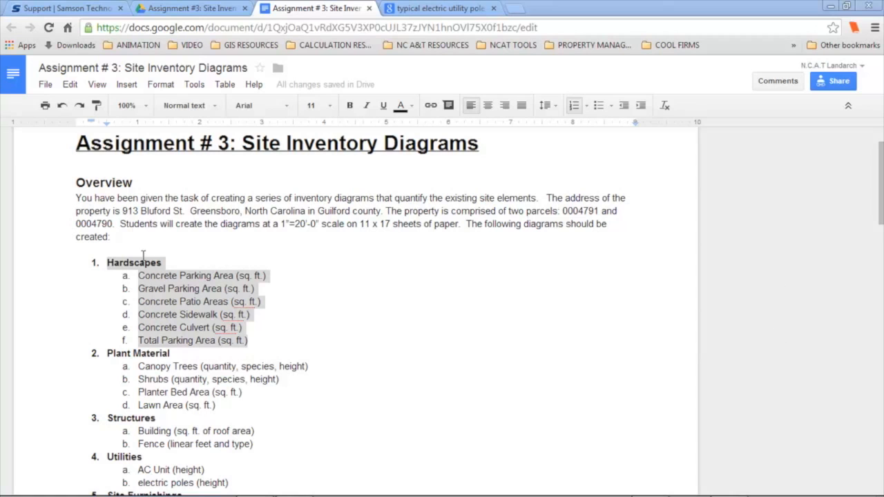
Step: Review the diagram categories and their items in the Assignment # 3 overview, from Hardscapes through Site Furnishings
double_click(113, 234)
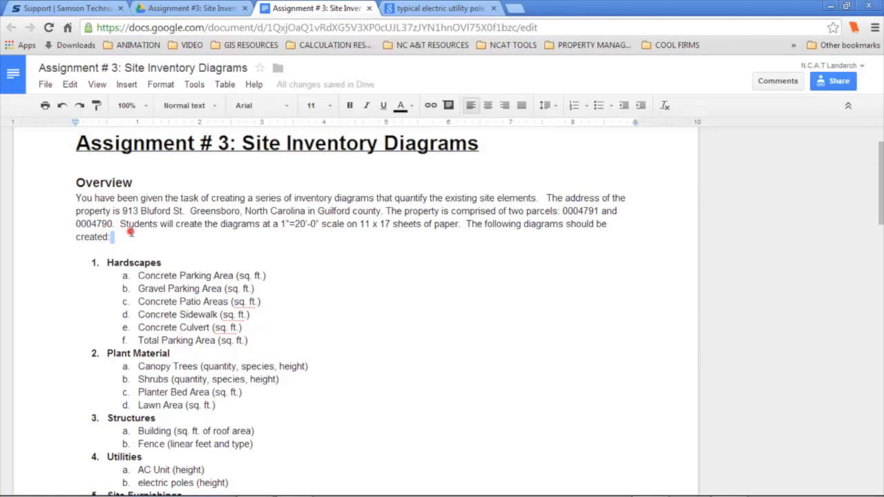
scroll(155, 224, down, 1)
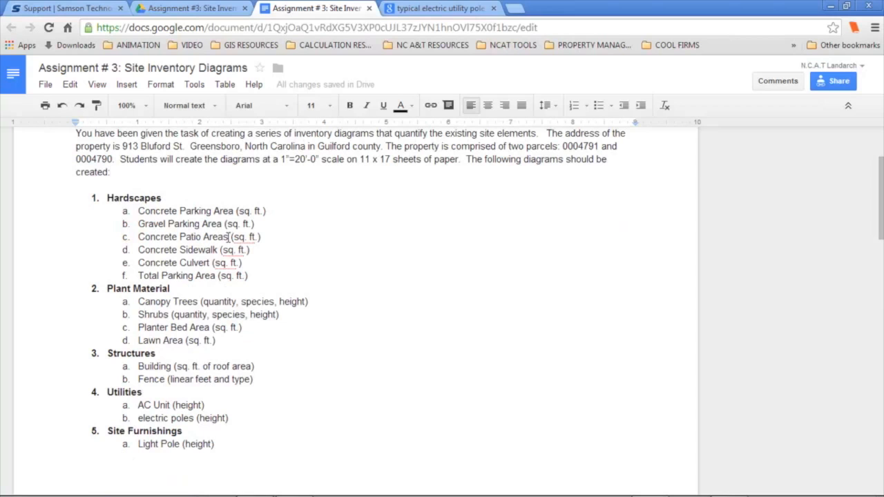
scroll(192, 240, up, 1)
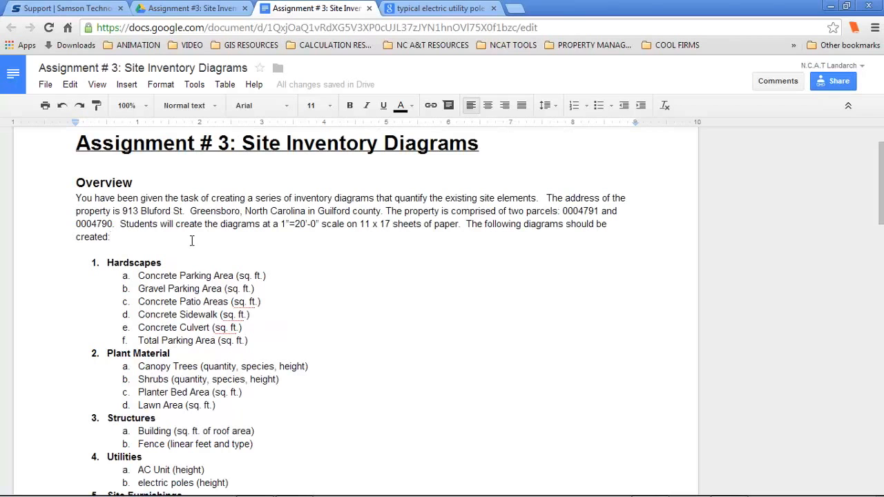
click(171, 262)
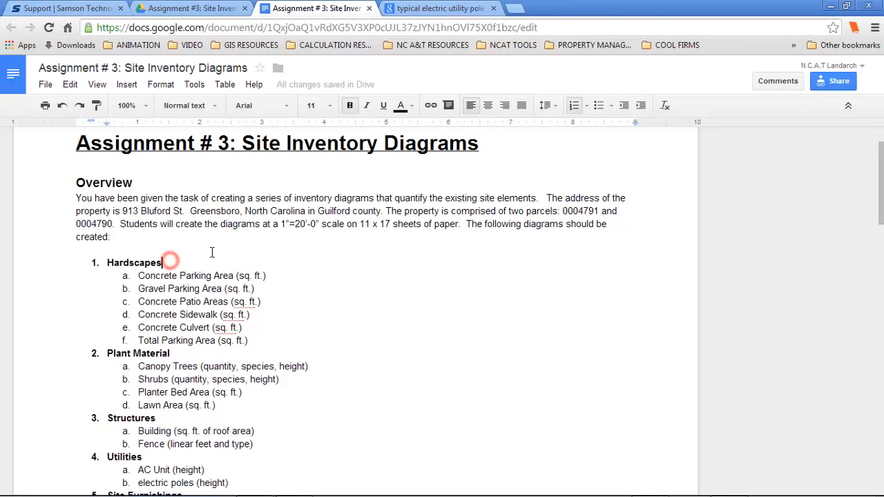
scroll(212, 252, down, 1)
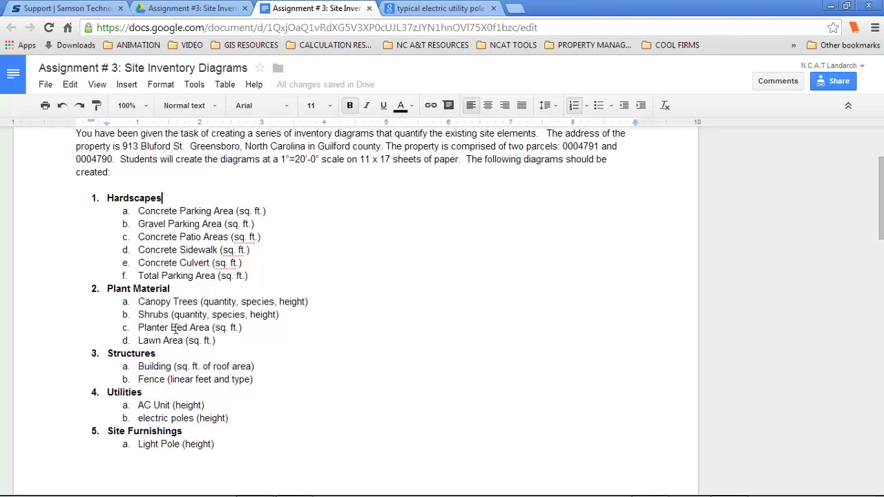
click(255, 280)
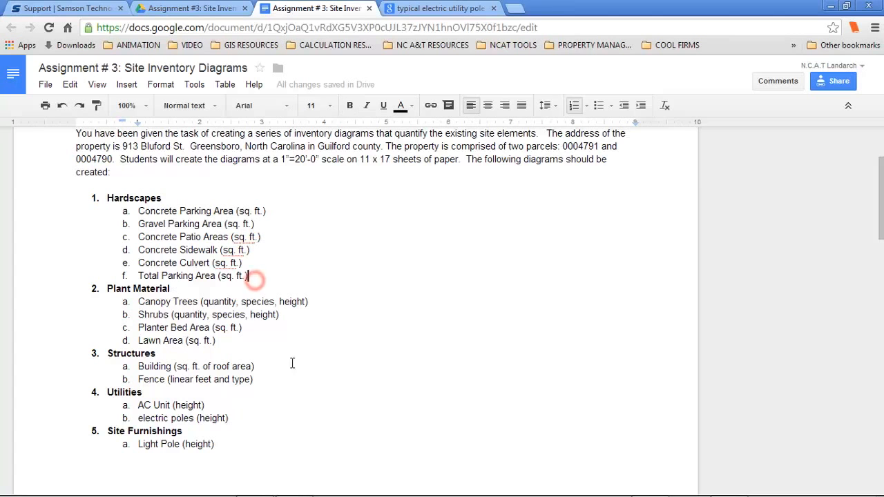
Step: Switch to Healing Garden Survey.dwg in AutoCAD and examine the labelled site elements around the building and parking areas
mouse_move(281, 489)
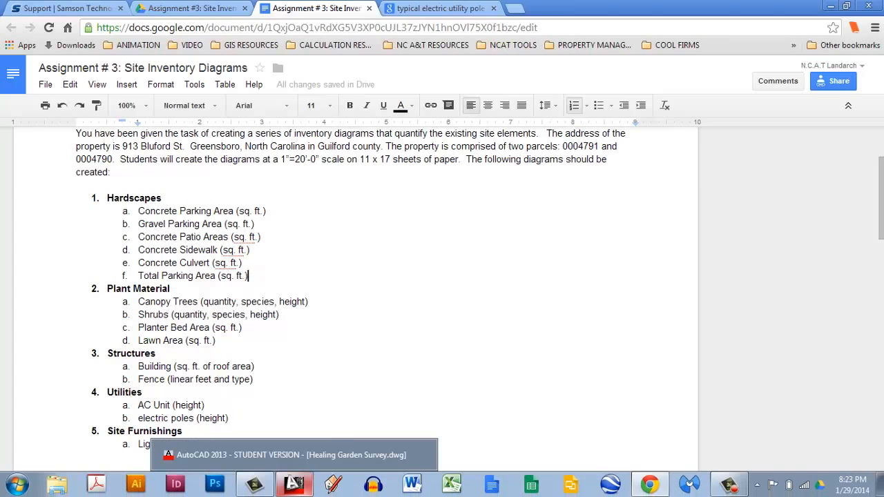
click(294, 485)
mouse_move(449, 322)
middle_down()
mouse_move(391, 322)
mouse_move(414, 314)
middle_up()
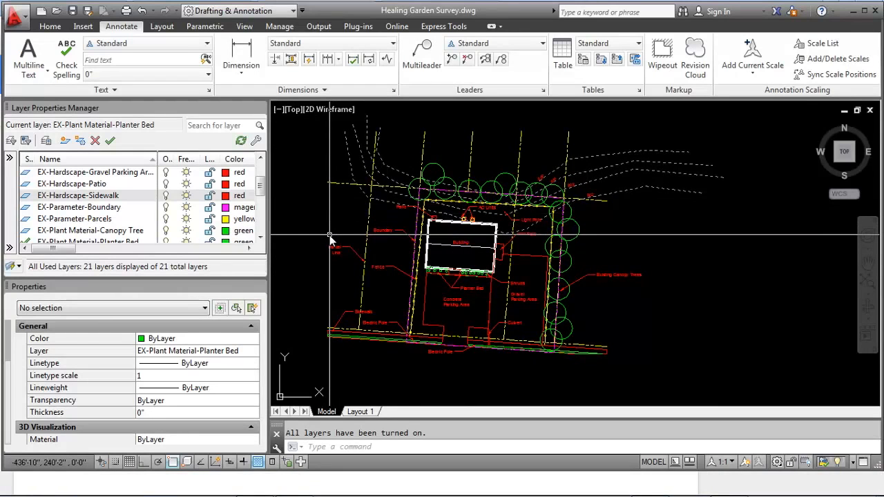
mouse_move(422, 255)
middle_down()
mouse_move(439, 257)
mouse_move(408, 261)
middle_up()
scroll(408, 261, up, 2)
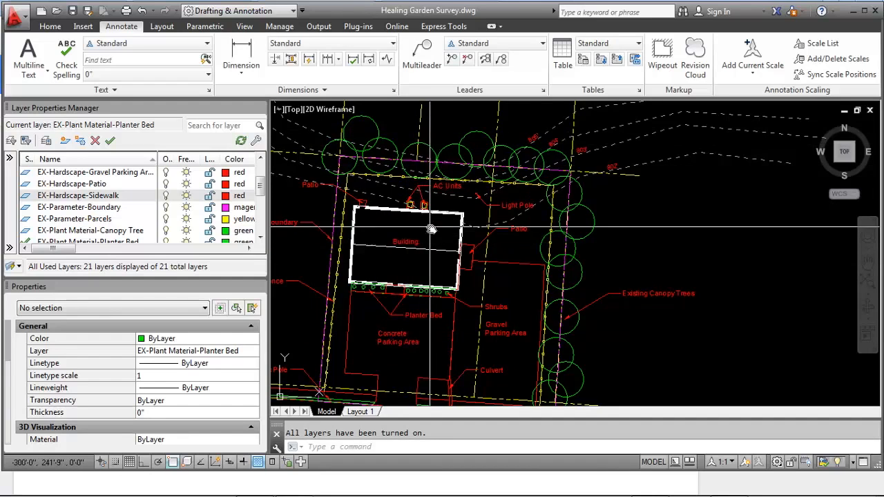
middle_drag(438, 284, 403, 251)
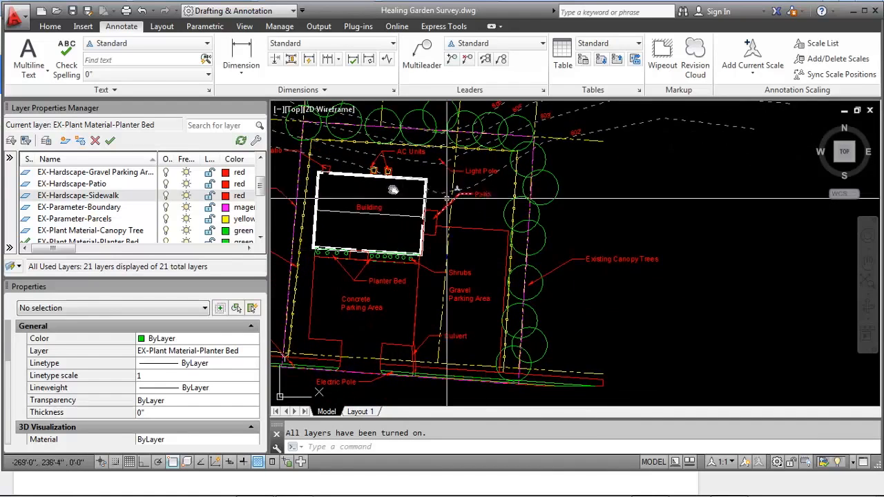
scroll(261, 186, up, 2)
Step: Create a layer named EX-Annotations-Hardscapes based on the EX-Annotations layer
click(69, 184)
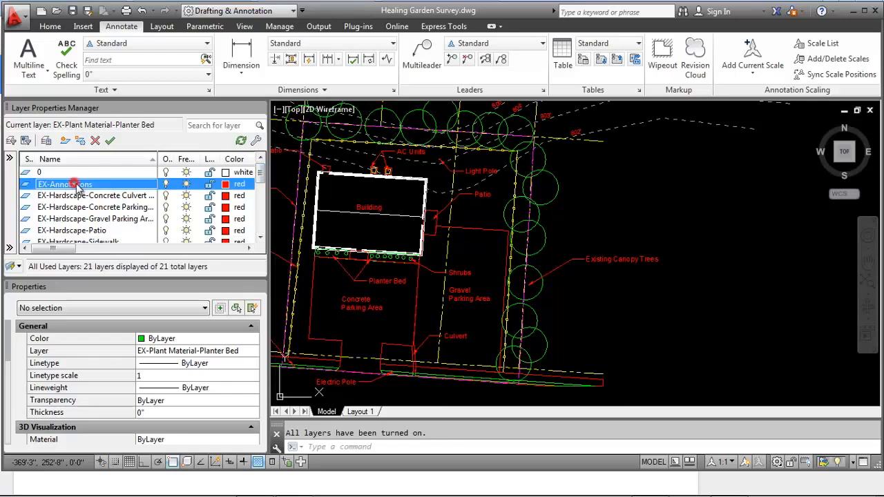
mouse_move(403, 161)
middle_down()
mouse_move(430, 179)
mouse_move(442, 169)
middle_up()
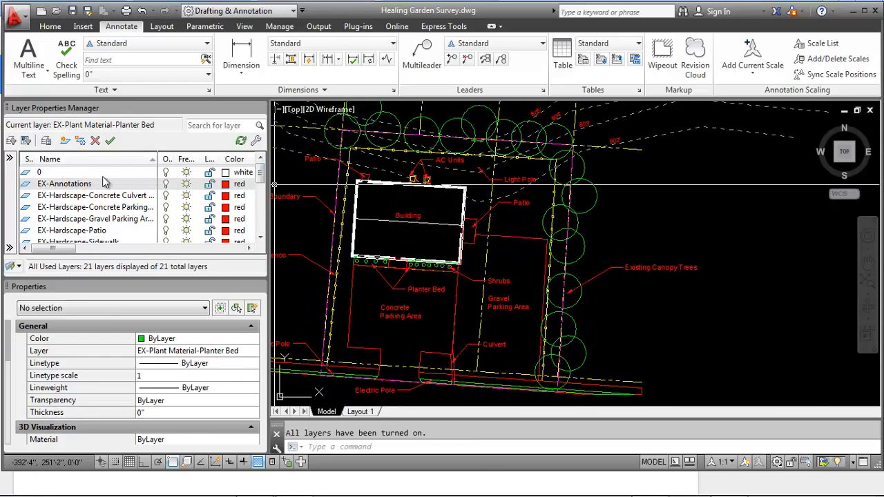
middle_drag(370, 222, 445, 216)
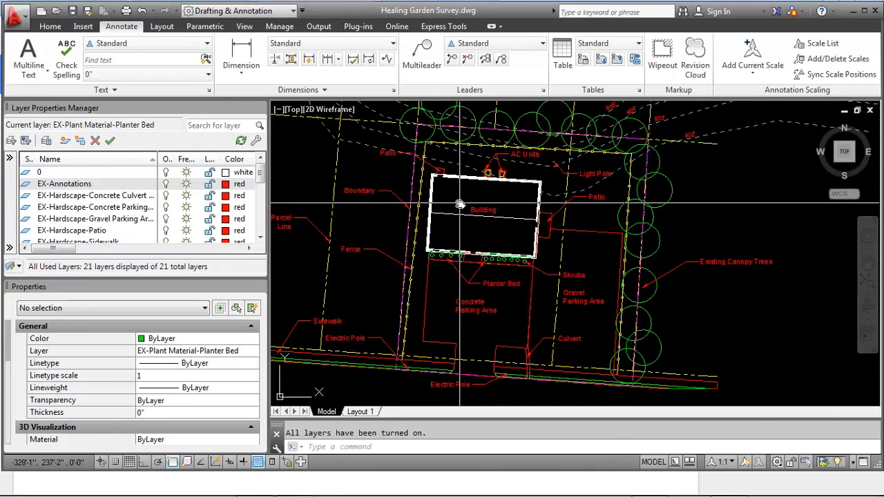
click(64, 141)
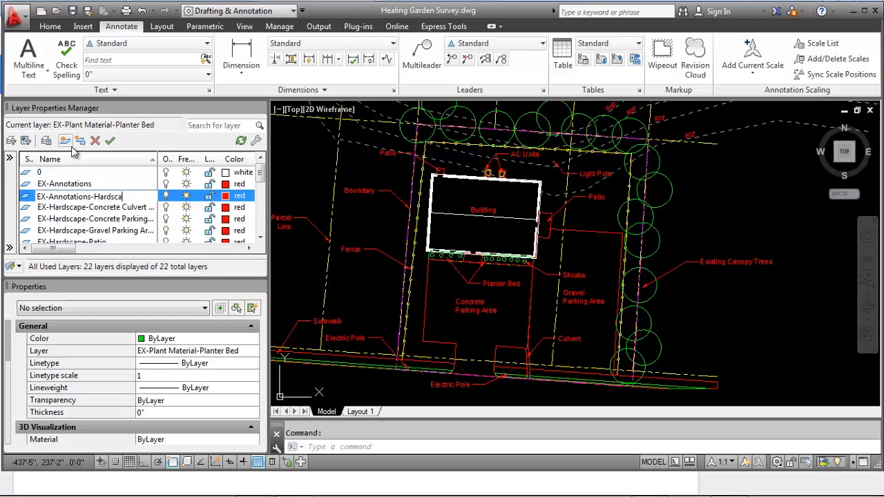
key(Return)
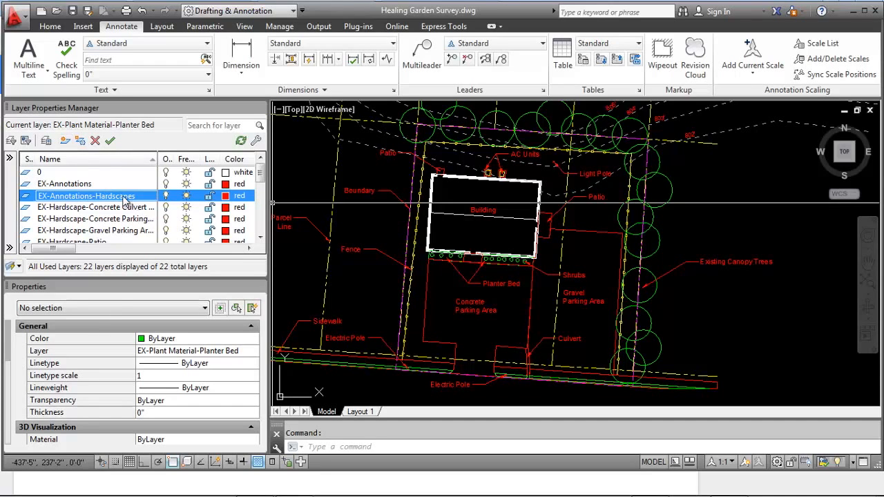
Step: Set the color of the EX-Annotations-Hardscapes layer to yellow
click(226, 196)
click(353, 270)
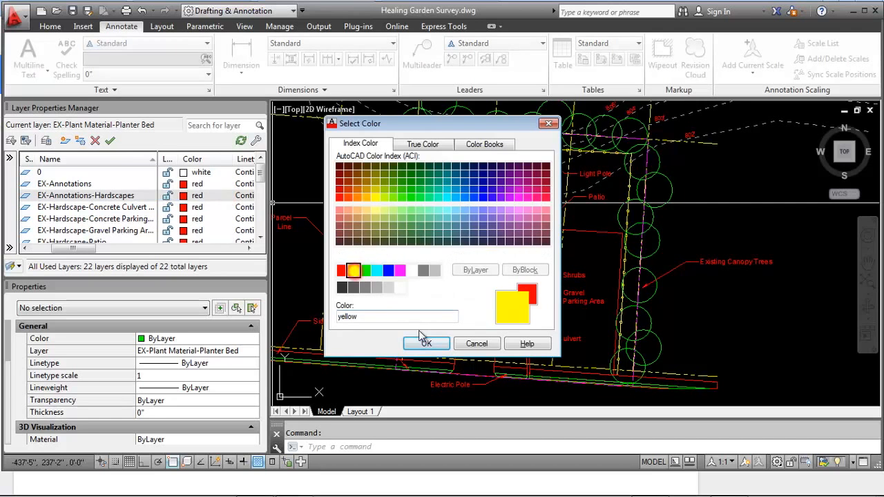
click(426, 344)
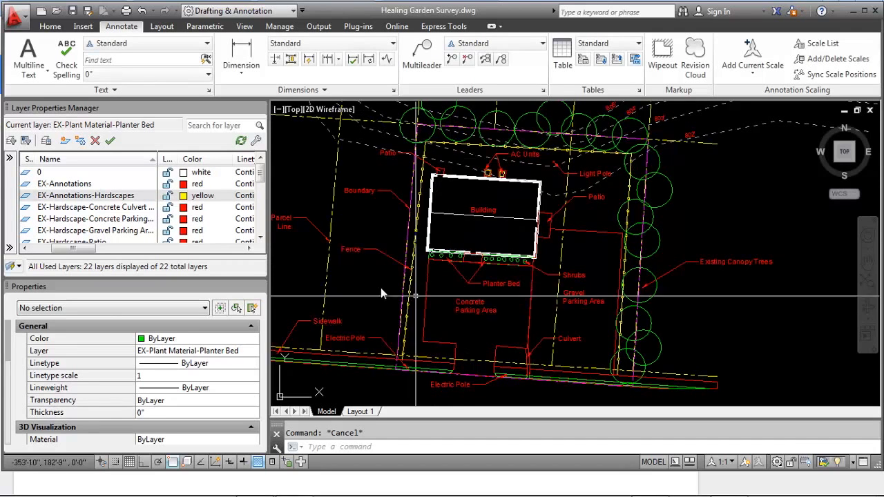
Step: Isolate the EX-Annotations layer using the Fence label so only the annotations are displayed
middle_drag(395, 297, 428, 304)
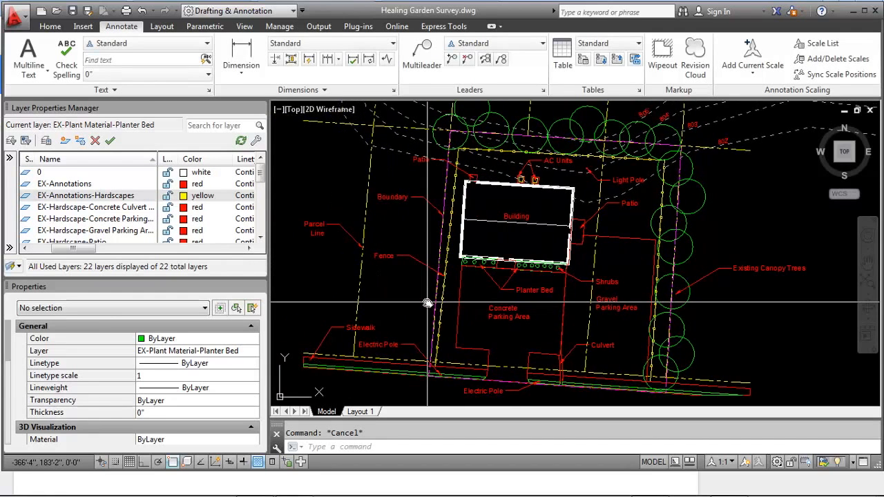
key(Return)
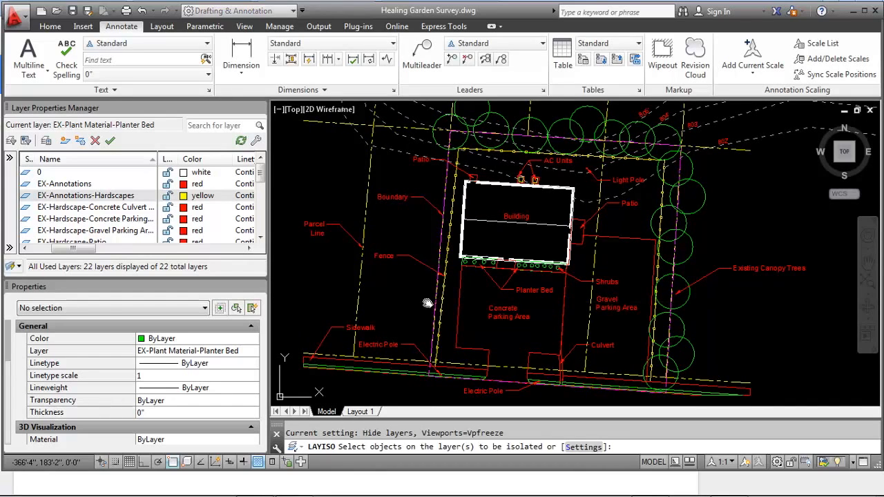
click(400, 257)
key(Return)
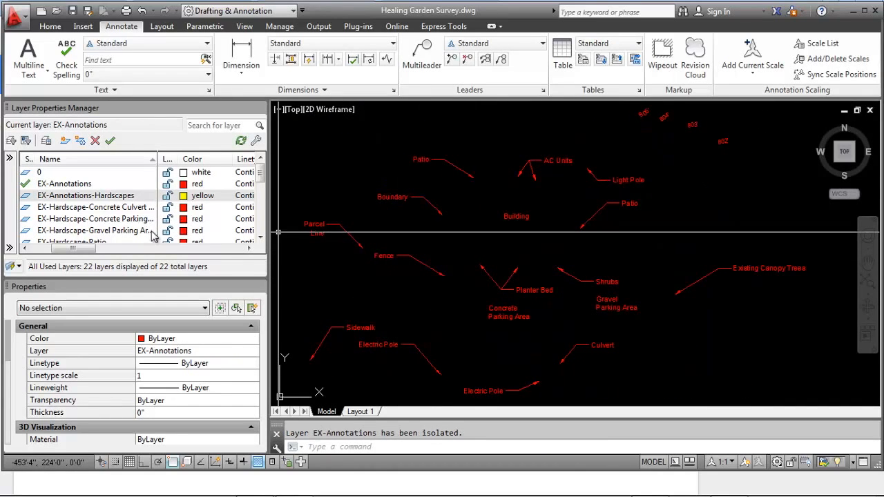
Step: Set the EX-Annotations-Hardscapes layer's color to red and turn that layer off
drag(84, 248, 66, 248)
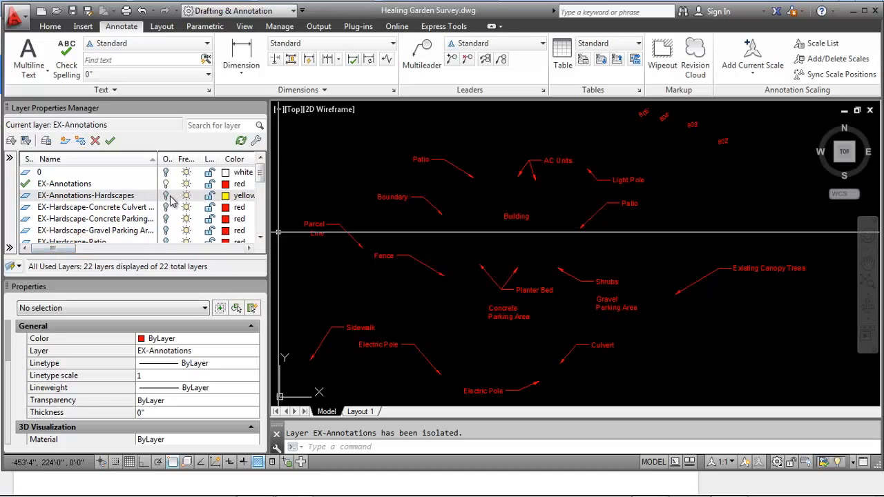
click(166, 197)
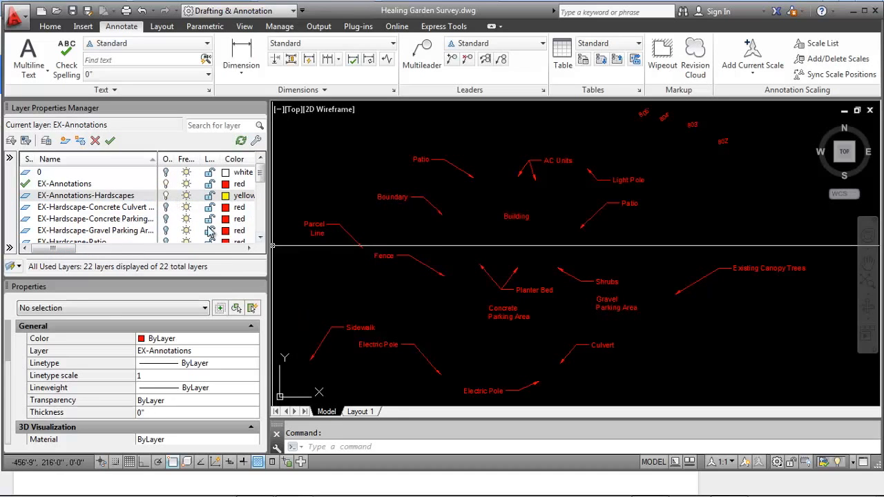
click(226, 197)
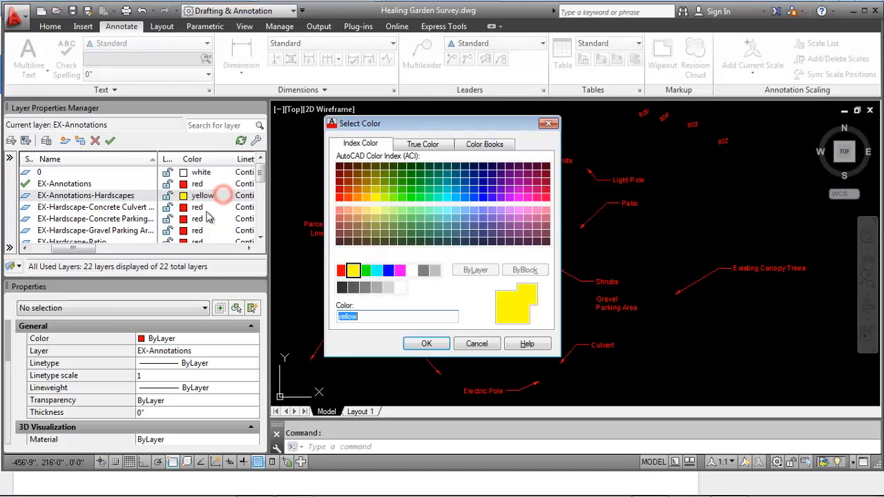
click(342, 270)
click(427, 343)
drag(94, 250, 74, 250)
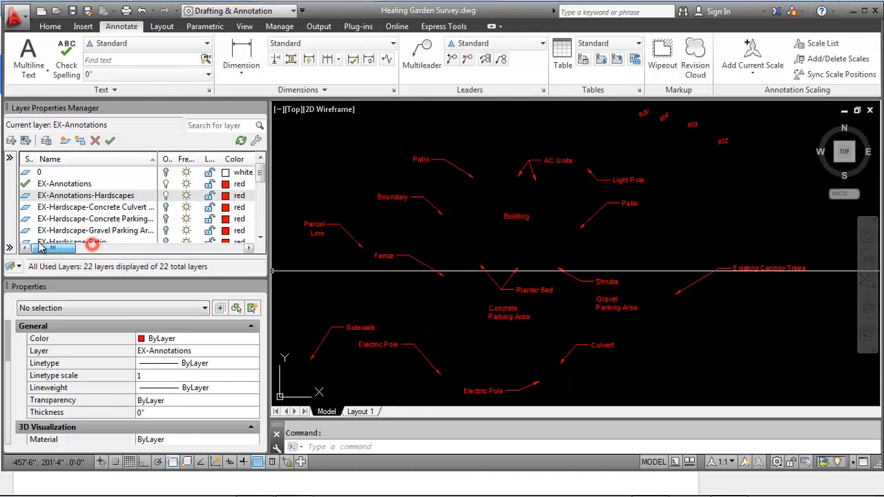
click(168, 197)
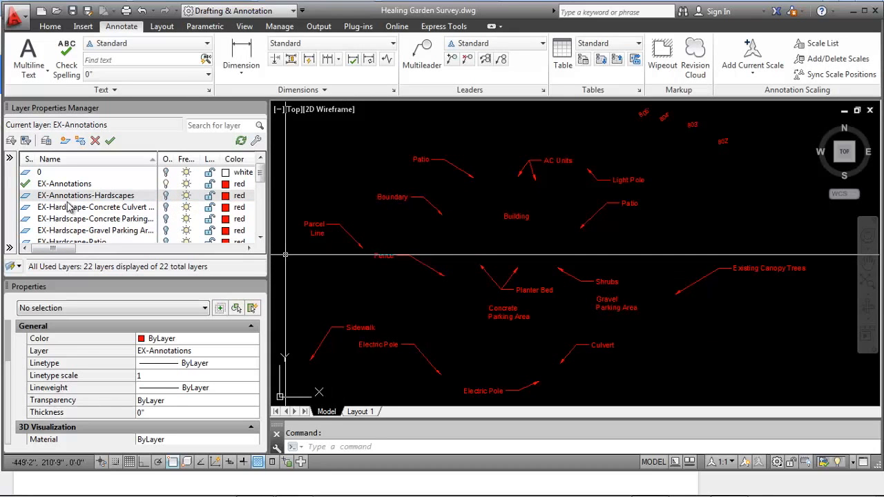
Step: Move the Sidewalk, Concrete Parking Area, Gravel Parking Area, Culvert and both Patio labels to the EX-Annotations-Hardscapes layer
mouse_move(522, 257)
middle_down()
mouse_move(505, 227)
mouse_move(527, 270)
middle_up()
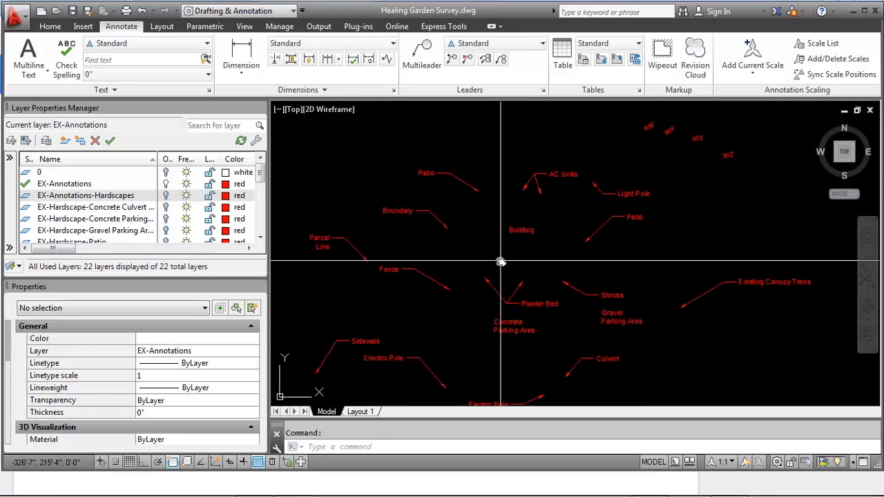
scroll(393, 217, up, 2)
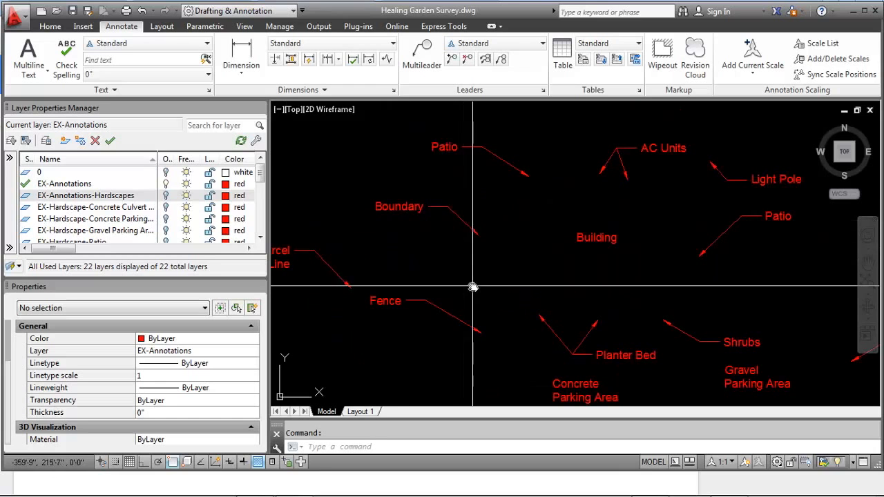
middle_drag(474, 290, 432, 240)
scroll(431, 240, down, 2)
middle_drag(424, 355, 359, 262)
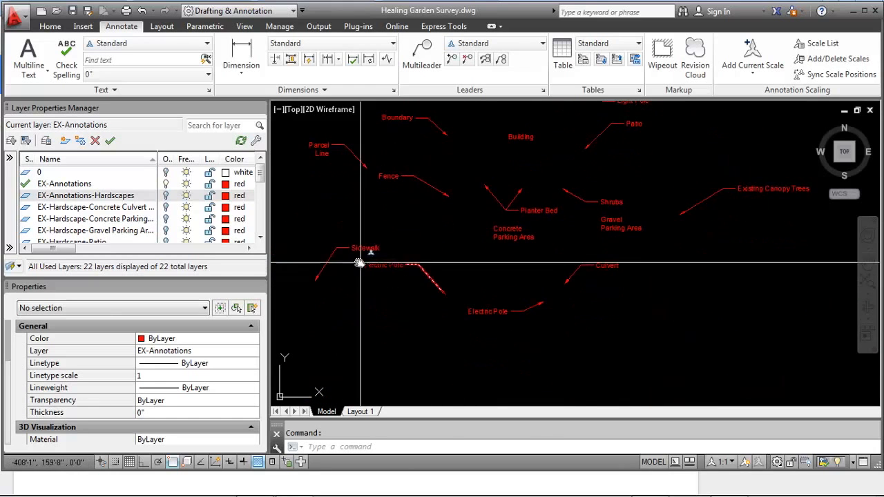
click(365, 258)
click(340, 235)
middle_drag(523, 256, 472, 275)
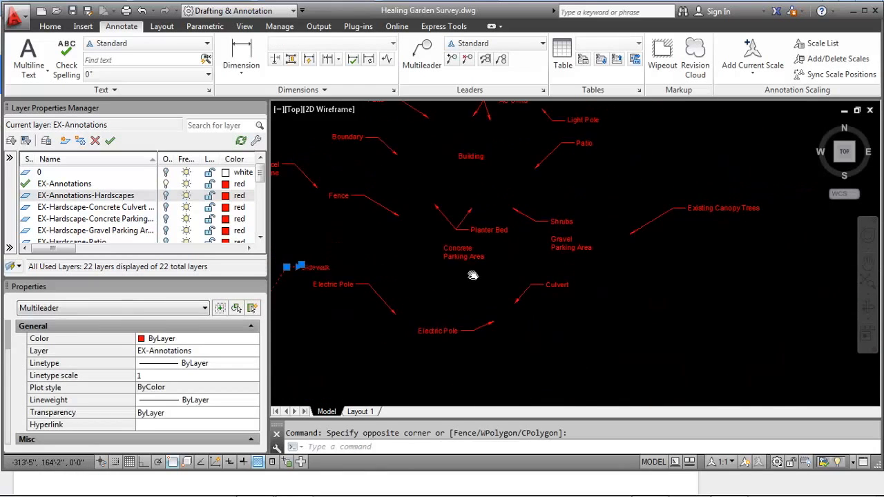
click(450, 257)
click(438, 245)
click(584, 249)
middle_drag(630, 229, 627, 285)
middle_drag(552, 234, 563, 267)
click(591, 248)
click(565, 242)
click(397, 206)
click(368, 179)
middle_drag(417, 249, 404, 164)
click(560, 305)
click(529, 278)
middle_drag(528, 273, 544, 347)
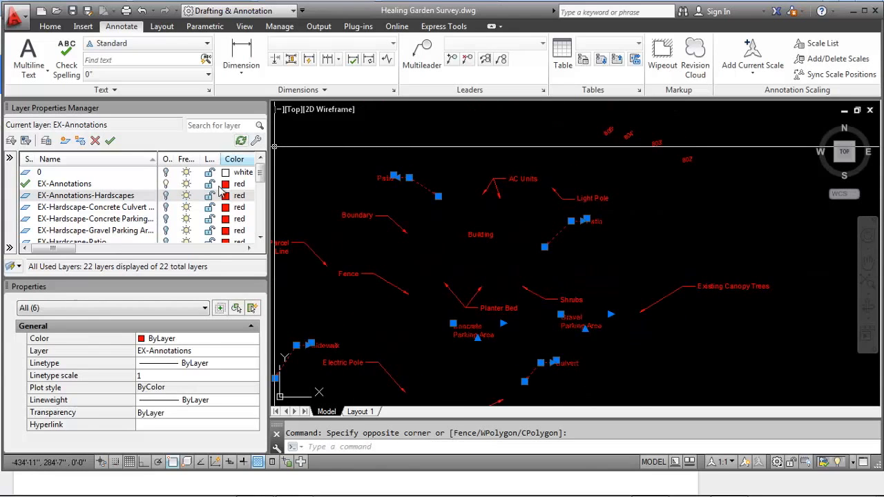
click(170, 351)
click(248, 351)
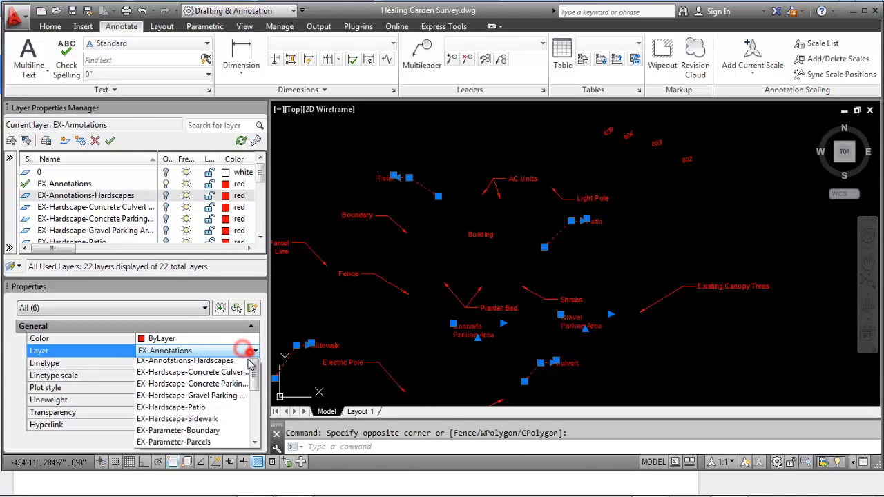
click(226, 380)
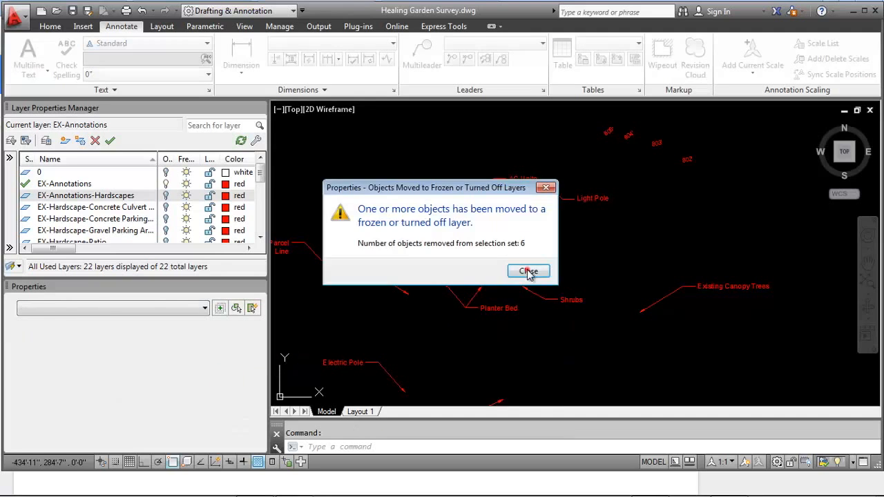
click(528, 272)
key(Escape)
Step: Copy the EX-Annotations prefix from the name of the EX-Annotations-Hardscapes layer
middle_drag(466, 274, 609, 263)
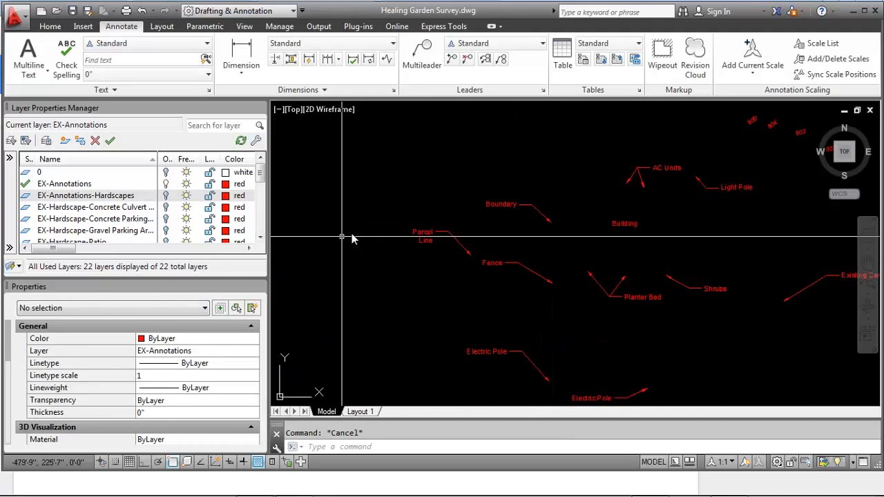
click(71, 197)
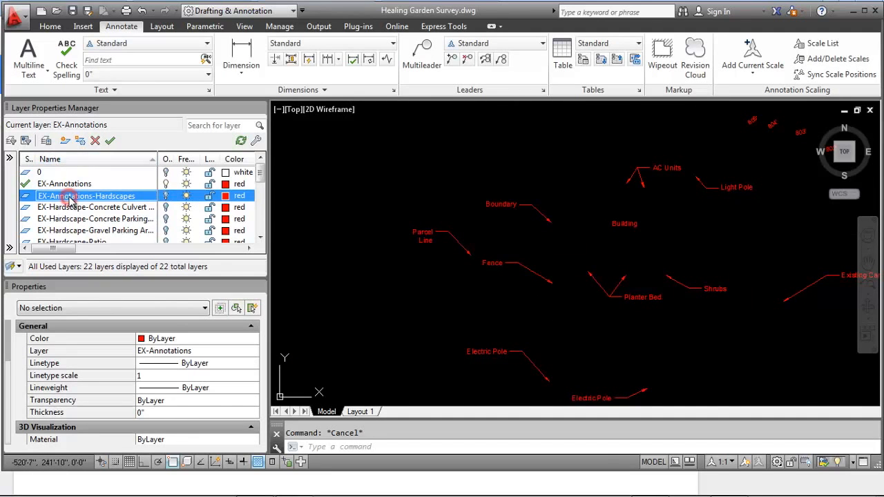
click(94, 197)
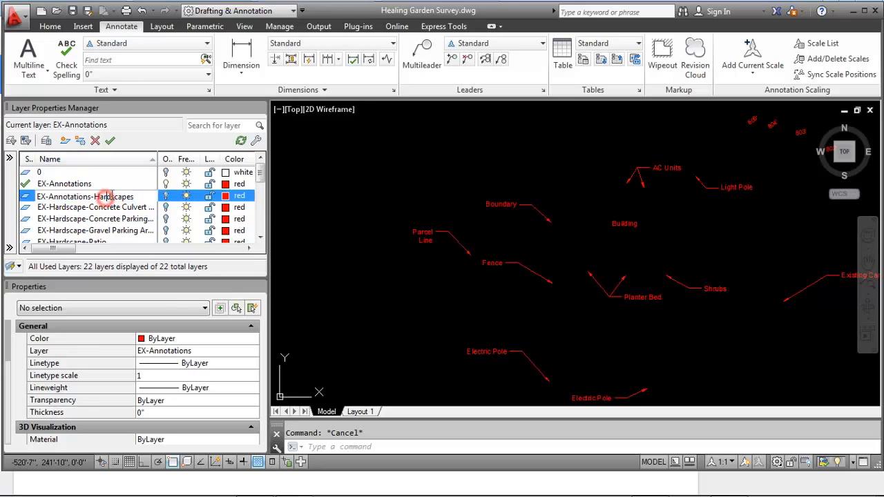
drag(72, 198, 42, 197)
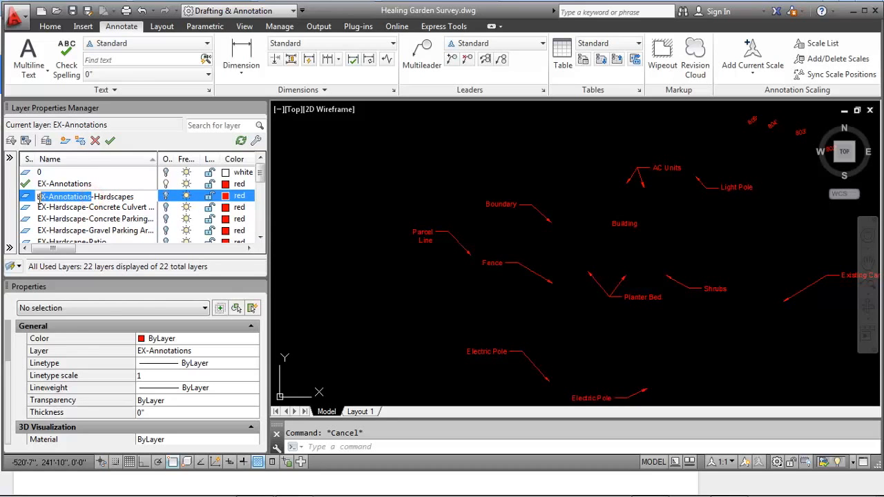
key(ctrl+c)
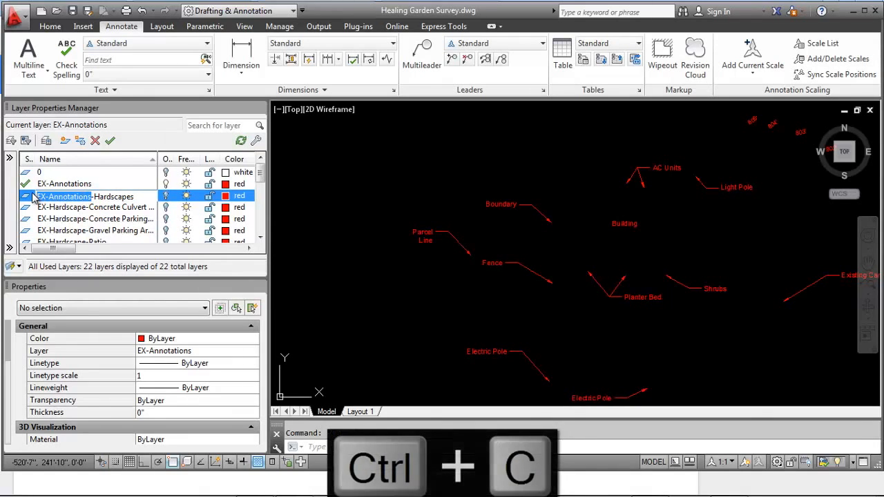
Step: Create a new layer named EX-Annotations-Plant Material, reusing the copied prefix
click(64, 142)
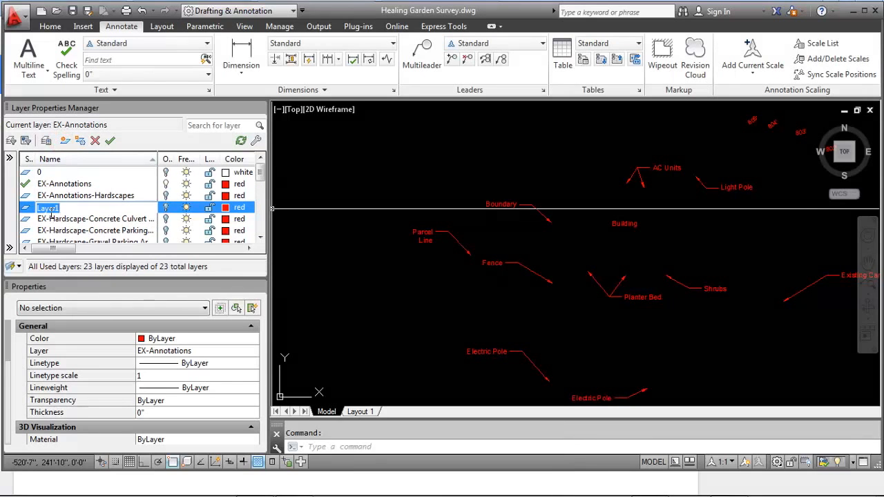
key(ctrl+v)
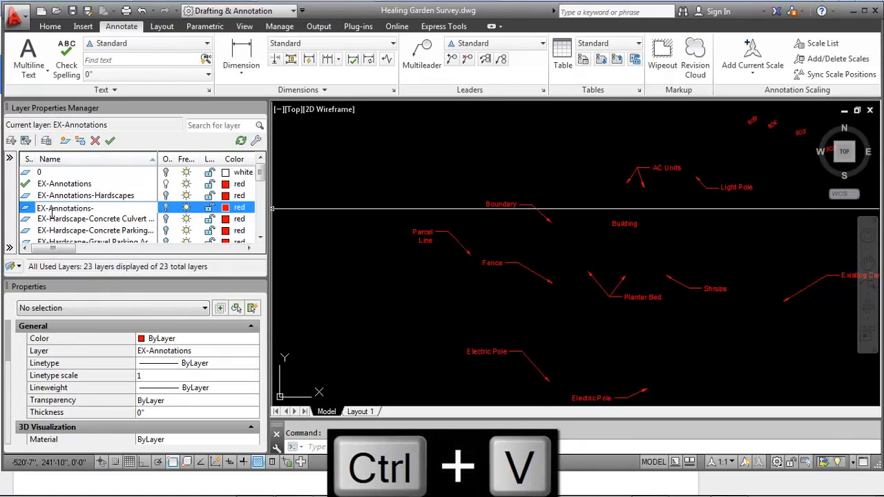
text(-Plant Material)
key(Return)
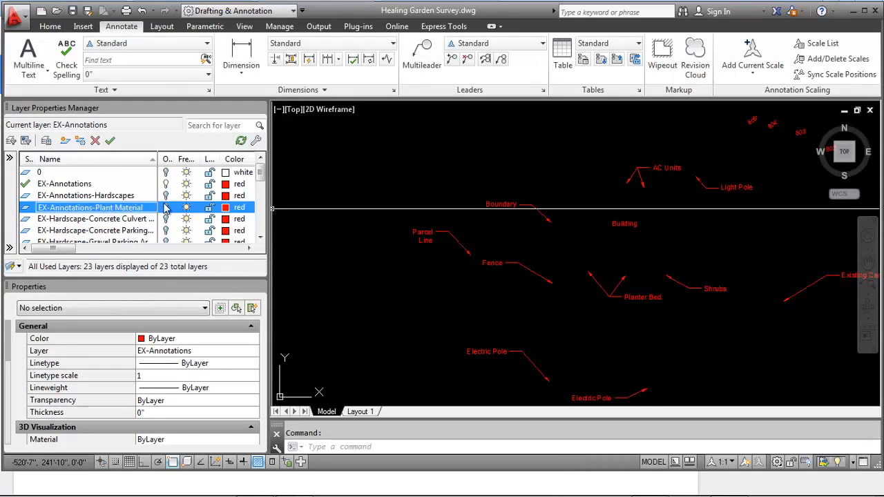
Step: Move the Existing Canopy Trees, Shrubs and Planter Bed labels to the EX-Annotations-Plant Material layer
middle_drag(535, 265, 392, 206)
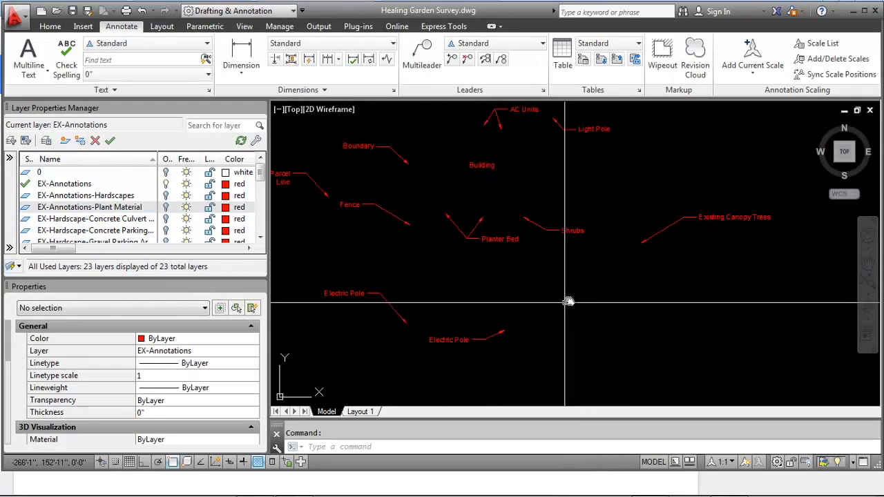
middle_drag(565, 302, 552, 325)
click(735, 282)
click(664, 229)
click(573, 268)
click(523, 237)
click(490, 292)
click(440, 246)
mouse_move(440, 244)
middle_down()
mouse_move(447, 284)
mouse_move(474, 262)
middle_up()
scroll(465, 270, down, 2)
scroll(377, 256, up, 2)
scroll(394, 253, down, 2)
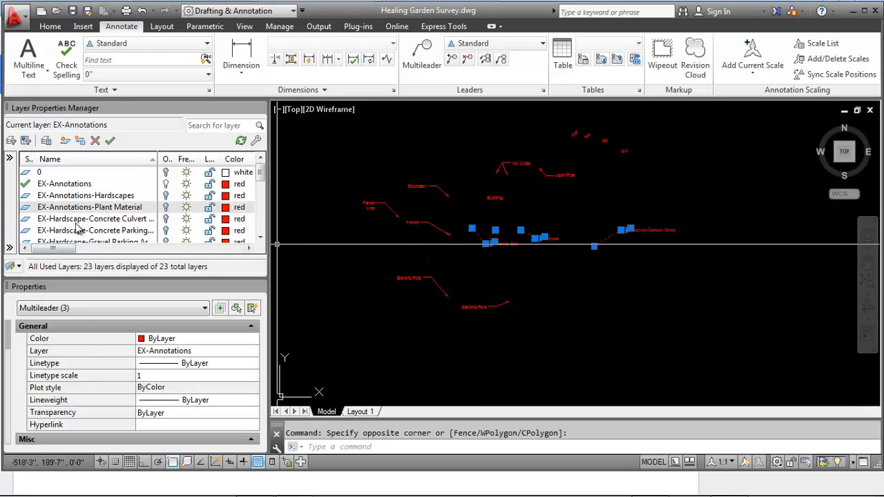
scroll(558, 243, up, 4)
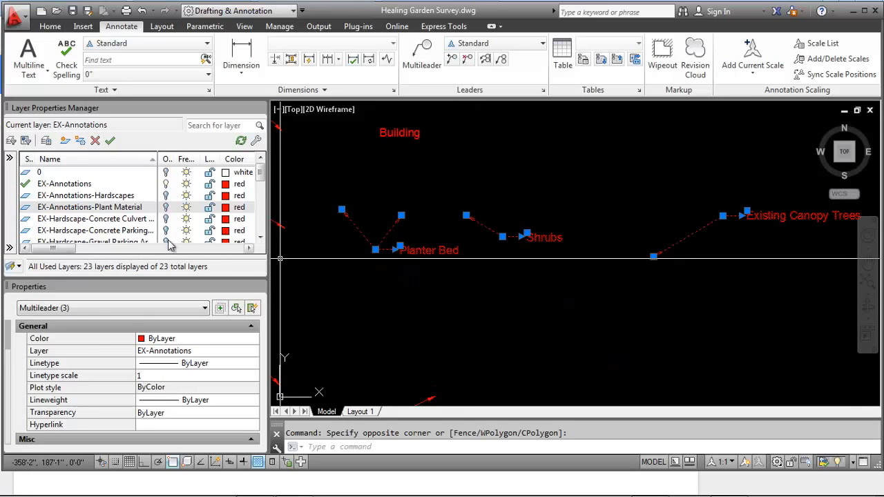
click(223, 351)
click(223, 350)
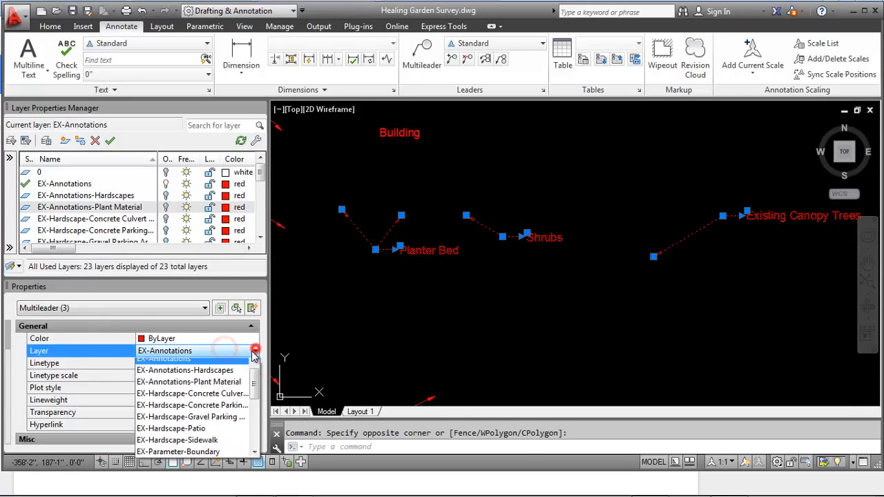
click(230, 388)
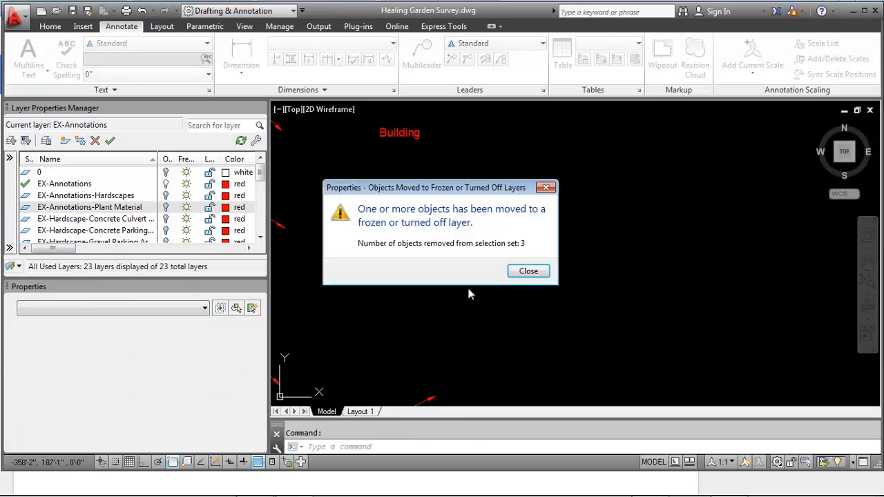
click(528, 271)
Step: Create a new layer named EX-Annotations-Structures, using the copied prefix
scroll(525, 280, down, 6)
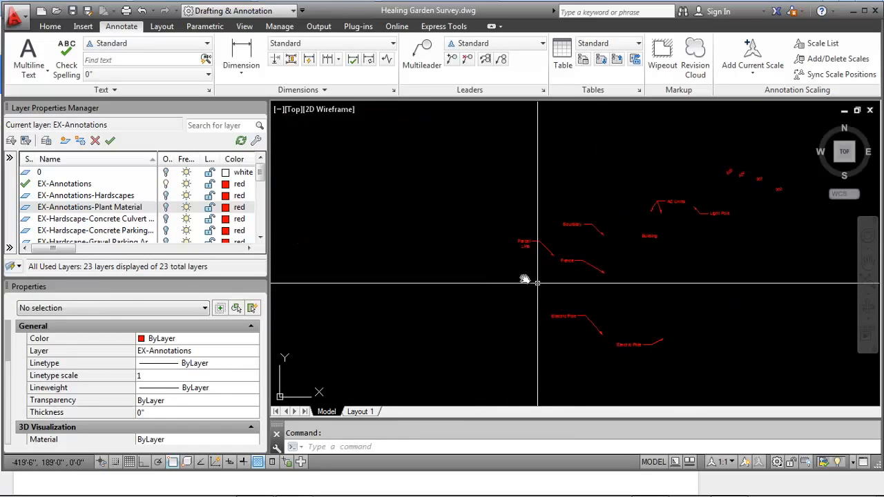
click(66, 144)
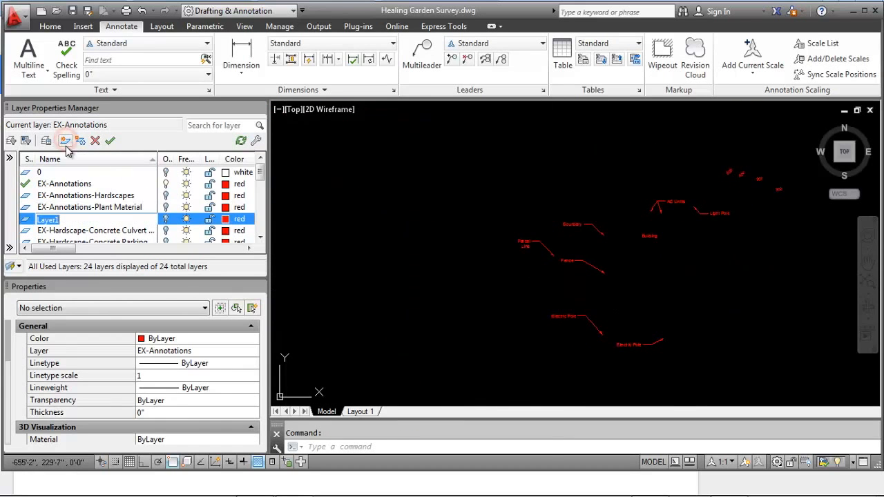
key(ctrl+v)
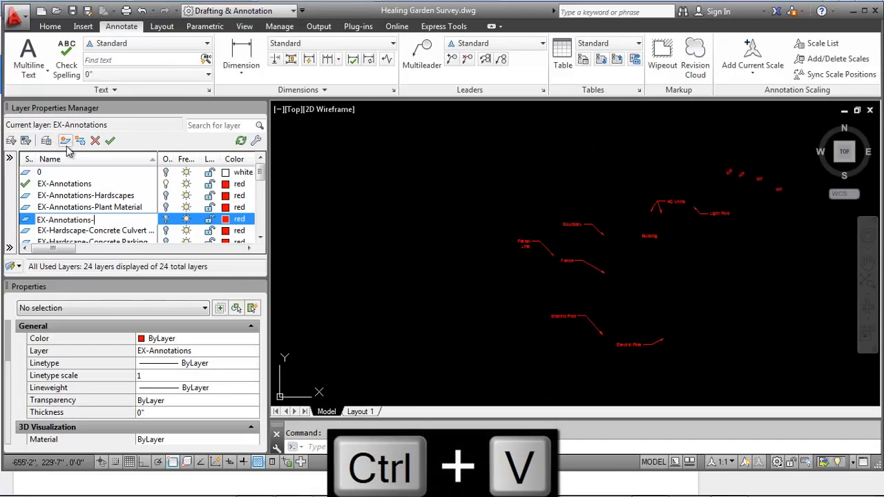
text(-)
text(Structures)
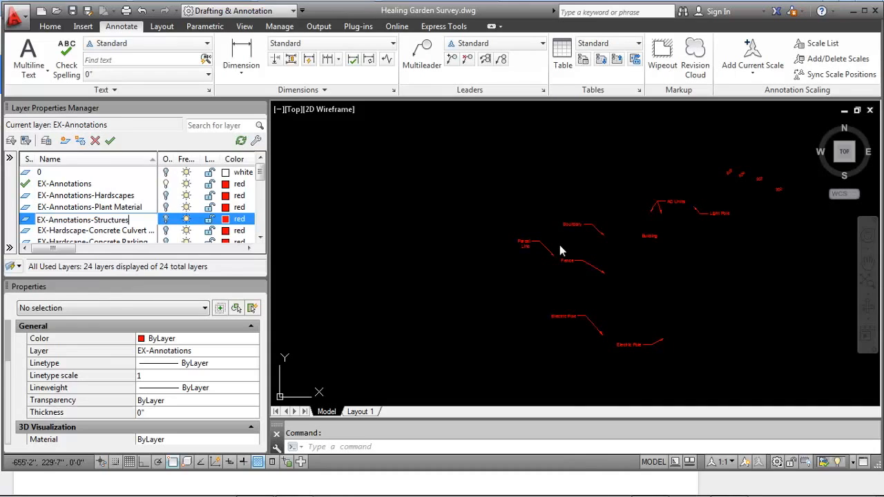
key(Return)
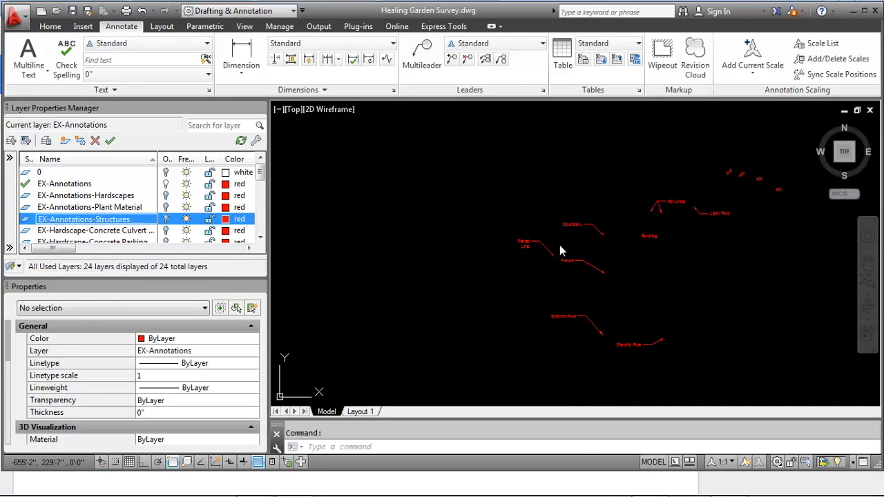
Step: Move the Building and Fence labels to the EX-Annotations-Structures layer
scroll(653, 247, up, 3)
middle_drag(654, 246, 579, 250)
scroll(579, 249, up, 2)
click(579, 250)
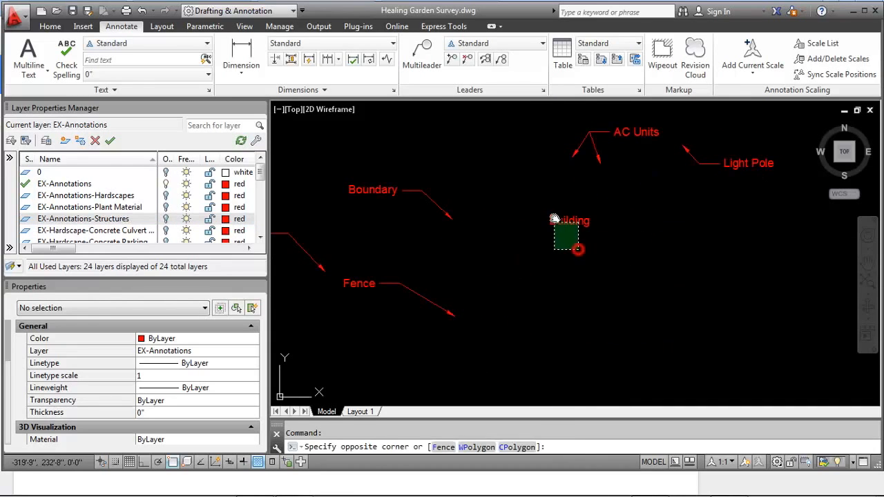
click(552, 216)
scroll(551, 211, down, 2)
middle_drag(525, 241, 524, 225)
click(466, 265)
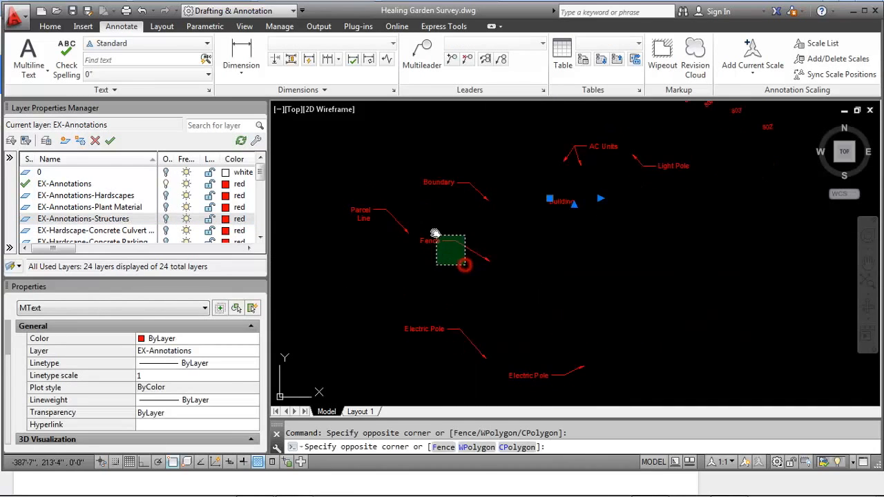
click(426, 229)
middle_drag(465, 297, 445, 303)
mouse_move(560, 269)
middle_down()
mouse_move(476, 281)
mouse_move(533, 265)
mouse_move(554, 195)
middle_up()
click(230, 340)
click(231, 351)
click(233, 351)
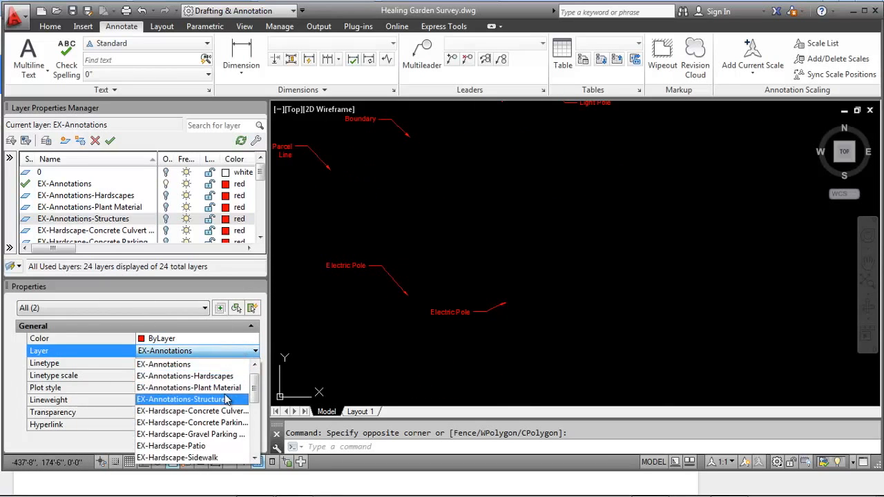
click(225, 400)
click(523, 272)
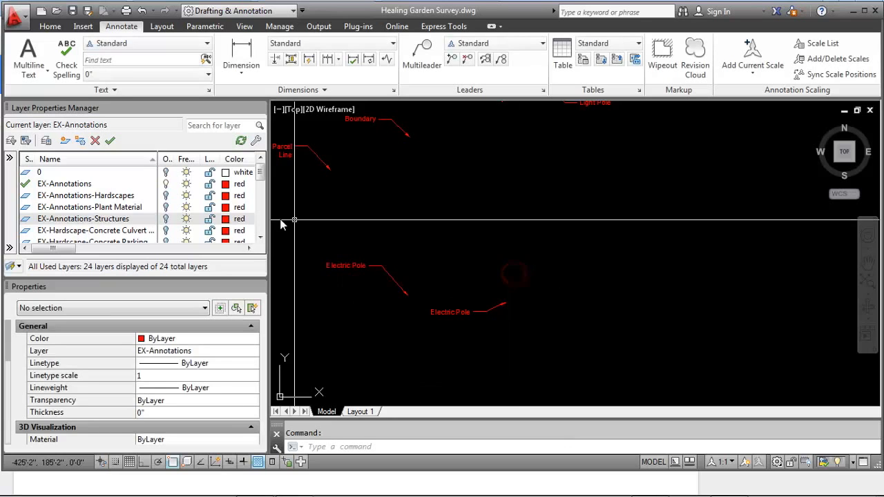
Step: Create a new layer named EX-Annotations-Utilities, using the copied prefix
click(64, 141)
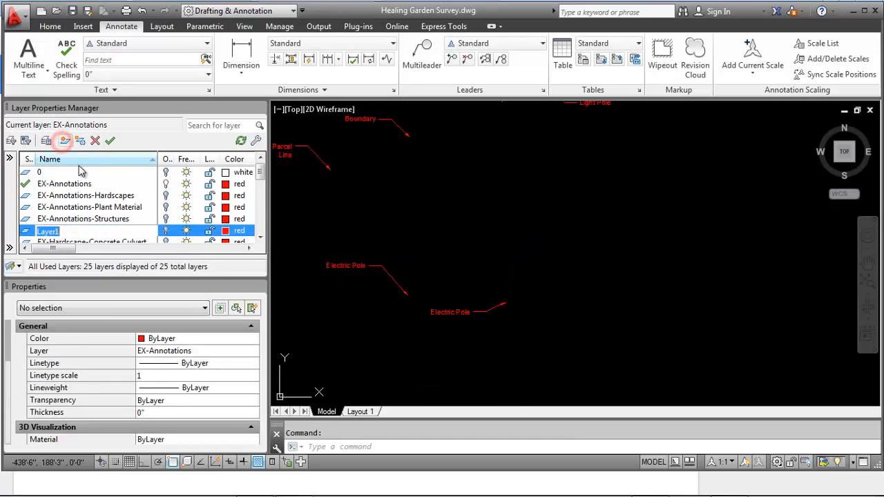
key(ctrl+v)
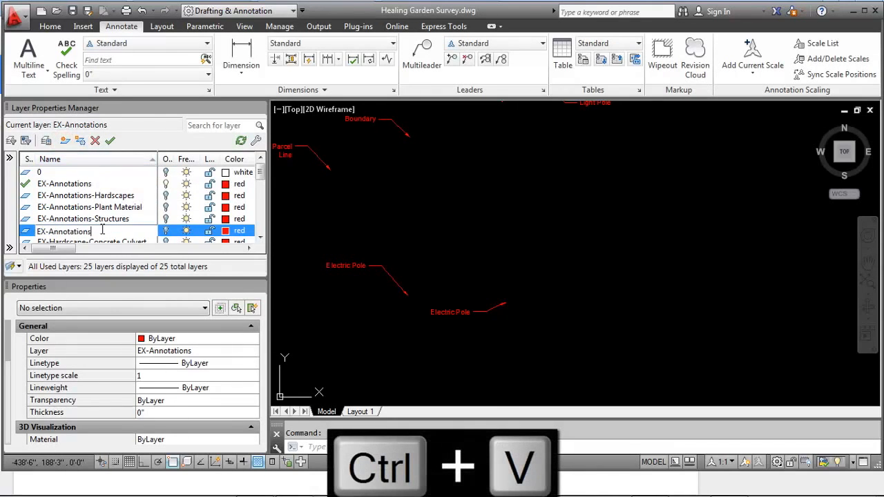
text(-Utilities)
key(Return)
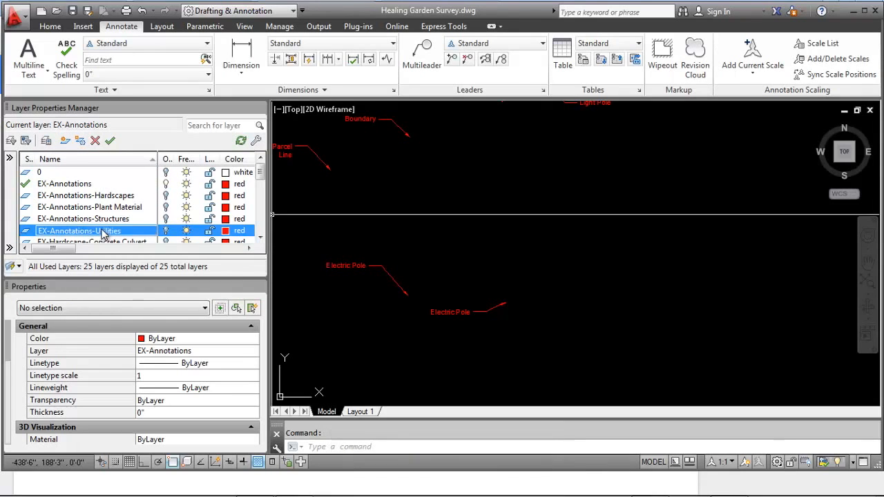
Step: Move both Electric Pole labels and the AC Units label to the EX-Annotations-Utilities layer
middle_drag(423, 272, 512, 264)
click(564, 319)
click(432, 239)
middle_drag(438, 235, 391, 330)
click(490, 146)
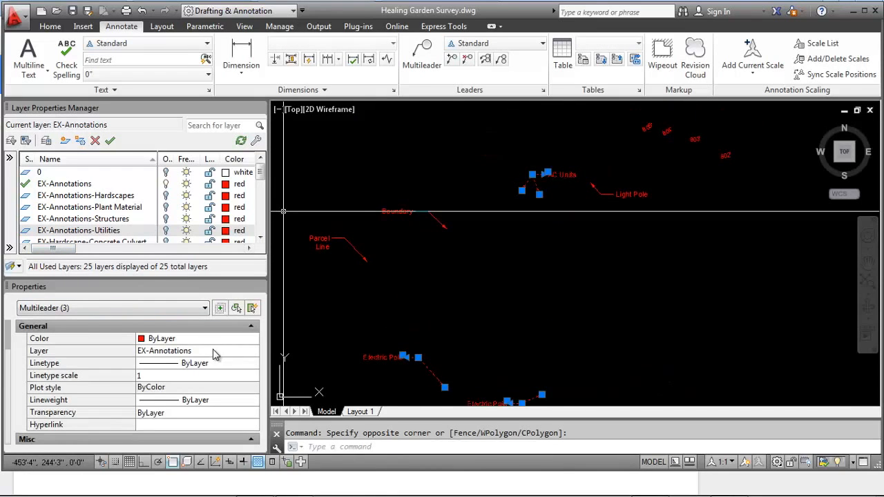
click(241, 350)
click(226, 413)
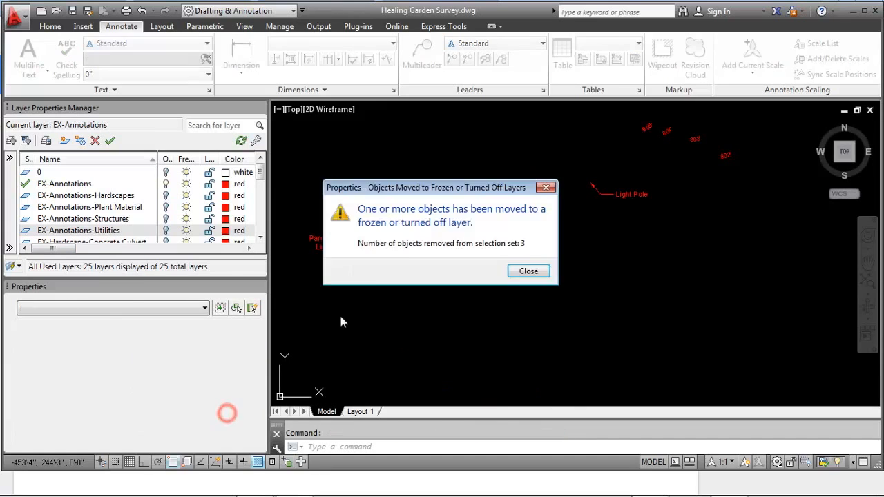
click(529, 271)
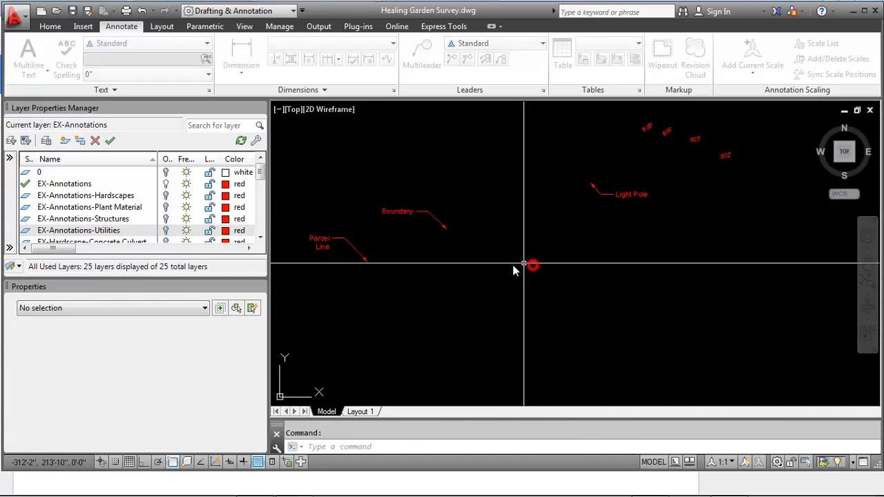
Step: Create a new layer named EX-Annotations-Parameters, using the copied prefix
click(64, 141)
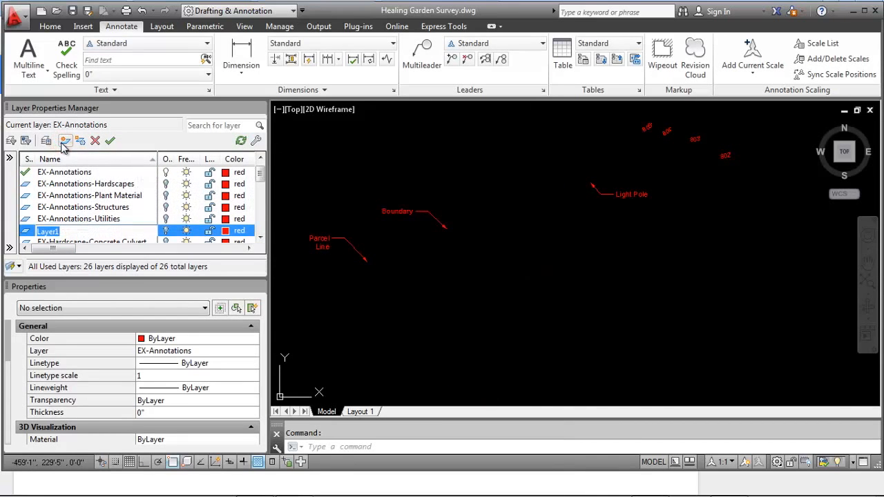
text(EX-Annotations)
text(-)
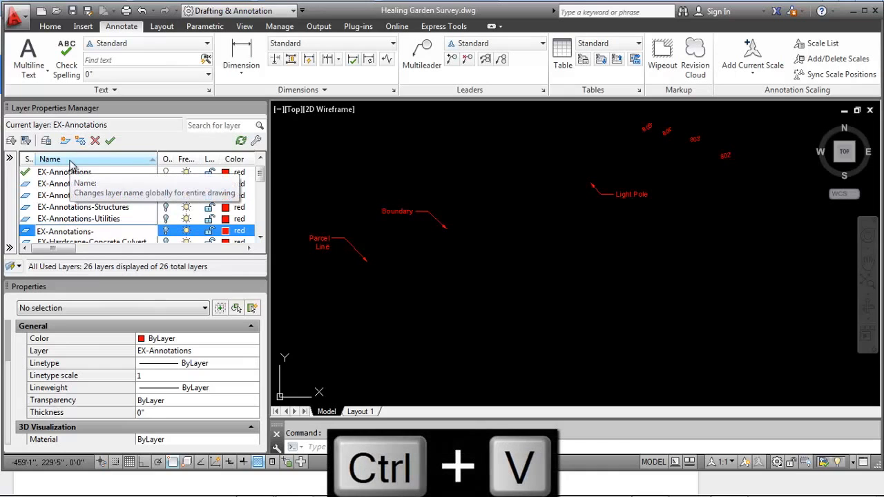
text(Parameter)
key(BackSpace)
key(BackSpace)
key(BackSpace)
text(eters)
key(Return)
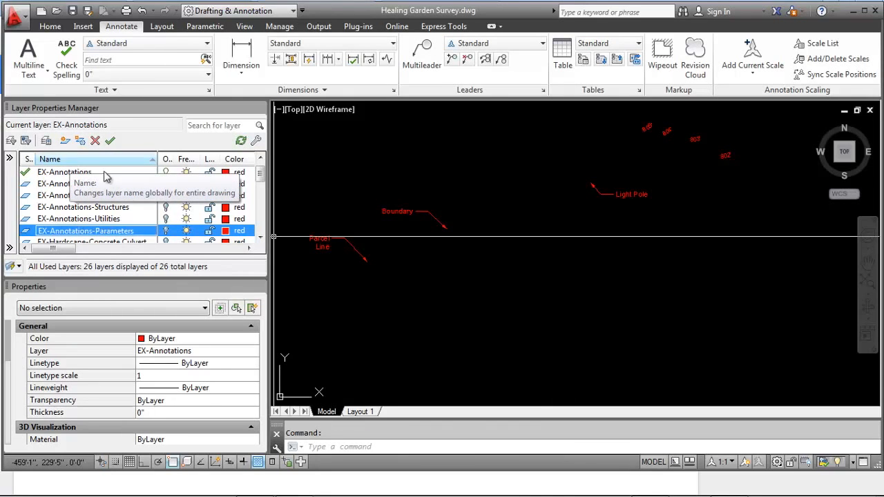
Step: Move the Boundary and Parcel Line labels to the EX-Annotations-Parameters layer
drag(468, 305, 315, 190)
scroll(587, 219, down, 4)
mouse_move(588, 219)
middle_down()
mouse_move(563, 205)
mouse_move(562, 170)
middle_up()
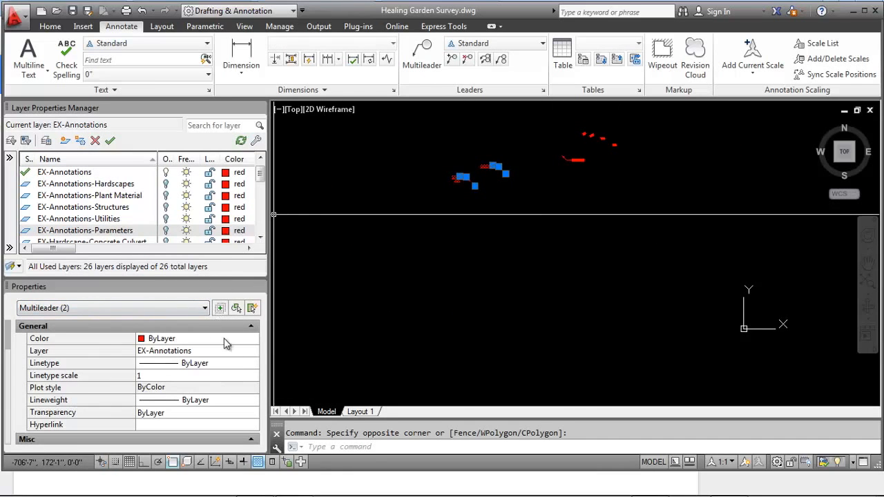
click(231, 350)
click(242, 350)
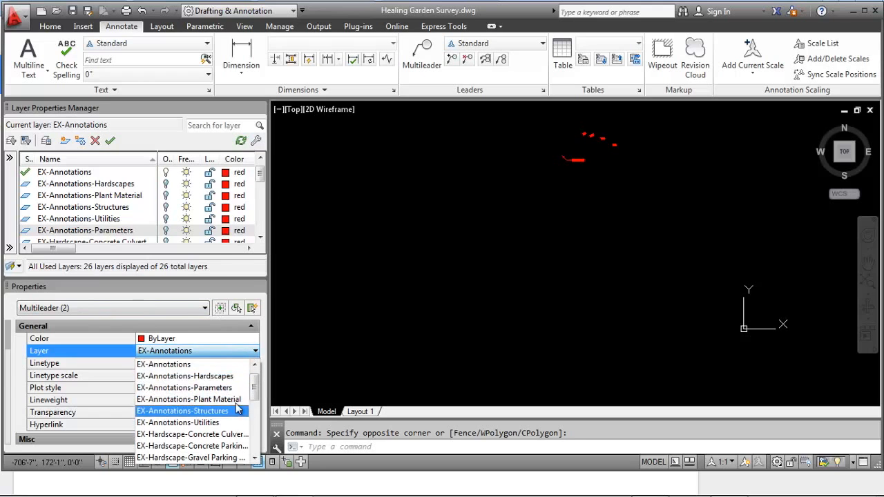
click(237, 388)
click(538, 276)
Step: Create a new layer named EX-Annotations-Site Furnishings, using the copied prefix
scroll(548, 266, up, 4)
middle_drag(522, 223, 556, 231)
scroll(556, 232, down, 4)
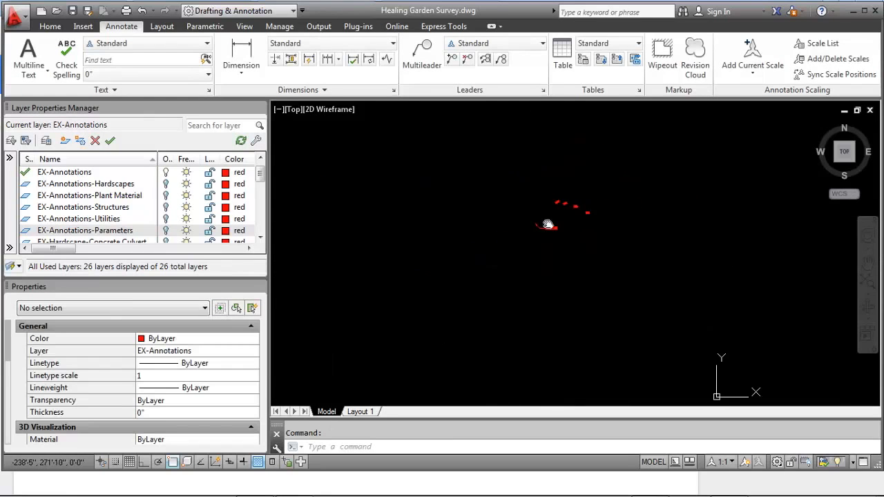
click(64, 141)
text(EX-Annotations)
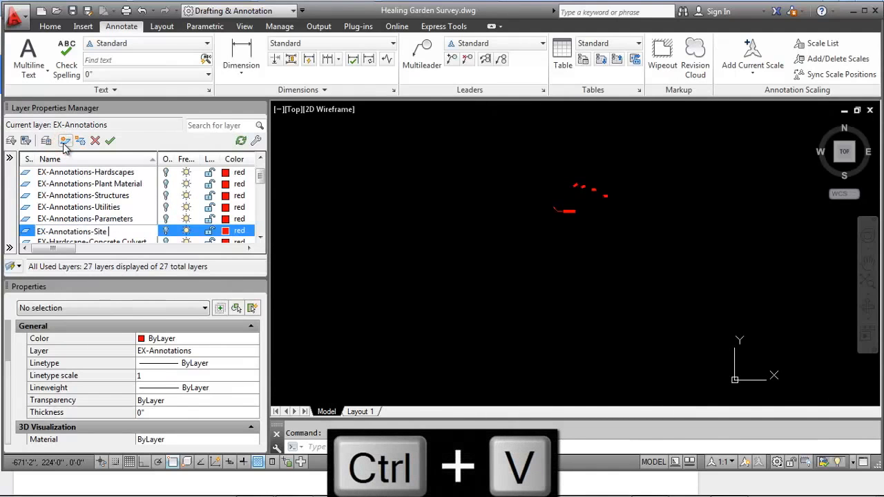
text(-Site Furnishings)
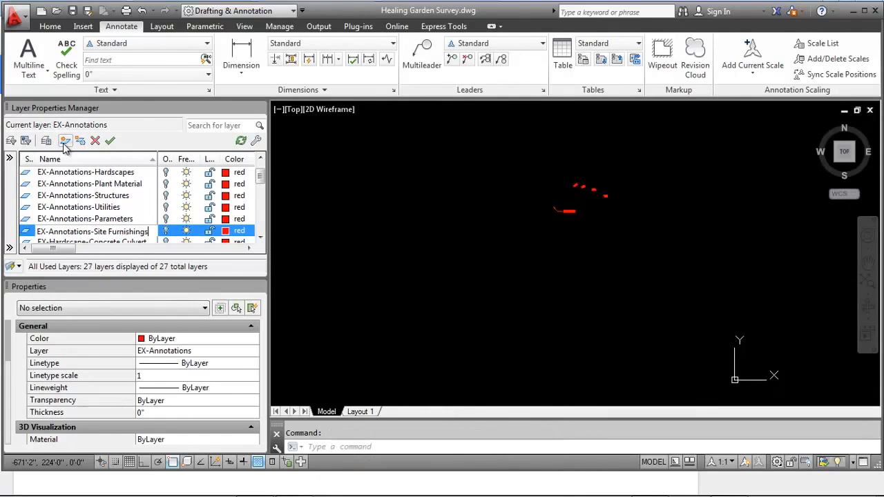
key(Return)
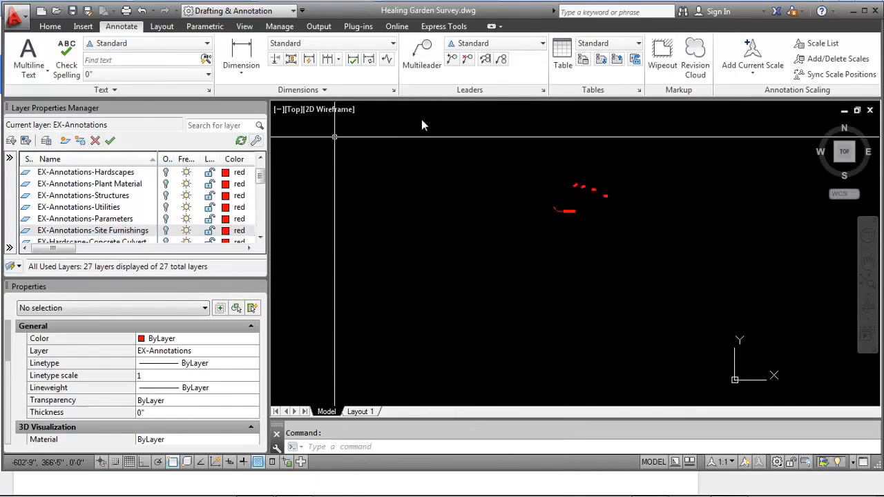
Step: Move the Light Pole label to the EX-Annotations-Site Furnishings layer
scroll(572, 228, up, 5)
click(573, 238)
click(486, 181)
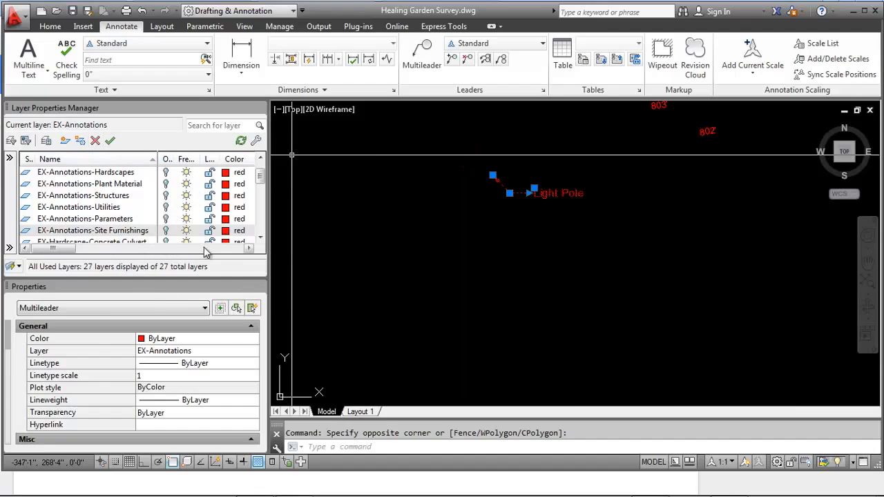
click(233, 351)
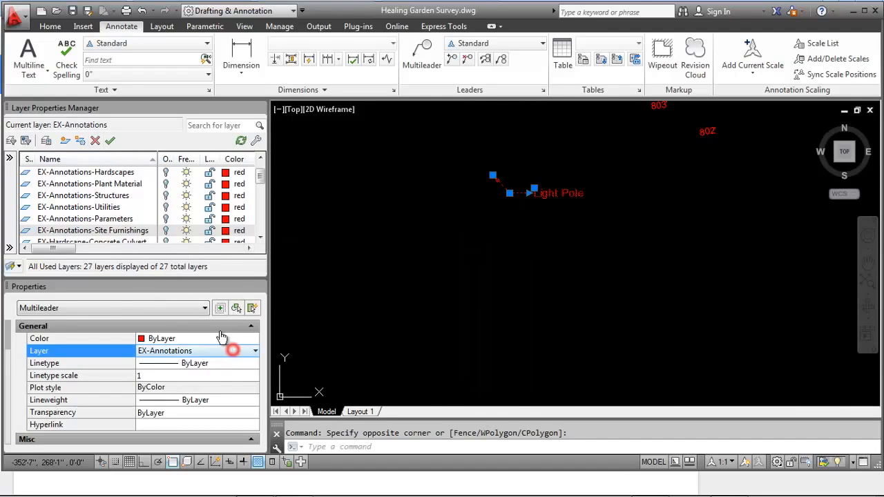
click(240, 351)
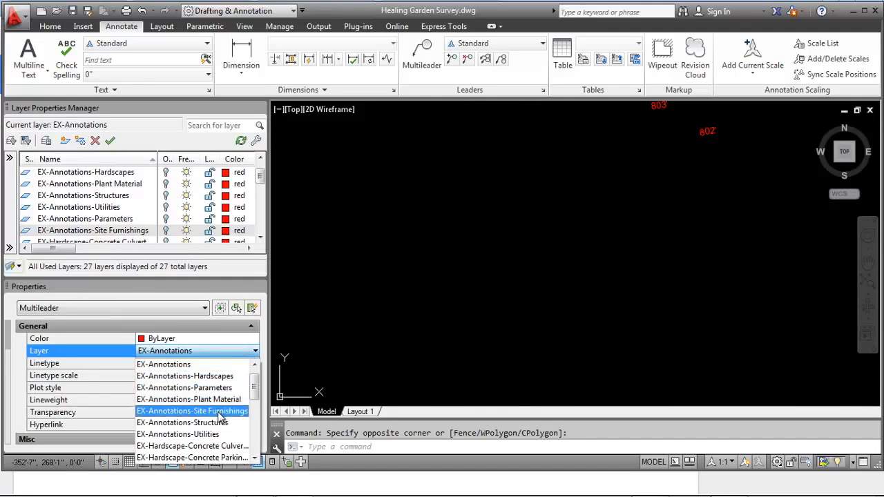
click(218, 412)
click(530, 271)
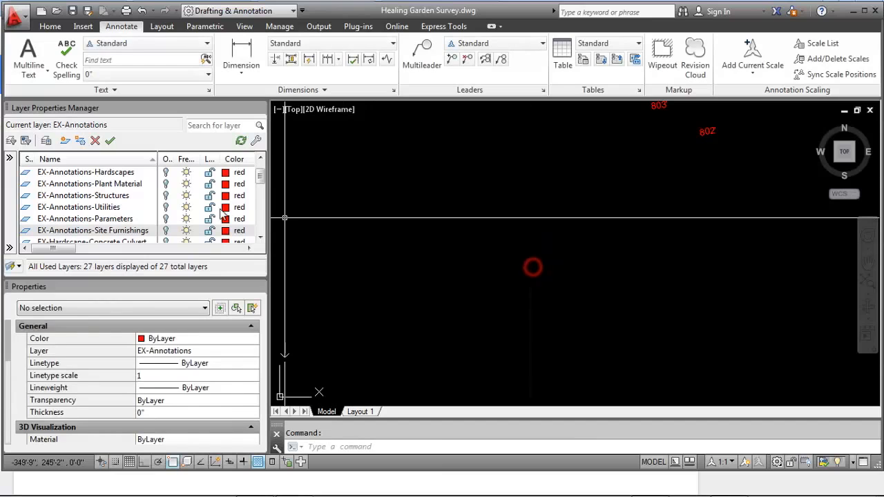
Step: Create a new layer named EX-Annotations-Terrain, using the copied prefix
click(65, 141)
text(EX-Annotations)
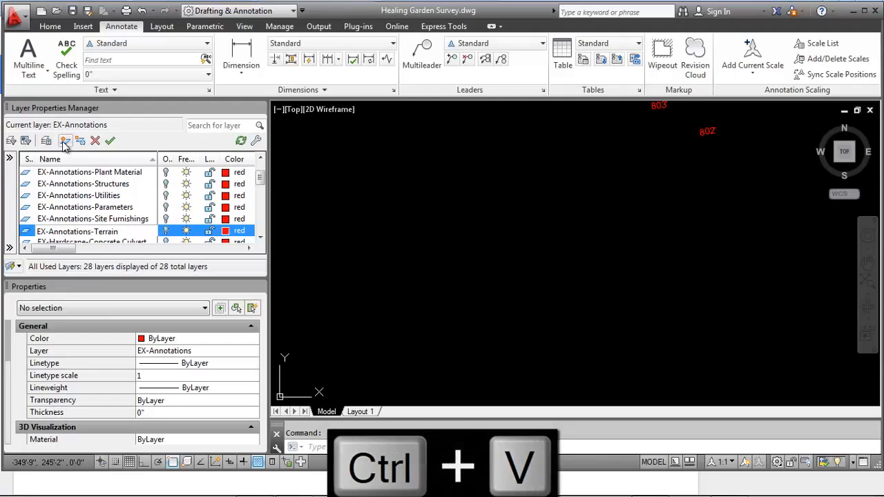
key(Return)
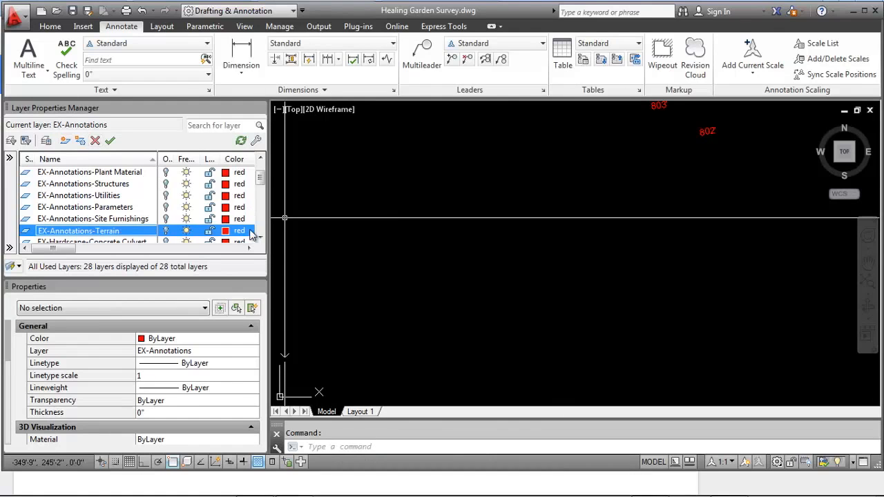
Step: Delete the newly added EX-Annotations-Terrain layer
scroll(532, 233, down, 2)
click(706, 233)
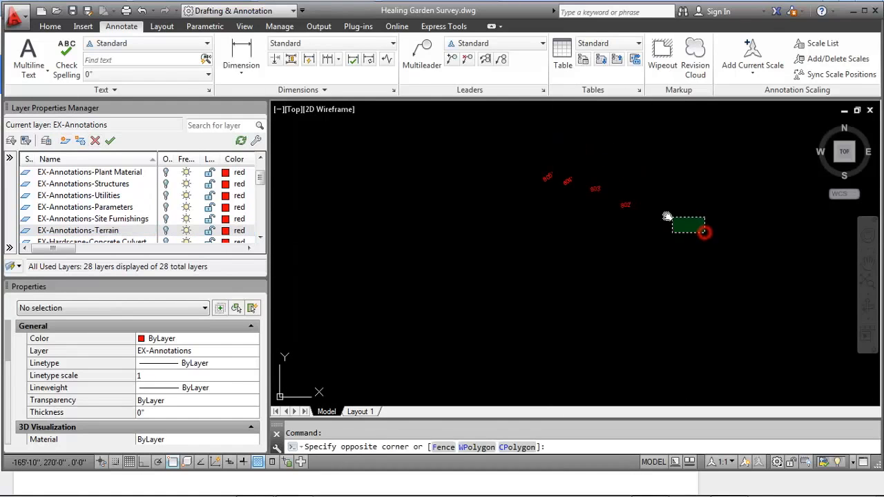
key(Escape)
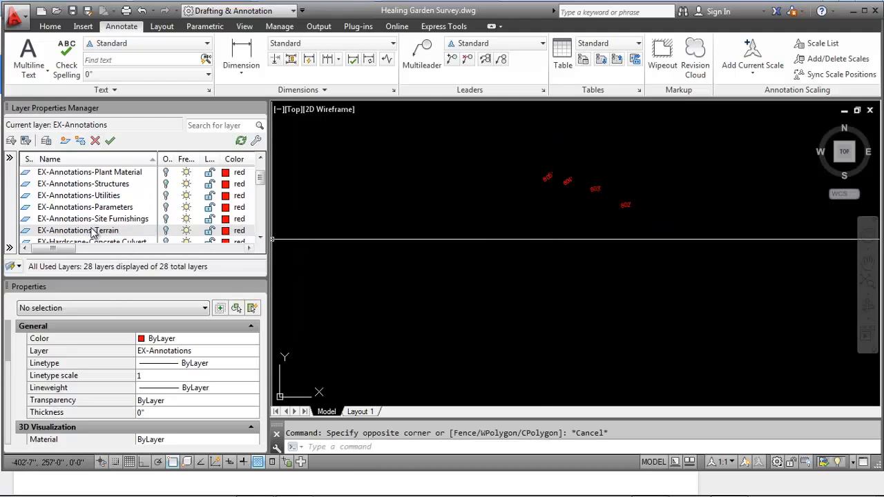
click(95, 230)
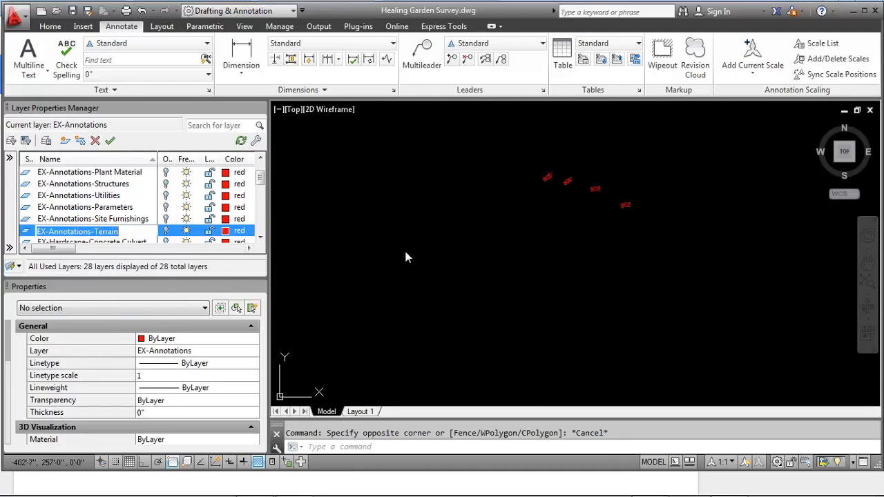
click(95, 140)
Step: Rename the original EX-Annotations layer, which holds the contour labels, as EX-Annotations-Terrain
drag(259, 181, 258, 173)
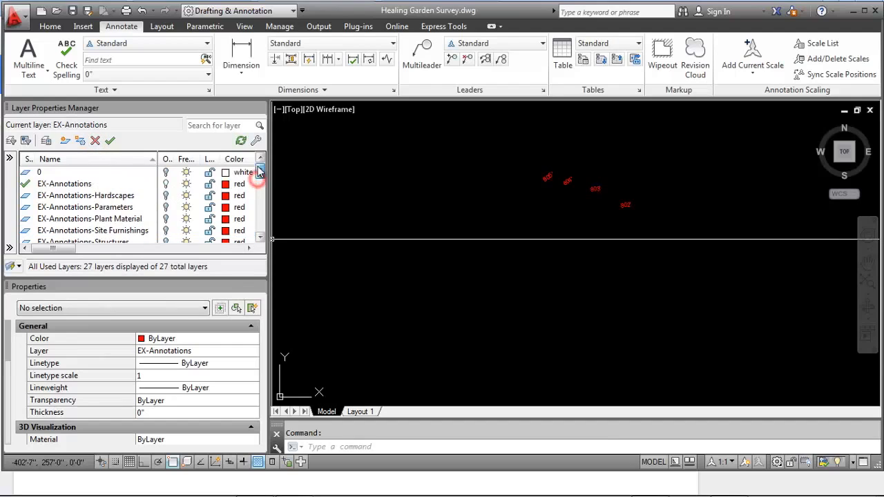
click(77, 185)
click(94, 184)
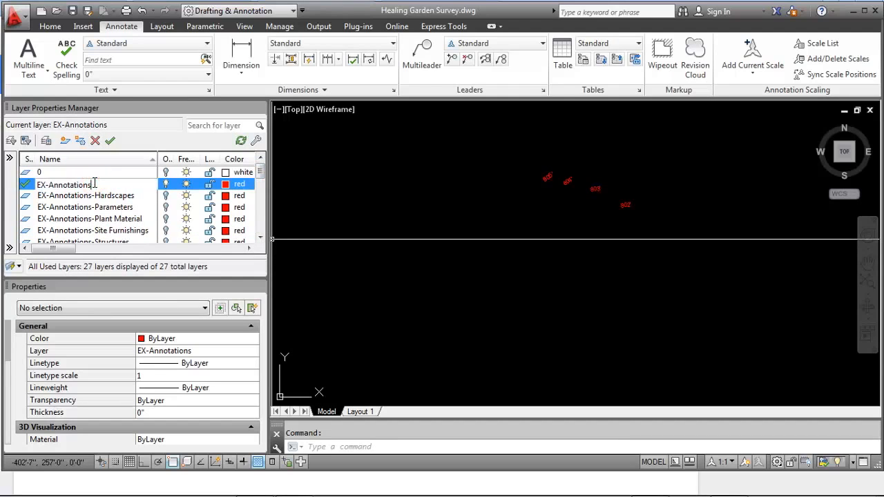
text(-Terrain)
key(Return)
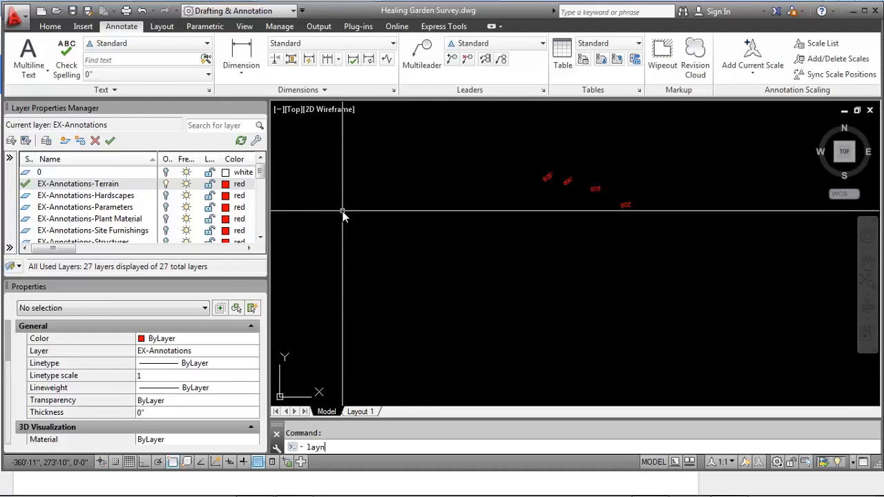
Step: Turn all layers back on with the LAYON command
key(Return)
key(Escape)
text(layon)
key(Return)
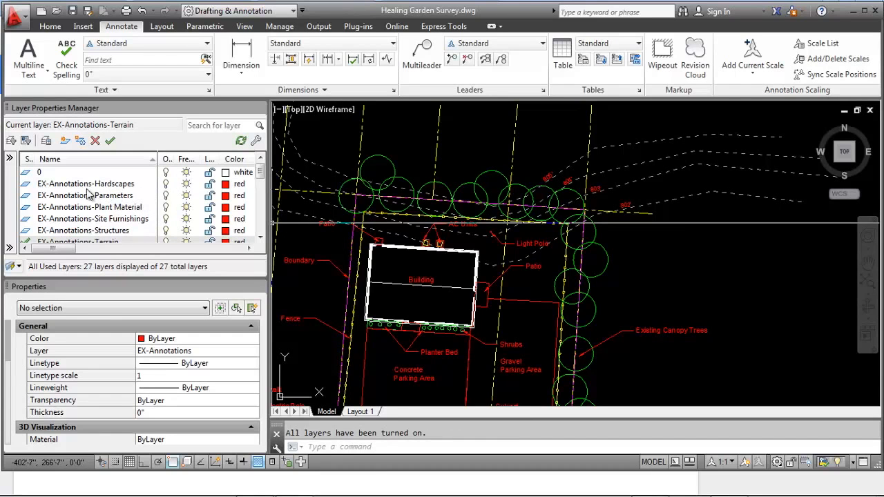
Step: Make EX-Annotations-Hardscapes the current layer and turn off the layers from EX-Annotations-Parameters through EX-Utilities-Electric Pole
double_click(87, 185)
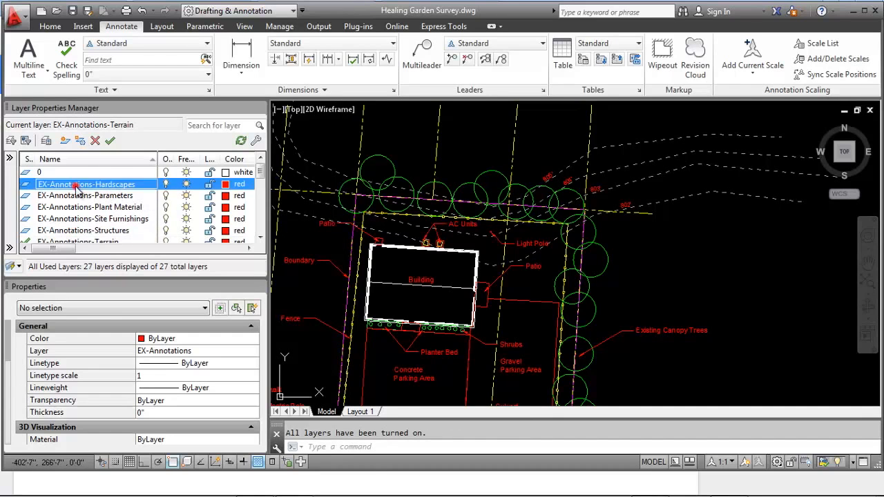
click(111, 196)
mouse_move(262, 174)
mouse_down()
mouse_move(260, 235)
mouse_move(260, 175)
mouse_up()
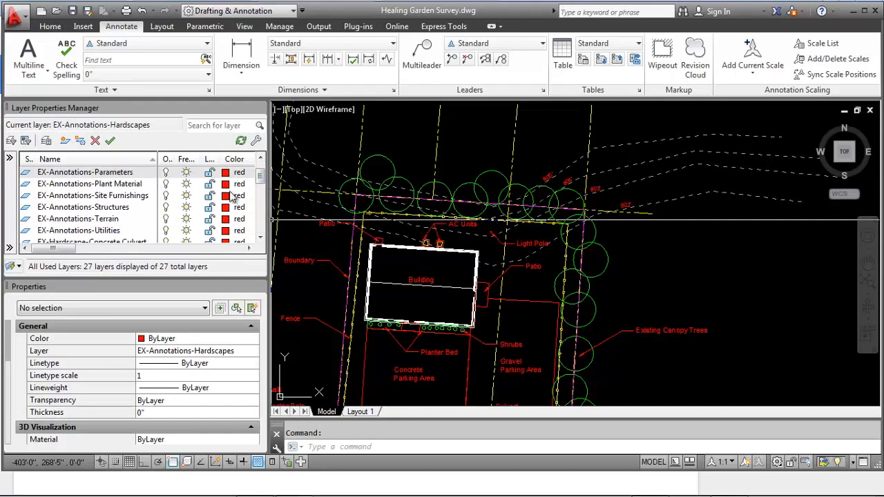
drag(255, 181, 256, 237)
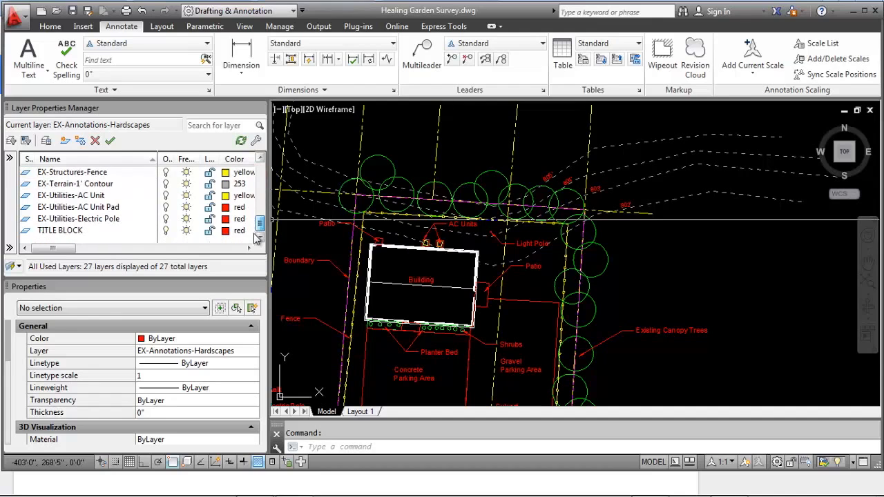
shift+click(100, 219)
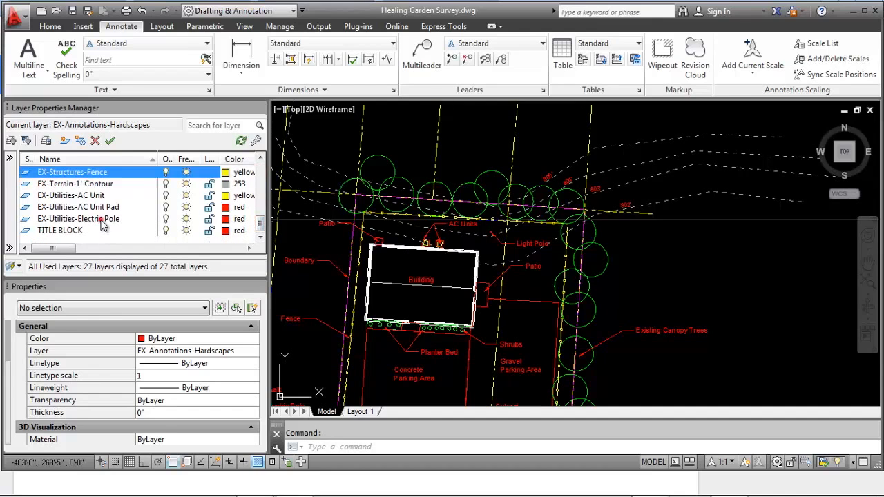
click(165, 219)
drag(261, 228, 262, 164)
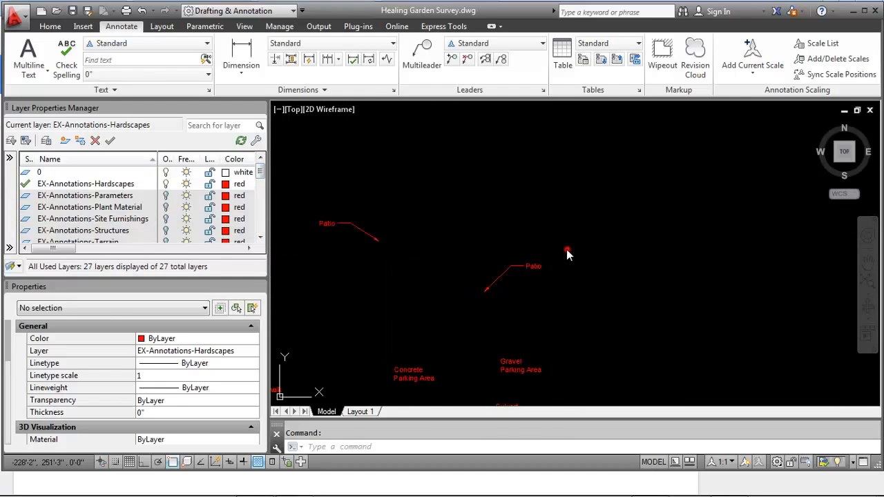
click(565, 249)
middle_drag(545, 237, 490, 233)
Step: Switch to the Assignment # 3 document in the browser and copy the Hardscapes heading with its items a to f
mouse_move(440, 494)
click(646, 485)
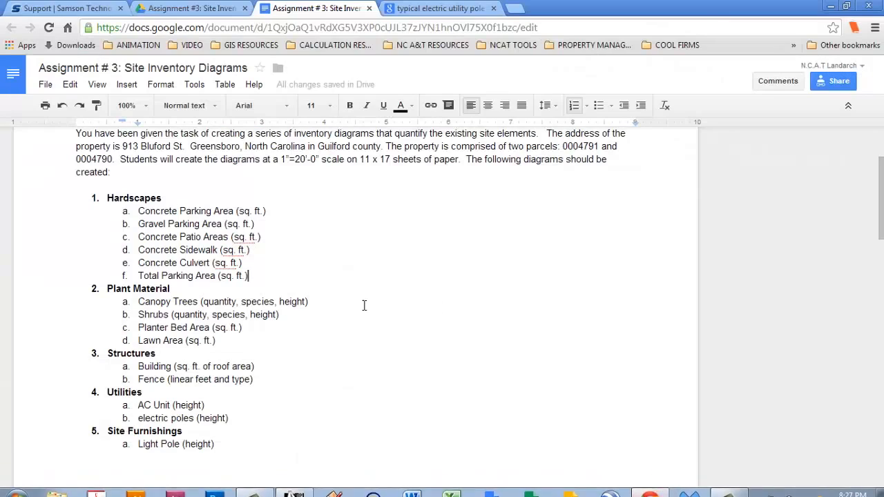
drag(250, 276, 104, 186)
key(ctrl+c)
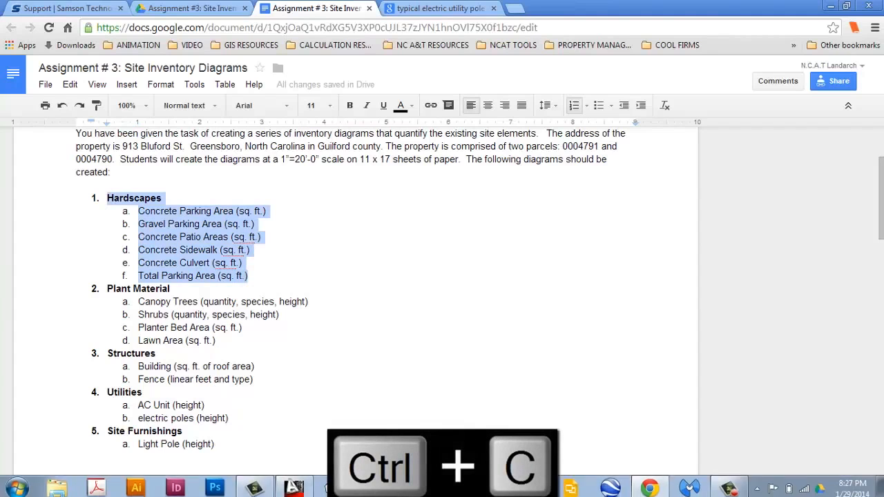
Step: Return to AutoCAD and start a multiline text with the annotation scale set to Custom 20 Scale For Presentation
click(294, 491)
middle_drag(510, 286, 414, 286)
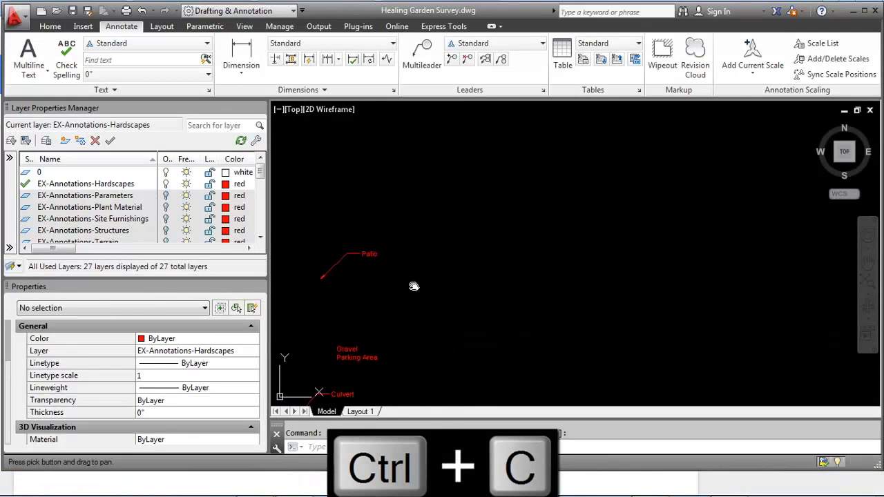
click(114, 183)
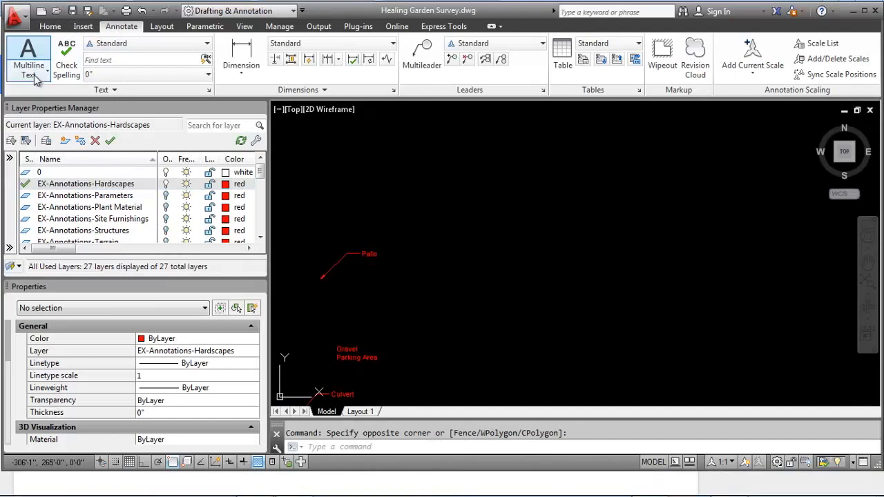
click(31, 70)
click(42, 97)
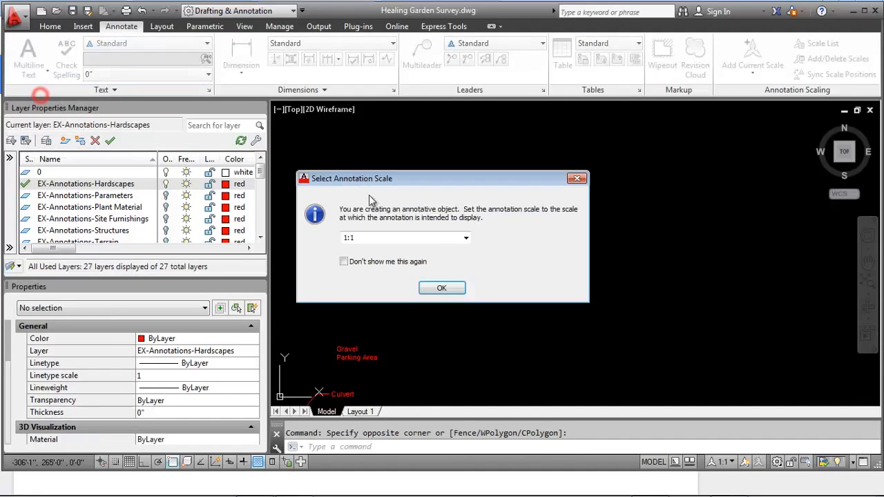
click(466, 239)
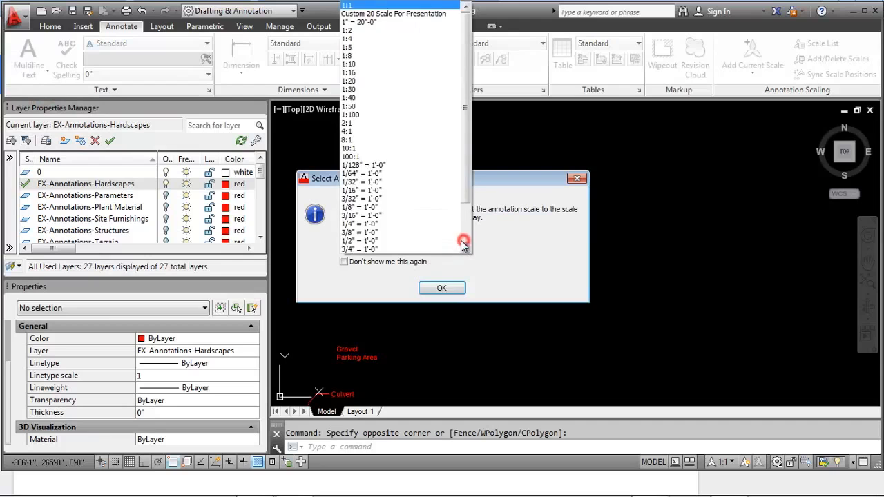
click(420, 14)
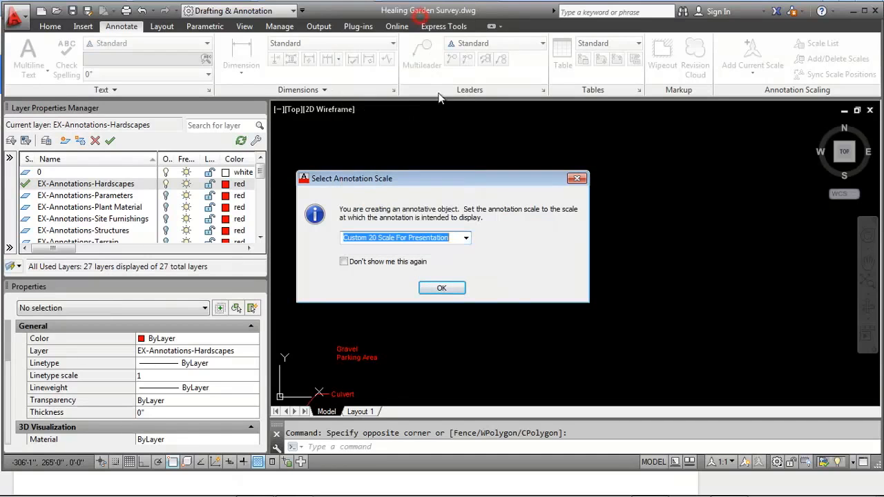
click(445, 289)
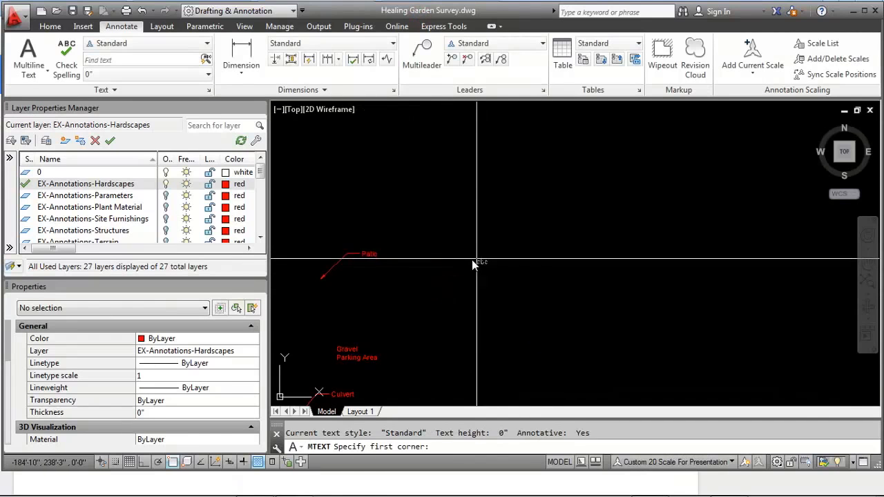
Step: Place the multiline text box beside the hardscape labels and paste the copied Hardscapes list into it
click(433, 287)
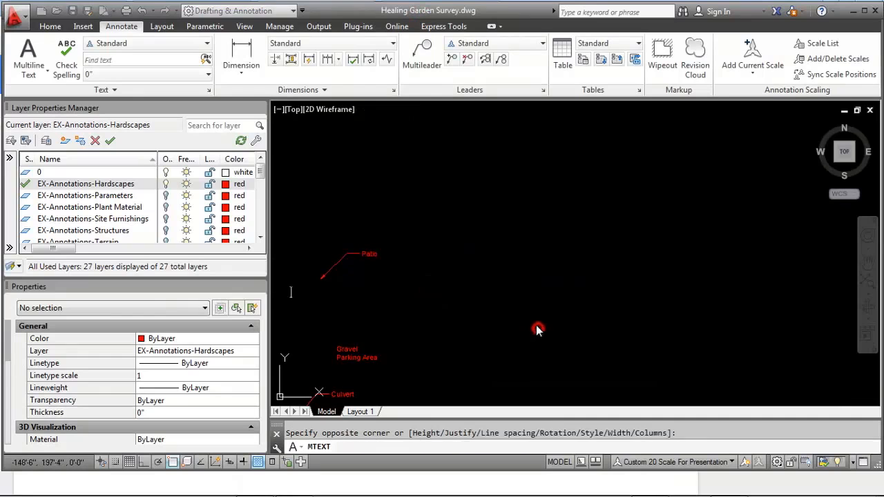
click(521, 321)
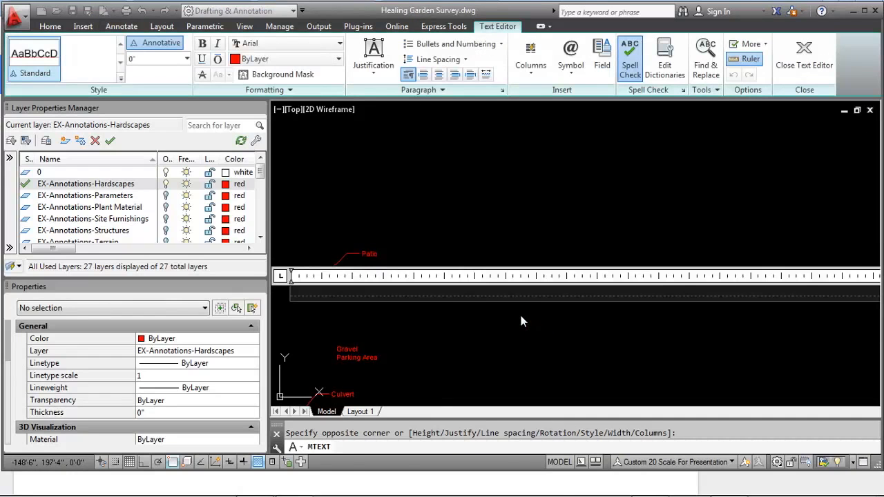
key(ctrl+v)
click(418, 239)
Step: Select the pasted Hardscapes text and add the 1:1 scale to its annotation object scales
scroll(442, 282, down, 4)
scroll(404, 279, up, 10)
scroll(413, 280, down, 10)
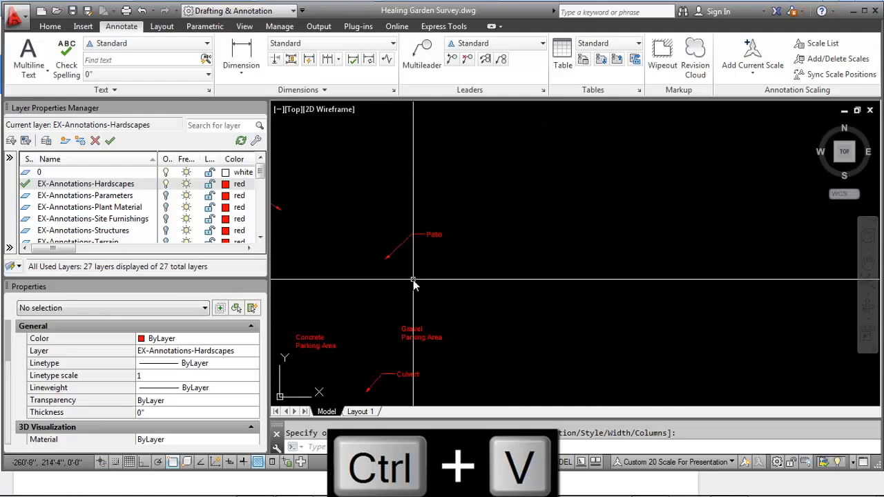
scroll(438, 296, up, 9)
scroll(456, 228, down, 5)
scroll(460, 221, up, 8)
scroll(464, 279, down, 6)
scroll(464, 282, up, 4)
click(450, 318)
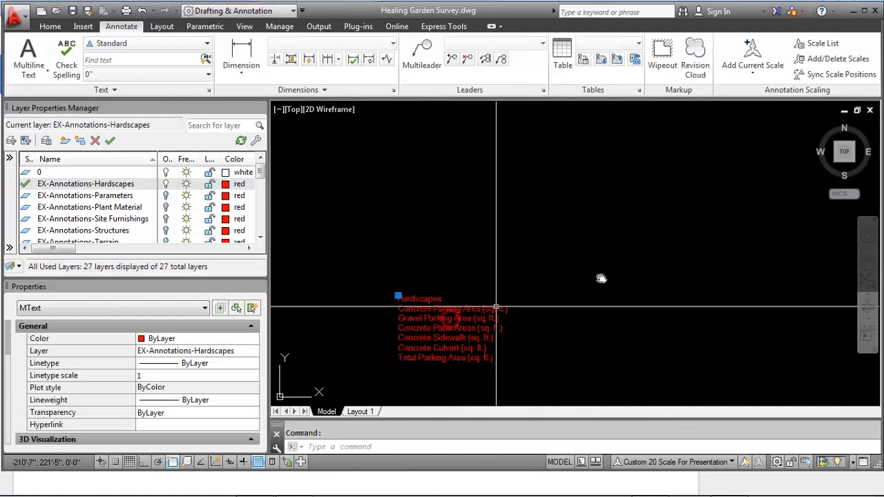
click(832, 59)
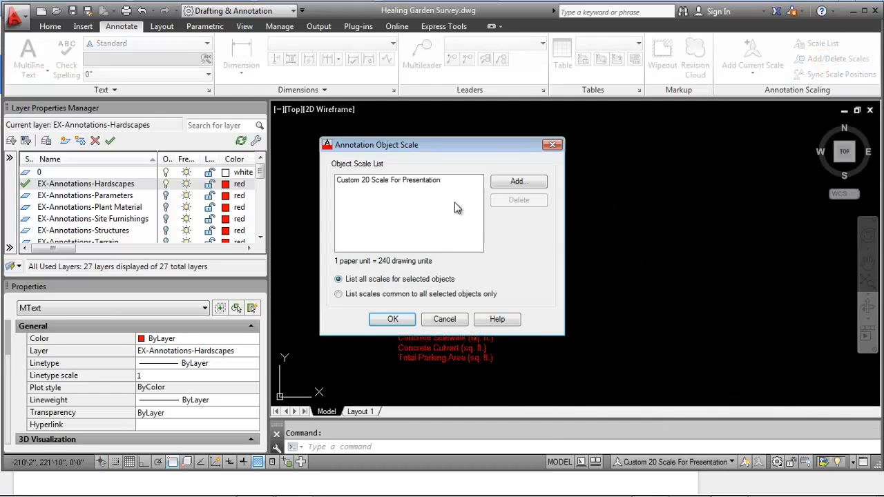
click(511, 181)
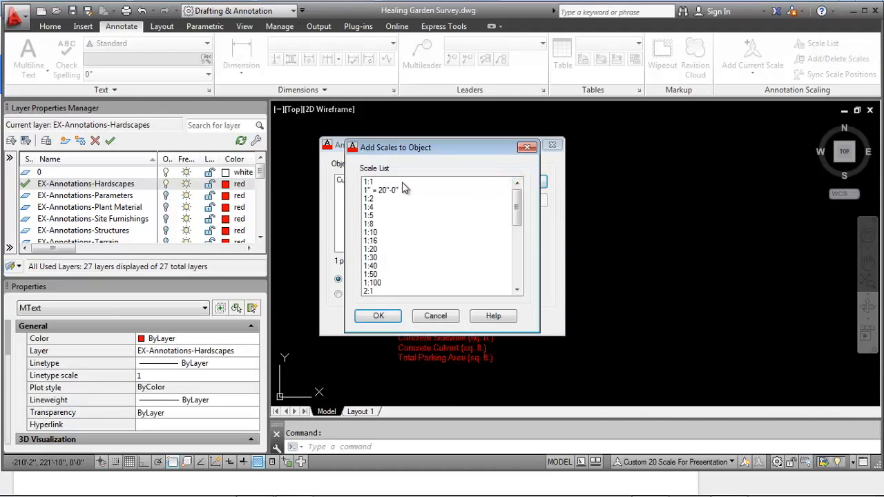
click(401, 182)
click(385, 316)
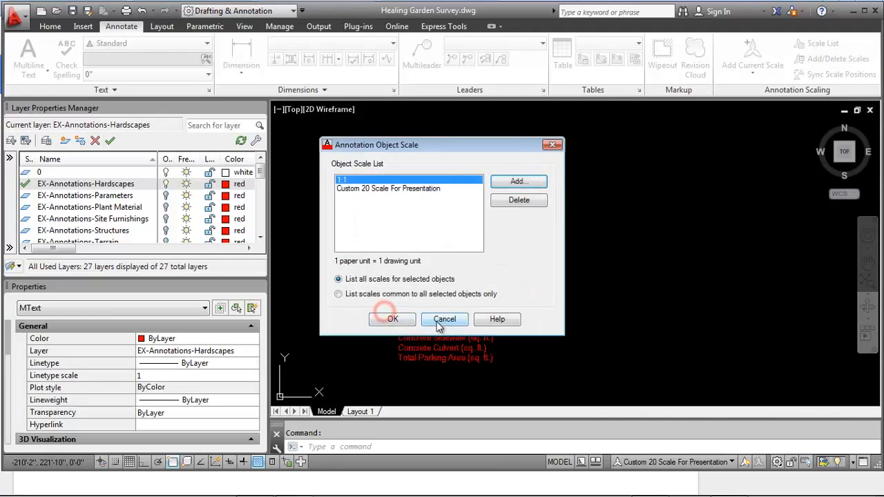
click(392, 320)
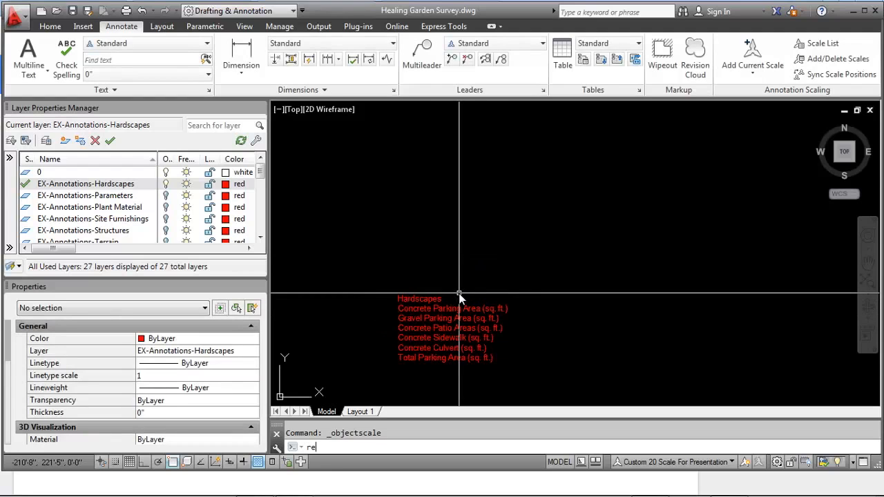
Step: Regenerate all viewports and delete the undersized Hardscapes text
text(rea)
key(Return)
text(re)
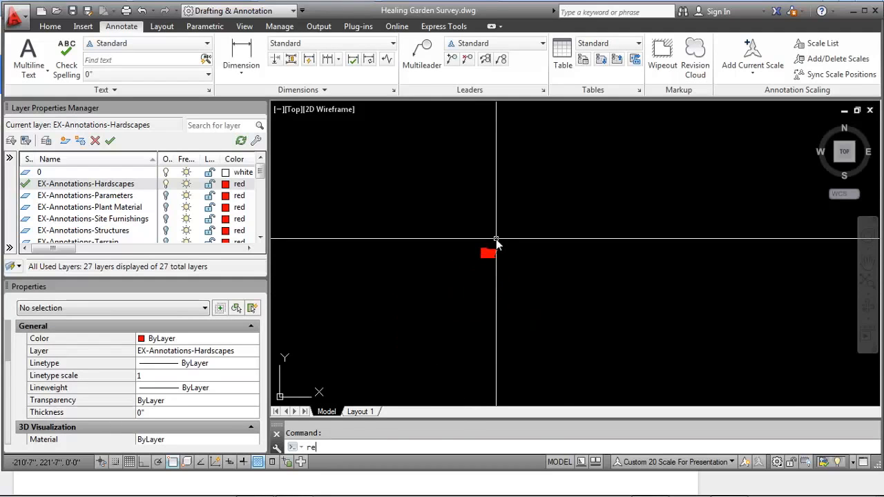
text(a)
key(Return)
click(499, 274)
click(474, 223)
key(Delete)
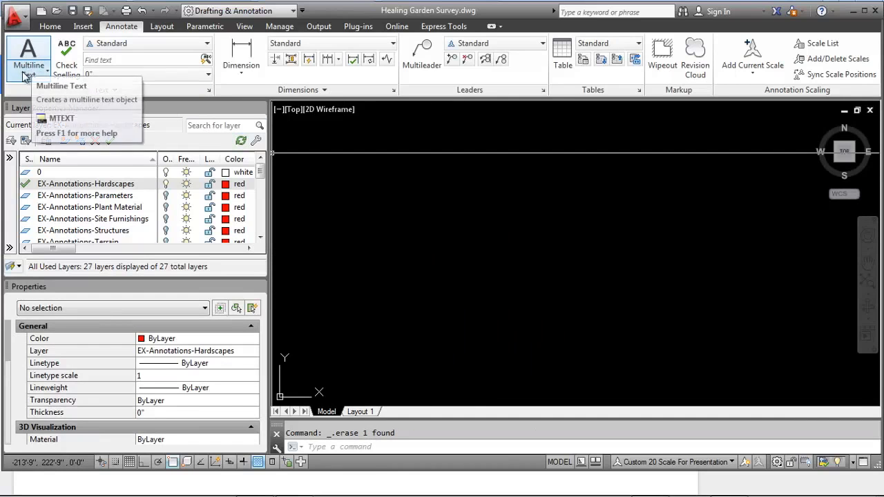
Step: Create a new multiline text box between the Patio and Gravel Parking Area label heights, to their right, and paste the Hardscapes list into it
click(24, 74)
click(43, 103)
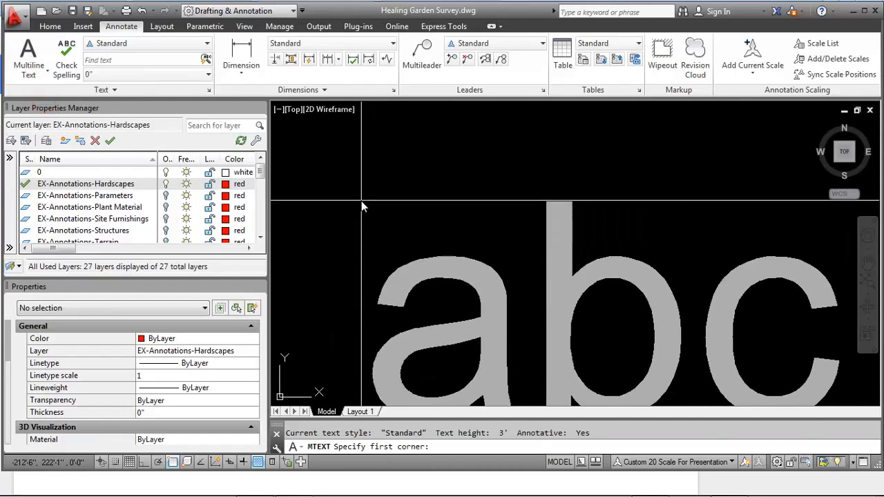
click(404, 225)
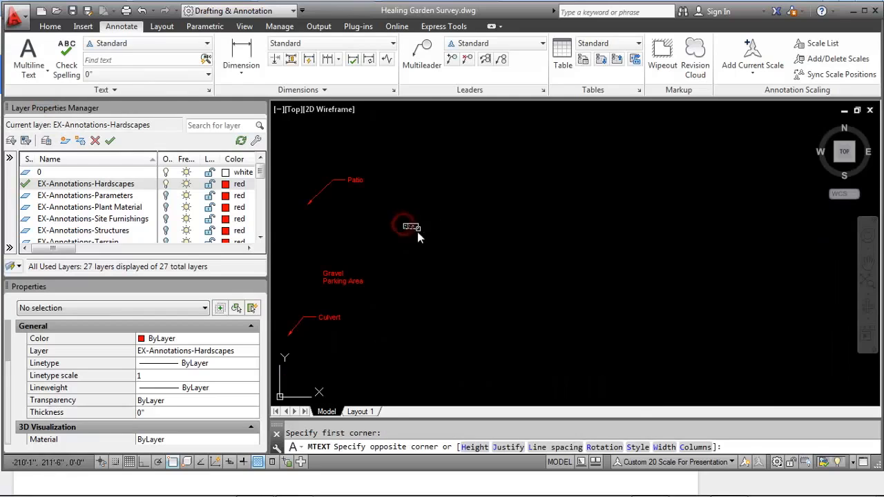
click(541, 261)
key(ctrl+v)
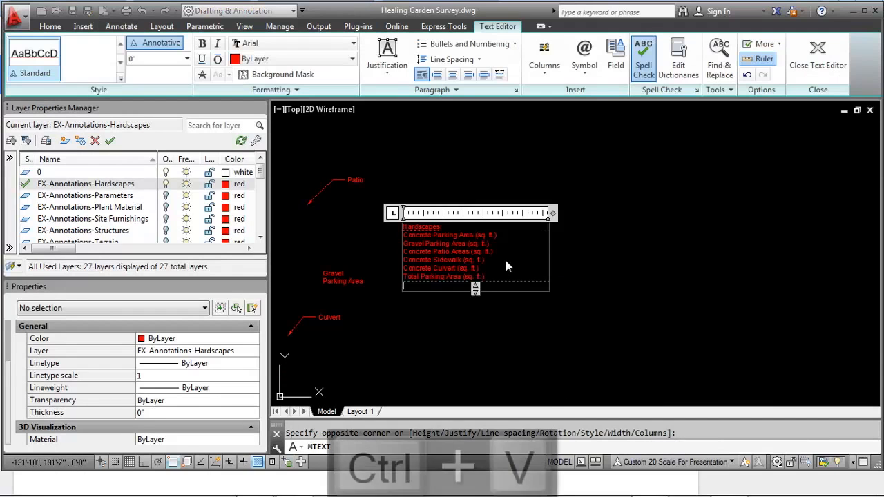
click(478, 335)
Step: Format the Hardscapes heading of the list in bold with a text height of .18"
scroll(468, 297, down, 5)
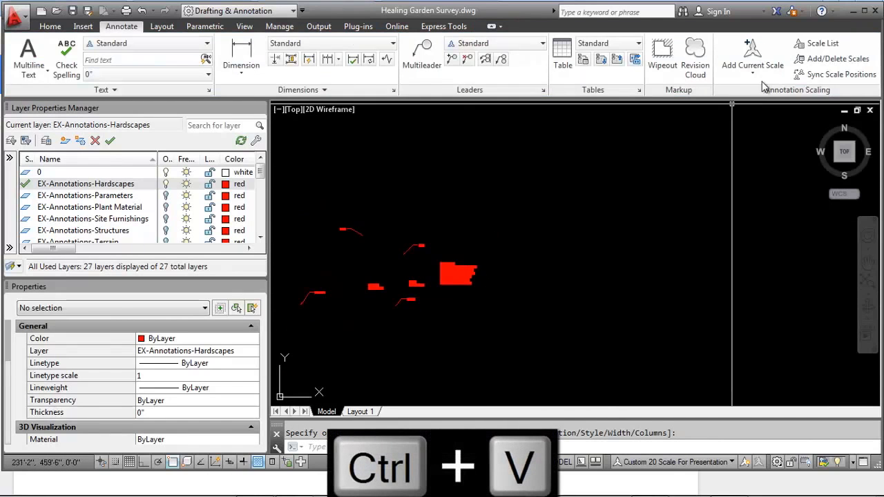
scroll(442, 252, up, 2)
scroll(483, 228, up, 6)
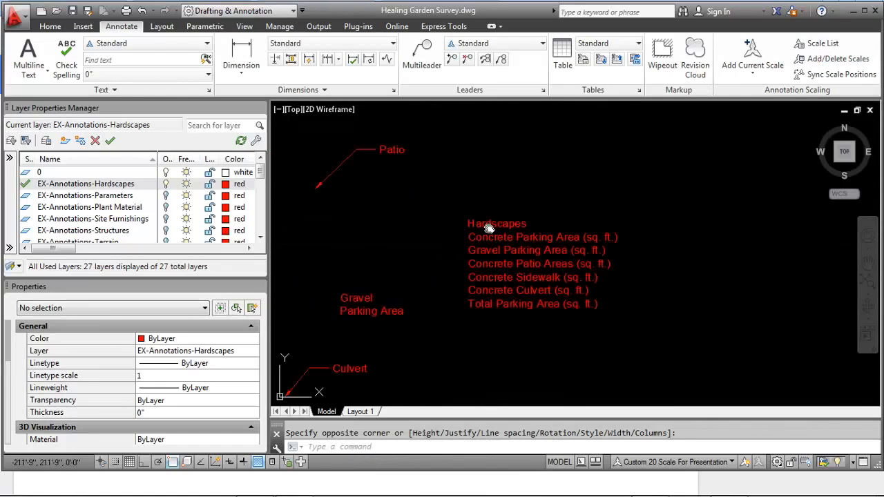
double_click(489, 221)
drag(584, 229, 488, 183)
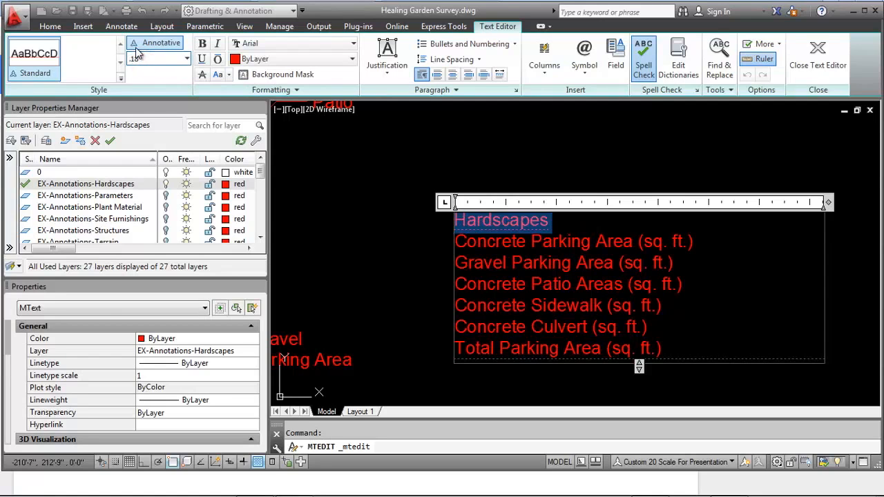
click(138, 44)
click(202, 43)
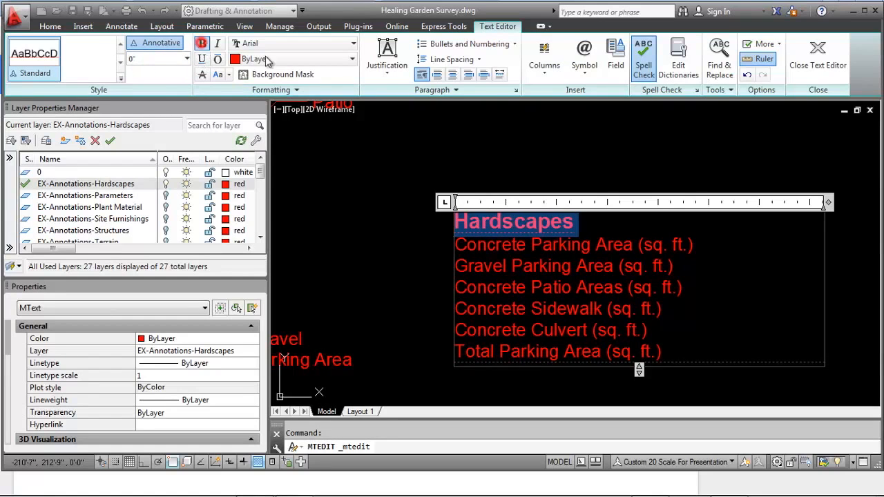
click(493, 130)
Step: Turn on the EX-Hardscape-Concrete Parking layer so its outline shows around the Concrete Parking Area label
scroll(519, 214, down, 5)
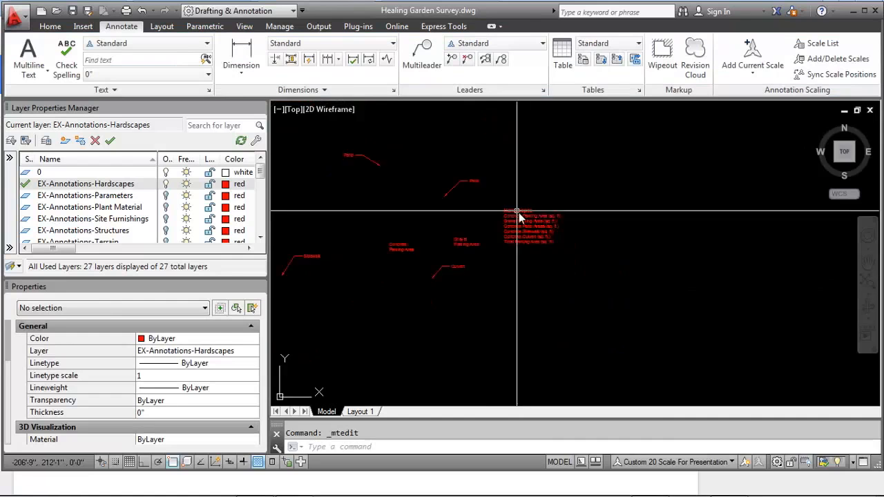
scroll(546, 208, up, 4)
middle_drag(398, 223, 493, 216)
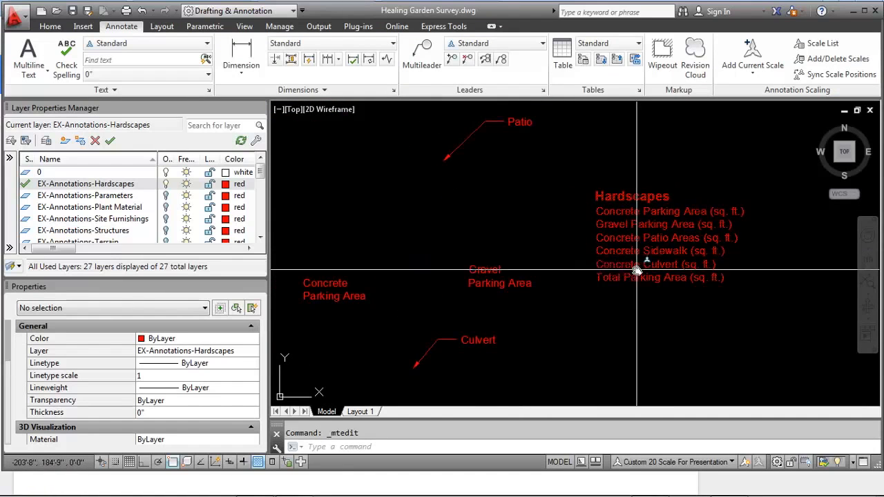
middle_drag(499, 270, 510, 260)
scroll(508, 242, down, 3)
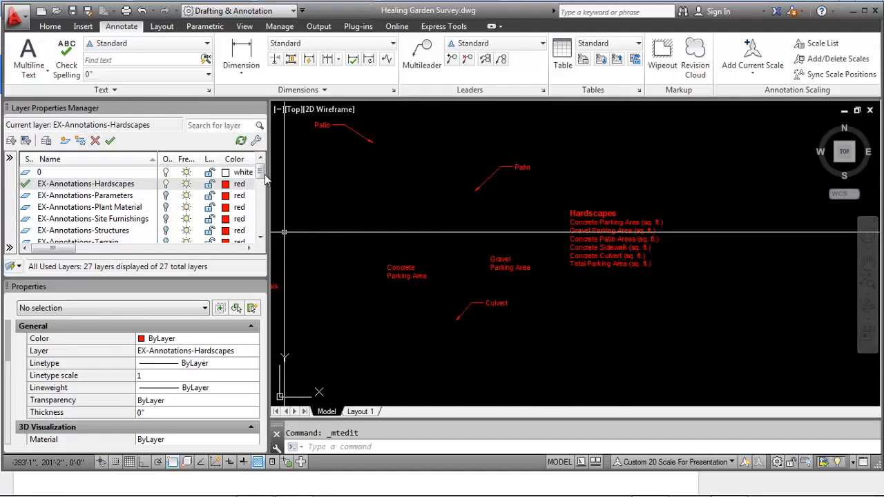
drag(261, 176, 255, 195)
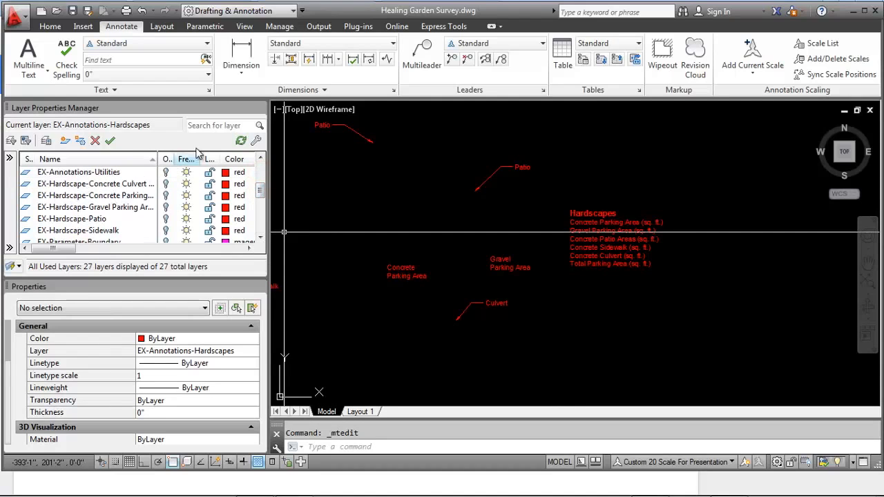
click(165, 196)
scroll(380, 200, up, 2)
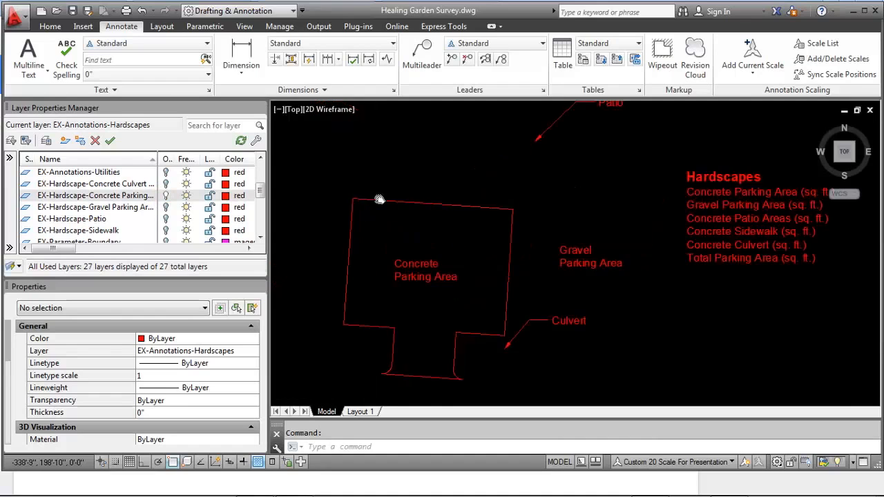
Step: Select the concrete parking outline and look up its area in square feet in its properties
scroll(405, 221, down, 2)
click(434, 225)
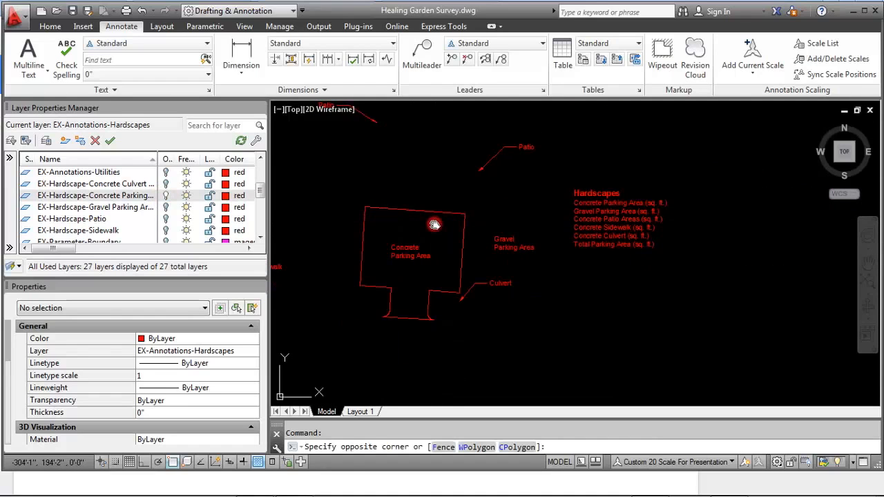
click(379, 191)
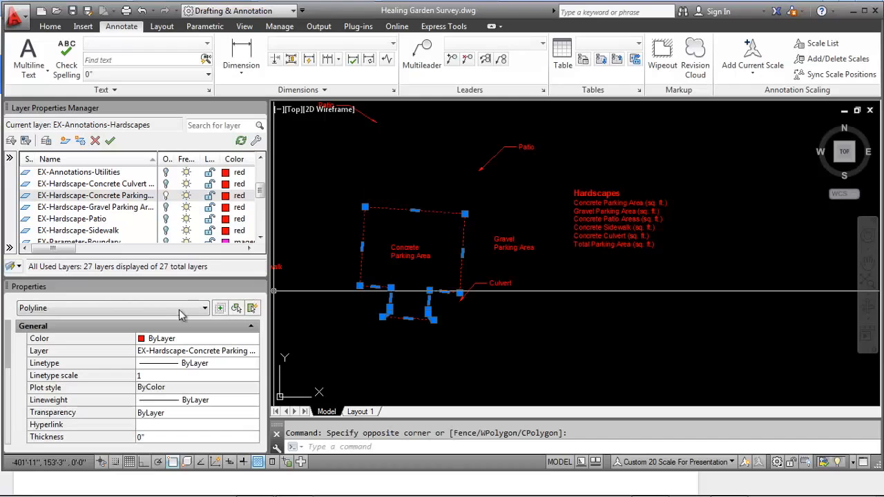
drag(12, 334, 2, 435)
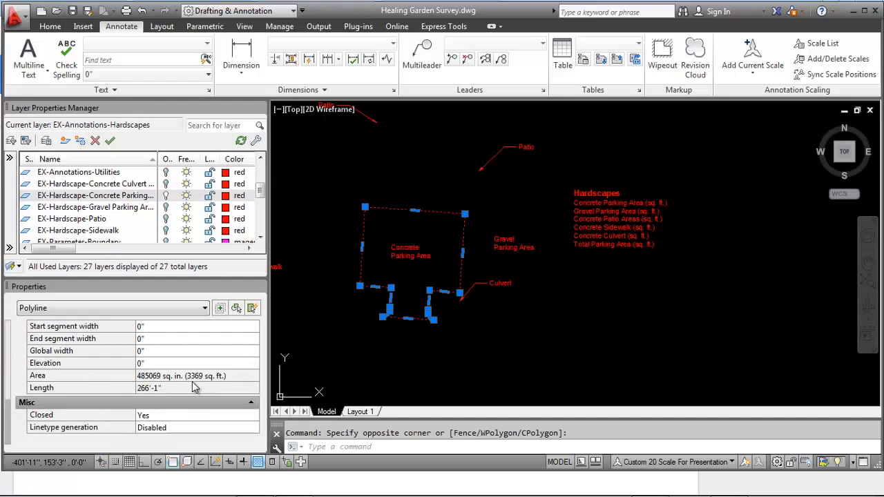
Step: Edit the Hardscapes list so the first item reads "Concrete Parking Area = 3,369 (sq. ft.)"
scroll(640, 204, up, 4)
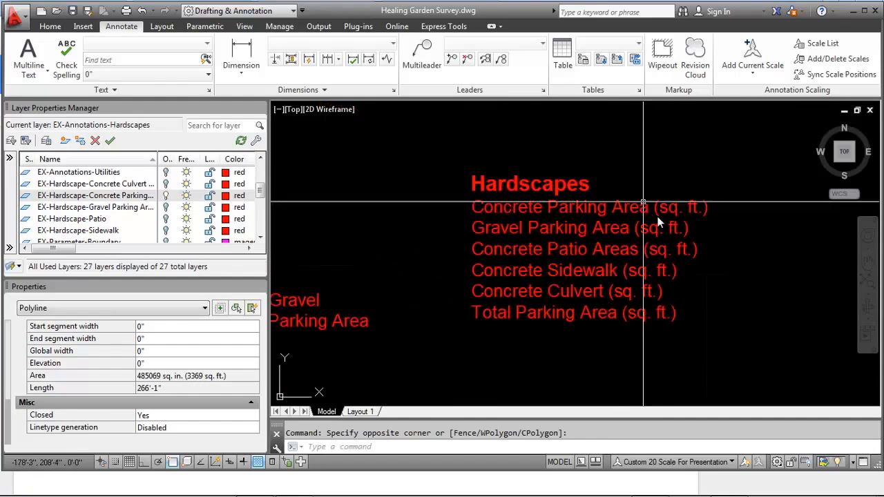
click(640, 206)
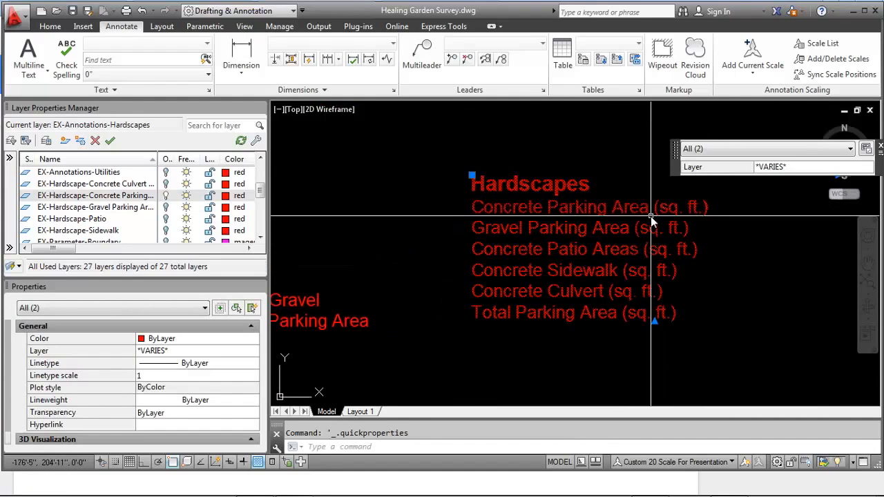
click(650, 216)
click(628, 210)
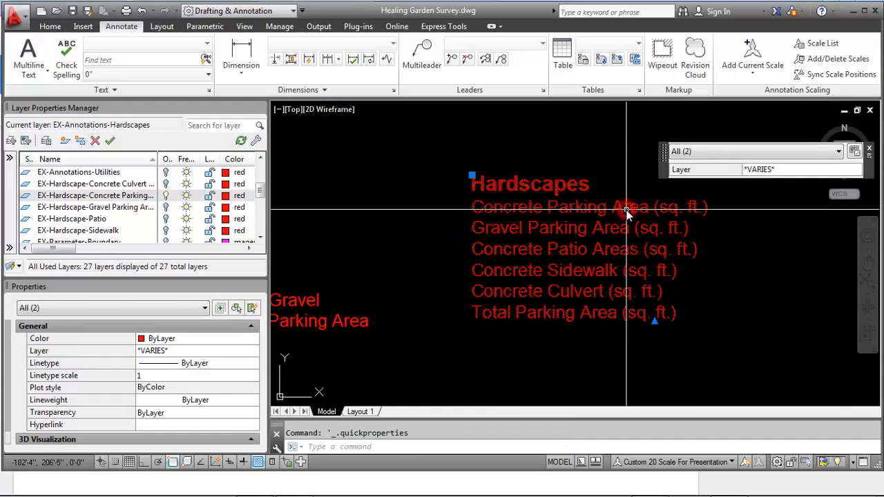
key(Escape)
scroll(626, 218, down, 2)
double_click(614, 217)
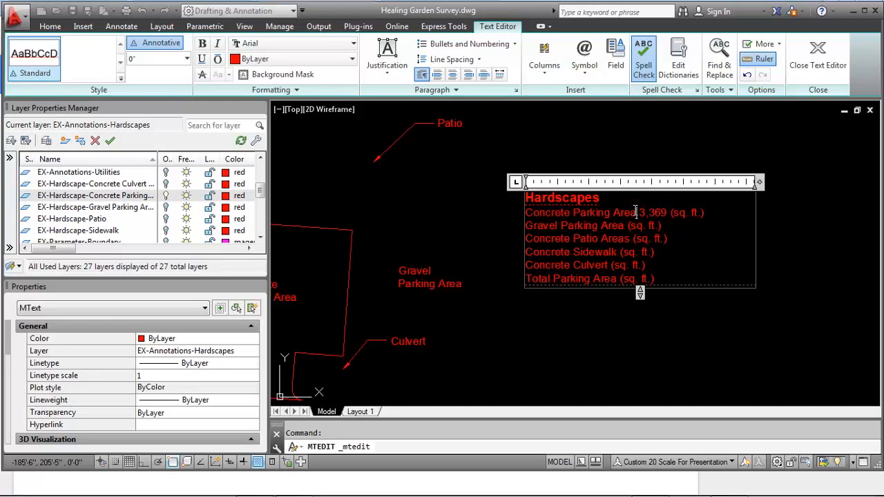
text(=)
scroll(635, 210, up, 2)
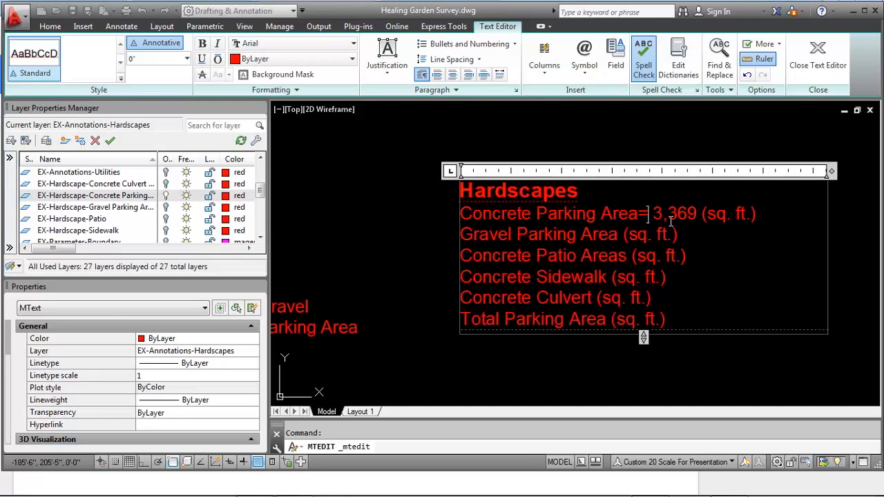
click(641, 215)
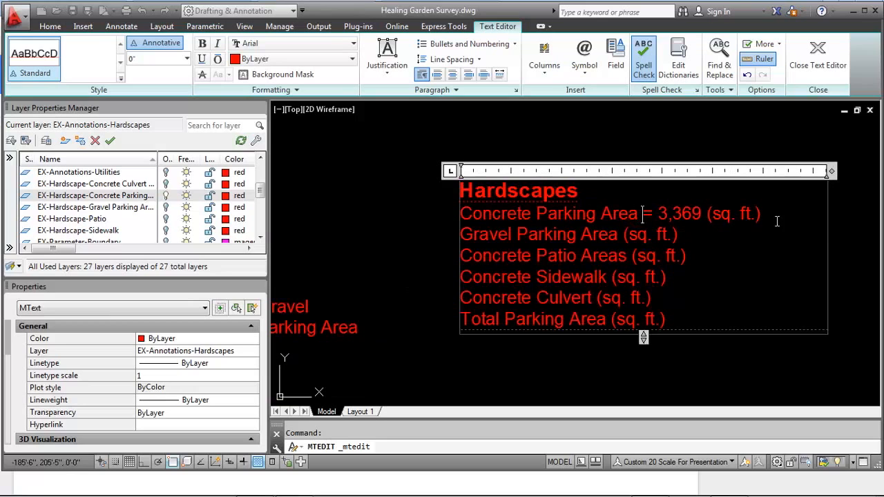
Step: Copy the spaced equals sign into the gravel parking, patio, sidewalk, culvert and total parking lines before "(sq. ft.)", and finish editing the list
drag(653, 213, 642, 213)
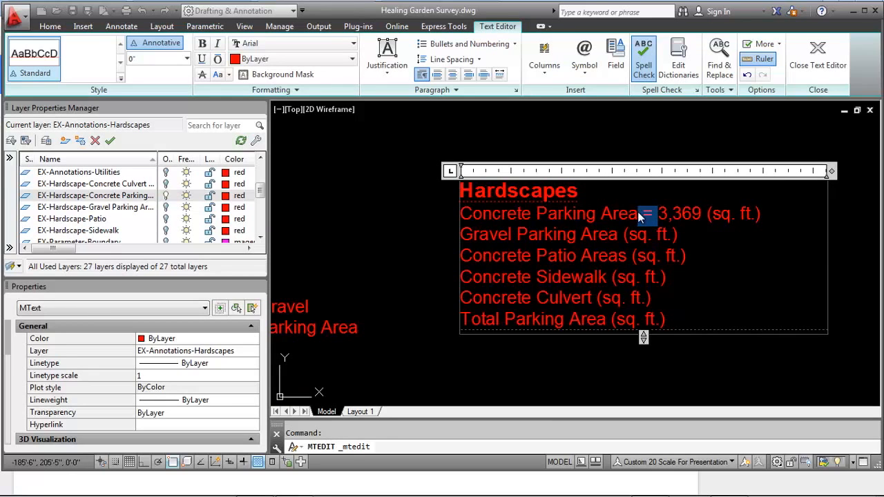
key(ctrl+c)
click(617, 235)
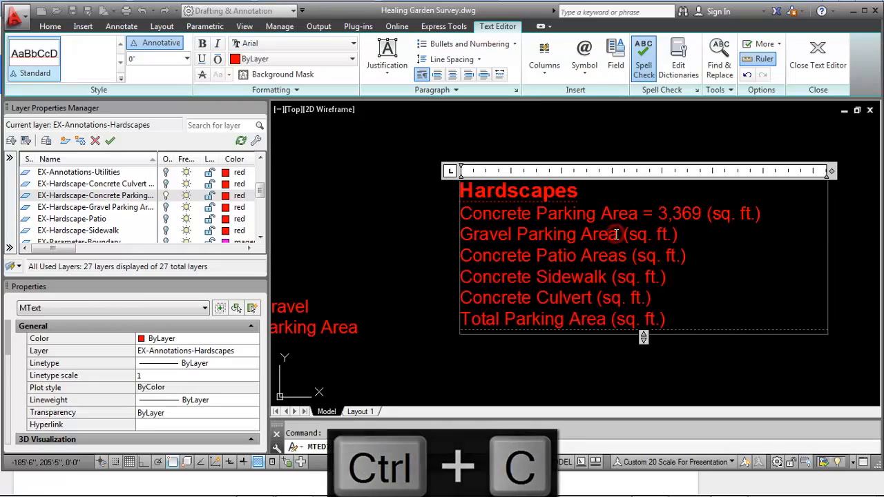
key(ctrl+v)
click(628, 255)
key(ctrl+v)
click(605, 279)
key(ctrl+v)
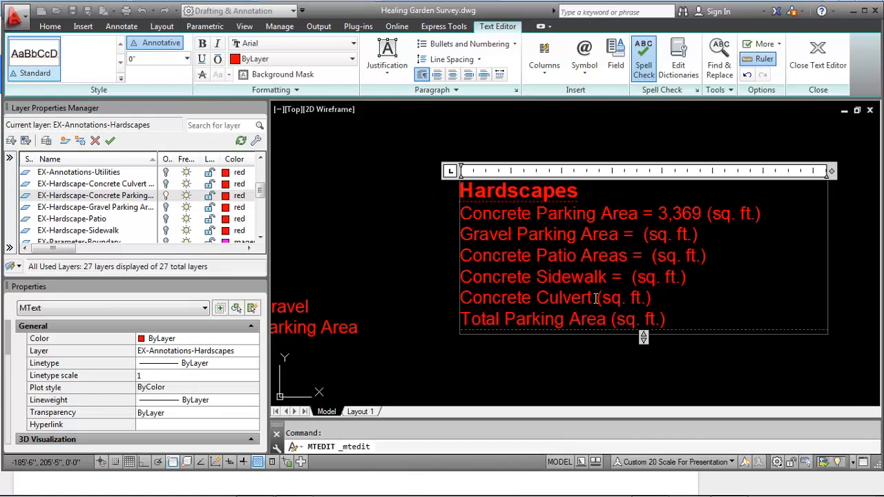
key(ctrl+v)
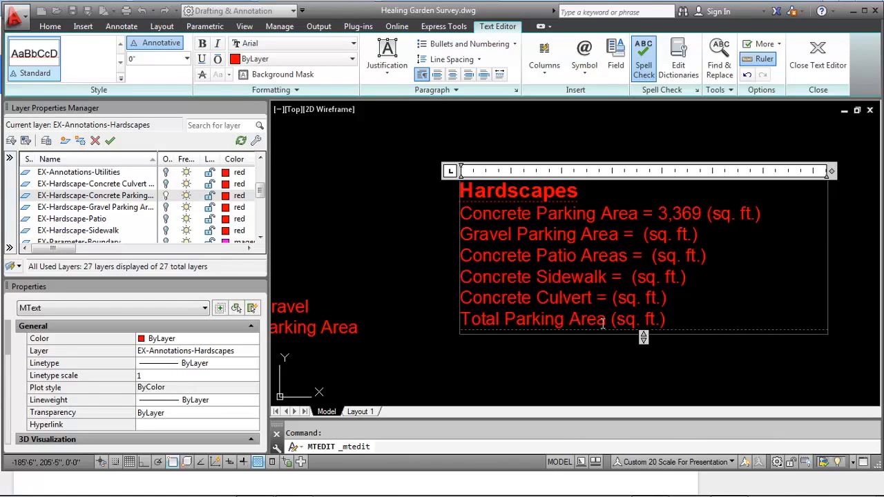
key(ctrl+v)
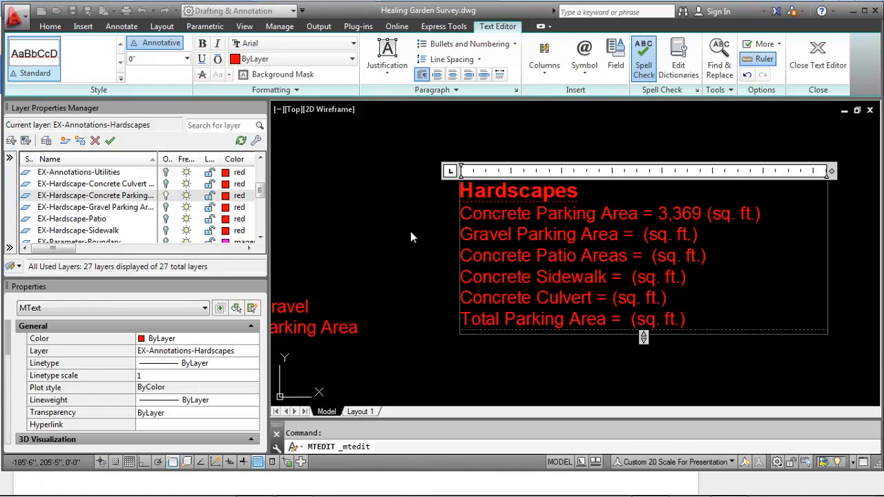
click(397, 210)
scroll(480, 180, down, 3)
scroll(482, 199, up, 4)
middle_drag(463, 213, 516, 203)
scroll(498, 178, down, 2)
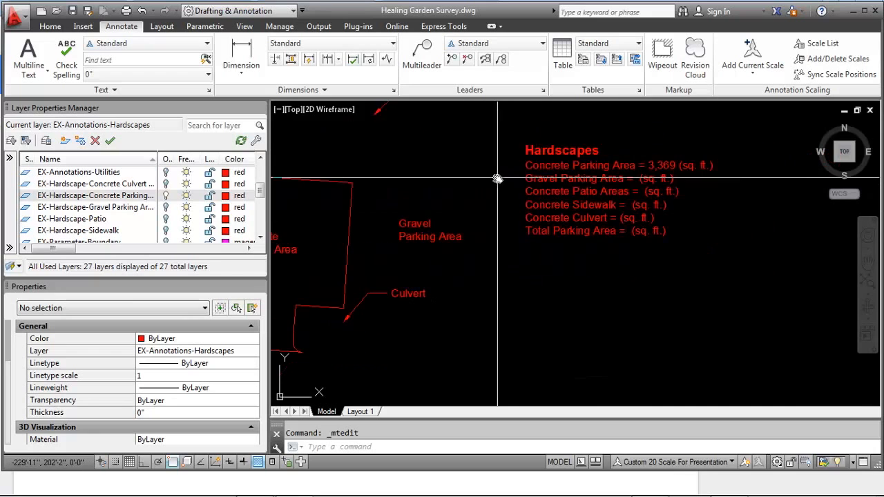
Step: Turn off the EX-Hardscape-Concrete Parking layer and turn on the EX-Hardscape-Gravel Parking Area layer
click(165, 197)
click(166, 208)
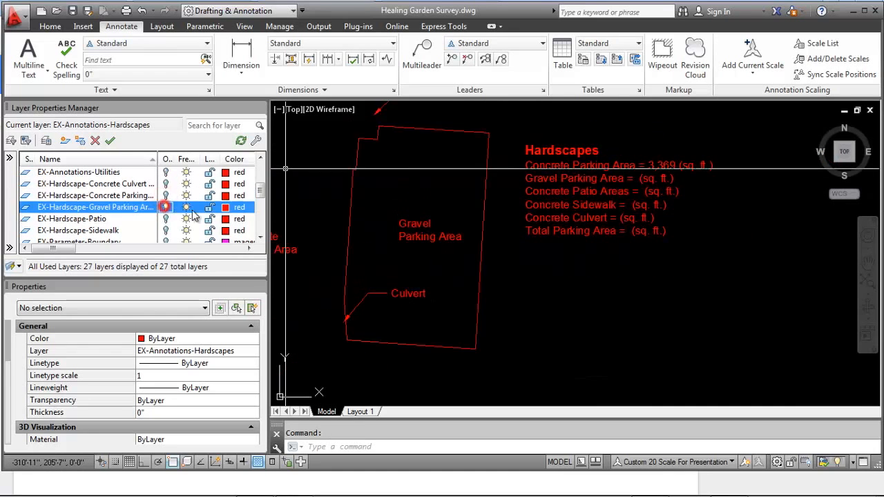
middle_drag(371, 205, 411, 212)
scroll(411, 212, down, 2)
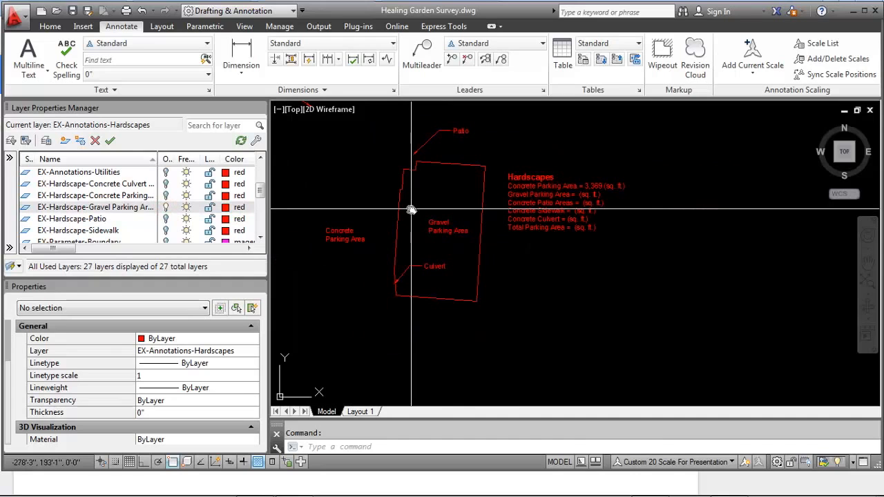
Step: Select the gravel parking outline and look up its area in square feet in its properties
key(Escape)
click(411, 210)
click(395, 217)
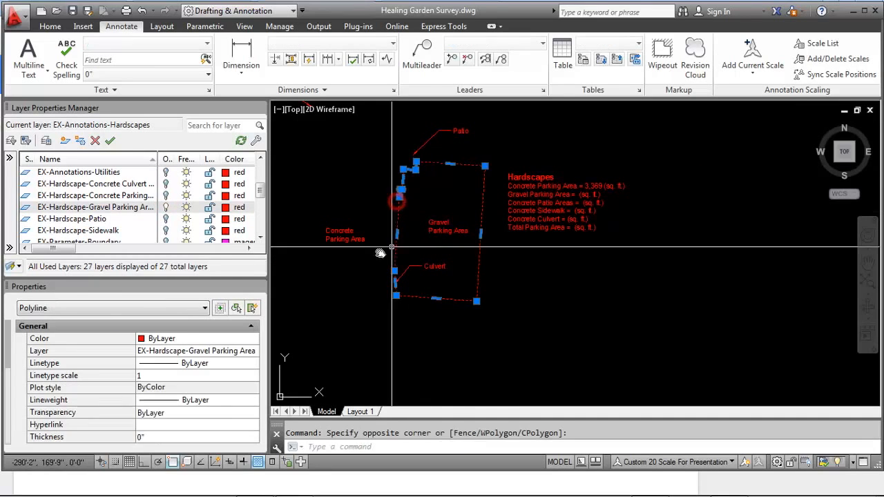
drag(6, 325, 7, 427)
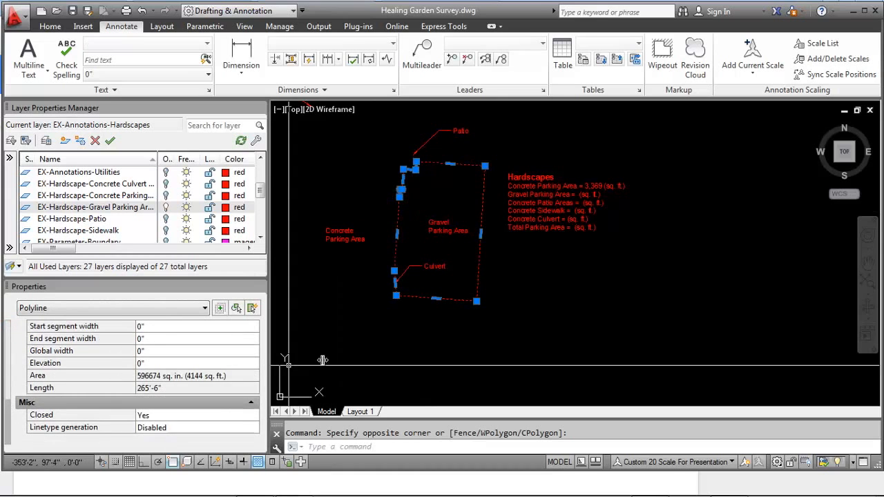
Step: Edit the Hardscapes list so the second item reads "Gravel Parking Area = 4,144 (sq. ft.)"
scroll(584, 196, up, 3)
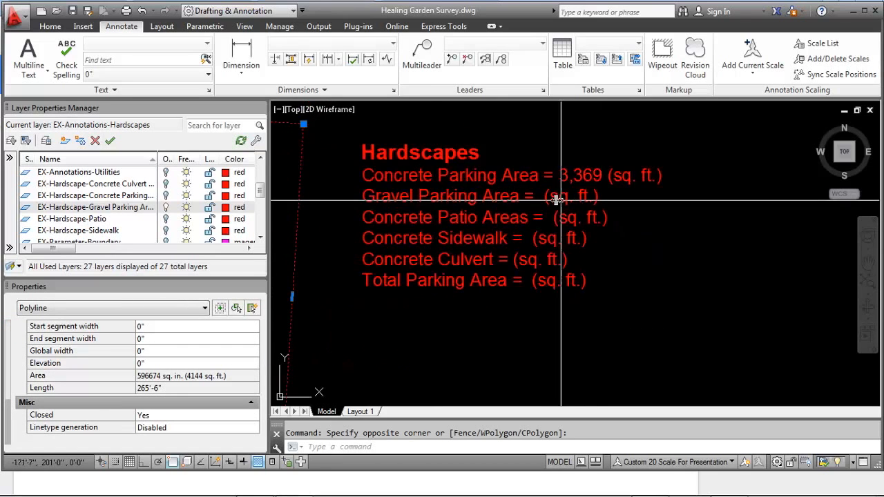
click(550, 198)
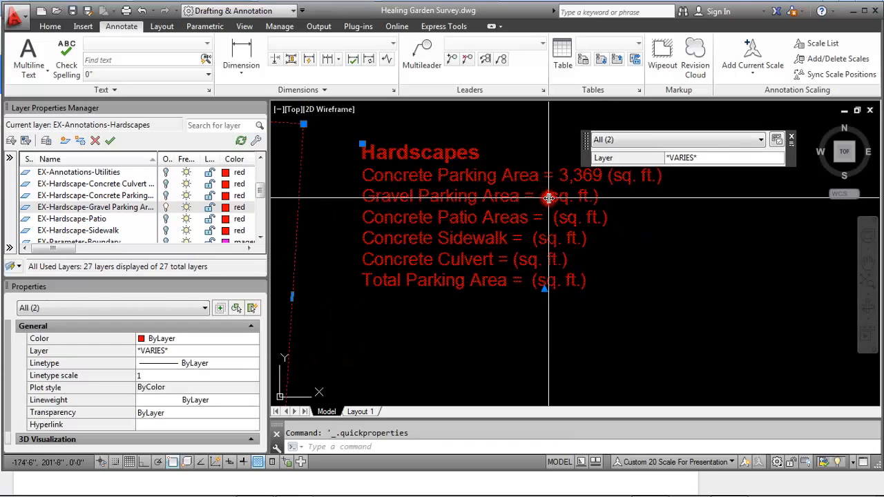
key(Escape)
double_click(507, 205)
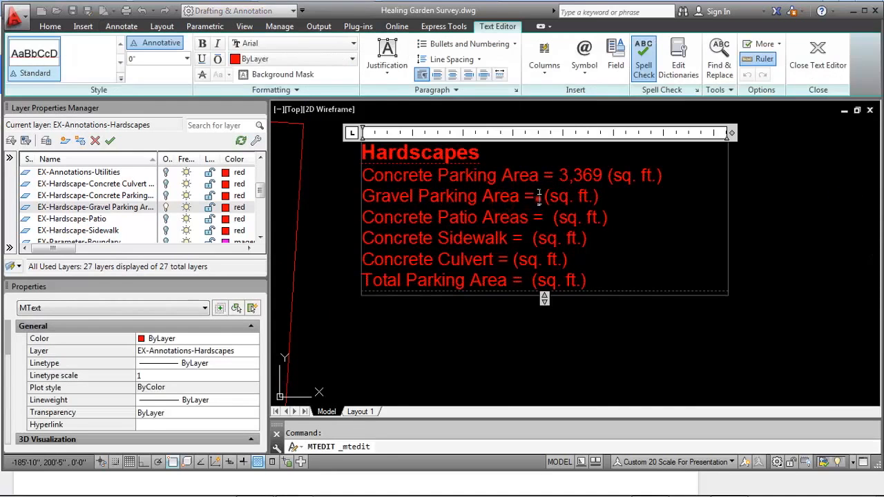
click(546, 198)
text(4,144)
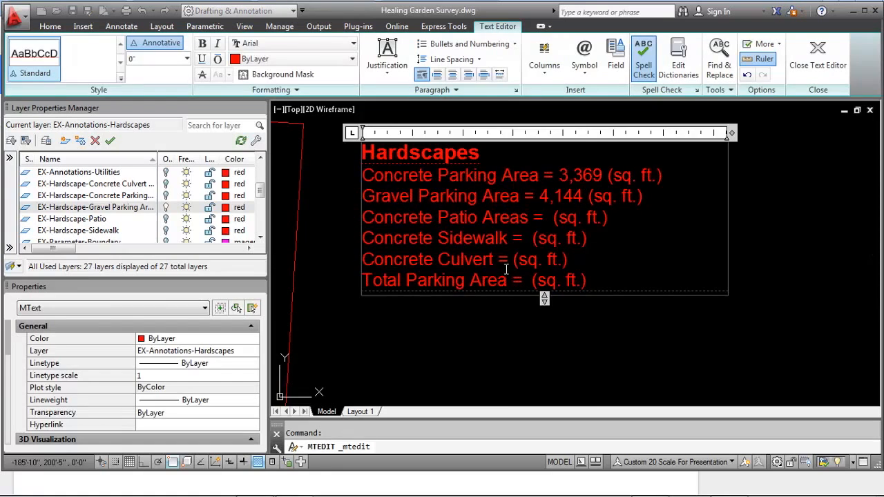
click(320, 273)
Step: Turn off the EX-Hardscape-Gravel Parking Area layer and turn on the EX-Hardscape-Patio layer
scroll(379, 261, down, 2)
middle_drag(383, 261, 576, 214)
scroll(539, 229, down, 2)
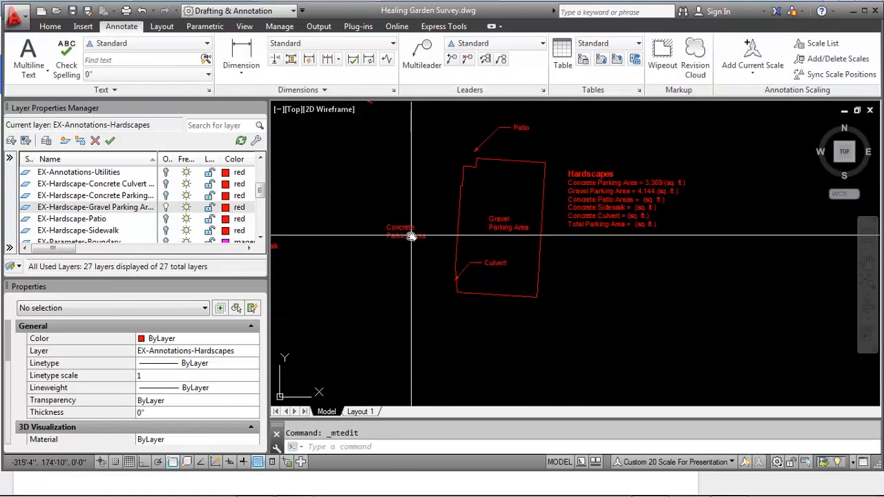
scroll(409, 234, down, 2)
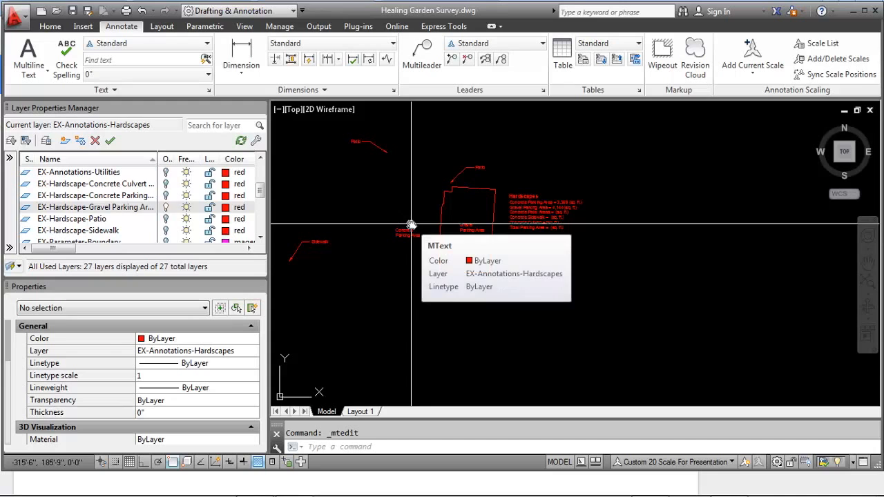
click(166, 207)
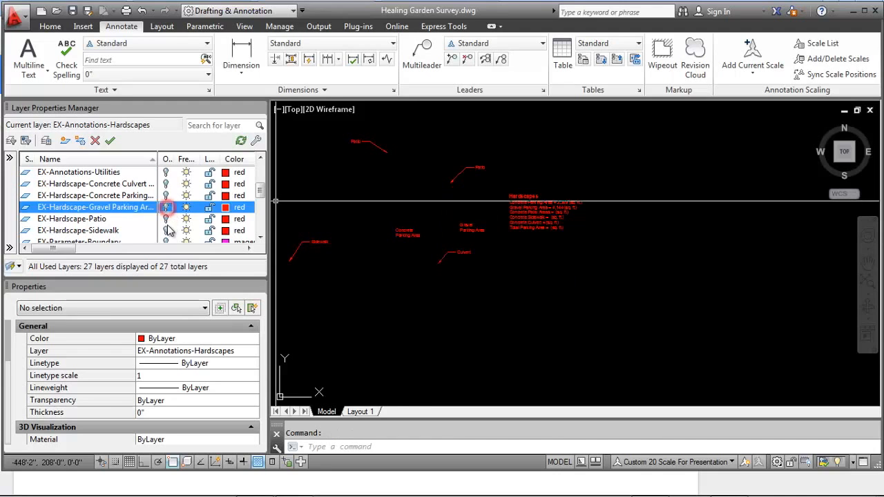
click(165, 218)
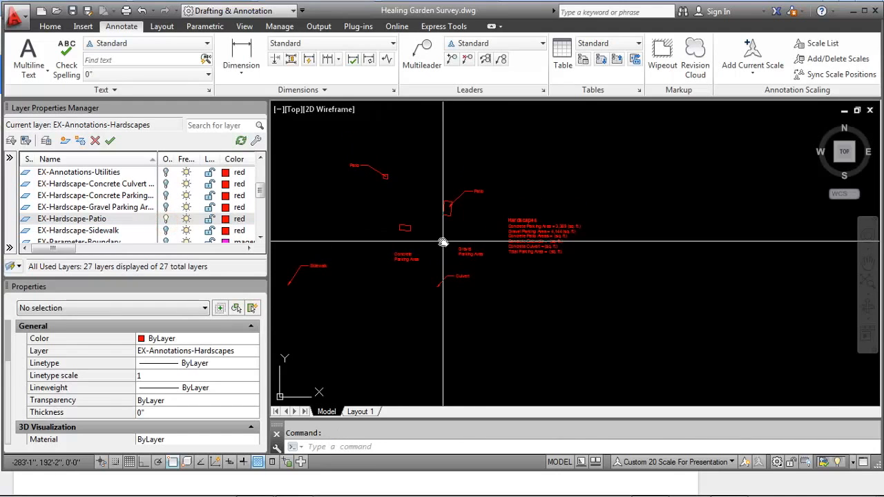
Step: Measure the combined area of the three patio outlines with the AREA command, adding them as objects
key(Return)
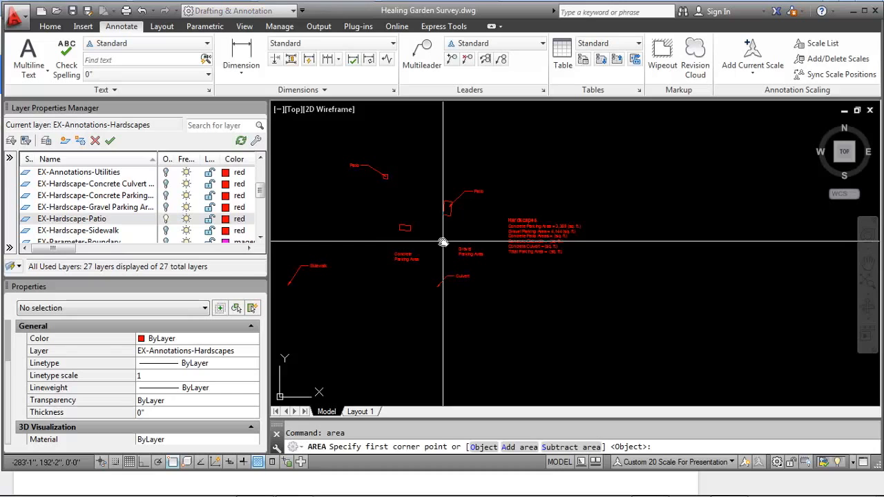
key(Return)
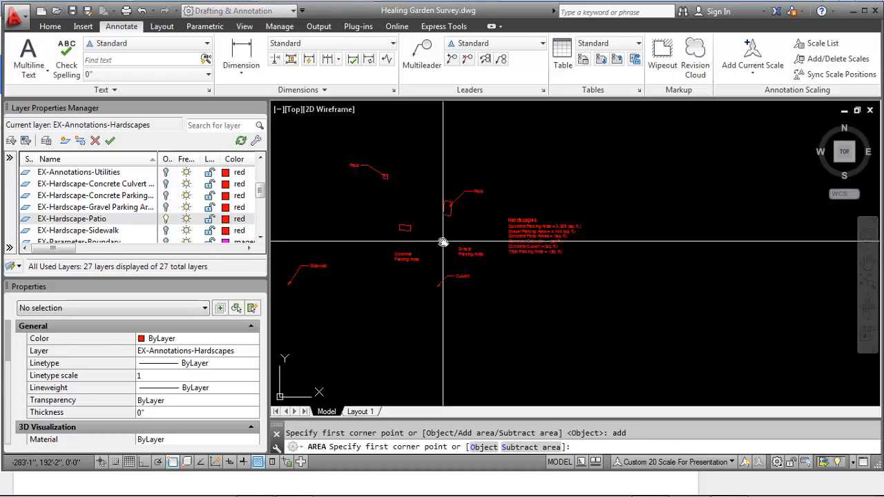
text(o)
key(Return)
scroll(450, 215, up, 4)
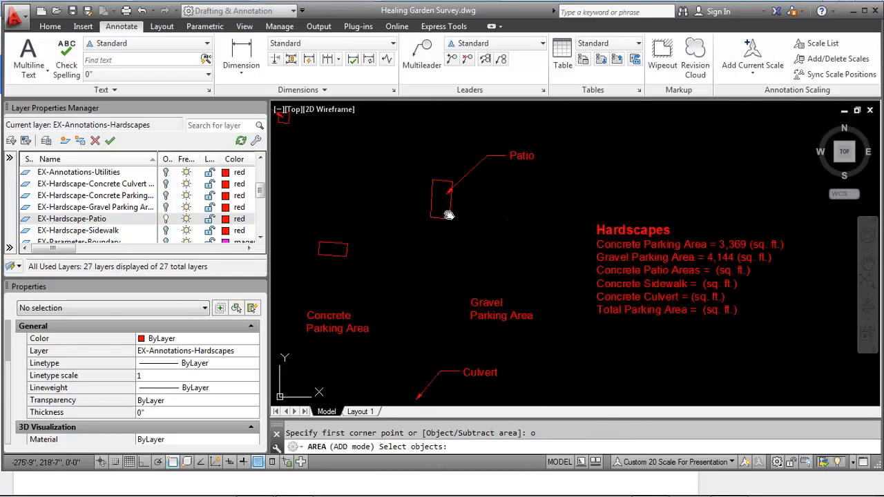
click(442, 220)
click(338, 246)
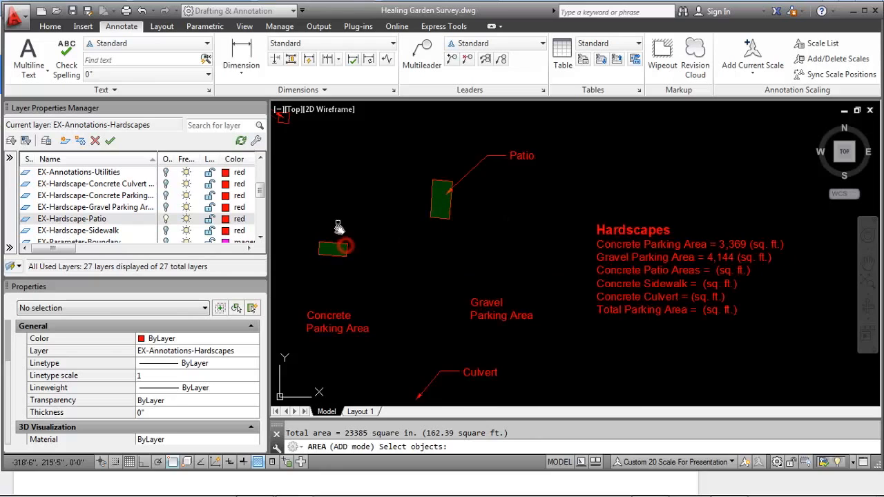
middle_drag(305, 181, 336, 211)
click(313, 151)
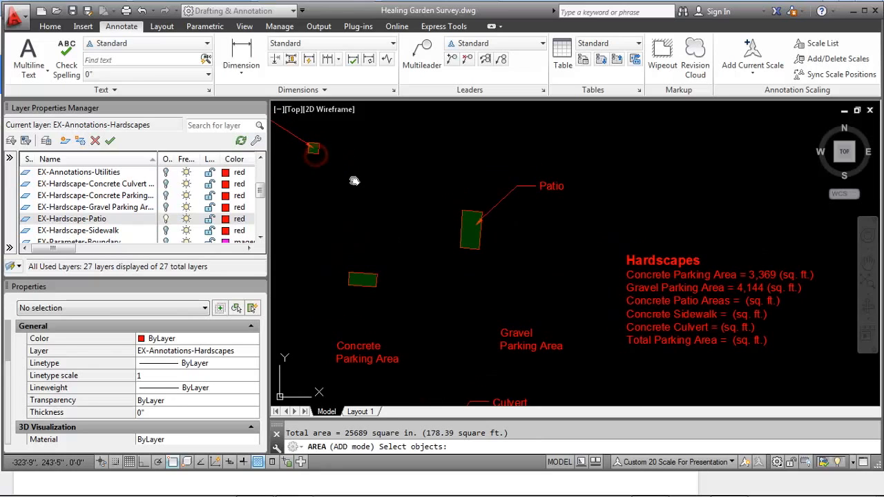
key(Return)
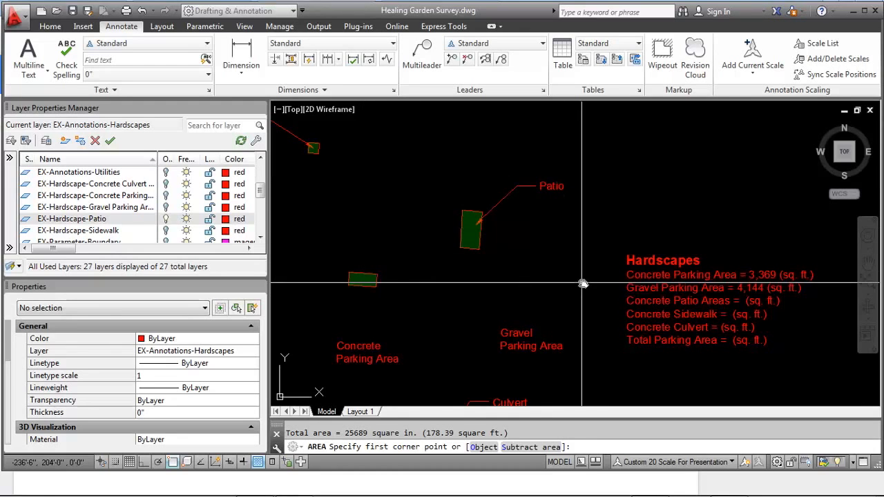
middle_drag(606, 289, 534, 265)
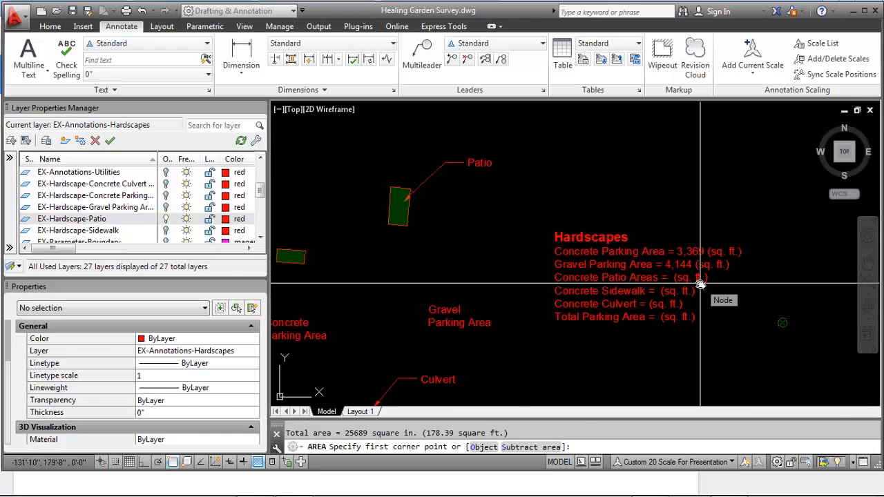
key(Escape)
Step: Enter 178.39 as the Concrete Patio Areas value in the Hardscapes list and finish editing the text
double_click(673, 279)
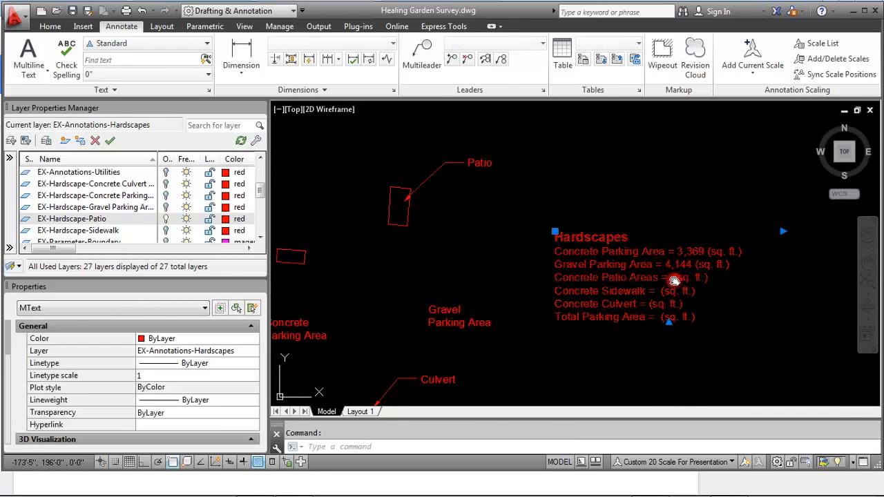
click(553, 366)
Step: Turn on the EX-Parameter-Boundary and EX-Hardscape-Sidewalk layers and turn off the EX-Hardscape-Patio layer
scroll(553, 362, down, 4)
scroll(508, 298, up, 3)
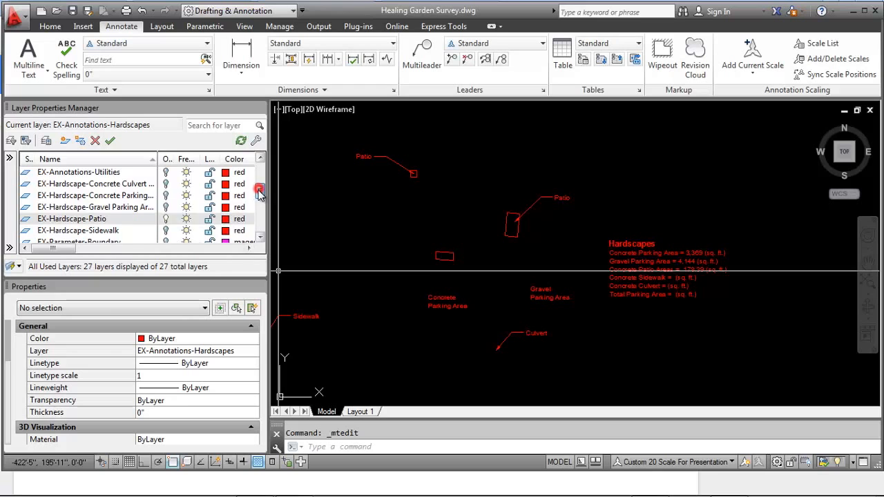
drag(259, 194, 260, 200)
click(166, 219)
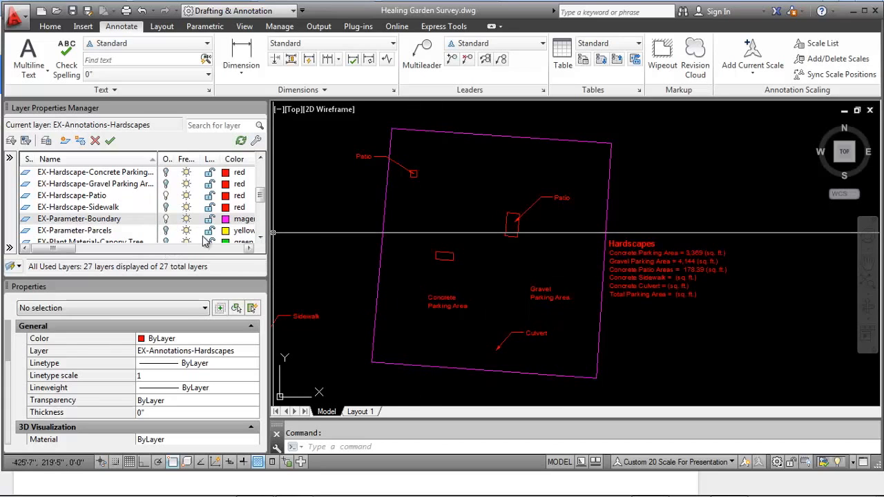
mouse_move(262, 195)
mouse_down()
mouse_move(260, 184)
mouse_move(262, 197)
mouse_up()
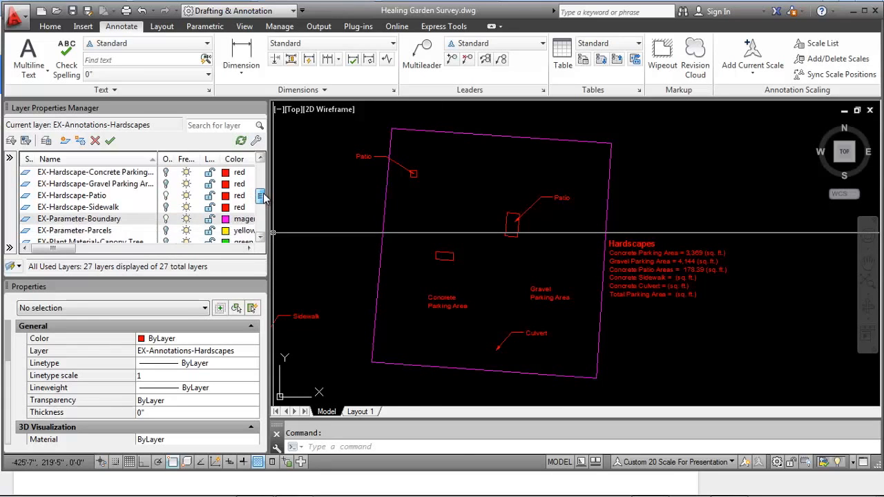
click(165, 207)
click(165, 196)
Step: Check the extent of the sidewalk polyline and examine where the sidewalk outlines cross the site boundary
middle_drag(377, 241, 389, 159)
middle_drag(420, 225, 475, 237)
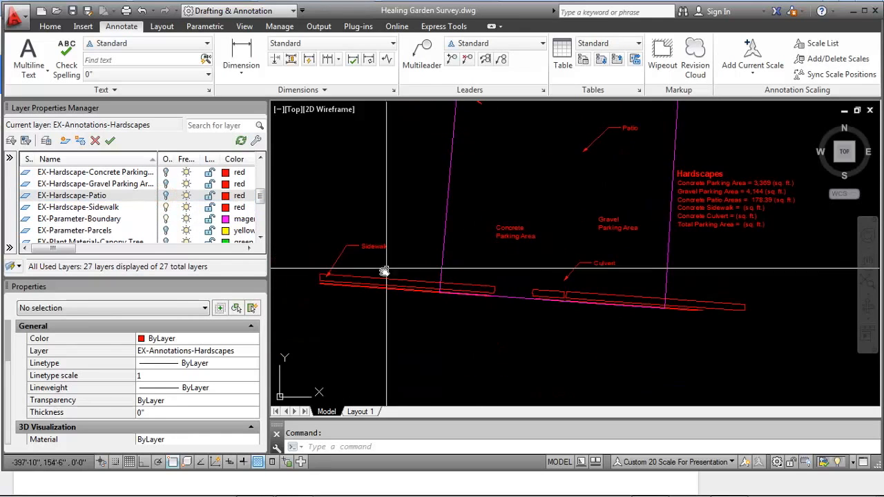
click(377, 280)
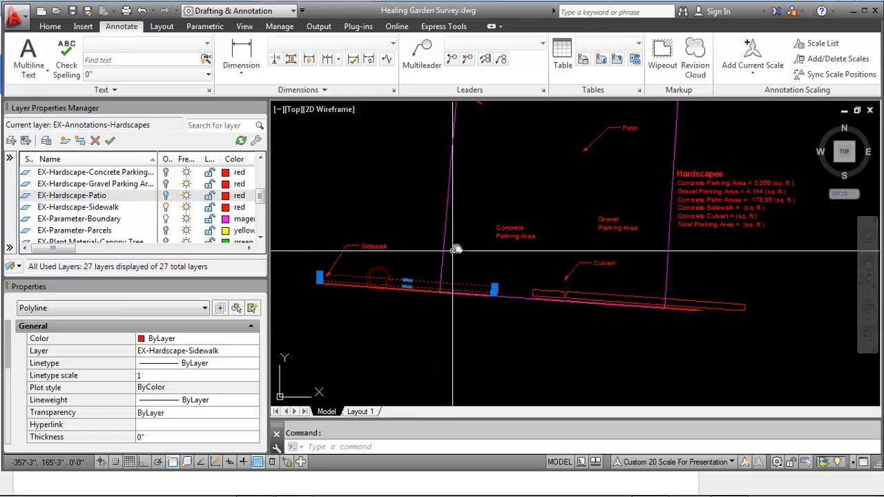
key(Escape)
middle_drag(500, 286, 486, 288)
scroll(421, 284, up, 4)
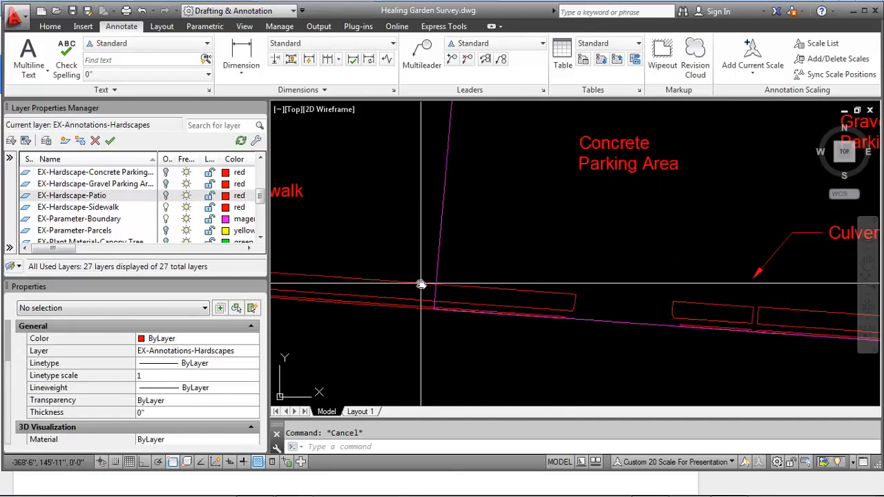
scroll(455, 266, down, 2)
mouse_move(455, 268)
middle_down()
mouse_move(406, 284)
mouse_move(415, 287)
middle_up()
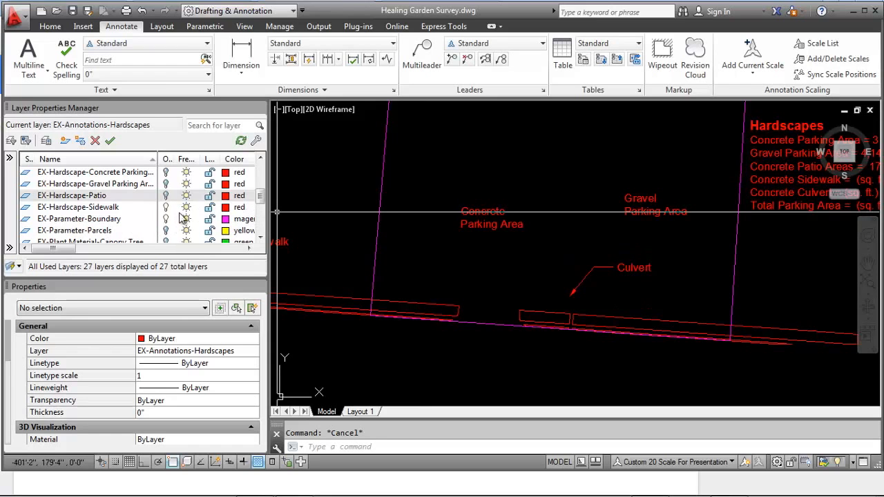
Step: Make EX-Hardscape-Sidewalk the current layer and run BPOLY in polyline mode, picking inside the two wide sidewalk sections cut by the site boundary
mouse_move(261, 199)
mouse_down()
mouse_move(263, 208)
mouse_move(263, 185)
mouse_move(265, 201)
mouse_up()
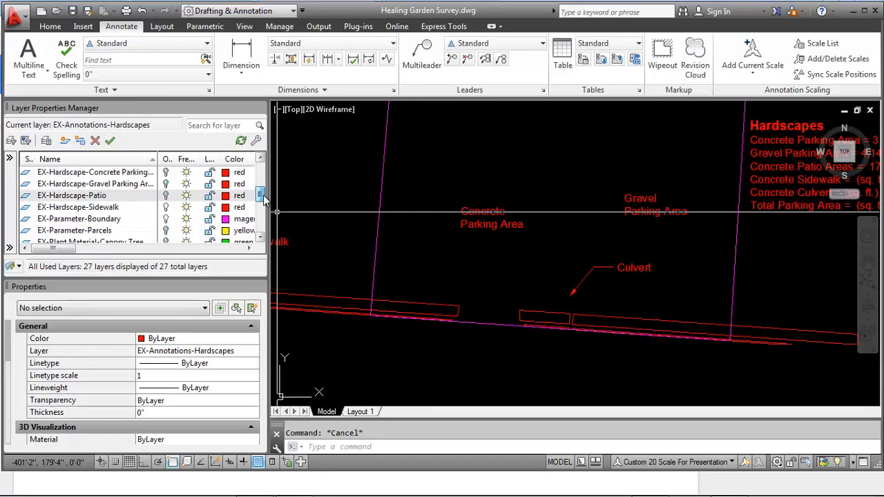
double_click(120, 208)
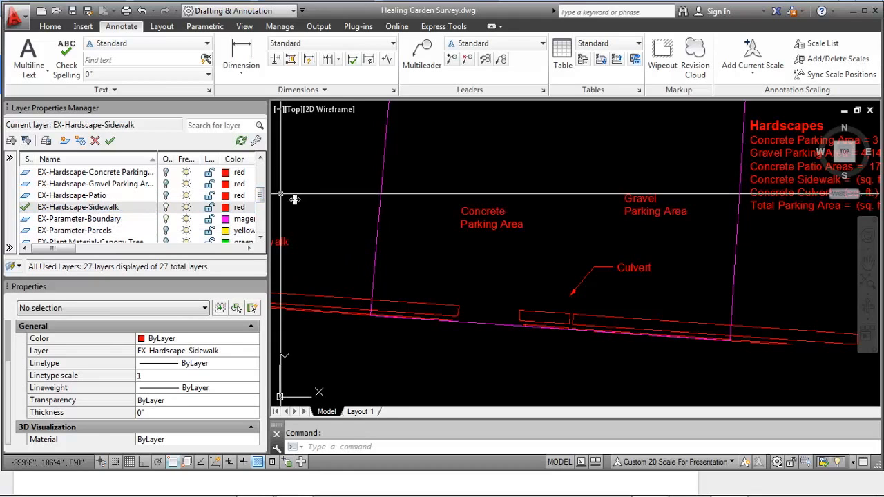
scroll(408, 256, up, 2)
text(bpoly)
key(Return)
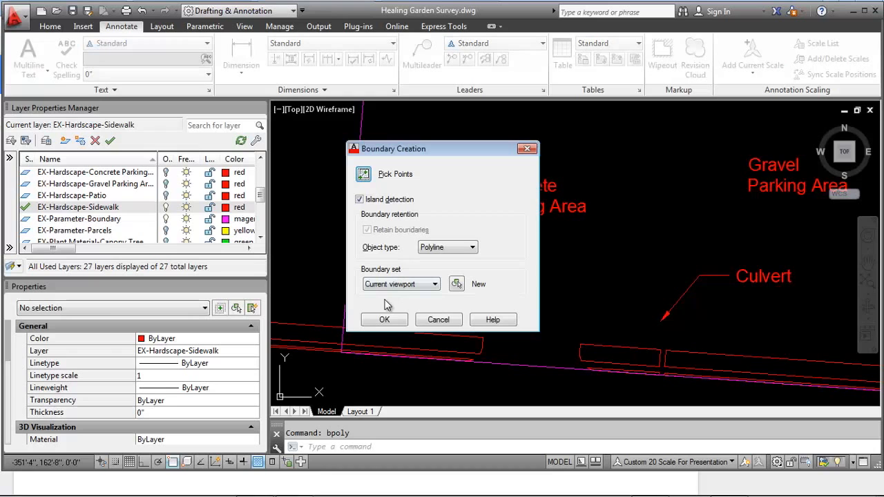
click(388, 317)
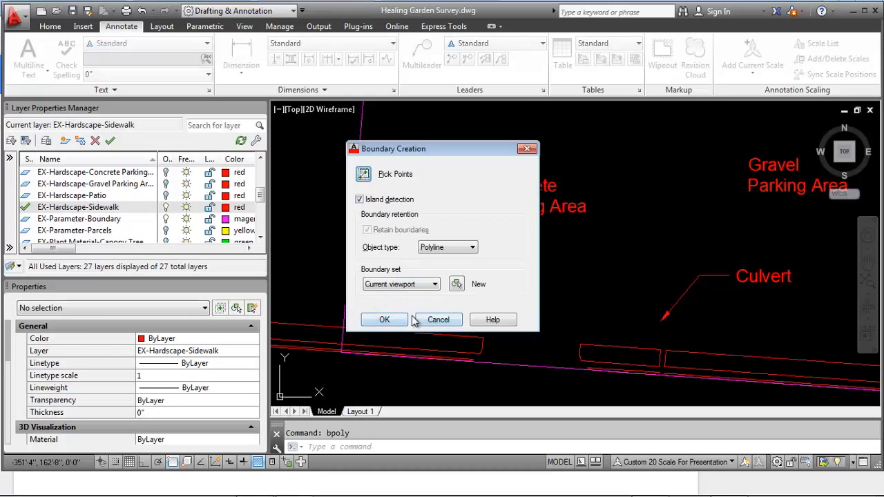
click(384, 319)
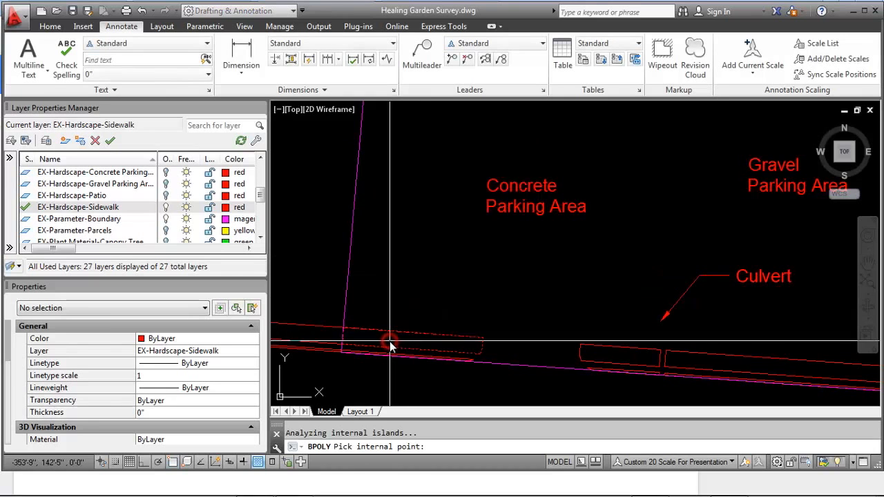
scroll(421, 298, down, 2)
middle_drag(400, 287, 292, 229)
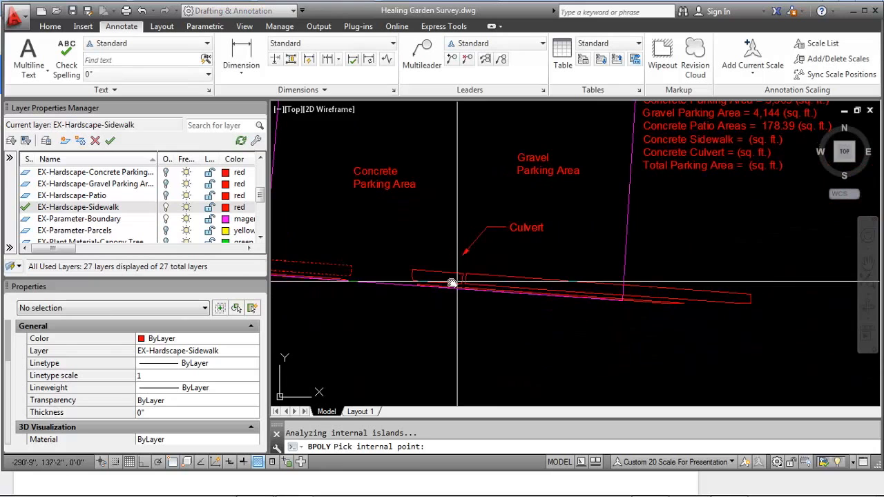
click(544, 286)
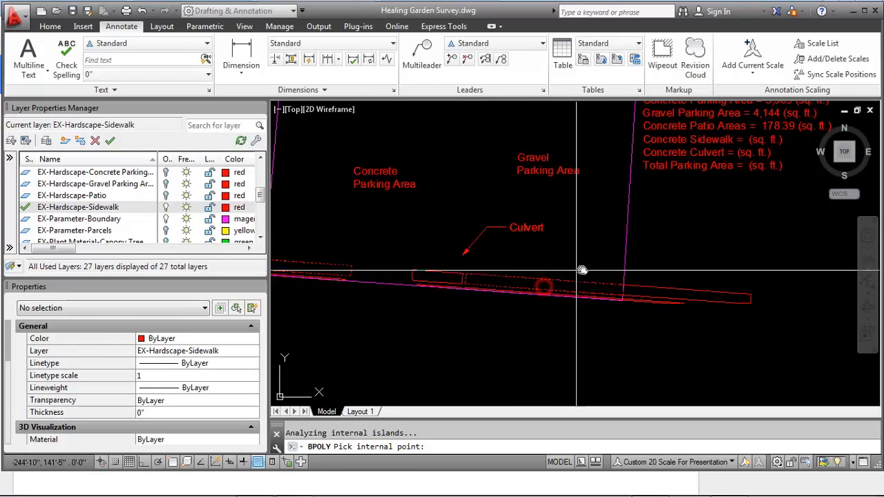
middle_drag(603, 239, 652, 270)
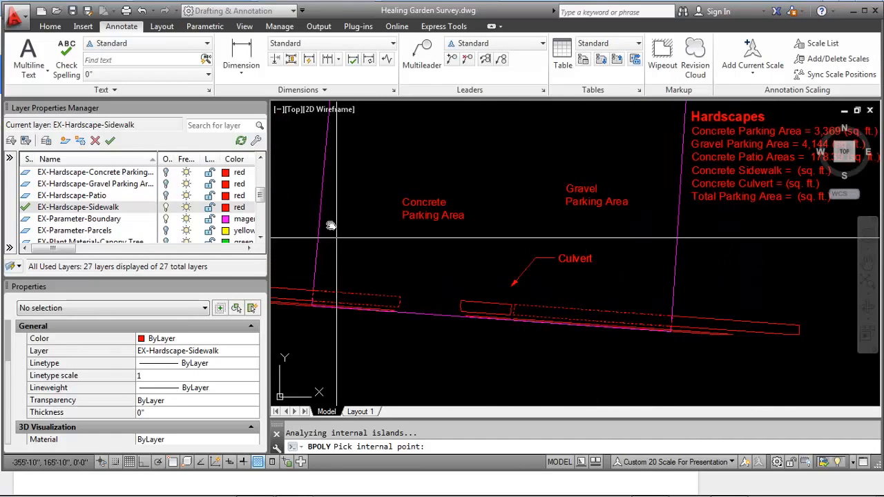
Step: Pick inside the narrow sidewalk strips along the site's lower boundary line and finish creating the boundary polylines
middle_drag(319, 315, 349, 257)
scroll(351, 253, up, 6)
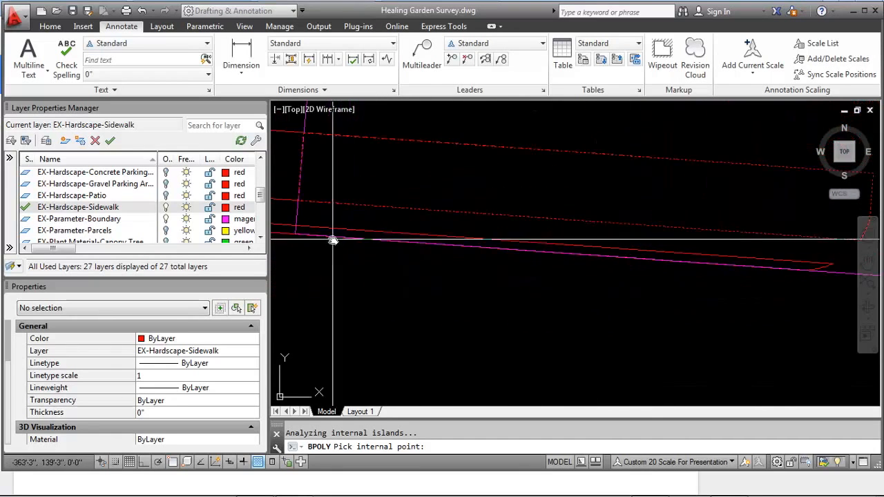
click(333, 233)
scroll(377, 226, down, 5)
middle_drag(475, 257, 349, 245)
middle_drag(665, 250, 501, 222)
middle_drag(587, 240, 379, 228)
scroll(614, 244, up, 4)
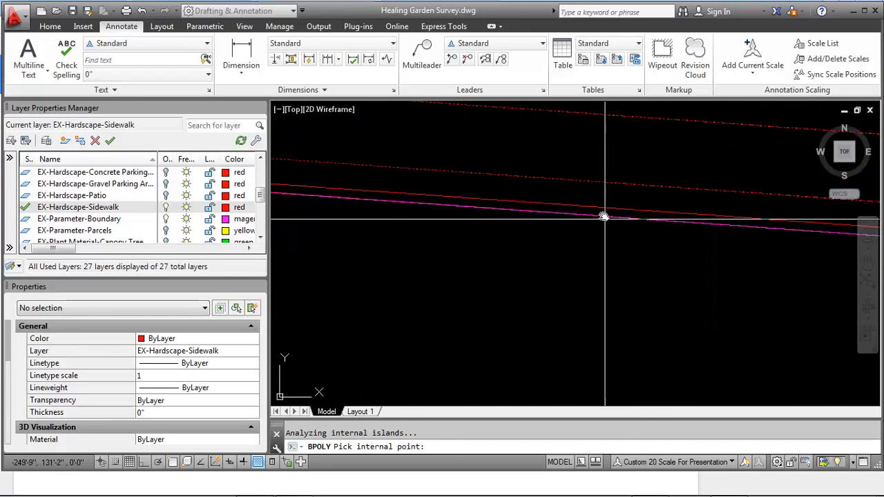
scroll(587, 213, down, 3)
scroll(576, 249, down, 2)
key(Return)
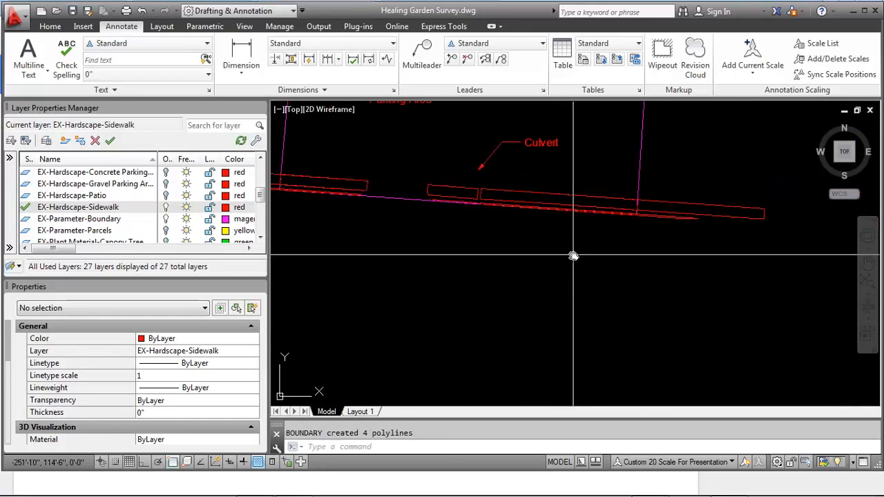
Step: Run AREA in add mode by object and add the three wide sidewalk sections inside the site boundary
scroll(537, 267, down, 2)
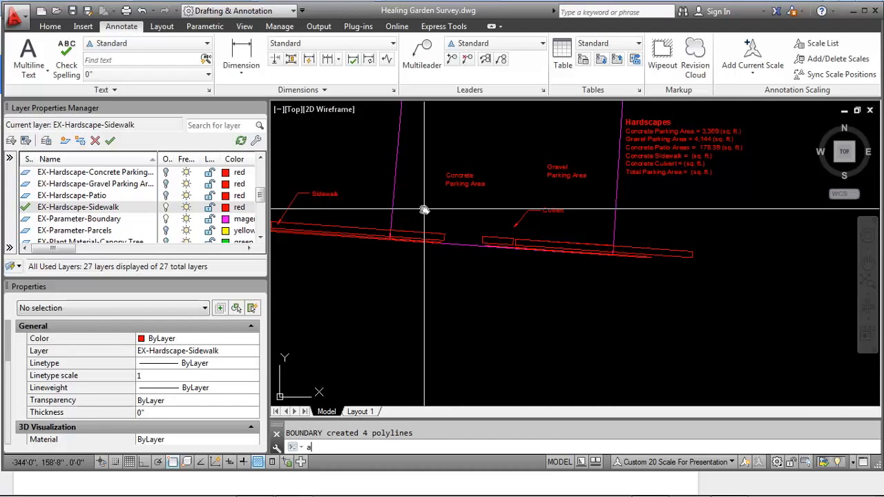
text(a)
key(Return)
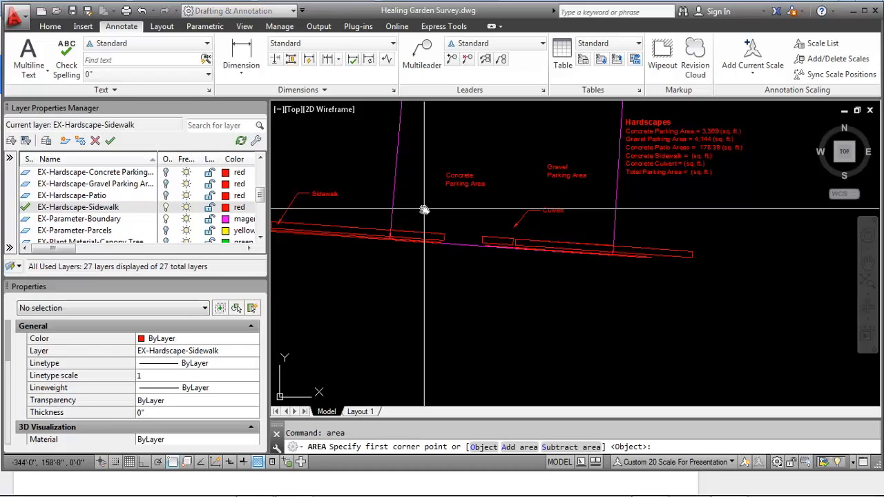
text(add)
key(Return)
text(o)
key(Return)
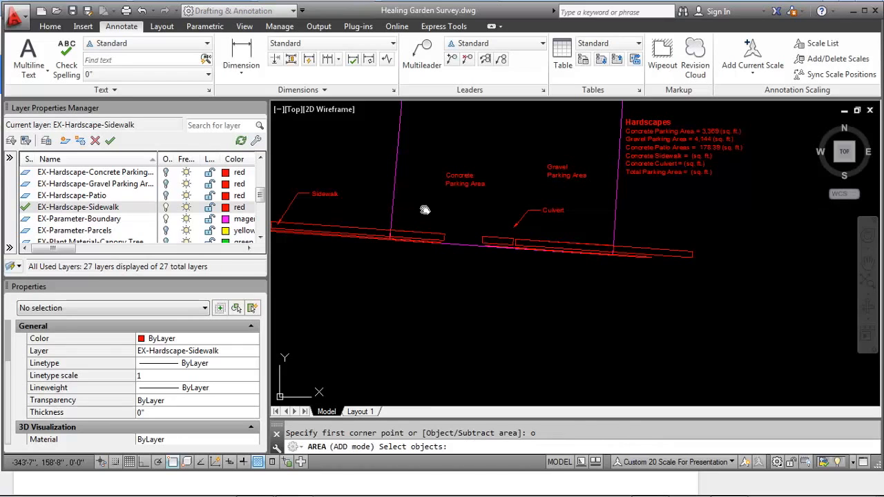
scroll(427, 241, up, 4)
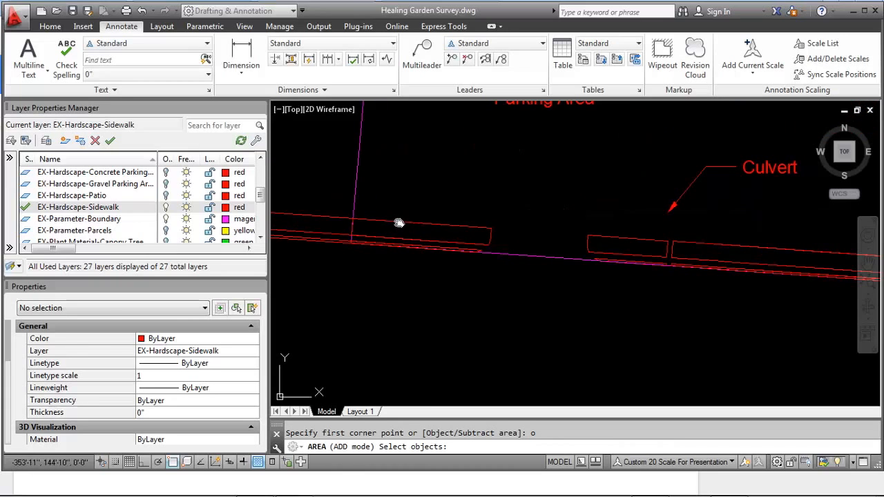
click(403, 221)
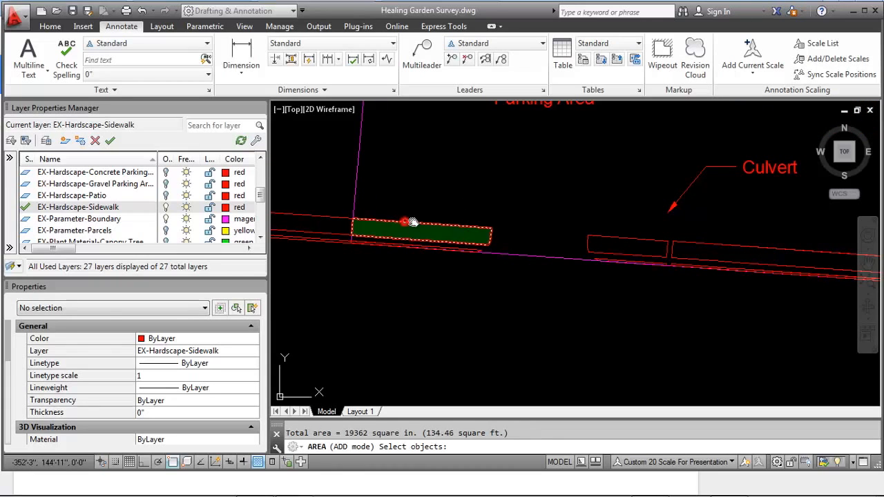
click(615, 239)
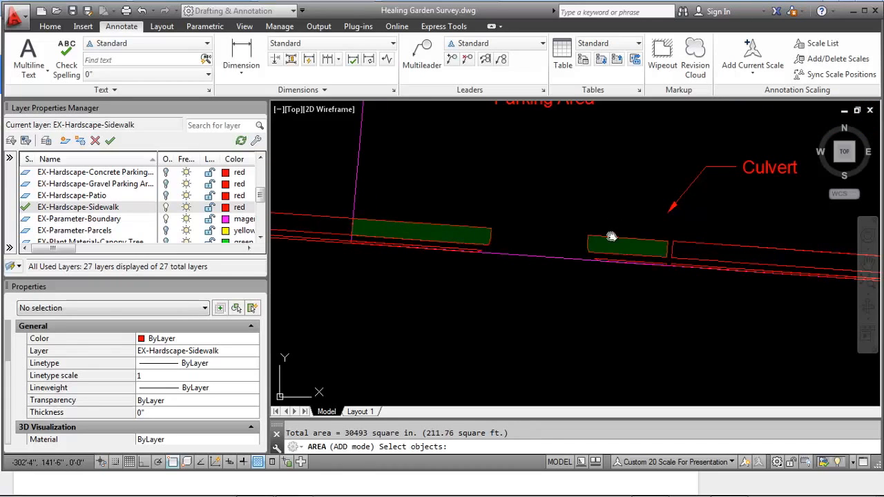
middle_drag(615, 239, 474, 221)
click(539, 246)
scroll(538, 211, down, 2)
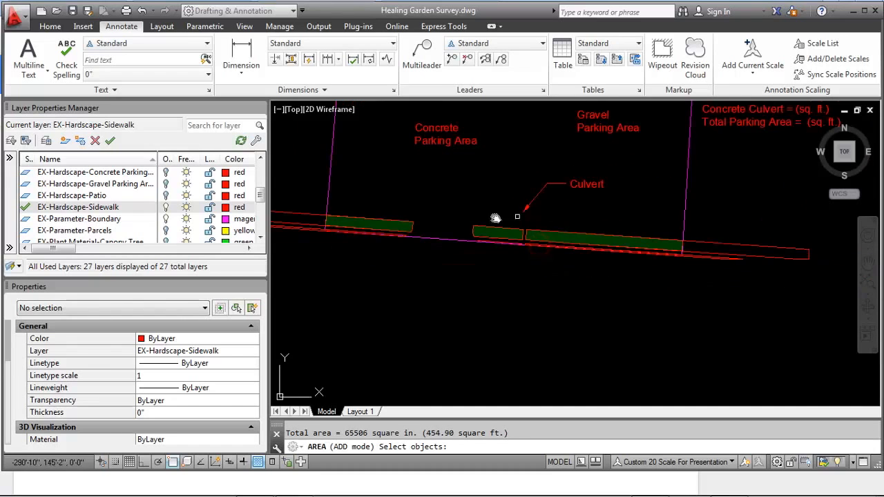
Step: Add the narrow sidewalk strips inside the boundary to the running area total, and end the measurement
scroll(374, 235, up, 4)
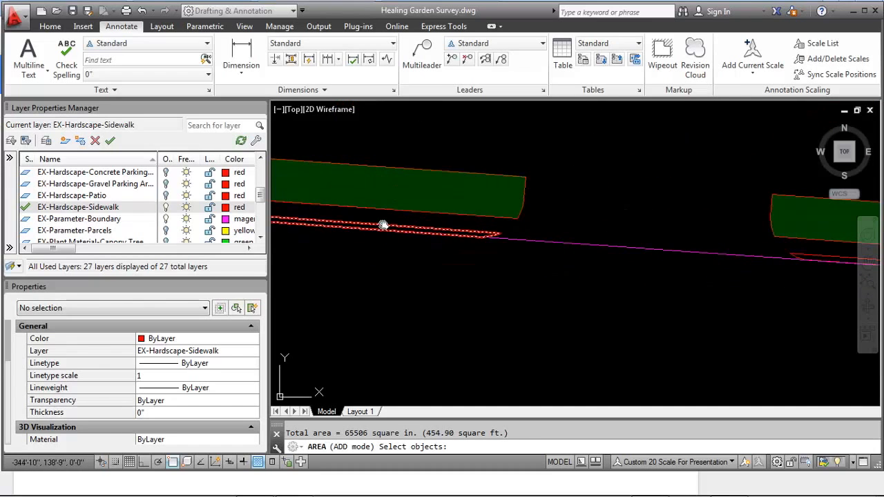
click(381, 226)
scroll(375, 220, down, 2)
scroll(594, 234, up, 2)
click(590, 237)
middle_drag(592, 233, 439, 221)
click(530, 232)
scroll(531, 220, down, 3)
scroll(530, 216, down, 4)
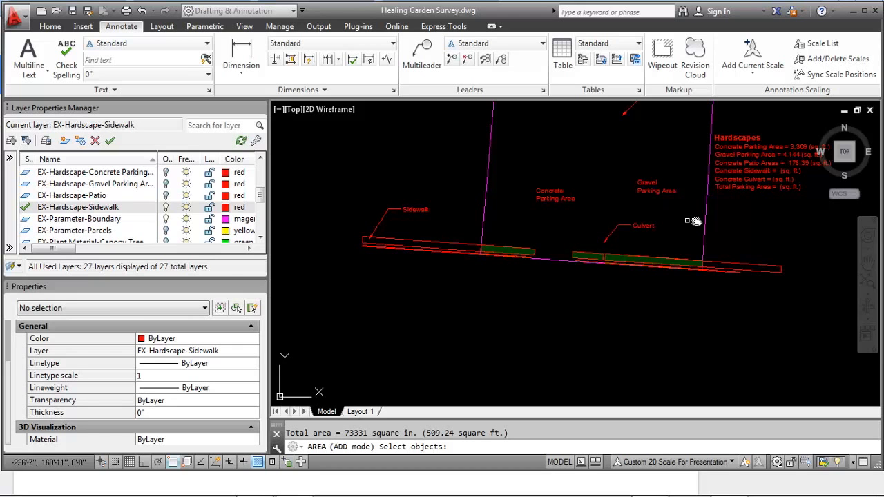
middle_drag(695, 221, 560, 233)
scroll(661, 178, up, 5)
key(Escape)
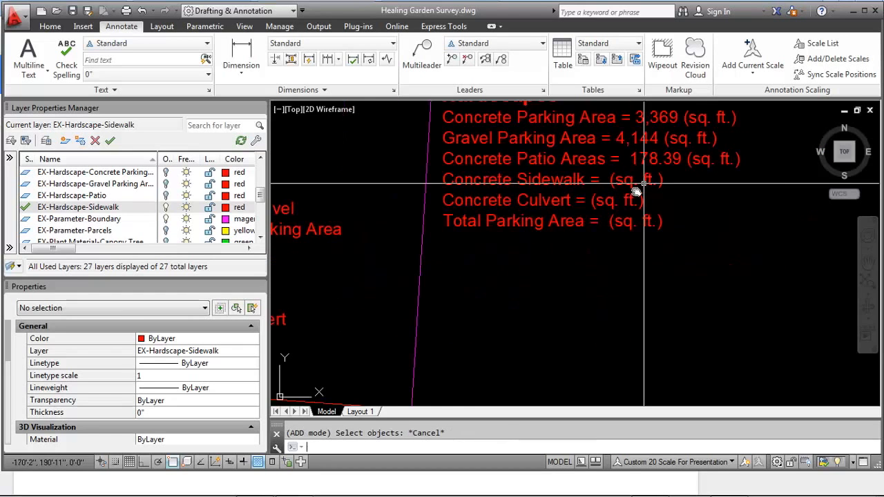
Step: Enter 509.24 as the Concrete Sidewalk value in the Hardscapes list and finish editing the text
click(625, 183)
double_click(626, 183)
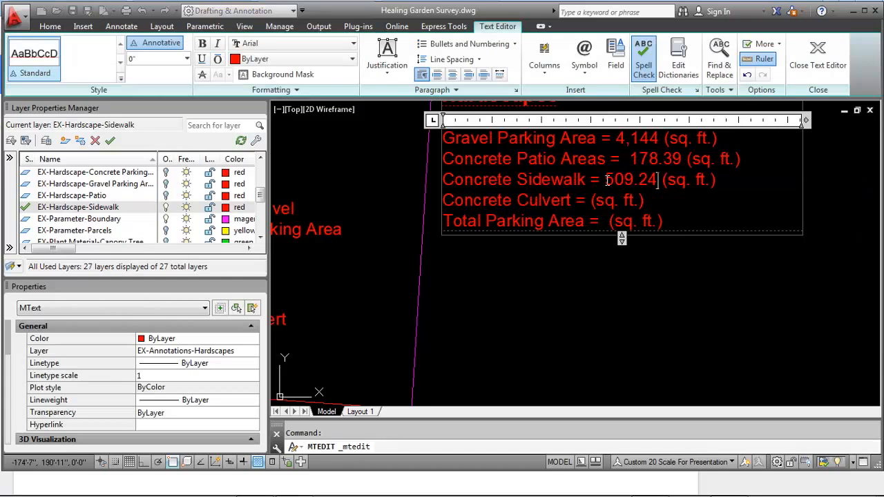
click(602, 292)
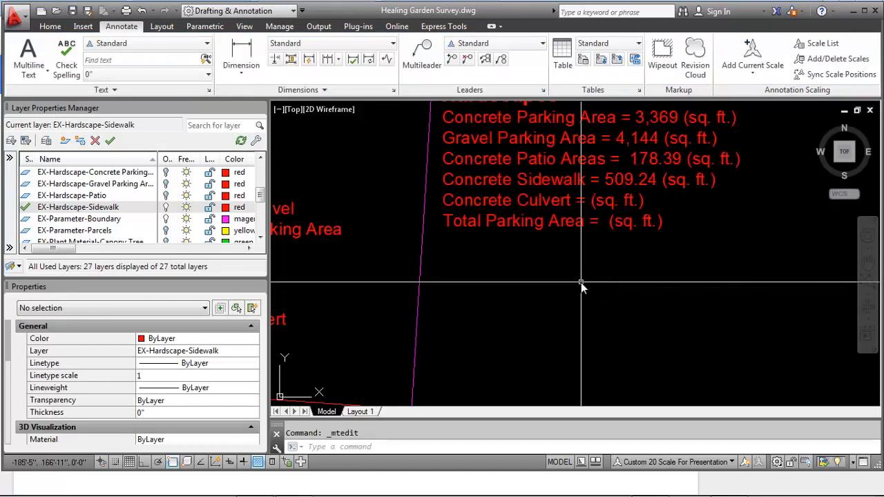
Step: Turn off the current EX-Hardscape-Sidewalk layer, accepting that new objects on it stay hidden
scroll(584, 276, down, 2)
middle_drag(588, 272, 683, 204)
middle_drag(419, 252, 566, 274)
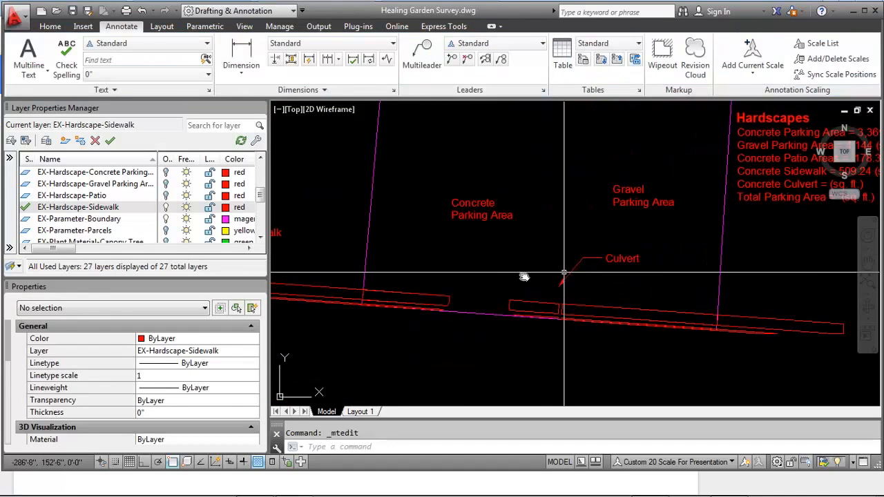
click(165, 208)
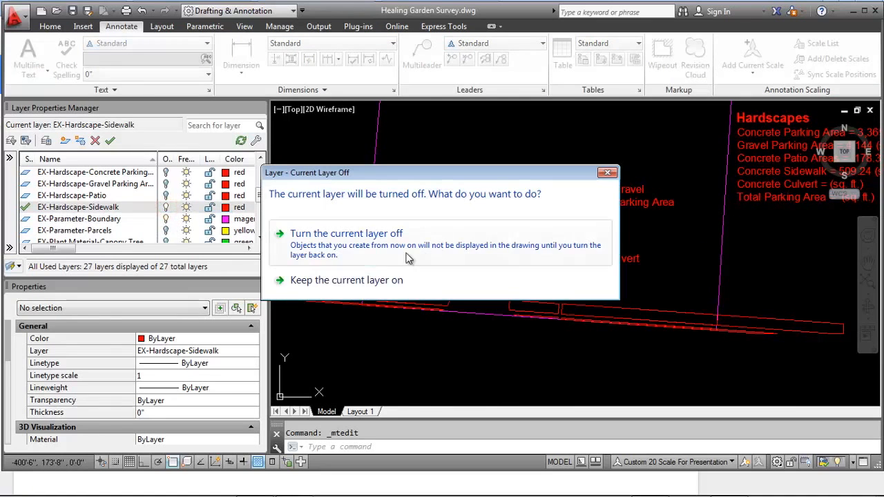
click(384, 234)
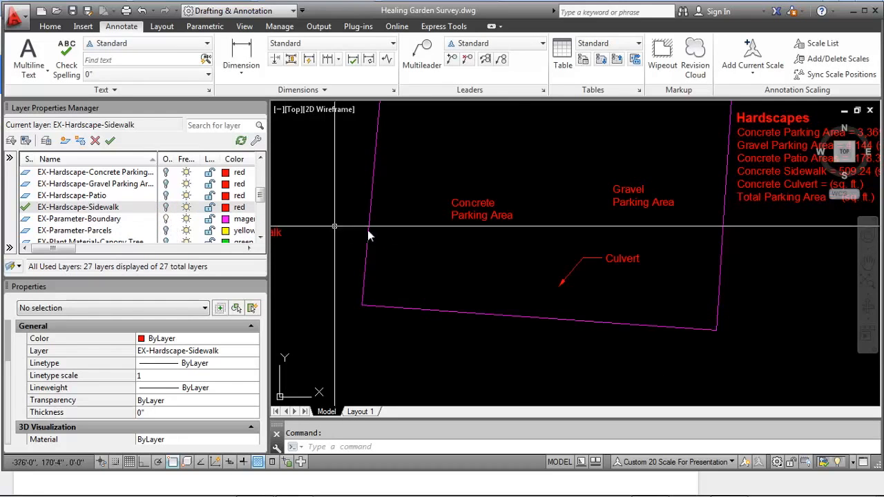
middle_drag(559, 253, 377, 255)
middle_drag(620, 140, 658, 182)
click(653, 179)
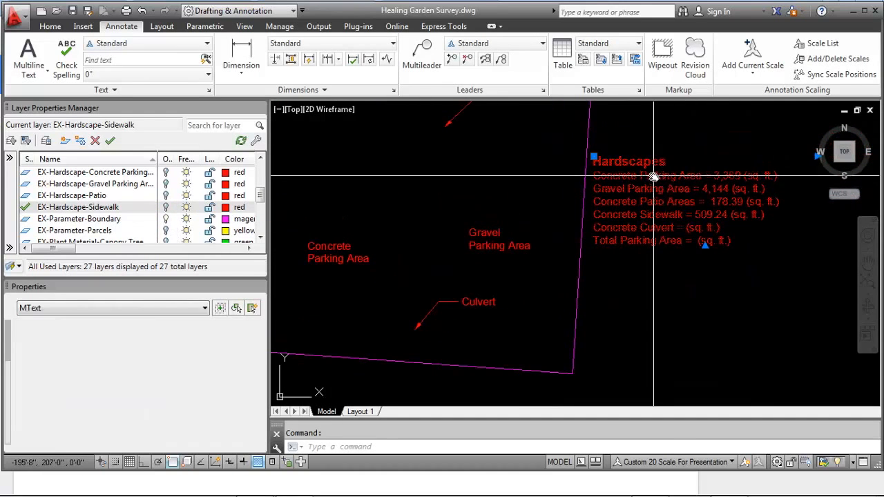
key(Escape)
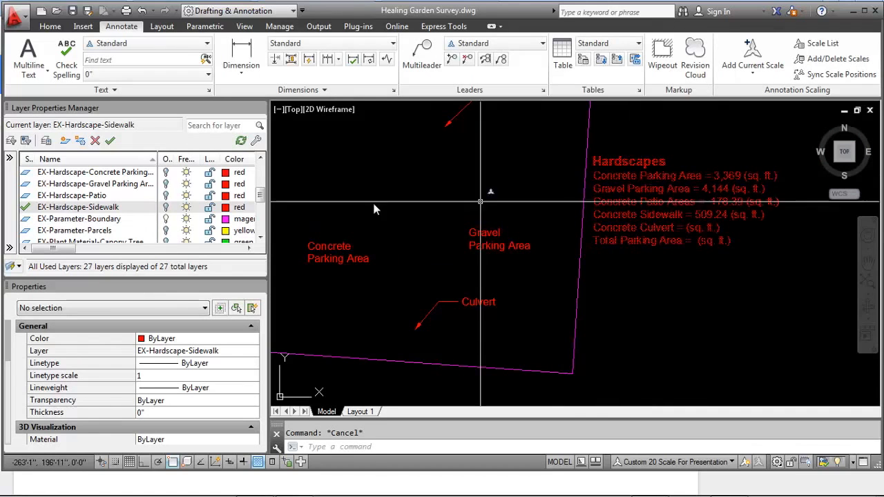
Step: Widen the layer list's Name column and turn on the EX-Hardscape concrete culvert layer
mouse_move(446, 253)
middle_down()
mouse_move(544, 232)
mouse_move(578, 269)
middle_up()
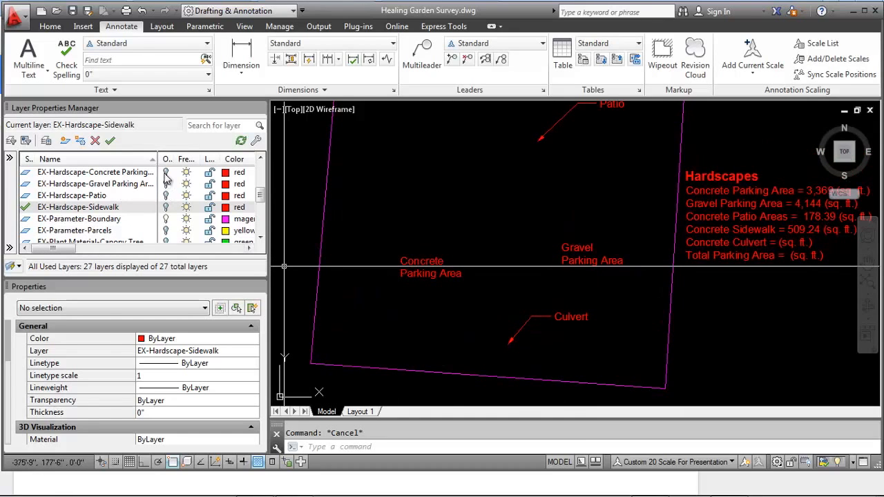
drag(158, 159, 167, 159)
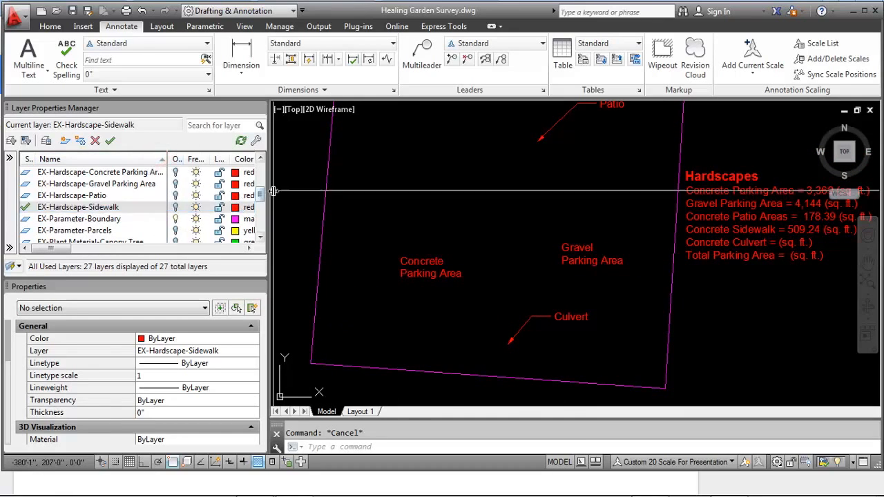
scroll(257, 196, up, 1)
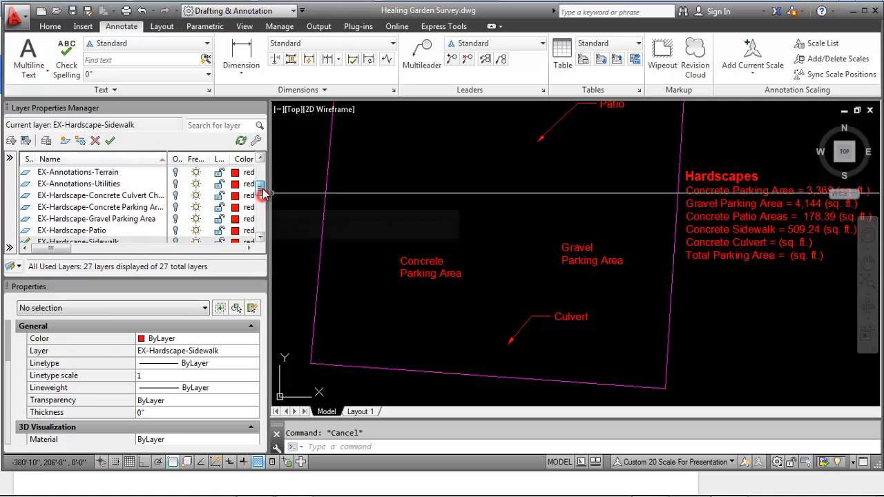
click(174, 197)
Step: Select the culvert polyline and check its area in the object properties for the Hardscapes list
scroll(494, 214, down, 3)
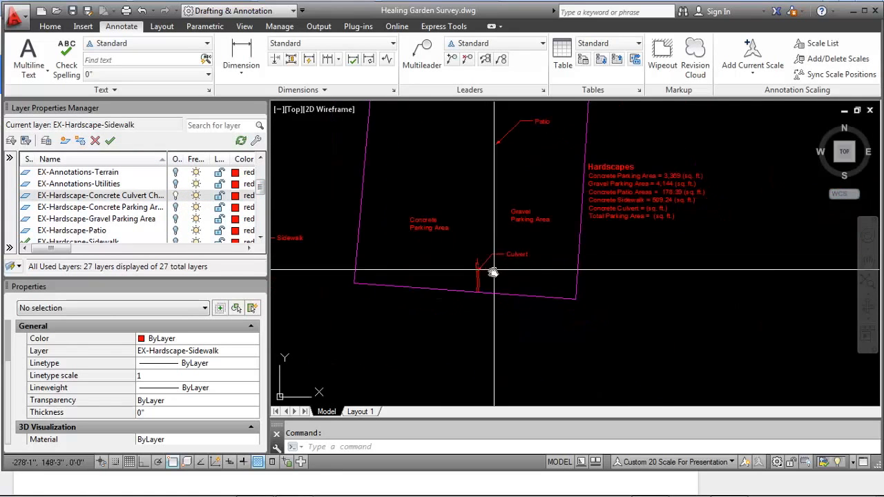
scroll(494, 270, up, 2)
click(474, 286)
click(394, 276)
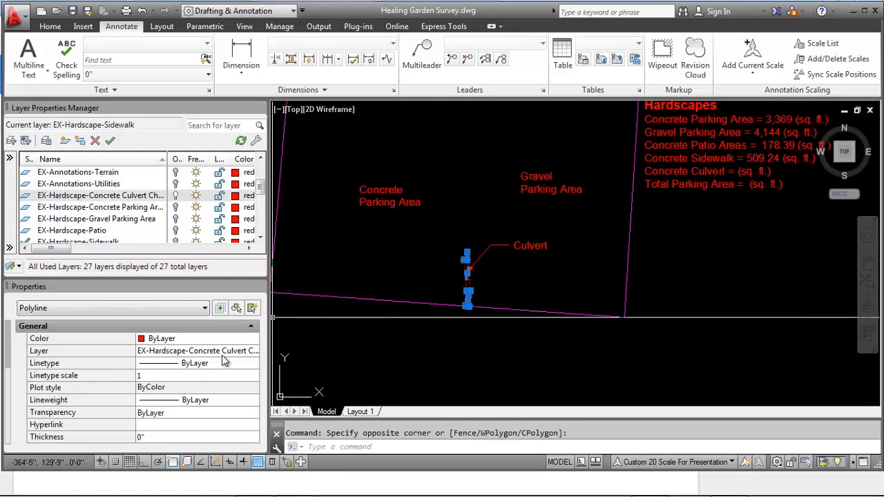
drag(5, 331, 9, 436)
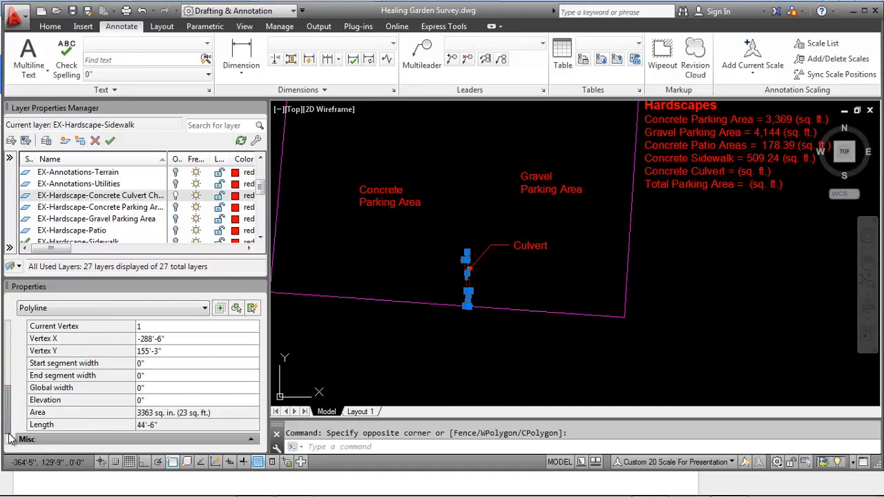
scroll(675, 293, up, 3)
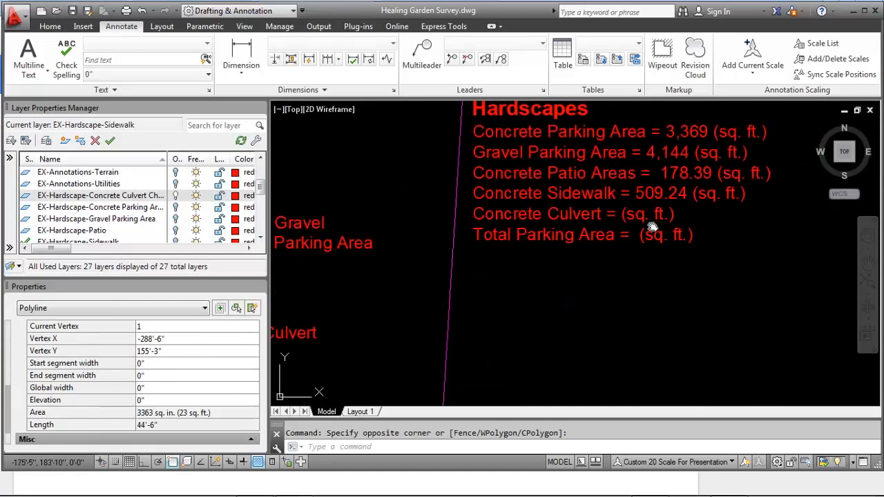
Step: Enter 23 as the Concrete Culvert value in the Hardscapes list and finish editing the text
click(629, 214)
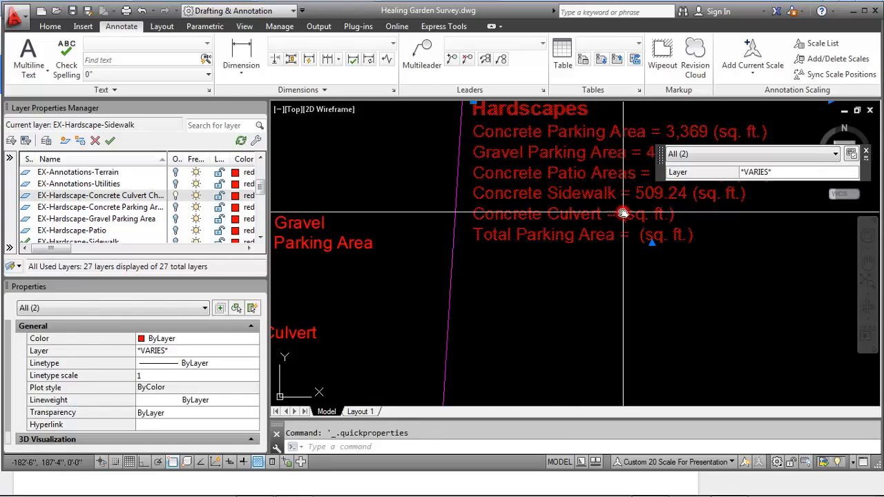
key(Escape)
scroll(571, 217, down, 2)
double_click(571, 217)
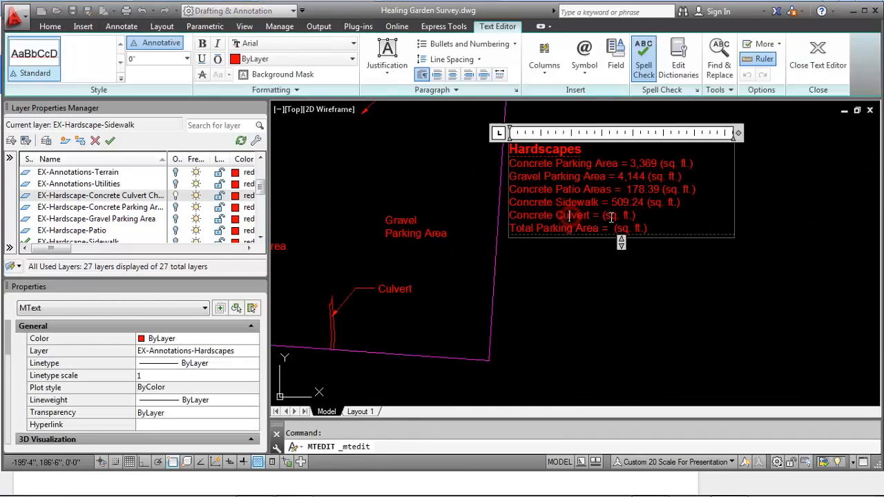
text(23)
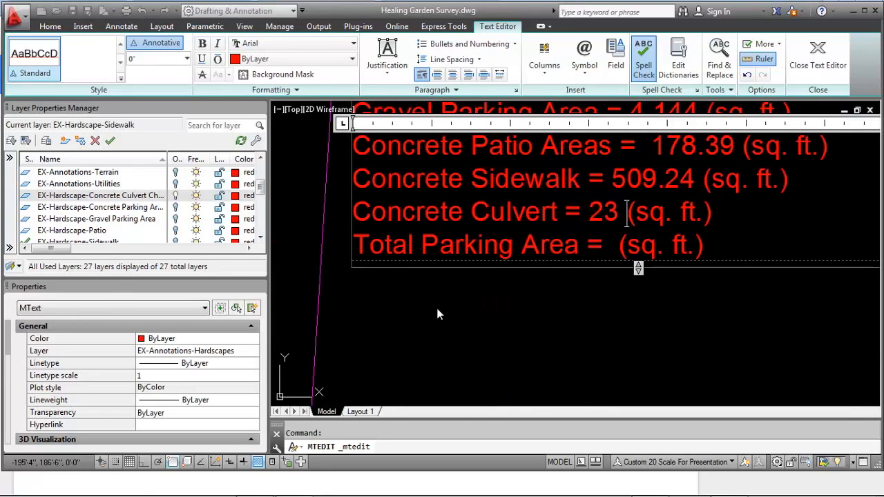
click(436, 305)
scroll(466, 277, down, 2)
scroll(475, 283, down, 1)
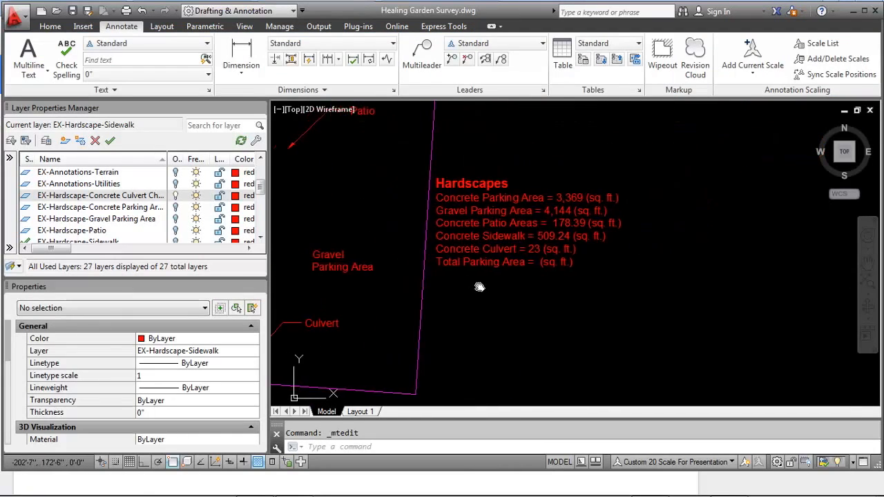
Step: Enter 7,513 as the Total Parking Area value in the Hardscapes list and finish editing the text
scroll(479, 279, up, 2)
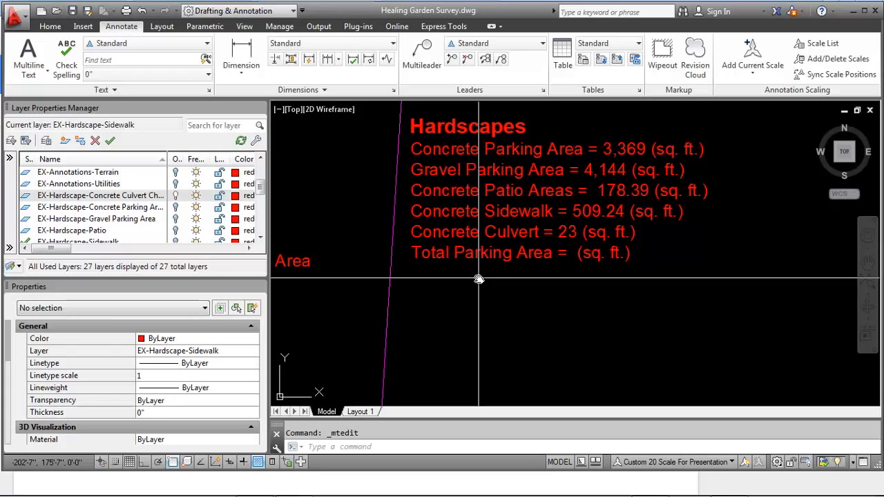
click(573, 255)
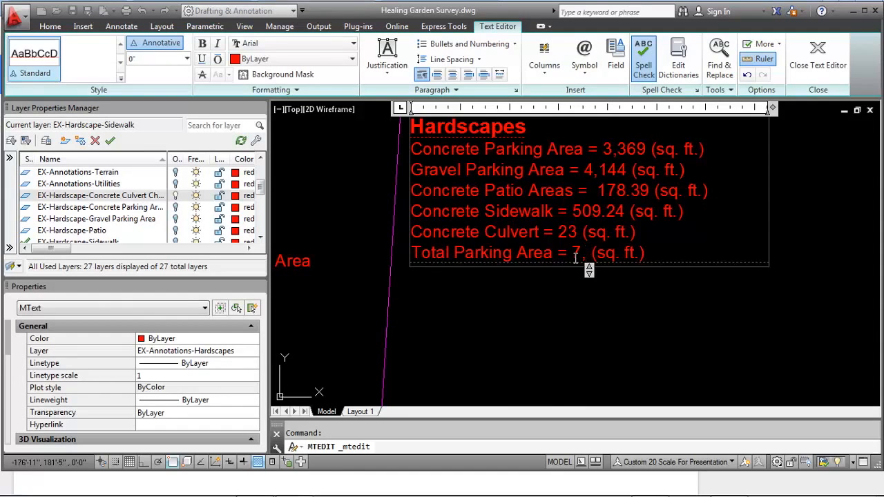
click(433, 334)
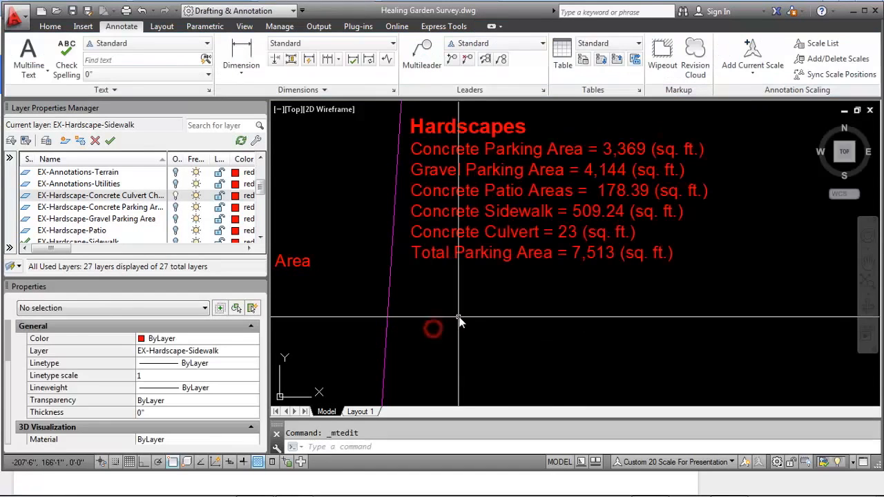
Step: Turn all the drawing's layers back on
scroll(460, 319, down, 3)
scroll(537, 310, down, 4)
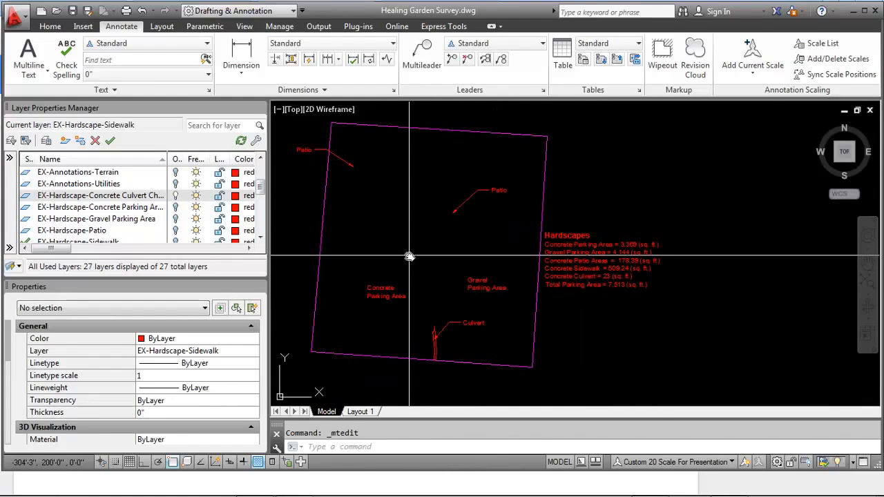
text(on)
key(Return)
Step: Move the Hardscapes list, with object snap off, to the clear area above the Existing Canopy Trees label
mouse_move(566, 199)
middle_down()
mouse_move(600, 304)
mouse_move(573, 251)
mouse_move(585, 235)
mouse_move(586, 264)
middle_up()
text(m)
key(Return)
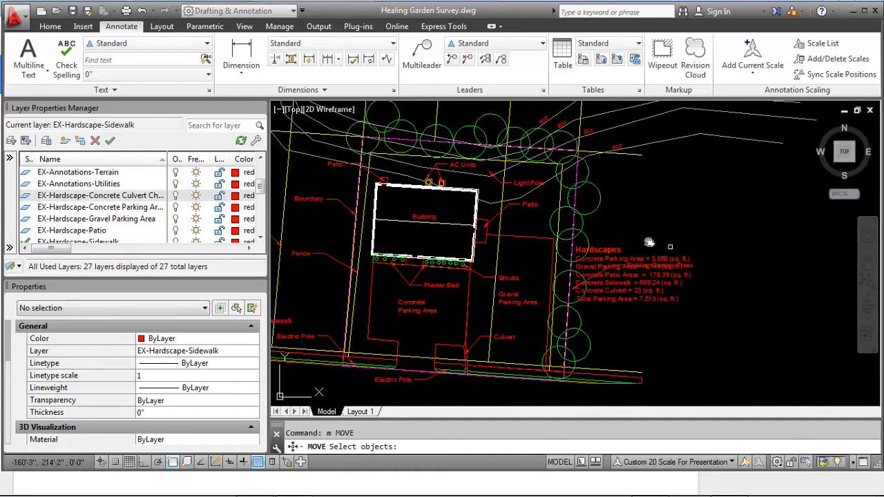
click(608, 250)
key(Return)
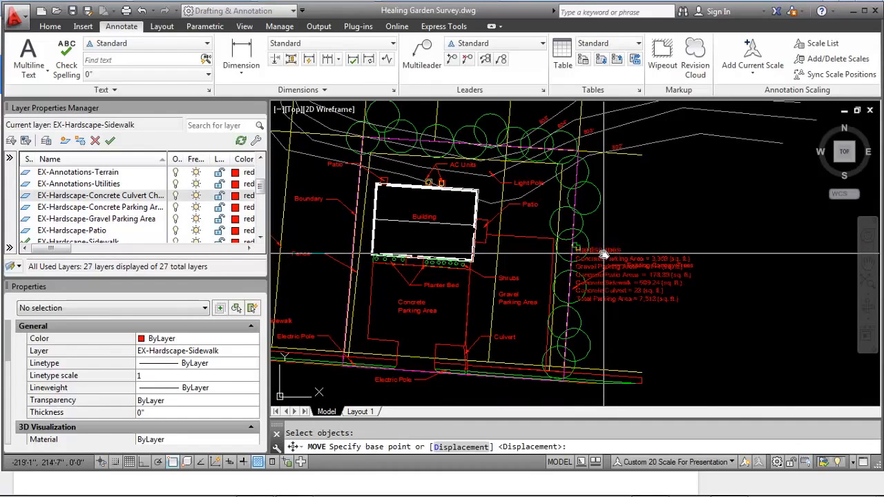
key(F3)
click(596, 261)
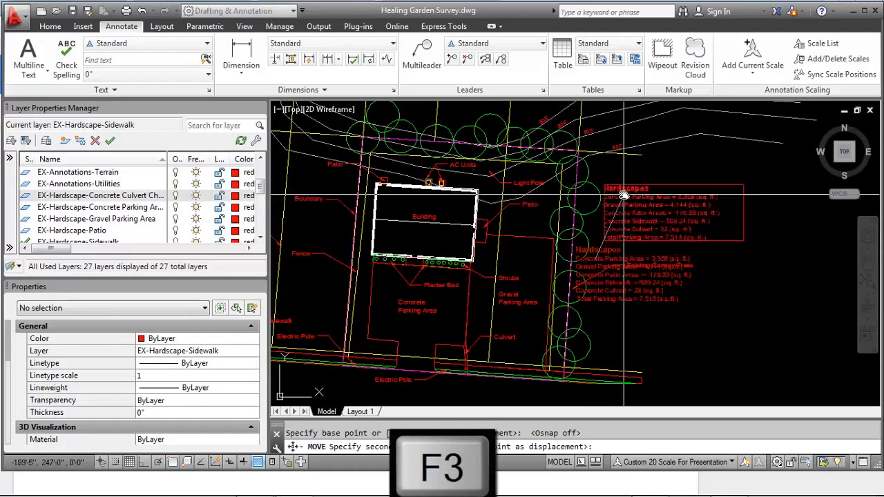
scroll(643, 206, down, 2)
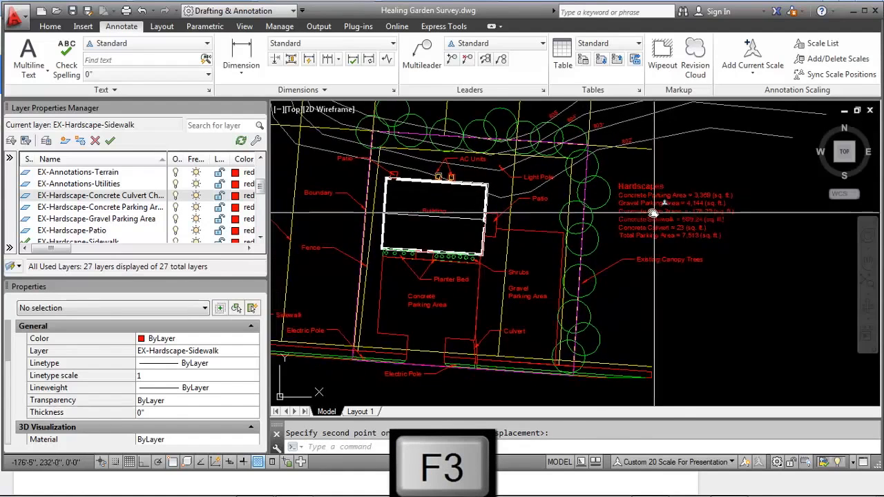
scroll(599, 224, up, 2)
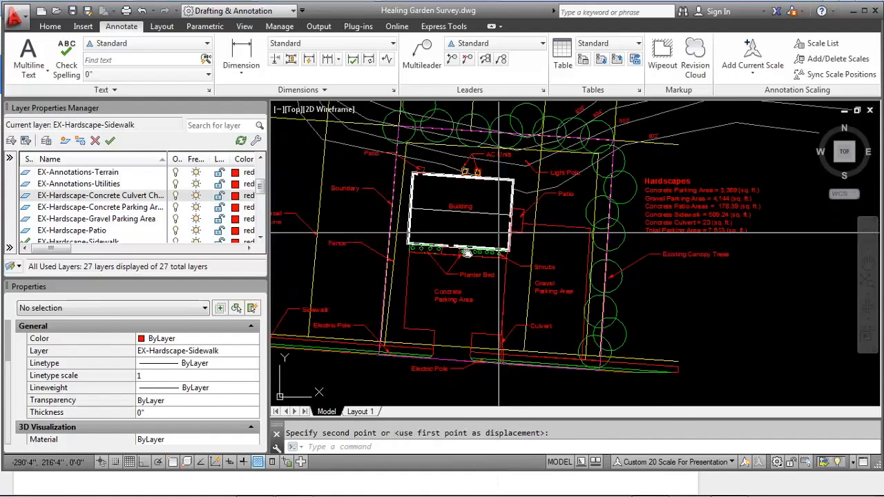
middle_drag(507, 226, 541, 212)
middle_drag(777, 216, 752, 215)
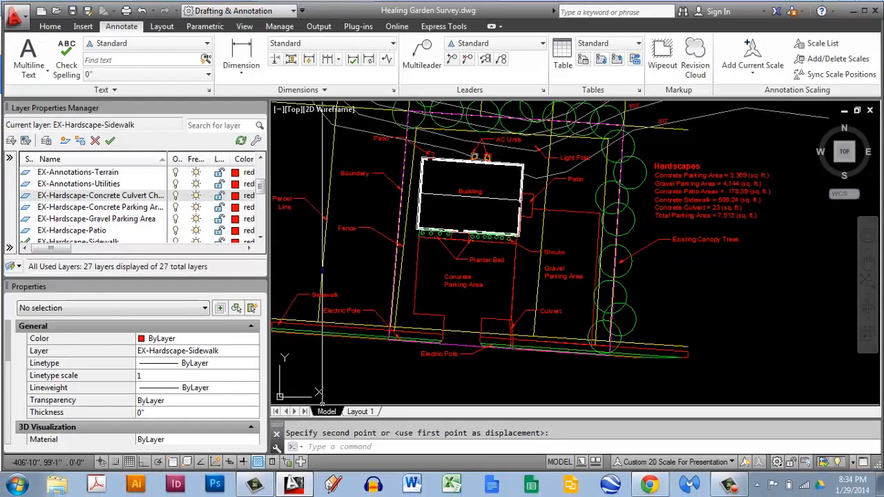
Step: Switch to the assignment document in Google Docs and copy the Plant Material heading with its four list items
click(657, 486)
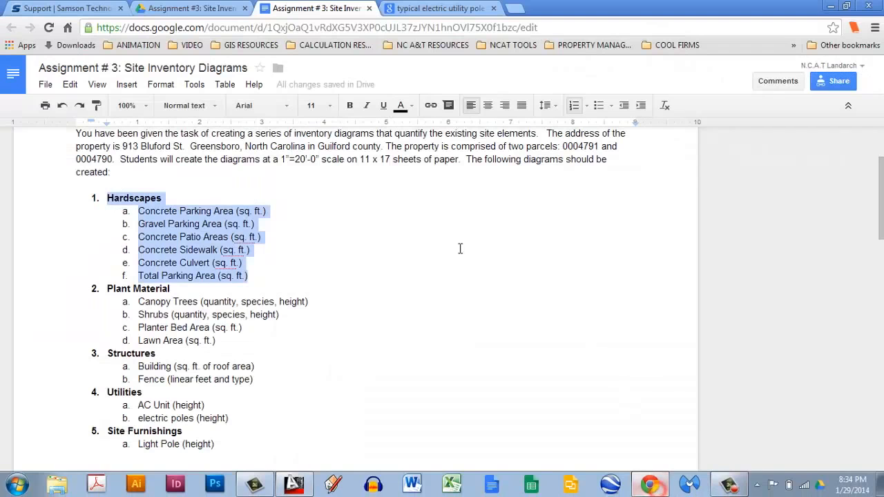
click(268, 217)
scroll(240, 227, down, 1)
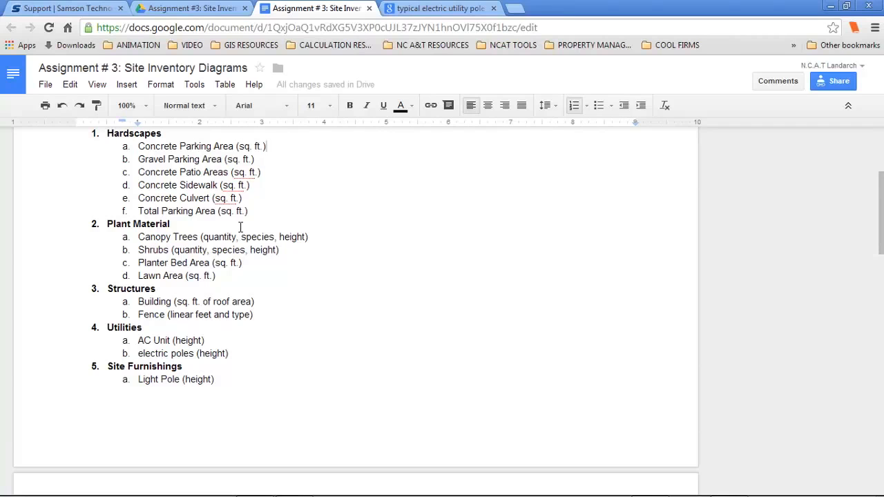
drag(222, 277, 99, 229)
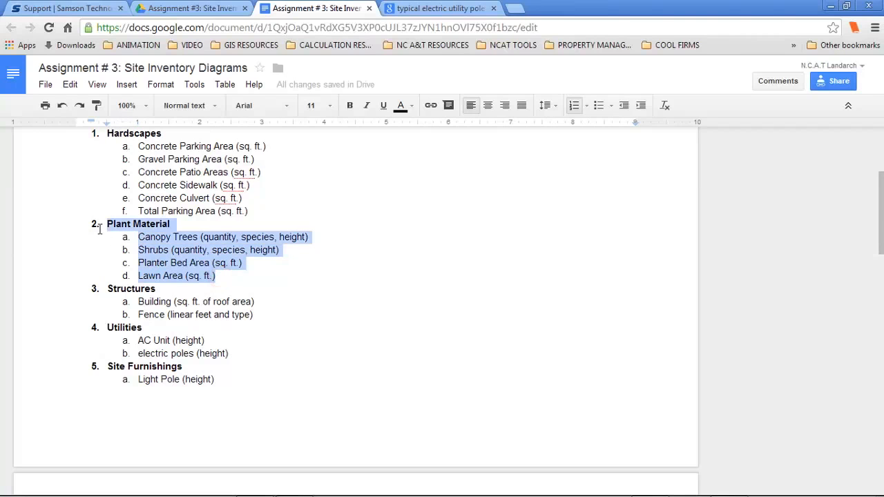
key(ctrl+c)
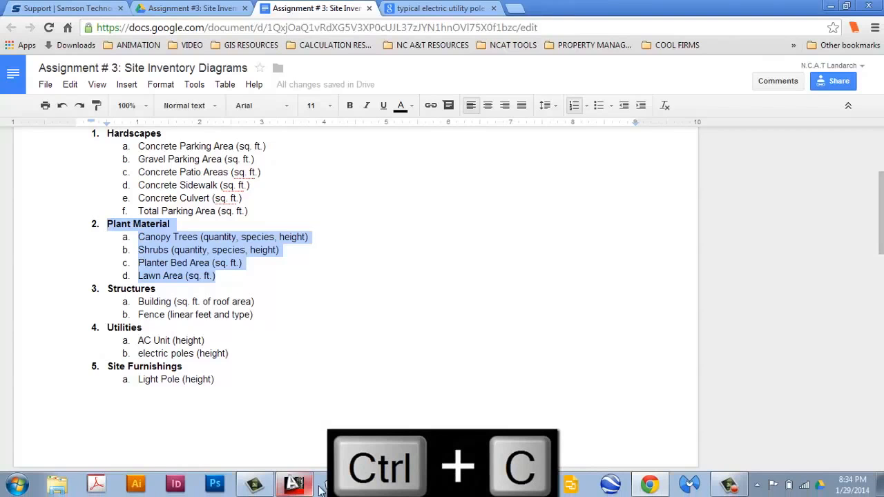
Step: Switch back to AutoCAD and copy the Hardscapes text block to the space below the Existing Canopy Trees label
click(296, 486)
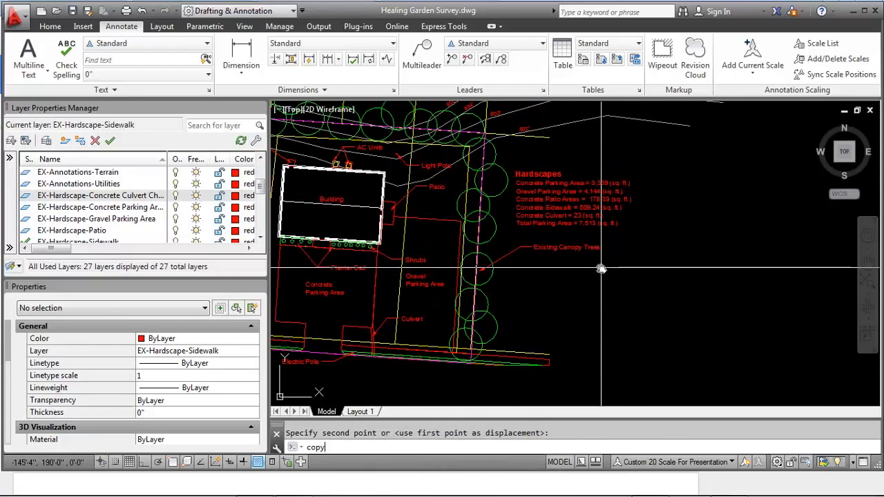
key(Return)
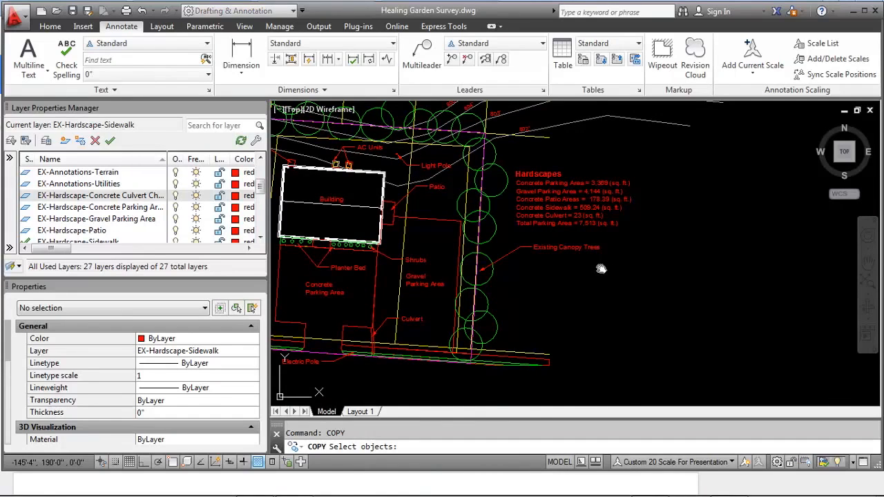
key(Return)
click(563, 202)
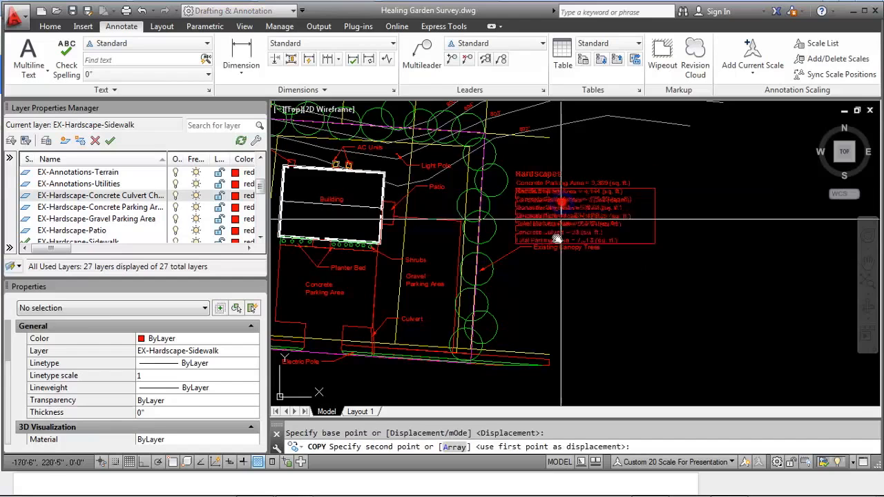
click(563, 294)
key(Escape)
Step: Replace the whole content of the duplicated Hardscapes text with the copied Plant Material list
click(555, 297)
double_click(555, 297)
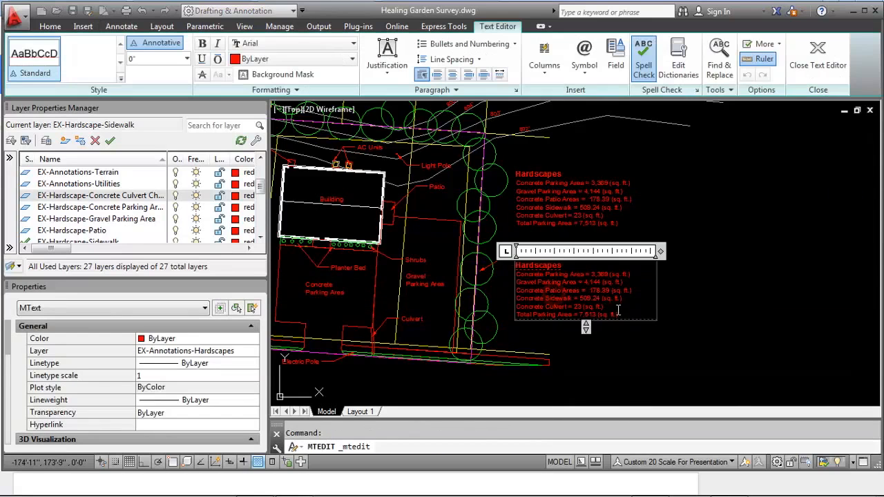
drag(555, 297, 487, 261)
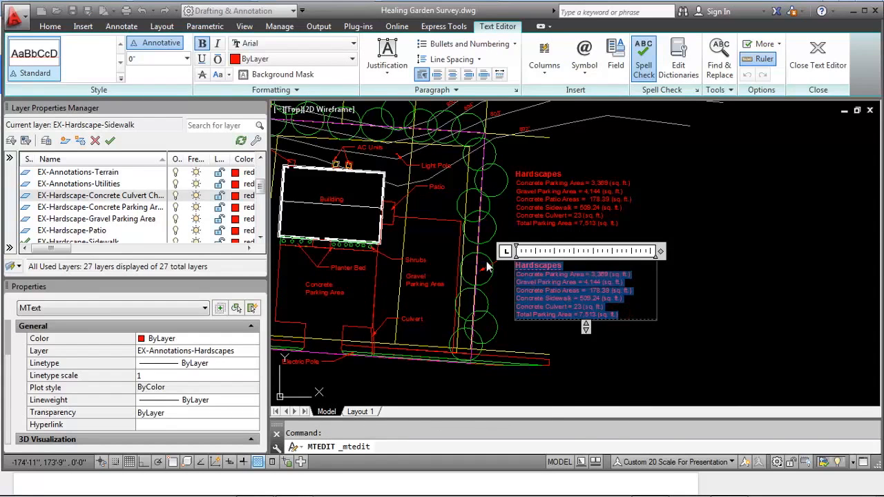
key(ctrl+v)
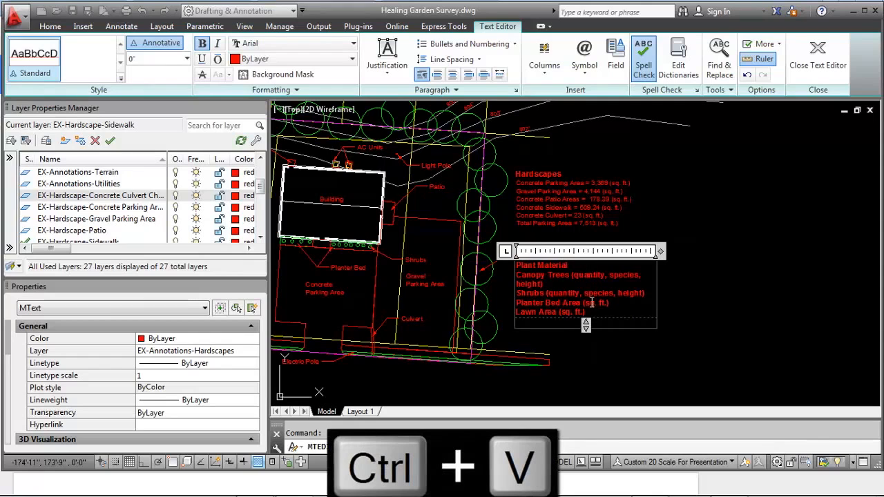
Step: Remove the bold formatting from the lines below the Plant Material heading and finish editing the text
drag(600, 309, 494, 275)
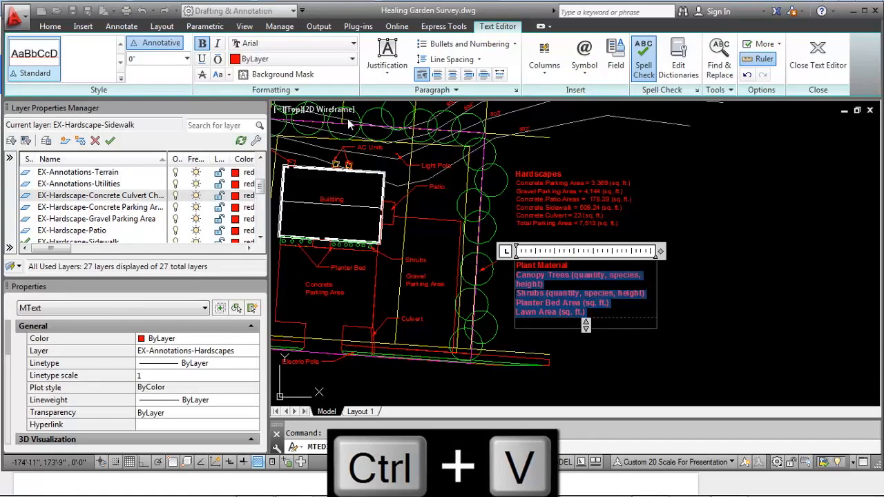
click(202, 43)
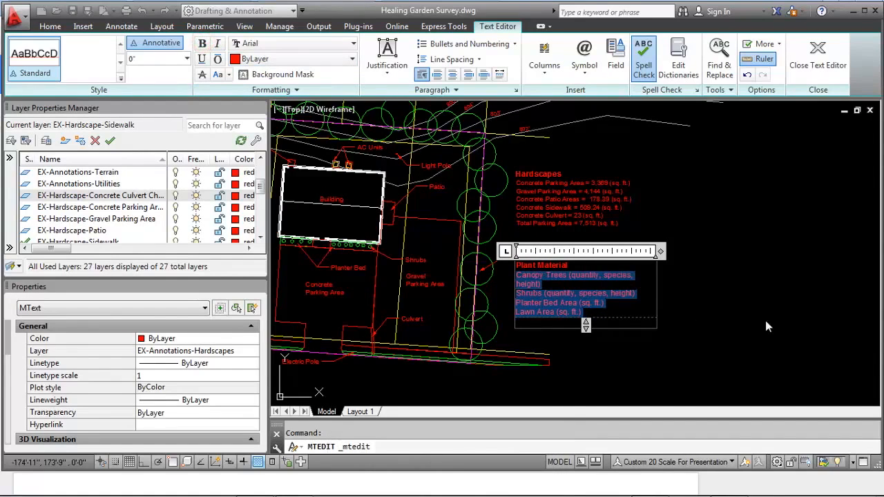
click(736, 308)
Step: Assign the Plant Material text block to the EX-Annotations-Plant Material layer
click(523, 264)
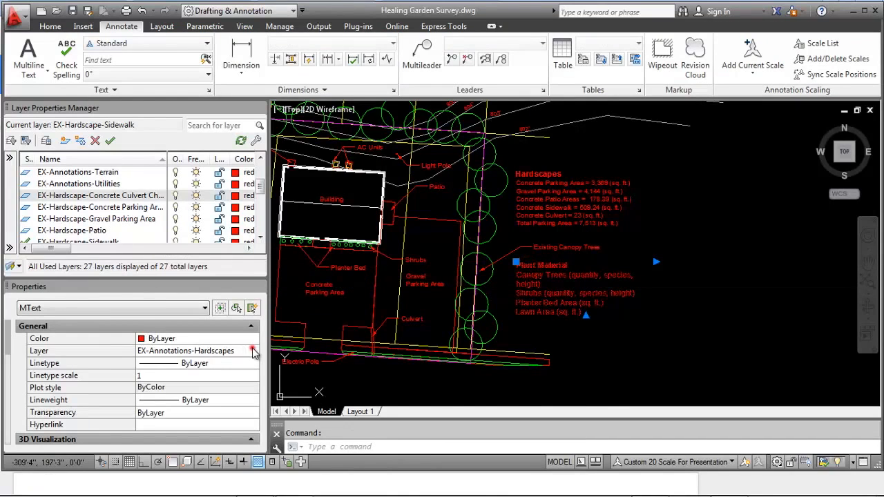
click(253, 353)
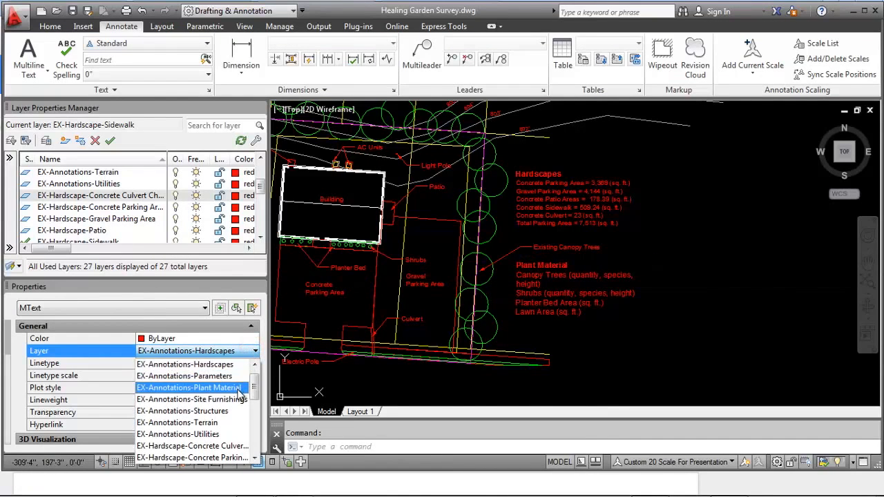
click(240, 389)
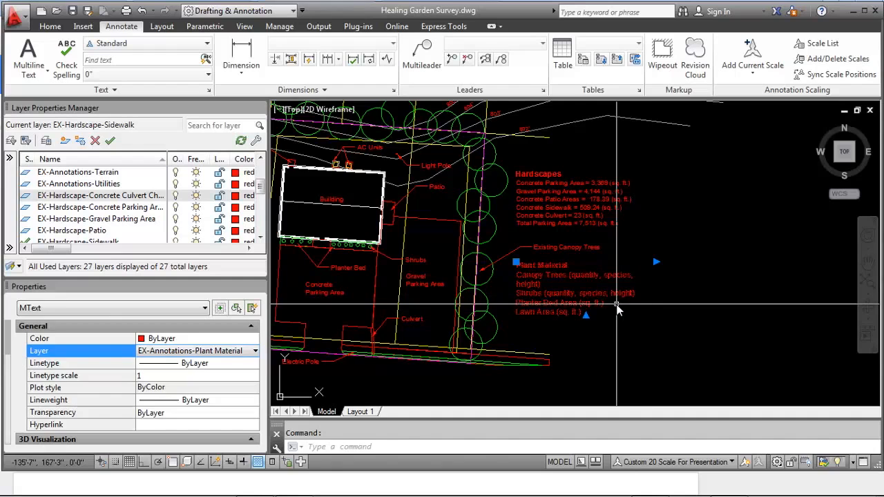
key(Escape)
Step: Widen the Plant Material text box so the Canopy Trees item fits on a single line
scroll(511, 283, up, 4)
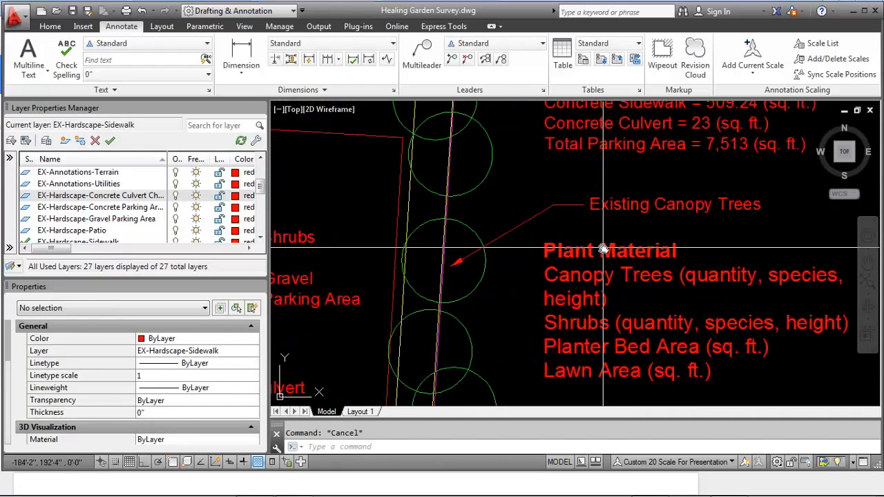
scroll(603, 248, down, 2)
click(625, 261)
middle_drag(626, 262, 550, 262)
click(709, 247)
click(778, 245)
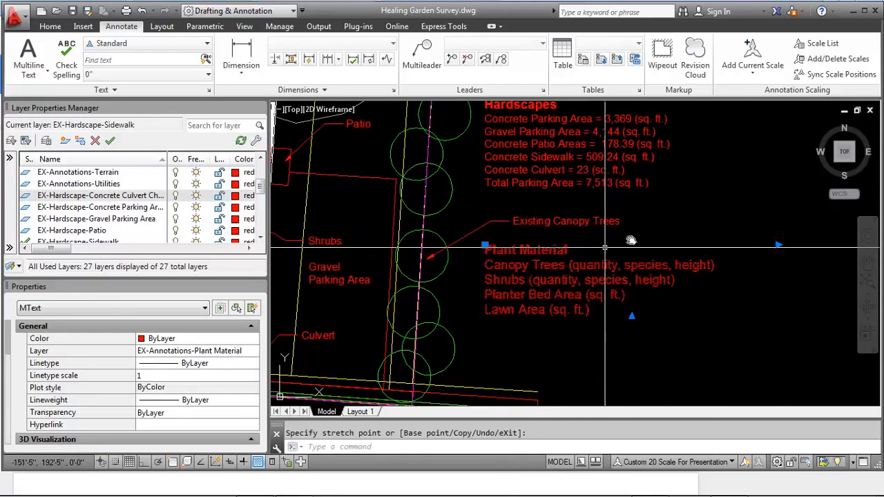
key(Escape)
Step: Isolate the canopy tree layer and the Plant Material annotation layer with LAYISO, picking a tree circle and the Plant Material text
middle_drag(606, 247, 627, 246)
scroll(552, 275, down, 3)
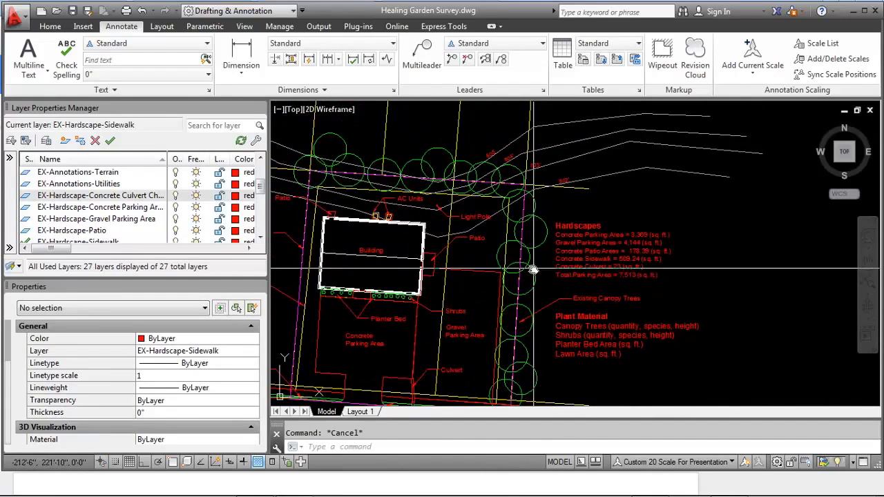
middle_drag(368, 159, 375, 159)
scroll(425, 162, down, 3)
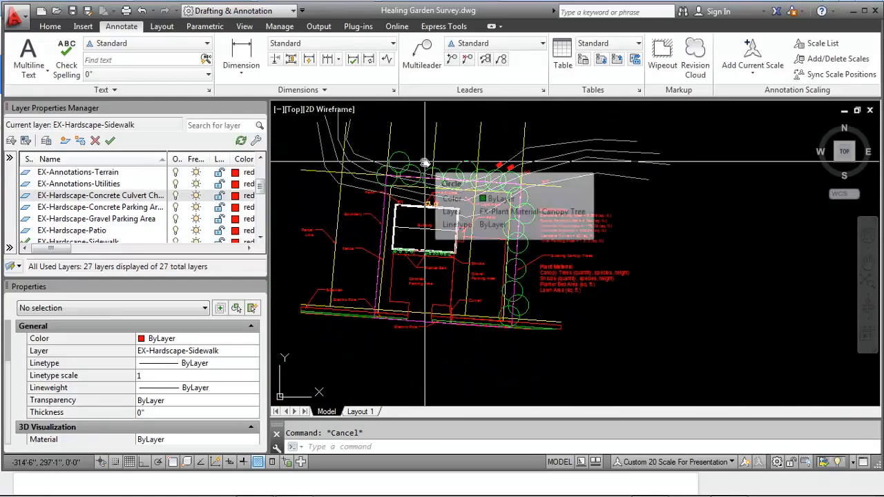
text(LAY)
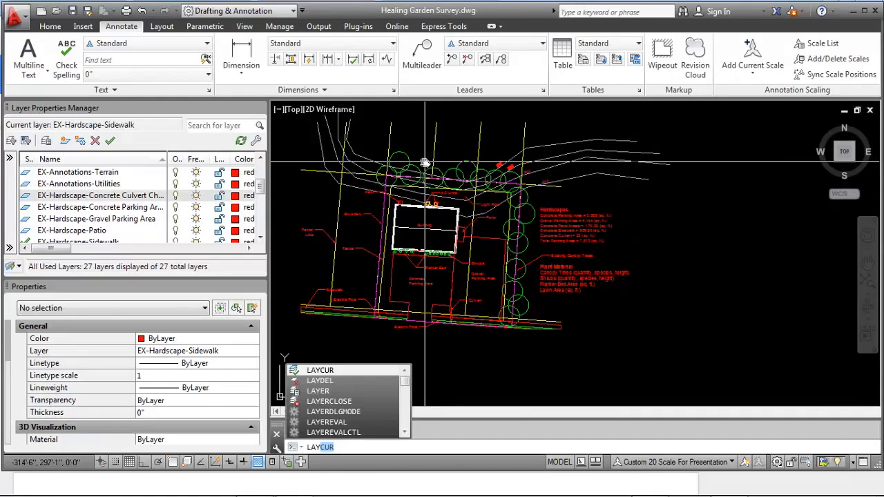
text(ISO)
key(Return)
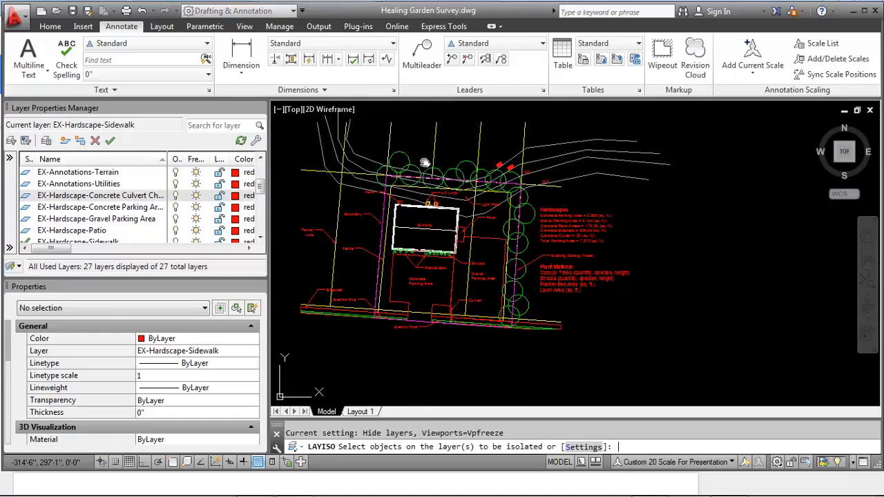
click(406, 160)
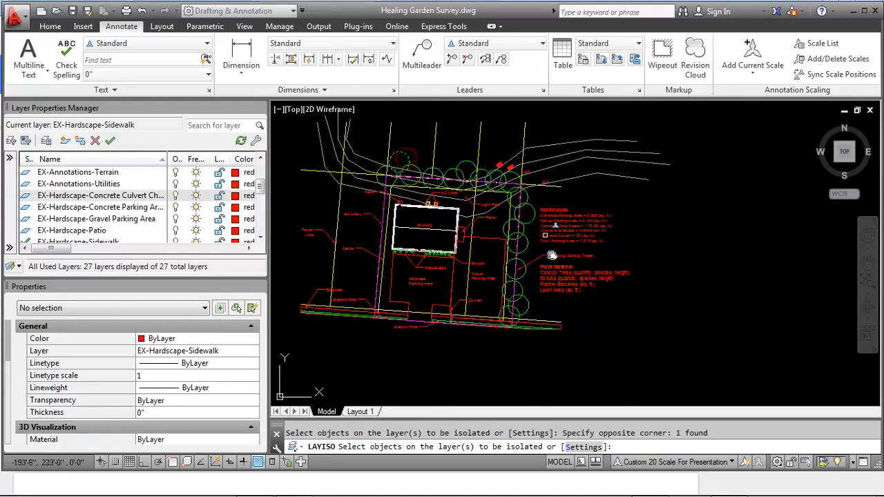
scroll(567, 290, up, 2)
click(573, 278)
key(Return)
scroll(563, 261, down, 2)
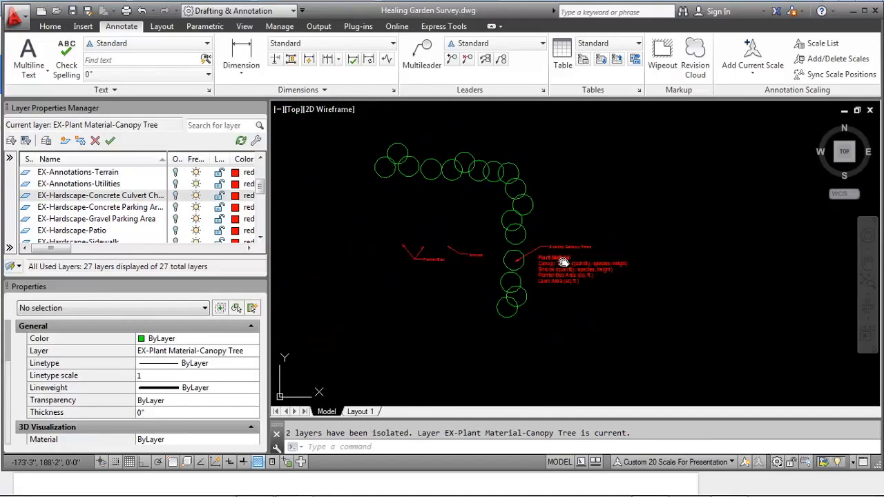
Step: Select all the canopy tree circles and show their properties to check the tree quantity, and clear the selection
scroll(509, 245, up, 2)
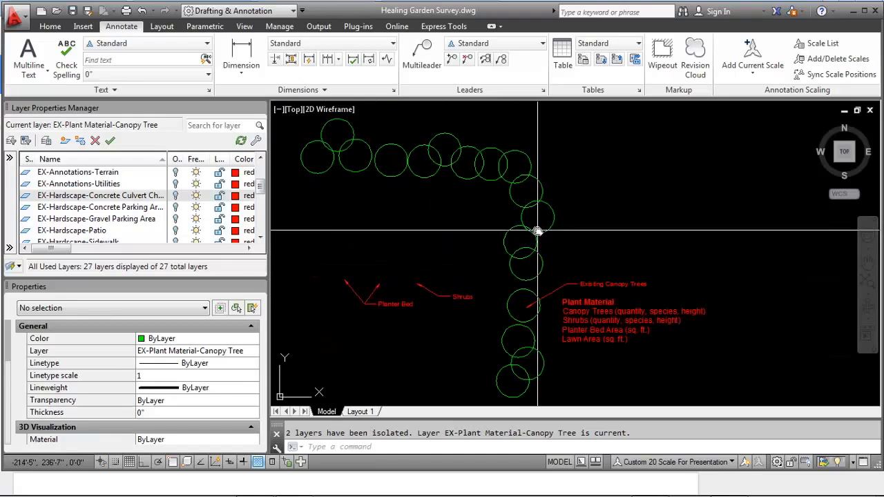
middle_drag(458, 253, 489, 280)
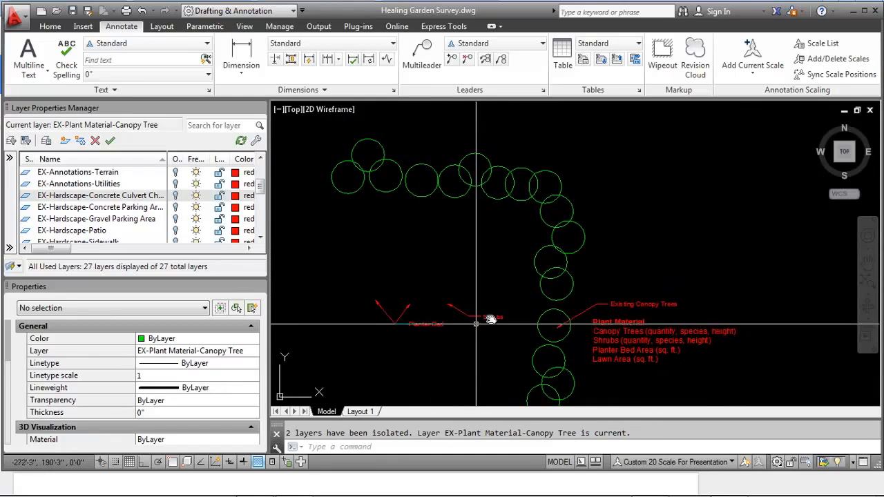
middle_drag(503, 250, 496, 208)
middle_drag(512, 260, 542, 274)
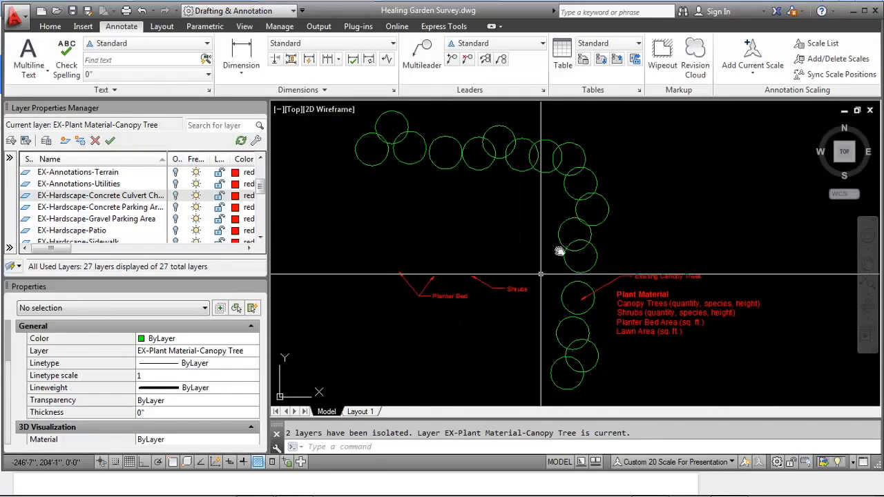
click(618, 258)
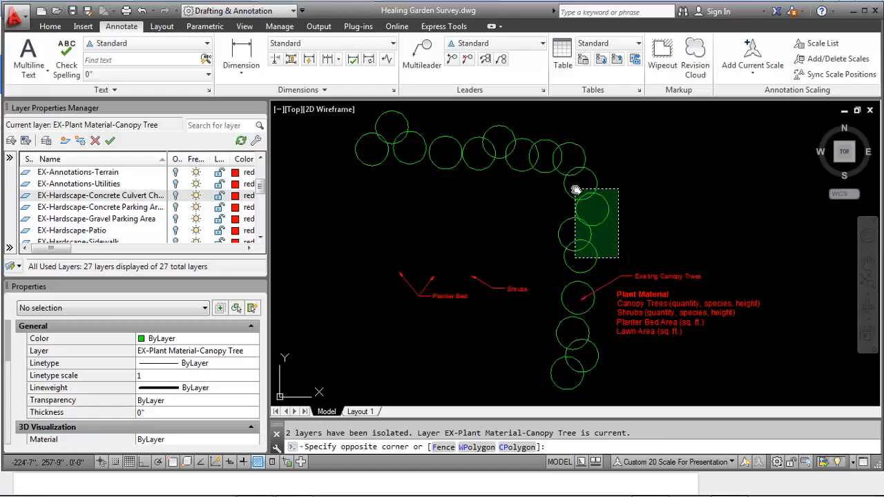
key(Escape)
click(607, 261)
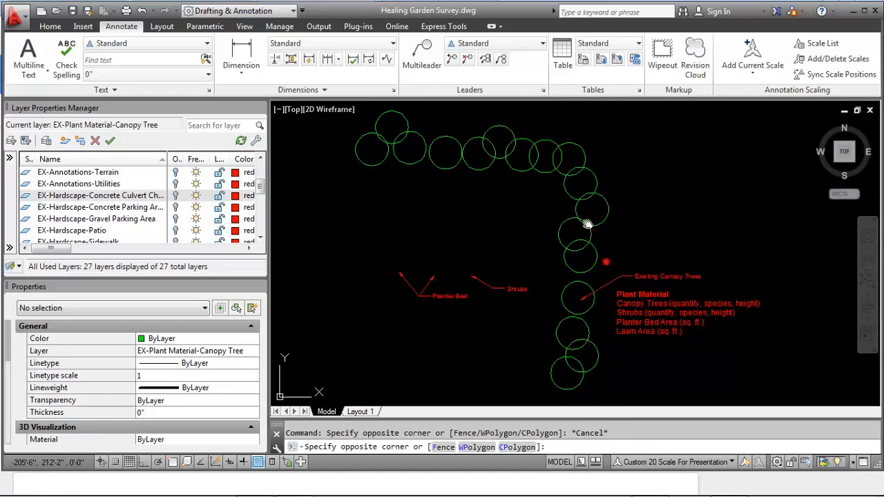
click(360, 136)
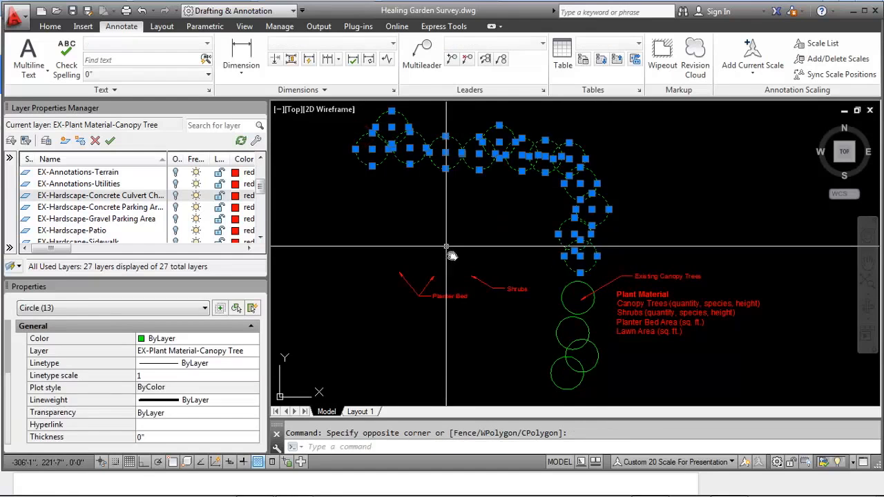
middle_drag(455, 262, 447, 217)
click(569, 355)
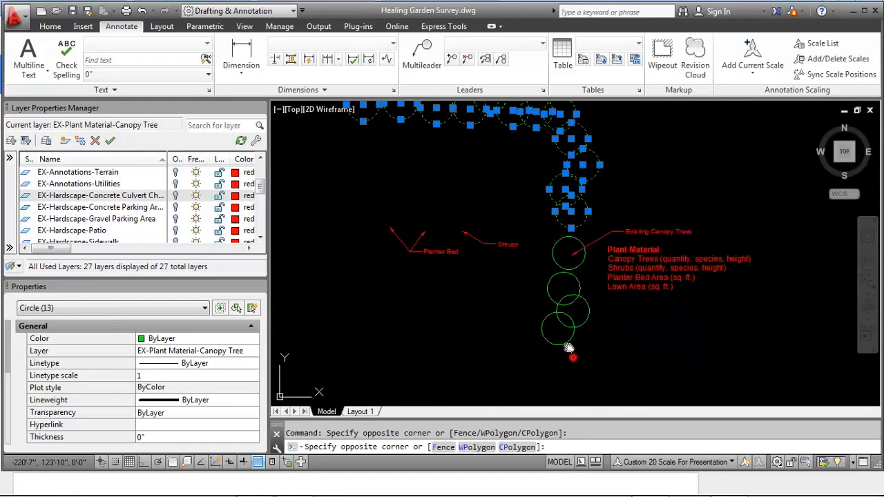
click(537, 257)
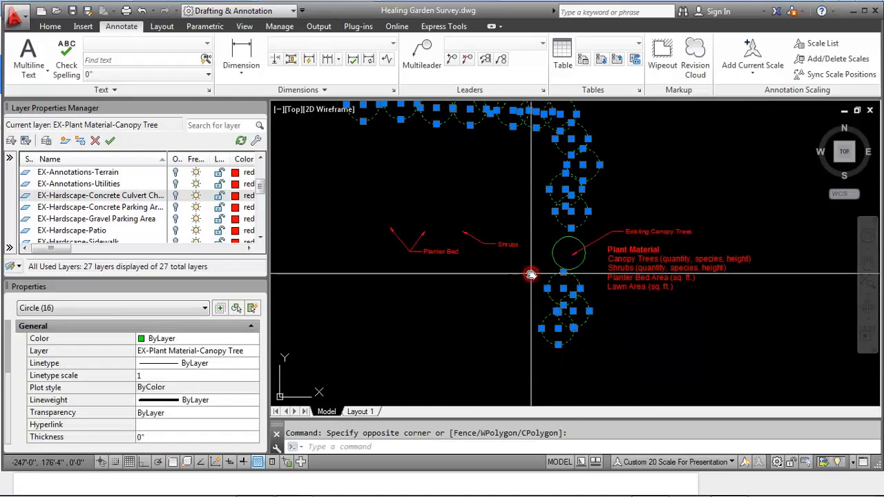
click(555, 233)
right_click(558, 235)
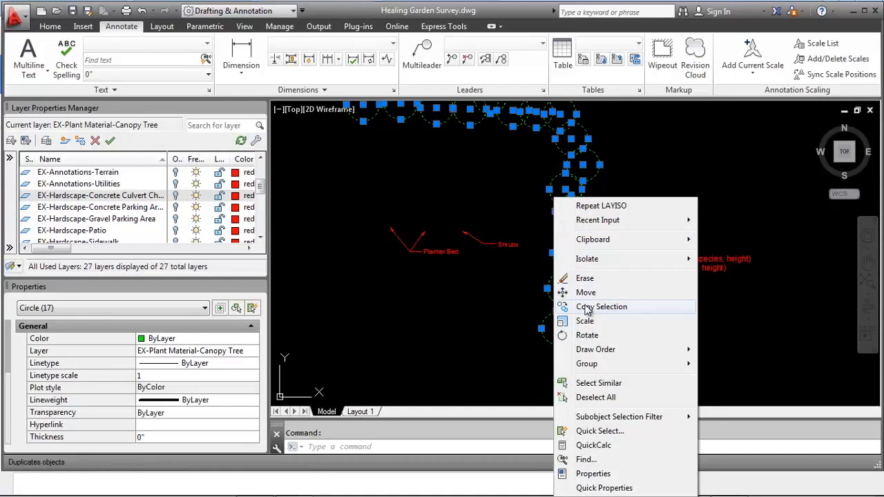
click(665, 243)
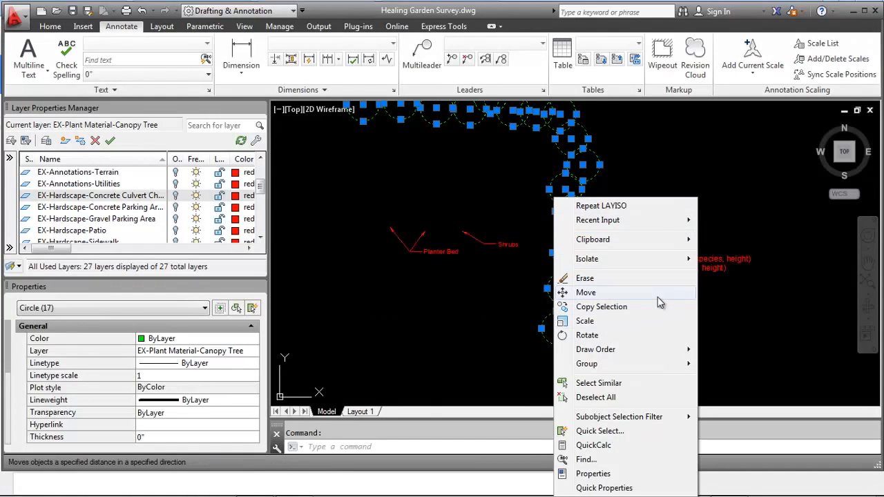
click(633, 471)
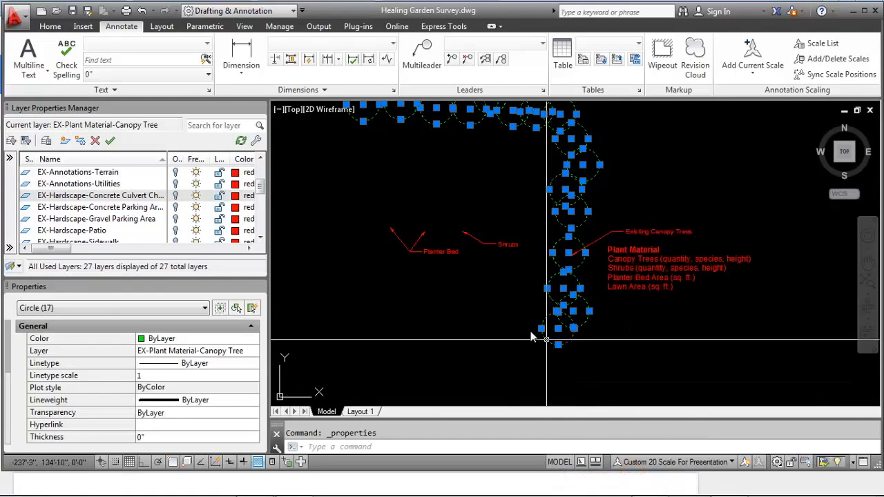
key(Escape)
click(575, 359)
click(547, 319)
key(Escape)
scroll(583, 322, down, 2)
scroll(559, 320, up, 2)
click(561, 329)
key(Escape)
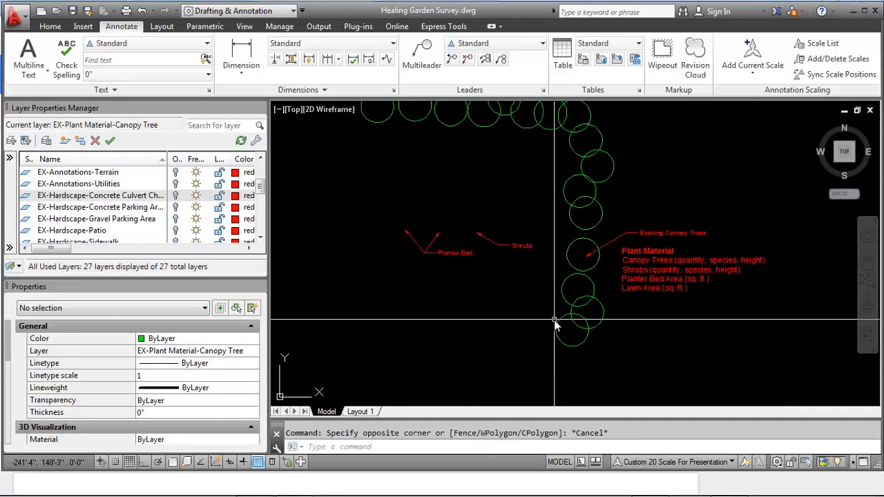
click(556, 326)
key(Escape)
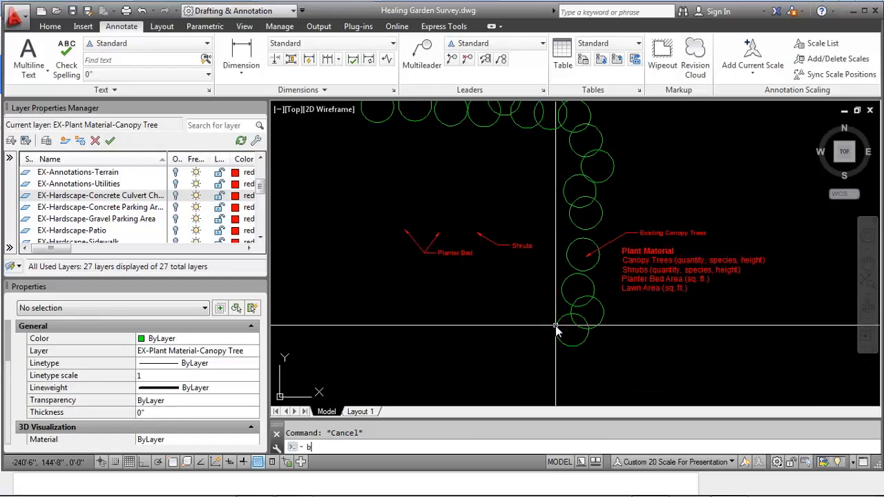
Step: Try to count the canopy tree circles with the BCOUNT command
text(bcount)
key(Return)
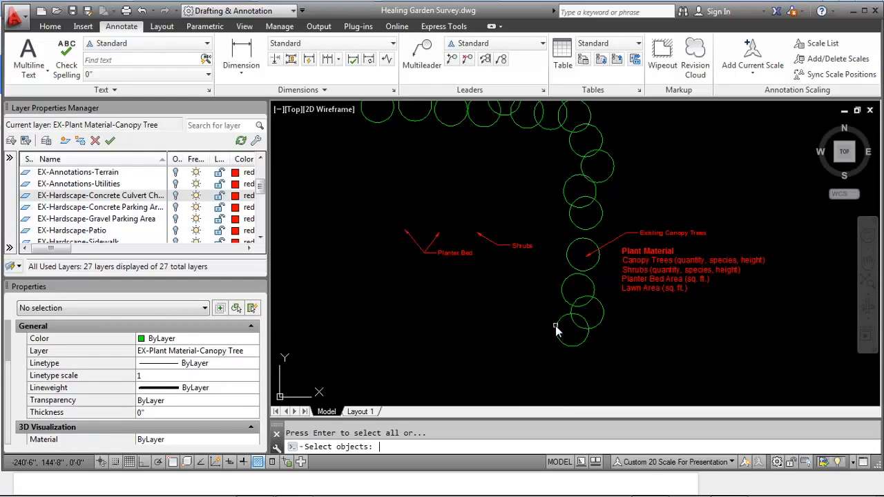
click(594, 357)
click(555, 271)
click(569, 257)
click(579, 222)
click(536, 172)
middle_drag(653, 152, 672, 236)
click(673, 248)
click(378, 177)
key(Return)
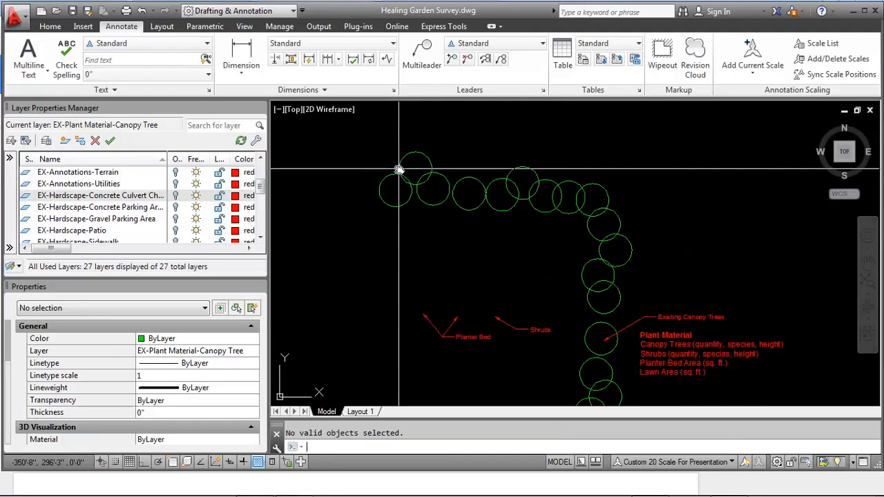
Step: Repeat the BCOUNT command with every circle in both rows of canopy trees selected
text(bcount)
key(Return)
click(711, 243)
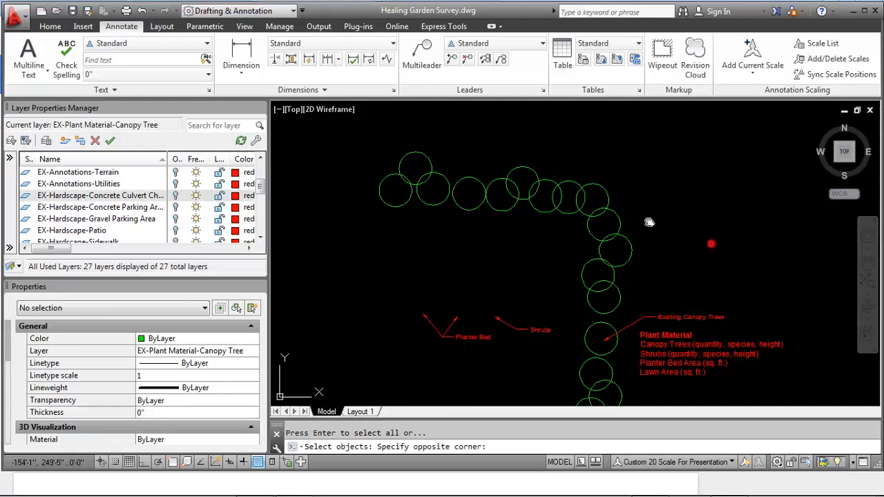
click(387, 109)
middle_drag(474, 247, 463, 183)
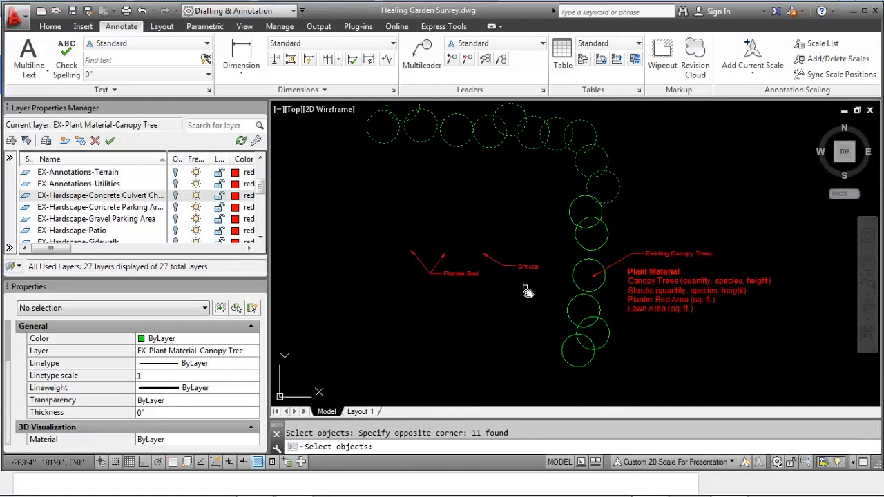
click(595, 383)
click(560, 300)
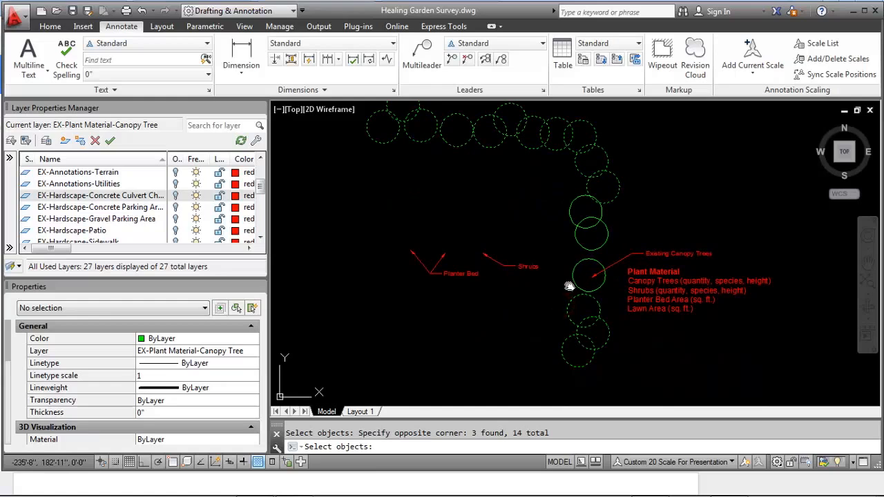
click(569, 286)
click(570, 215)
mouse_move(544, 213)
middle_down()
mouse_move(440, 221)
mouse_move(555, 267)
mouse_move(451, 221)
middle_up()
key(Return)
Step: Open the Plant Material text for editing and add 17 after the word quantity in the Canopy Trees line
middle_drag(532, 272, 458, 204)
scroll(458, 204, up, 4)
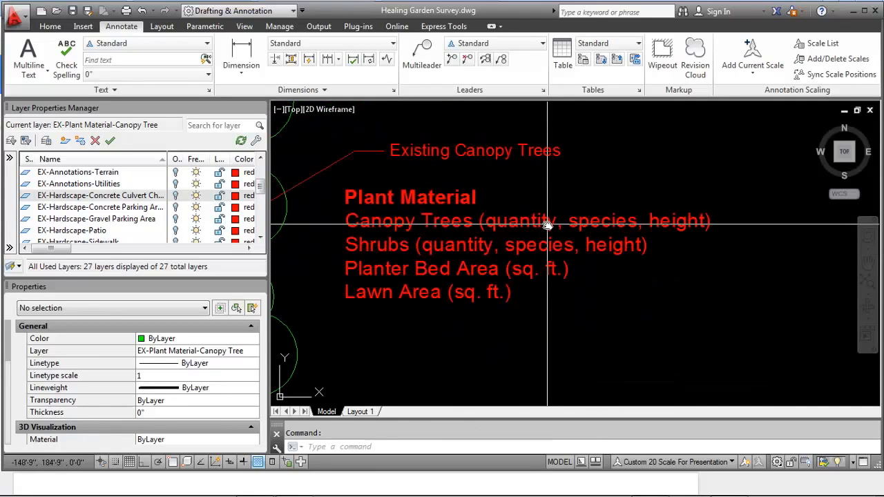
click(533, 217)
key(Escape)
double_click(513, 221)
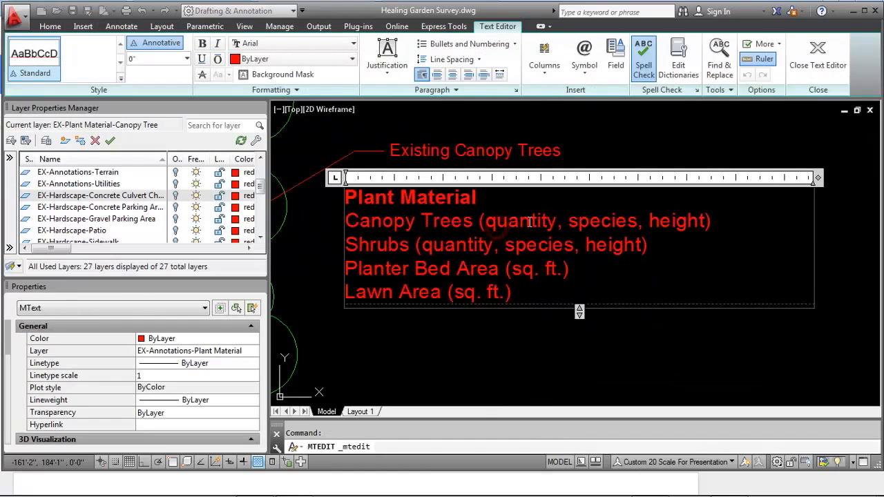
mouse_move(557, 216)
mouse_down()
mouse_move(505, 211)
mouse_move(513, 219)
mouse_move(562, 218)
mouse_up()
click(513, 220)
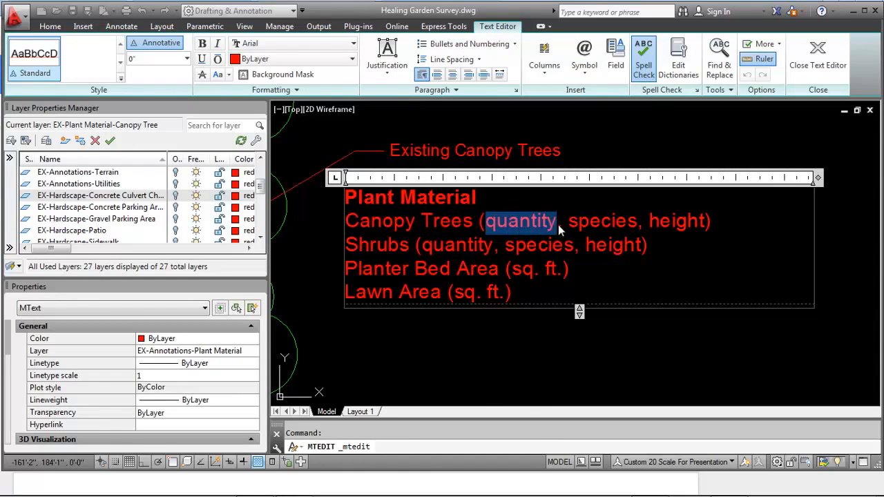
click(559, 222)
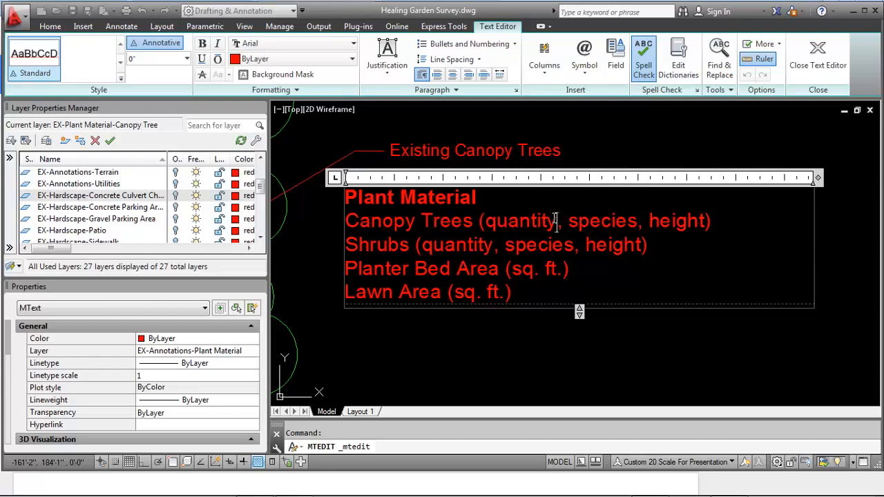
text(17)
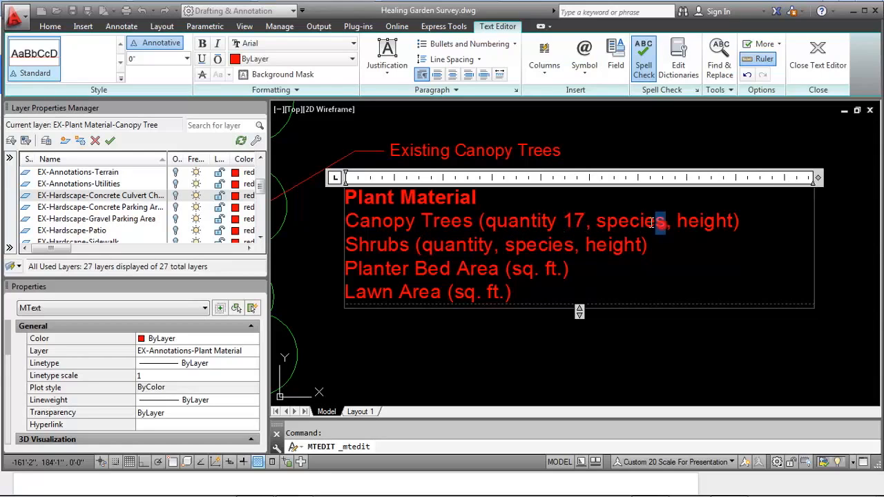
Step: Replace the species placeholder in the Canopy Trees line with "willow oaks" and the height placeholder with "30' avg."
drag(666, 222, 598, 223)
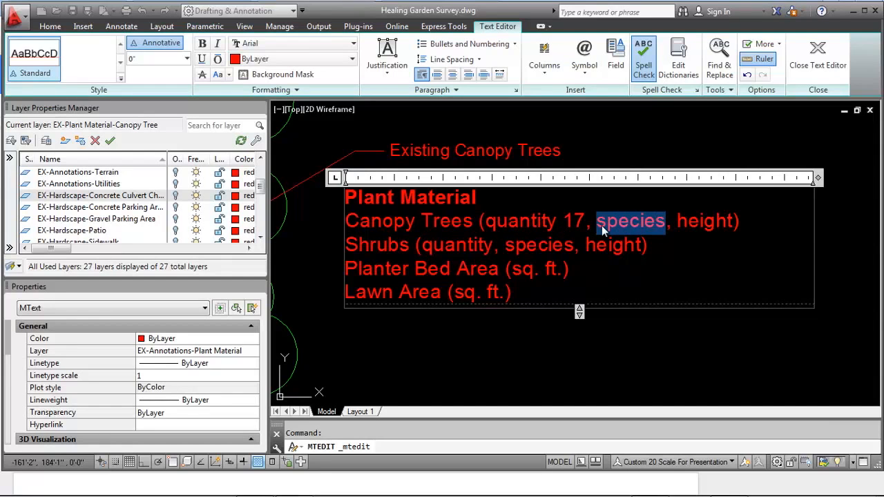
text(willow)
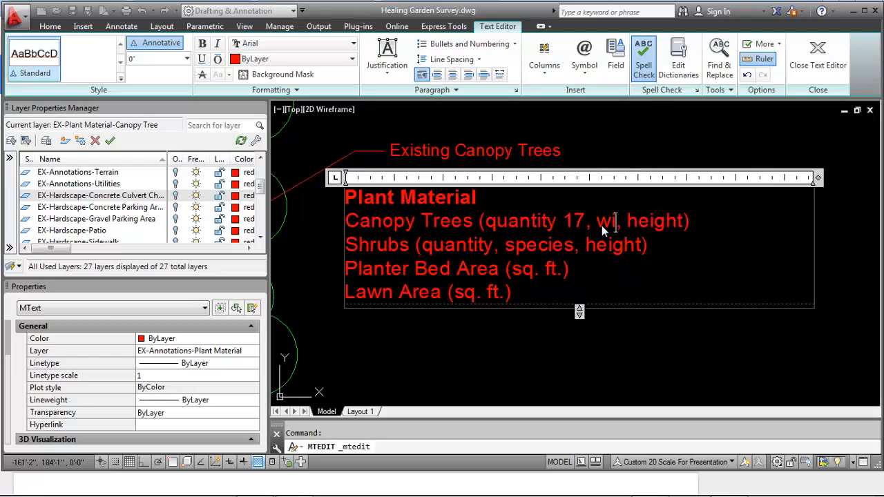
text( oaks)
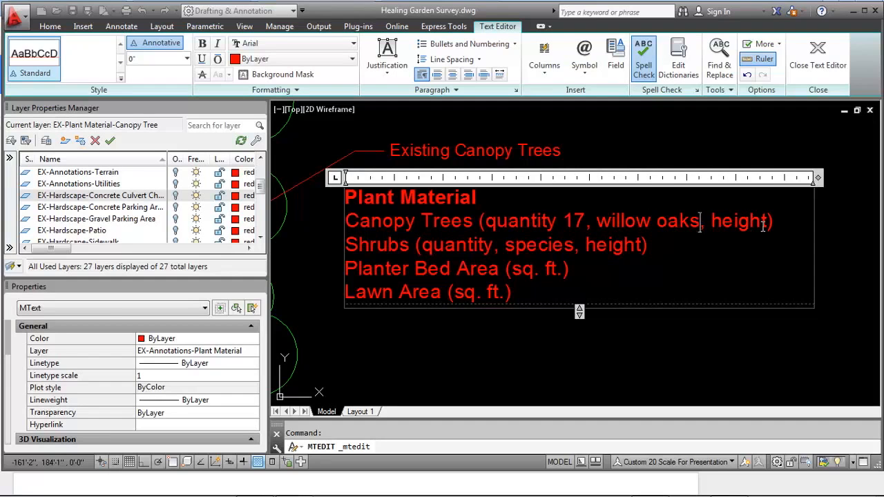
drag(767, 219, 709, 220)
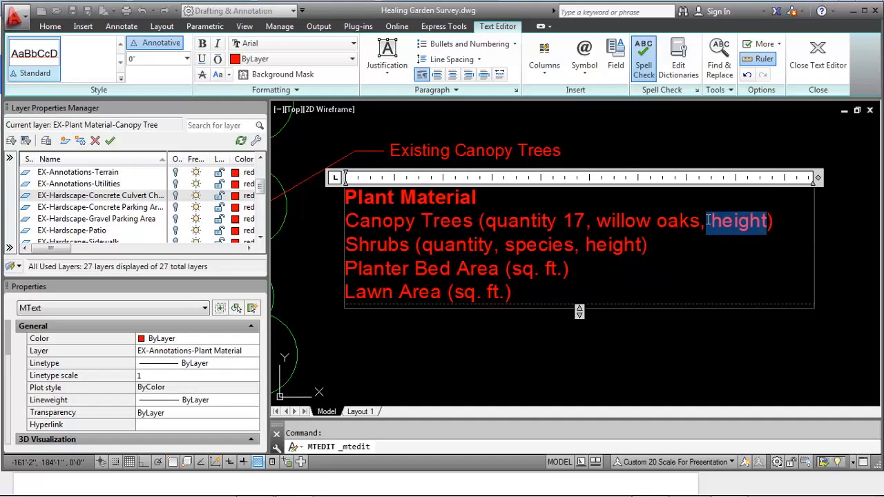
text(3)
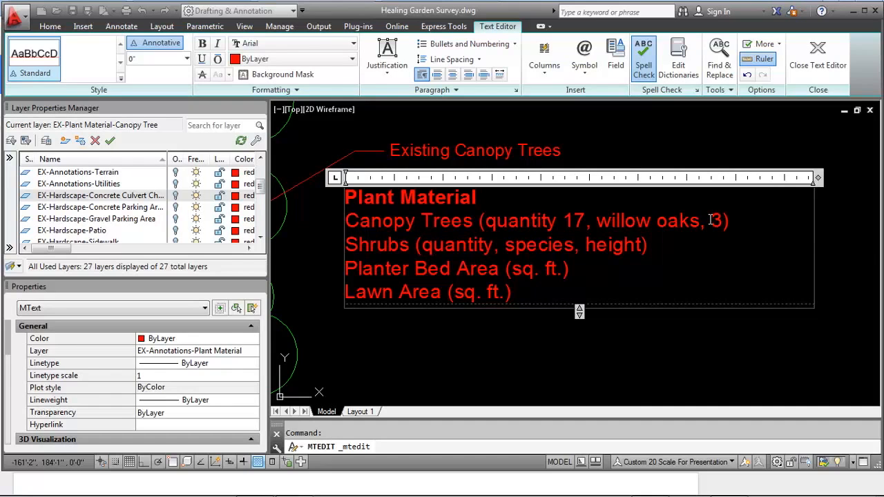
text(0' avg.)
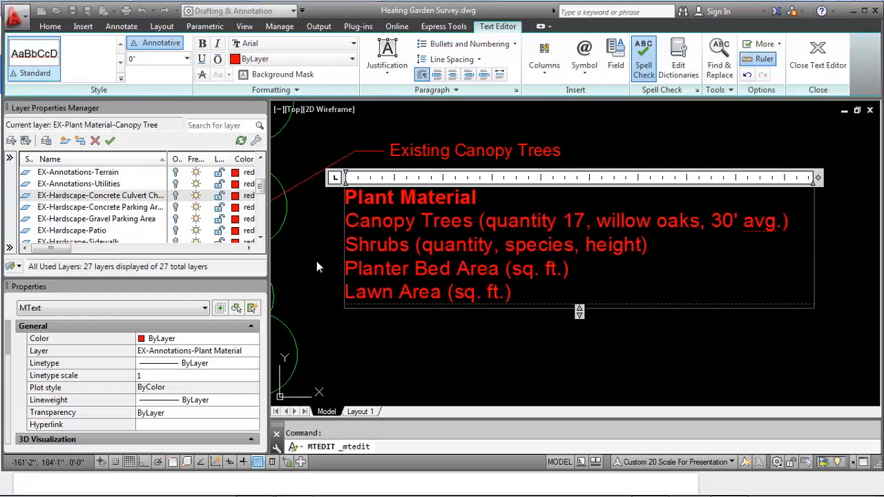
Step: Replace the species placeholder in the Shrubs line of the Plant Material text with "carrisa holly"
click(420, 337)
middle_drag(420, 337, 459, 293)
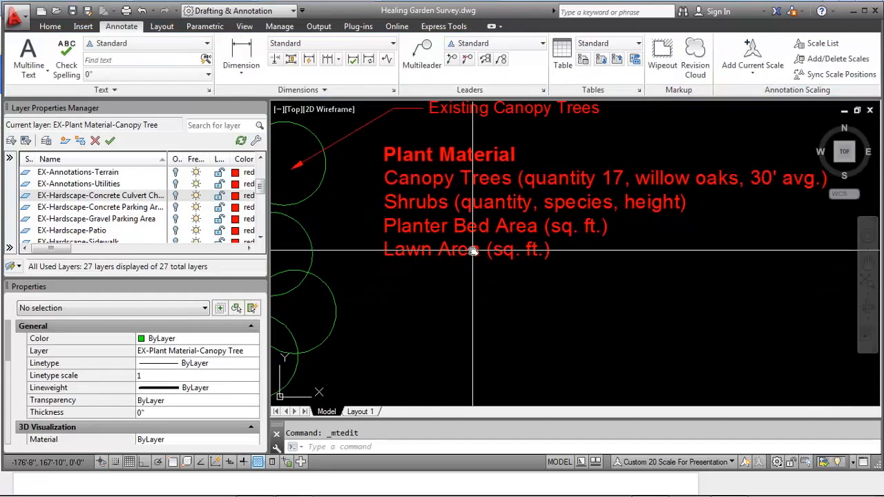
click(548, 204)
double_click(549, 203)
drag(612, 203, 548, 201)
text(carrir)
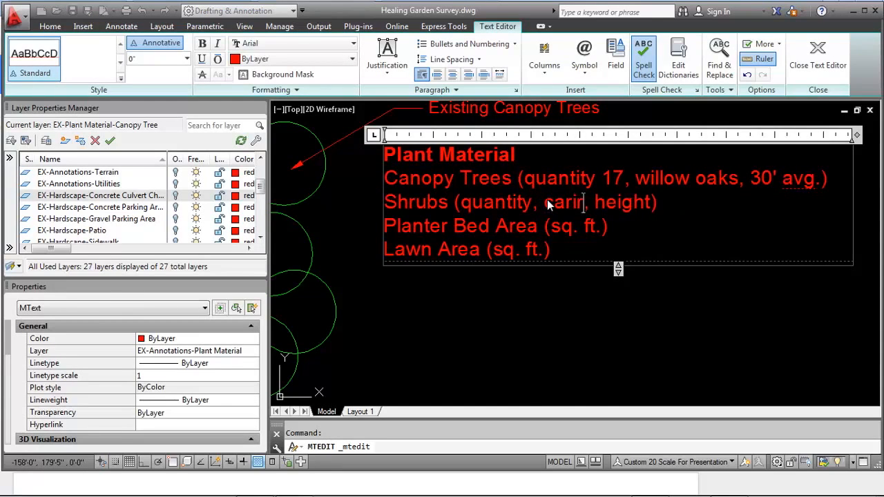
key(BackSpace)
text(isa holl)
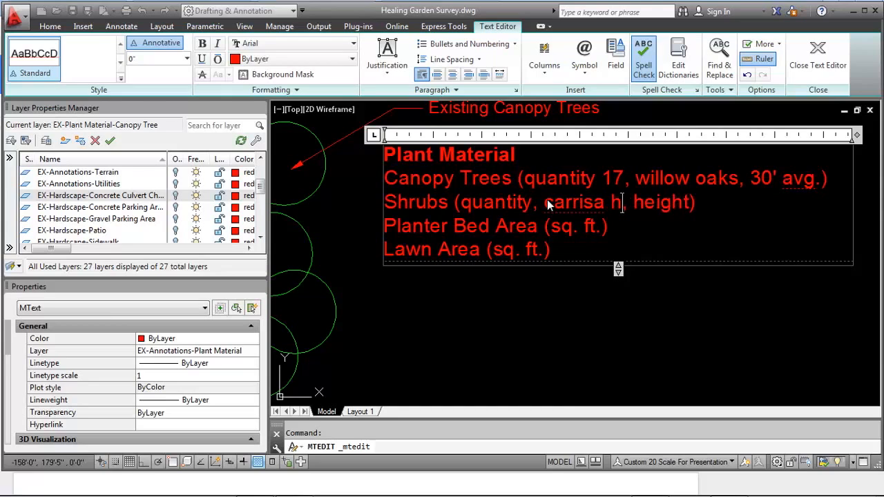
text(y)
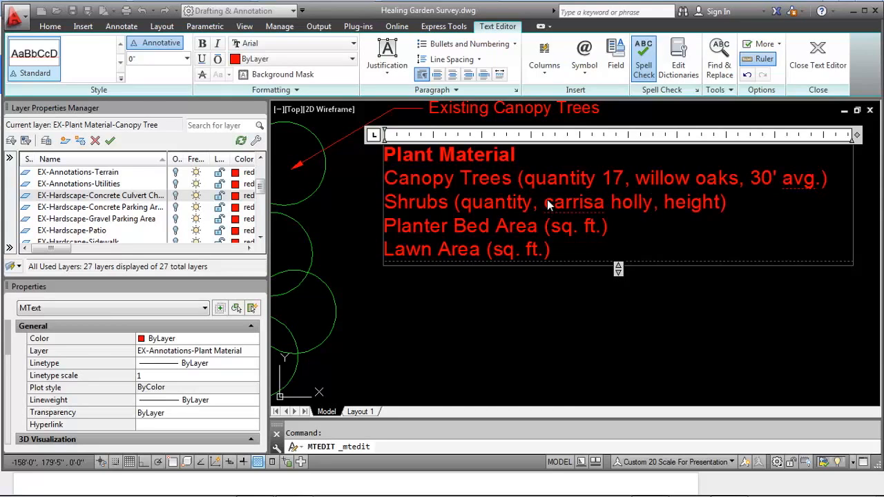
click(594, 200)
text(s)
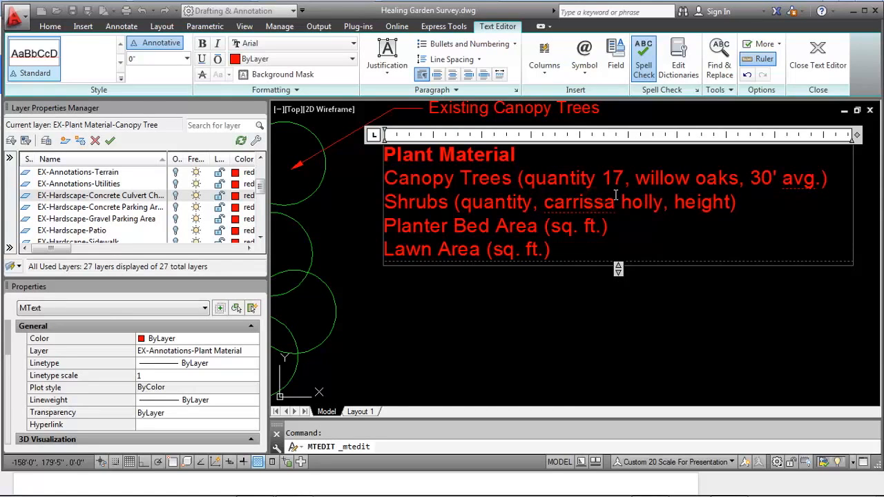
key(BackSpace)
Step: Replace the height placeholder in the Shrubs line with "1.5' avg." and finish editing the text
drag(720, 200, 664, 202)
text(1.5)
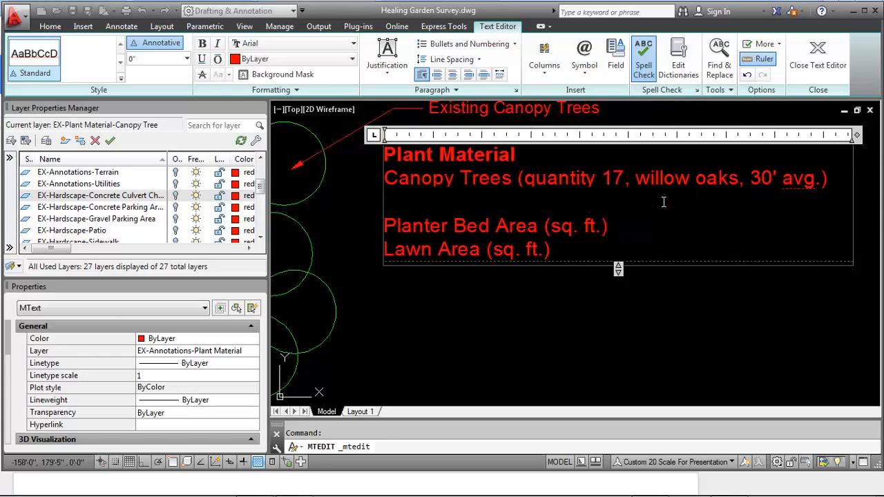
text(')
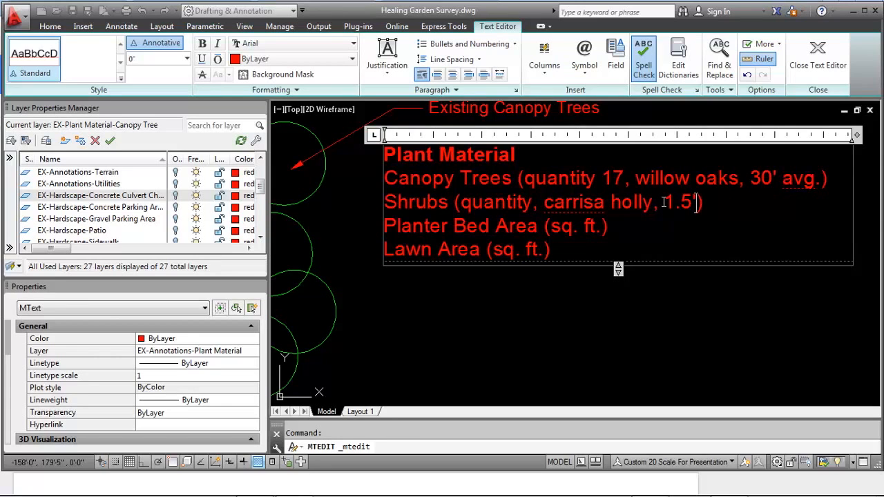
text( avg.)
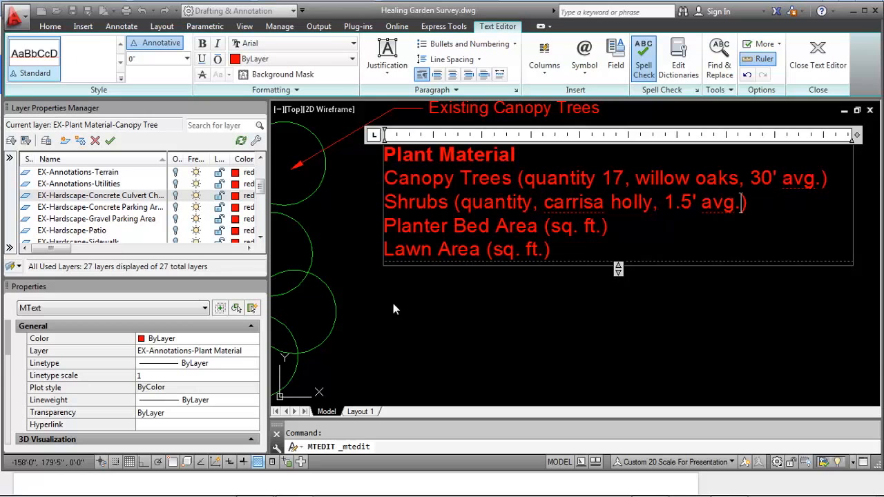
click(414, 314)
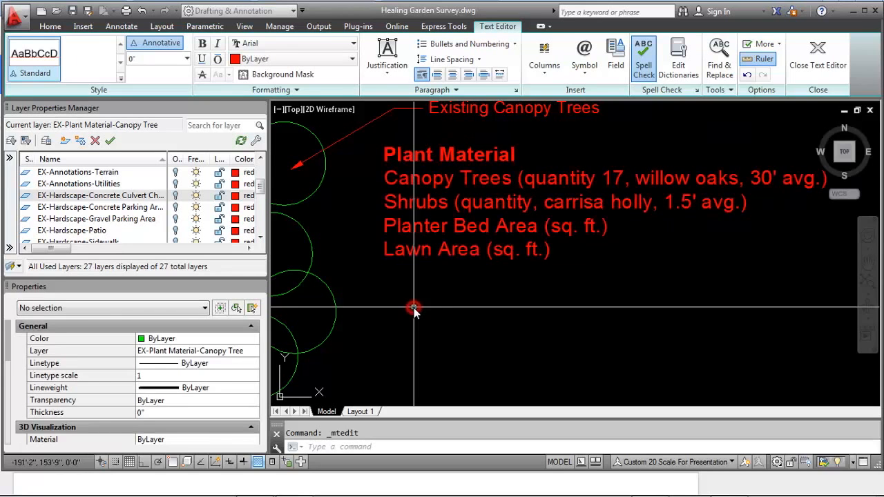
Step: Turn on the EX-Plant Material-Planter Bed layer
scroll(442, 294, down, 6)
scroll(480, 257, up, 2)
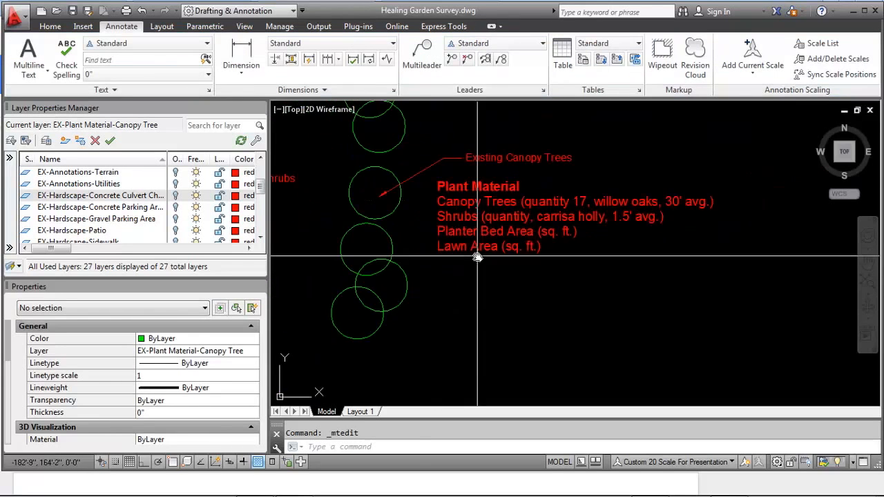
scroll(404, 277, down, 2)
mouse_move(404, 277)
middle_down()
mouse_move(588, 234)
mouse_move(481, 257)
middle_up()
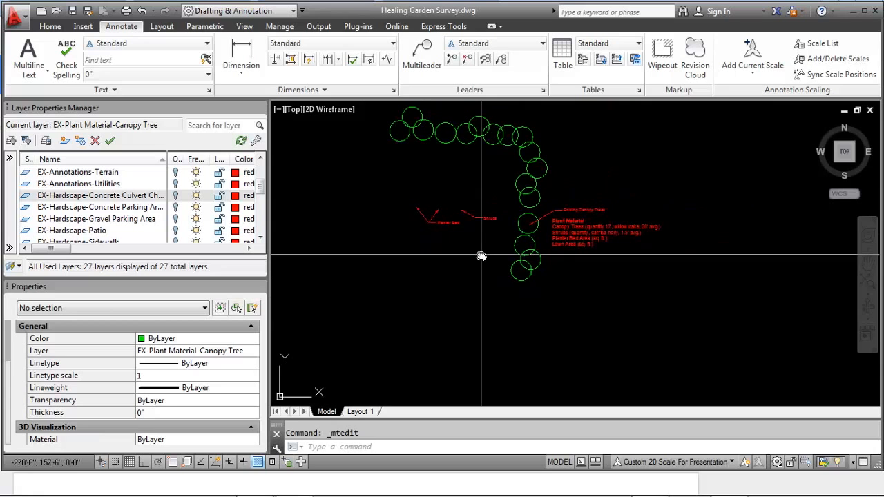
scroll(606, 229, up, 3)
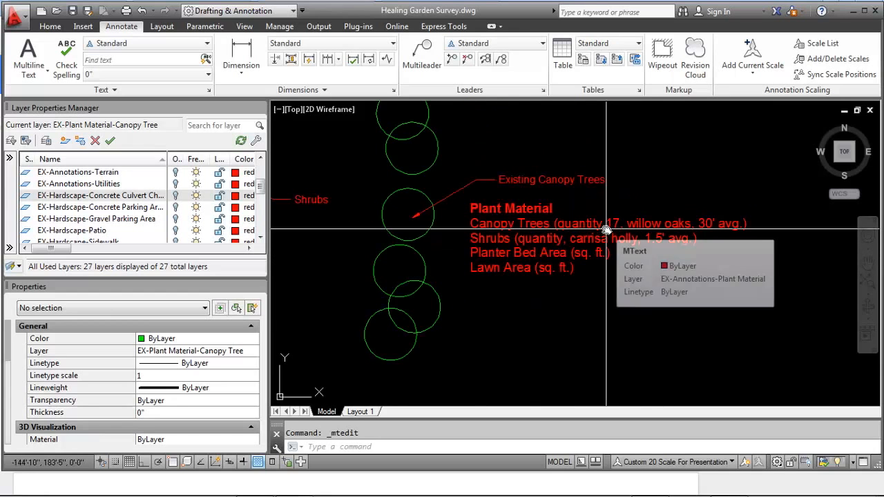
middle_drag(302, 258, 451, 256)
scroll(451, 256, down, 2)
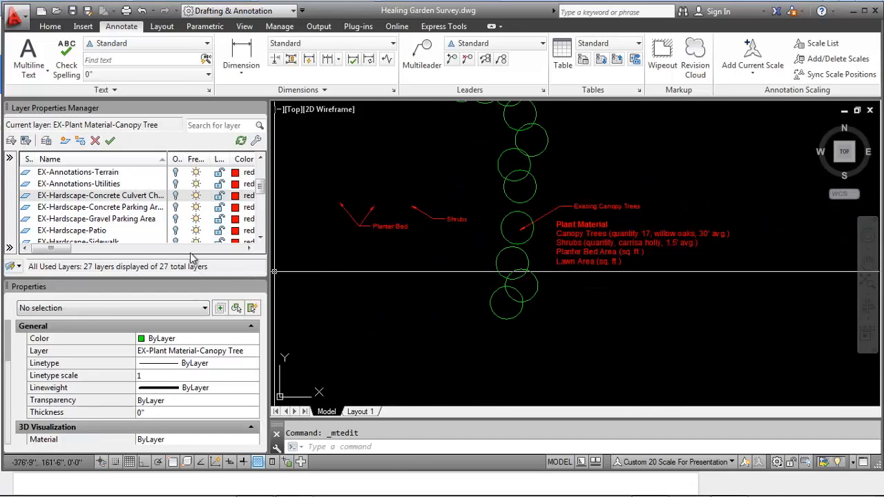
drag(260, 190, 259, 203)
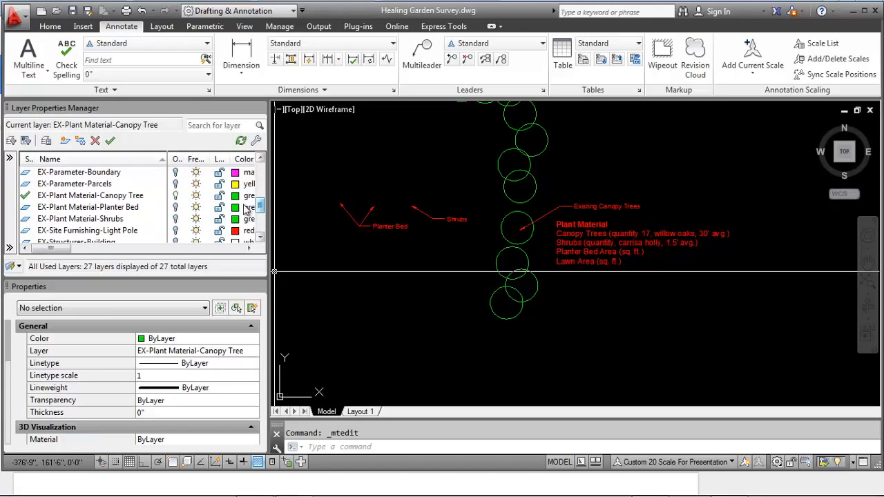
click(175, 208)
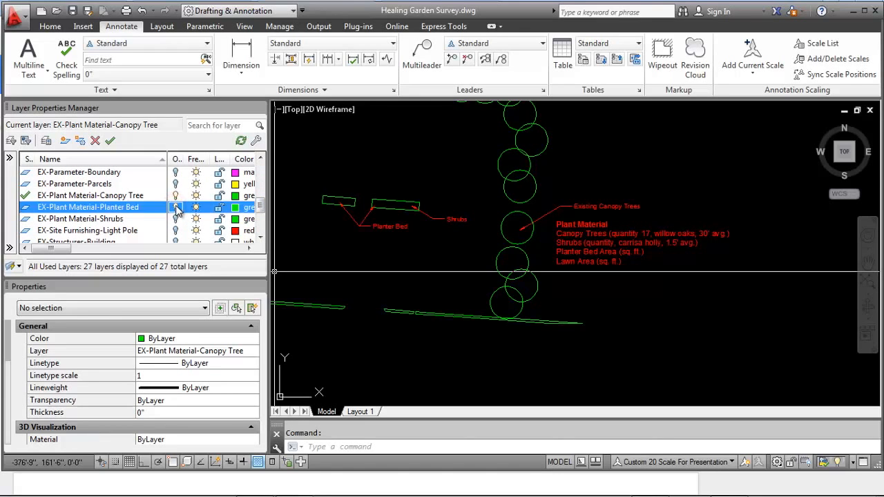
middle_drag(370, 249, 407, 259)
middle_drag(403, 216, 403, 253)
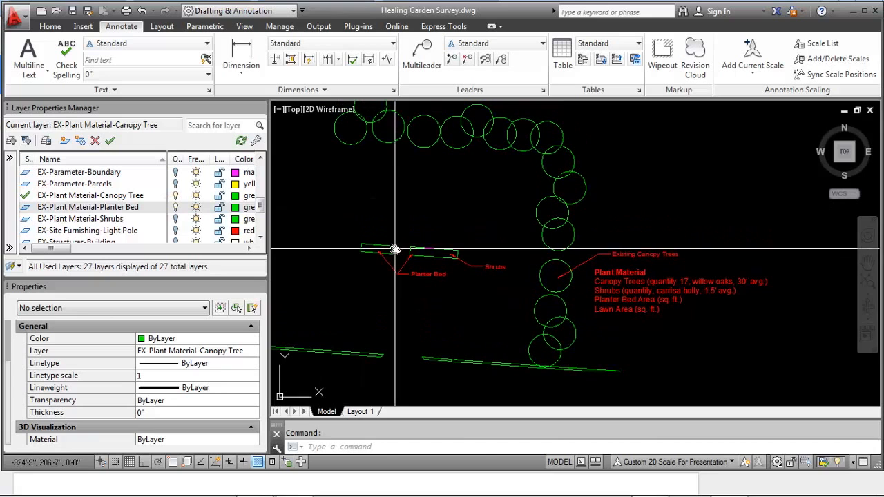
Step: Turn off the EX-Plant Material-Canopy Tree layer even though it is the current layer
click(176, 196)
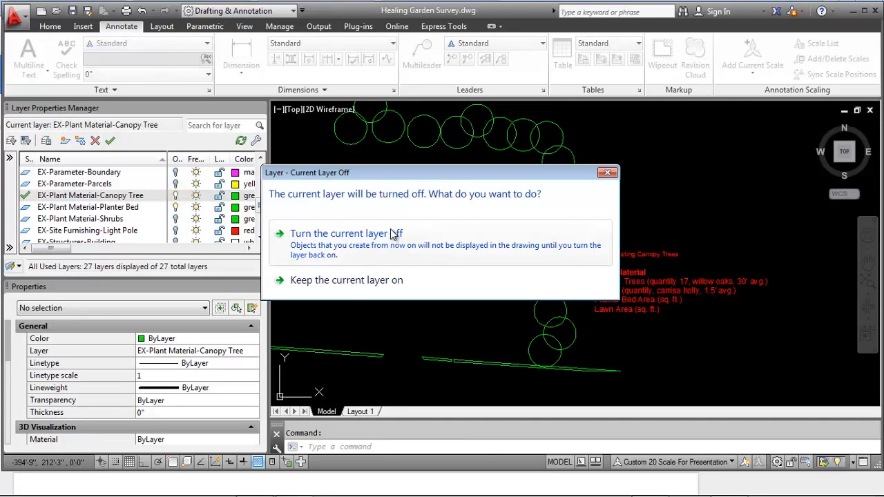
click(394, 235)
middle_drag(510, 214, 567, 226)
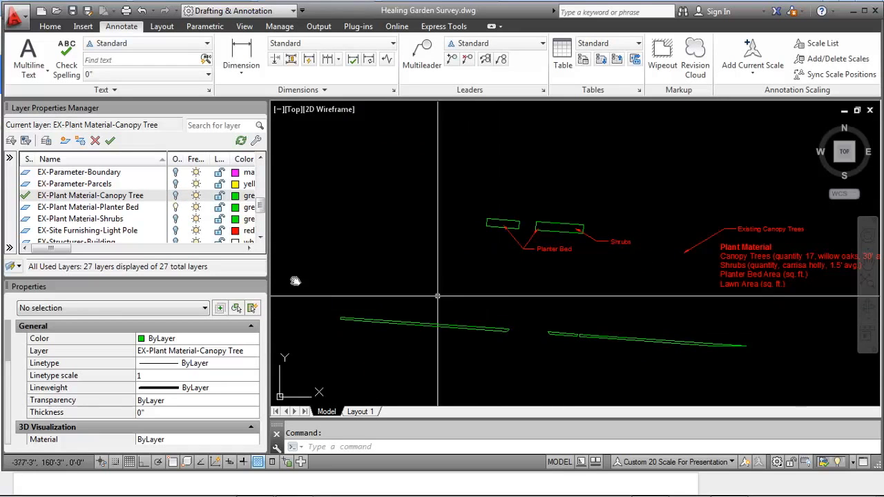
Step: Turn on the EX-Parameter-Boundary layer to display the site boundary
scroll(259, 221, down, 3)
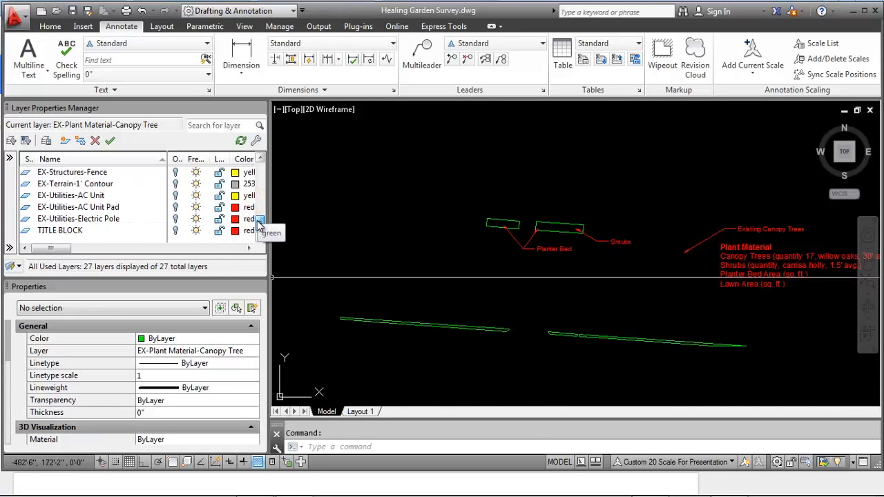
scroll(259, 223, up, 4)
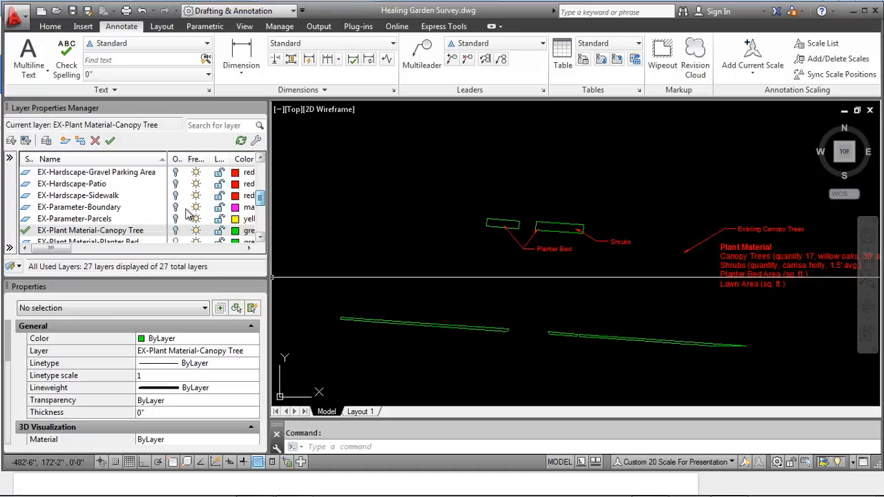
click(175, 208)
middle_drag(514, 257, 429, 230)
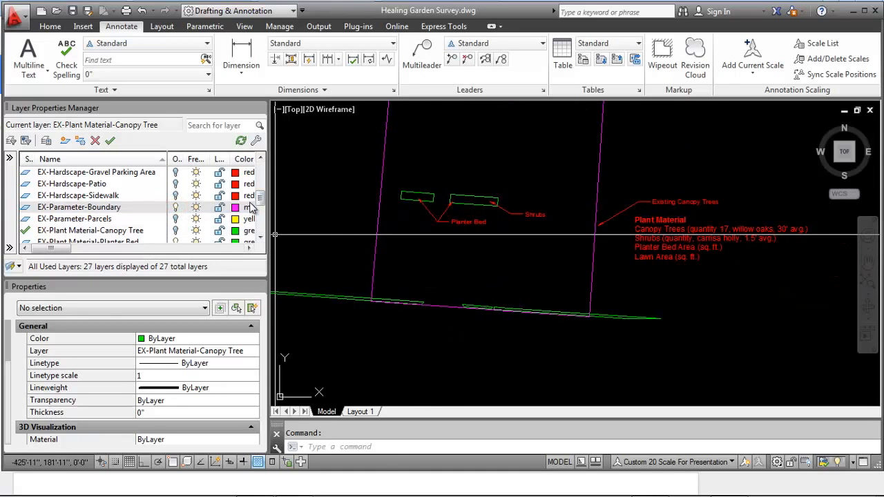
Step: Make EX-Plant Material-Planter Bed the current layer and inspect the planter beds along the lower site boundary
drag(261, 200, 261, 202)
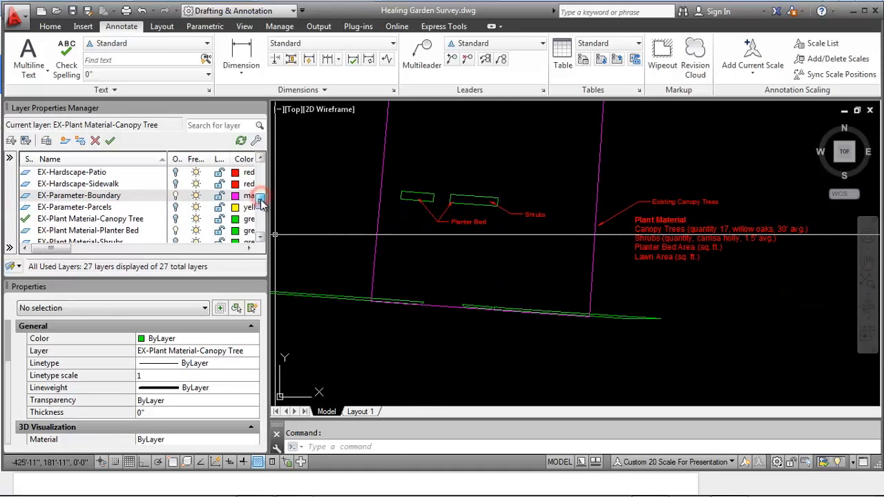
double_click(111, 233)
scroll(346, 242, up, 3)
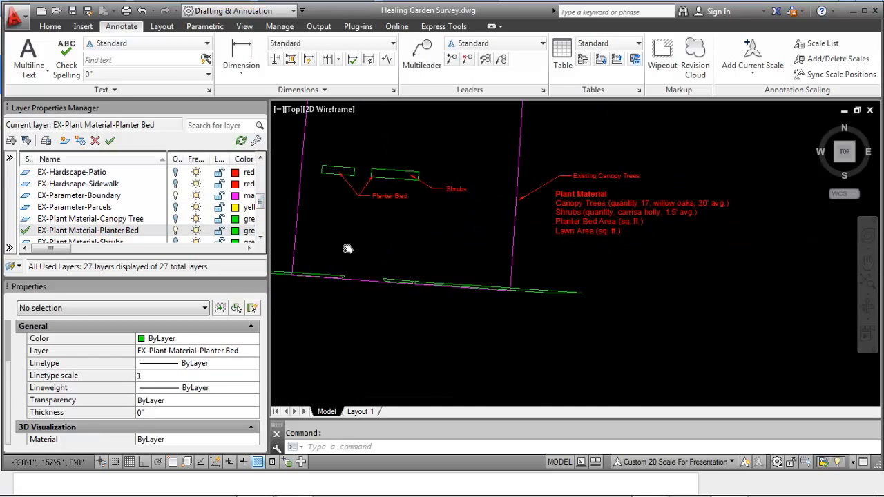
middle_drag(367, 268, 478, 272)
middle_drag(426, 231, 422, 276)
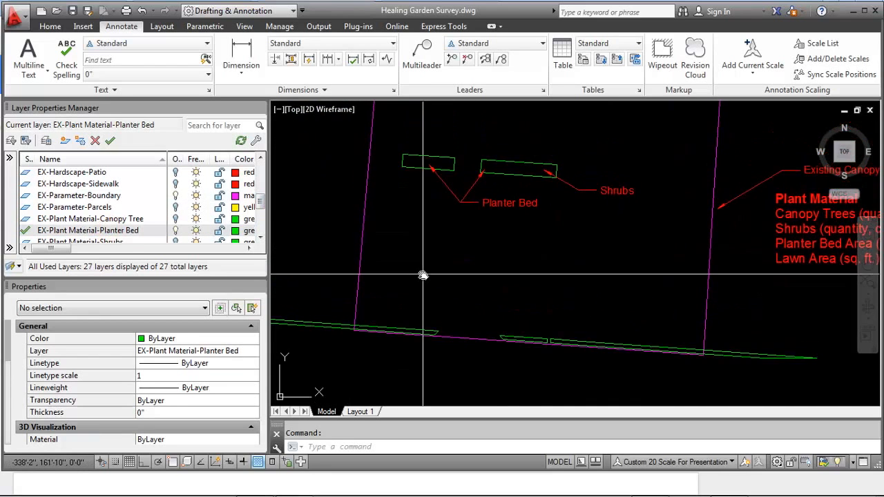
scroll(418, 297, down, 2)
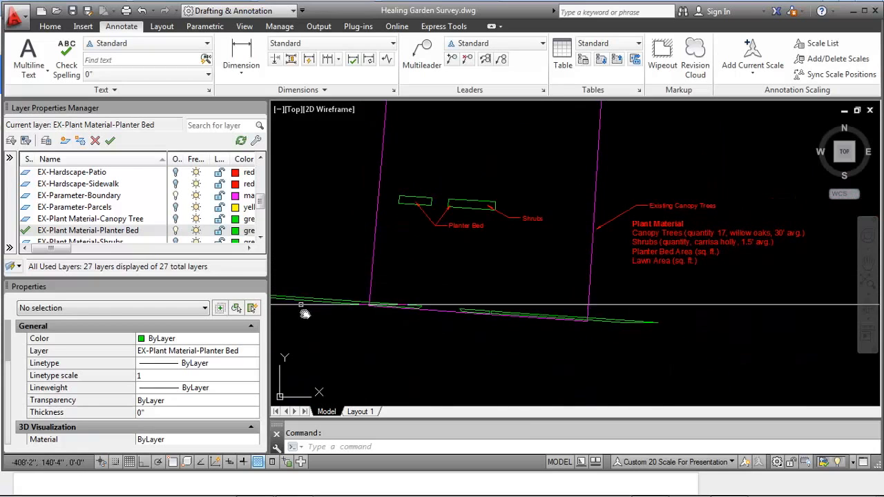
scroll(401, 310, up, 2)
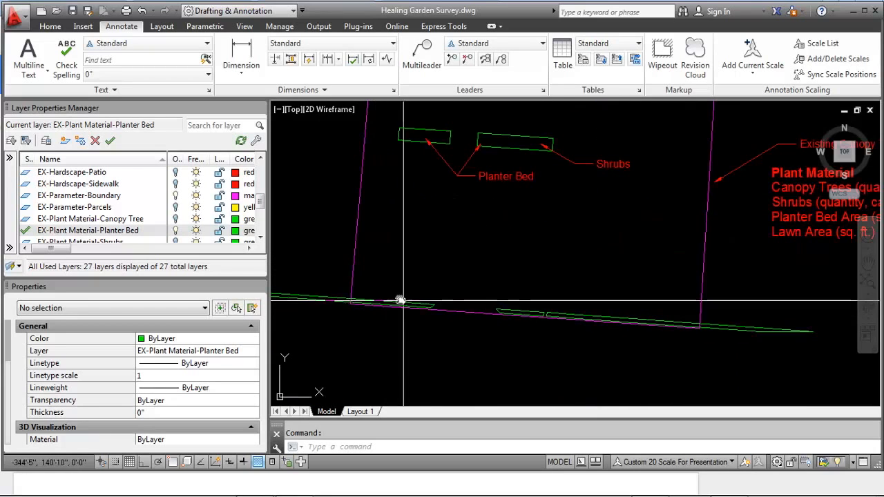
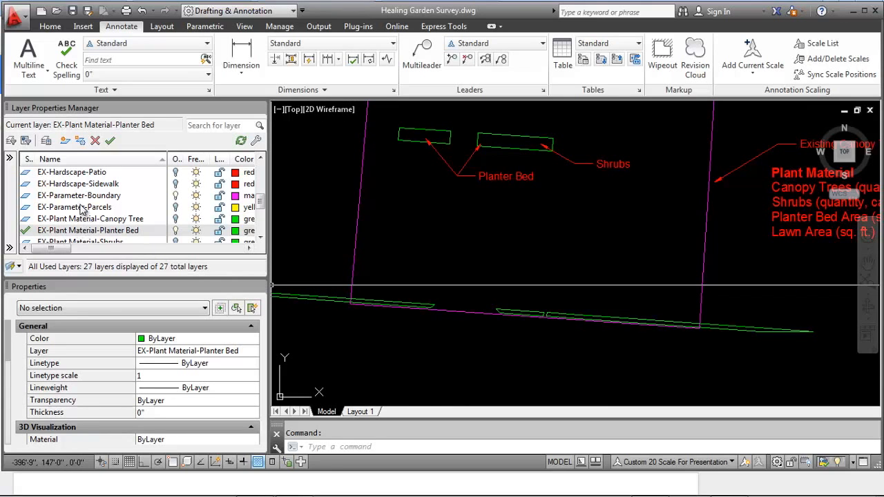
Step: Create a layer named EX-Plant Material-Lawn Area and make it current
click(65, 142)
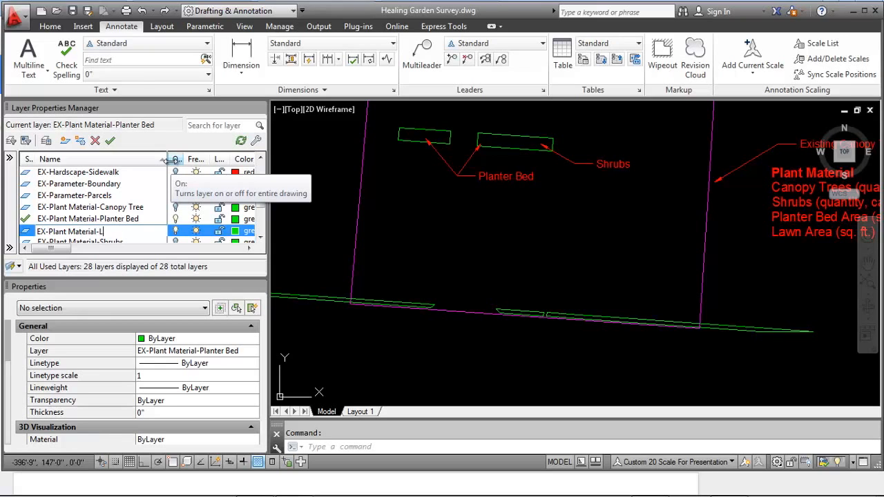
key(Return)
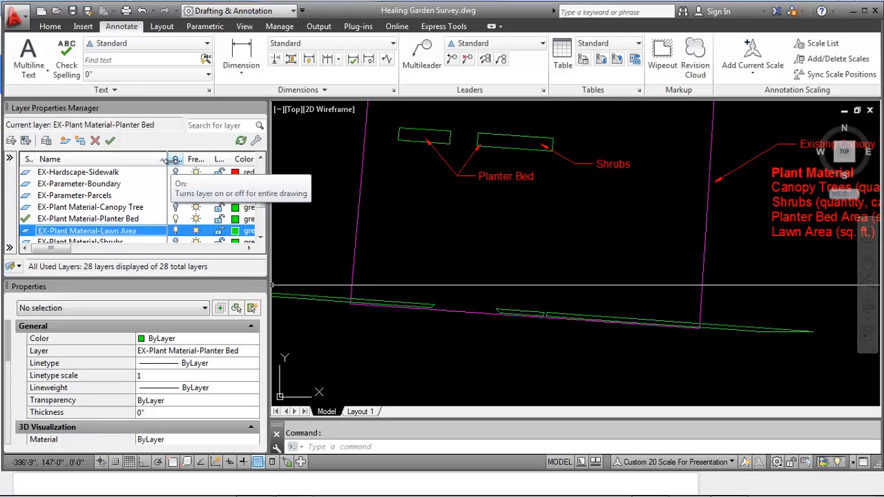
key(alt+c)
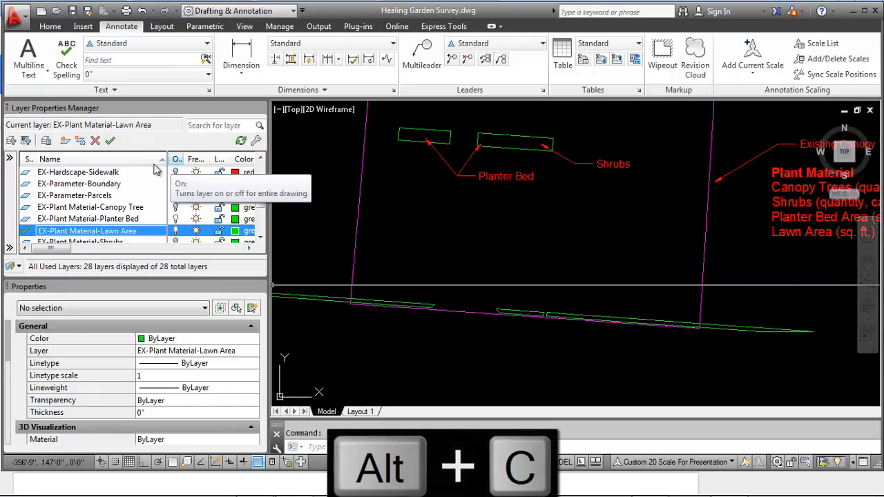
Step: Set the color of the EX-Plant Material-Lawn Area layer to magenta
click(246, 234)
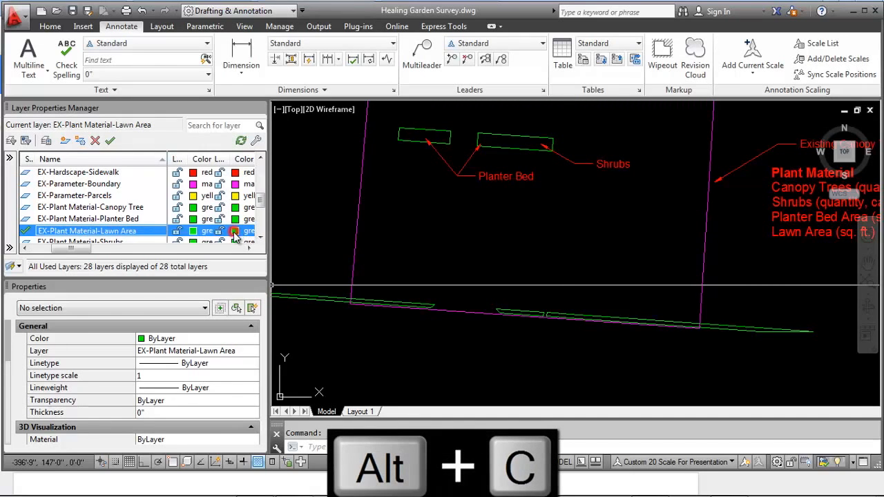
click(400, 270)
click(426, 344)
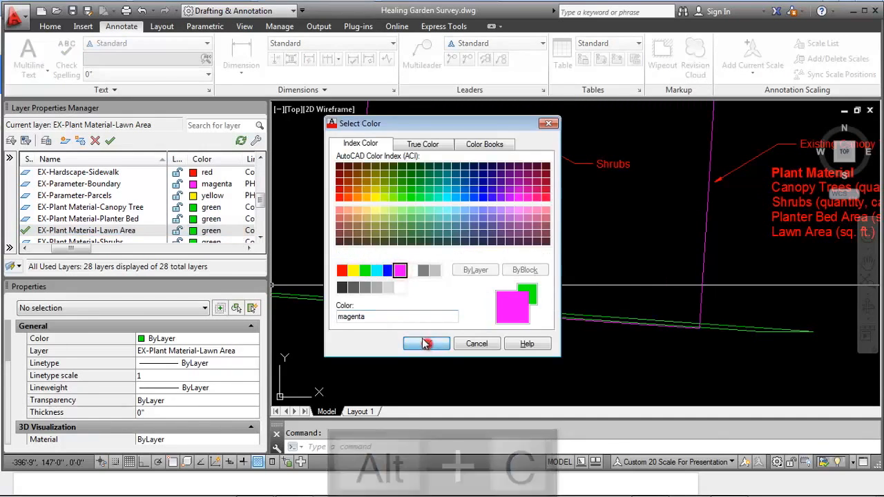
Step: Create polyline boundaries inside the three narrow strips along the lower site boundary using the BPOLY command
middle_drag(419, 242, 434, 230)
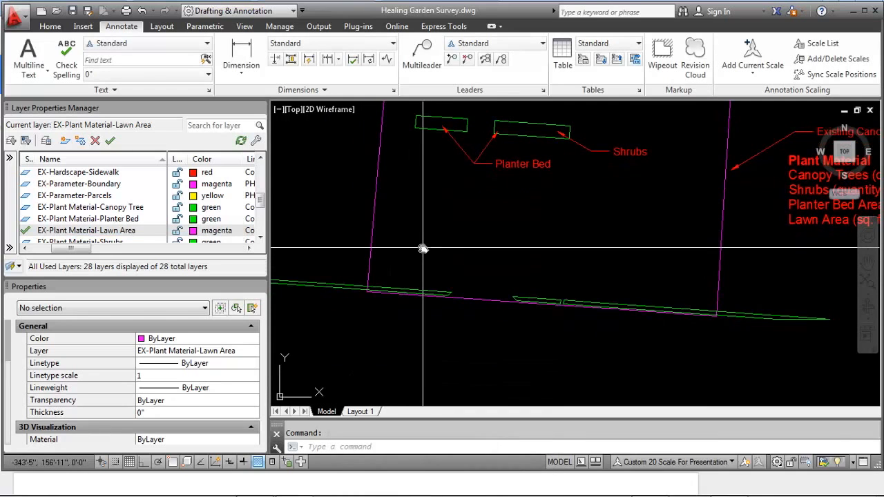
text(bpoly)
key(Return)
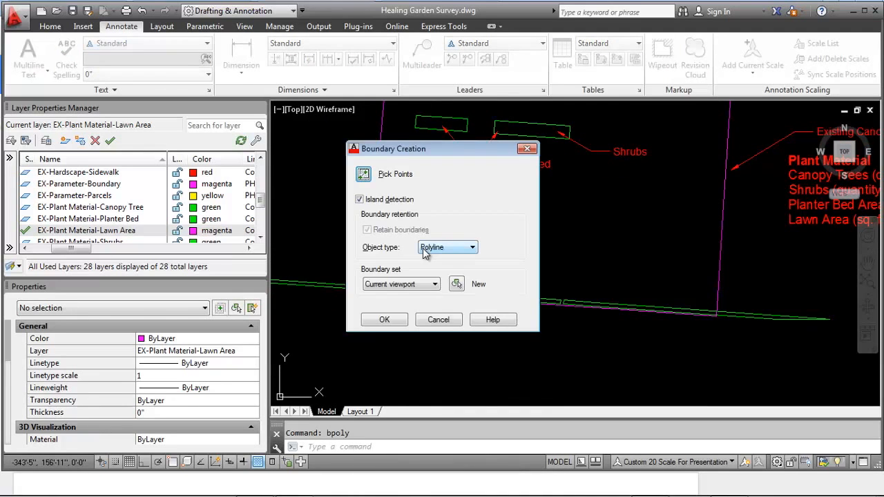
click(385, 320)
scroll(402, 297, up, 3)
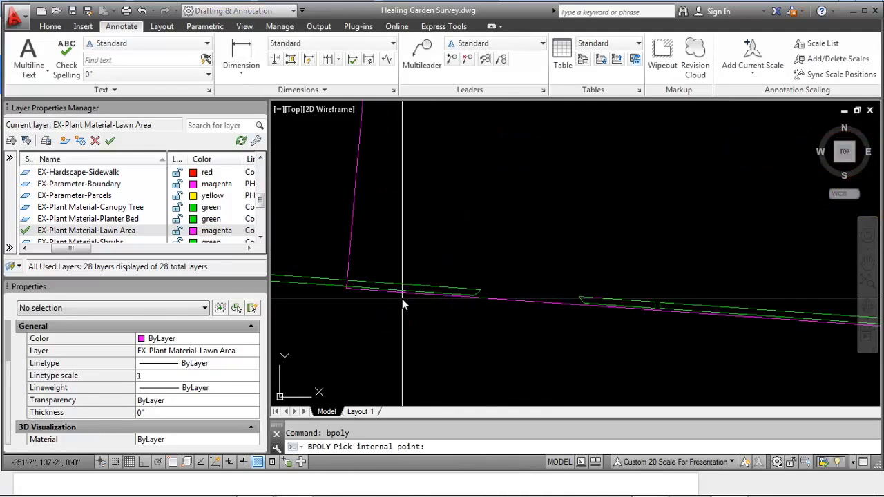
click(402, 288)
middle_drag(550, 285, 481, 265)
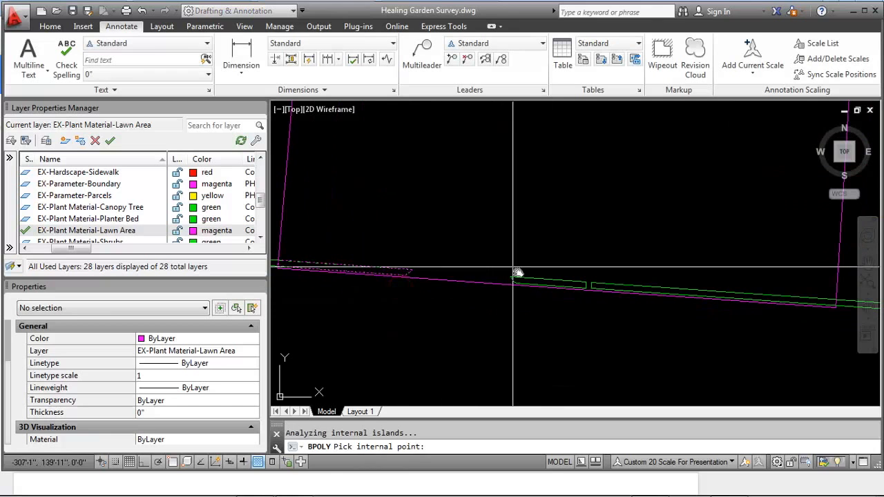
click(527, 280)
middle_drag(626, 285, 529, 275)
click(526, 276)
scroll(552, 237, down, 2)
middle_drag(572, 210, 575, 245)
key(Return)
Step: Measure the combined area of the two planter beds by adding both outlines as objects with the AREA command
middle_drag(502, 197, 511, 259)
scroll(498, 221, down, 2)
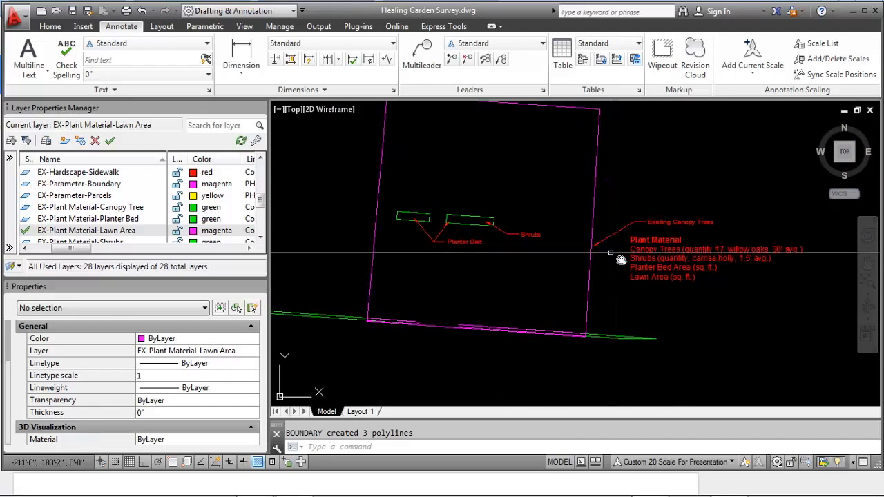
scroll(529, 238, up, 2)
click(442, 205)
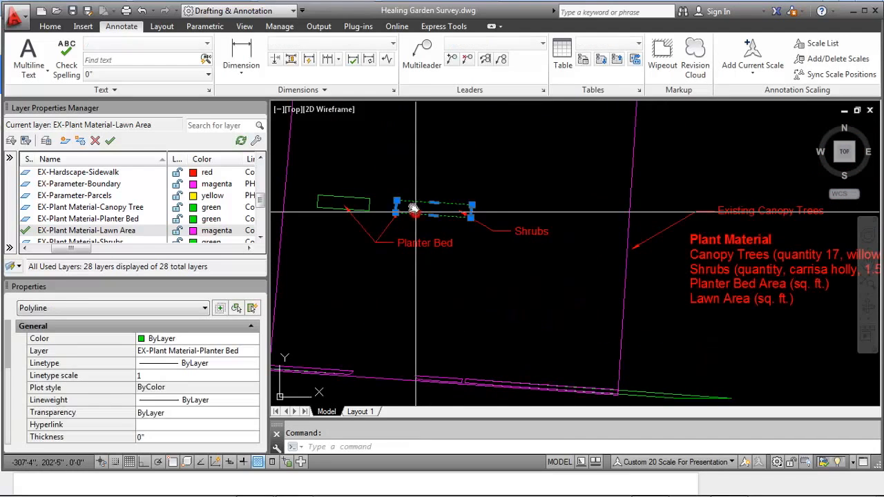
key(Escape)
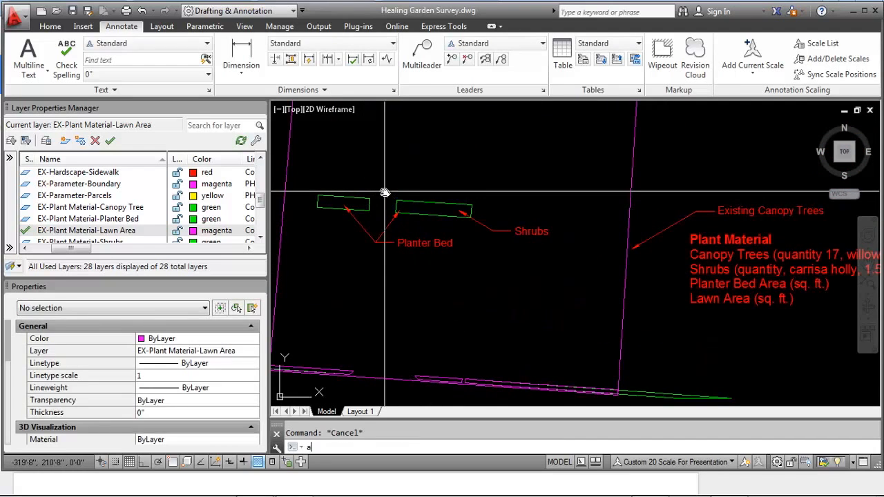
text(area)
key(Return)
text(a)
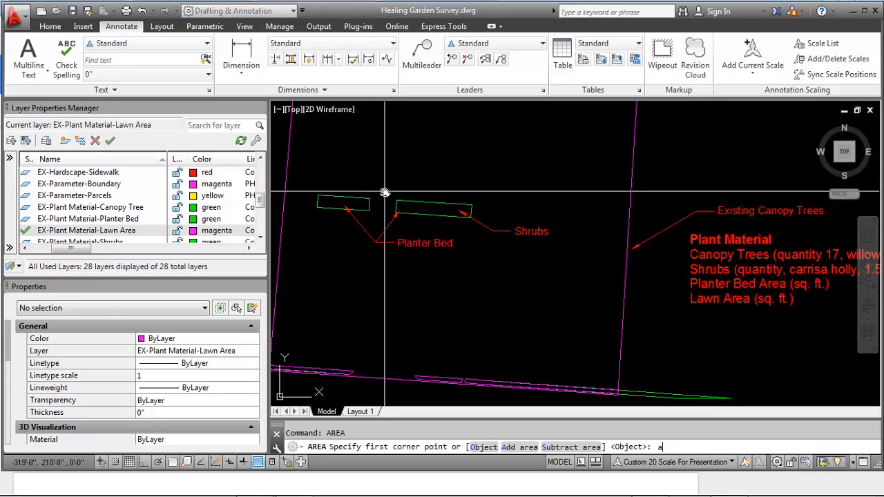
key(Return)
text(o)
key(Return)
click(396, 201)
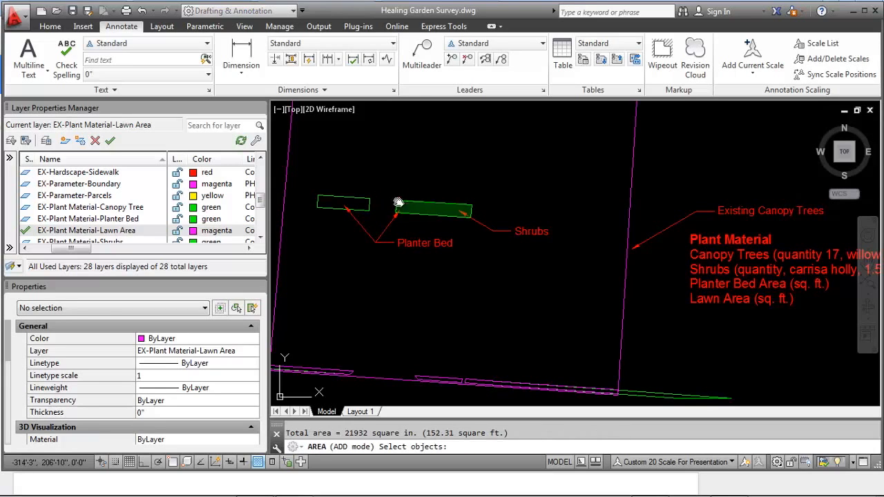
click(370, 199)
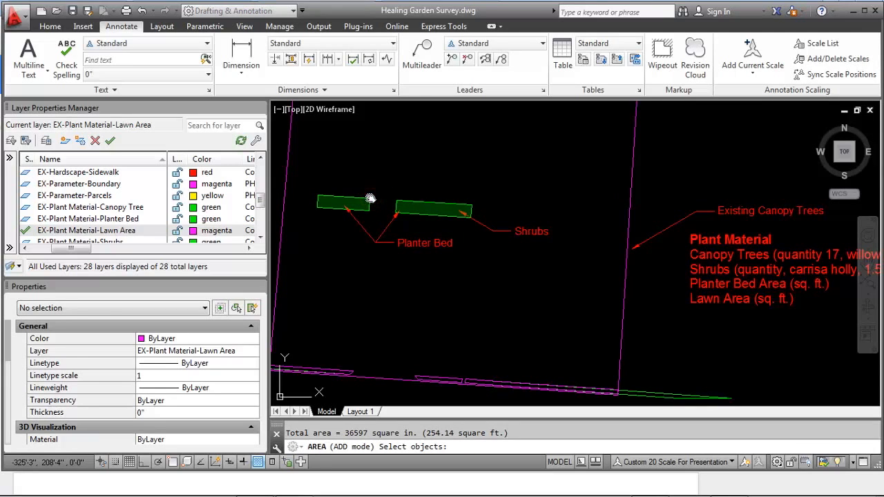
key(Escape)
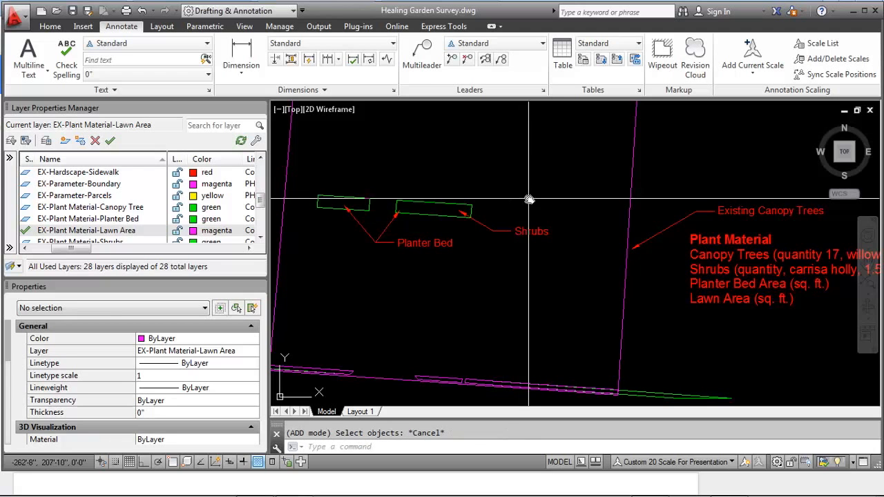
Step: Edit the planter bed line of the Plant Material note to read "Planter Bed Area = 254.14 (sq. ft.)"
middle_drag(530, 197, 361, 193)
click(587, 300)
double_click(611, 282)
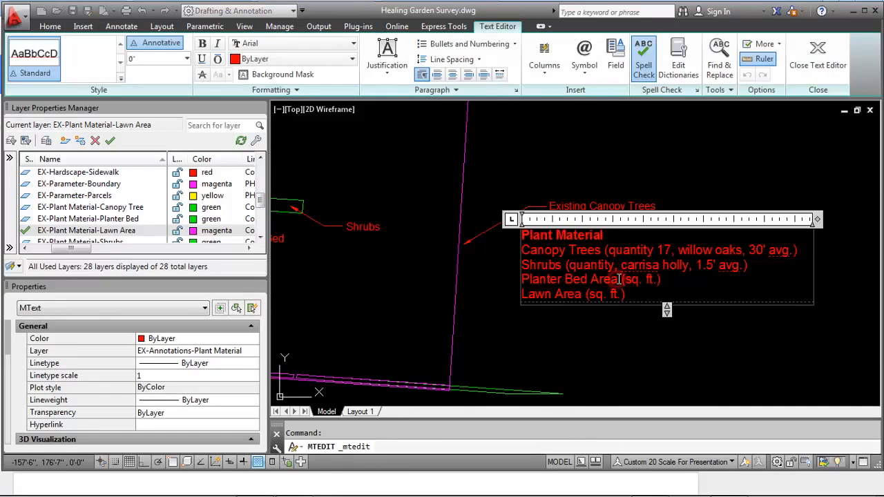
text(254.14)
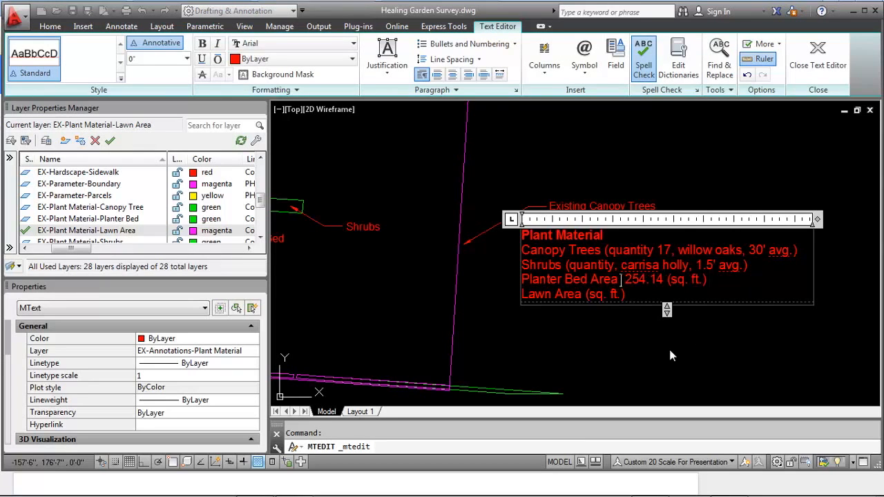
text( =)
click(537, 335)
Step: Turn on all layers in the drawing with the LAYON command
scroll(525, 329, down, 4)
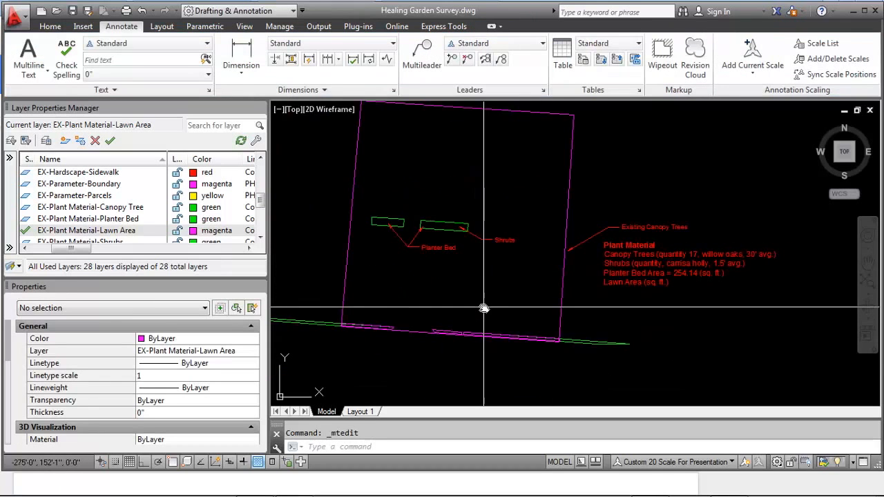
text(layon)
key(Return)
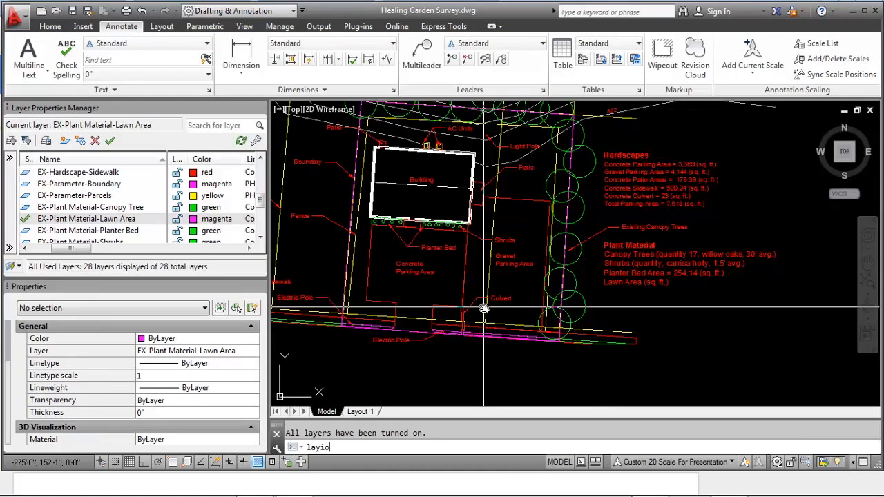
Step: Start isolating layers with LAYISO and select the building's roof line and wall objects
text(layiso)
key(Return)
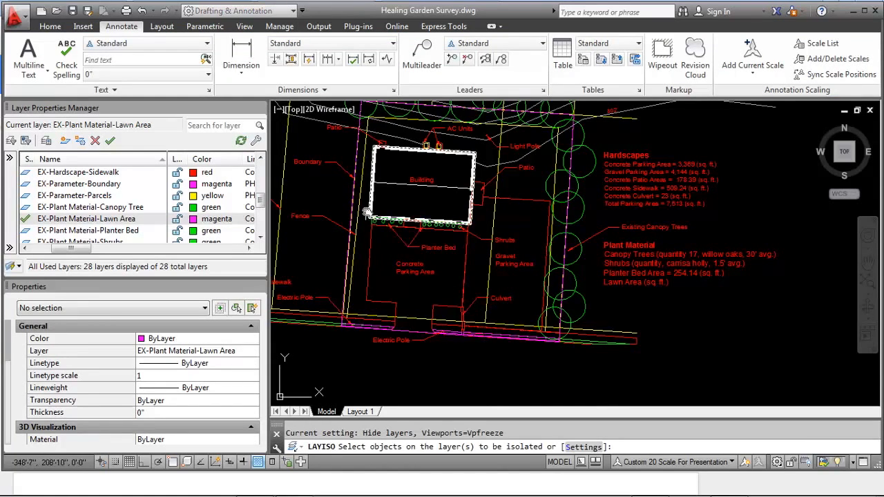
scroll(386, 194, up, 4)
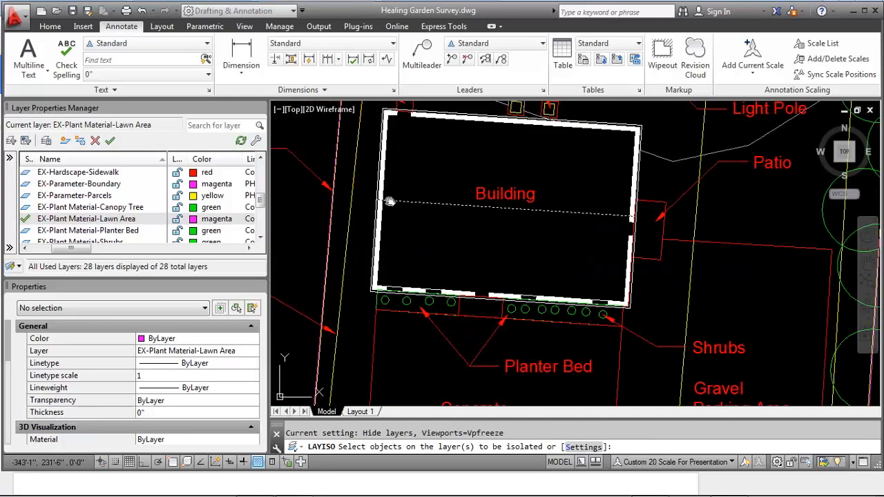
click(391, 201)
click(385, 202)
click(379, 223)
scroll(380, 232, up, 4)
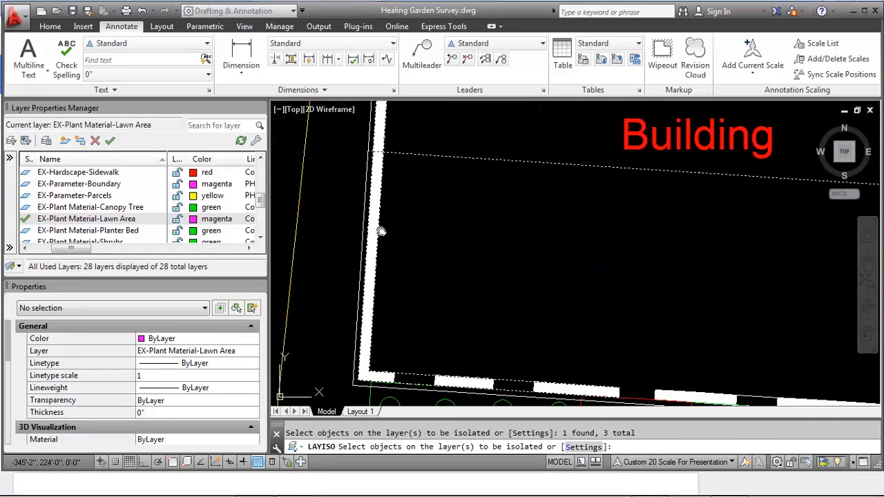
scroll(378, 230, down, 5)
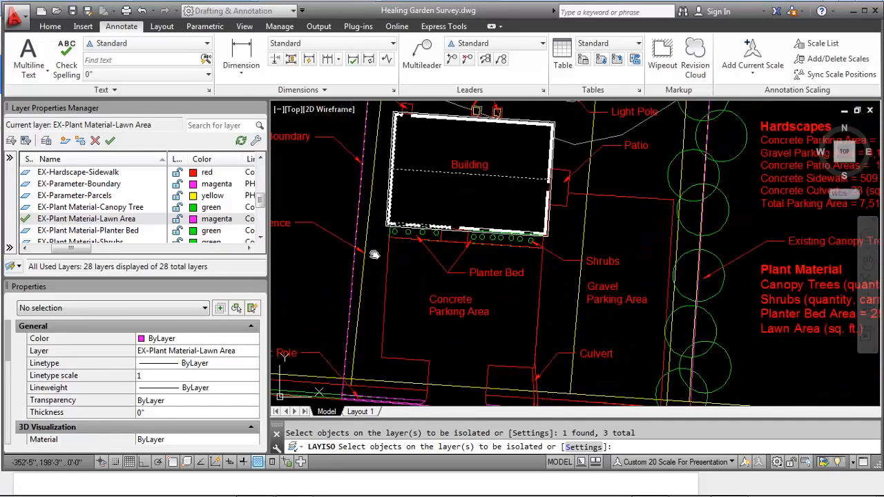
Step: Add the concrete parking outline, the planter bed outline and the gravel parking outline to the layer isolation selection
click(393, 233)
scroll(391, 223, up, 3)
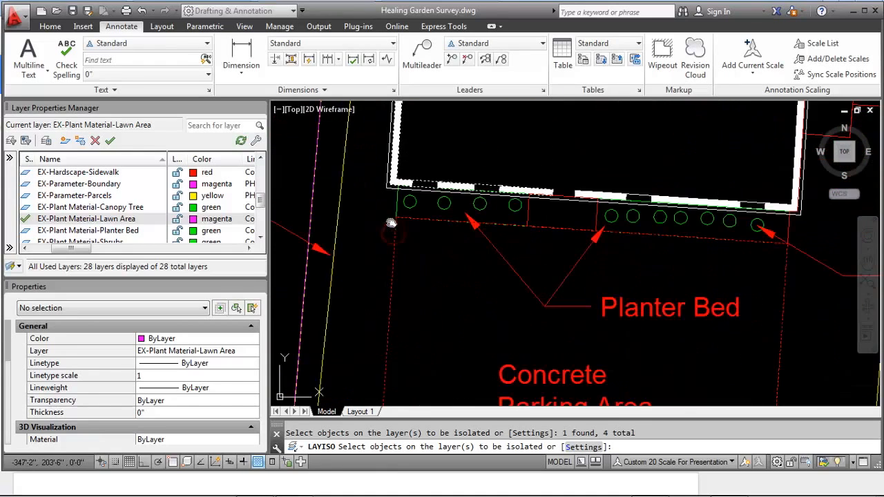
click(396, 201)
scroll(395, 201, down, 3)
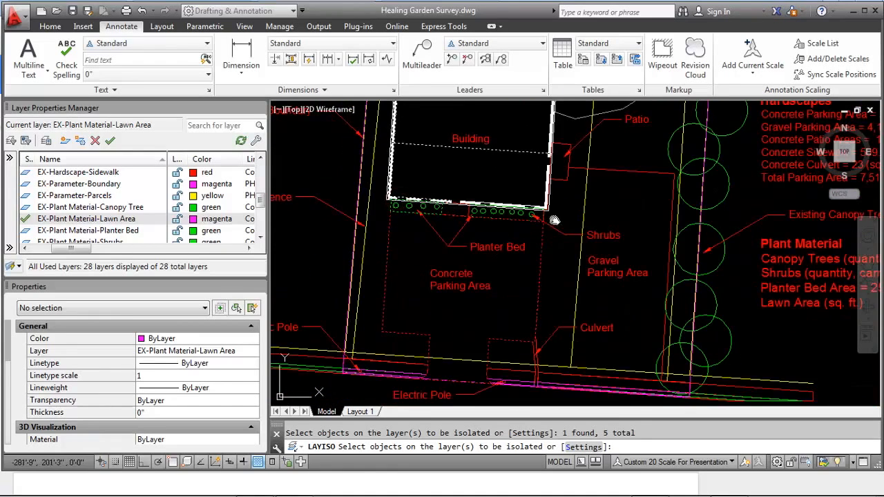
scroll(555, 220, down, 2)
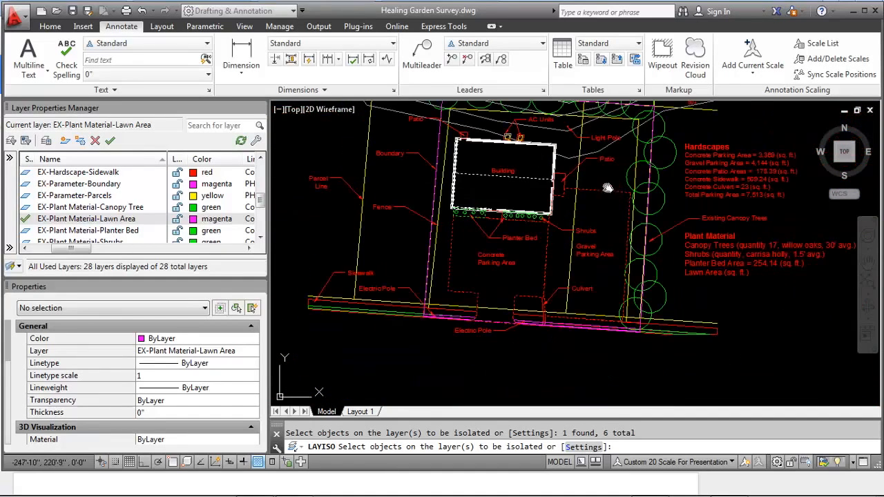
Step: Add the sidewalk near the lower electric pole and the magenta site boundary to the layer isolation selection
click(447, 194)
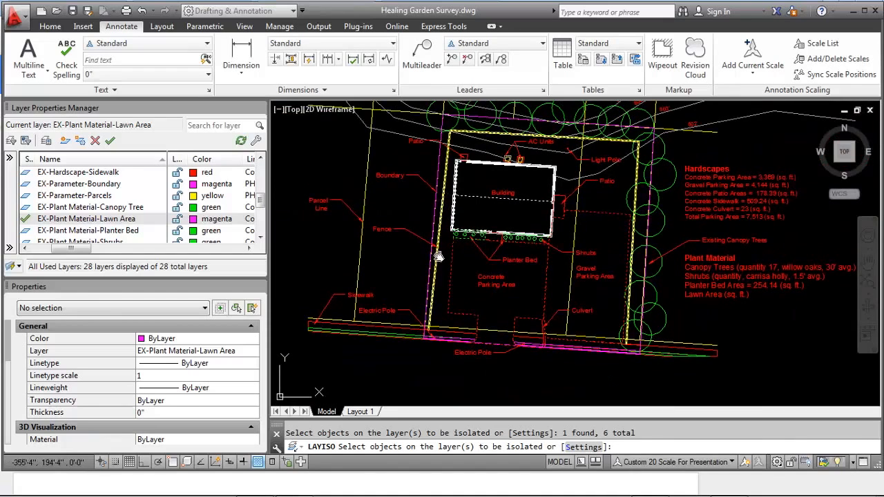
scroll(431, 330, up, 2)
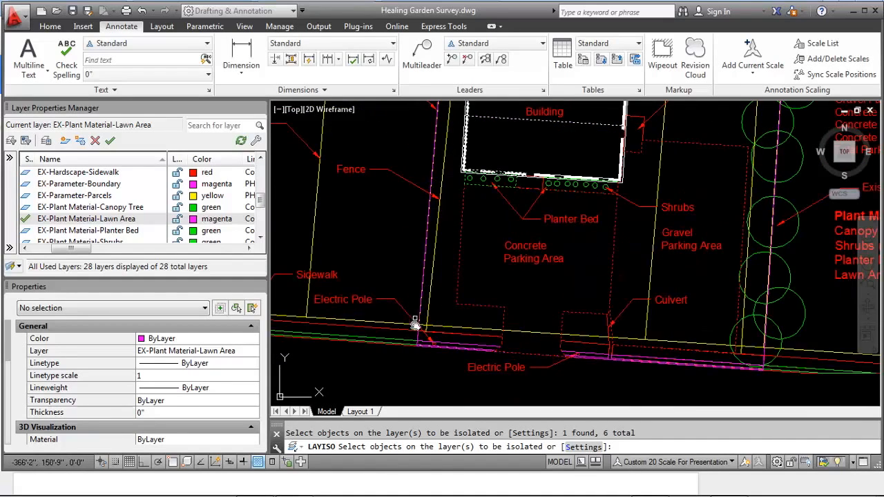
click(418, 336)
scroll(414, 336, up, 4)
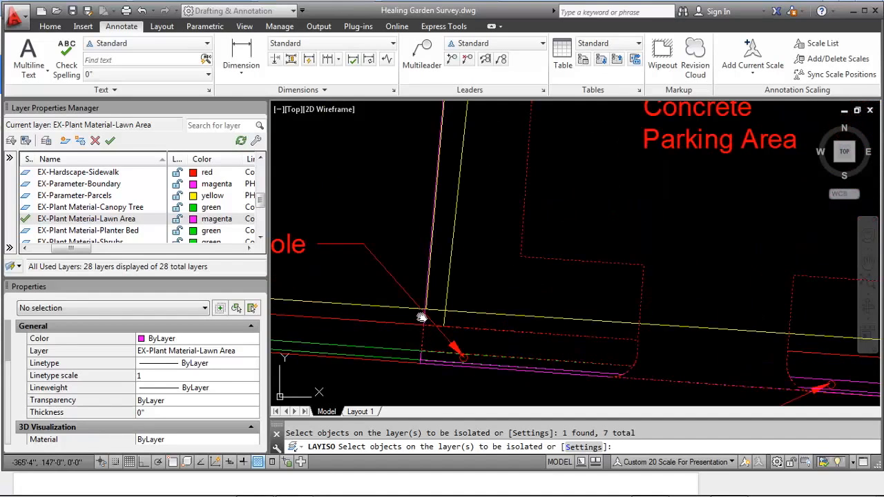
click(422, 317)
scroll(414, 319, down, 5)
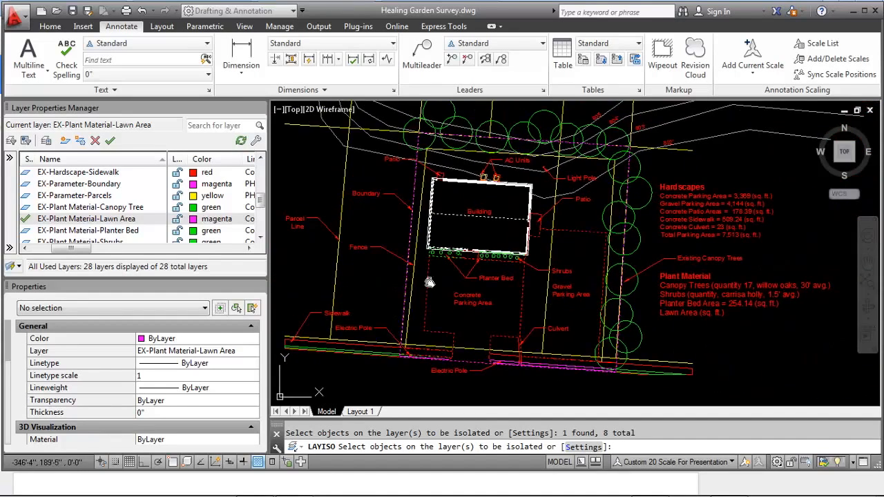
mouse_move(429, 283)
middle_down()
mouse_move(422, 320)
mouse_move(417, 289)
middle_up()
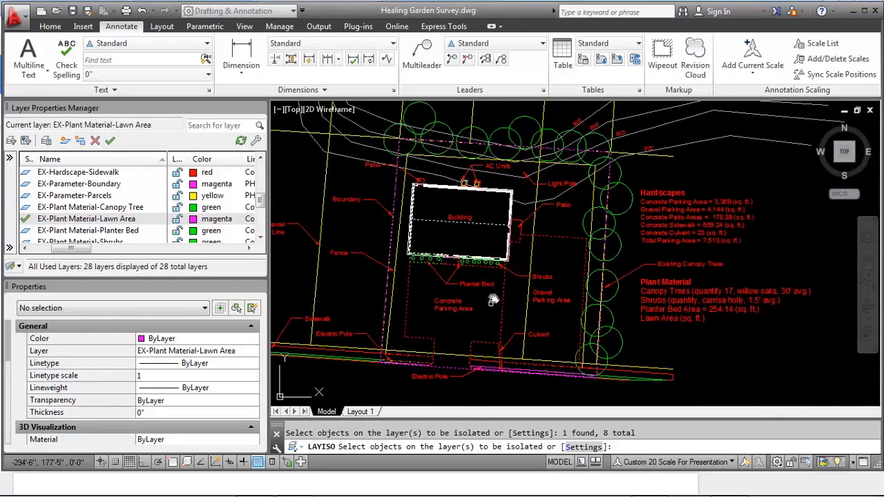
Step: Add the patio and both AC unit pads to the selection and isolate the layers of all selected objects
scroll(525, 231, up, 3)
click(512, 233)
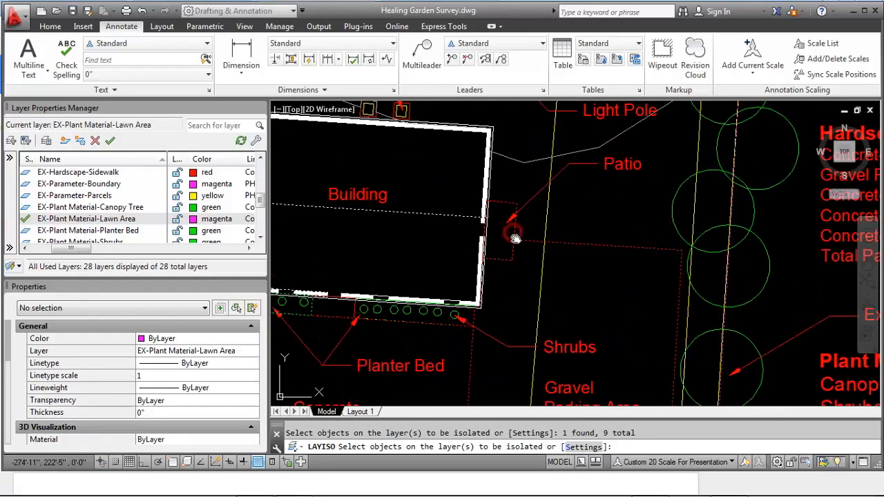
scroll(513, 235, down, 3)
scroll(469, 160, up, 7)
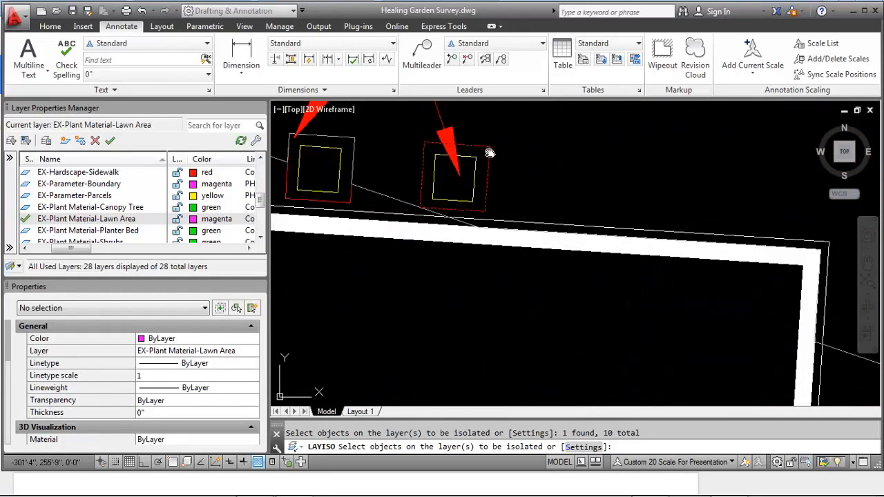
click(352, 185)
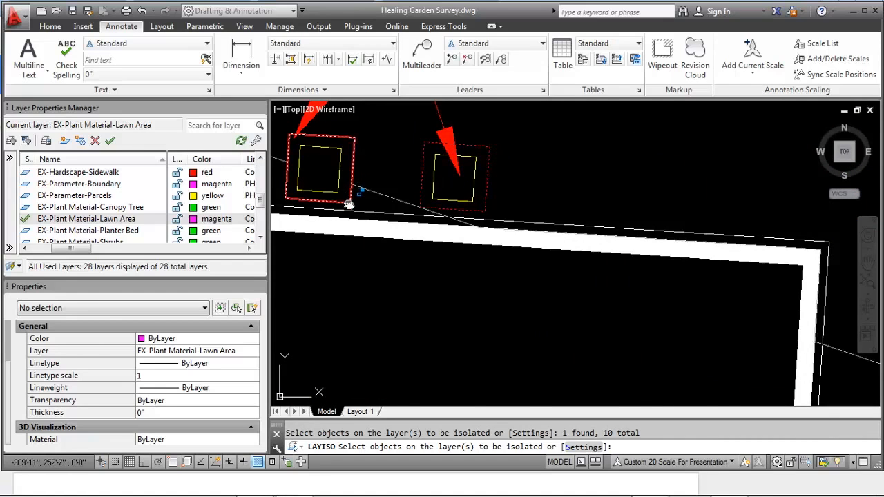
scroll(362, 198, down, 4)
key(Return)
scroll(513, 246, down, 4)
scroll(487, 224, up, 3)
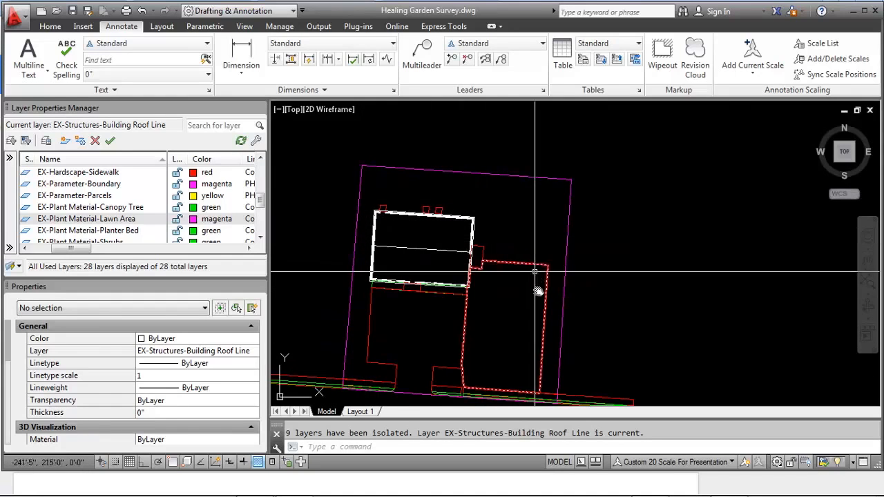
Step: Make EX-Plant Material-Lawn Area the current layer, keeping the existing current layer on, and open the lawn layer's color selection
double_click(77, 224)
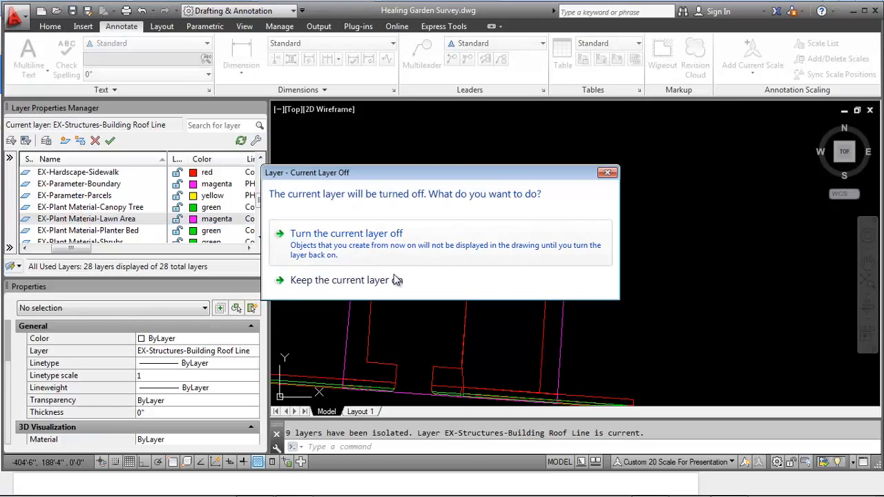
click(392, 281)
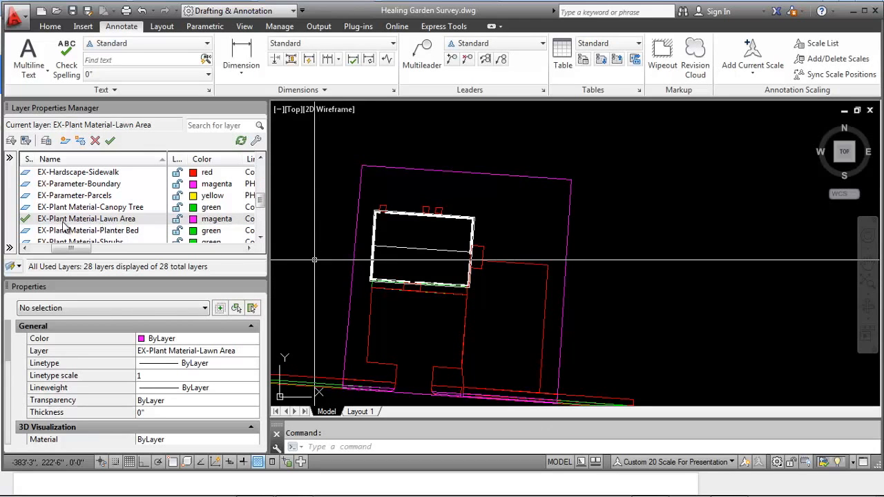
click(195, 219)
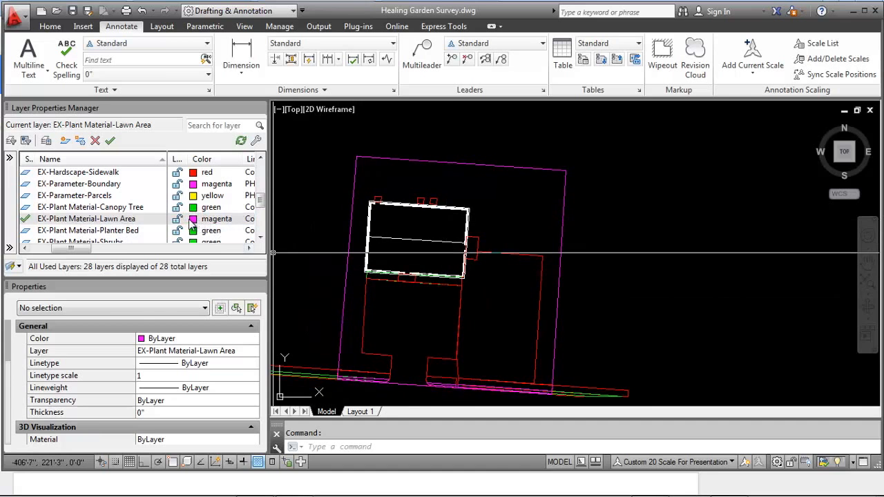
click(193, 220)
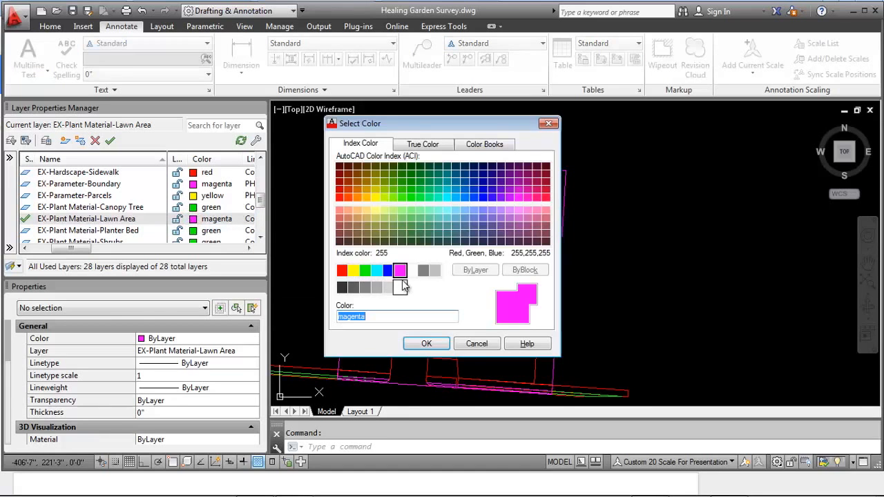
Step: Set the EX-Plant Material-Lawn Area layer's color to cyan and create boundary polylines around the lawn surrounding the building
click(377, 271)
click(414, 341)
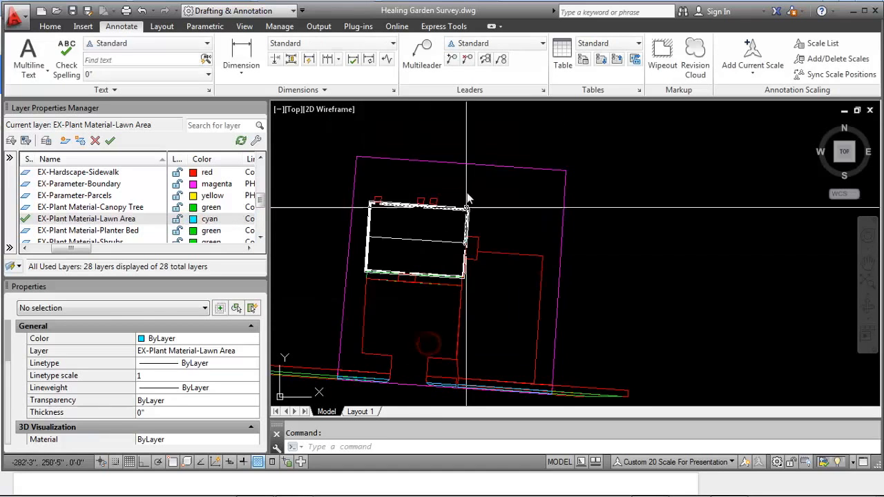
text(BPOly)
key(Return)
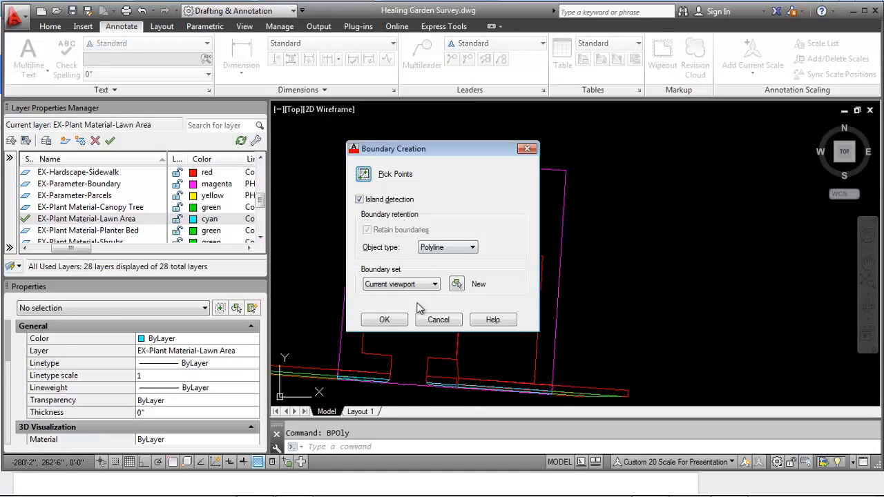
click(390, 320)
click(416, 178)
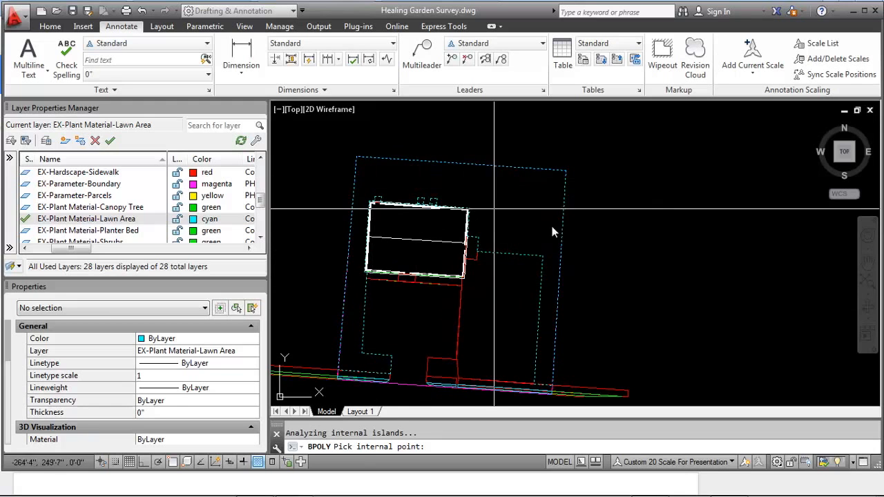
middle_drag(394, 337, 399, 268)
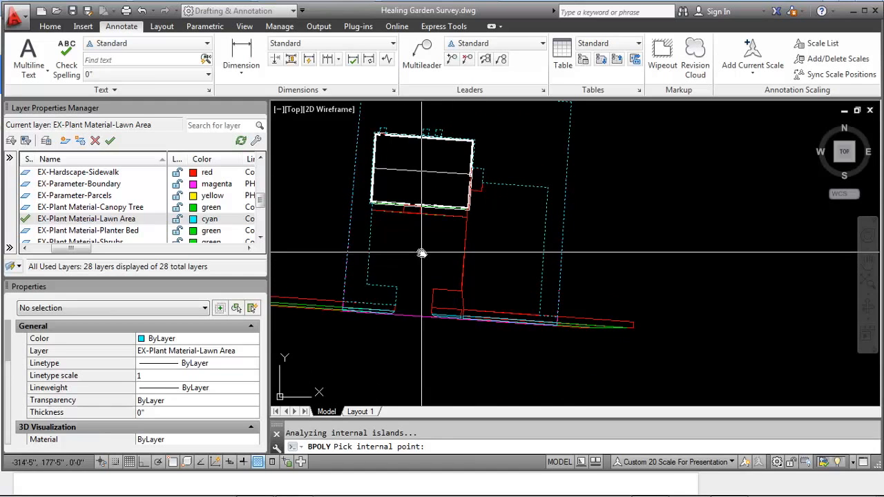
key(Return)
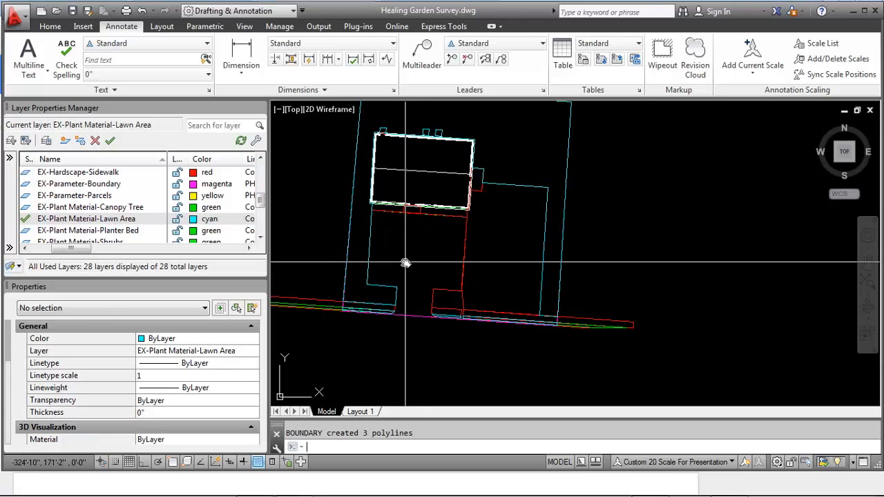
scroll(384, 271, up, 2)
scroll(406, 270, down, 2)
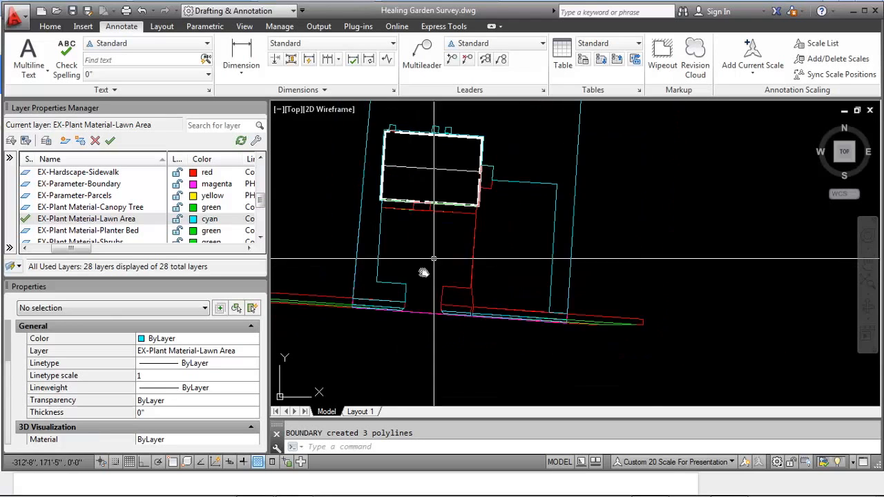
middle_drag(490, 239, 473, 252)
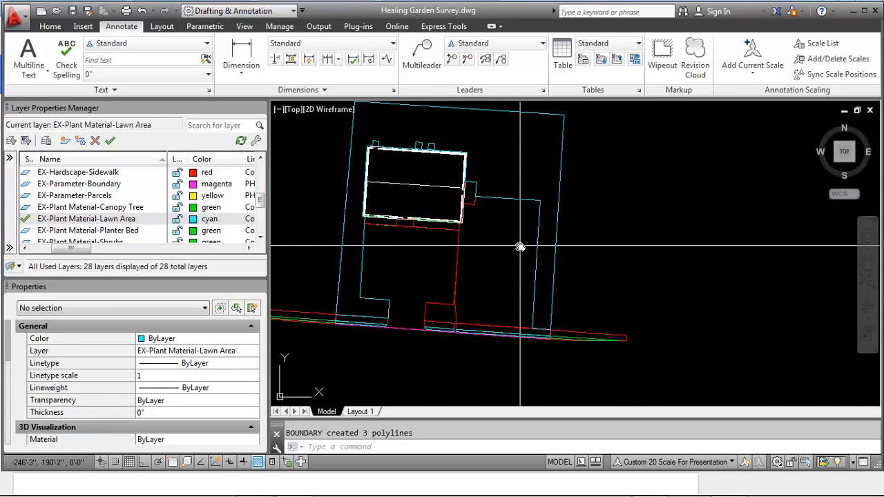
Step: Turn on the EX-Annotations-Plant Material layer
drag(263, 202, 260, 170)
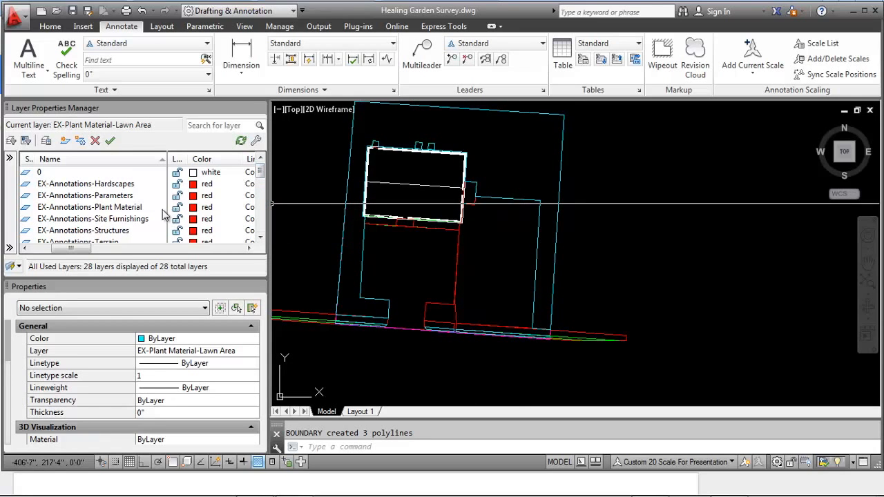
drag(72, 247, 51, 247)
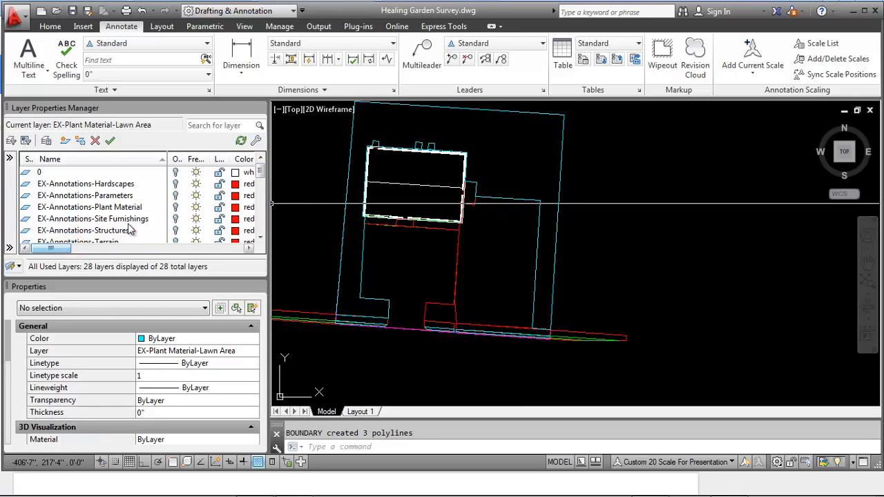
click(175, 207)
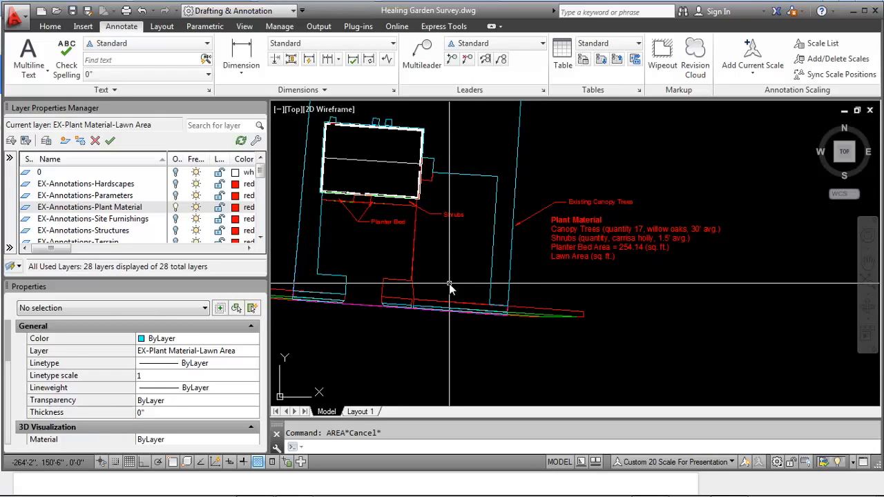
Step: Isolate the plant material annotation and lawn area layers by selecting the Plant Material note and a lawn boundary
text(LAYISo)
key(Return)
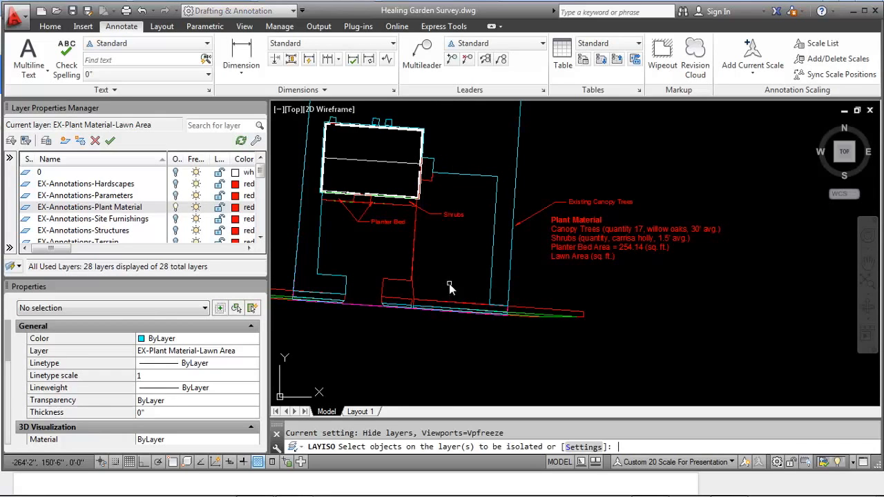
click(553, 250)
click(495, 237)
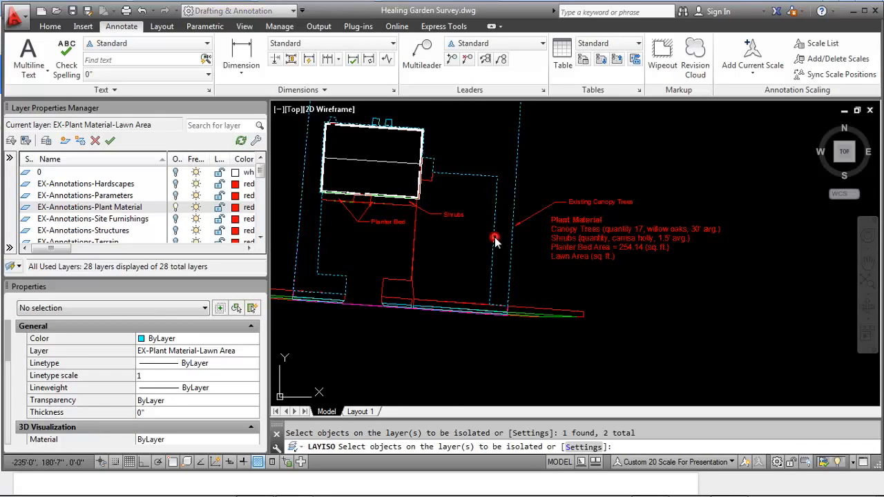
key(Return)
middle_drag(446, 258, 444, 288)
middle_drag(440, 207, 443, 237)
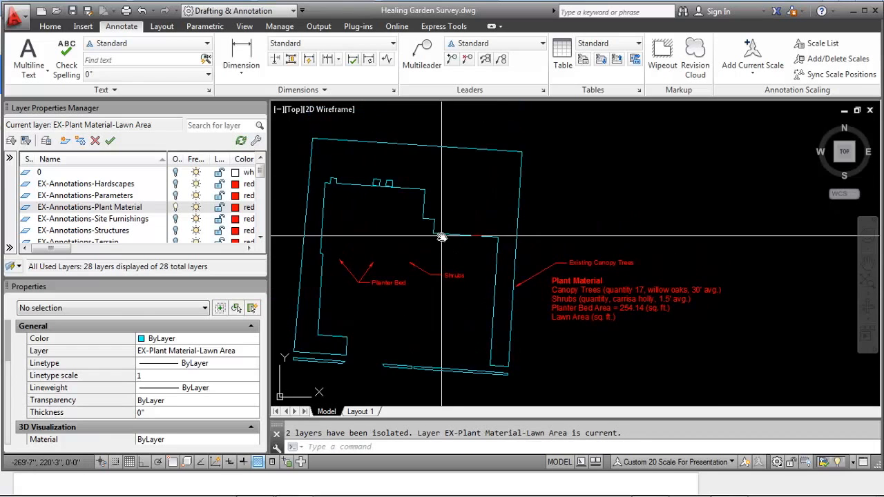
Step: Start an additive area measurement by object and include the large lawn polyline around the building
text(area)
key(Return)
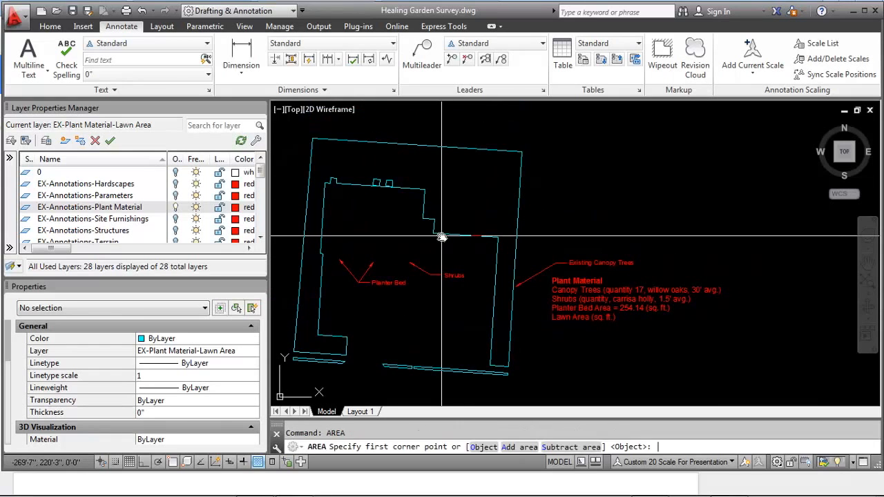
text(ad)
key(Return)
text(o)
key(Return)
click(441, 237)
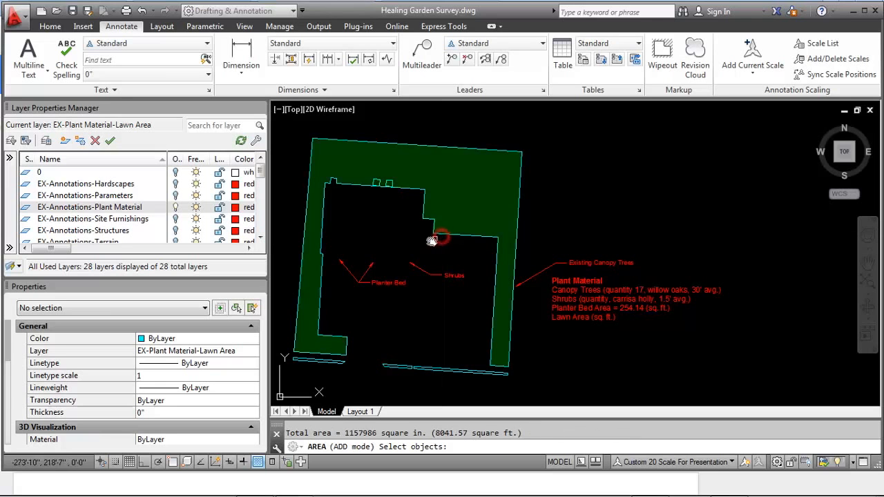
Step: Add the three narrow lawn strips along the street to the running area measurement
middle_drag(440, 237, 440, 194)
scroll(337, 323, up, 2)
click(337, 316)
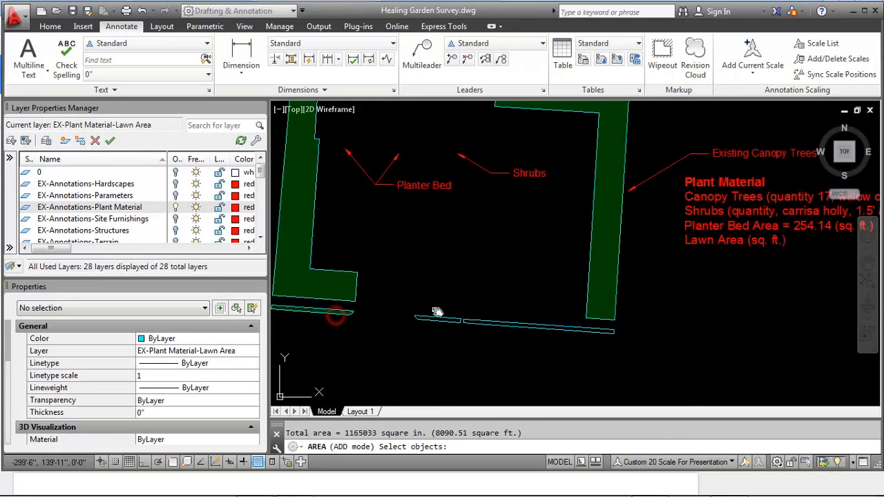
click(456, 319)
click(480, 324)
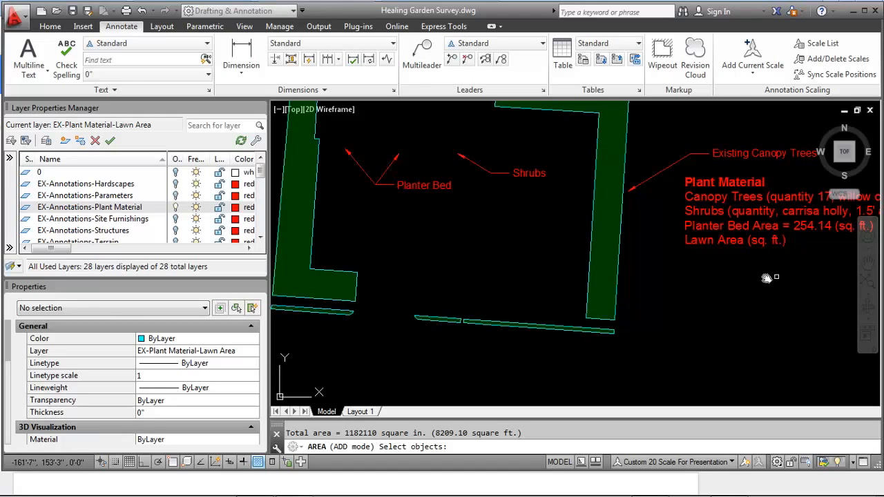
middle_drag(767, 278, 655, 292)
key(Escape)
Step: Complete the last line of the Plant Material note to read "Lawn Area = 8,209.10 (sq. ft.)"
double_click(632, 257)
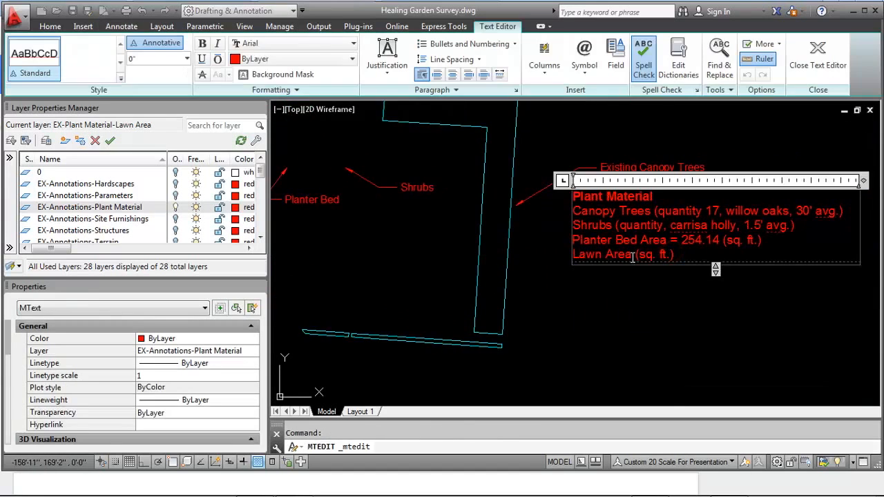
text(8209.10 )
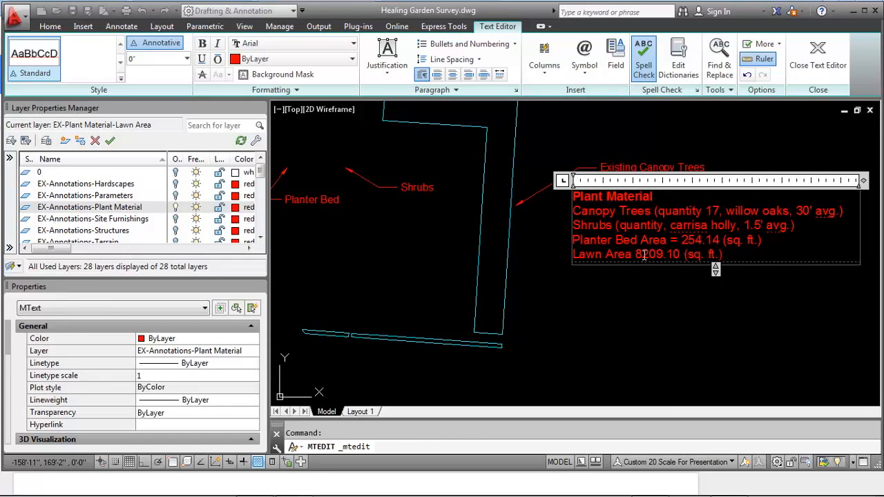
text(,)
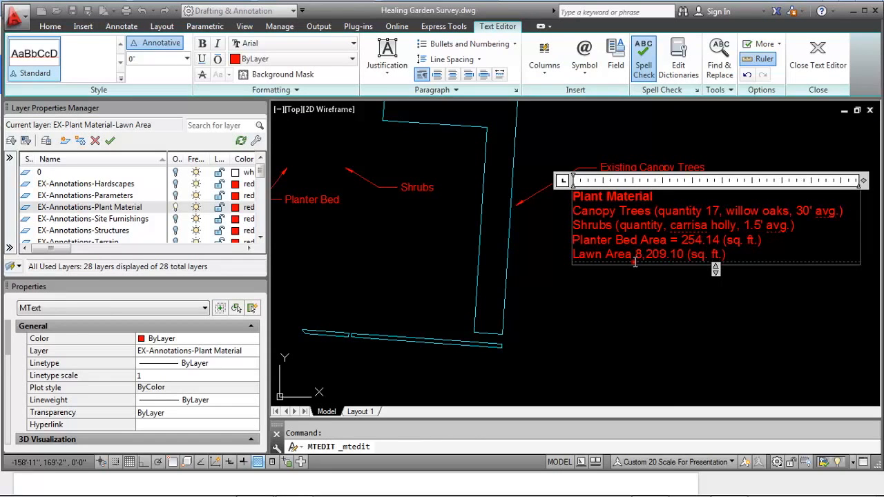
text(=)
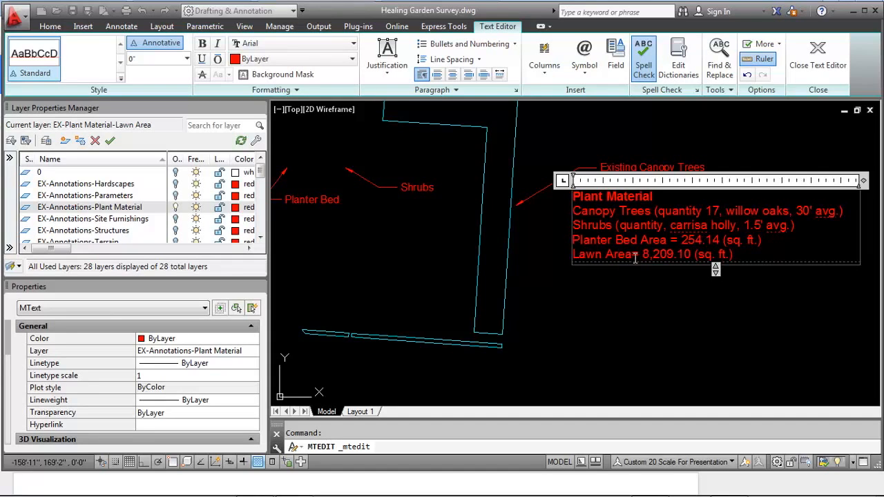
click(643, 328)
Step: Turn all drawing layers back on
middle_drag(619, 304, 451, 289)
scroll(545, 263, down, 5)
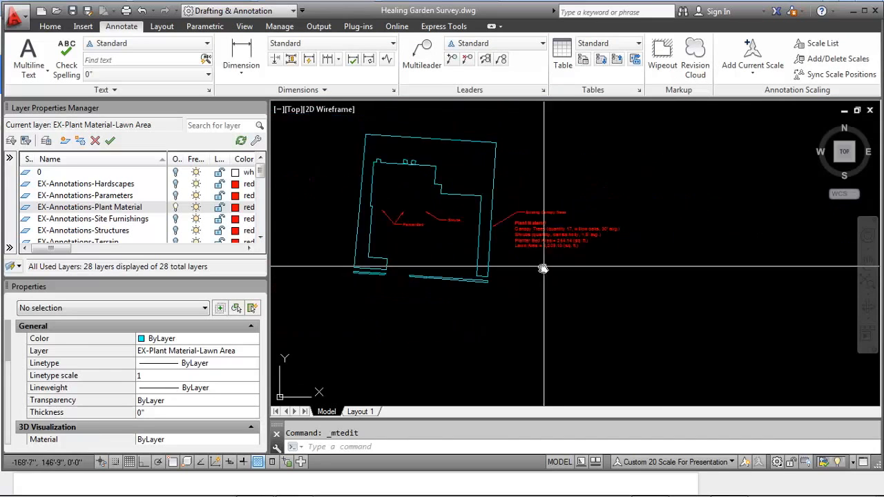
text(layon)
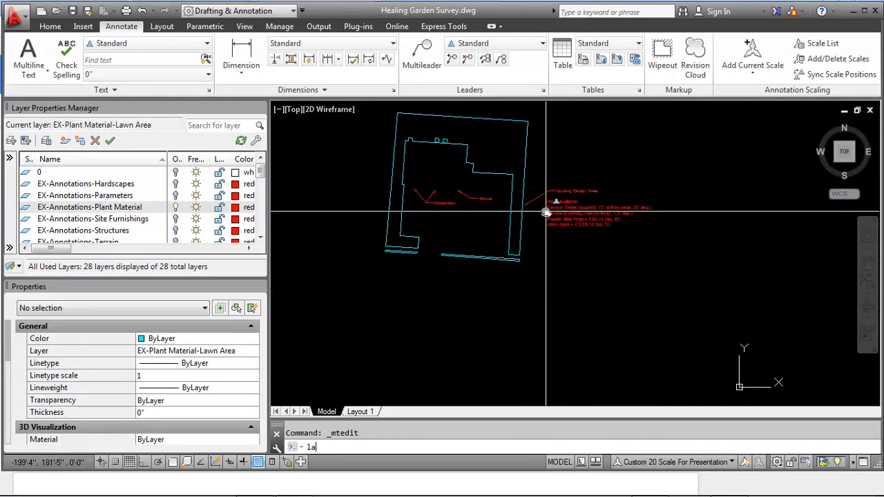
key(Return)
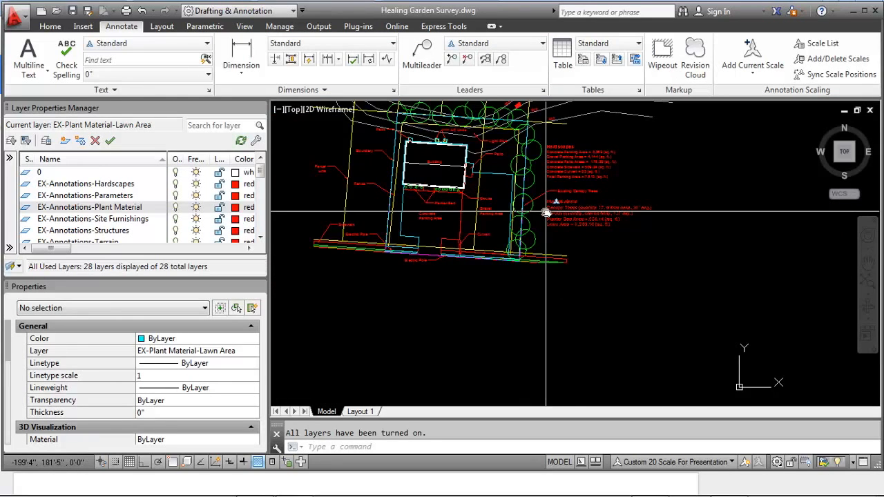
mouse_move(570, 256)
middle_down()
mouse_move(551, 260)
mouse_move(588, 264)
middle_up()
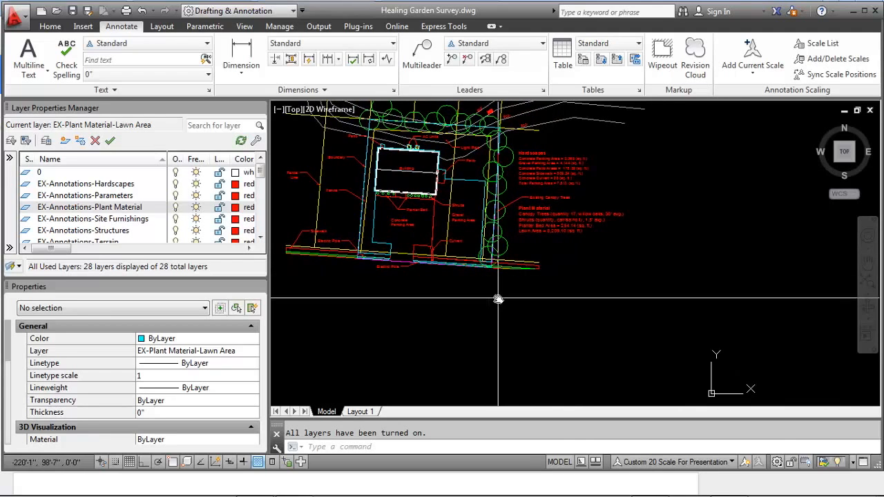
middle_drag(464, 327, 467, 312)
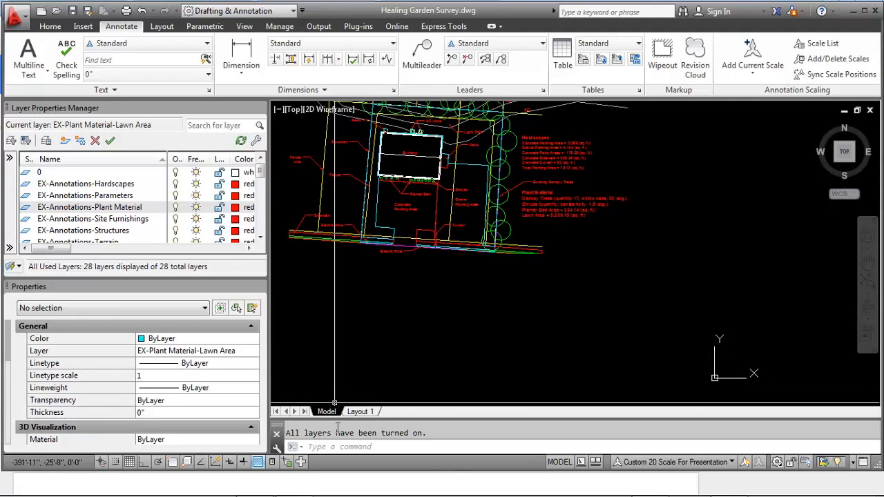
right_click(342, 456)
click(519, 318)
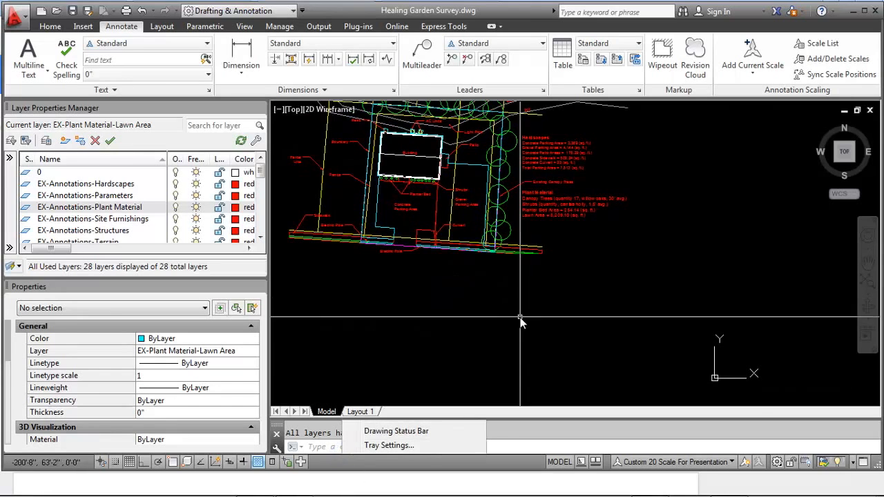
click(487, 351)
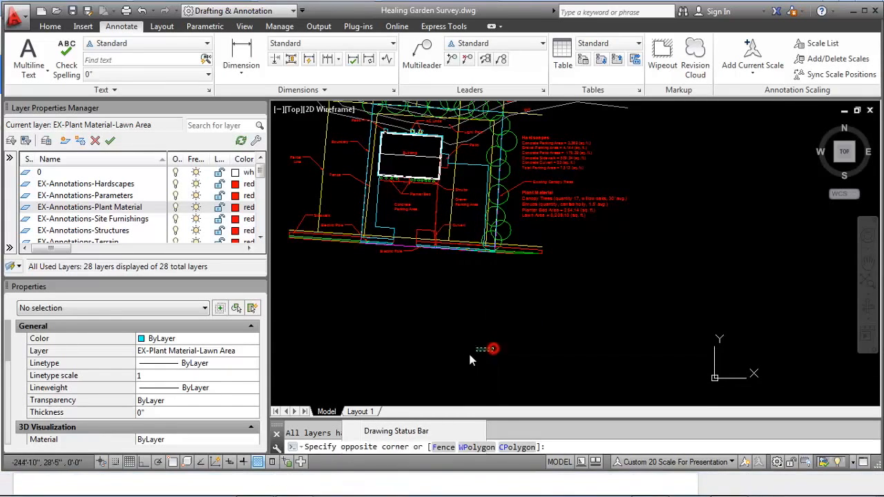
key(Escape)
Step: Switch to the Site Inventory Diagrams document in the browser and copy the Structures heading with its building and fence items
click(648, 486)
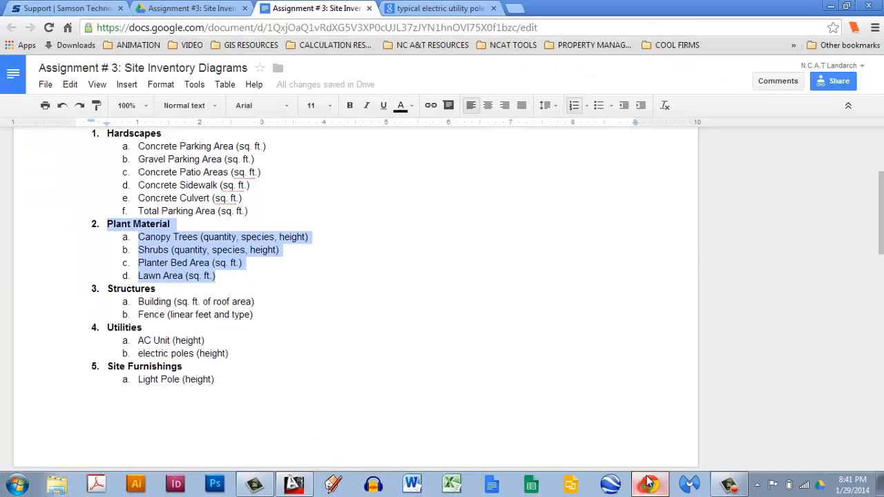
click(314, 317)
click(290, 315)
drag(252, 315, 109, 292)
key(ctrl+c)
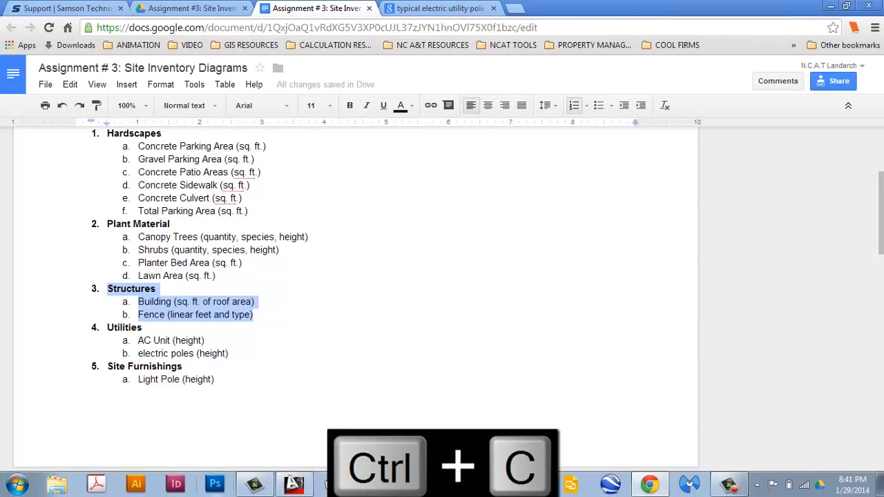
Step: Return to AutoCAD and place a copy of the Plant Material note in the empty space below and right of the original
click(294, 485)
scroll(460, 324, up, 5)
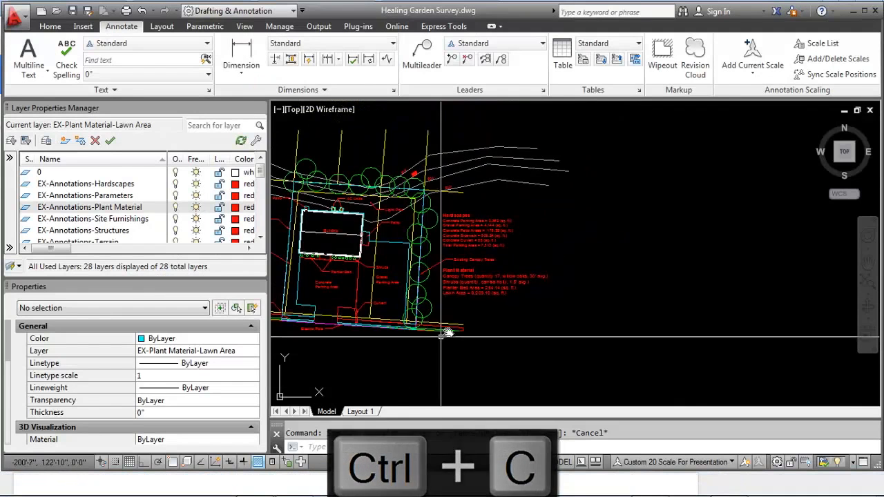
text(copy)
key(Return)
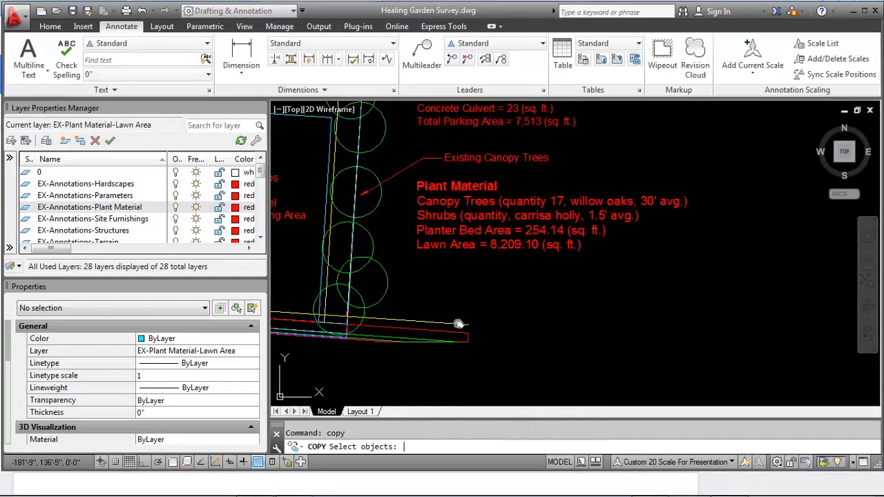
click(456, 213)
key(Return)
click(456, 210)
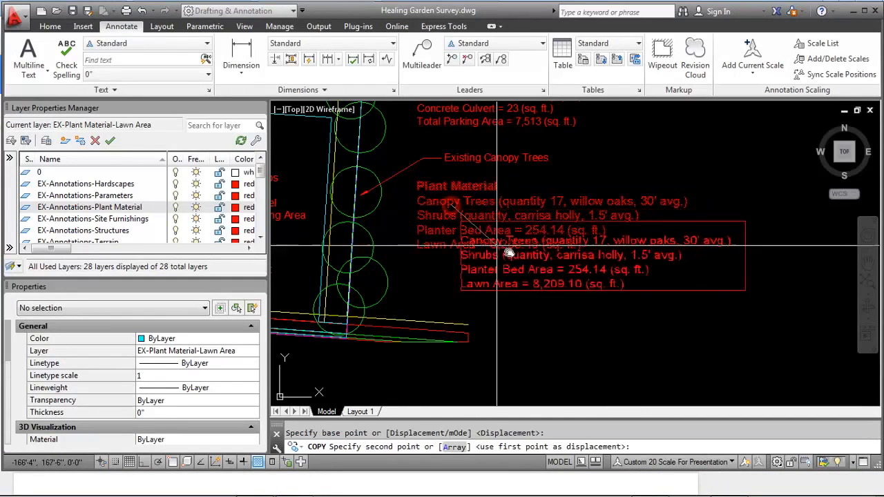
scroll(475, 235, down, 2)
key(Escape)
Step: Replace the item lines in the copied Plant Material note with the copied Structures text and make the Structures heading bold
double_click(503, 275)
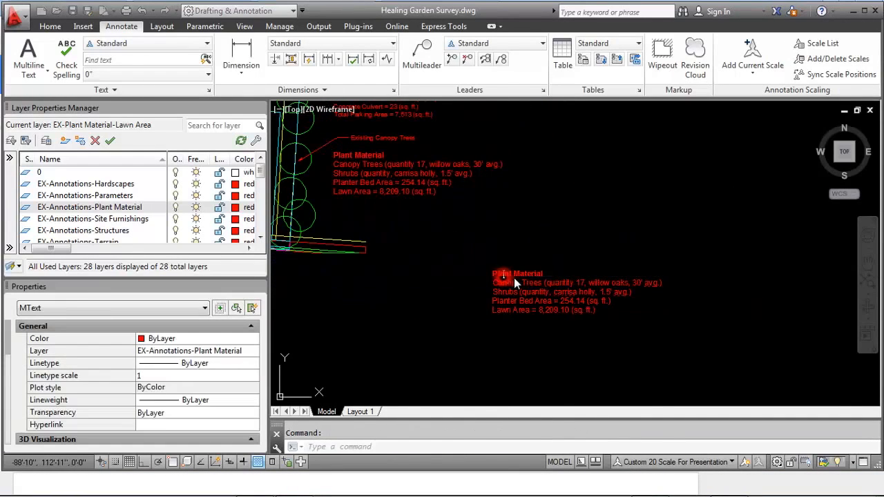
drag(607, 315, 486, 284)
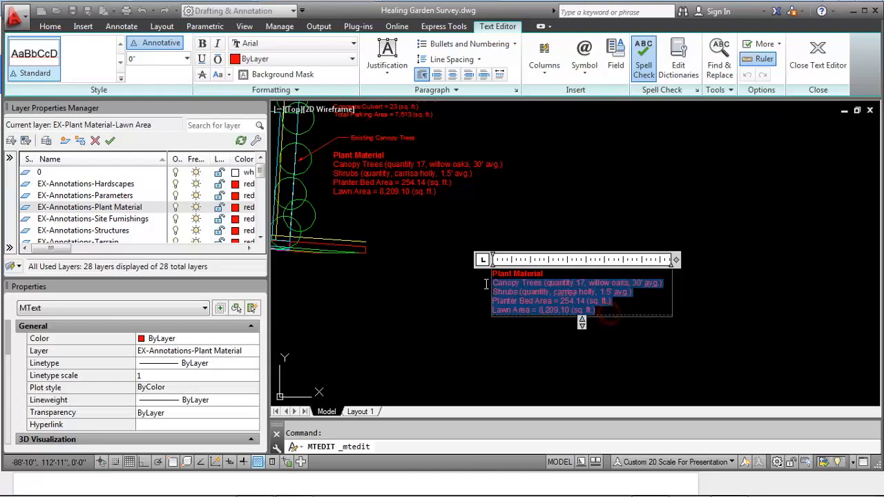
key(ctrl+v)
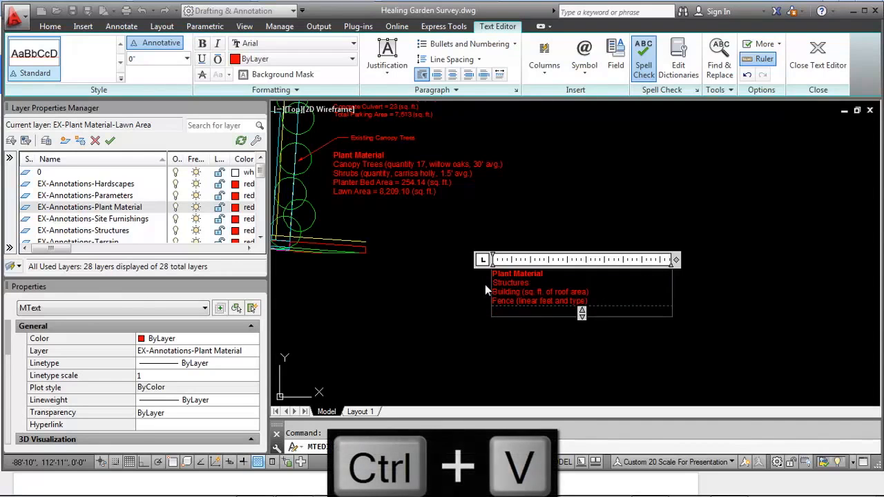
drag(534, 283, 476, 279)
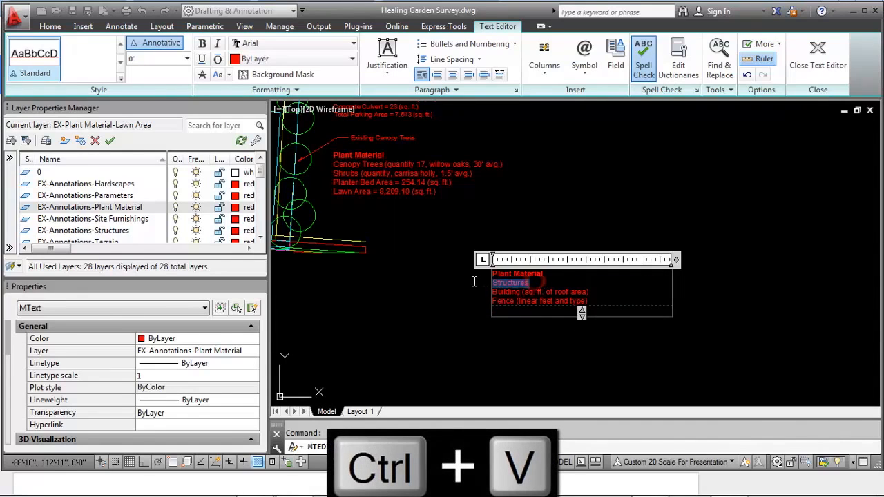
click(148, 61)
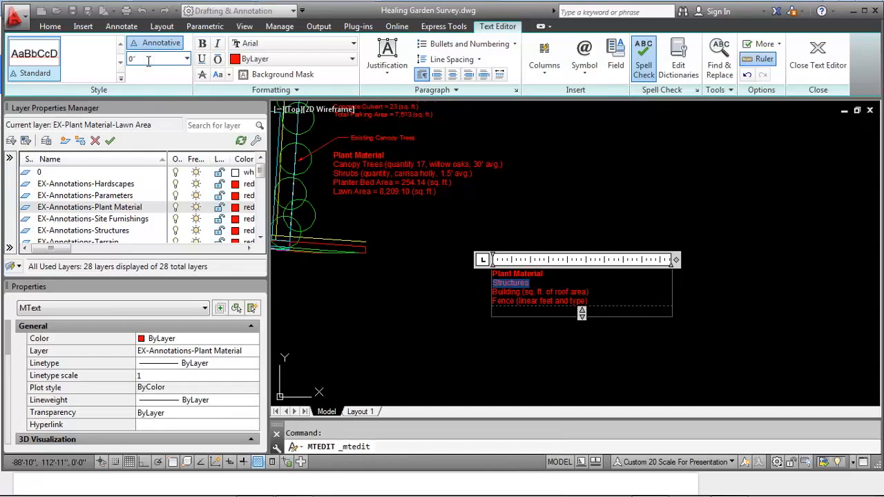
click(201, 43)
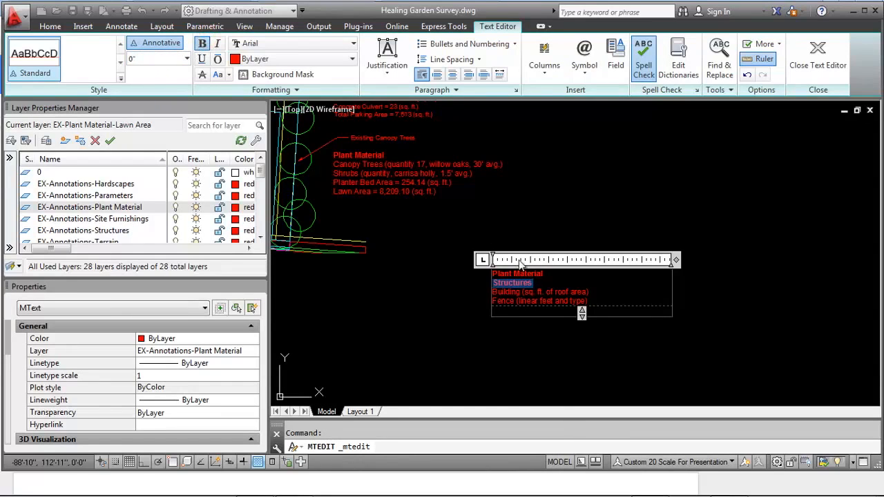
Step: Delete the leftover Plant Material heading from the copied note so it starts with Structures, and finish editing the text
click(551, 276)
drag(551, 273, 448, 281)
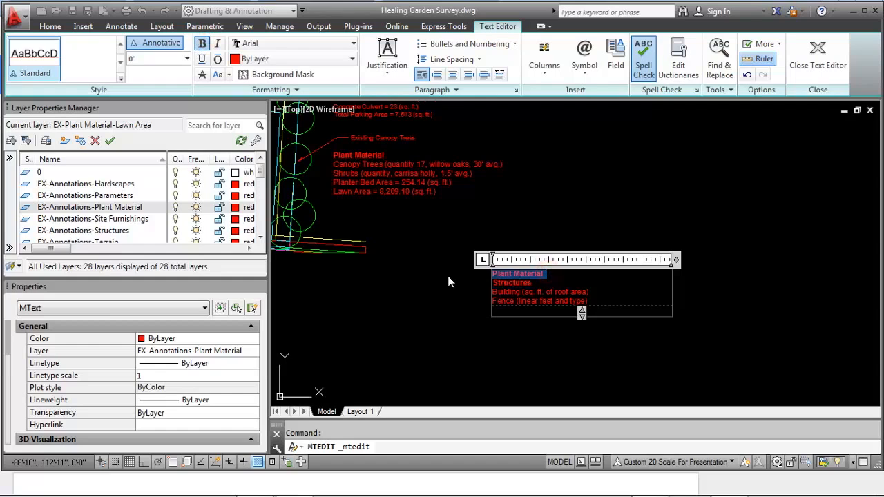
key(Delete)
key(Delete)
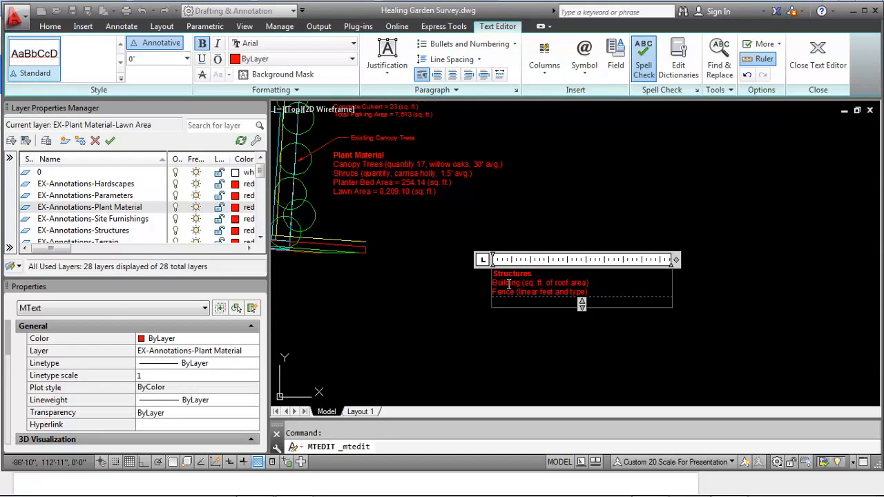
click(527, 339)
Step: Move the Structures note up and left, closer beneath the original Plant Material note
scroll(528, 340, up, 5)
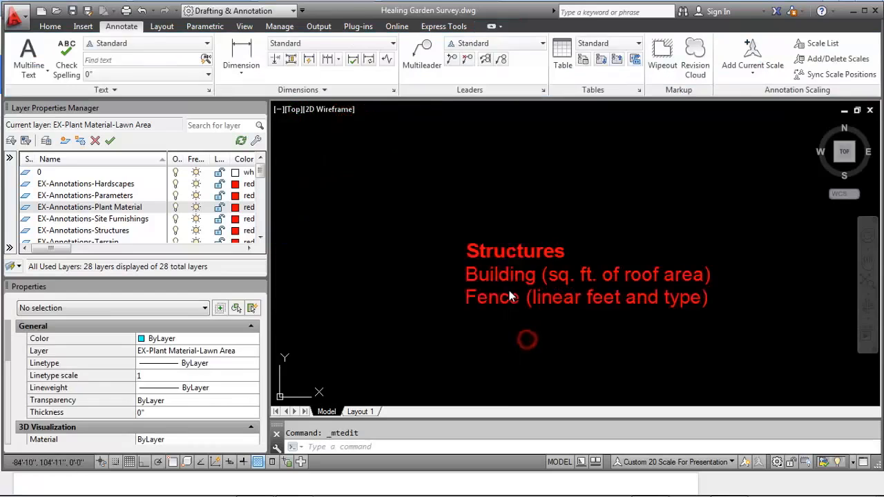
click(476, 269)
scroll(434, 293, down, 3)
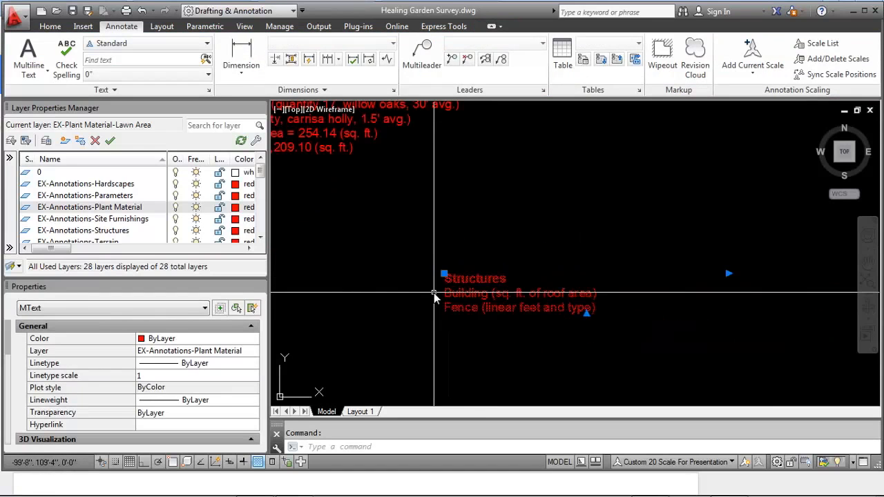
key(Escape)
scroll(512, 269, down, 3)
text(m)
key(Return)
scroll(534, 294, up, 6)
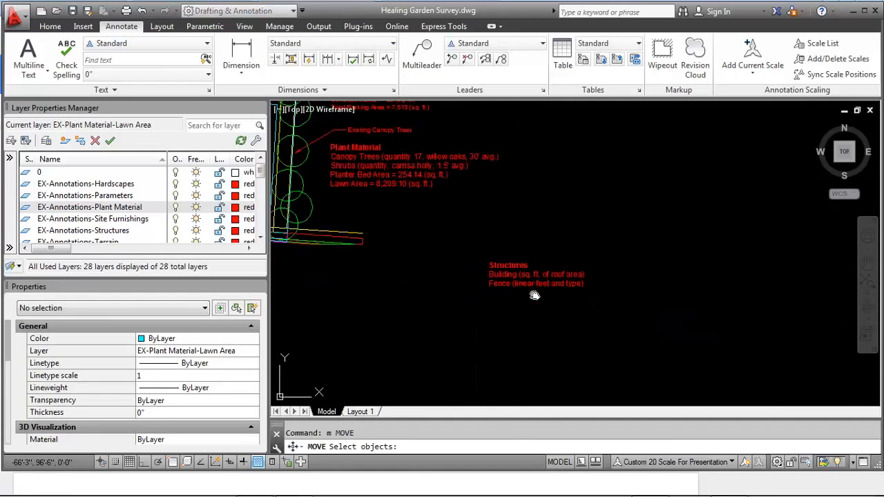
click(535, 309)
click(467, 228)
key(Return)
click(466, 230)
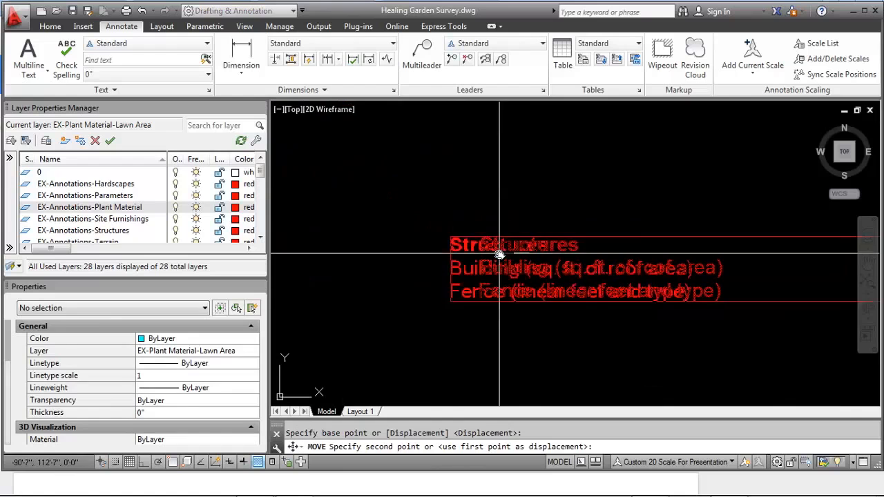
scroll(460, 256, down, 2)
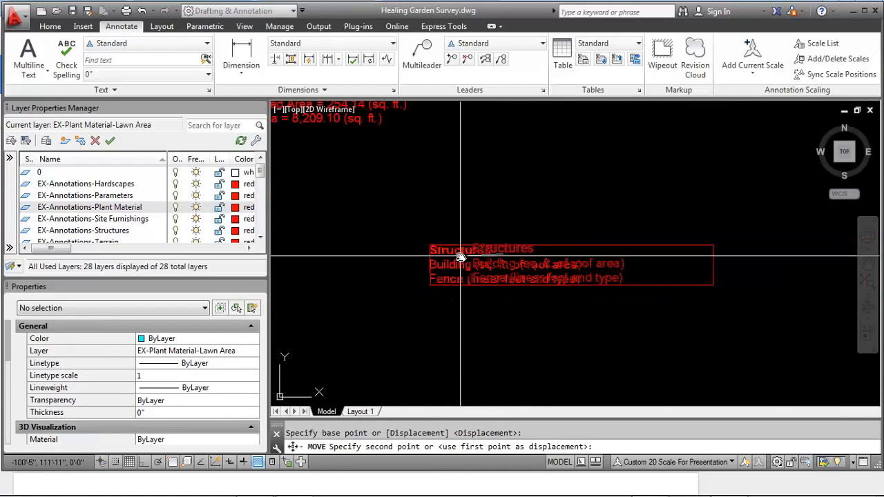
middle_drag(456, 267, 602, 275)
click(519, 203)
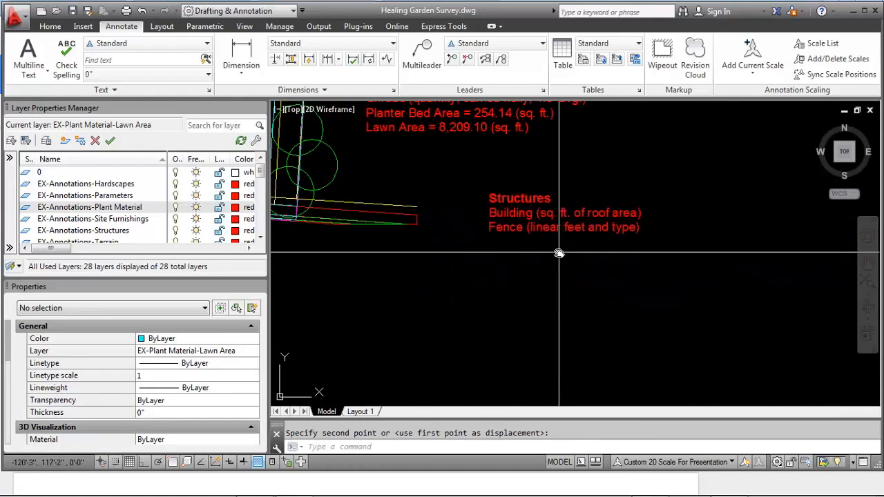
scroll(513, 263, down, 2)
middle_drag(514, 263, 568, 306)
scroll(555, 298, down, 2)
text(LAY)
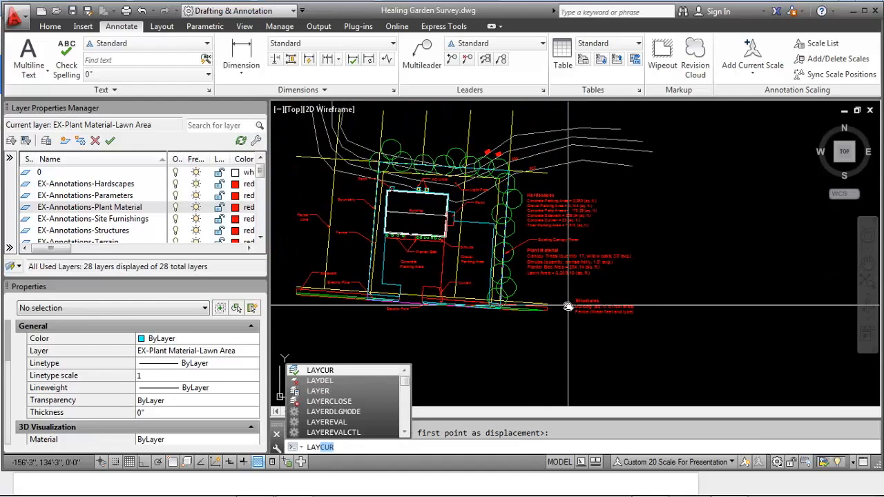
key(BackSpace)
key(BackSpace)
key(BackSpace)
Step: Change the Structures note's layer to EX-Annotations-Structures and deselect the note
click(572, 306)
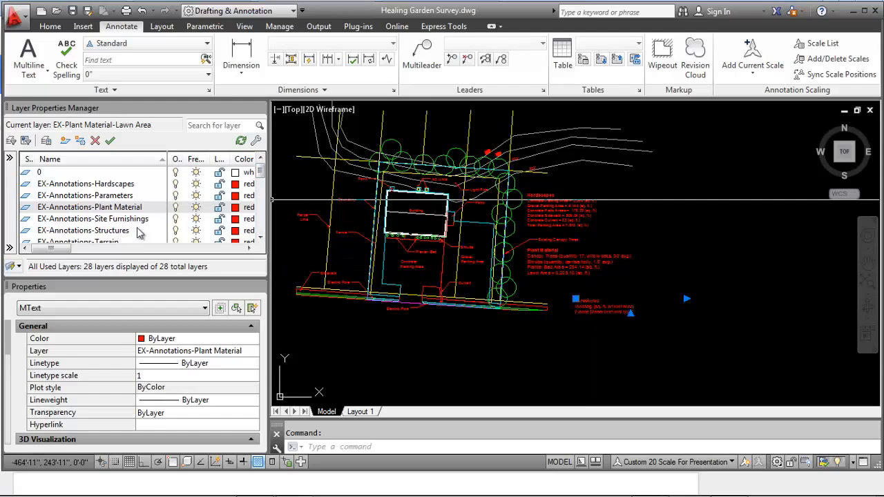
click(245, 351)
click(255, 350)
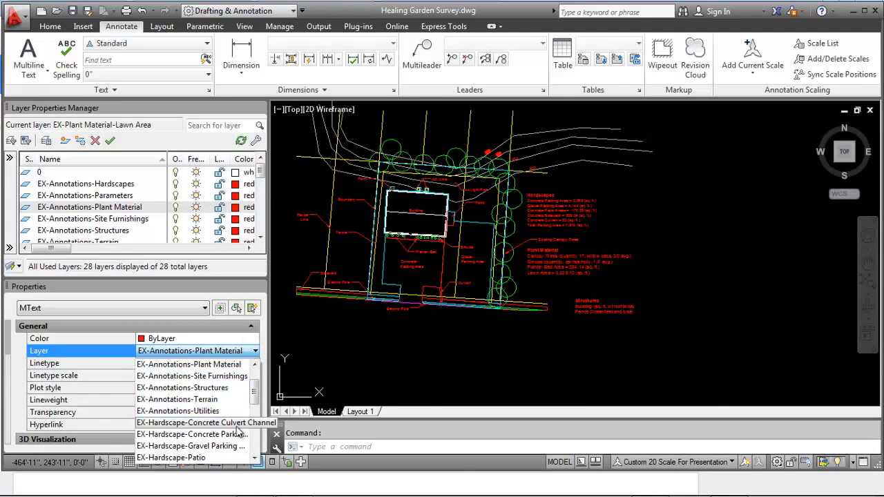
click(222, 387)
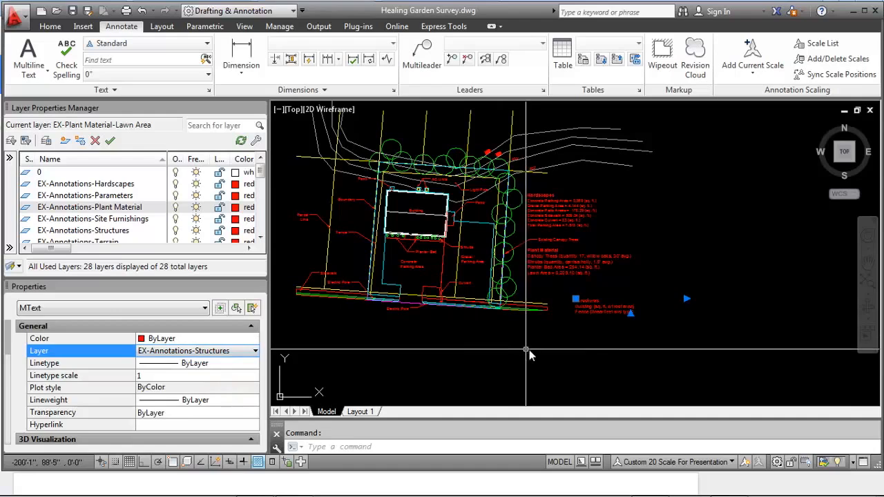
key(Escape)
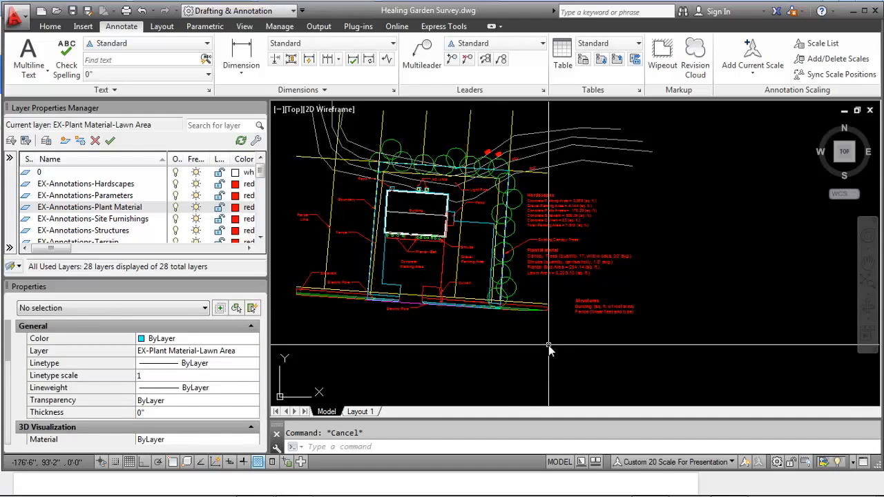
Step: Isolate the layers of the Structures note, the building roof line and the fence, and regenerate the drawing
text(lay)
key(Return)
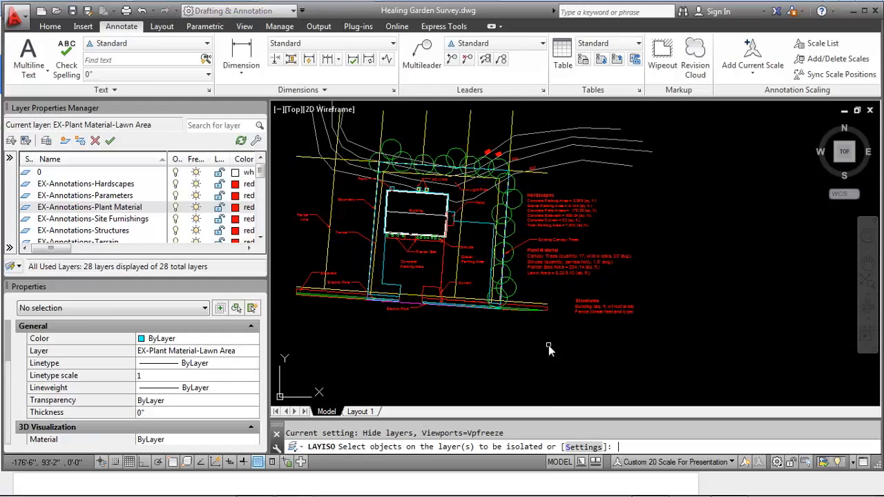
click(579, 311)
scroll(429, 212, up, 4)
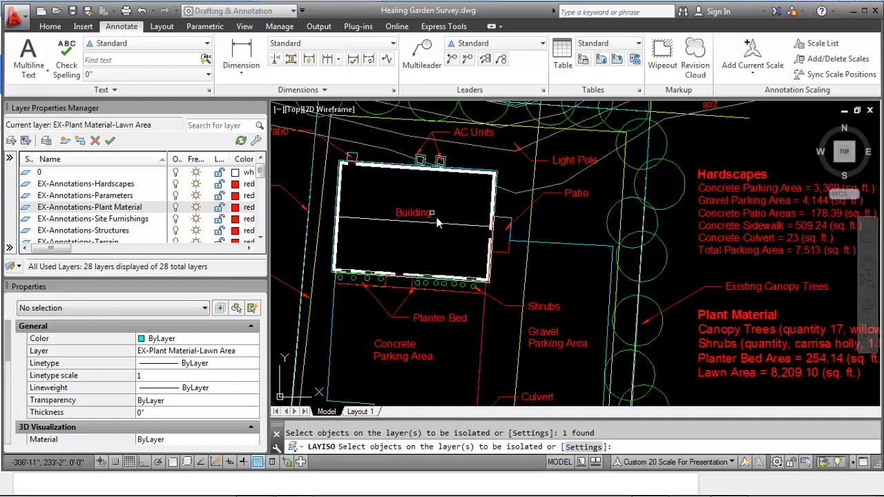
click(451, 226)
scroll(467, 226, down, 2)
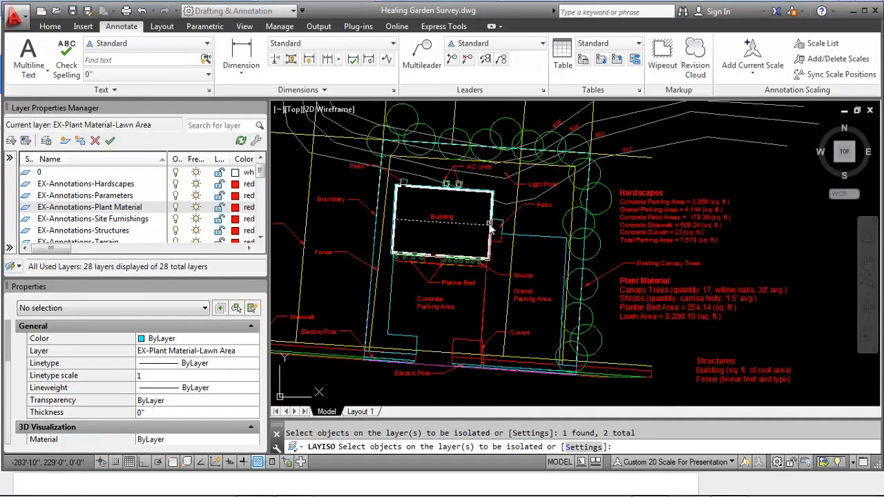
click(375, 290)
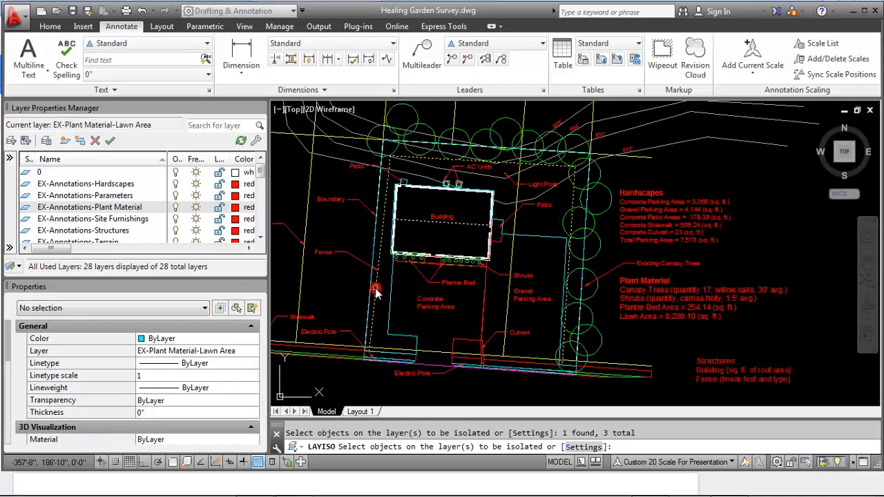
key(Return)
text(rea)
key(Return)
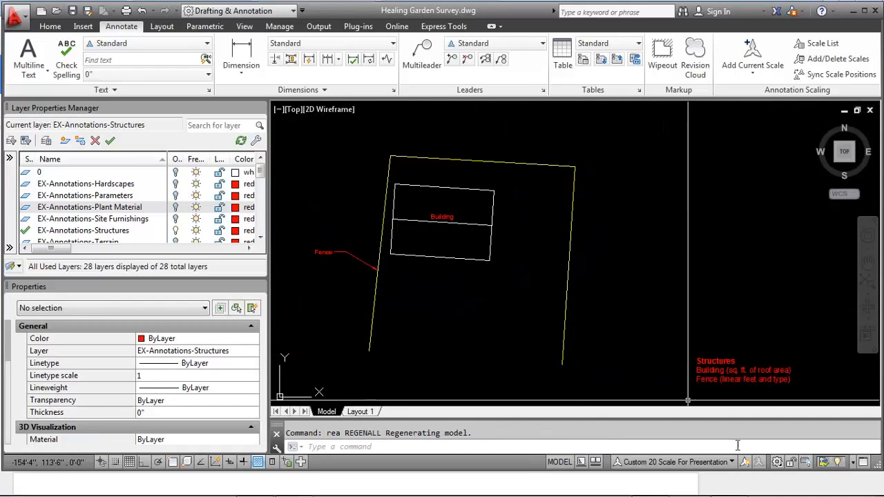
Step: Set the annotation scale to 1:1 and regenerate the drawing
click(718, 462)
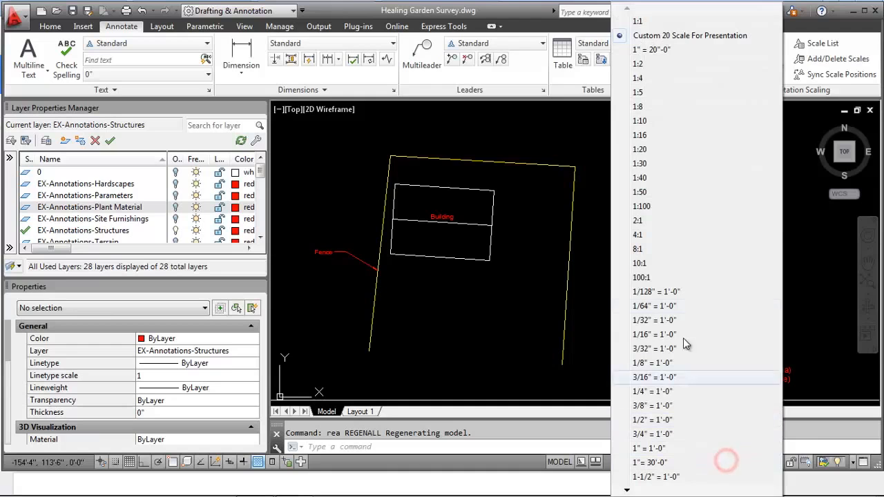
click(673, 22)
text(rea)
key(Return)
Step: Select the fence polyline around the building and look up its length in its properties
middle_drag(560, 279, 558, 253)
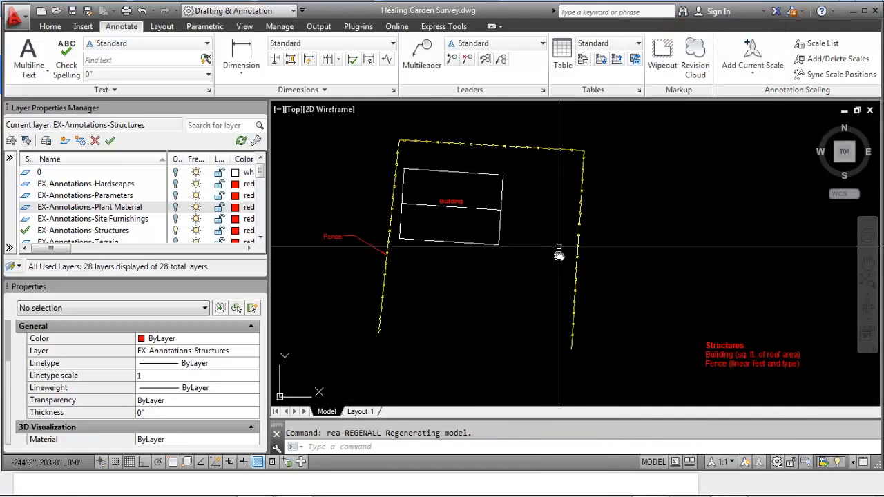
mouse_move(523, 306)
middle_down()
mouse_move(558, 334)
mouse_move(567, 306)
mouse_move(518, 300)
mouse_move(485, 313)
middle_up()
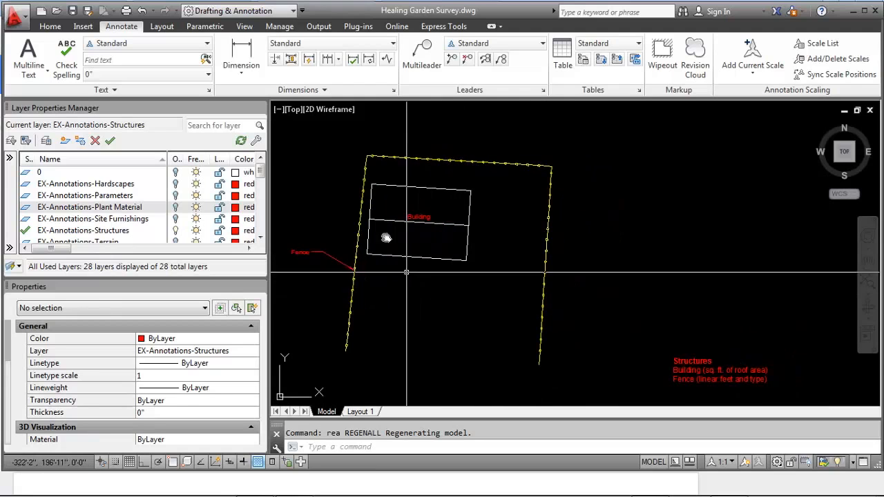
scroll(387, 228, up, 2)
scroll(482, 198, down, 2)
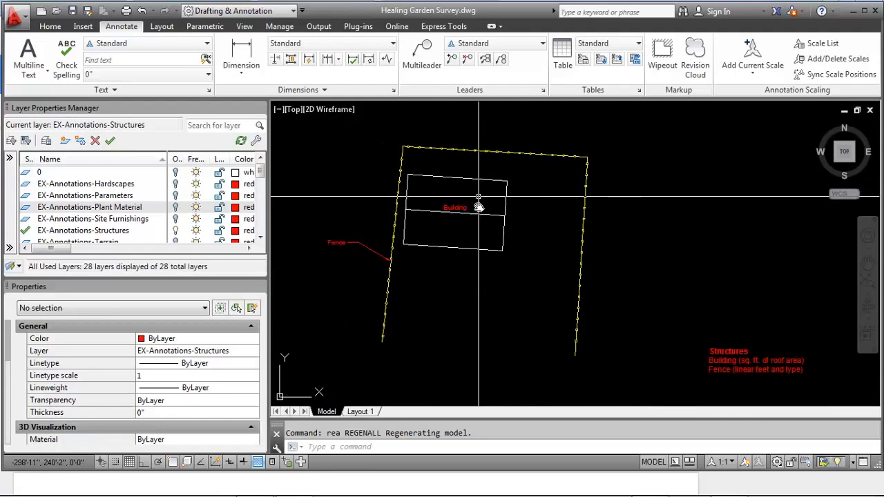
middle_drag(490, 250, 391, 237)
middle_drag(531, 285, 536, 278)
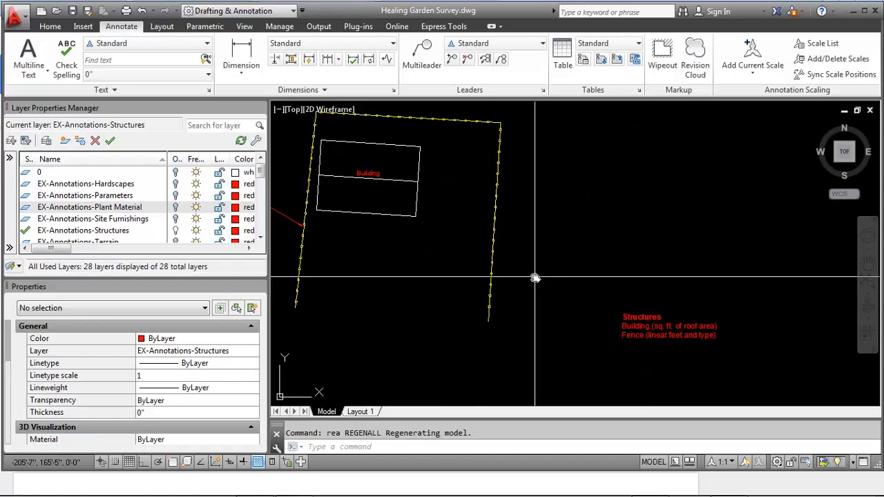
click(511, 247)
click(475, 238)
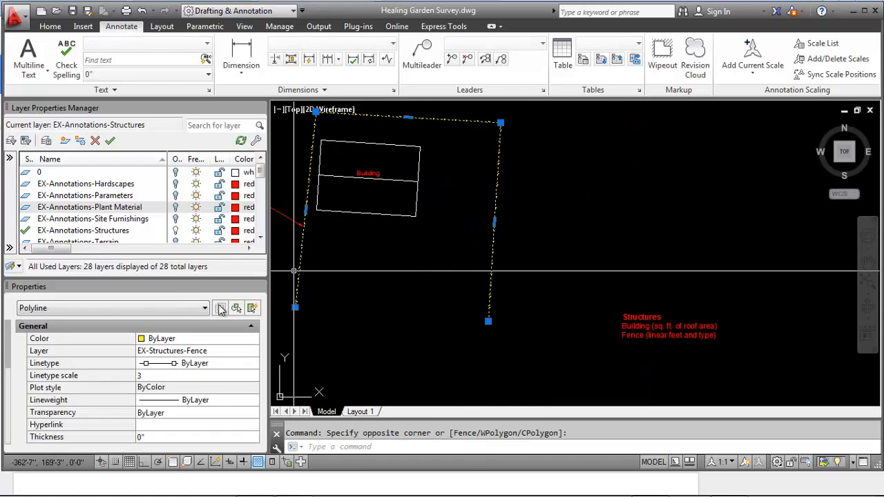
drag(8, 342, 6, 424)
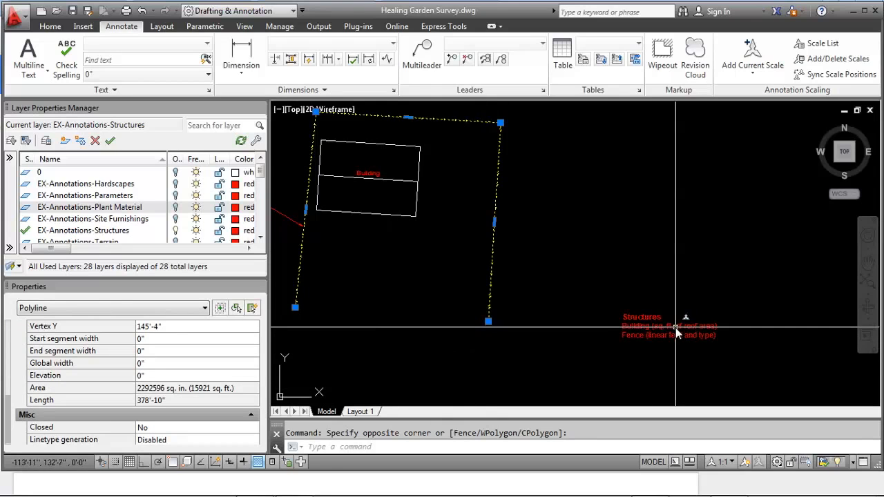
scroll(676, 330, up, 4)
middle_drag(691, 328, 614, 307)
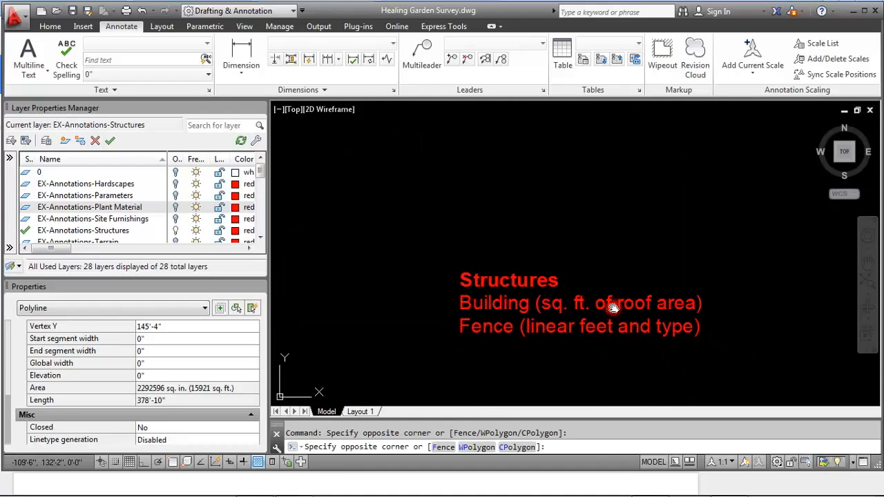
click(614, 325)
click(613, 327)
click(594, 330)
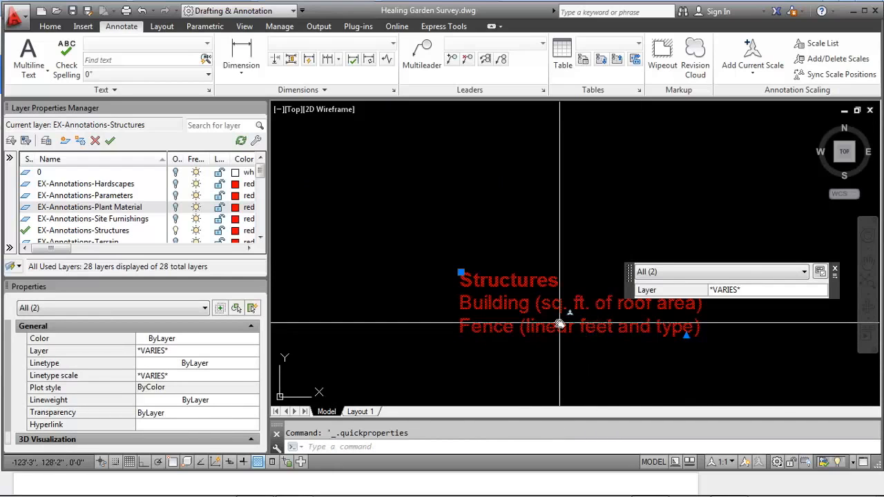
scroll(560, 323, down, 1)
key(Escape)
Step: Replace the placeholder in the Structures note's Fence line with 378'-10" chain link fence
double_click(524, 330)
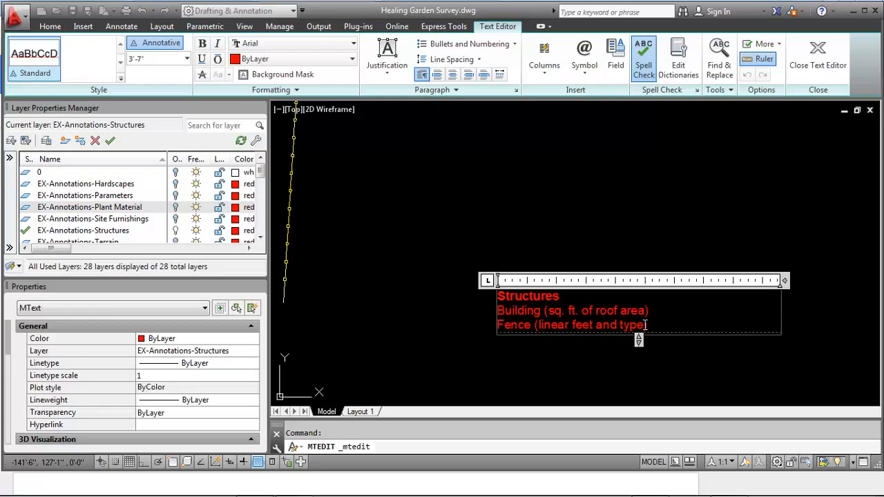
drag(592, 327, 542, 330)
click(540, 327)
mouse_move(538, 325)
mouse_down()
mouse_move(593, 326)
mouse_move(536, 326)
mouse_up()
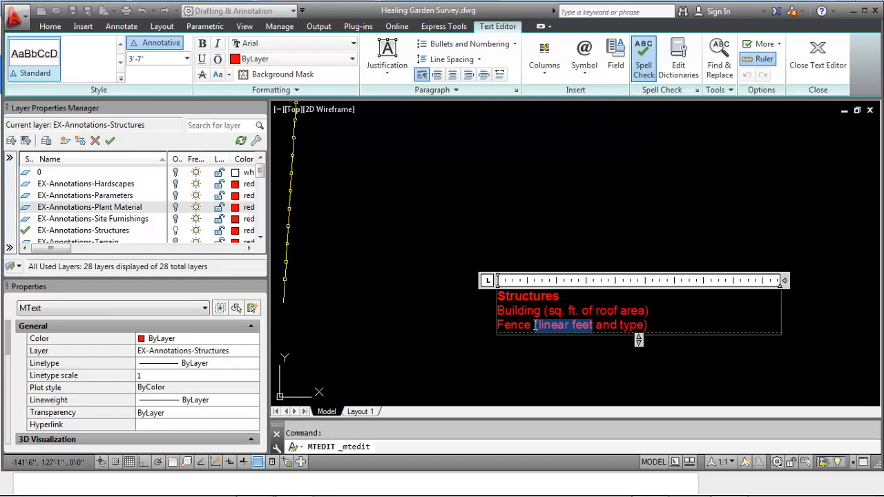
text(378'-10")
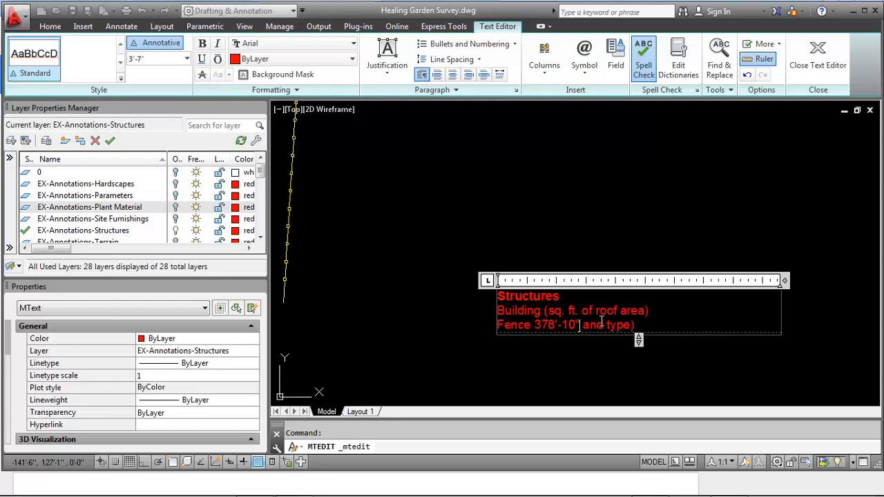
text( chain link)
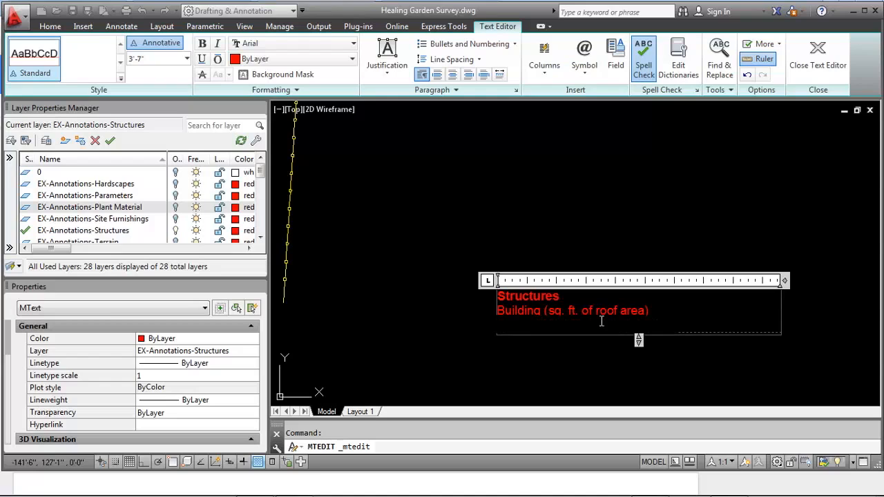
text( fence and type))
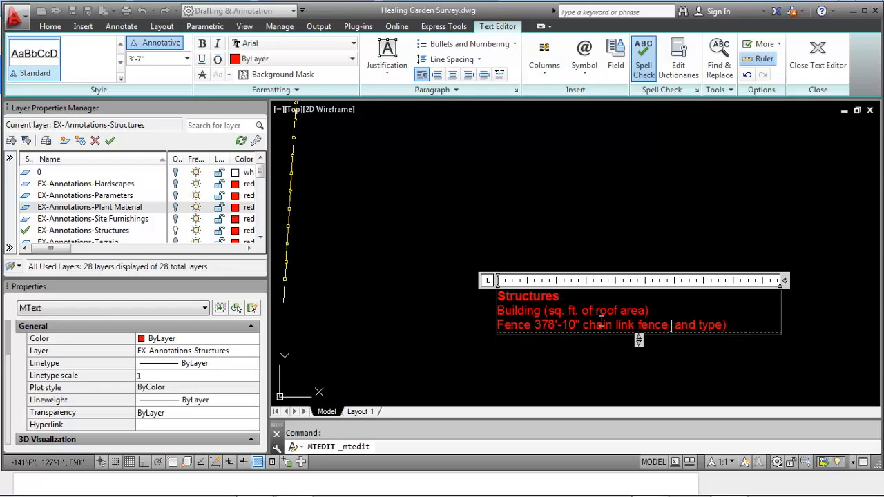
drag(735, 327, 681, 323)
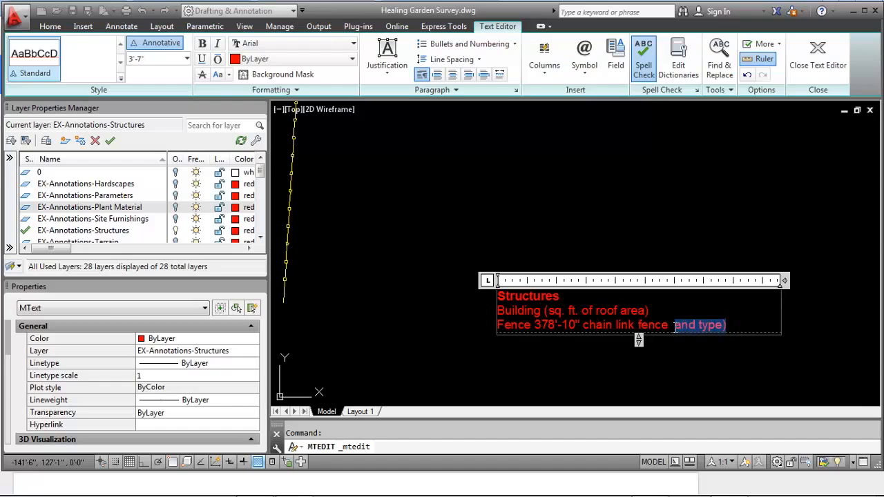
key(Delete)
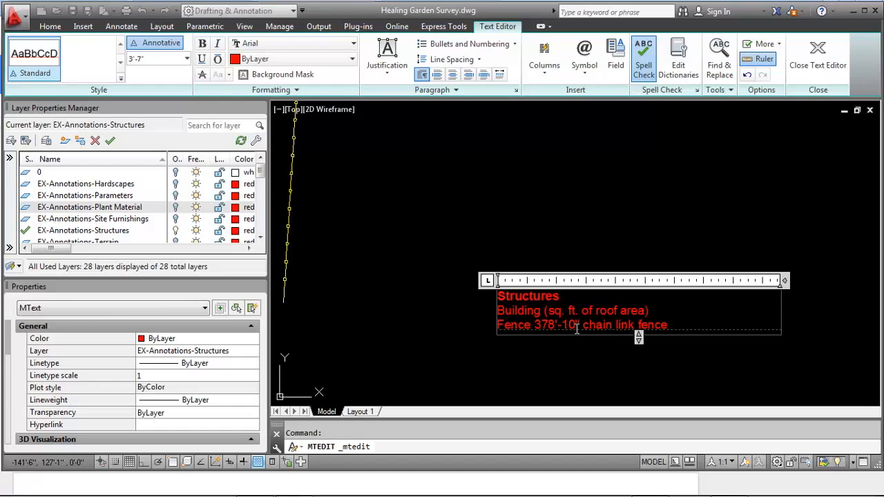
Step: Insert an equals sign between "Fence" and its length in the Structures note
click(531, 326)
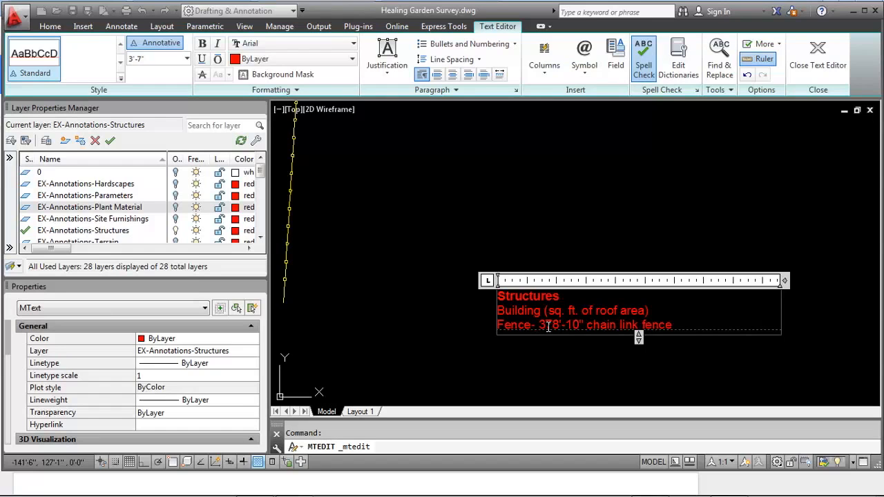
key(BackSpace)
text(=)
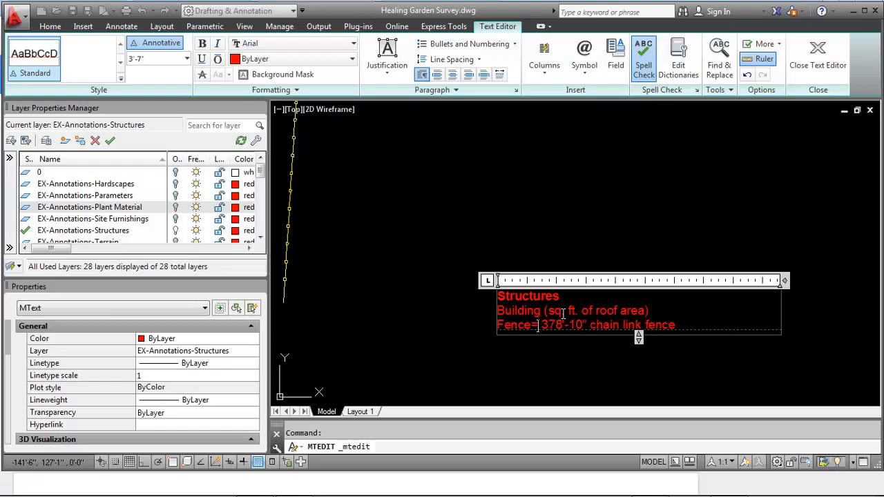
click(533, 327)
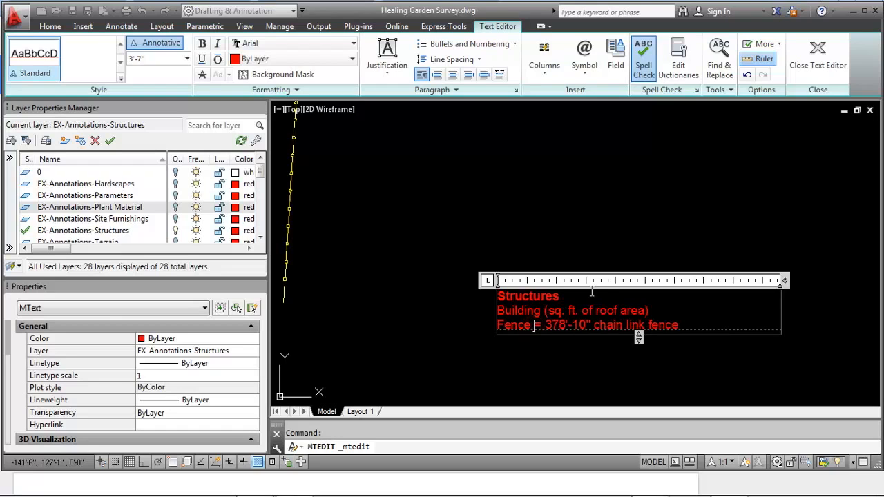
Step: Close the Structures note and look up the area of the building's roof outline in its properties
click(545, 310)
click(426, 261)
scroll(430, 250, down, 5)
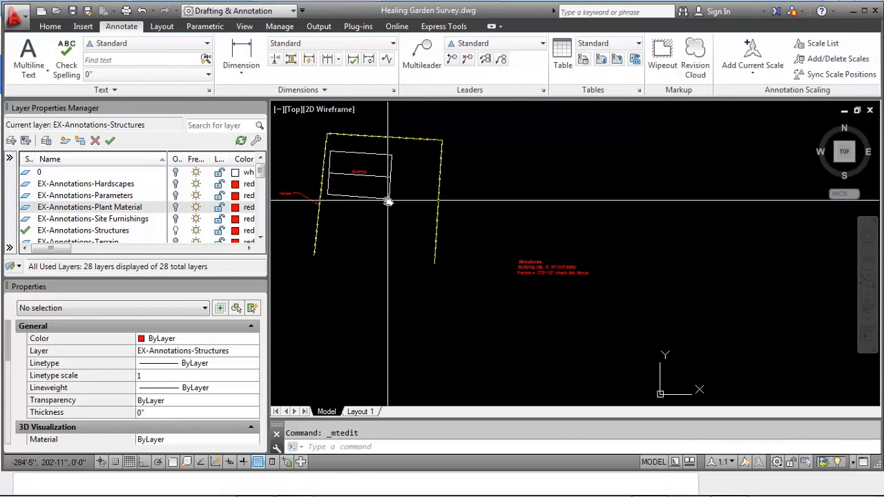
click(389, 201)
drag(6, 342, 12, 428)
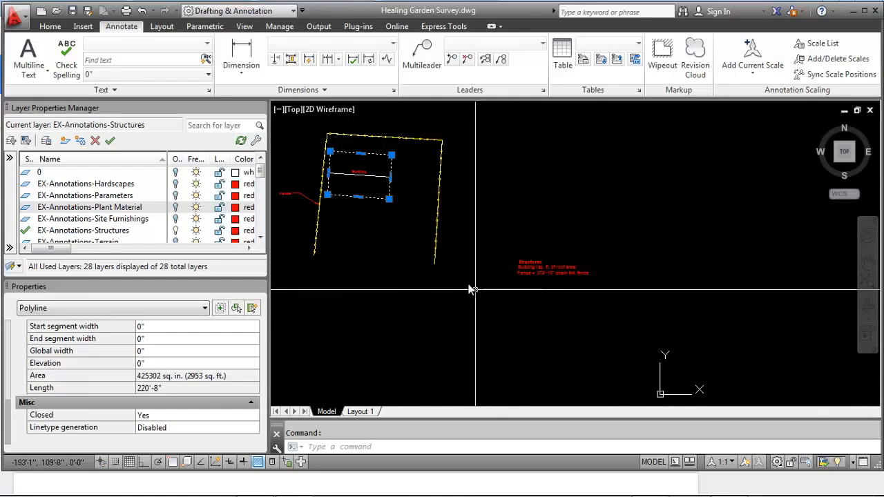
Step: Enter 2,953 before "sq. ft. of roof area" in the Structures note's Building line
scroll(536, 276, up, 4)
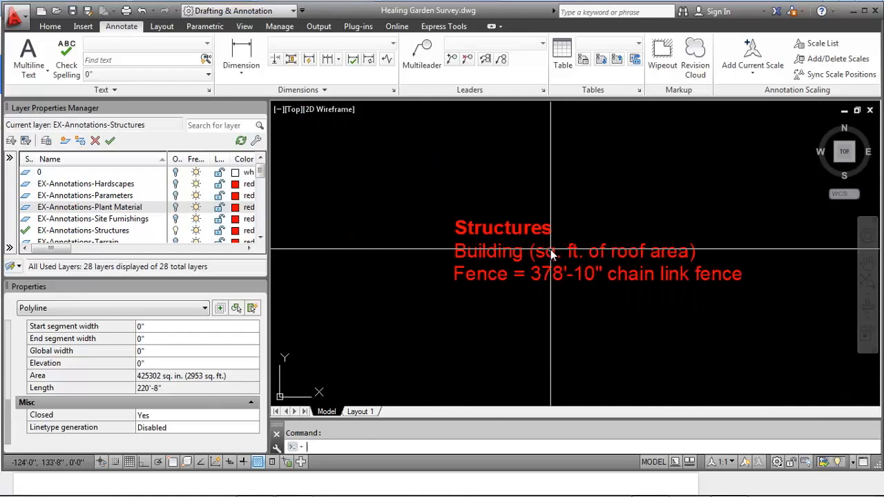
double_click(550, 249)
text(2,953)
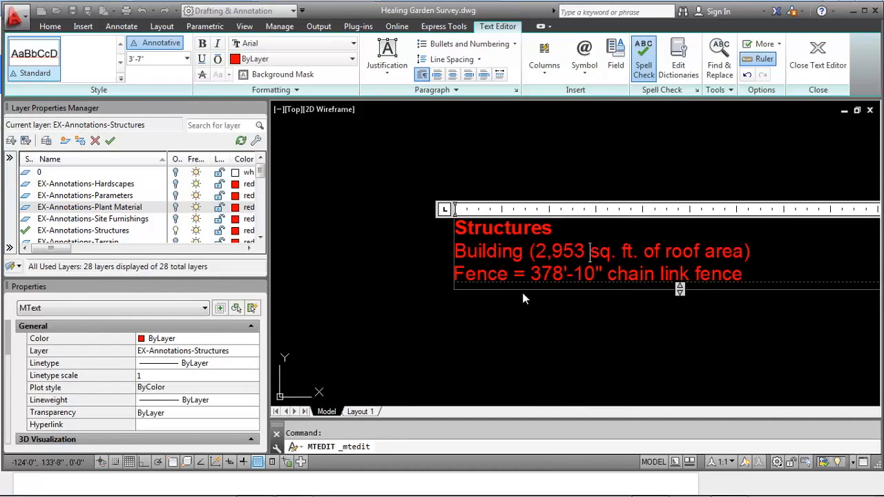
Step: Replace the Fence line's equals sign with parentheses around "378'-10" chain link fence" and finish editing the note
click(536, 276)
text(()
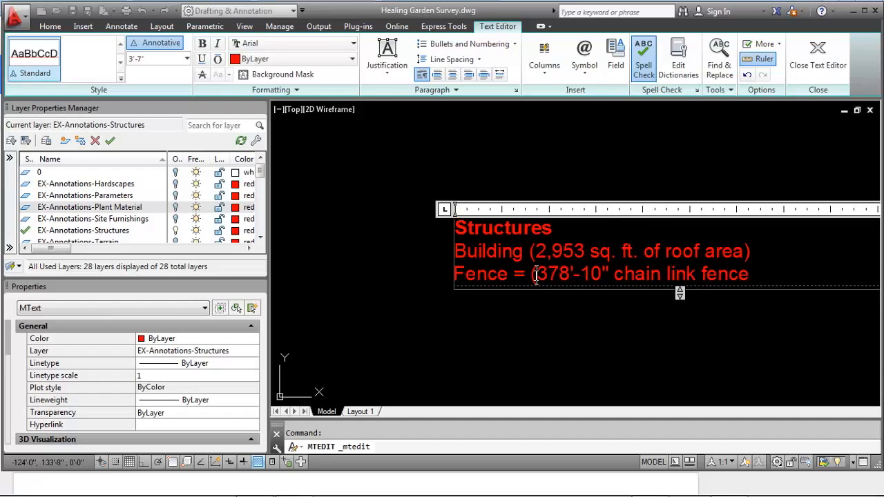
key(BackSpace)
key(BackSpace)
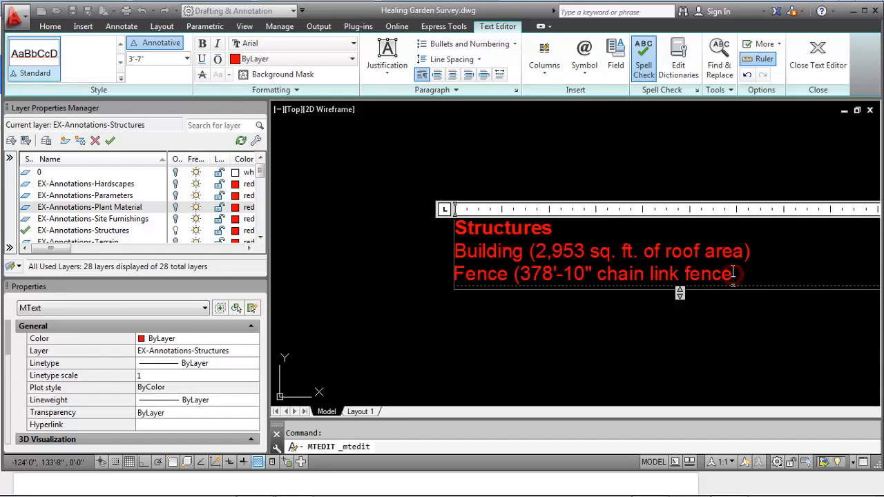
click(399, 288)
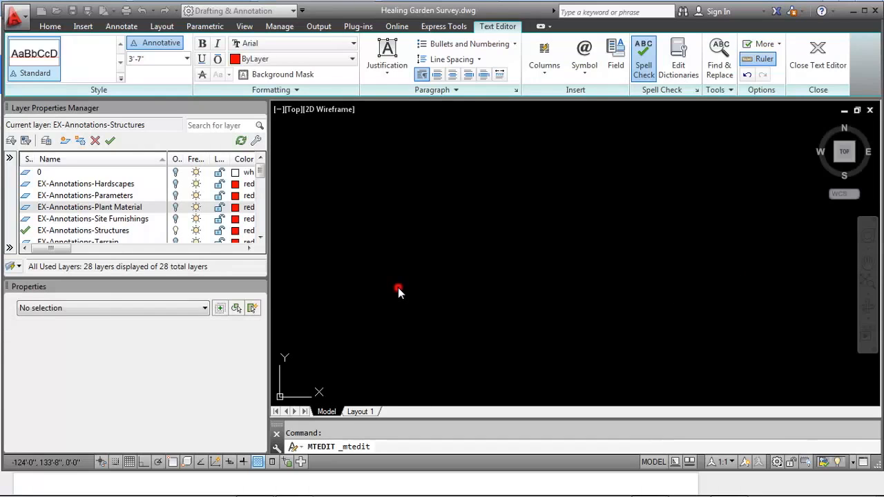
Step: Switch to the assignment document in Chrome and copy the Utilities heading with its AC Unit and electric poles items
scroll(433, 260, down, 7)
middle_drag(450, 268, 504, 290)
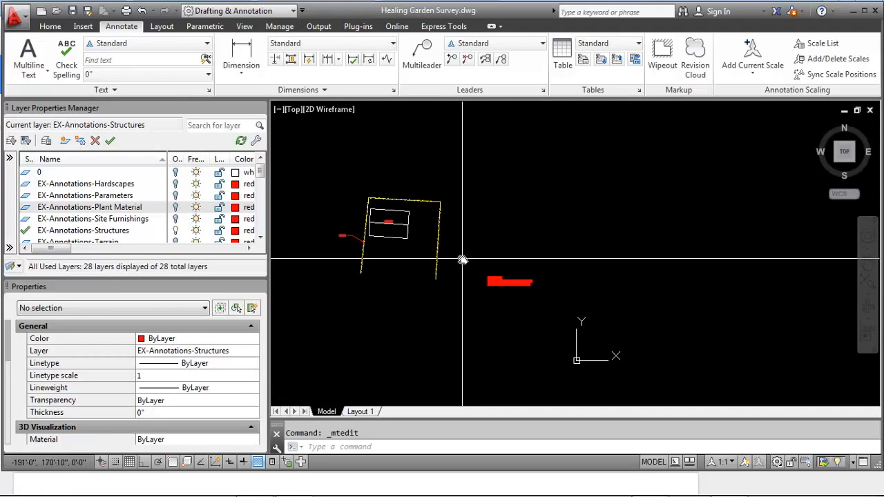
mouse_move(412, 496)
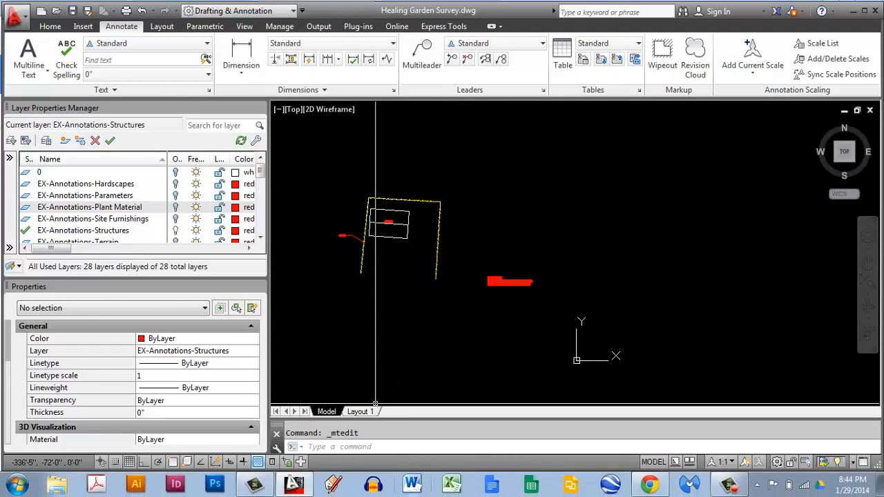
click(650, 485)
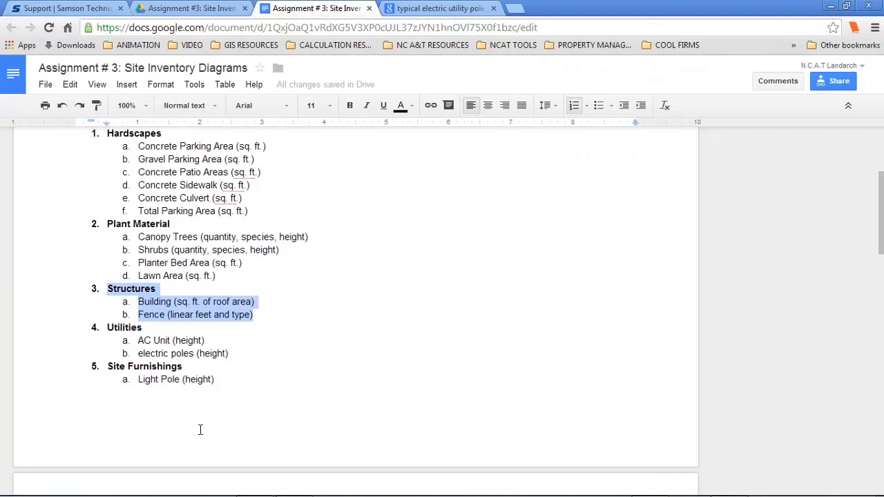
drag(239, 353, 70, 324)
key(ctrl+c)
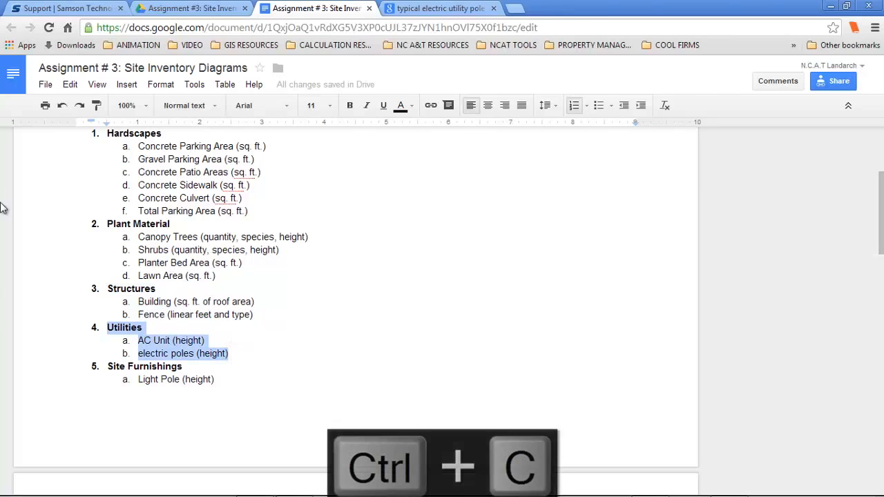
Step: Return to AutoCAD and turn all layers back on with LAYON
mouse_move(311, 494)
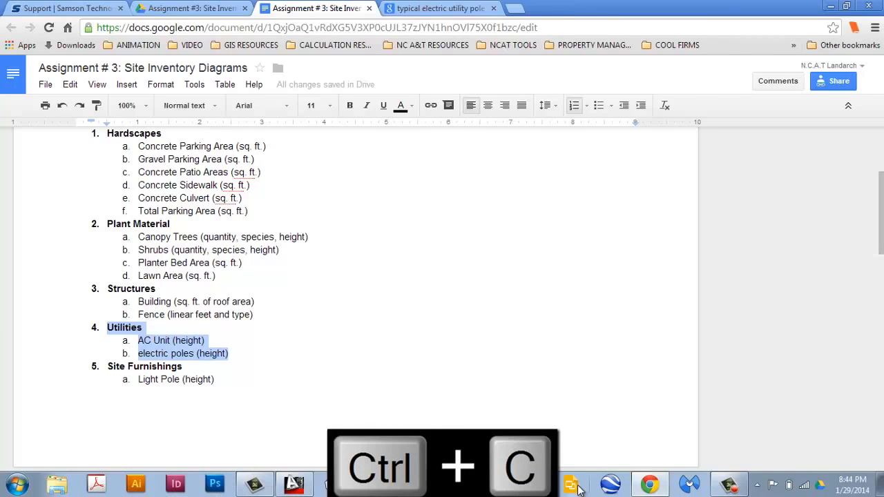
click(649, 486)
mouse_move(395, 289)
middle_down()
mouse_move(582, 282)
mouse_move(482, 293)
middle_up()
middle_drag(615, 267, 572, 272)
scroll(523, 259, up, 2)
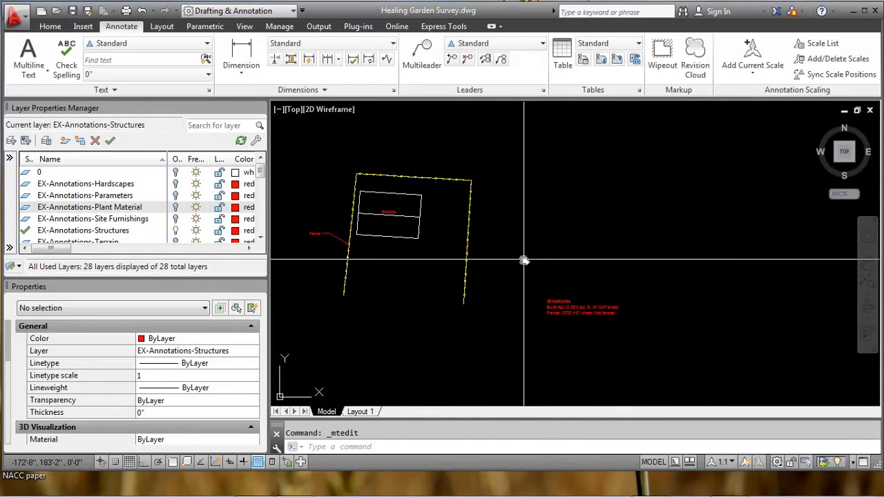
text(layon)
key(Return)
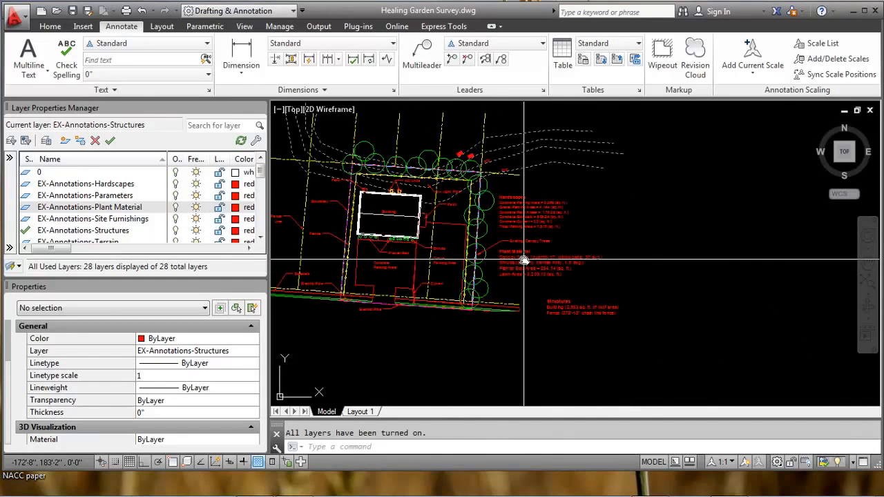
Step: Copy the Structures note to the empty area beside the Hardscapes note
scroll(524, 260, up, 4)
click(577, 292)
click(577, 294)
key(Escape)
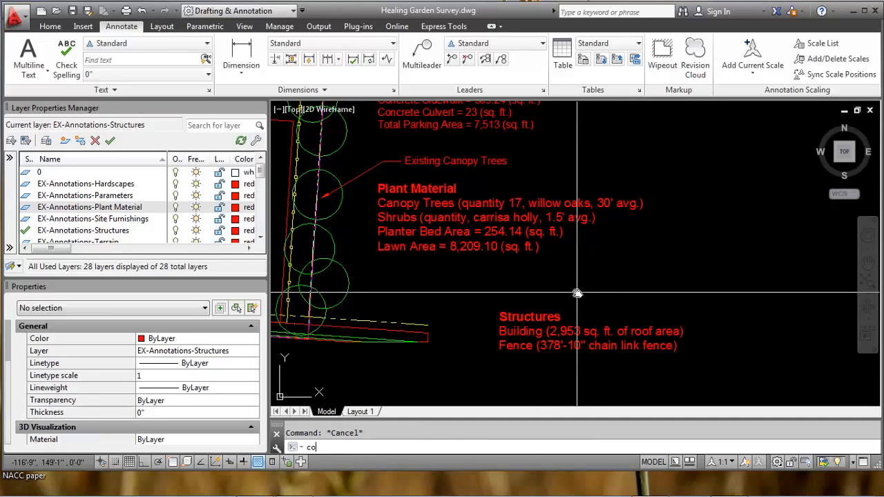
text(copy)
key(Return)
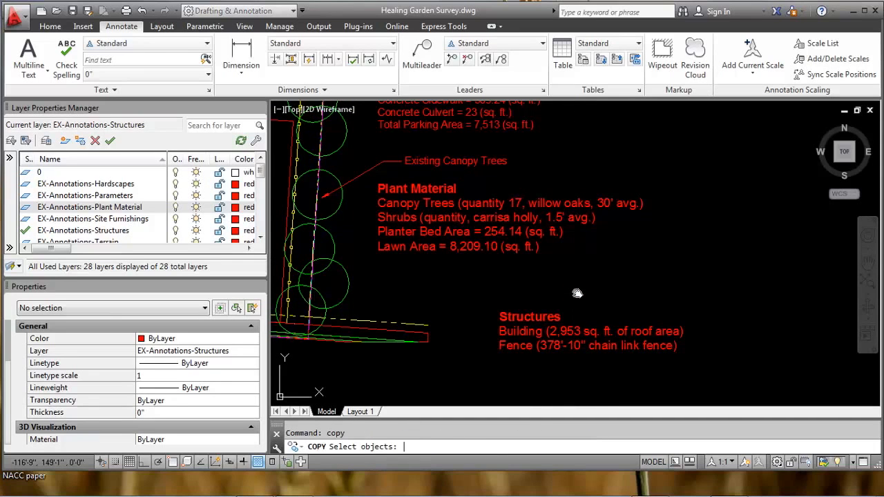
scroll(563, 302, down, 2)
click(523, 330)
key(Return)
click(528, 327)
scroll(590, 190, up, 2)
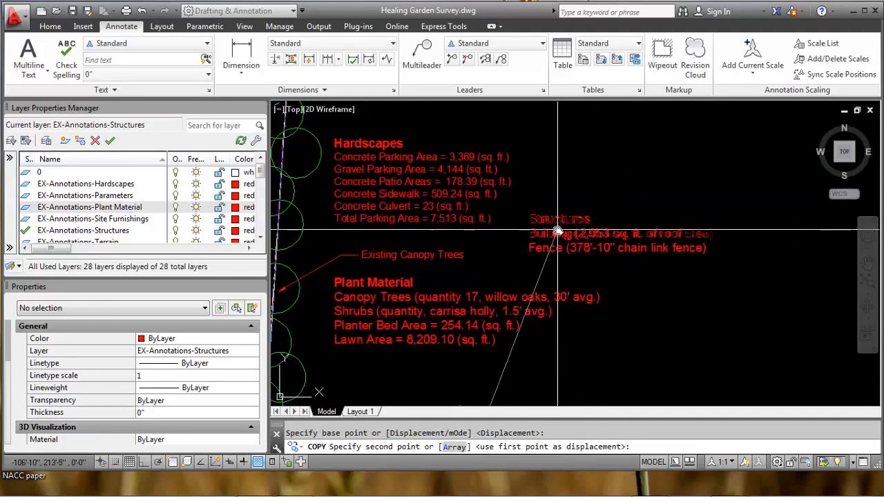
click(563, 221)
key(Escape)
Step: Replace all text in the copied note with the Utilities list from the assignment document
click(563, 221)
double_click(563, 221)
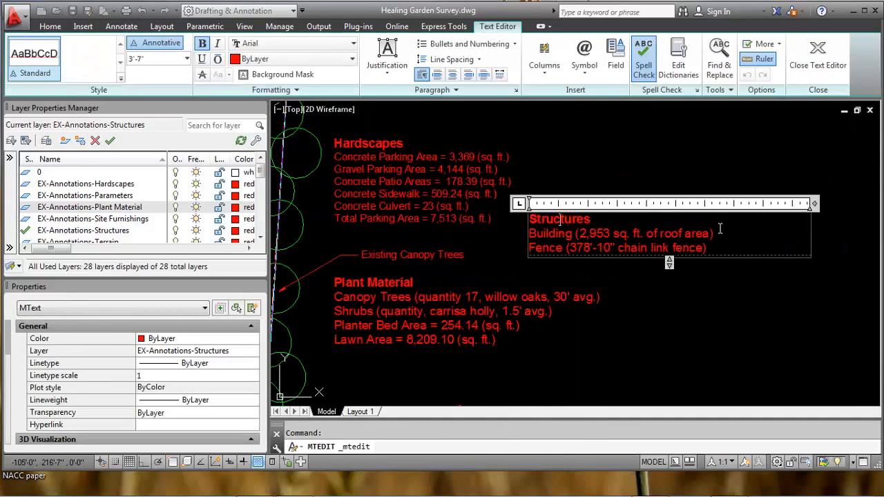
drag(712, 249, 455, 215)
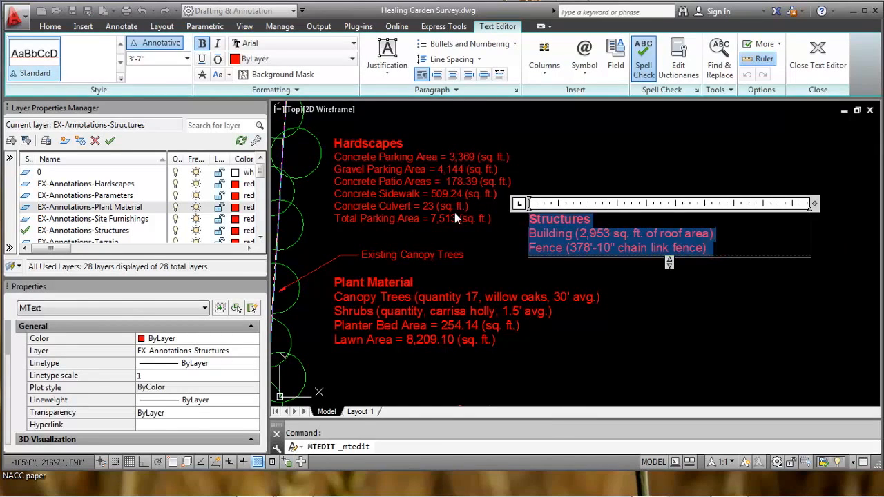
key(ctrl+v)
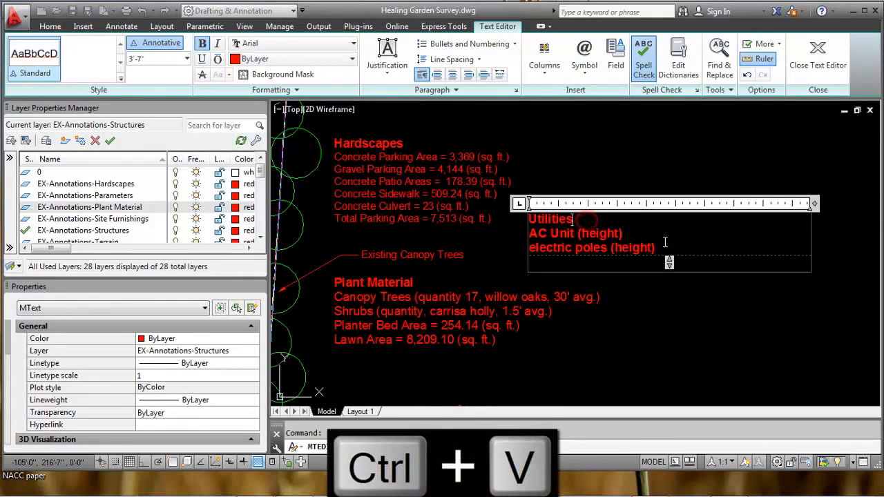
Step: Try to change the text height of the AC Unit and electric poles lines in the copied note
drag(665, 255, 508, 243)
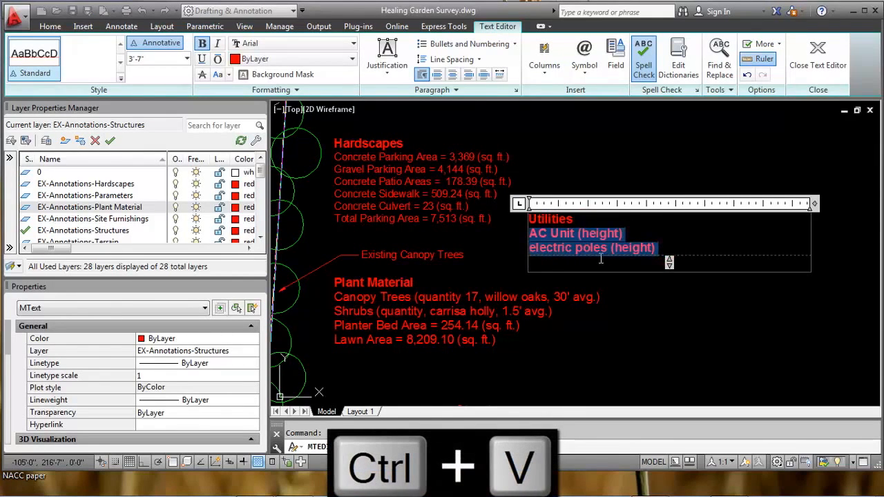
click(154, 61)
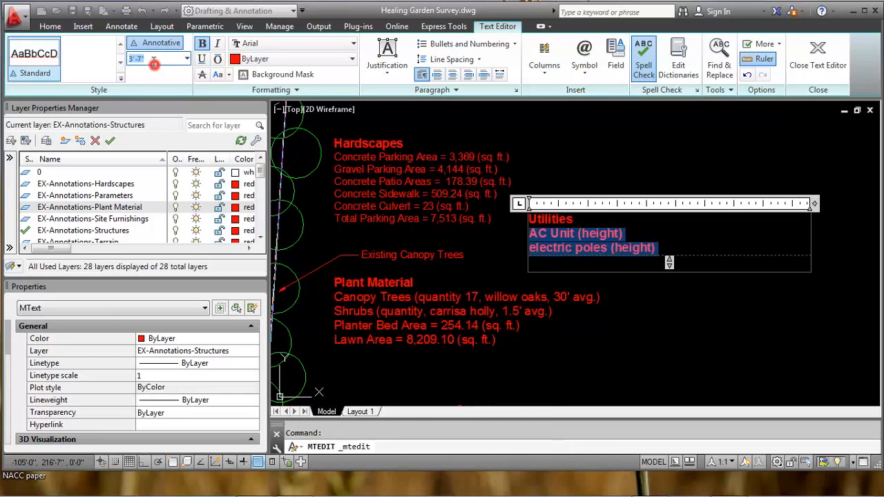
key(Return)
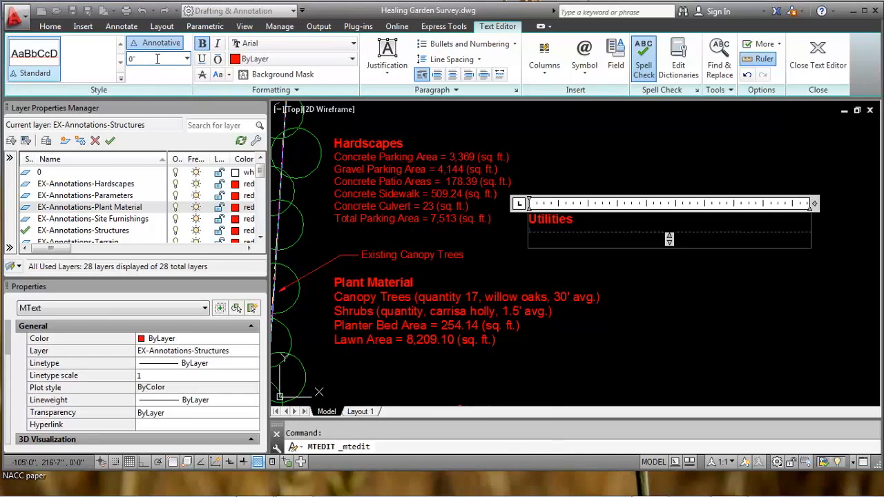
key(ctrl+z)
Step: Close the copied note's text editor and undo the last replacement of its text
click(574, 233)
click(602, 158)
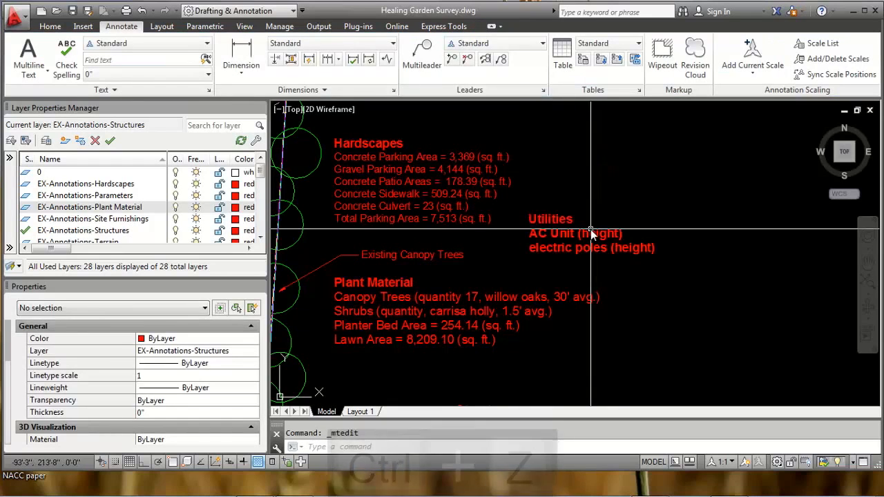
key(ctrl+z)
Step: Replace the Building and Fence lines in the copied Structures note with the copied Utilities list
double_click(617, 236)
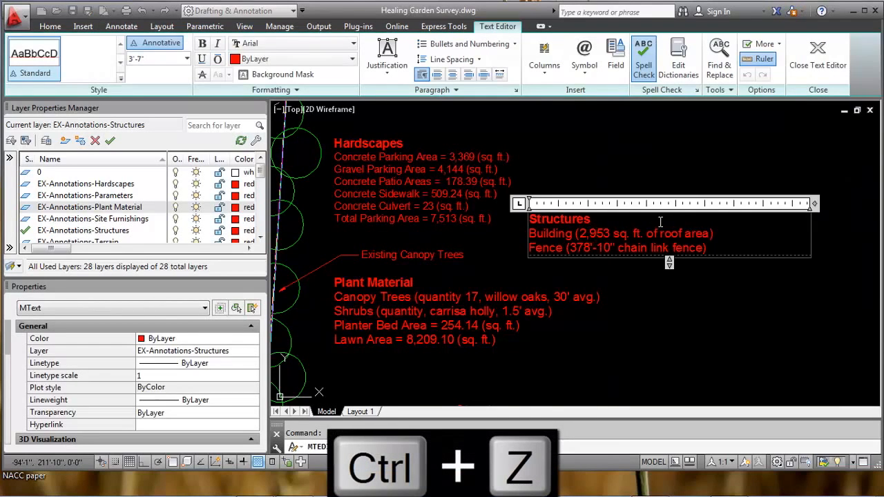
drag(719, 253, 517, 237)
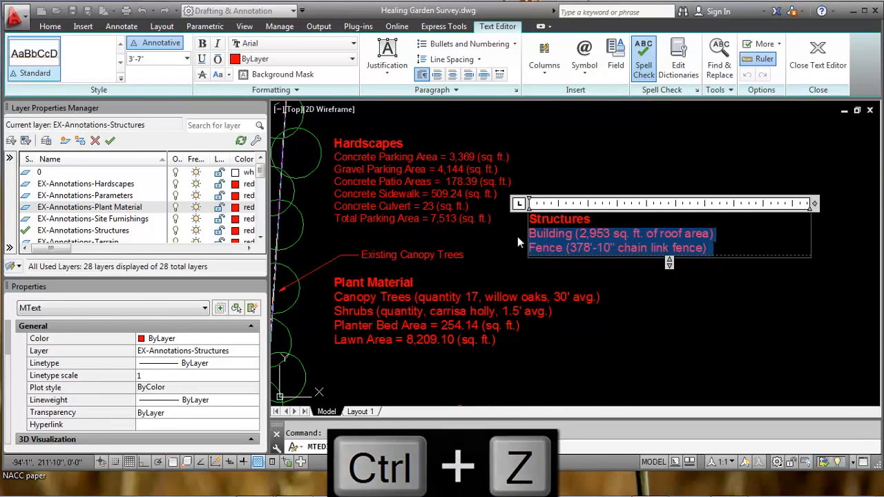
key(ctrl+v)
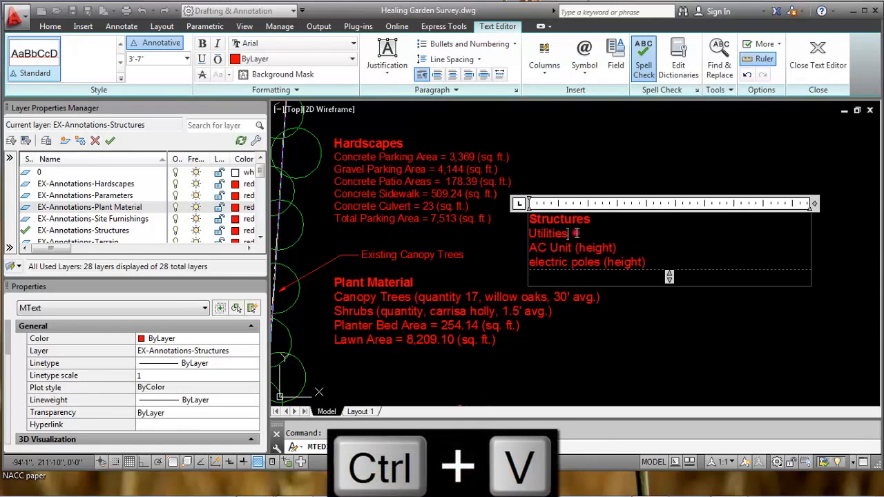
Step: Replace the bold Structures heading in the copied note with Utilities
drag(570, 235, 460, 208)
drag(603, 220, 503, 218)
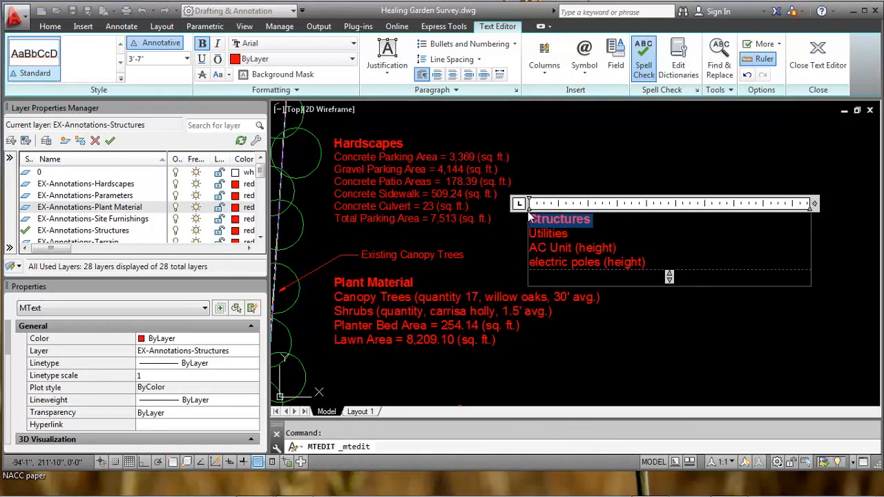
key(Delete)
text(UtilitiesUtilities)
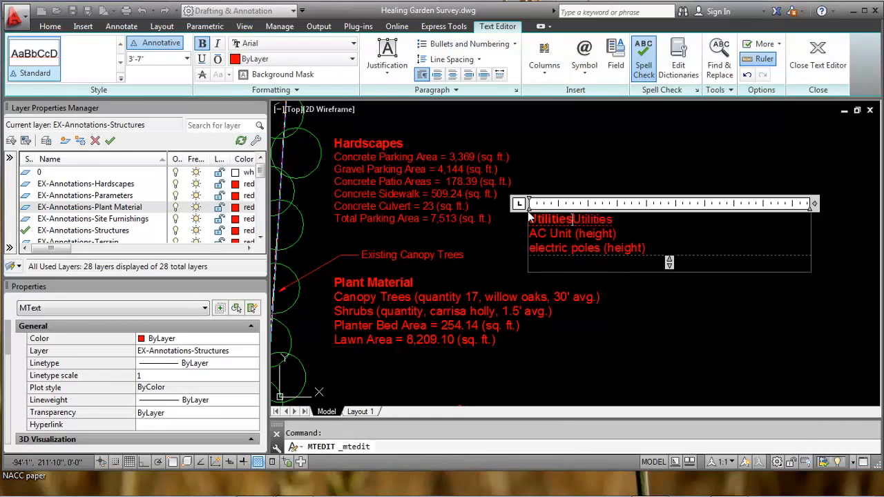
Step: Delete the duplicate non-bold Utilities text, keep the AC Unit line on its own line below the heading, and close the note
drag(618, 225, 573, 238)
click(586, 232)
drag(618, 219, 574, 226)
key(Delete)
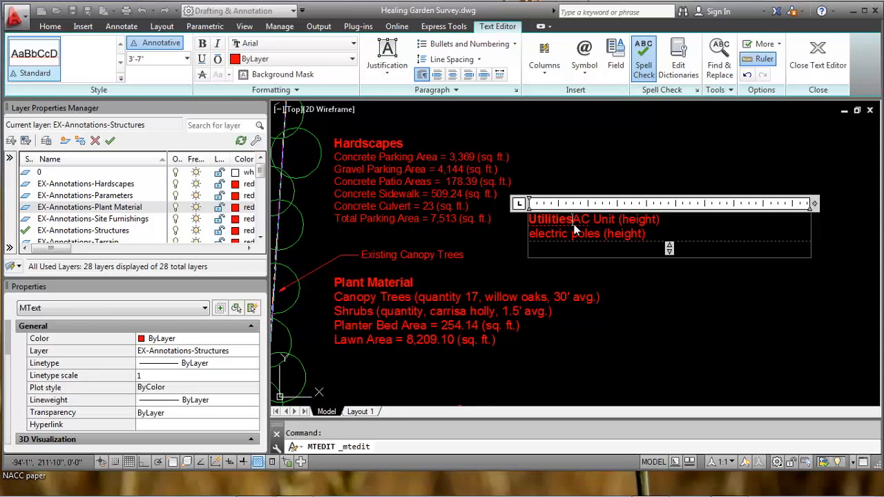
key(Return)
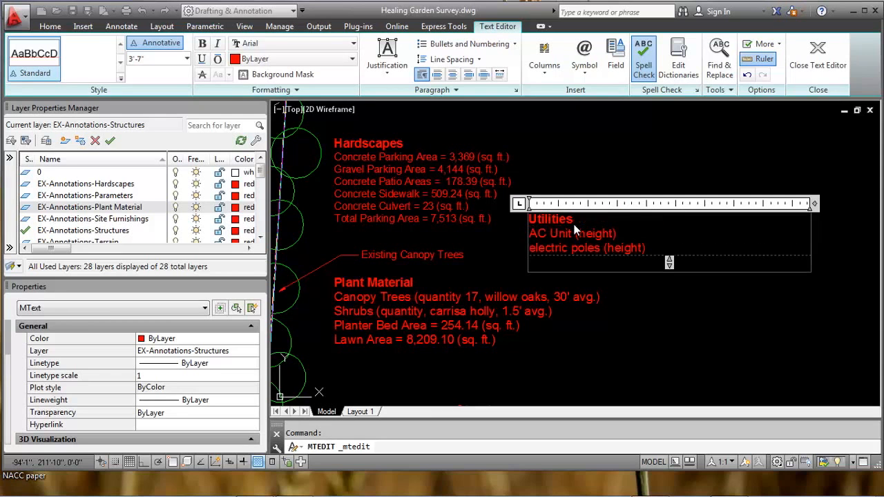
click(499, 265)
Step: Replace the height placeholders in the Utilities note with 3' for the AC Unit and 20' for the electric poles
scroll(549, 240, up, 3)
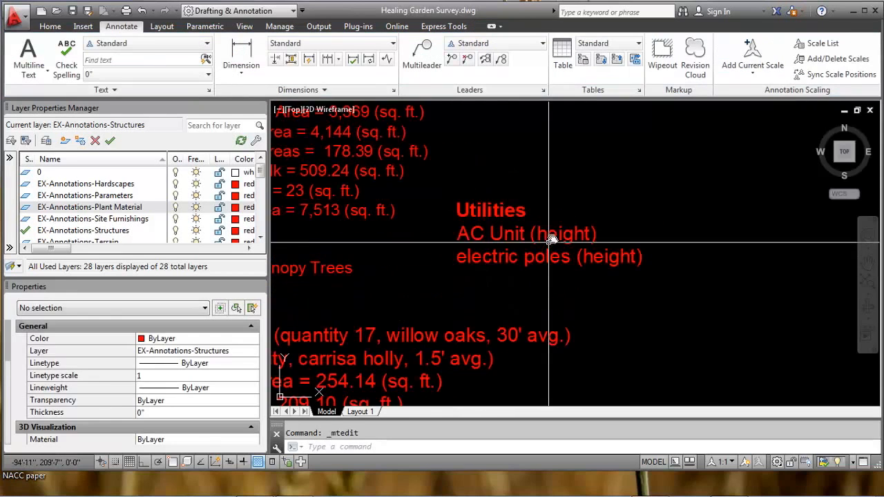
double_click(551, 240)
drag(590, 233, 553, 236)
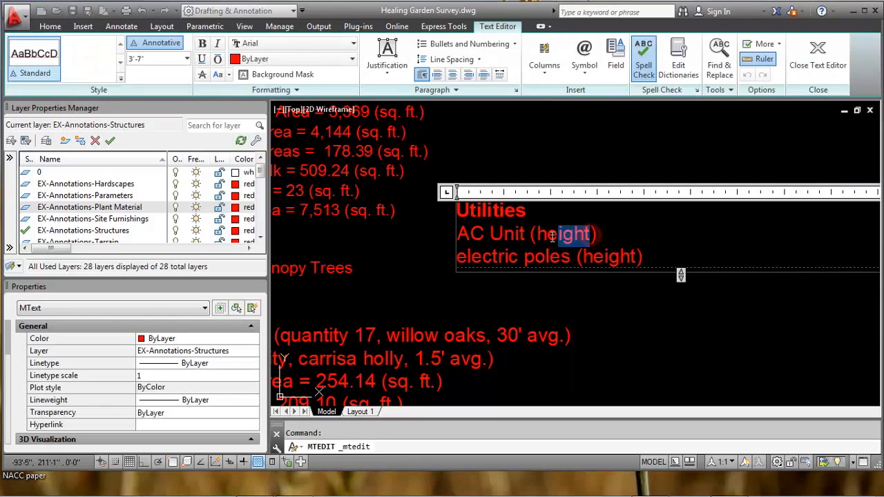
text(3')
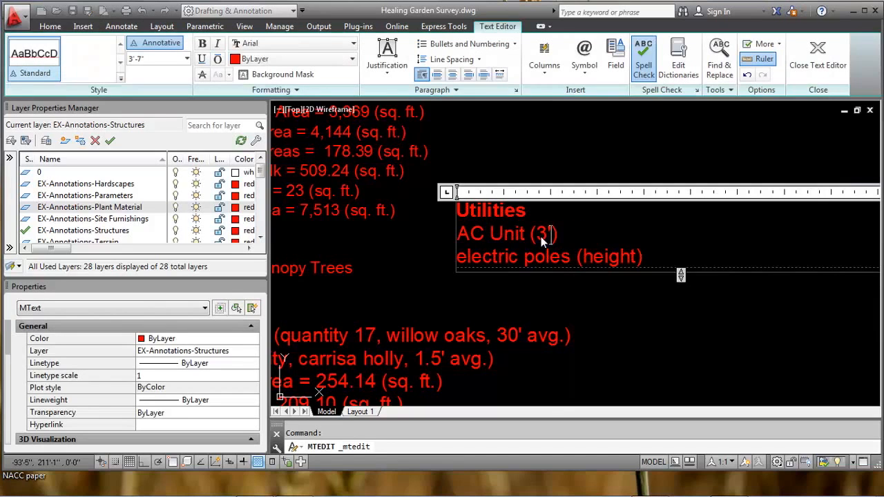
drag(633, 257, 601, 257)
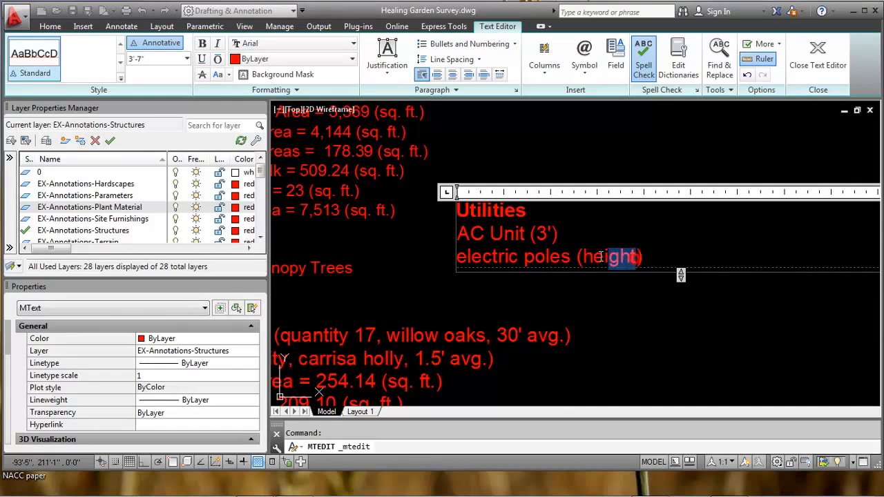
text(2)
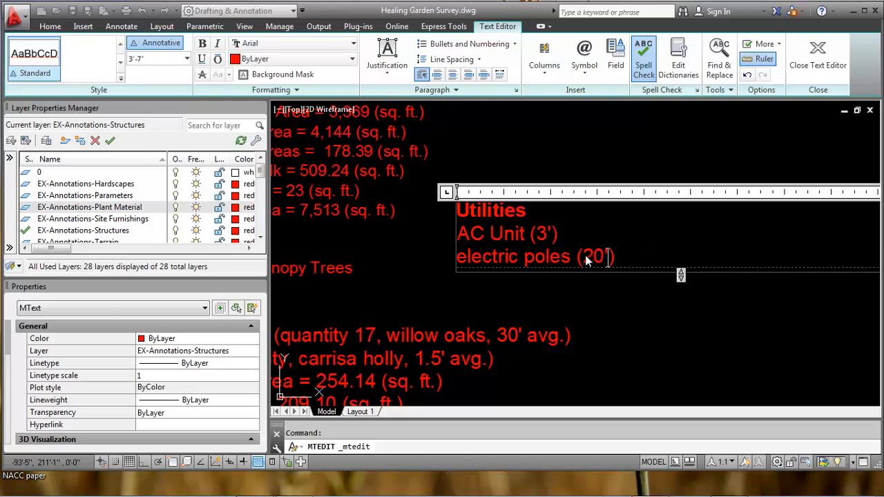
text(0')
click(508, 310)
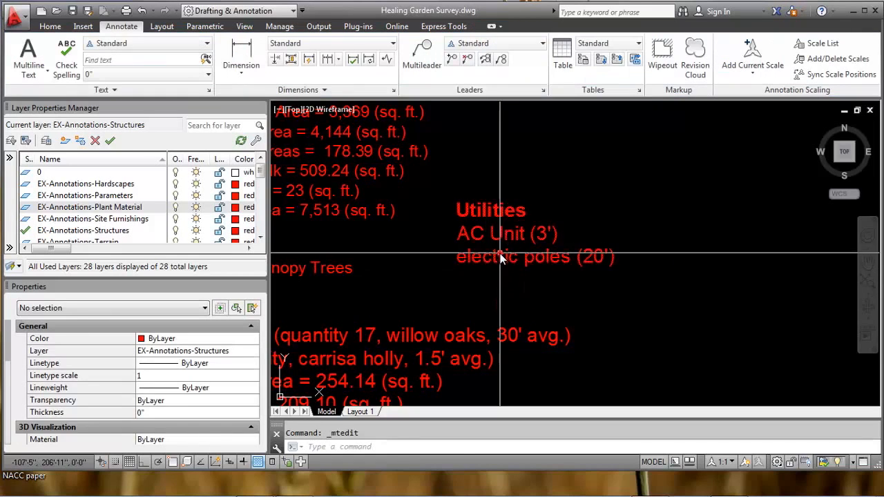
Step: Assign the Utilities note to the EX-Annotations-Utilities layer
click(500, 253)
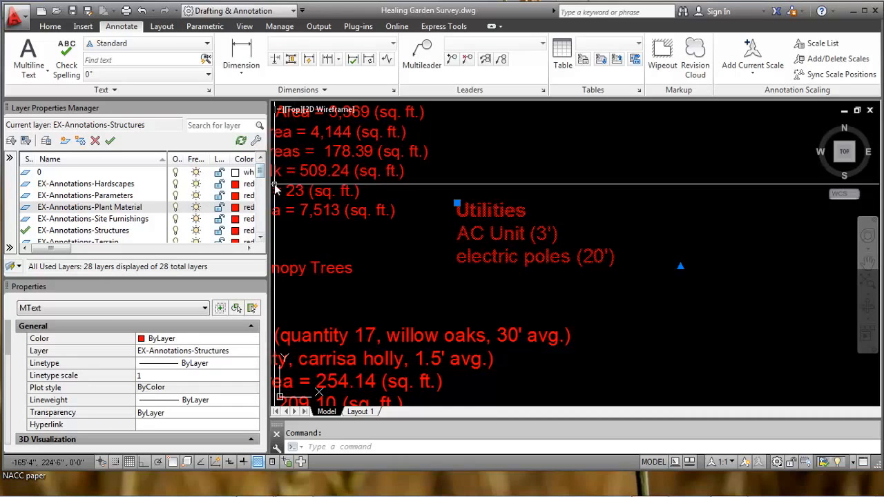
drag(261, 174, 261, 179)
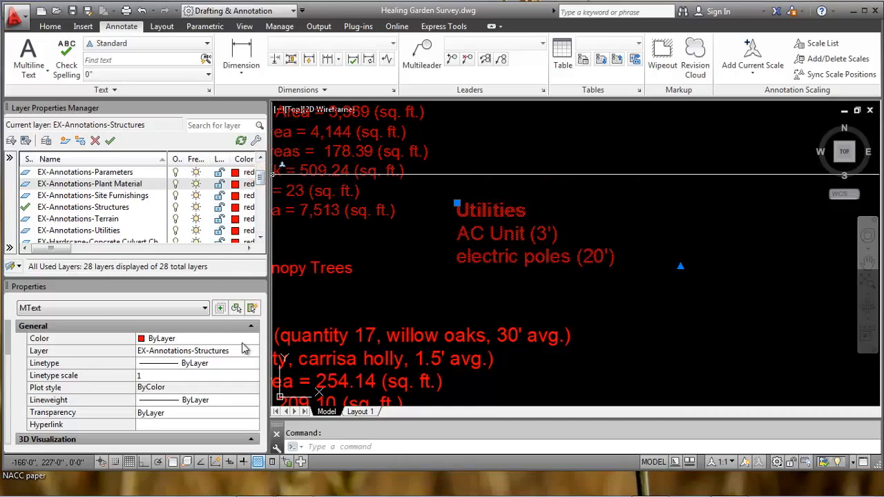
click(244, 349)
click(244, 349)
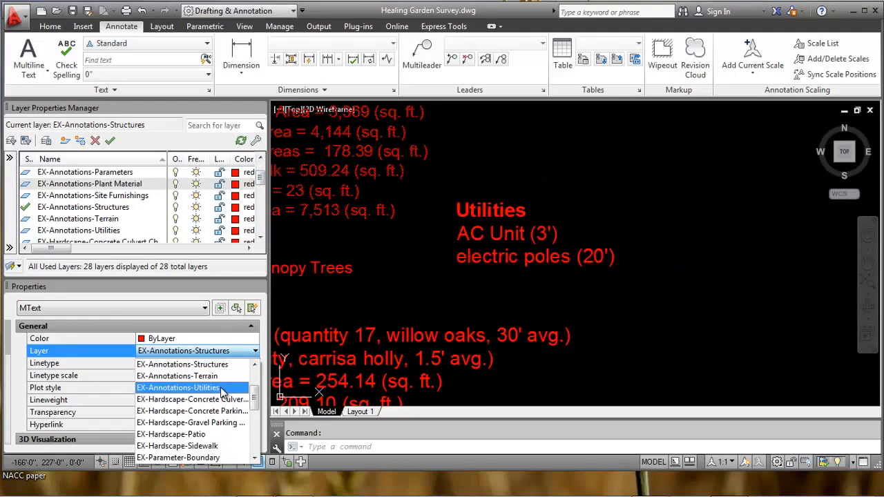
click(222, 389)
key(Escape)
Step: Move the Structures note to the empty area left of the site plan, slightly above the building
scroll(529, 311, down, 2)
mouse_move(529, 311)
middle_down()
mouse_move(557, 269)
mouse_move(576, 199)
middle_up()
text(m)
key(Return)
click(486, 347)
key(Return)
click(487, 341)
scroll(492, 316, down, 4)
middle_drag(502, 319, 607, 346)
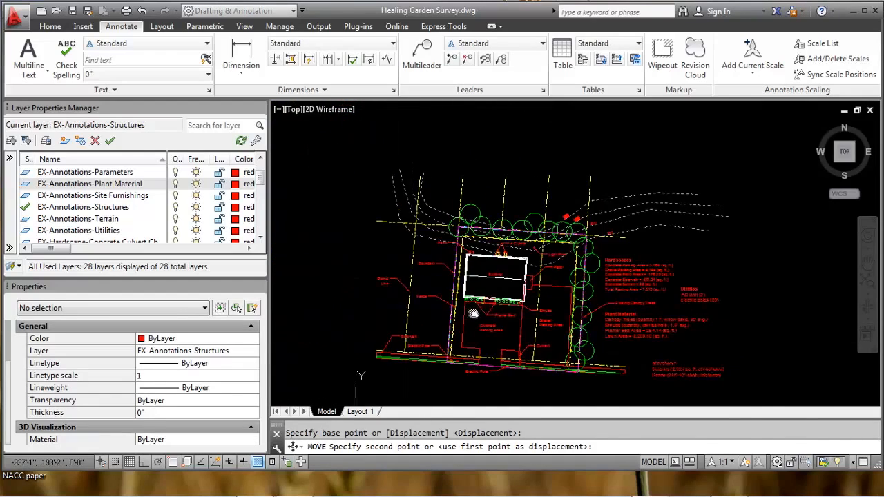
middle_drag(474, 312, 532, 316)
scroll(532, 317, up, 3)
scroll(358, 172, down, 3)
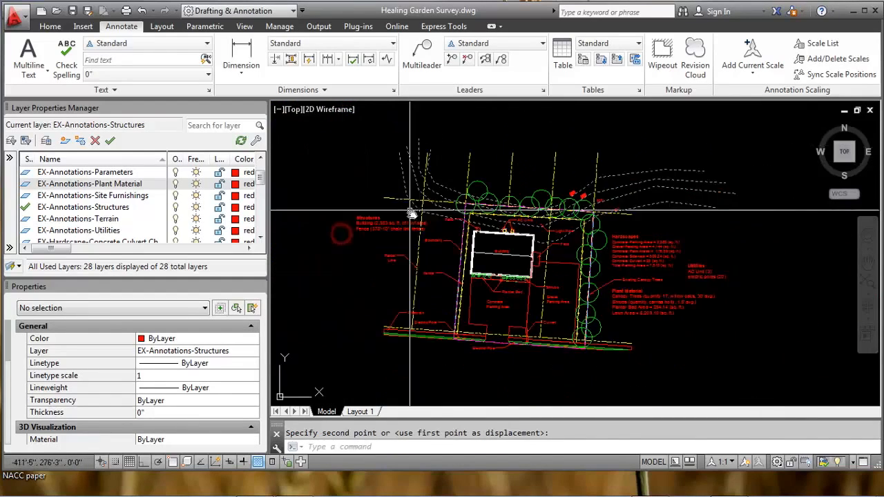
key(Escape)
Step: Switch to the assignment document in Chrome and copy the Site Furnishings heading with its Light Pole line
mouse_move(469, 490)
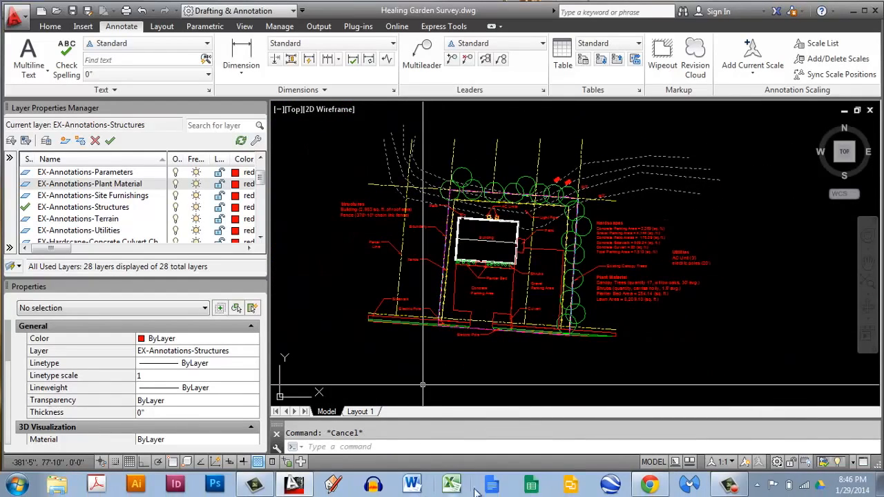
click(649, 486)
click(332, 337)
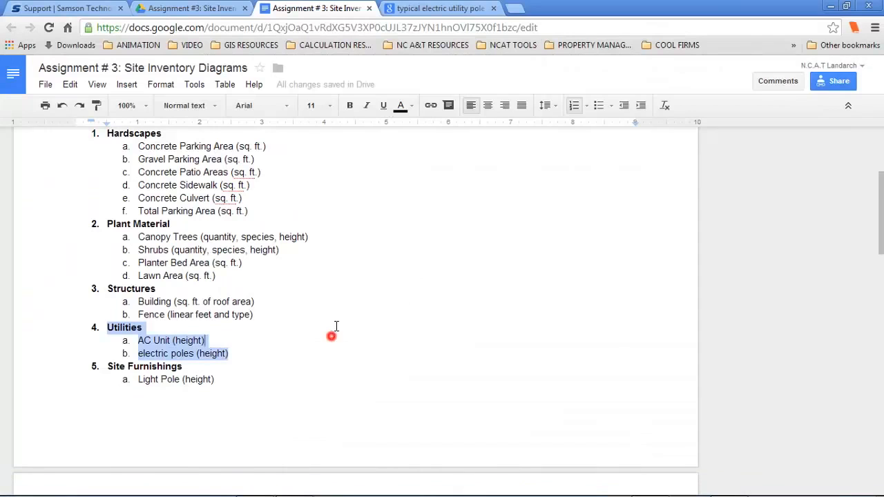
scroll(281, 361, down, 1)
drag(226, 315, 90, 308)
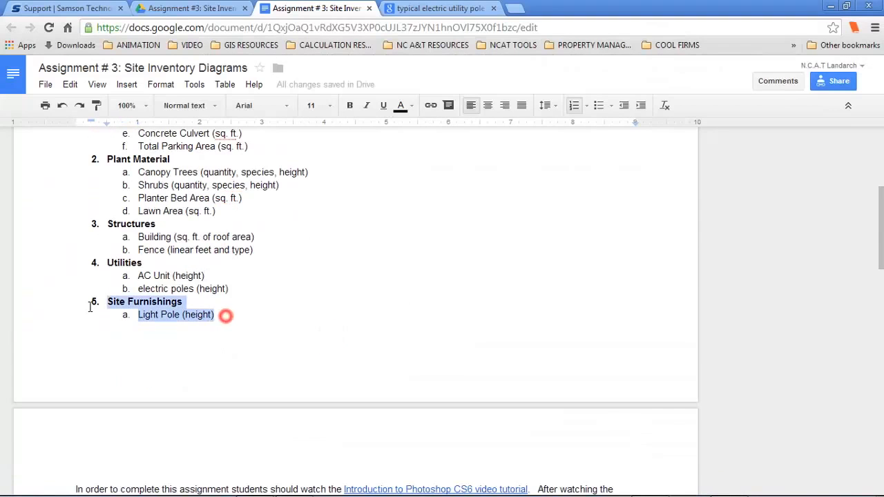
key(ctrl+c)
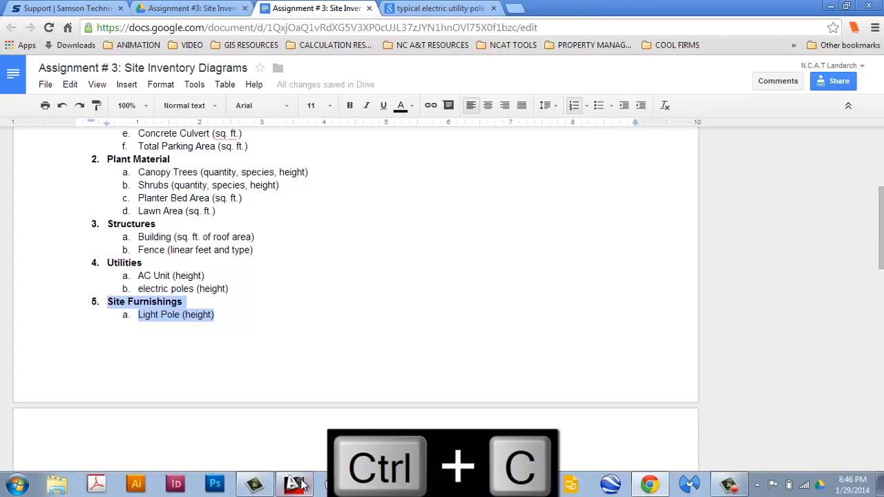
Step: Return to AutoCAD and copy the Utilities note to the empty area above the Hardscapes note
right_click(304, 486)
click(291, 487)
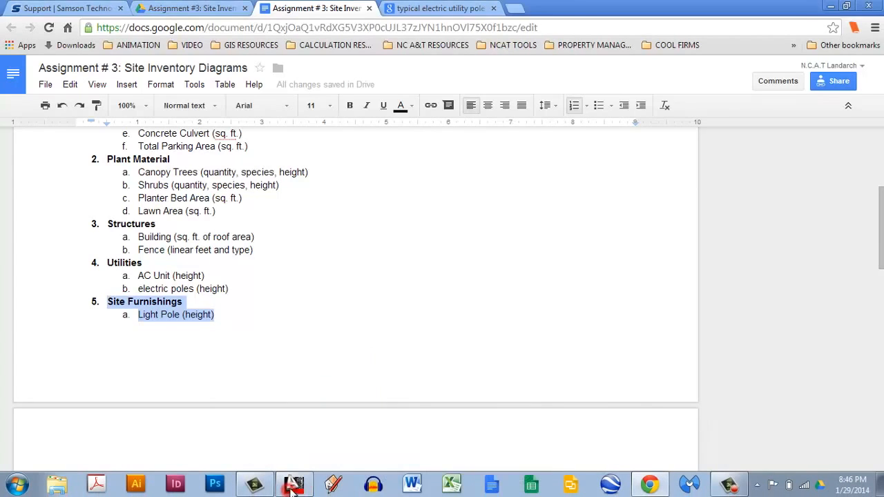
scroll(392, 275, up, 5)
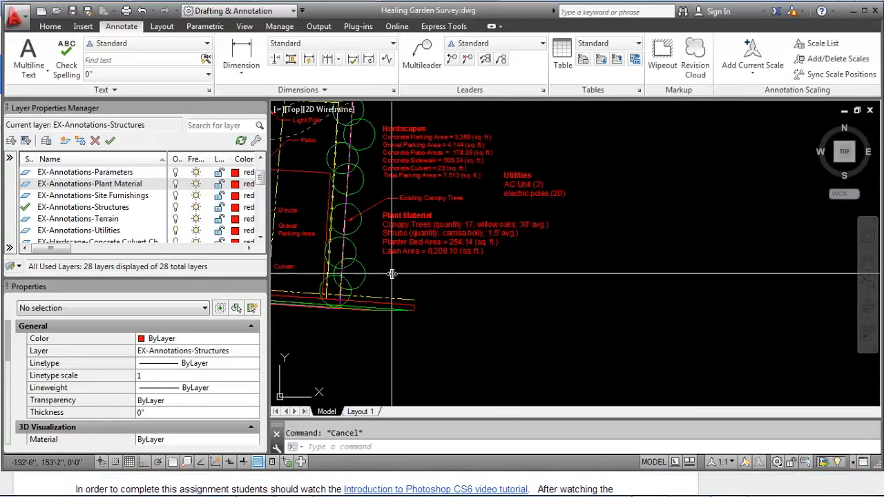
middle_drag(392, 274, 458, 306)
text(coy)
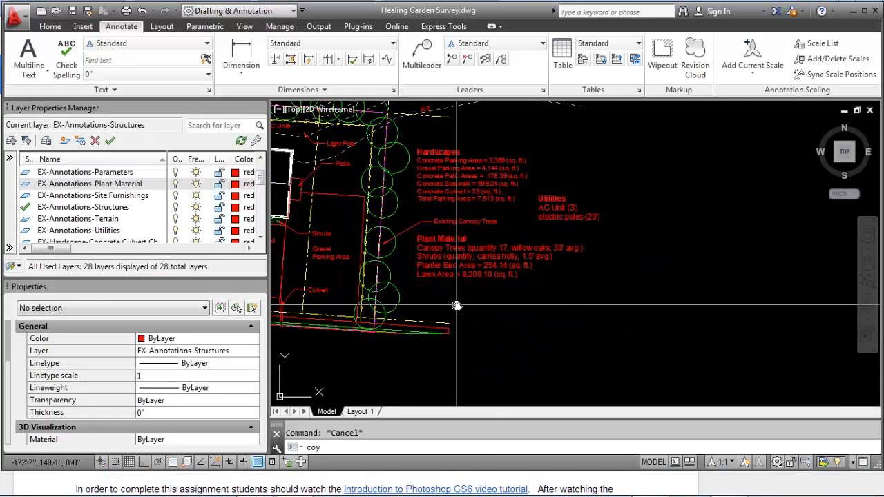
key(Return)
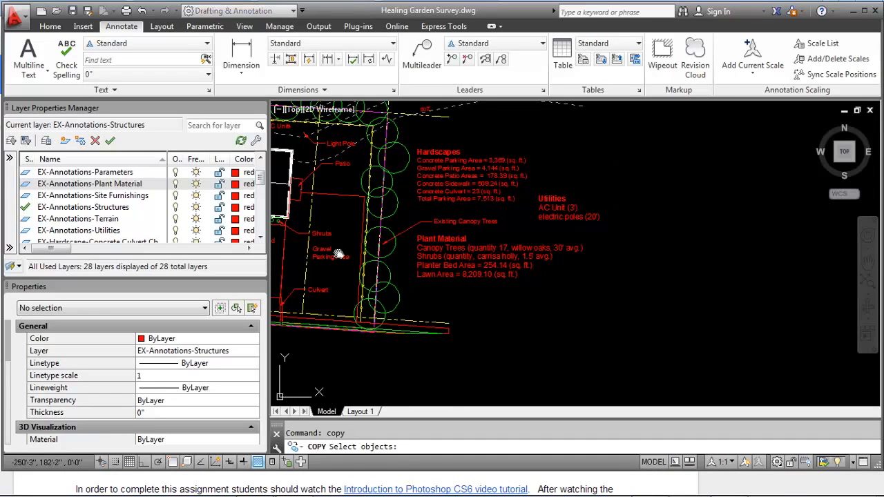
middle_drag(554, 206, 565, 225)
right_click(559, 227)
click(553, 234)
middle_drag(562, 181, 573, 231)
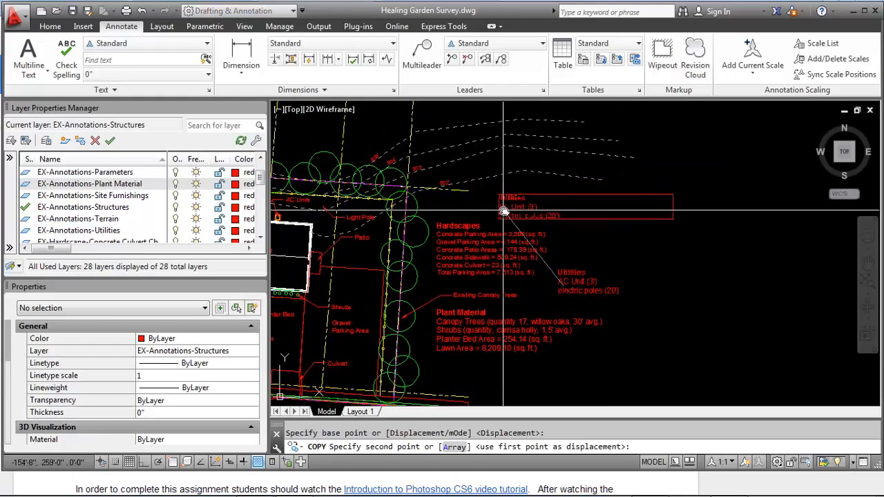
scroll(505, 207, up, 3)
click(509, 198)
key(Escape)
Step: Replace the AC Unit and electric poles lines in the new copy with the copied Site Furnishings list
click(510, 197)
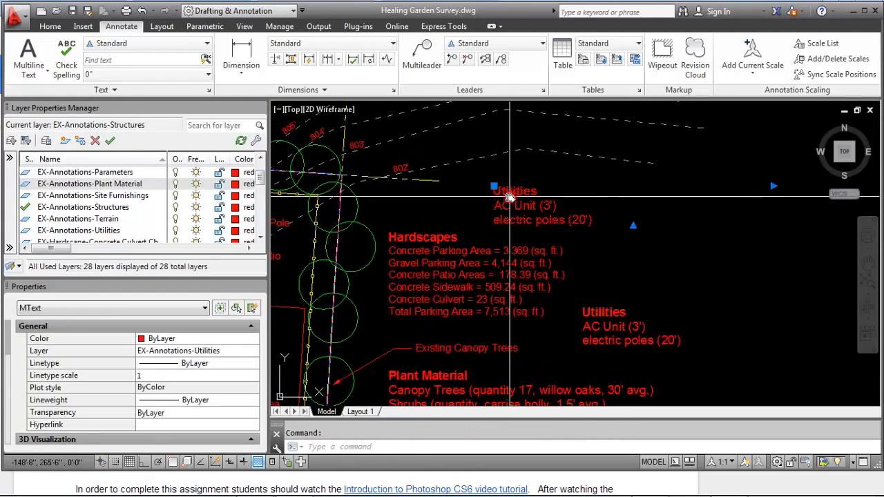
double_click(518, 195)
drag(597, 226, 465, 207)
key(ctrl+v)
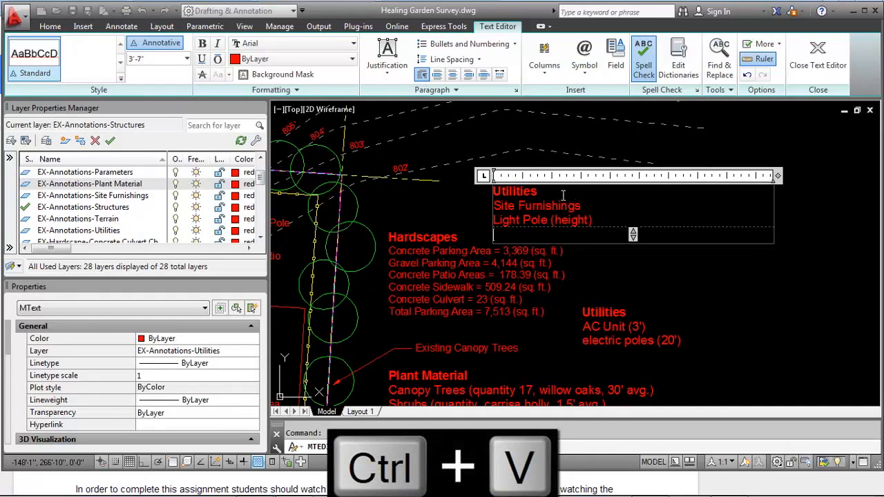
Step: Replace the bold Utilities heading of the new note with Site Furnishings on its own line
drag(542, 207, 477, 192)
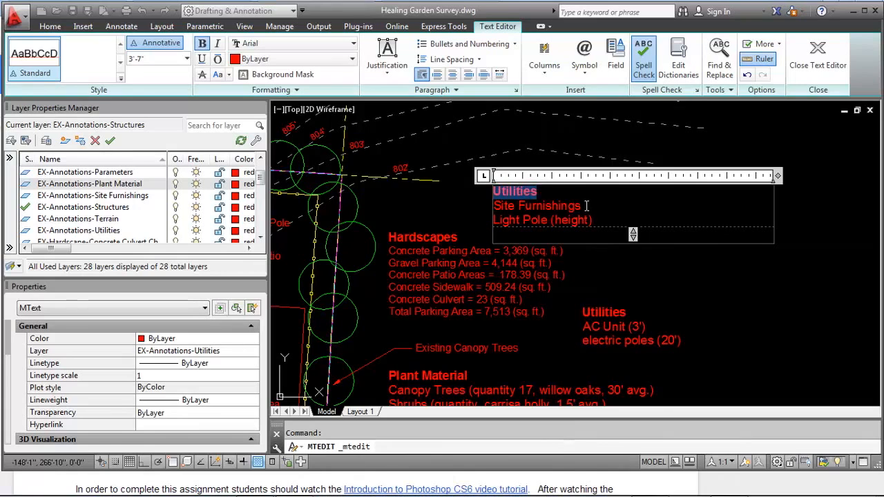
drag(586, 206, 494, 211)
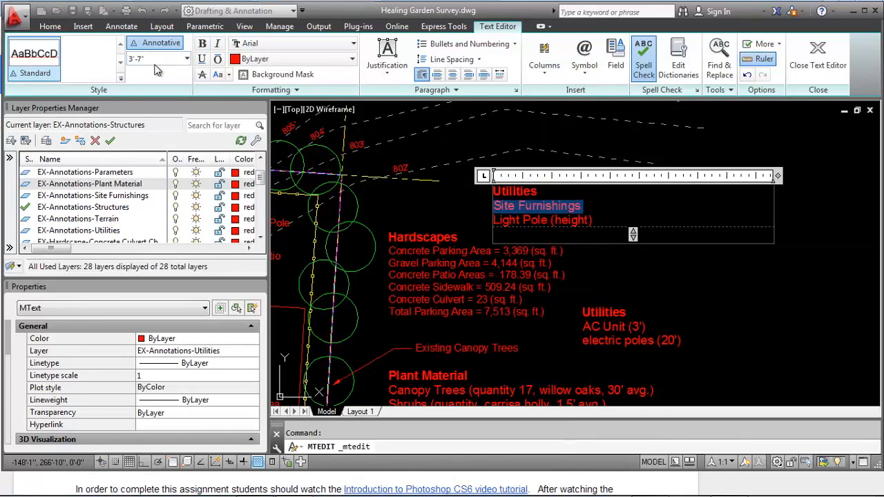
click(514, 194)
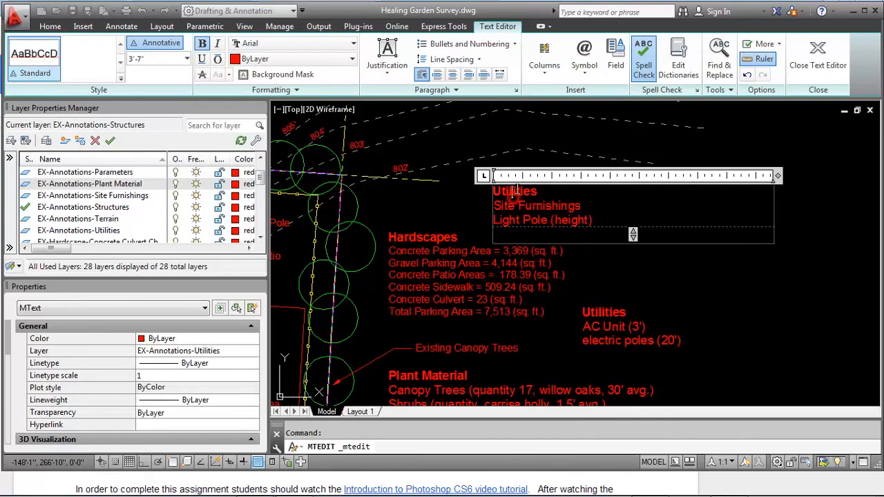
drag(591, 207, 487, 204)
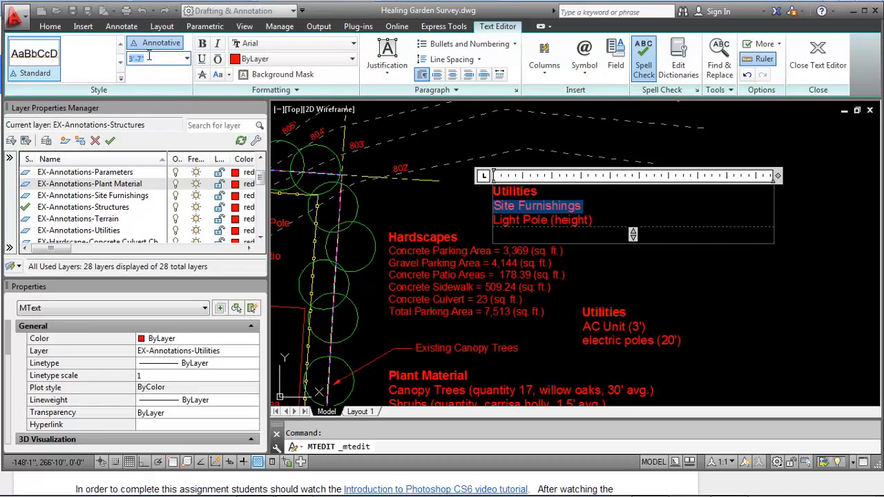
drag(541, 188, 458, 193)
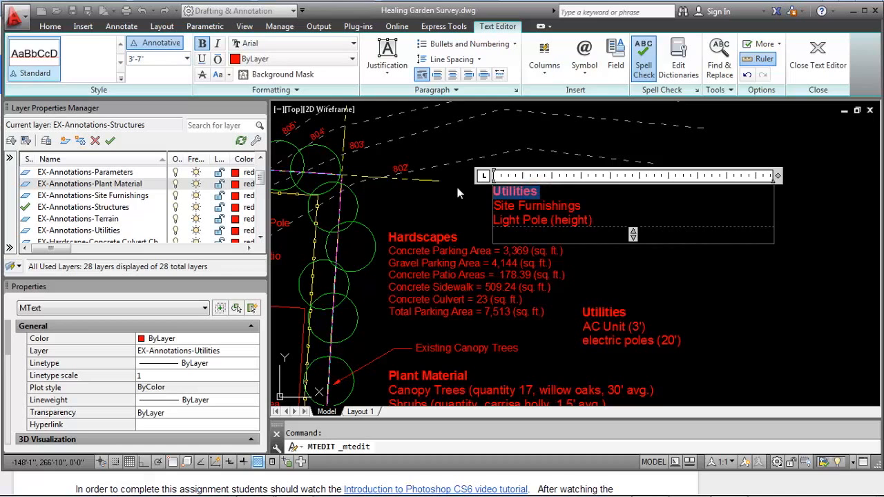
text(Site Fu)
text(rnishingsSite Furnishings)
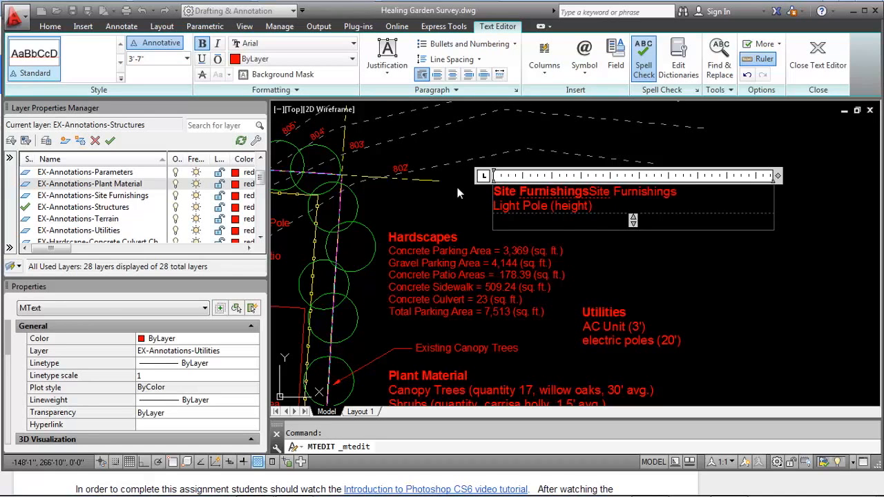
key(Return)
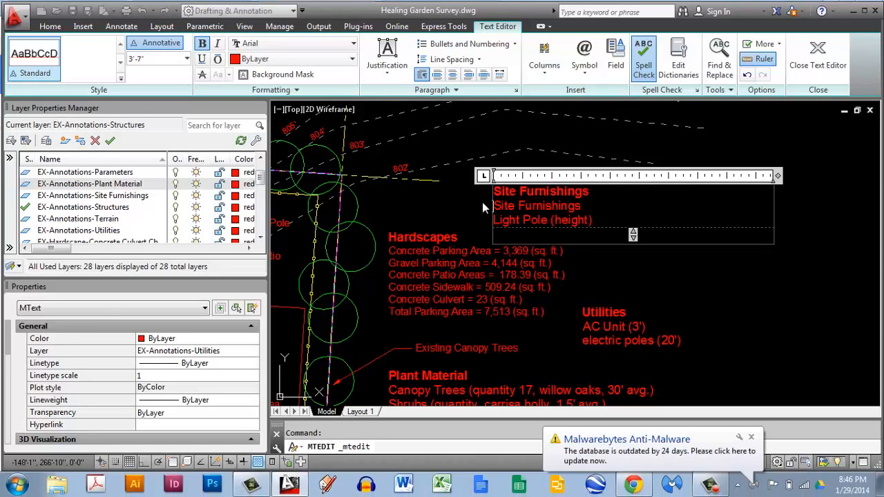
Step: Delete the duplicate non-bold Site Furnishings line from the note and finish editing it
drag(595, 207, 490, 215)
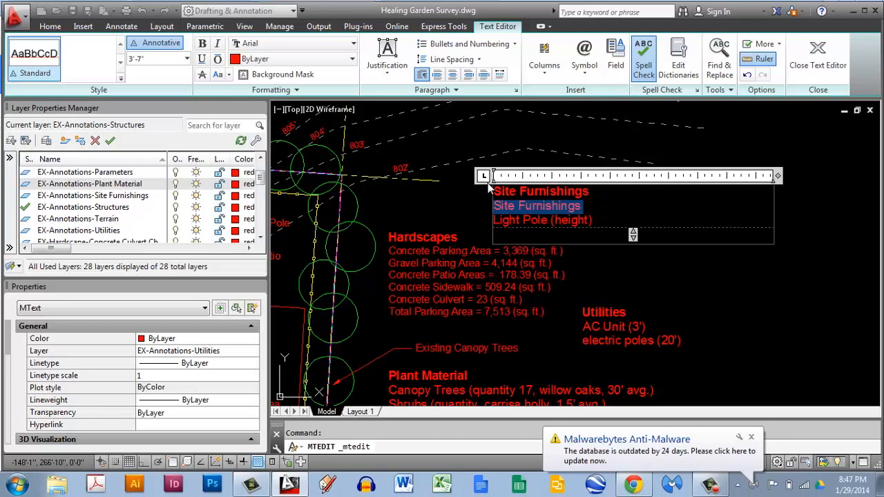
key(Delete)
click(650, 249)
Step: Assign the Site Furnishings note to the EX-Annotations-Site Furnishings layer and deselect it
middle_drag(592, 244, 584, 219)
click(553, 181)
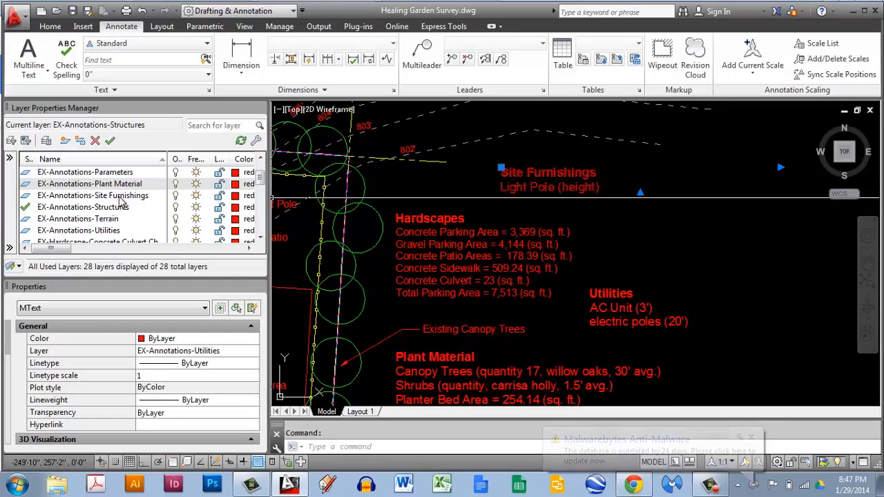
click(97, 196)
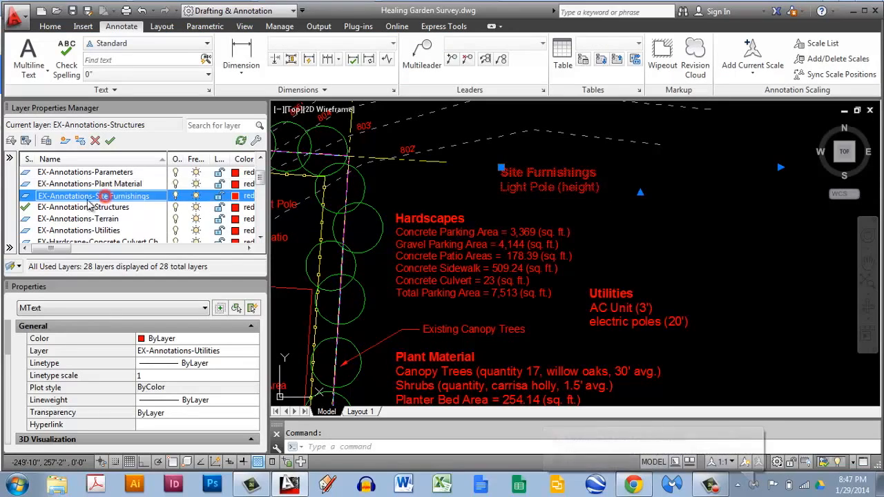
click(217, 353)
click(253, 350)
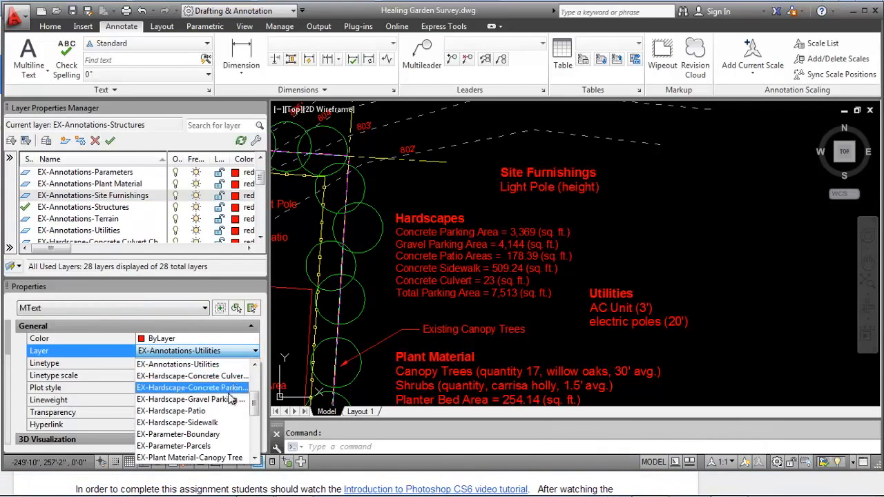
scroll(235, 394, up, 3)
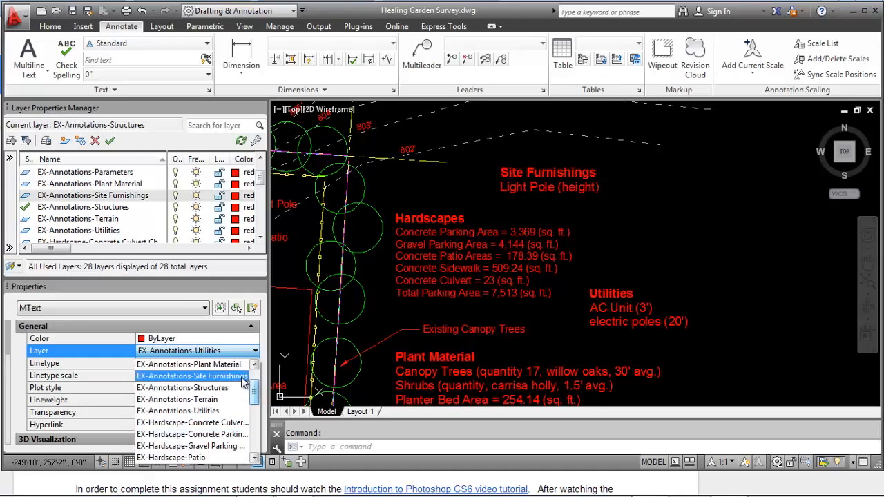
click(242, 377)
scroll(466, 254, down, 5)
key(Escape)
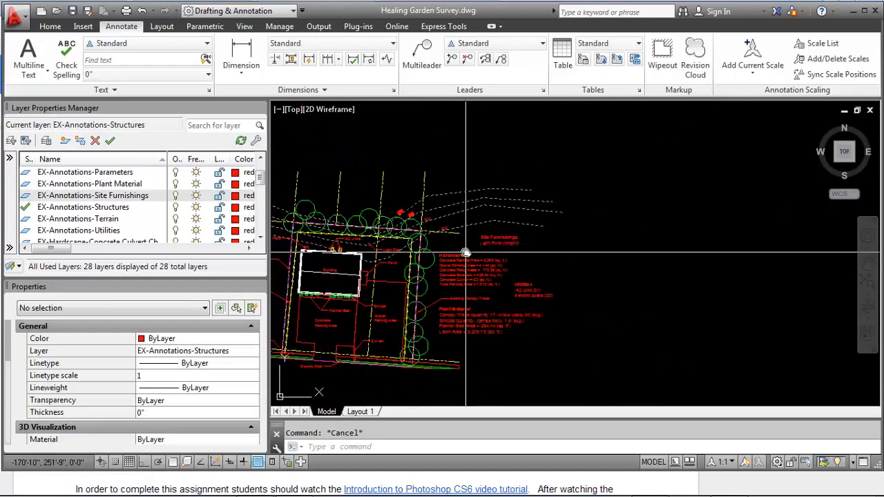
middle_drag(366, 307, 399, 286)
Step: Switch to the assignment document in Chrome and review the list of required site inventory items
mouse_move(353, 495)
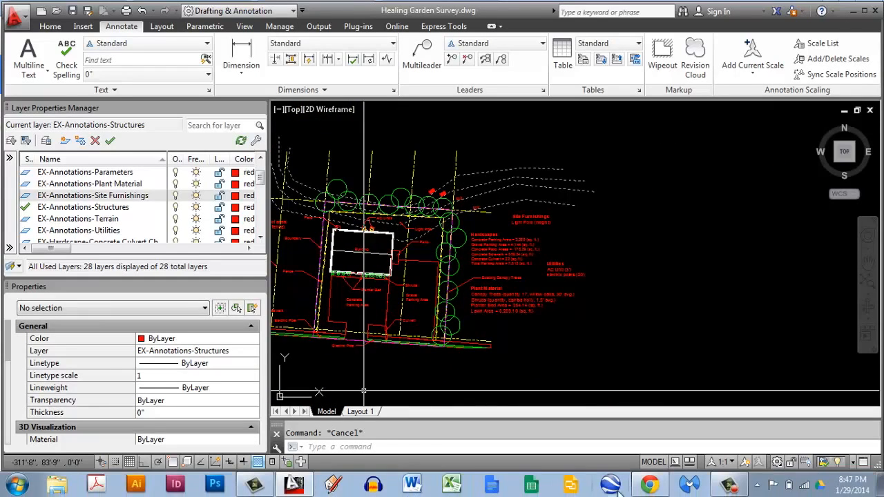
click(650, 486)
scroll(282, 284, down, 2)
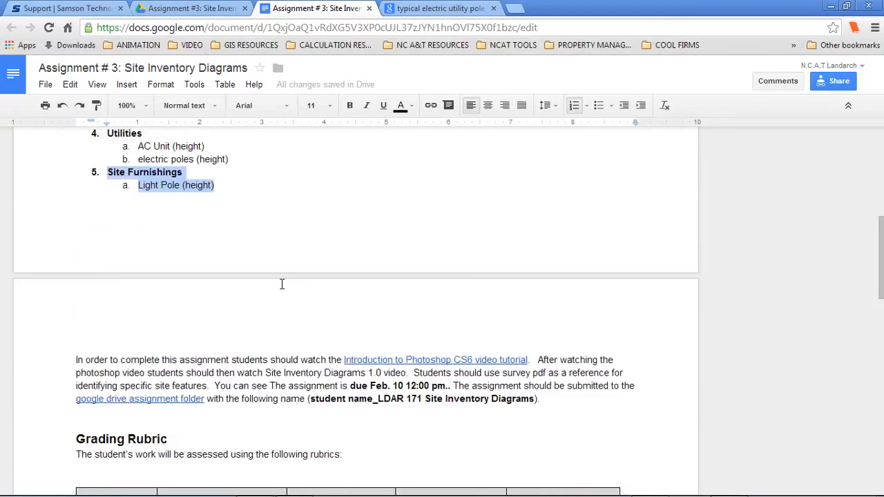
scroll(281, 284, up, 2)
mouse_move(491, 494)
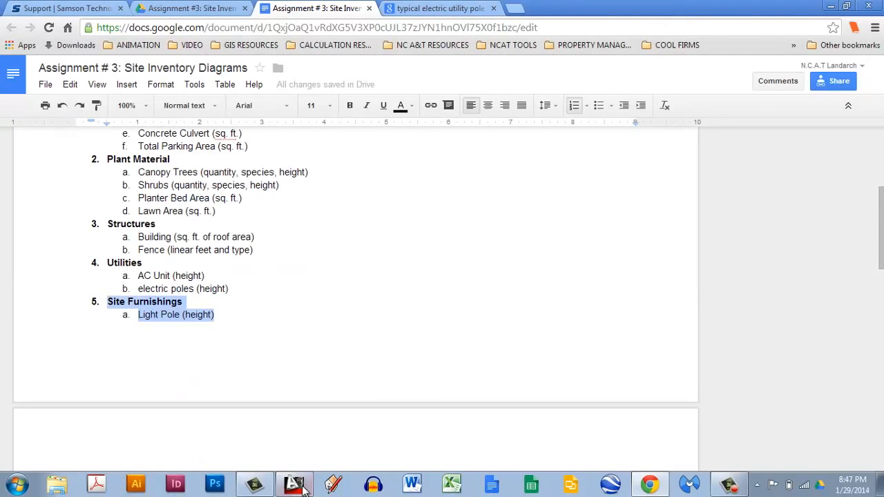
mouse_move(303, 486)
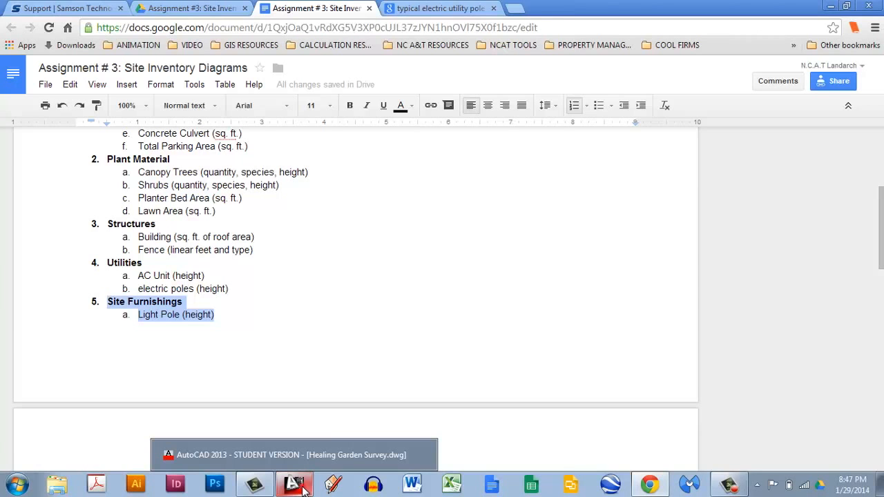
Step: Return to AutoCAD and create a copy of Layout 1, placed at the end of the layouts
click(303, 486)
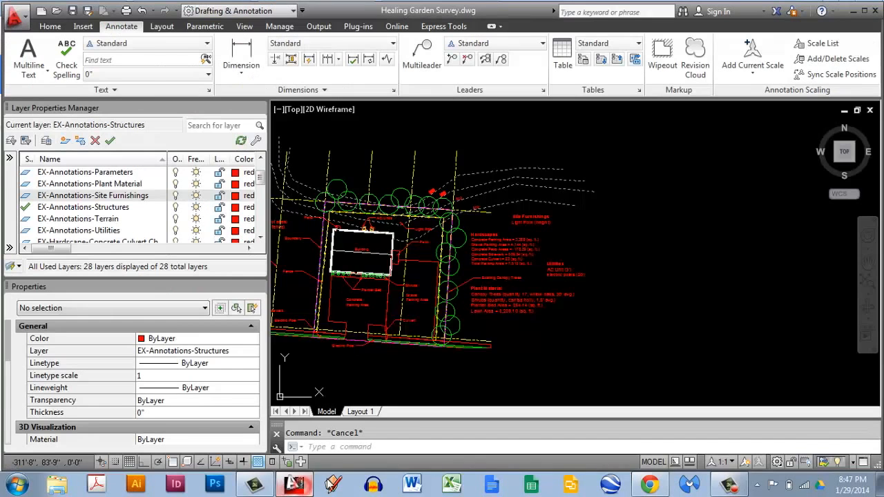
click(366, 411)
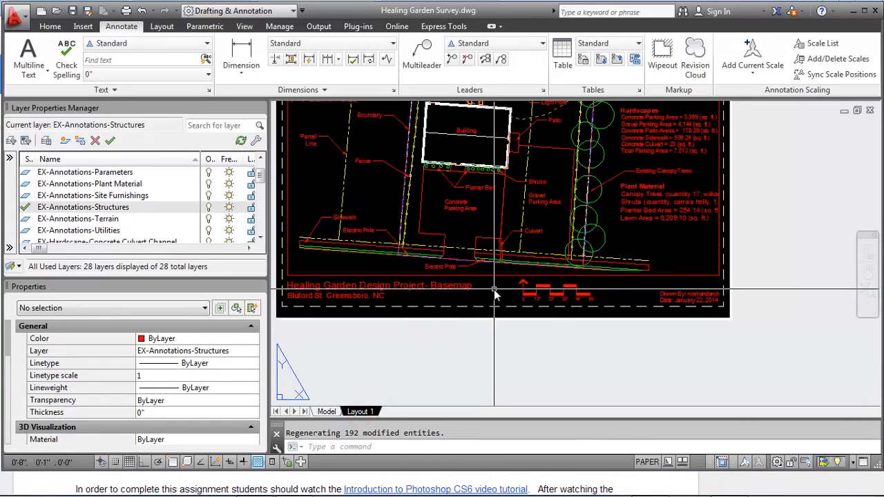
scroll(495, 295, down, 3)
scroll(398, 378, up, 3)
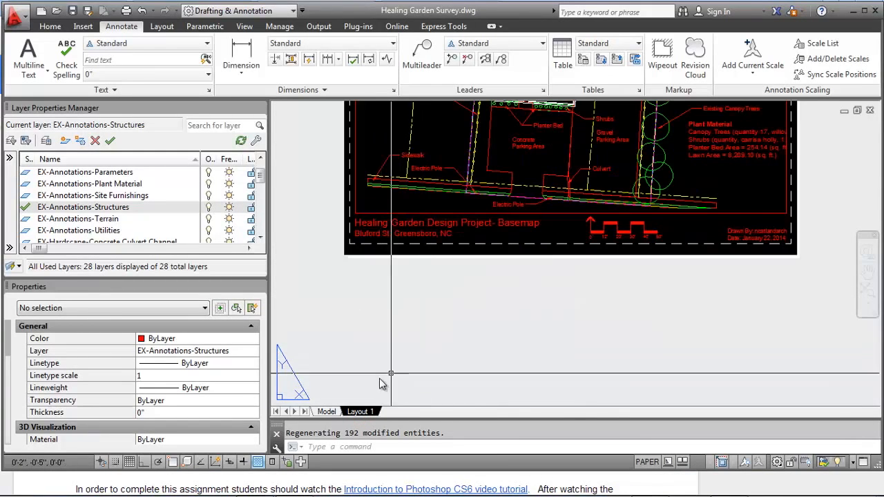
right_click(360, 411)
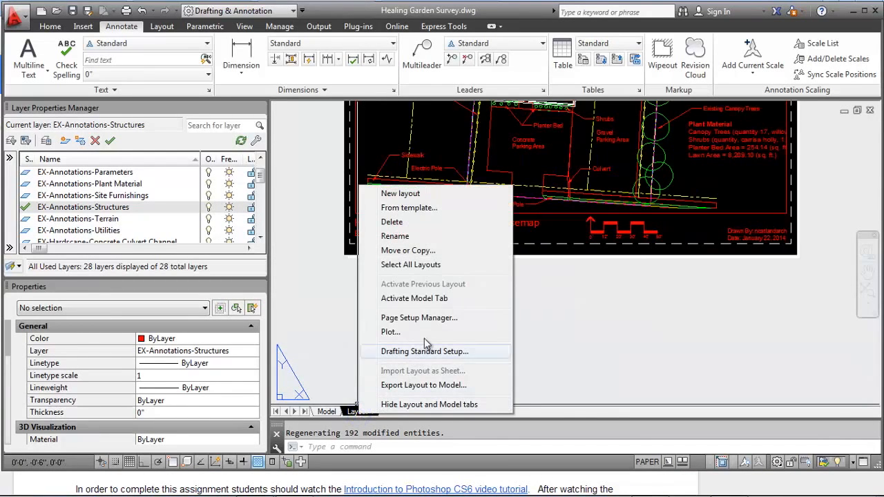
click(445, 252)
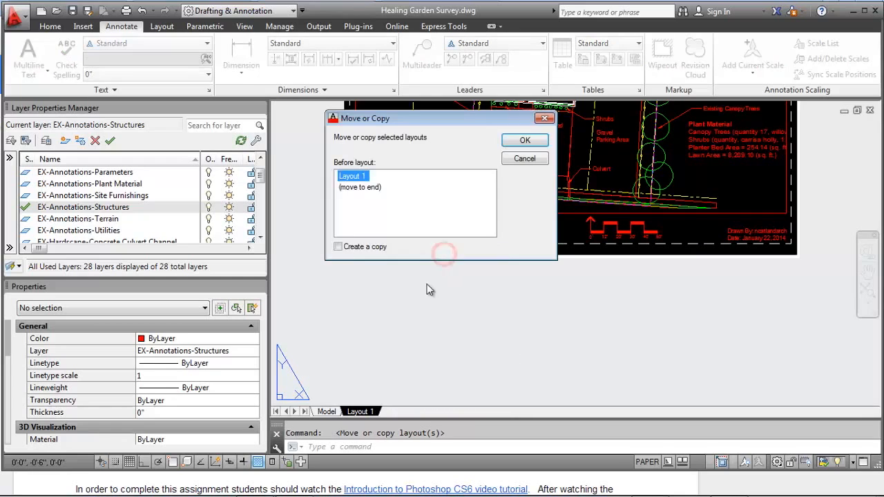
click(338, 247)
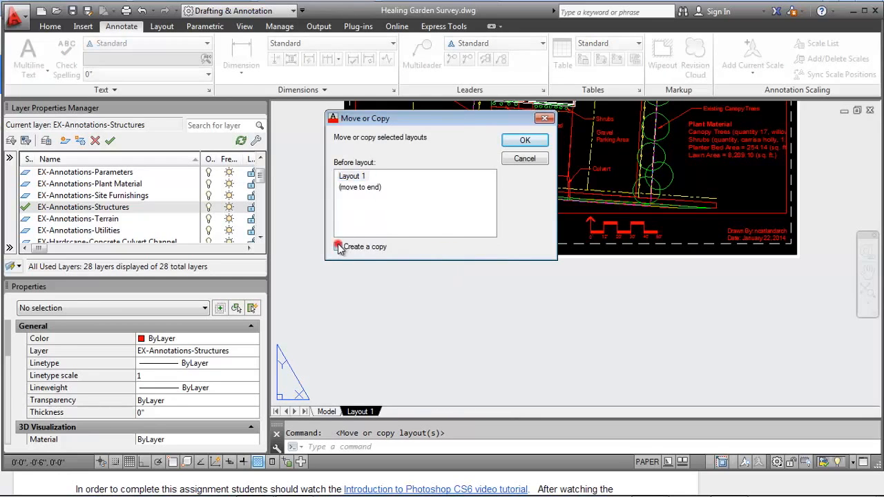
click(370, 188)
click(521, 139)
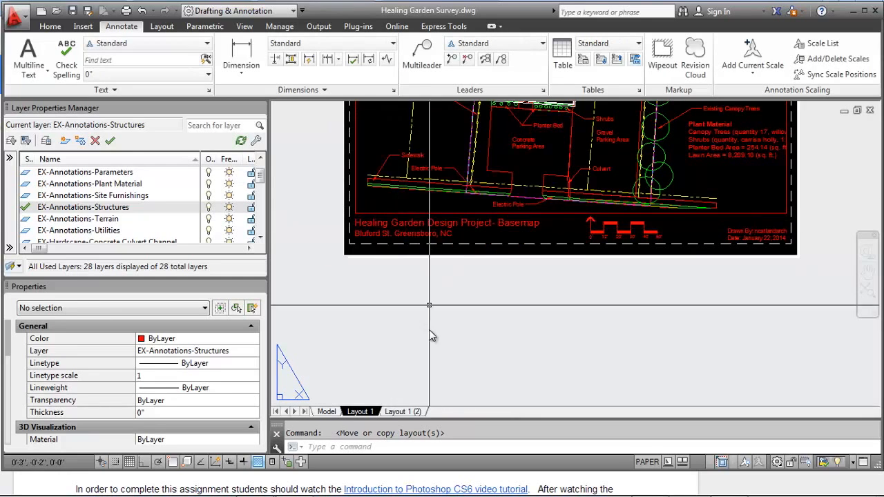
Step: Open the copied layout and rename it Hardscape
click(403, 411)
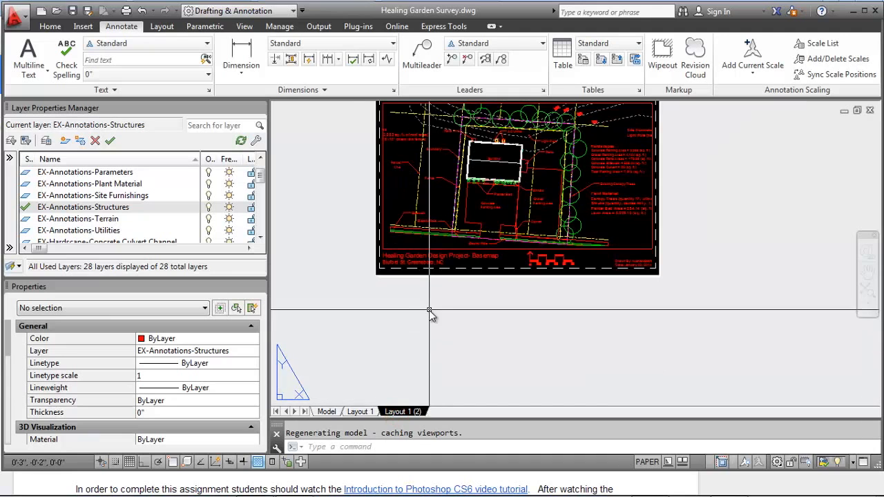
right_click(401, 411)
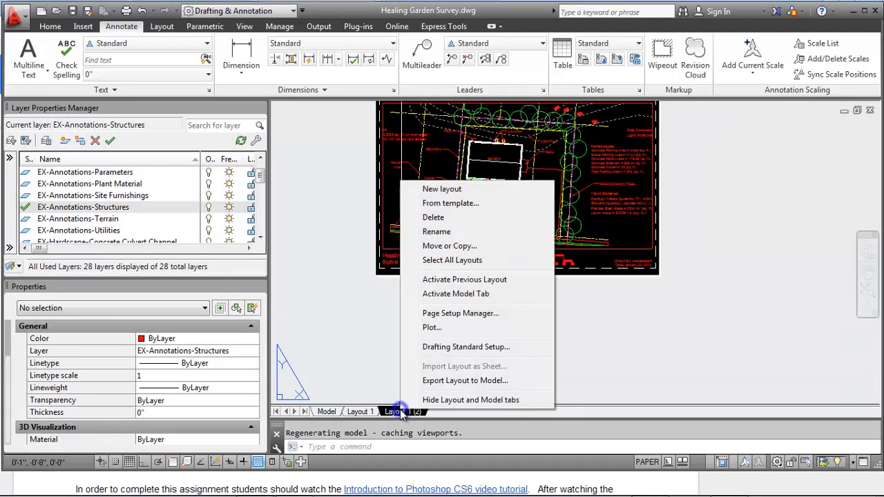
click(452, 236)
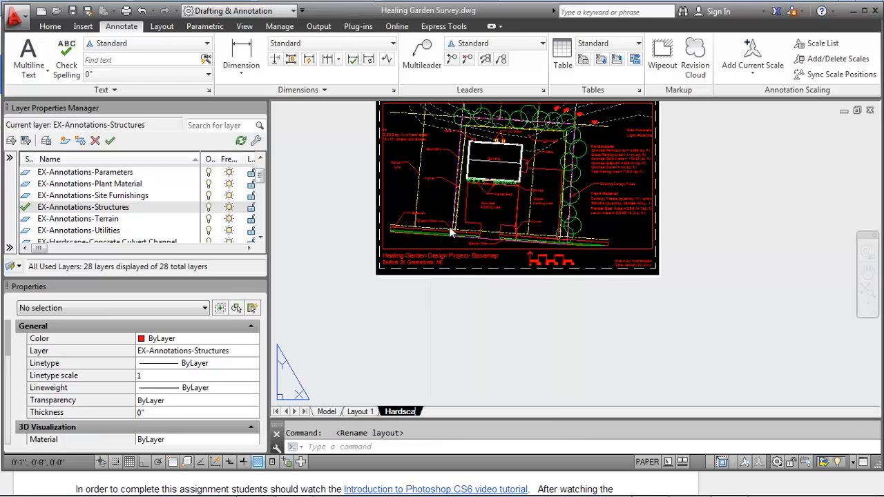
Step: Replace the word Basemap in the title block heading of the Hardscape layout with Hardscapes
scroll(461, 258, up, 3)
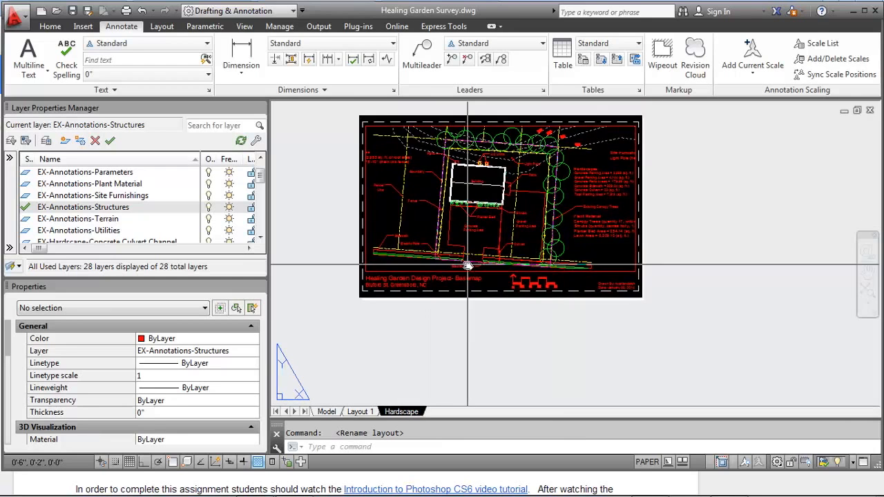
double_click(465, 274)
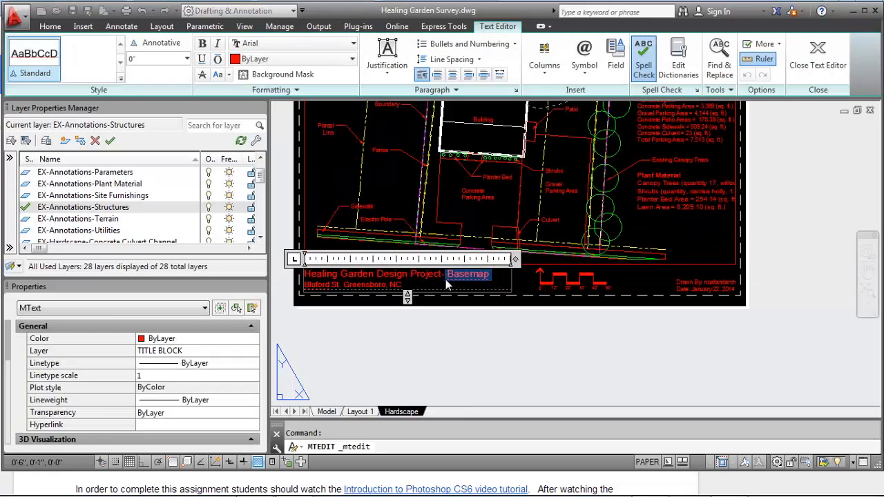
text(Hardscapes)
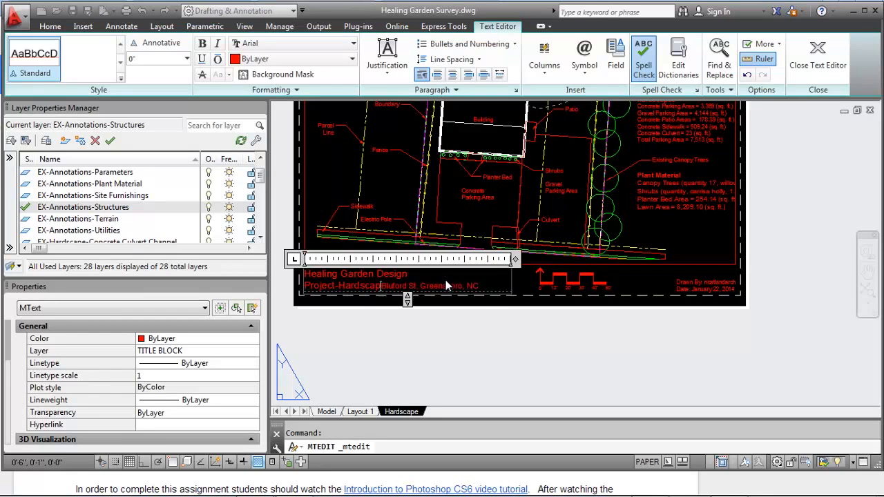
click(476, 326)
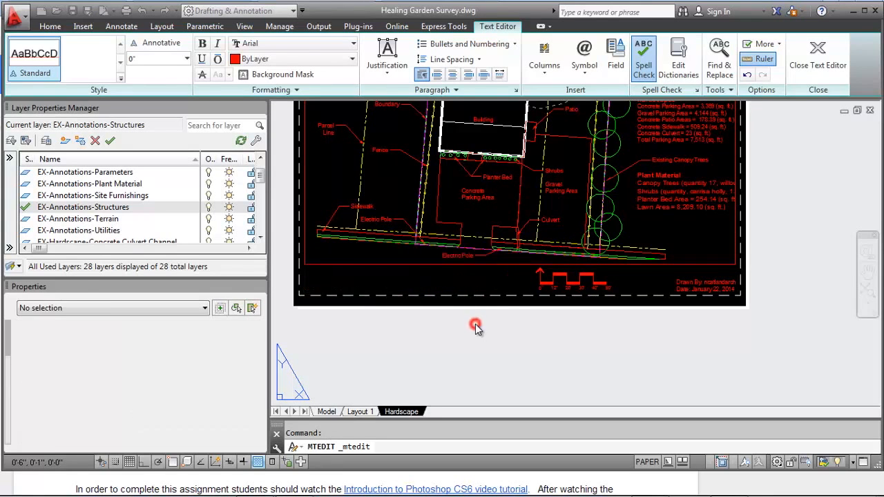
Step: In paper space, select the Hardscape layout's viewport and check its display lock option without changing it
middle_drag(510, 332, 468, 354)
middle_drag(525, 279, 539, 320)
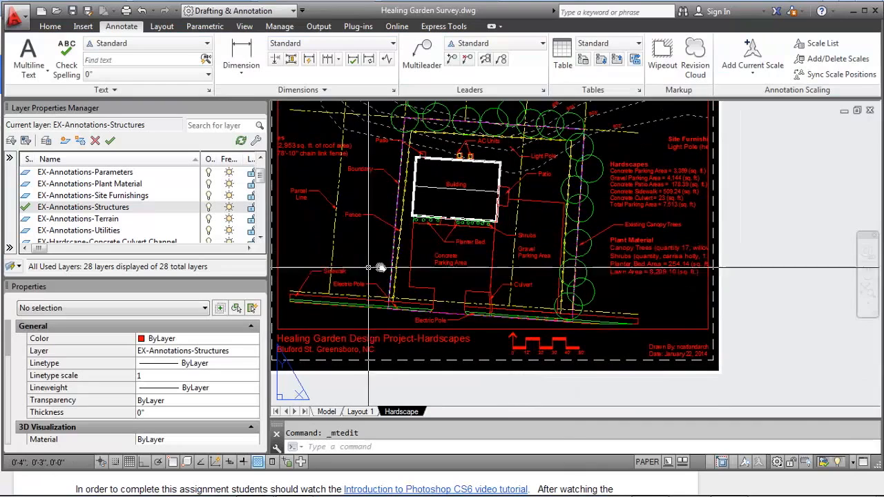
middle_drag(385, 268, 517, 269)
middle_drag(548, 239, 476, 259)
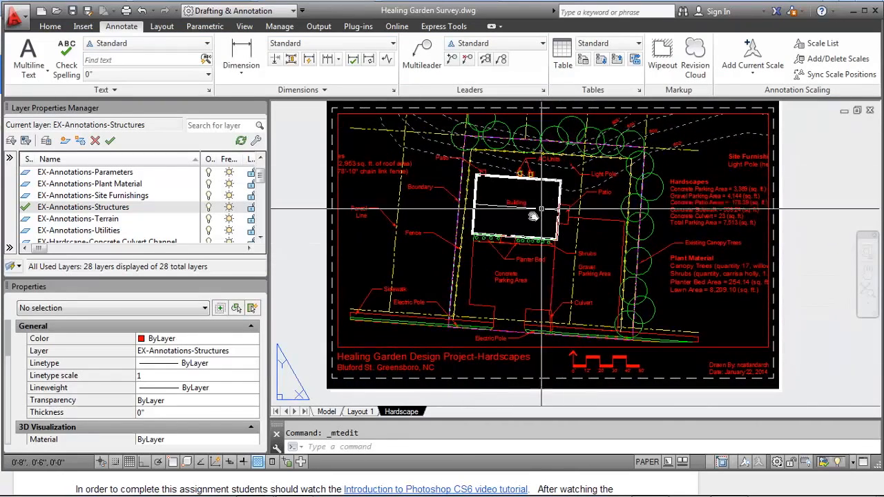
double_click(434, 205)
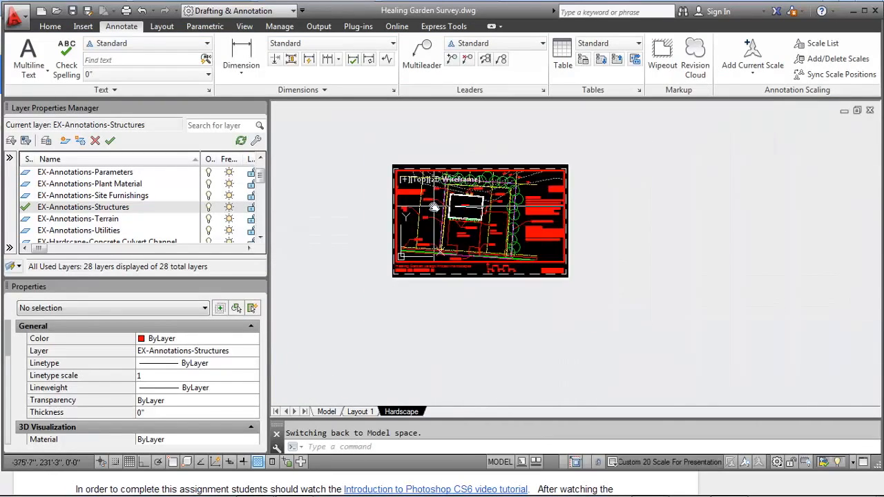
scroll(434, 206, up, 2)
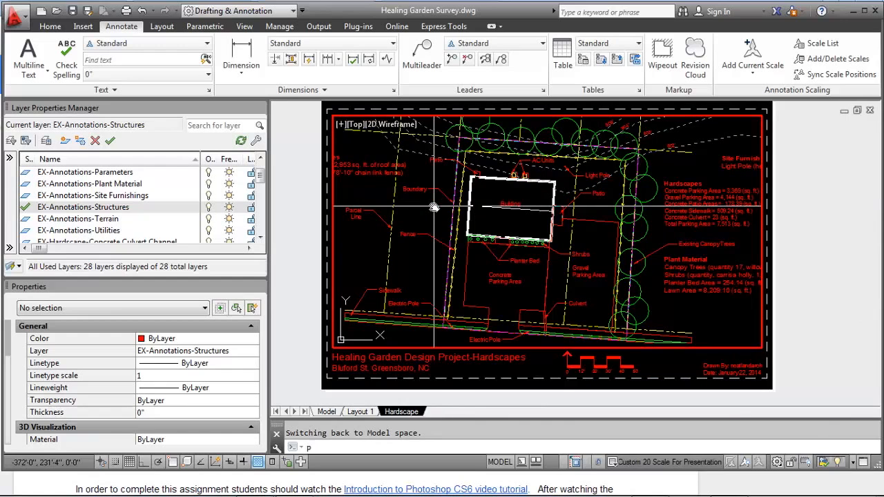
text(s)
key(Return)
click(419, 115)
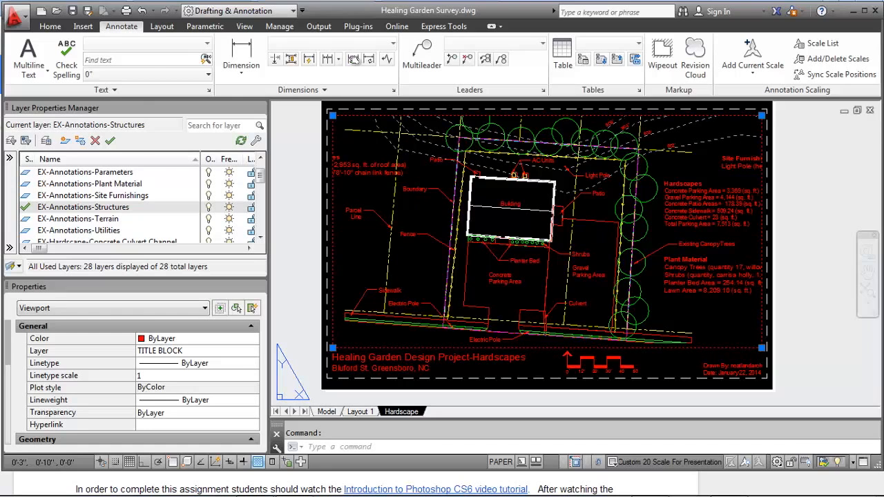
right_click(367, 124)
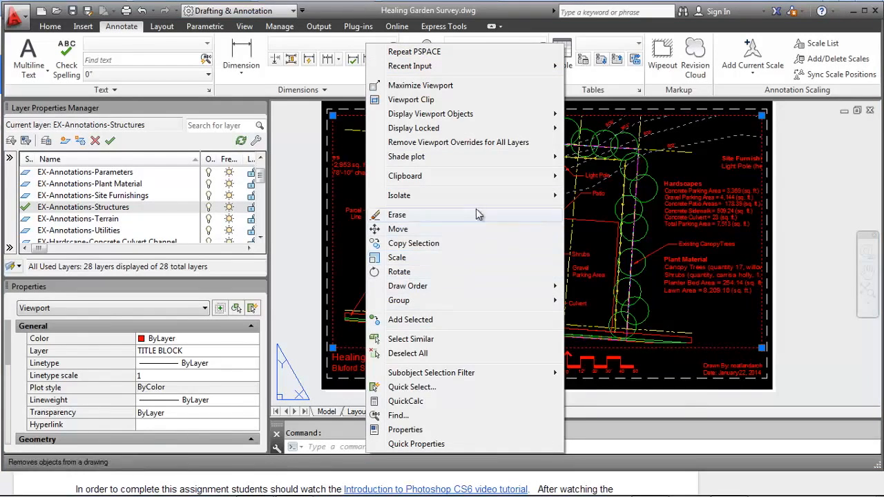
mouse_move(488, 159)
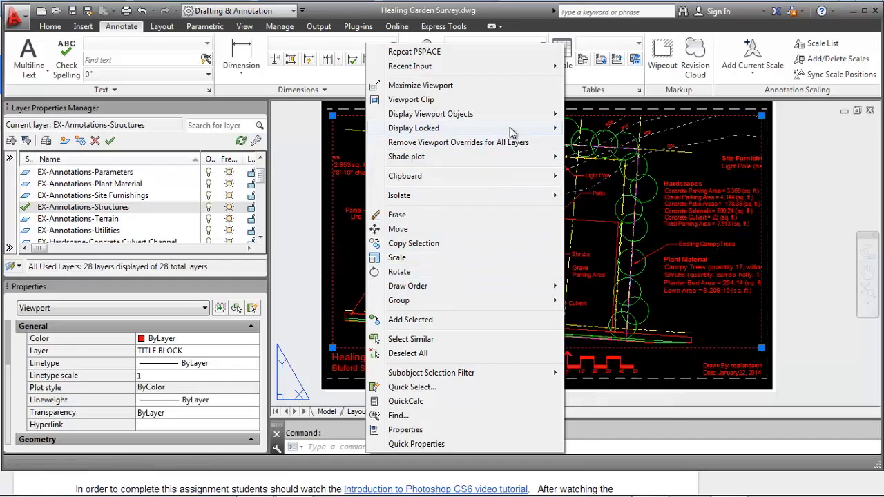
key(Escape)
key(Escape)
Step: Activate the viewport in the Hardscape layout and test its locked view by zooming in and out
middle_drag(406, 185, 438, 216)
scroll(438, 197, up, 3)
double_click(438, 197)
scroll(438, 197, down, 3)
scroll(436, 219, up, 3)
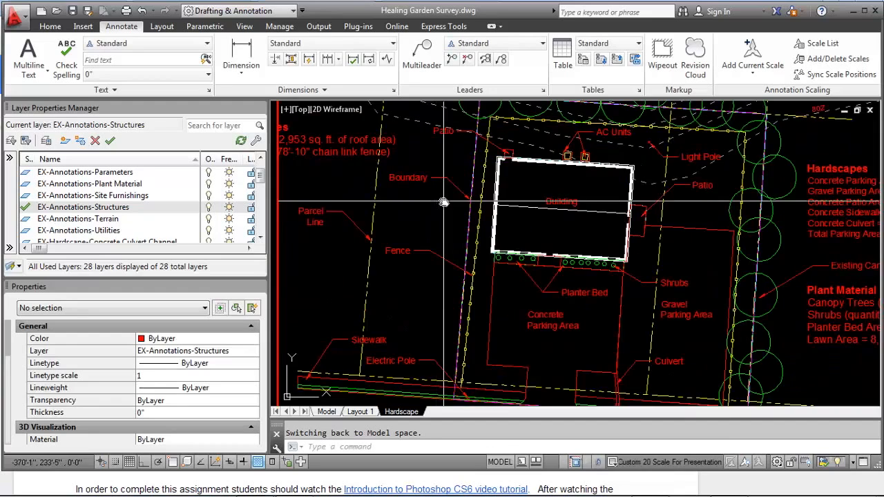
scroll(452, 228, down, 3)
middle_drag(535, 265, 465, 272)
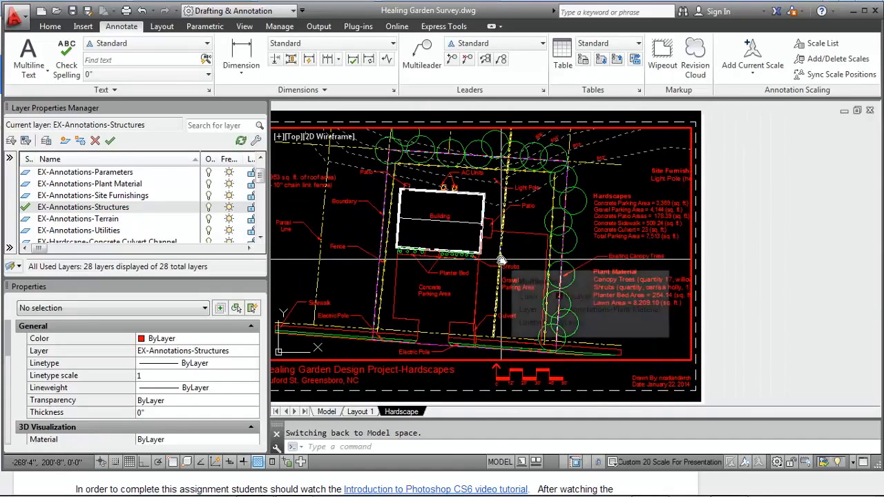
Step: Widen the layer list and bring its VP Freeze column into view beside the layer names
drag(268, 198, 347, 198)
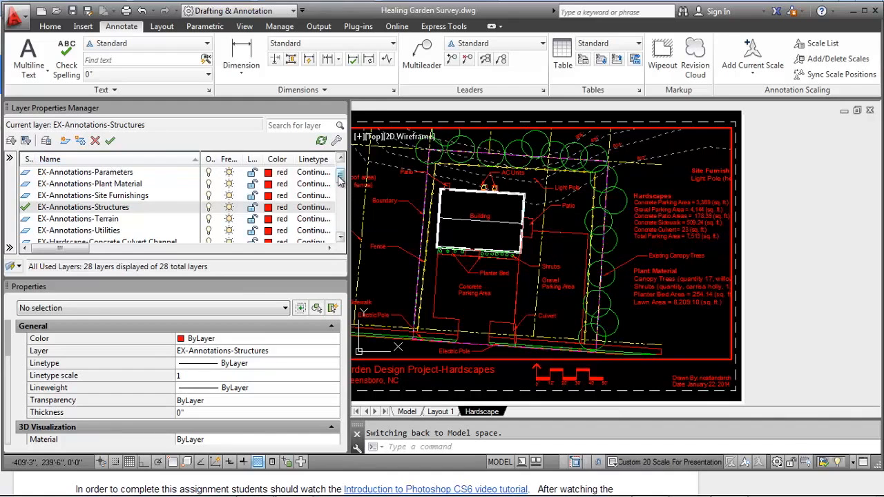
scroll(340, 178, up, 1)
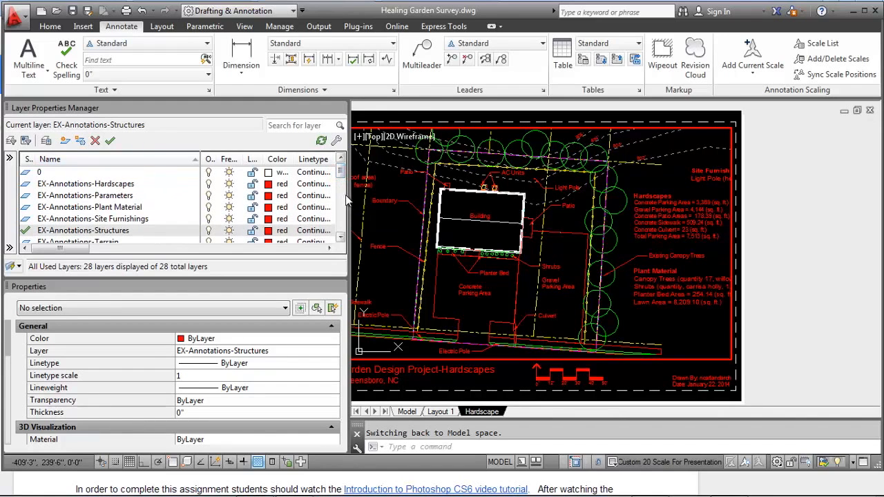
drag(351, 197, 436, 196)
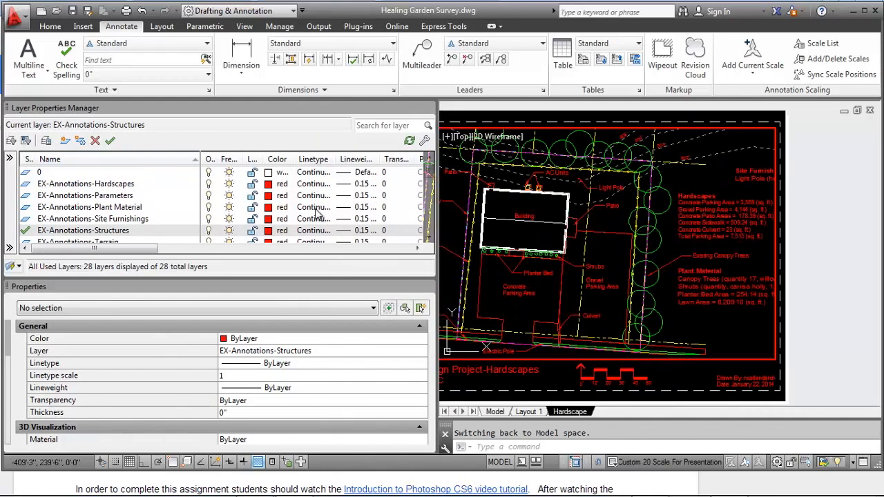
drag(157, 246, 258, 253)
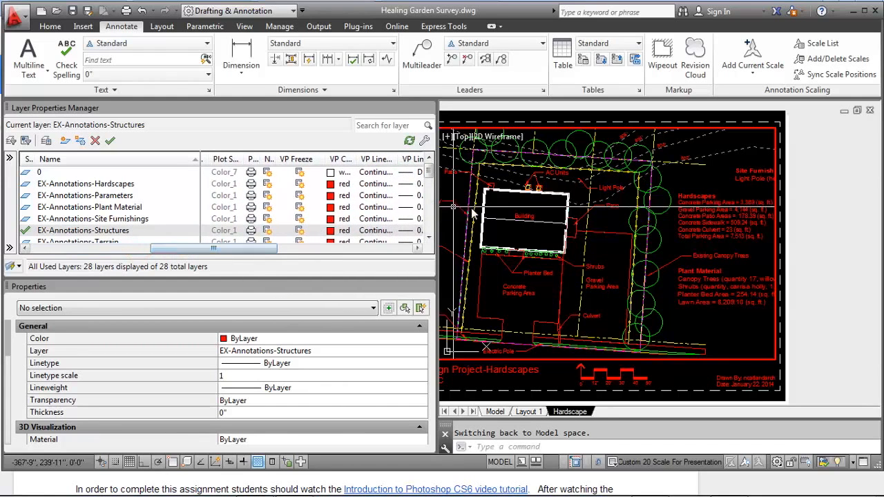
middle_drag(488, 220, 546, 219)
double_click(546, 220)
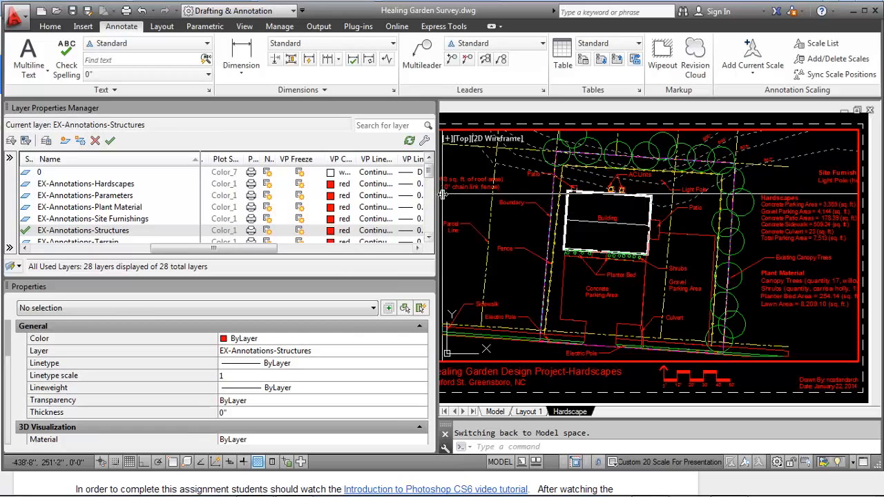
drag(436, 163, 335, 165)
drag(153, 255, 181, 253)
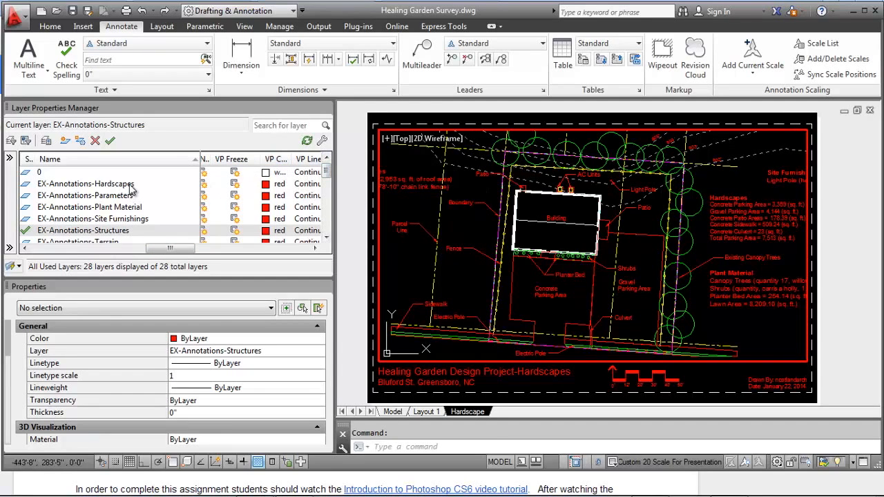
Step: Freeze all layers from EX-Annotations-Parameters through EX-Utilities-Electric Pole in the active Hardscape viewport only
click(98, 197)
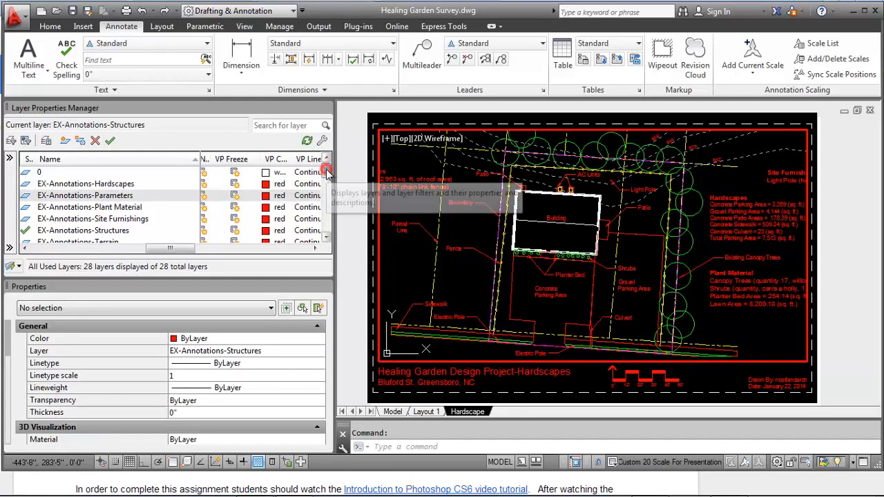
scroll(327, 174, down, 7)
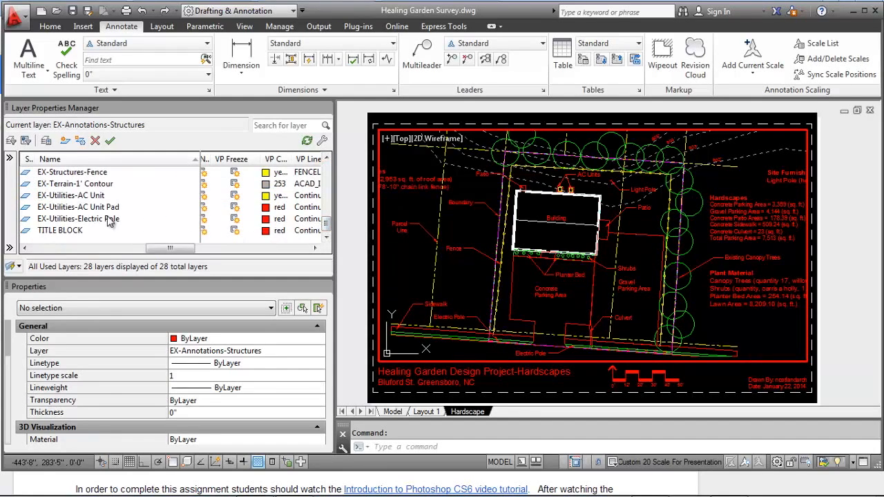
shift+click(109, 218)
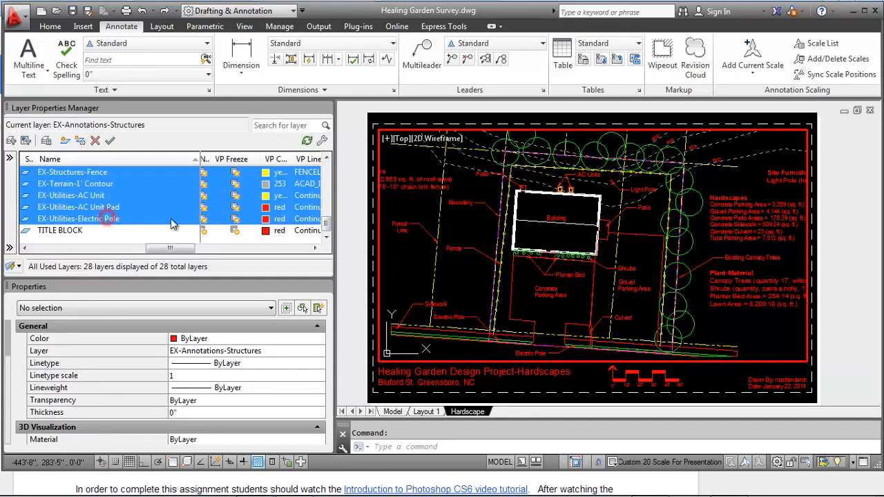
click(236, 175)
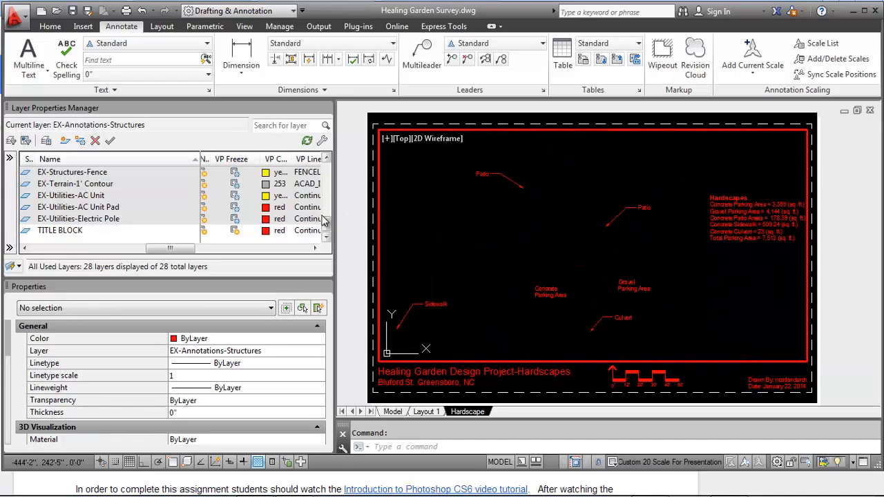
Step: Thaw the layers from EX-Hardscape-Concrete Culvert Channel through EX-Hardscape-Sidewalk in the active viewport
drag(327, 221, 326, 188)
click(82, 185)
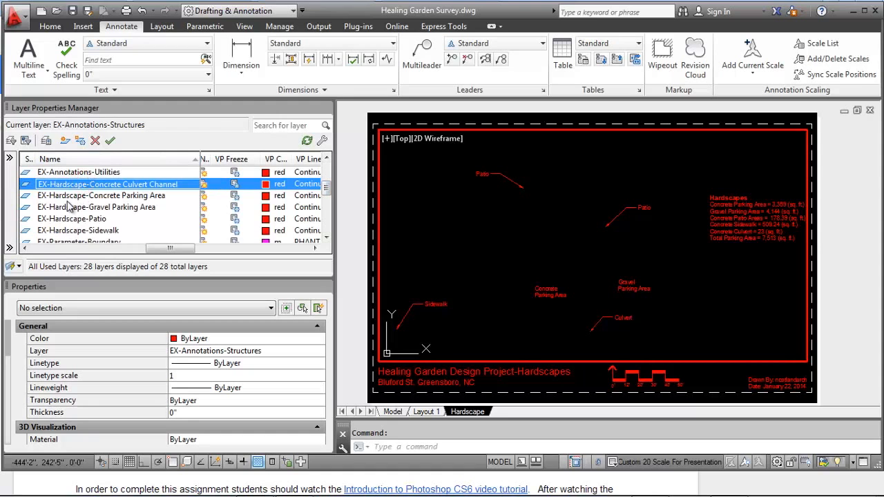
shift+click(70, 232)
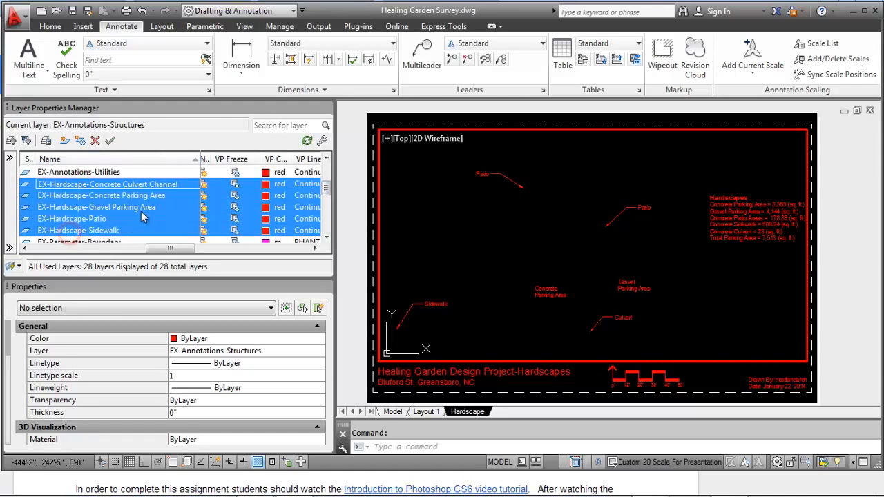
click(237, 190)
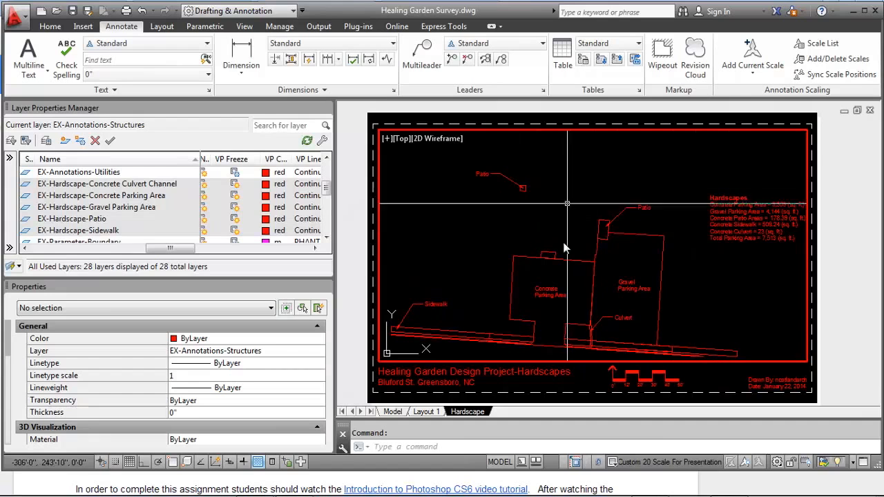
Step: Move the Hardscapes area notes up and to the left, clear of the viewport's right border and above the gravel parking area
middle_drag(587, 191, 548, 198)
scroll(612, 219, up, 3)
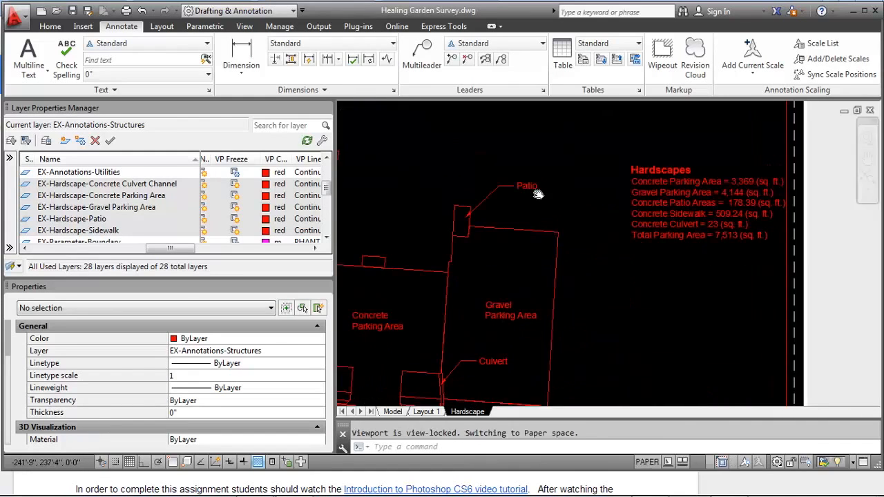
text(m)
key(Return)
click(662, 219)
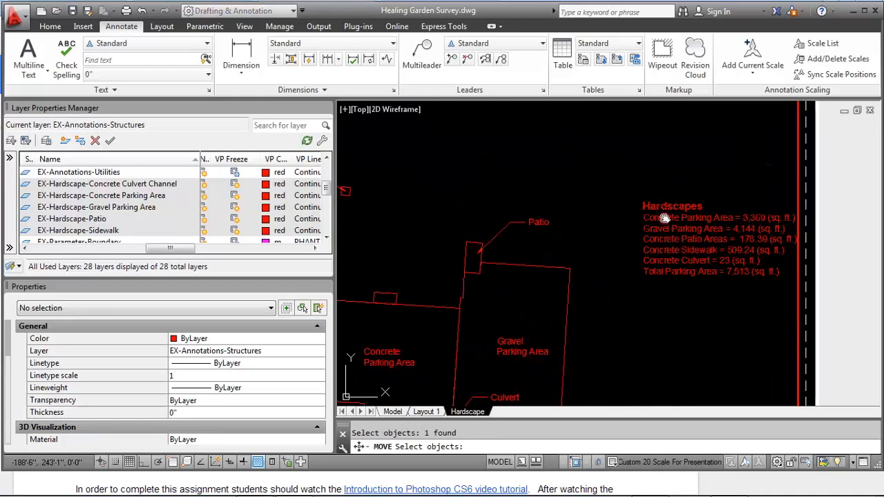
key(Return)
click(662, 219)
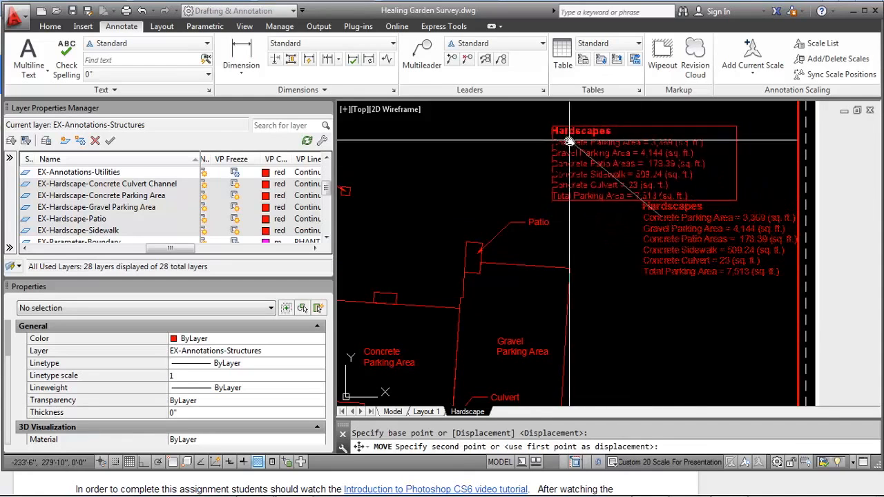
middle_drag(565, 144, 586, 169)
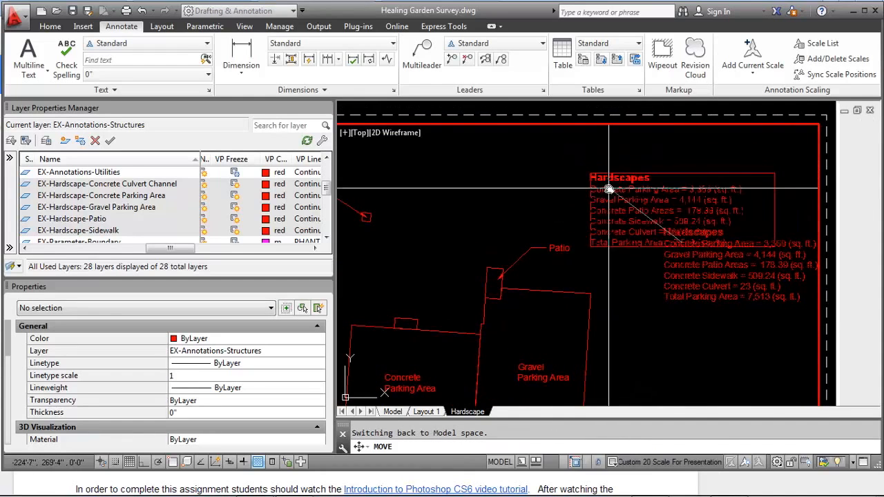
click(614, 186)
scroll(624, 164, down, 4)
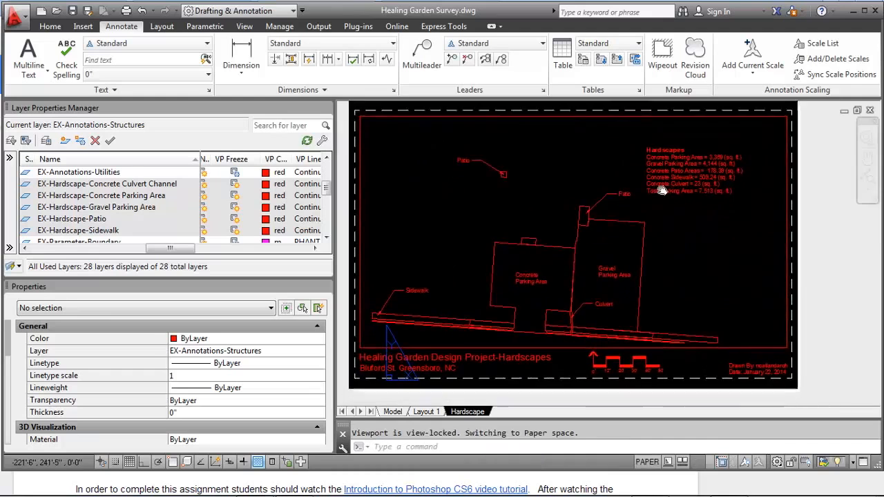
Step: Move the Hardscapes area notes slightly up and to the right, closer to the viewport's upper right corner
middle_drag(671, 183, 639, 198)
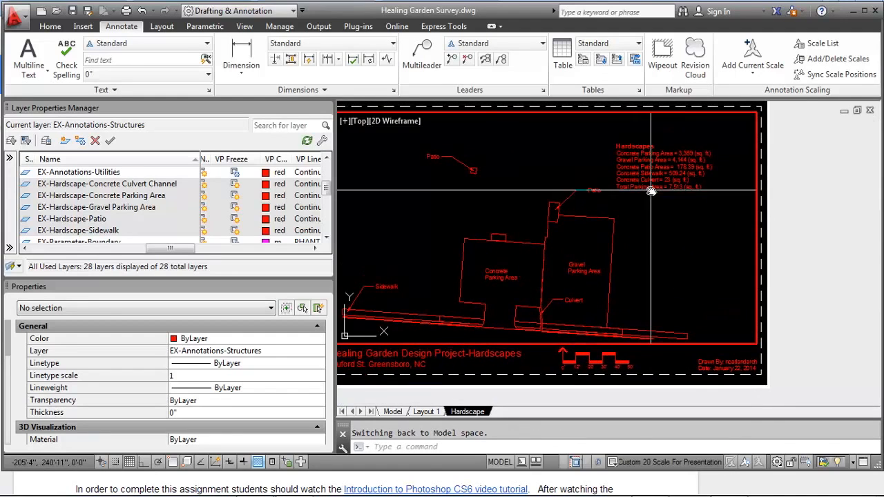
scroll(646, 170, up, 4)
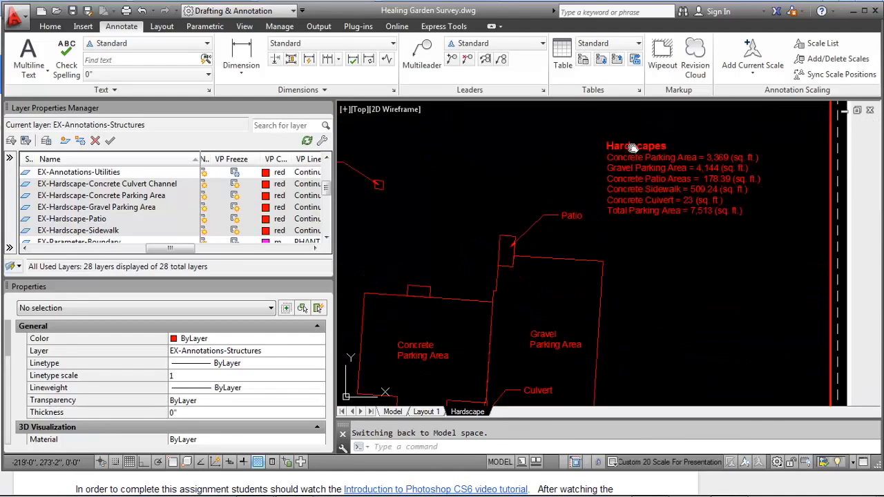
text(m)
key(Return)
click(647, 200)
key(Return)
click(646, 183)
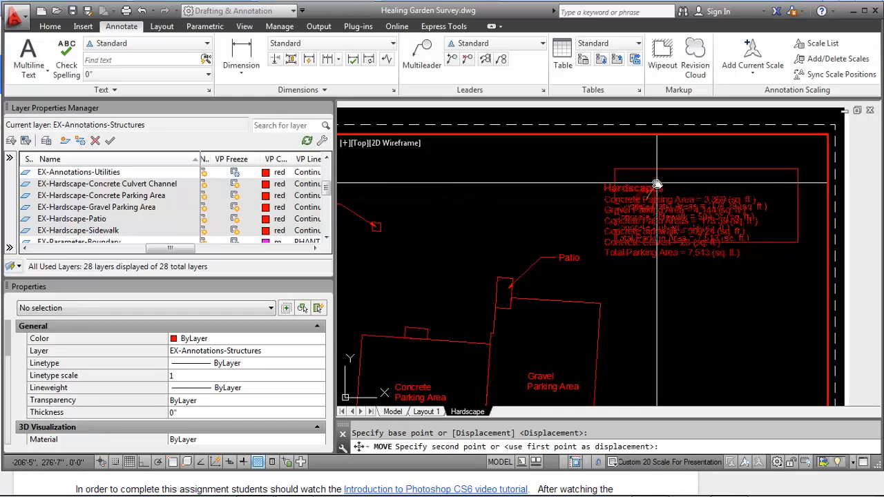
scroll(657, 167, down, 2)
middle_drag(655, 199, 653, 172)
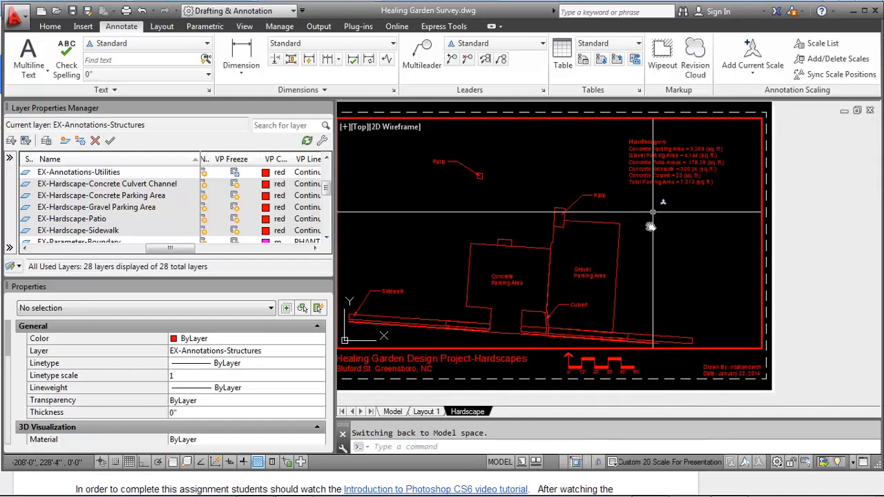
middle_drag(652, 242, 690, 242)
double_click(690, 242)
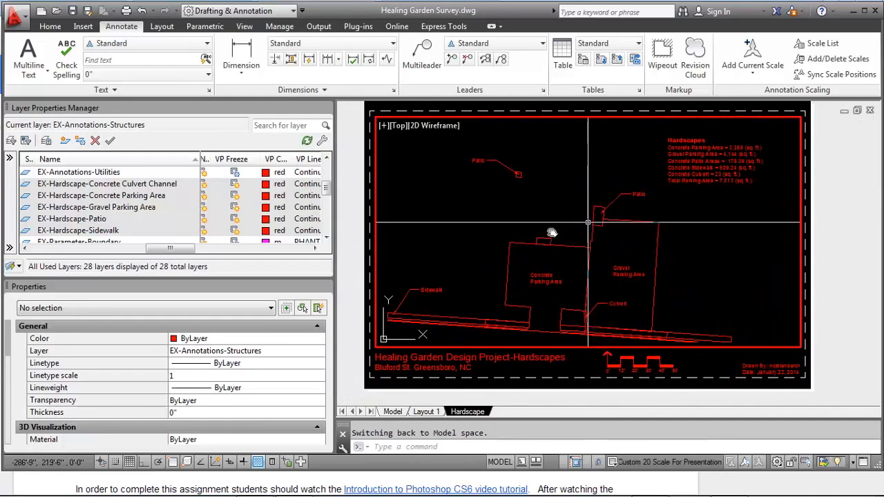
middle_drag(570, 306, 513, 306)
scroll(560, 274, up, 2)
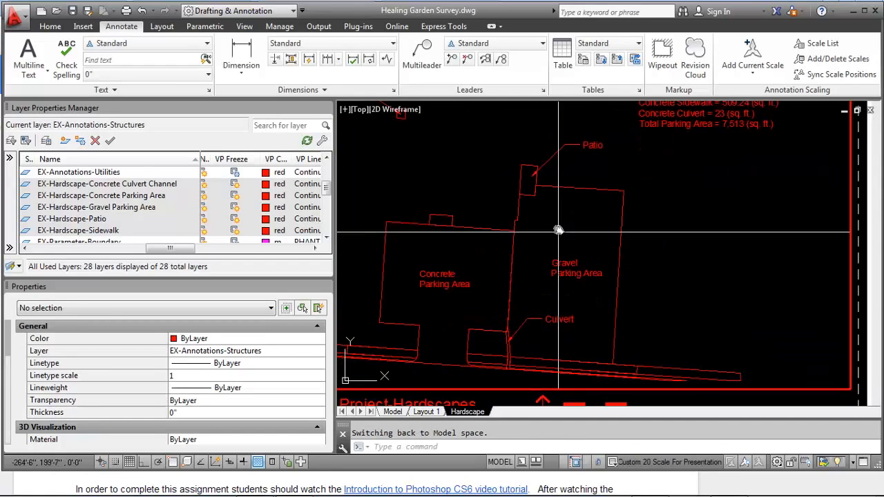
middle_drag(588, 219, 665, 205)
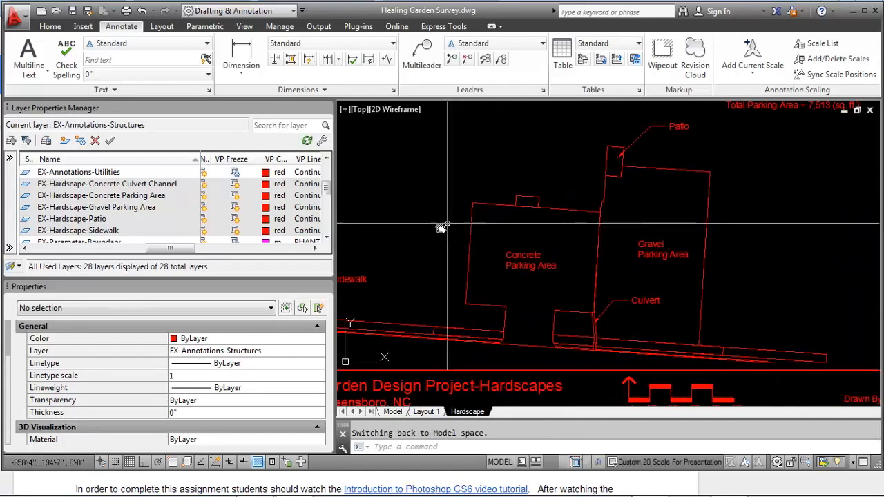
middle_drag(446, 223, 512, 224)
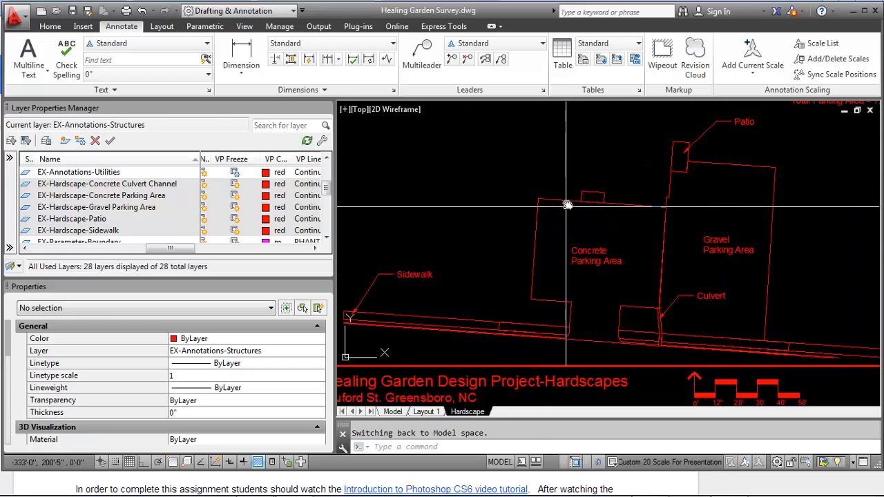
Step: Review the full Hardscape sheet and switch the layout from model space back to paper space
middle_drag(483, 240, 475, 268)
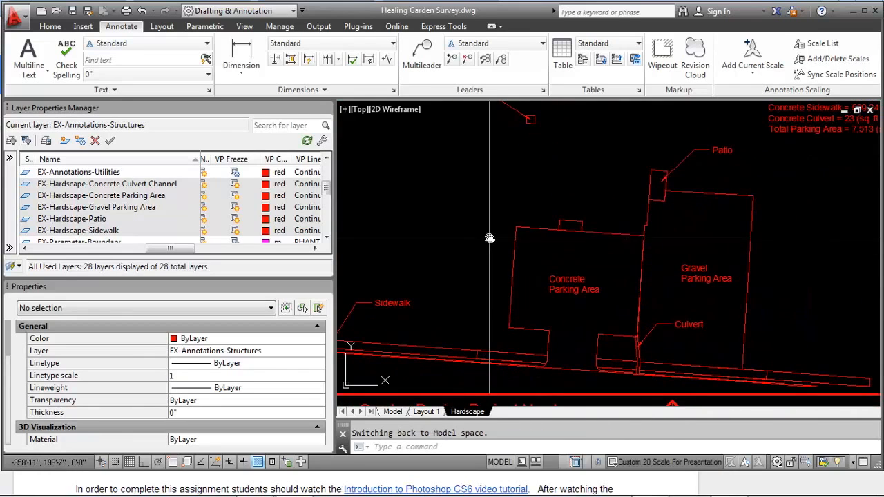
scroll(497, 231, down, 3)
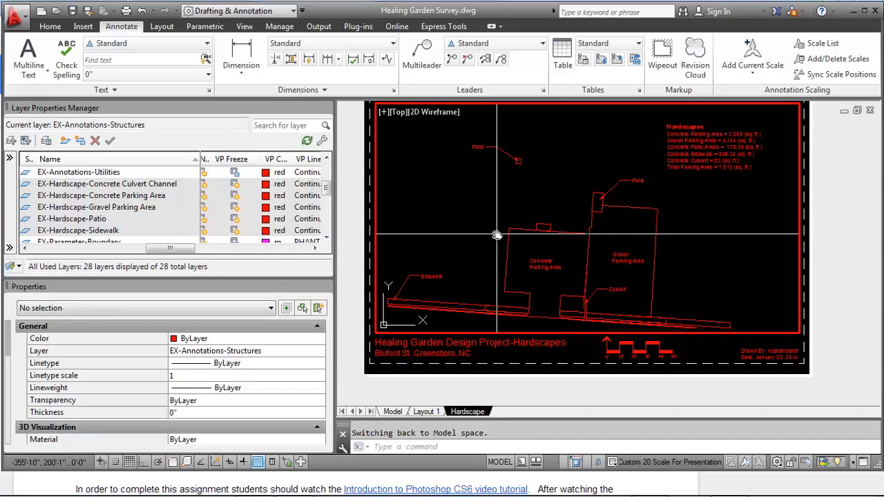
text(ps)
key(Return)
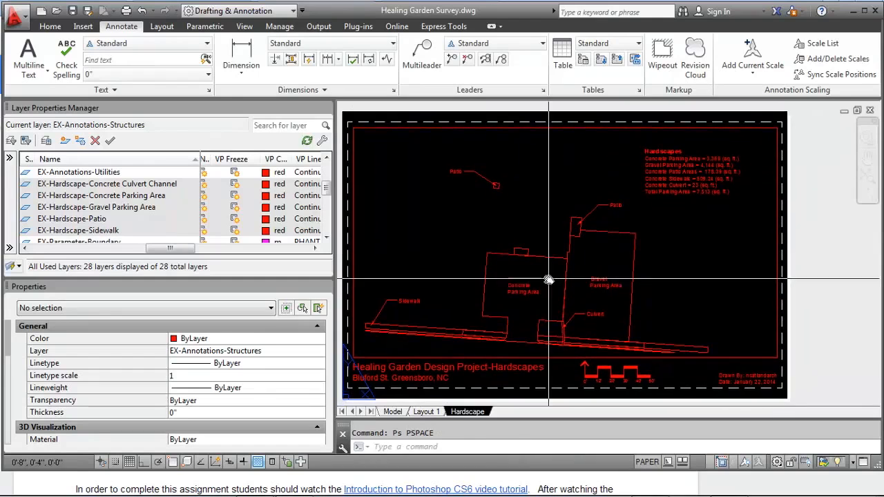
middle_drag(538, 289, 538, 260)
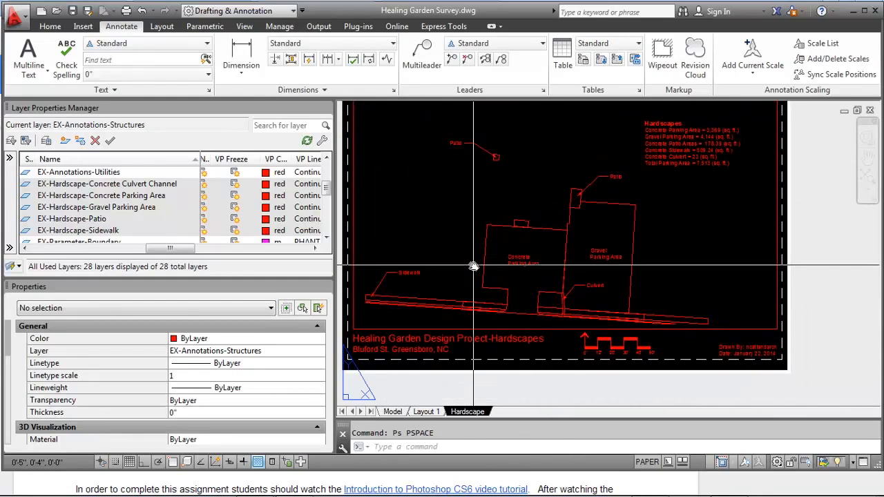
Step: Plot the Hardscape layout to a PDF file with the existing DWG To PDF.pc3 settings
key(ctrl+p)
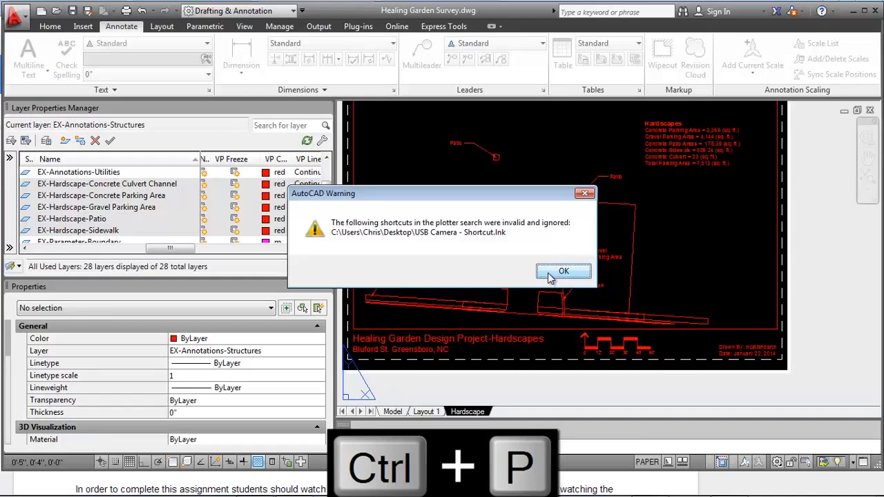
click(553, 270)
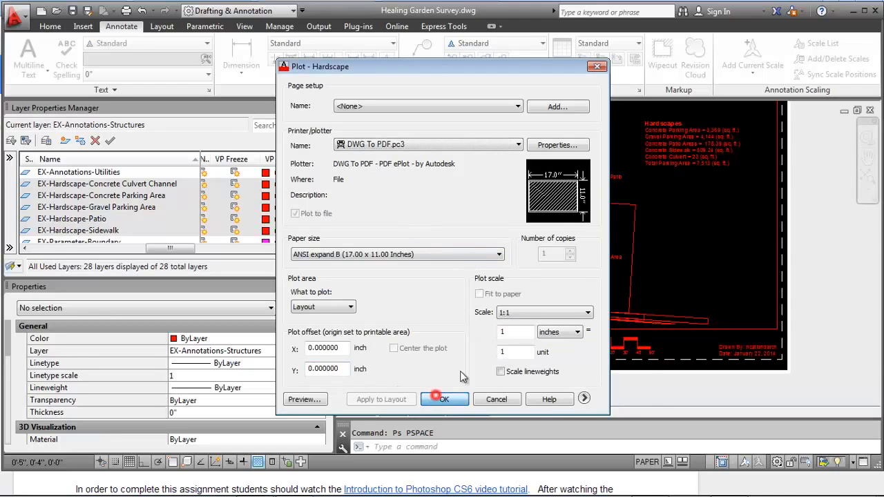
click(443, 400)
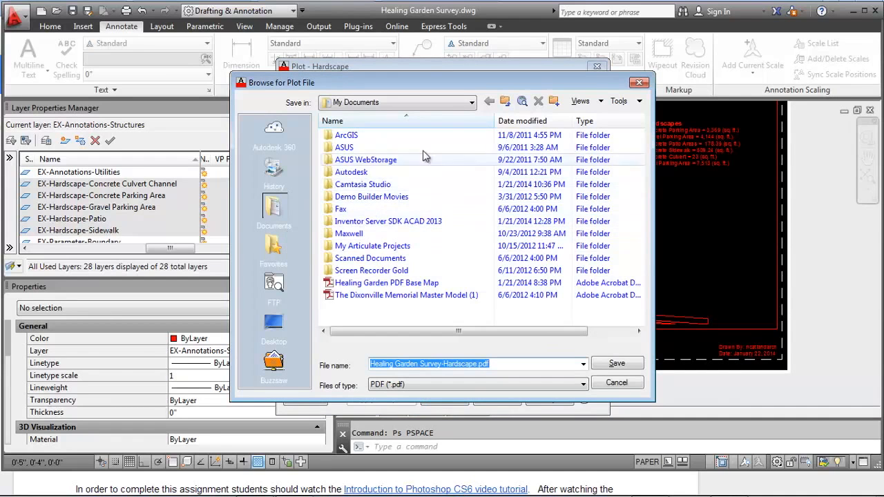
Step: Create a folder named Site Inventory Diagram PDF's in My Documents and open it as the plot destination
click(461, 102)
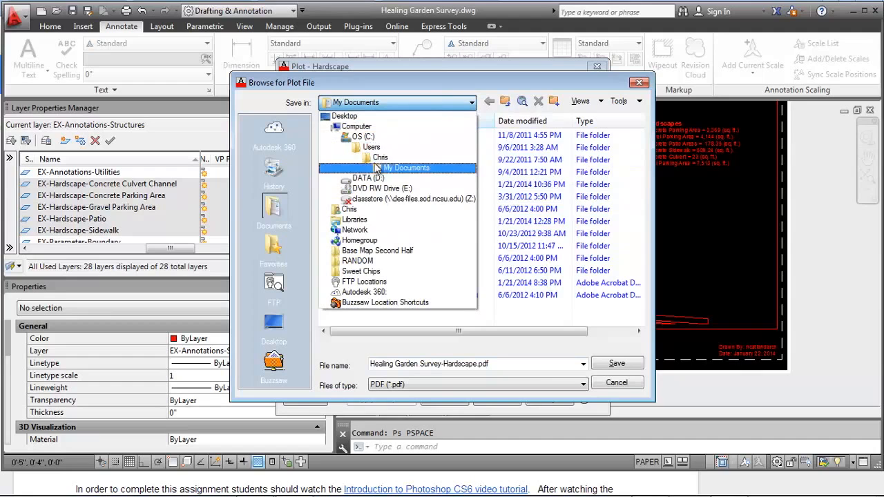
click(371, 107)
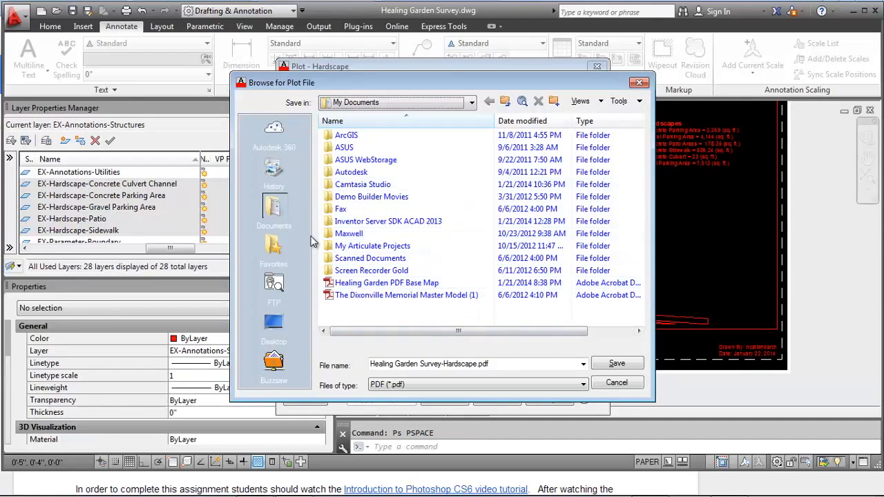
click(554, 102)
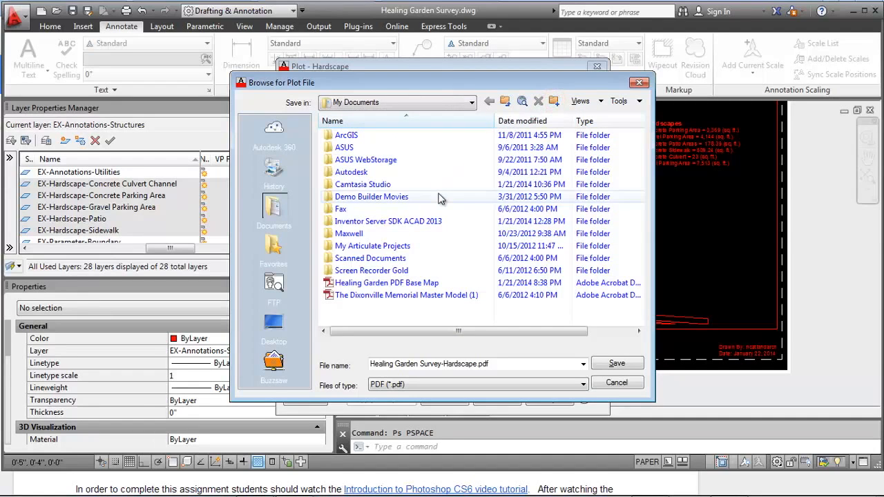
click(345, 311)
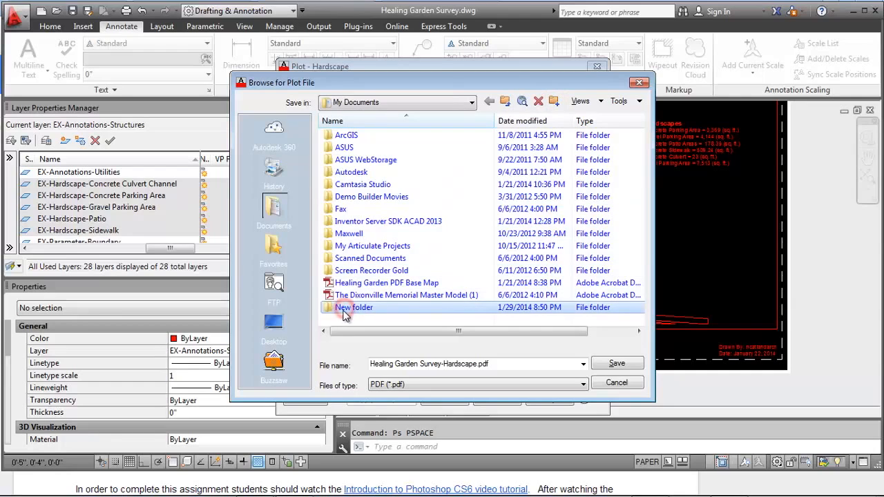
click(345, 311)
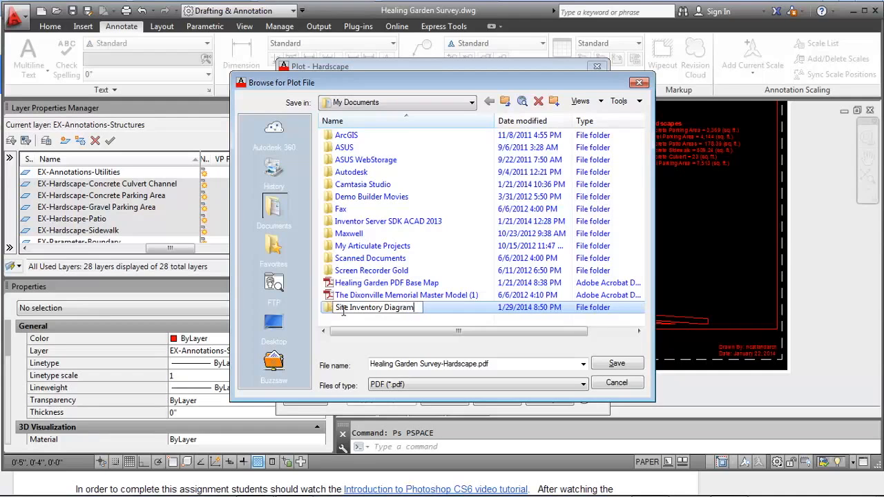
key(Return)
double_click(344, 312)
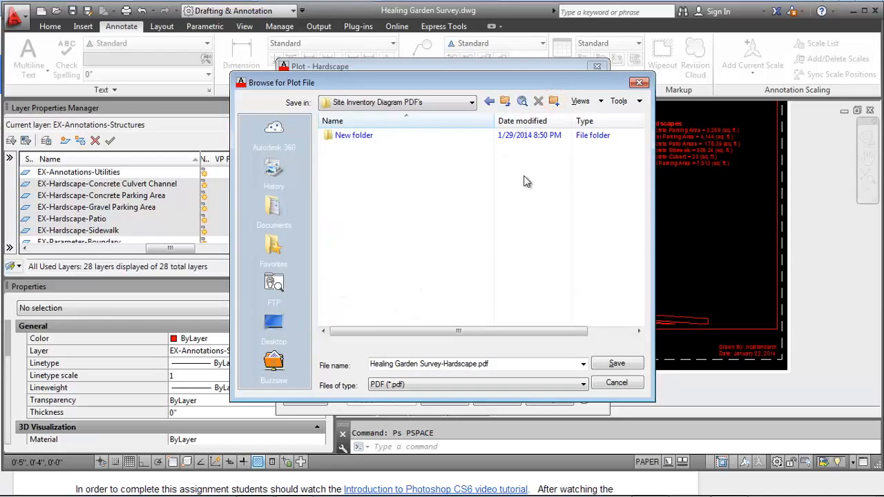
Step: Save the plot as Hardscapes.pdf in the Site Inventory Diagram PDF's folder and close the PDF after viewing it
click(339, 138)
click(348, 133)
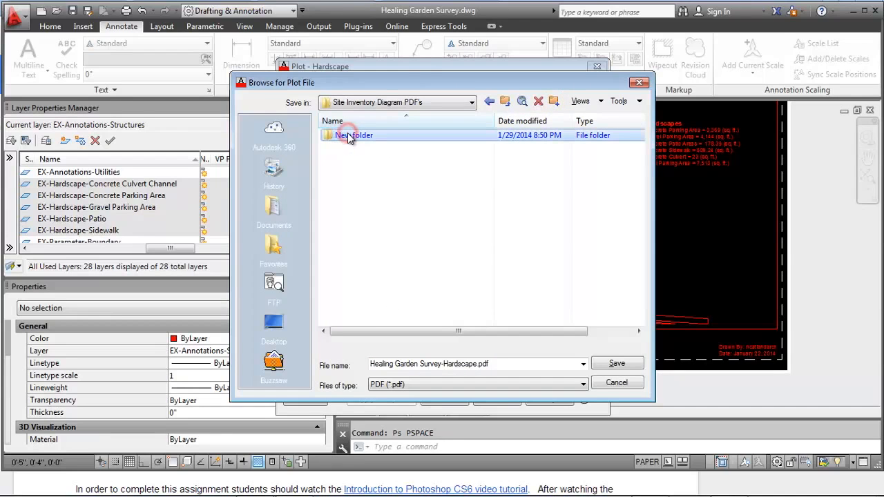
click(396, 208)
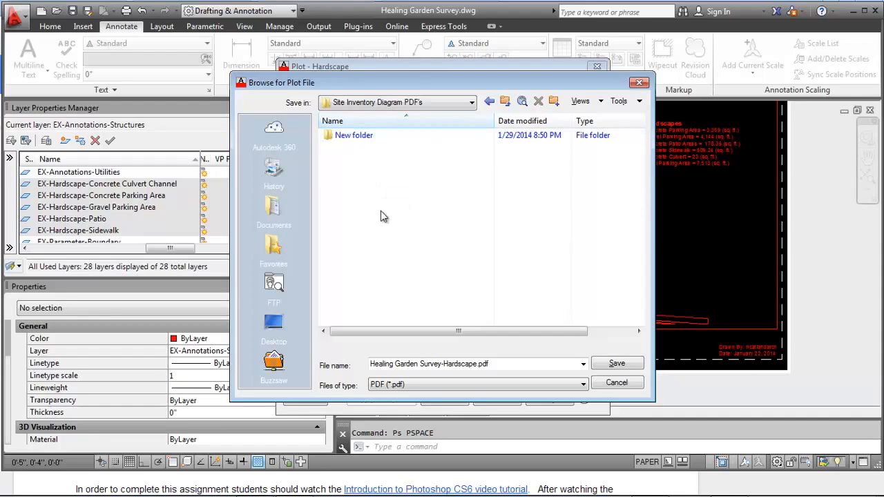
click(506, 360)
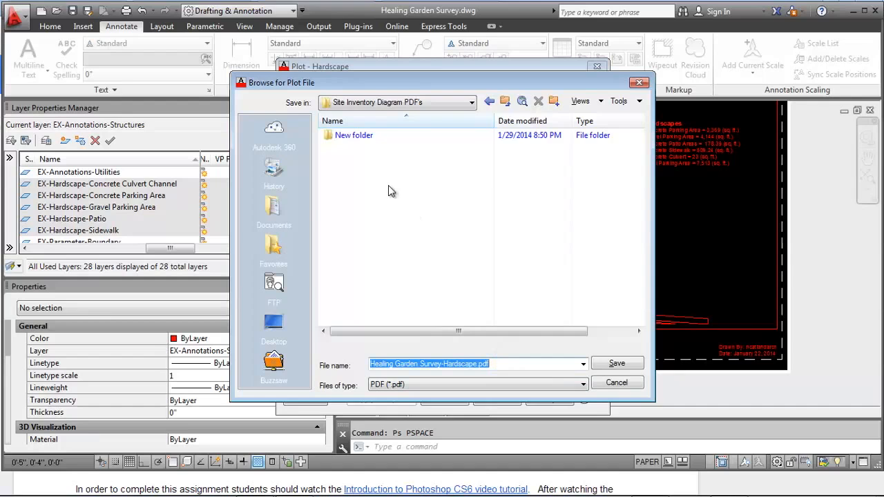
text(Har)
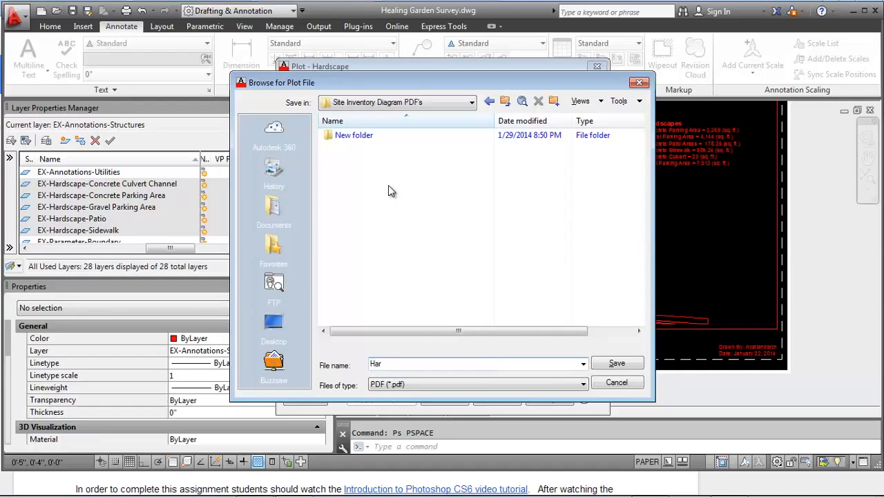
text(dscape)
key(Return)
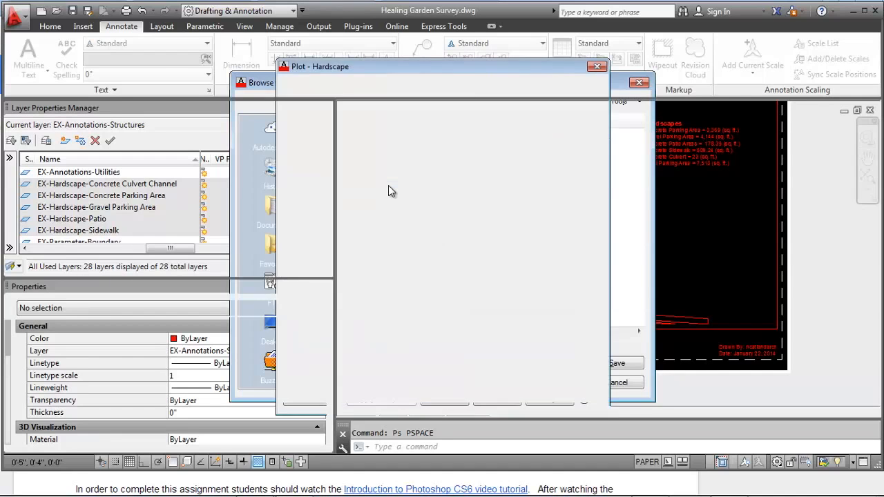
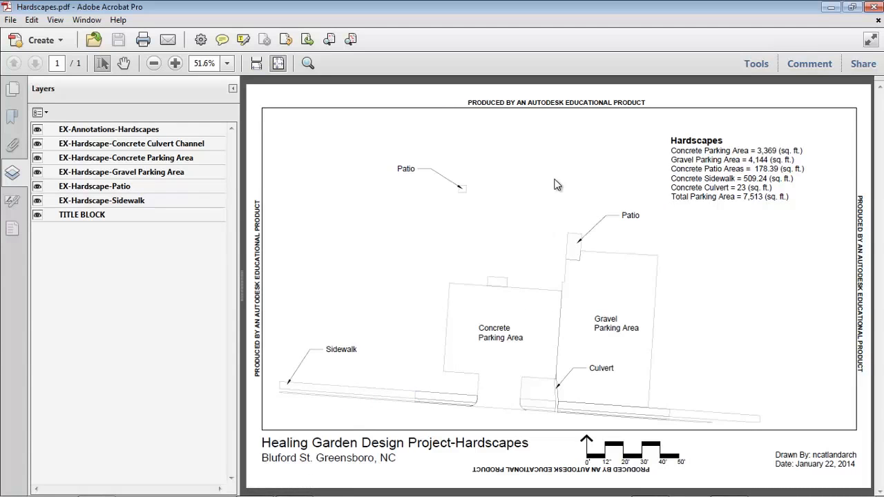
click(879, 7)
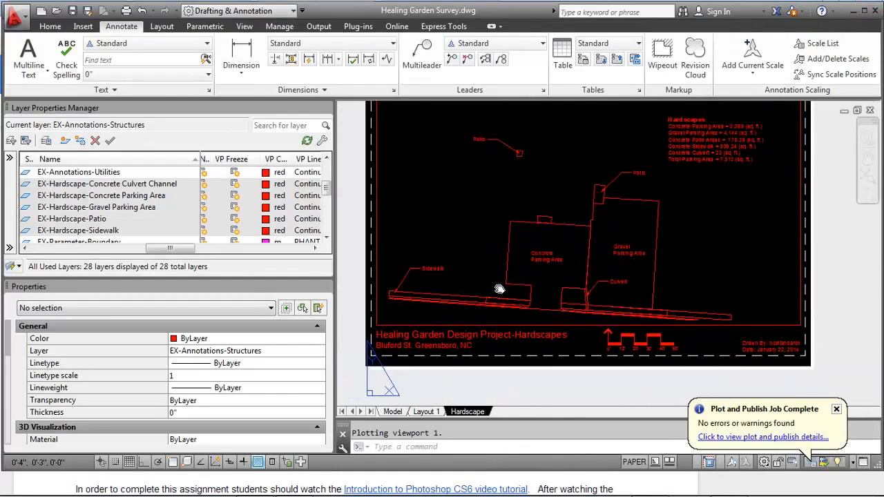
Step: Create a copy of Layout 1 and place it at the end, after the Hardscape layout
middle_drag(681, 257, 593, 257)
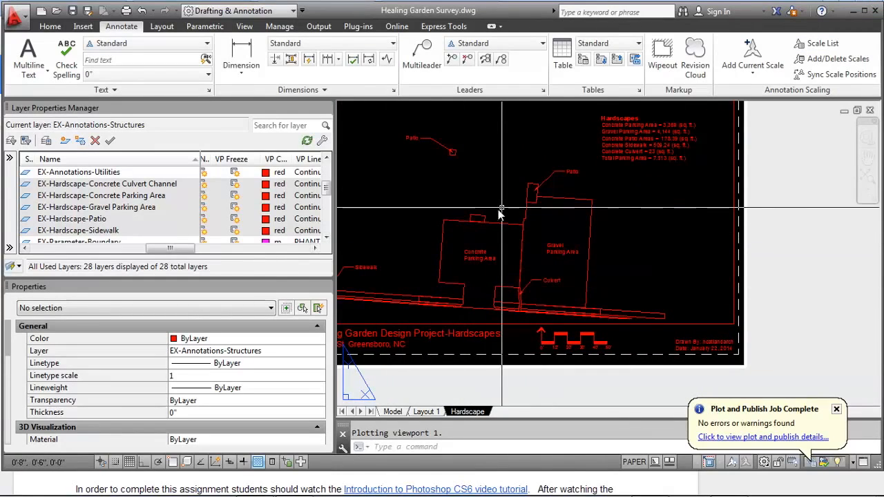
click(428, 412)
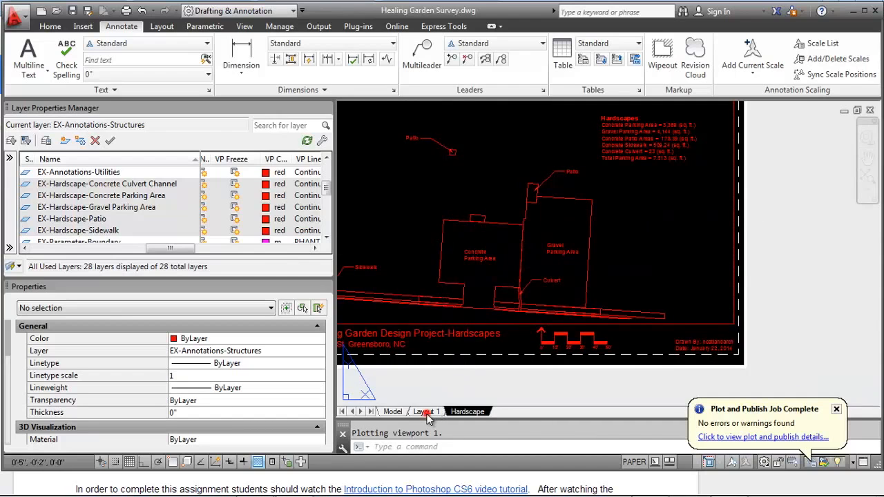
right_click(428, 412)
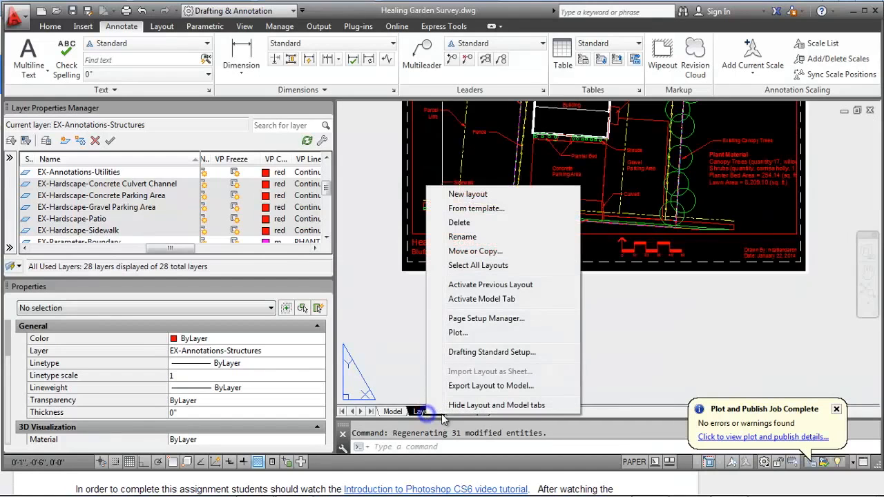
click(489, 251)
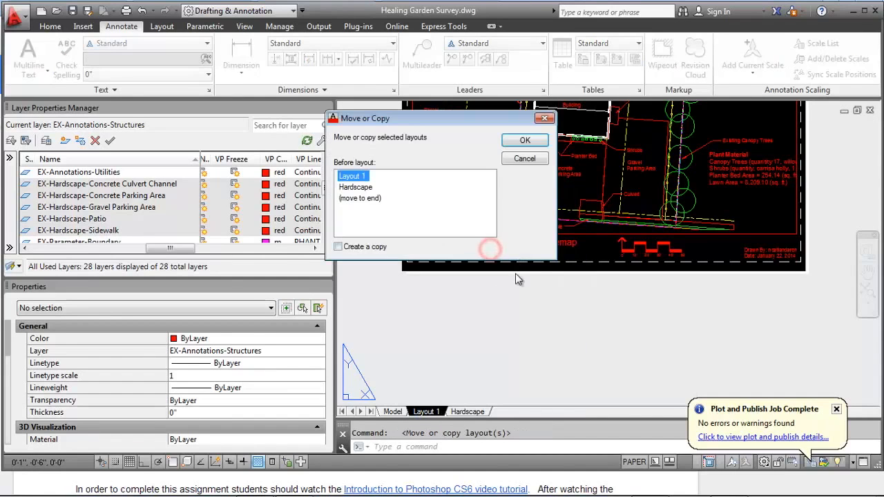
click(339, 247)
click(360, 198)
click(525, 140)
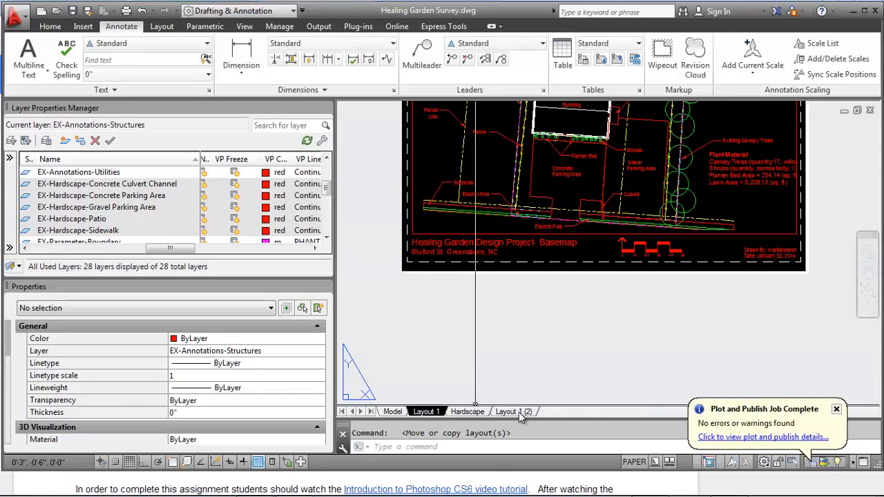
Step: Check the diagram categories in the assignment document in Chrome, and rename the copied layout in AutoCAD as Plant Materials
click(518, 412)
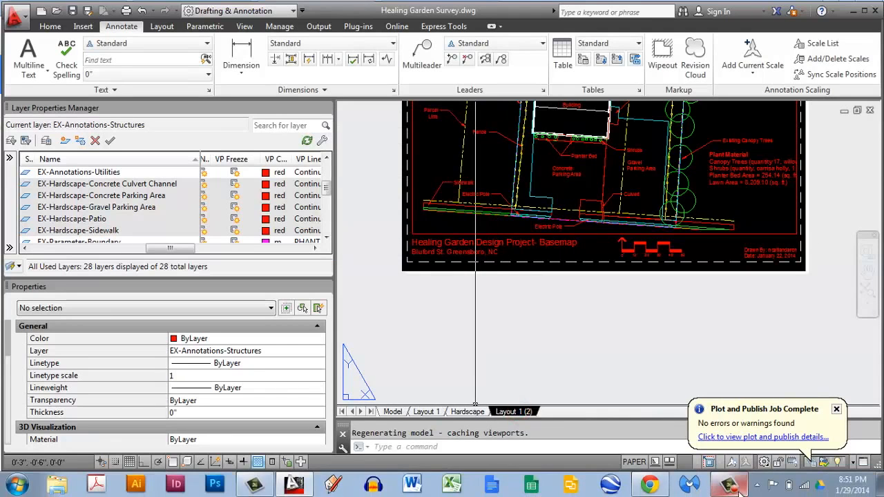
click(649, 485)
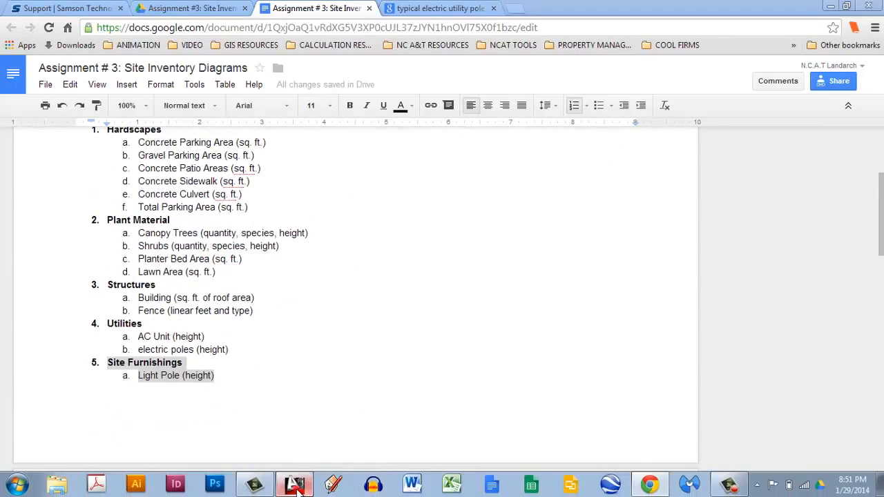
click(307, 487)
right_click(513, 413)
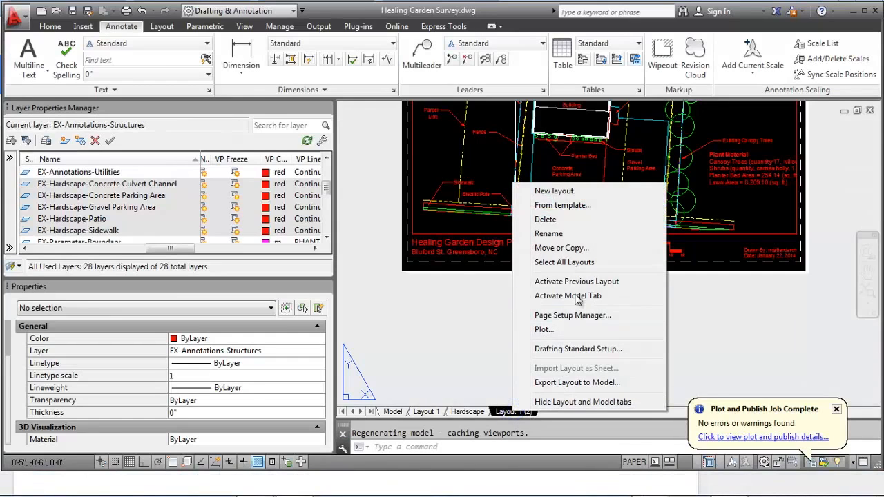
click(557, 234)
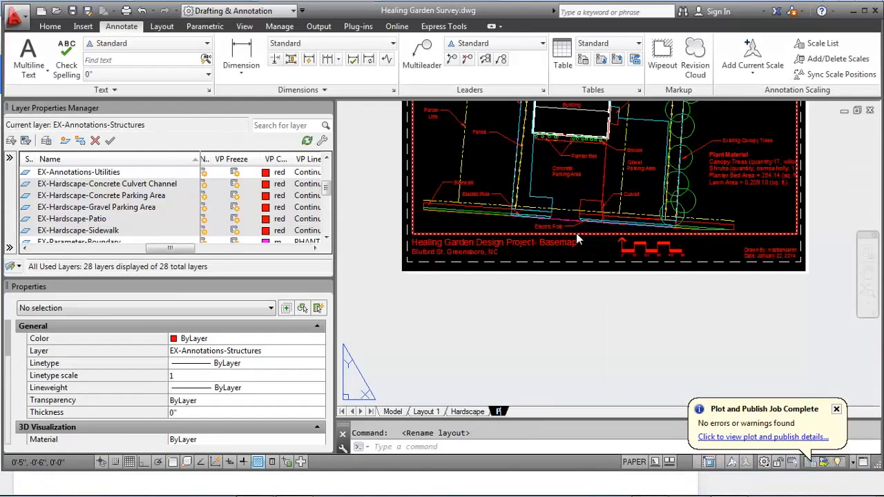
text(Plant Materials)
key(Return)
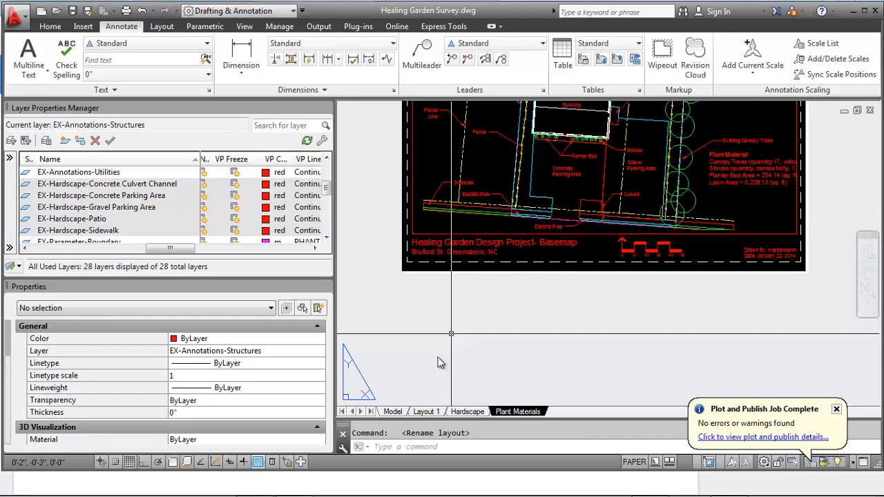
Step: Create another copy of Layout 1 at the end, after the Plant Materials layout
click(427, 412)
right_click(429, 412)
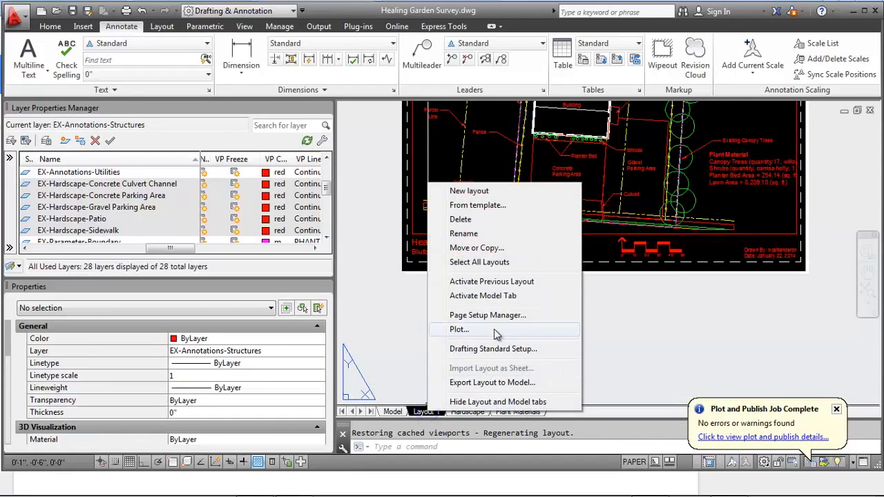
click(499, 247)
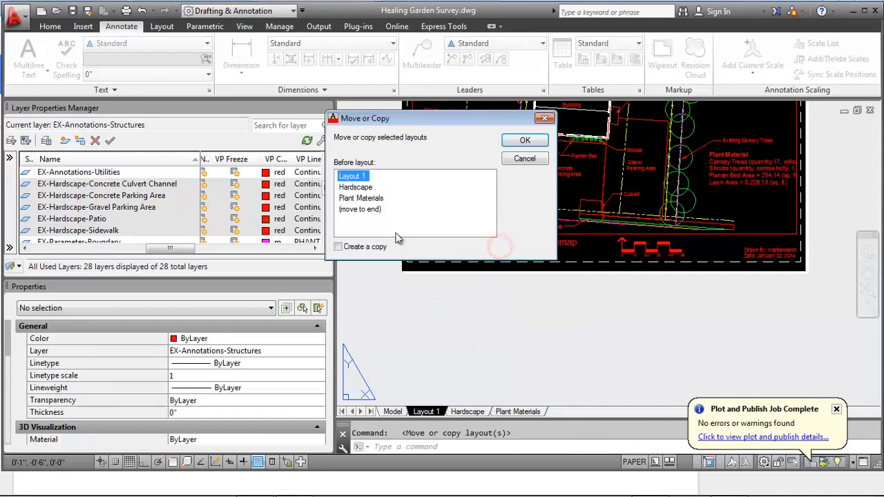
click(339, 248)
click(359, 209)
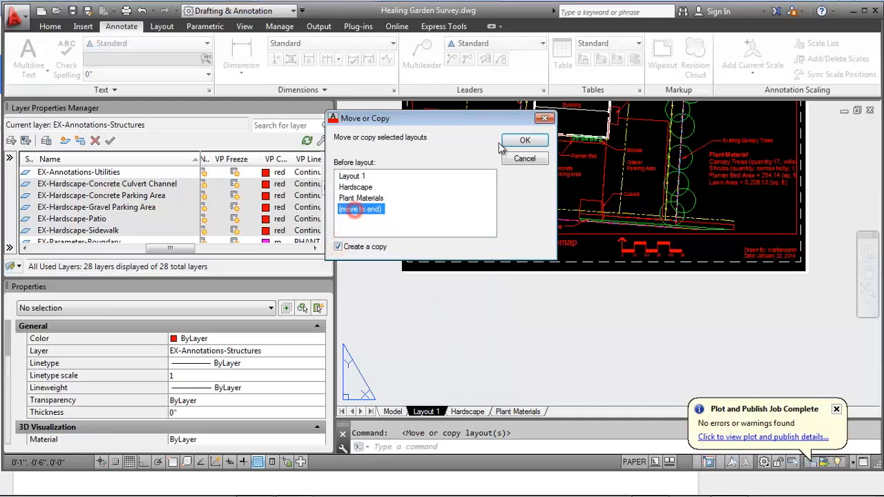
click(525, 140)
Step: Rename the new copy of Layout 1 as Structures
click(569, 412)
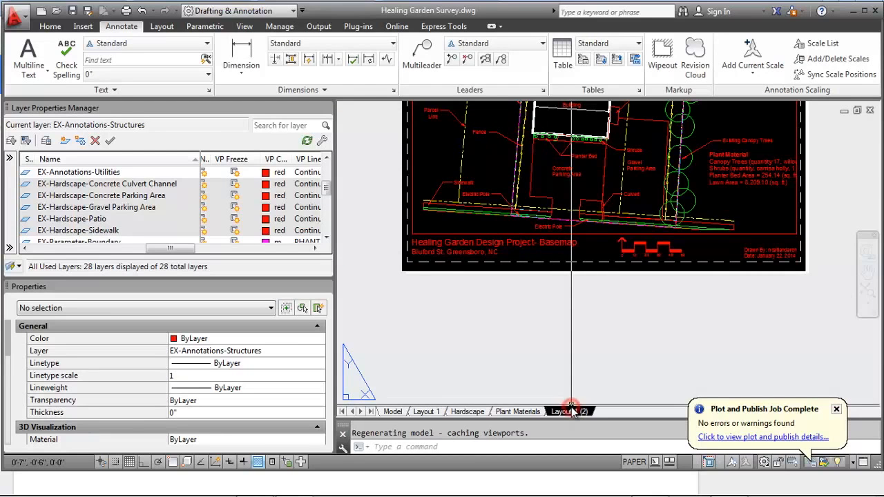
right_click(571, 410)
click(631, 231)
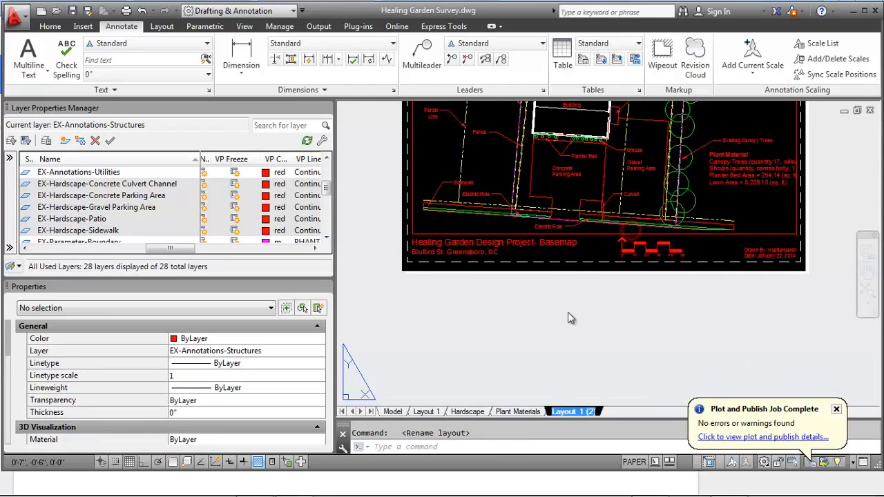
text(Structures)
key(Return)
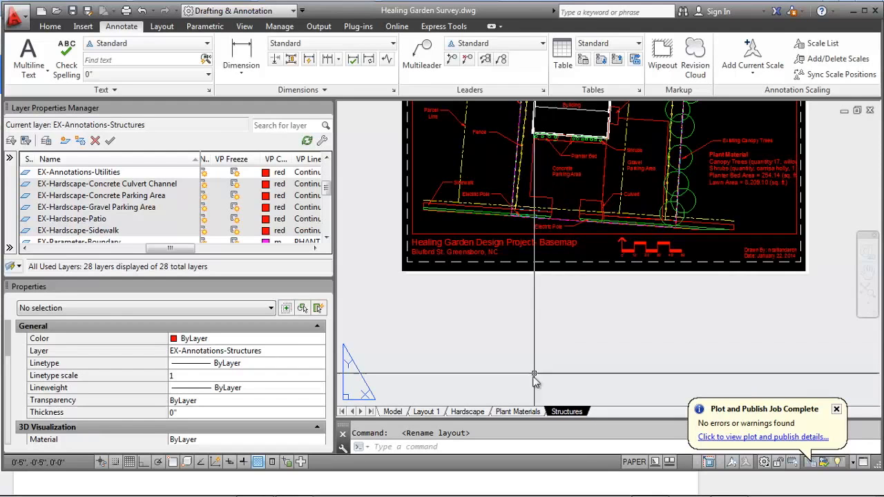
Step: On the Plant Materials layout, replace "Basemap" in the title with "Plant Materials" and widen the text column to 8"
click(517, 412)
middle_drag(540, 373, 545, 389)
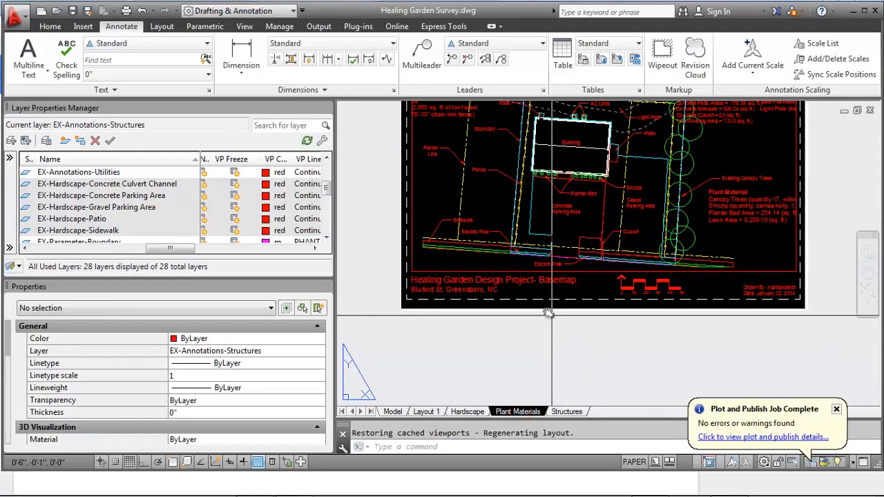
click(553, 283)
double_click(564, 278)
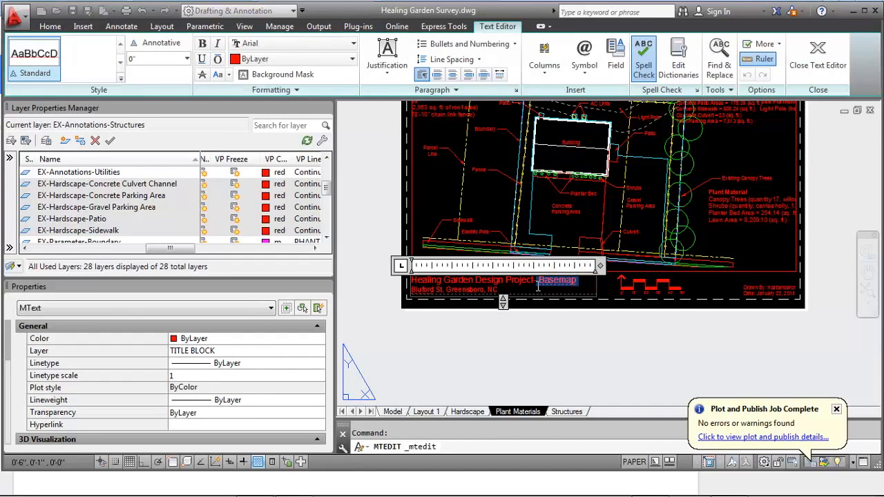
key(Delete)
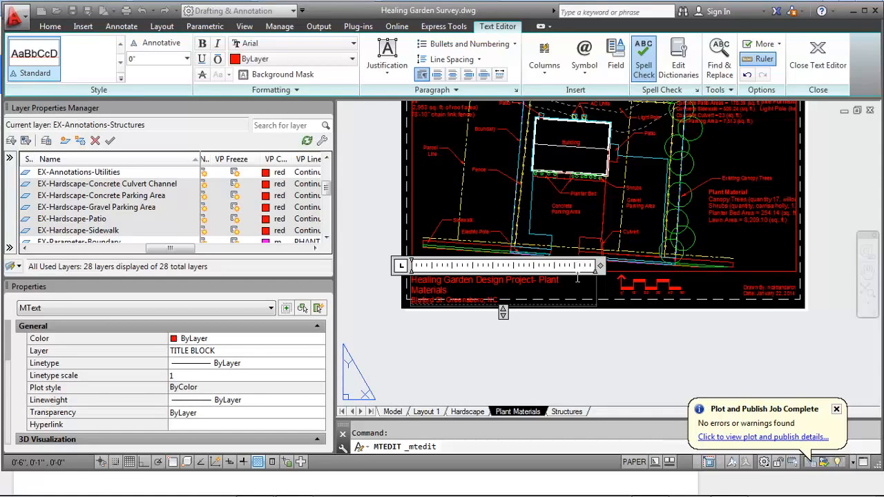
drag(601, 265, 605, 266)
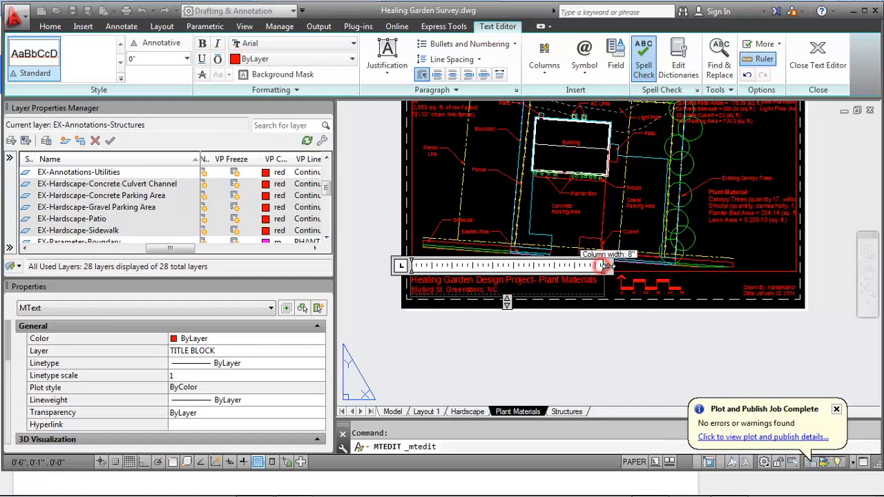
click(575, 330)
Step: Freeze all layers from EX-Annotations-Hardscapes through EX-Utilities-Electric Pole in the Plant Materials layout's viewport
mouse_move(594, 247)
middle_down()
mouse_move(583, 289)
mouse_move(523, 303)
middle_up()
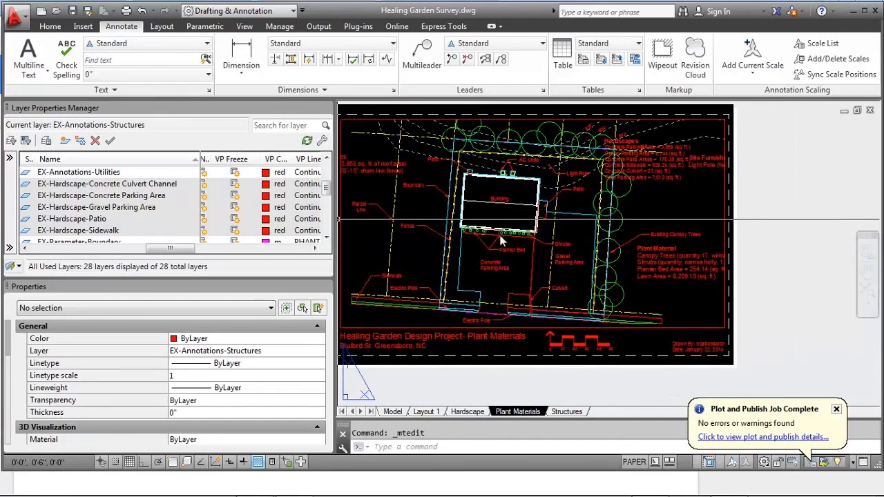
double_click(633, 240)
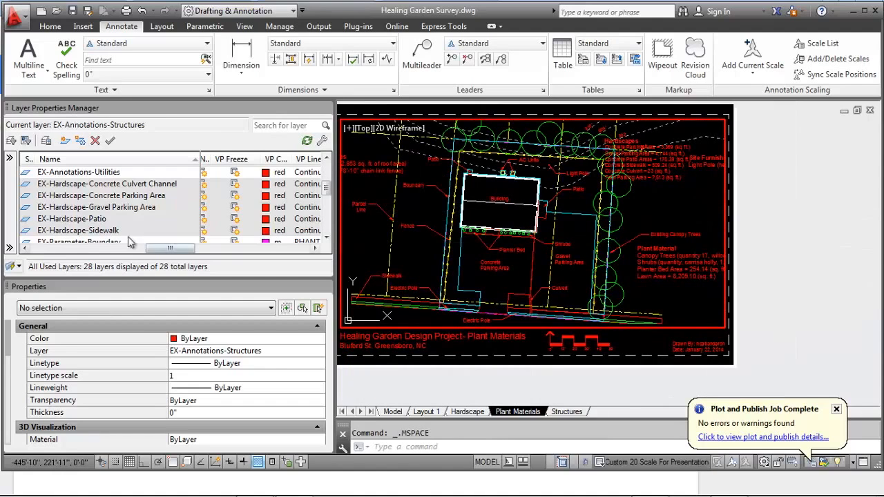
click(133, 208)
scroll(216, 191, up, 3)
click(84, 184)
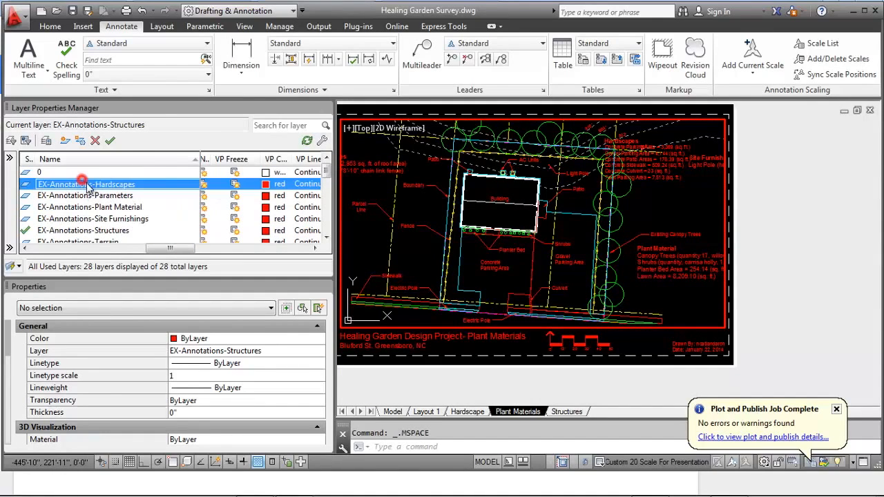
drag(326, 175, 330, 235)
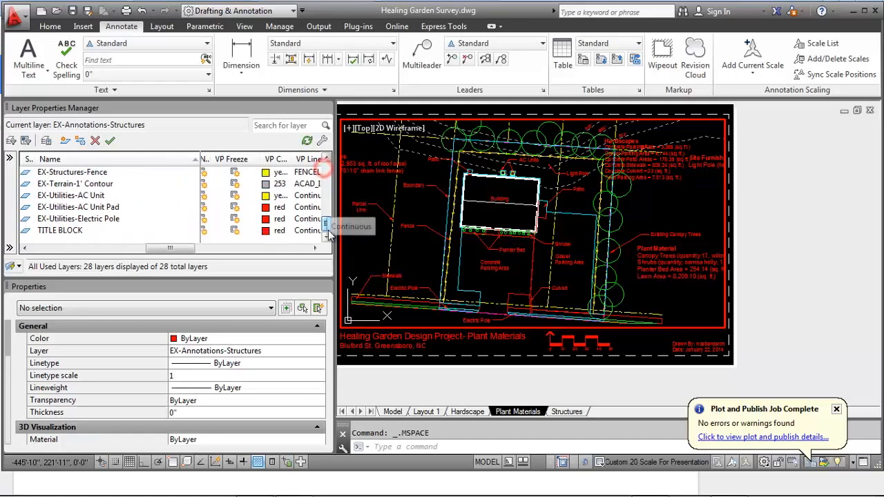
shift+click(104, 219)
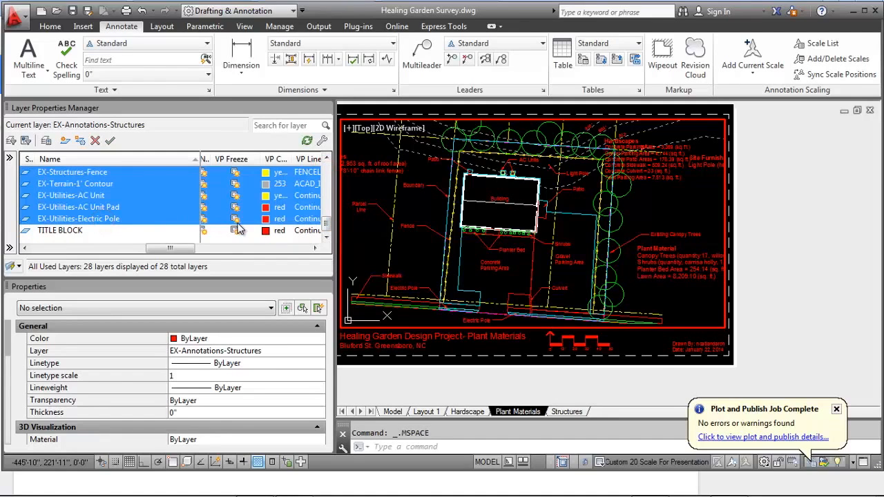
Step: Thaw EX-Annotations-Plant Material and the EX-Plant Material layers from Canopy Tree through Shrubs in the Plant Materials viewport
drag(327, 224, 334, 176)
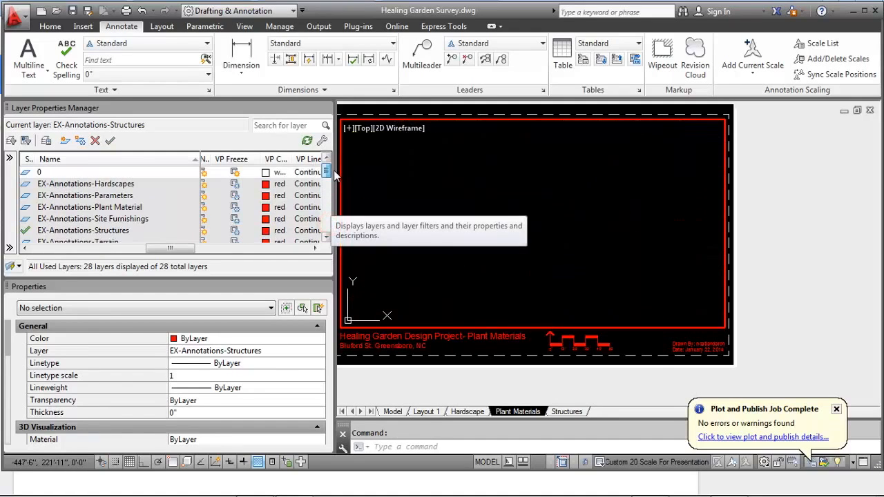
click(139, 208)
click(235, 207)
drag(328, 178, 329, 201)
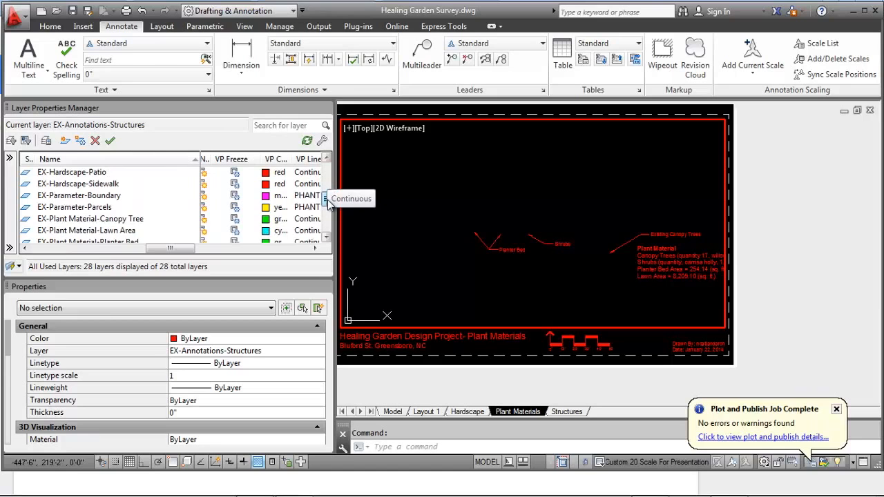
click(79, 221)
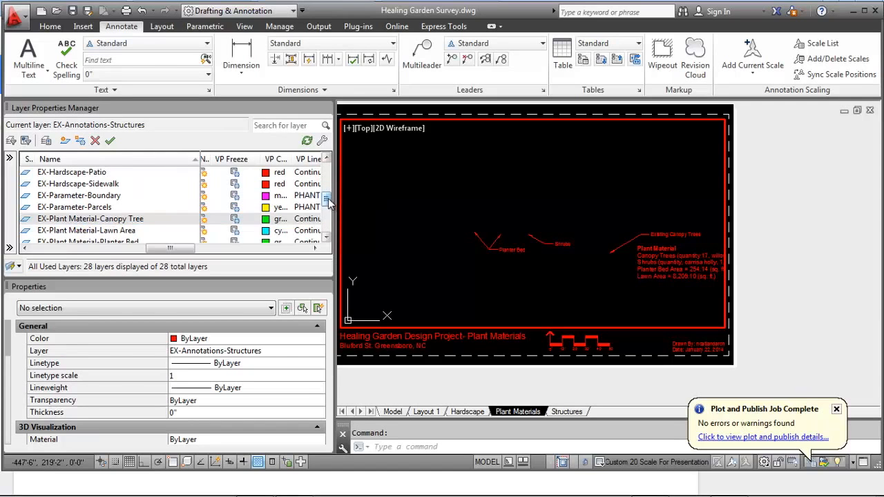
scroll(329, 200, down, 2)
shift+click(109, 195)
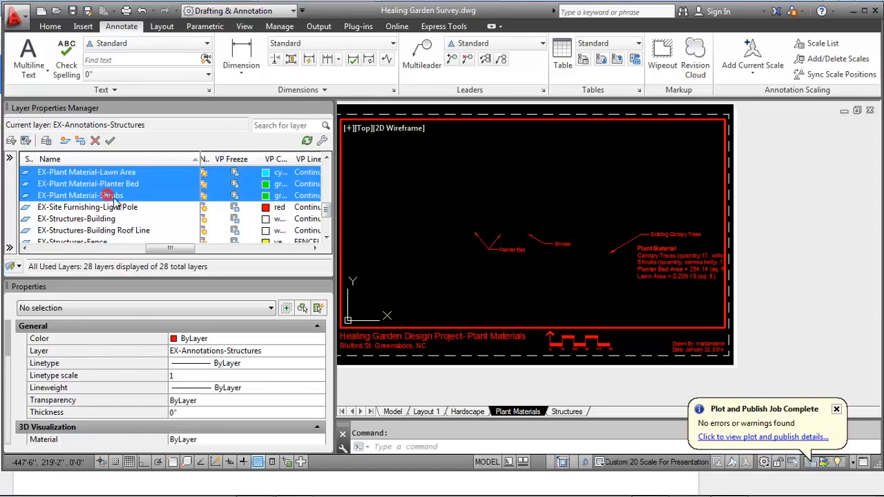
click(234, 195)
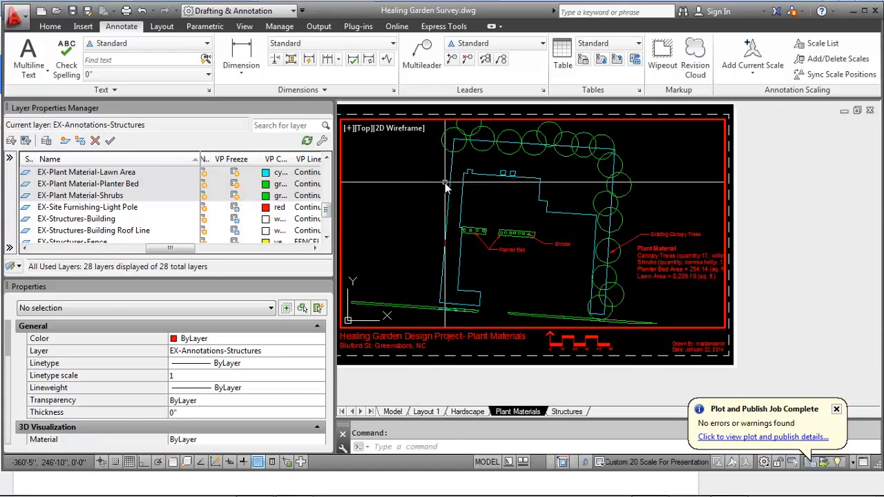
Step: Move the Plant Material note from beside the canopy trees to the empty upper-left area of the viewport
middle_drag(457, 201, 391, 200)
middle_drag(497, 212, 539, 213)
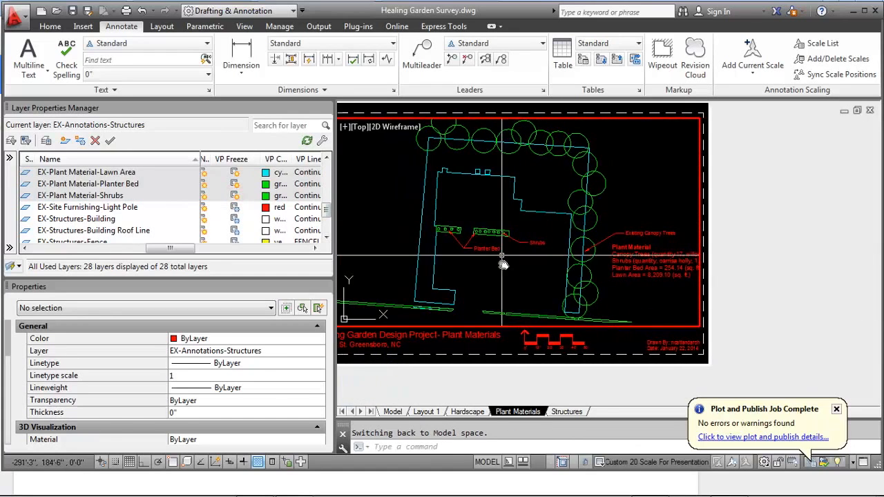
middle_drag(540, 263, 587, 235)
middle_drag(674, 260, 665, 289)
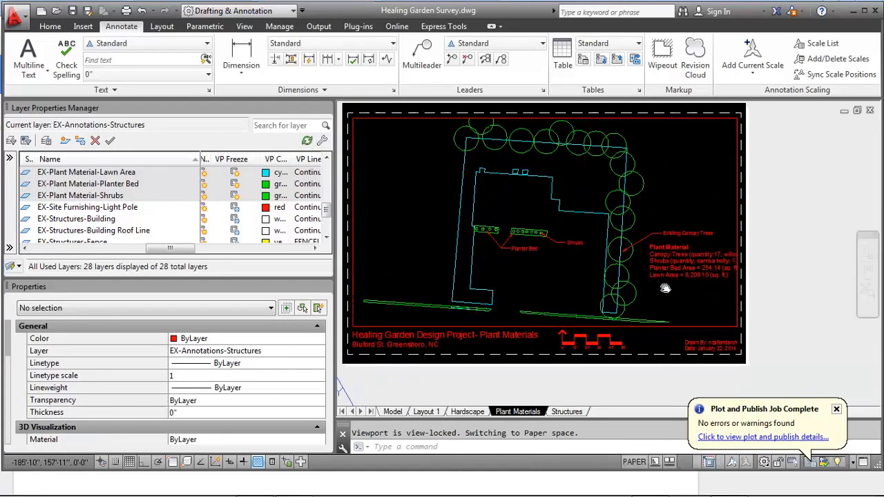
scroll(665, 288, up, 2)
text(m)
key(Return)
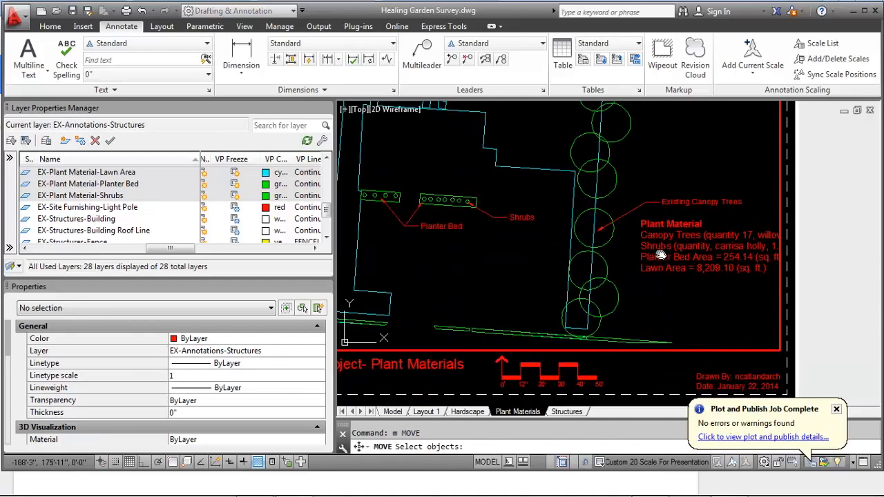
key(Return)
click(661, 254)
middle_drag(652, 259, 762, 317)
scroll(696, 293, down, 2)
scroll(535, 252, up, 1)
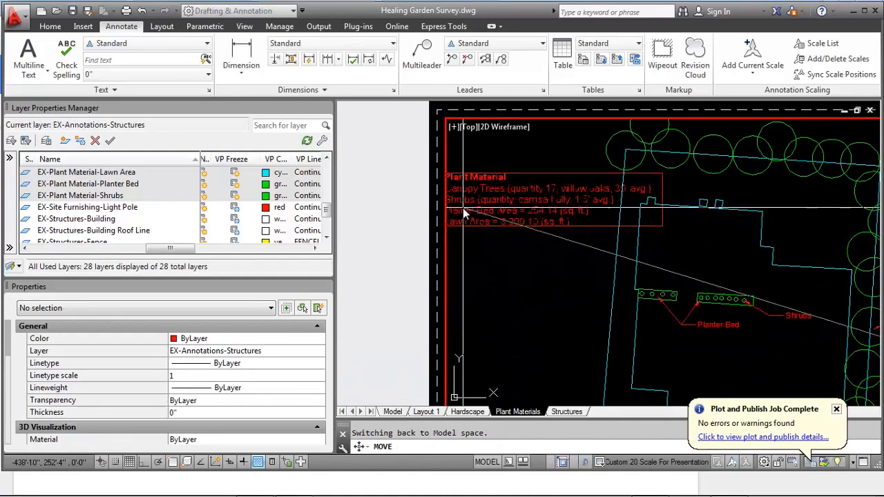
scroll(463, 208, down, 1)
click(466, 211)
scroll(469, 207, up, 2)
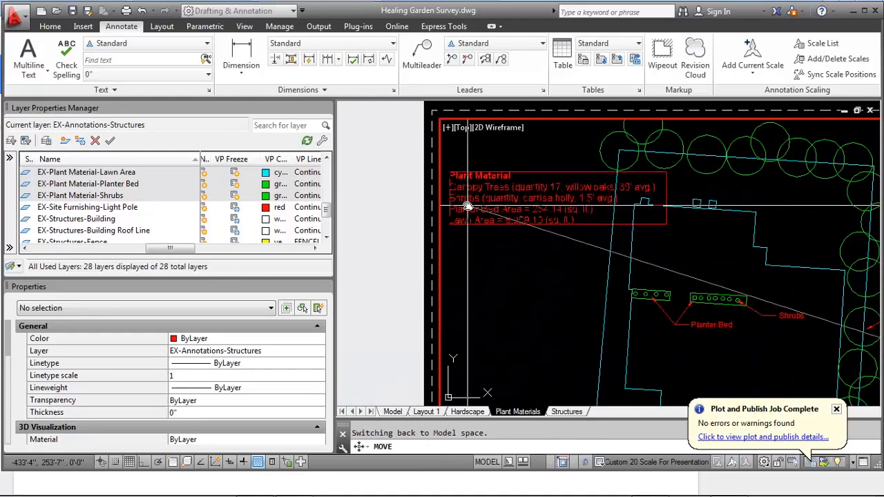
Step: Narrow the Plant Material note's text width to keep it clear of the lawn outline
click(484, 206)
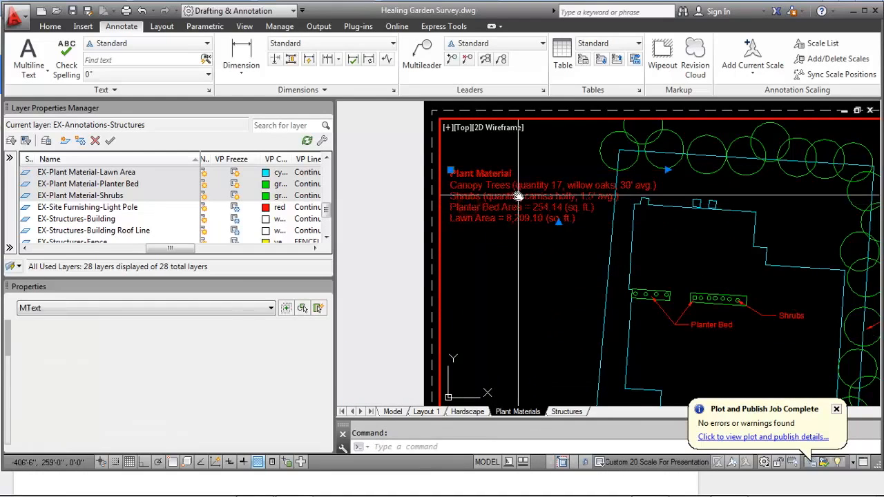
click(666, 171)
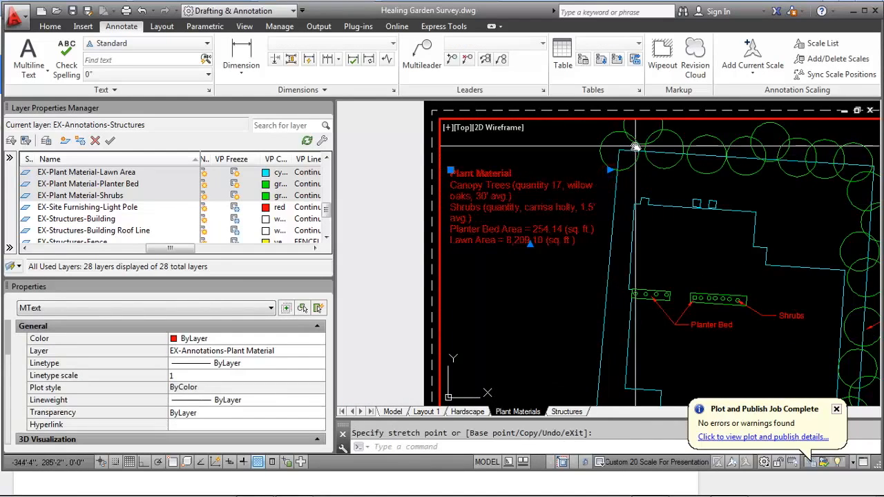
click(591, 161)
key(Escape)
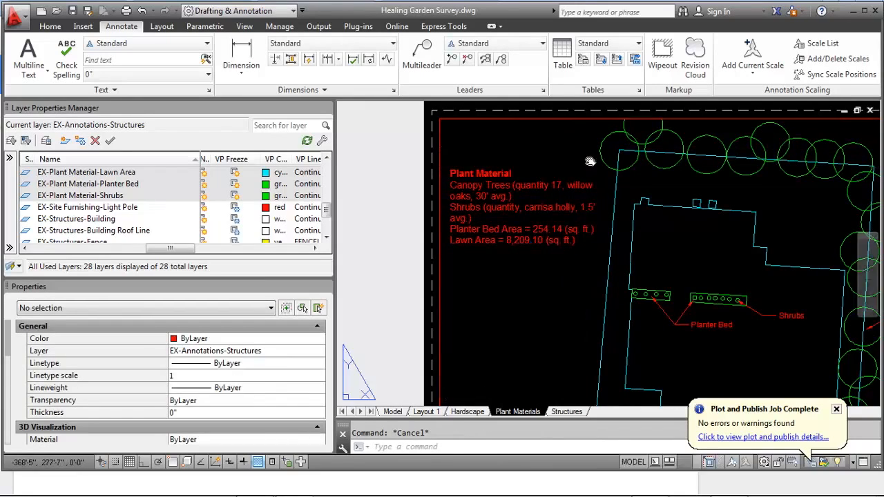
Step: Delete the word "quantity" from the note's Canopy Trees line and widen the text column to fit each entry on one line
double_click(515, 187)
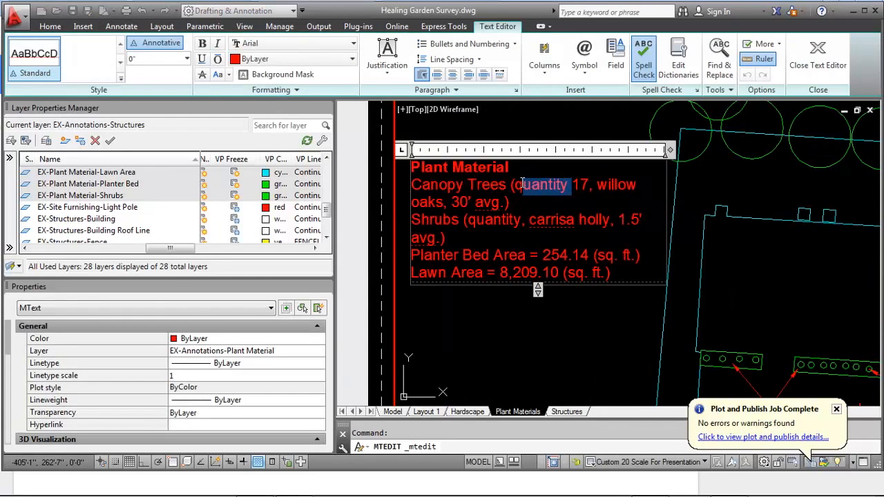
mouse_move(521, 181)
mouse_down()
mouse_move(511, 202)
mouse_move(514, 192)
mouse_up()
key(Delete)
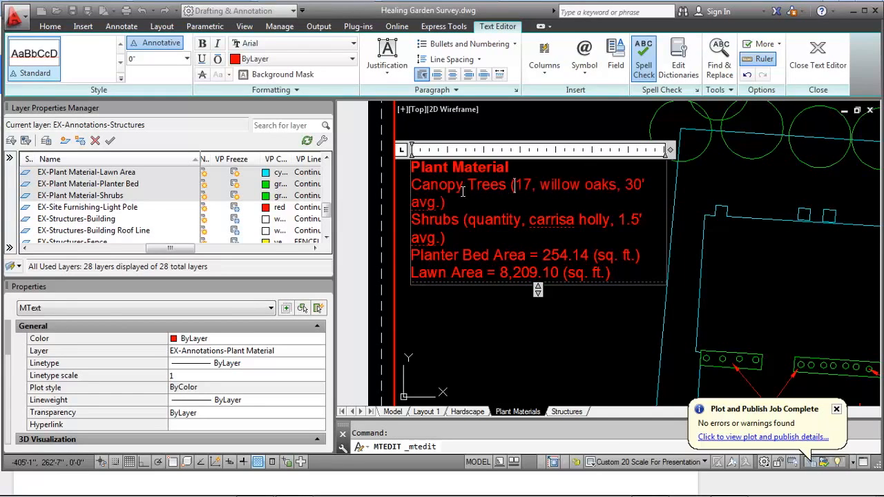
drag(673, 150, 690, 152)
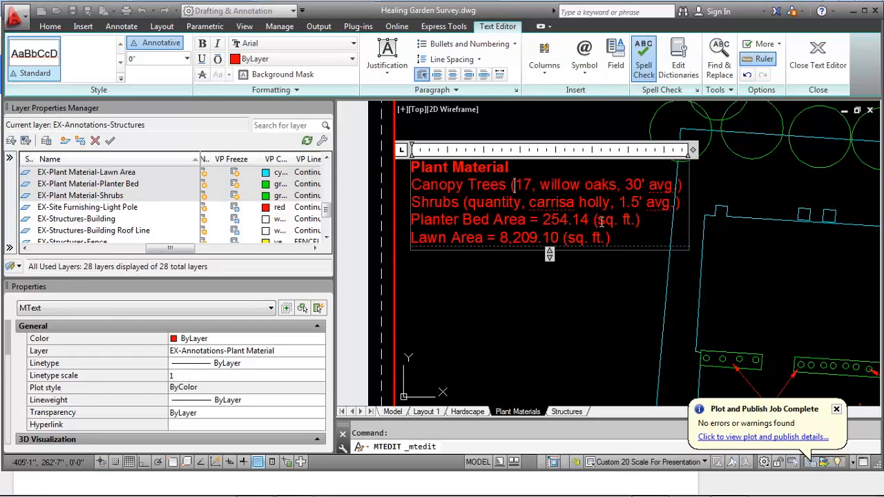
click(567, 299)
Step: Move the Plant Material note slightly upward within the upper-left area of the viewport
scroll(582, 263, down, 2)
mouse_move(608, 270)
middle_down()
mouse_move(527, 185)
mouse_move(455, 254)
middle_up()
scroll(533, 228, down, 2)
middle_drag(535, 229, 551, 233)
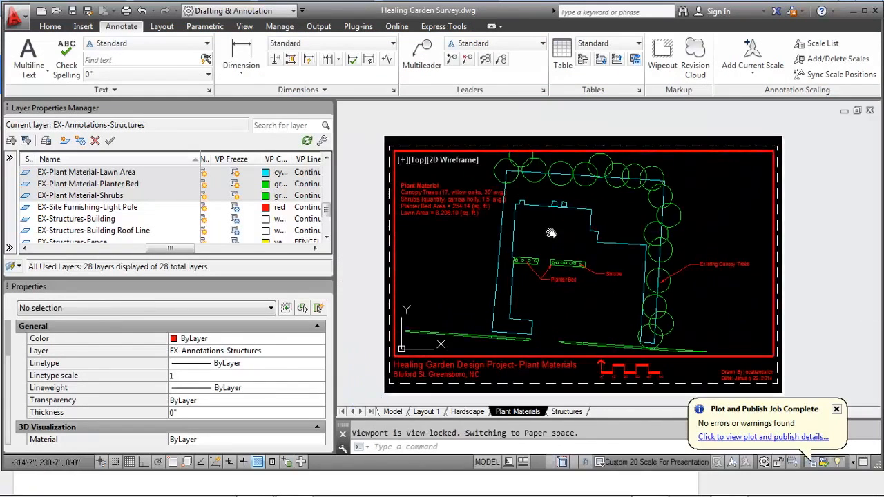
scroll(498, 203, up, 2)
middle_drag(480, 242, 508, 247)
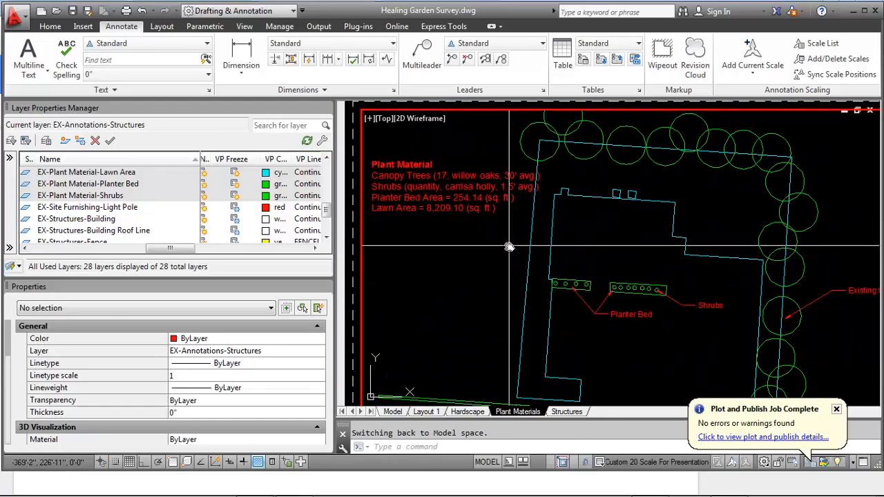
text(m)
key(Return)
click(409, 177)
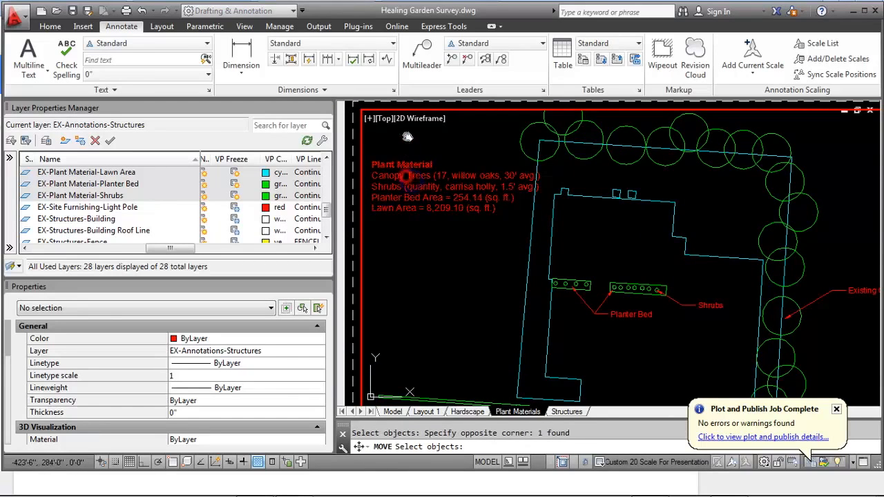
key(Return)
middle_drag(564, 216, 420, 218)
middle_drag(514, 221, 695, 237)
click(487, 205)
middle_drag(607, 194, 449, 225)
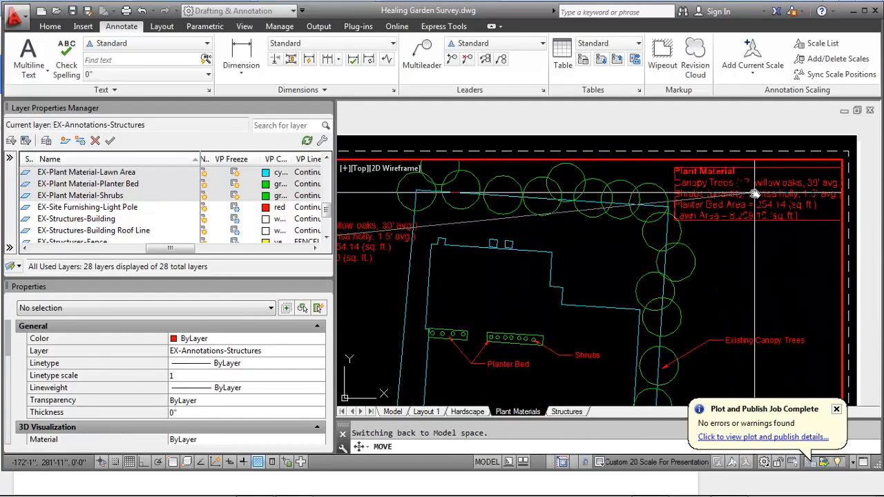
middle_drag(672, 228, 722, 221)
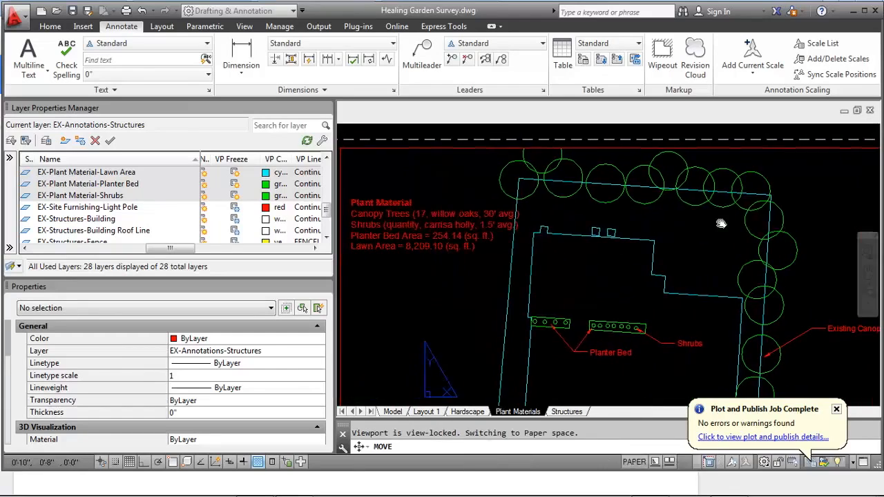
key(Escape)
click(456, 204)
key(Escape)
Step: Narrow the Plant Material note again, wrapping its lines well short of the lawn outline
click(421, 201)
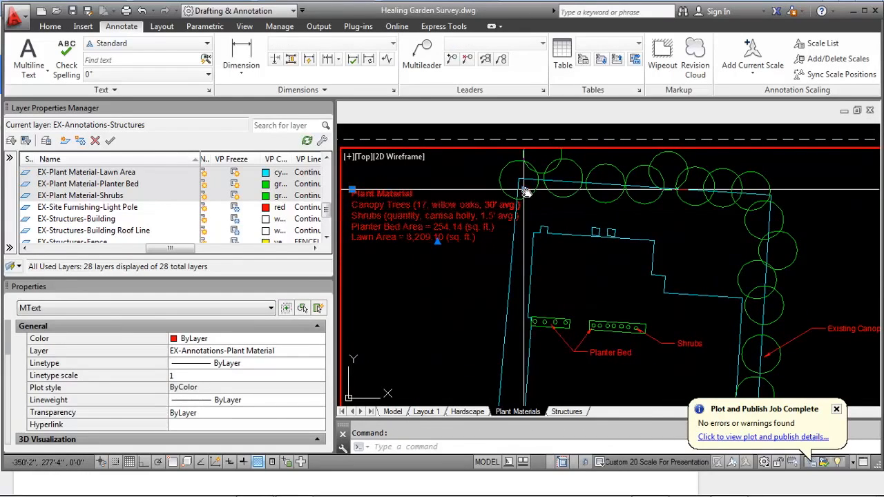
click(526, 192)
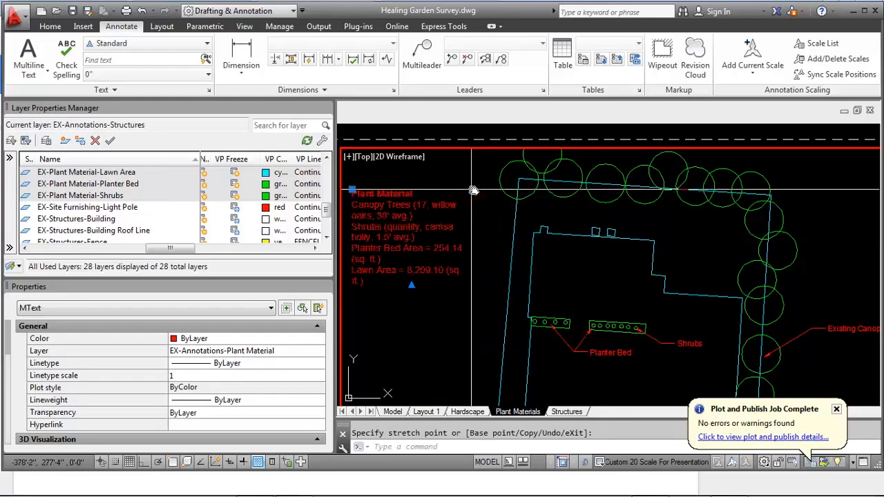
Step: Widen the Plant Material note slightly and move "(17, willow oaks, 30' avg.)" onto its own line below Canopy Trees
click(496, 192)
key(Escape)
middle_drag(399, 202, 459, 196)
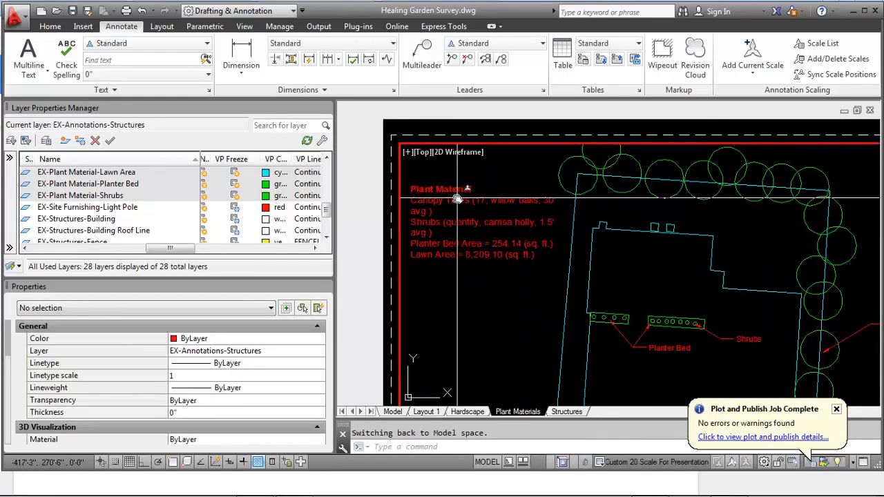
scroll(461, 197, up, 2)
scroll(495, 227, up, 2)
middle_drag(499, 225, 600, 225)
click(494, 200)
click(478, 188)
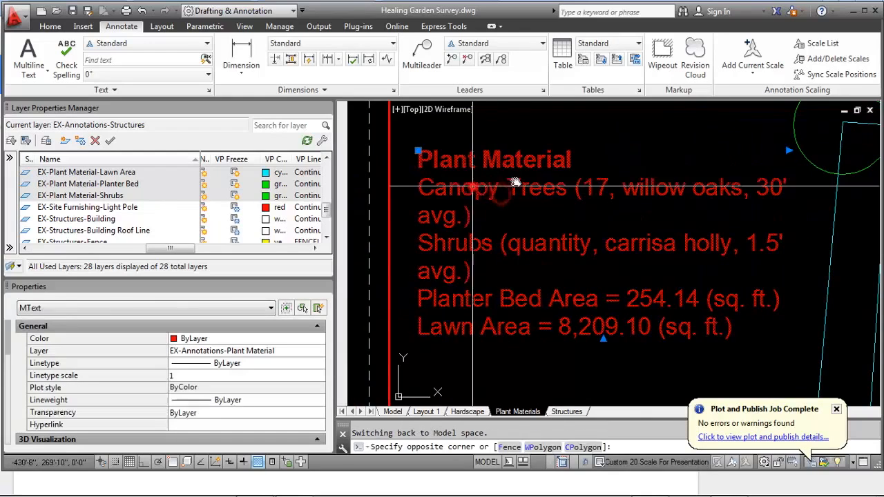
double_click(567, 190)
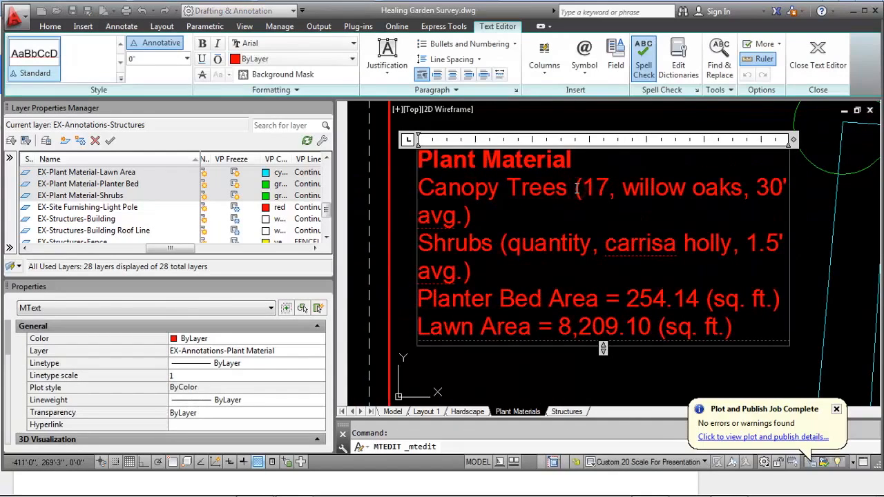
click(578, 187)
key(Return)
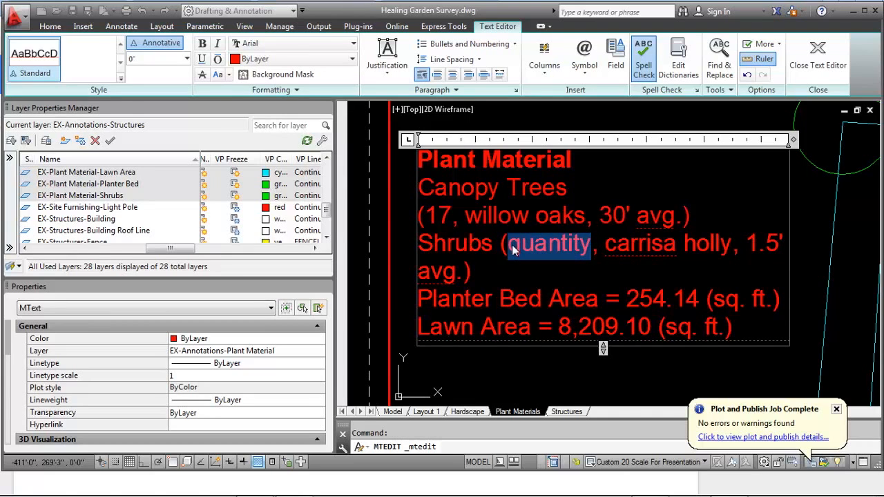
Step: Delete the word "quantity" and its comma from the Shrubs entry of the Plant Material note
key(Delete)
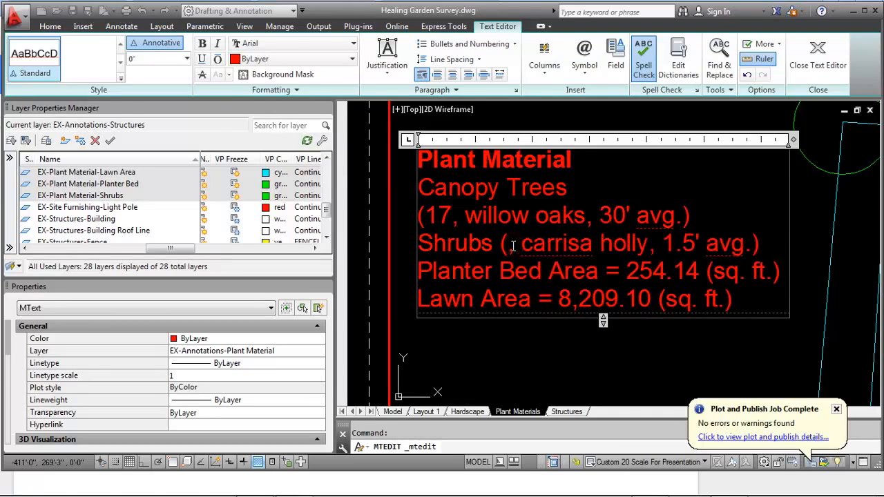
key(Delete)
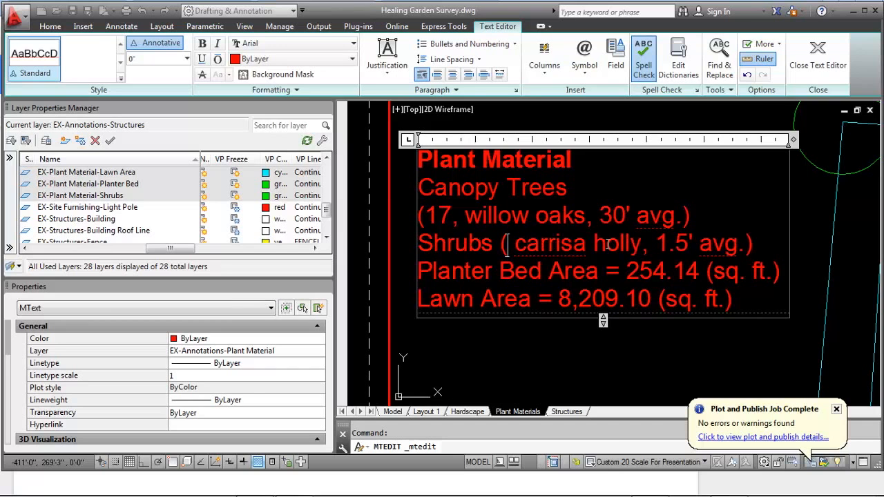
click(570, 377)
scroll(578, 346, down, 5)
double_click(543, 277)
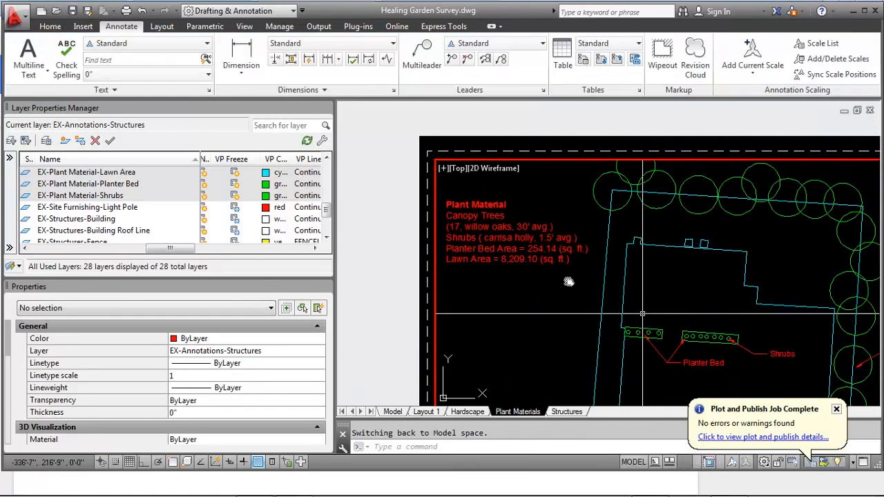
Step: Count the shrubs in both planter beds and insert the quantity 11 before "carrisa holly" in the note's Shrubs entry
scroll(620, 279, up, 5)
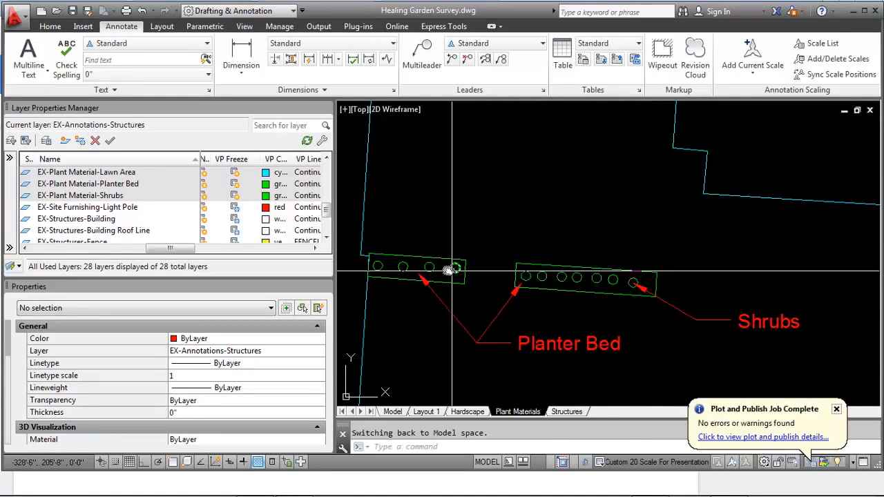
middle_drag(382, 265, 532, 252)
scroll(525, 250, down, 1)
middle_drag(429, 225, 508, 265)
scroll(505, 263, down, 1)
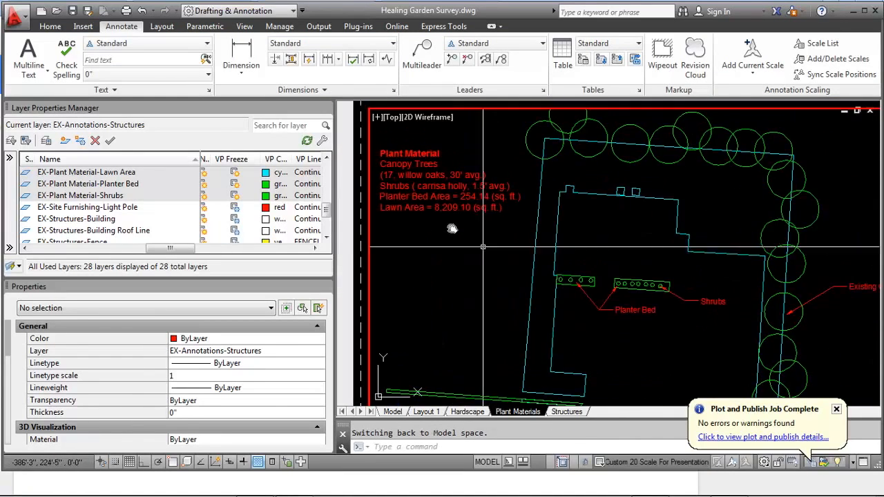
scroll(437, 195, up, 1)
scroll(437, 195, up, 2)
double_click(387, 173)
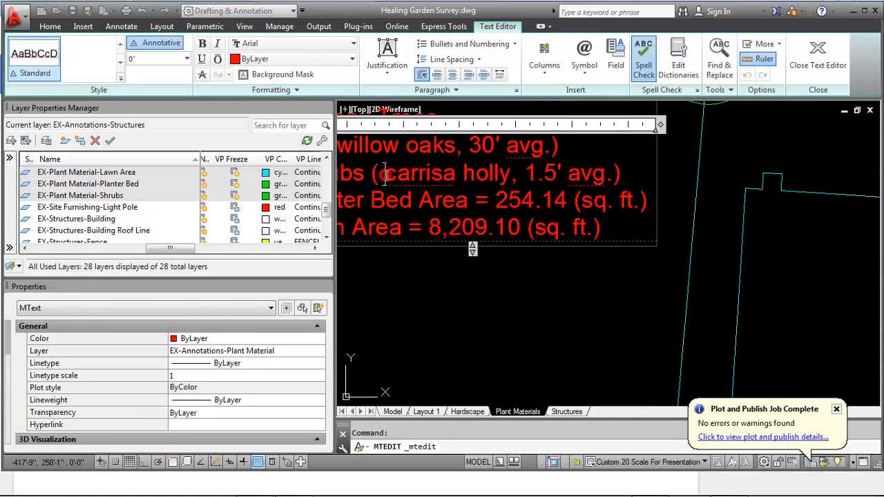
text(11)
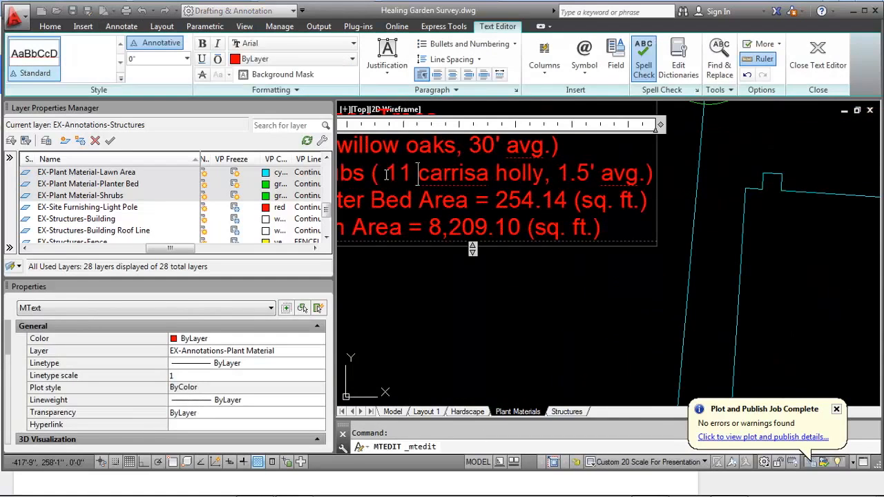
click(558, 324)
scroll(558, 324, down, 2)
middle_drag(514, 297, 545, 306)
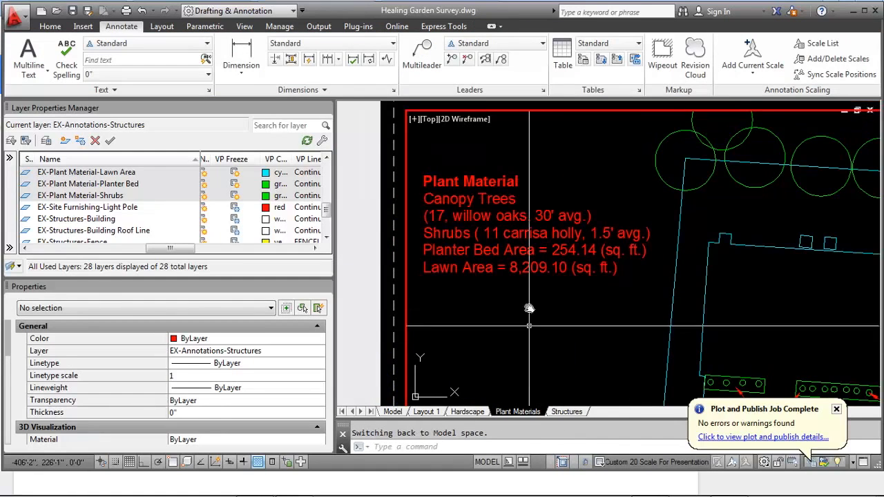
Step: Move the carrisa holly details onto their own line below Shrubs in the Plant Material note
double_click(474, 235)
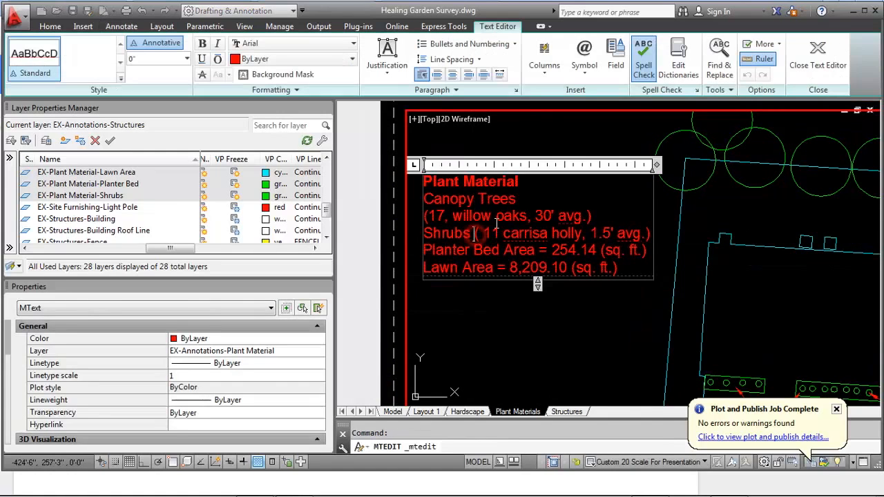
key(Return)
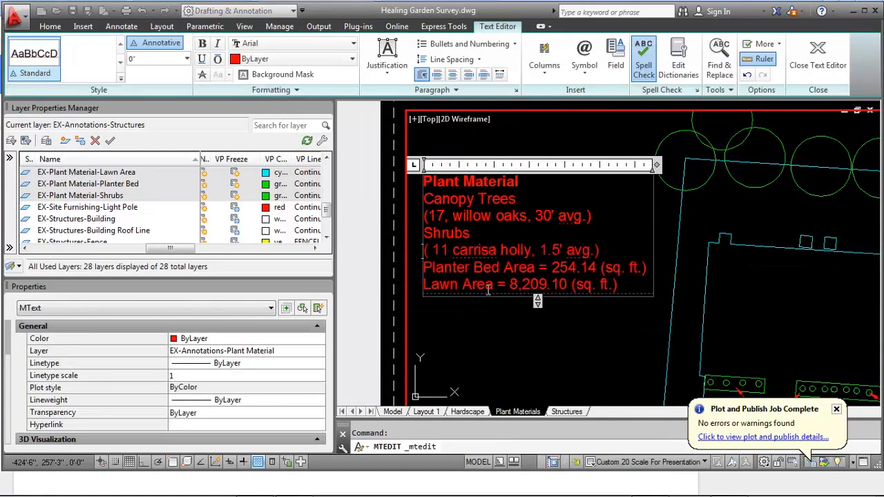
click(483, 351)
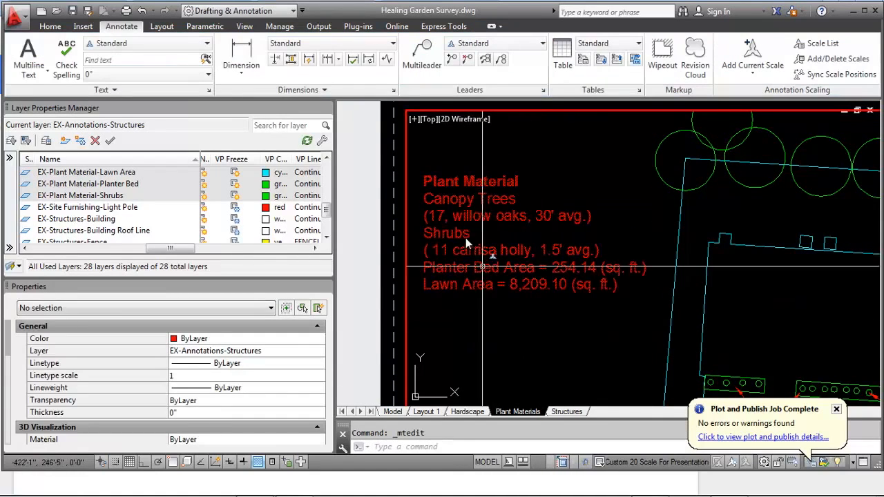
Step: Remove both parentheses from the canopy tree details, plus the extra space and closing parenthesis from the shrub details
double_click(426, 217)
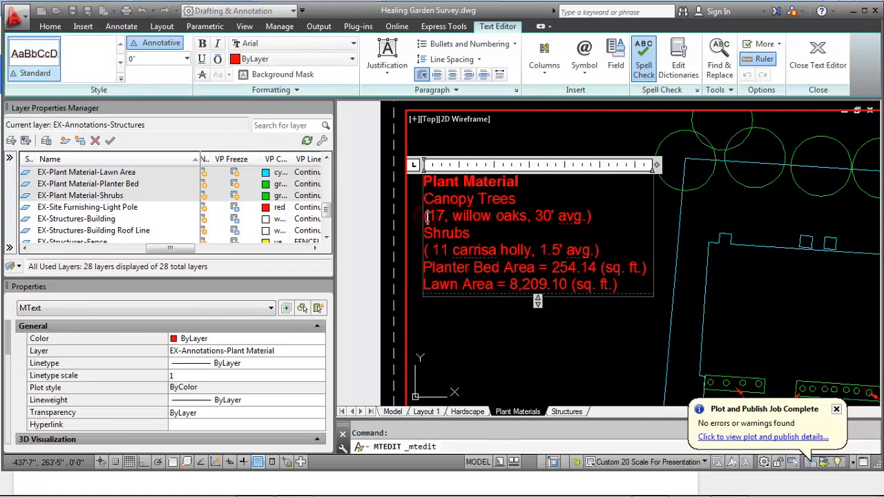
key(Delete)
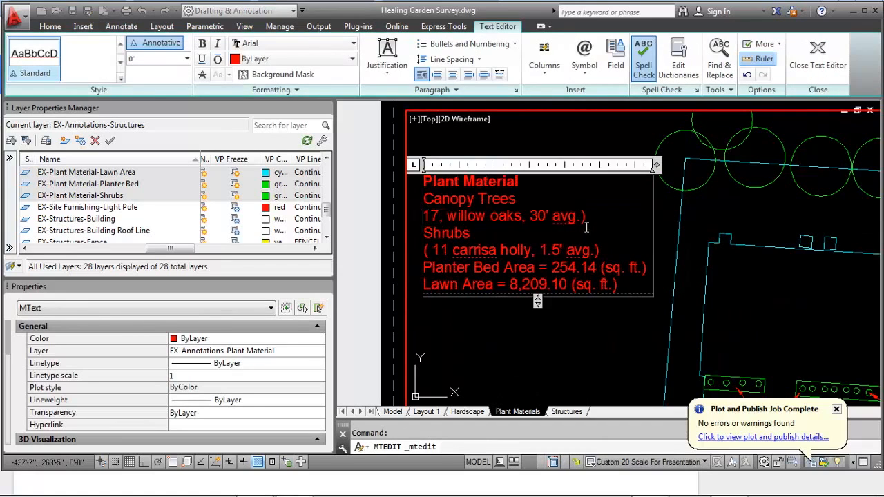
click(434, 249)
key(BackSpace)
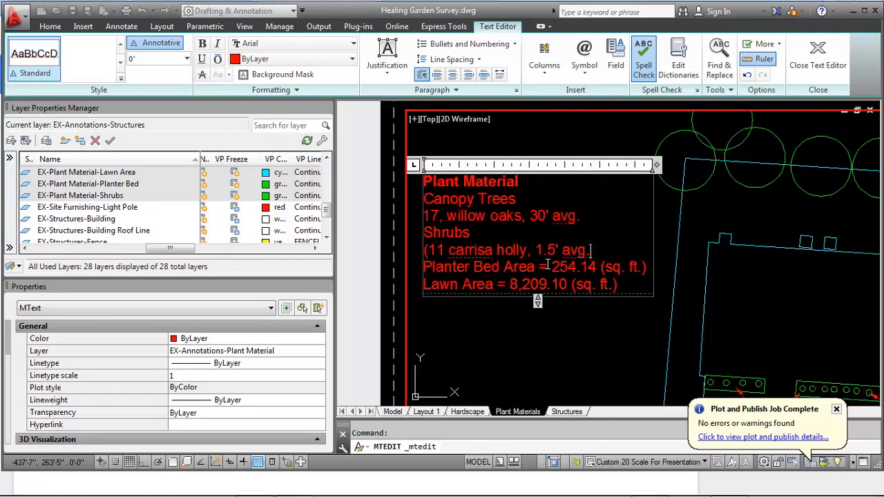
Step: Insert blank lines below the Plant Material heading and between the Canopy Trees, Shrubs, Planter Bed Area and Lawn Area entries
click(582, 251)
key(Return)
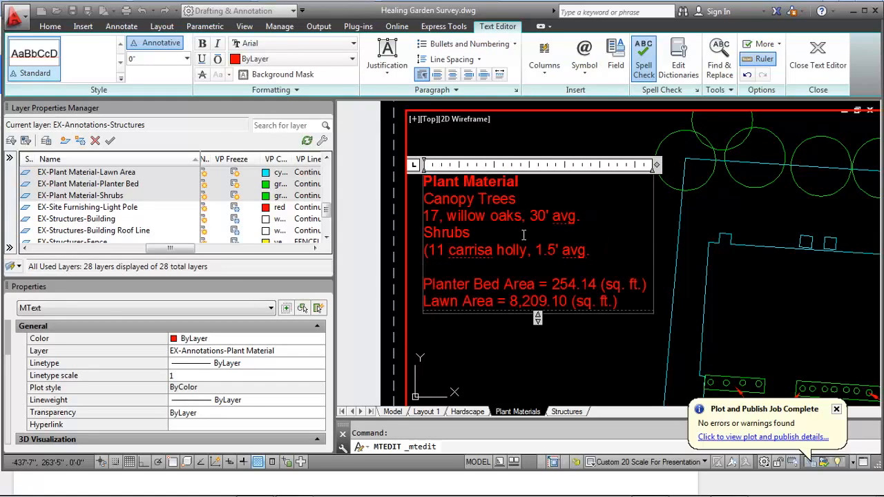
click(586, 218)
key(Return)
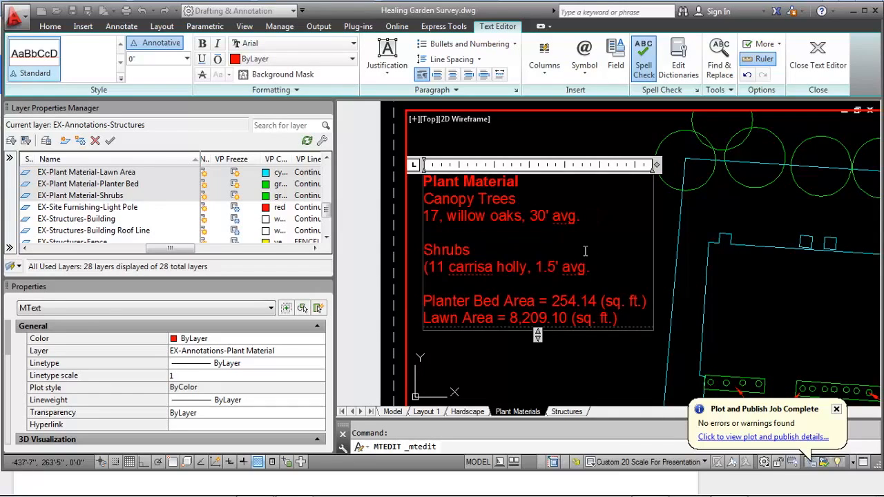
click(649, 299)
key(Return)
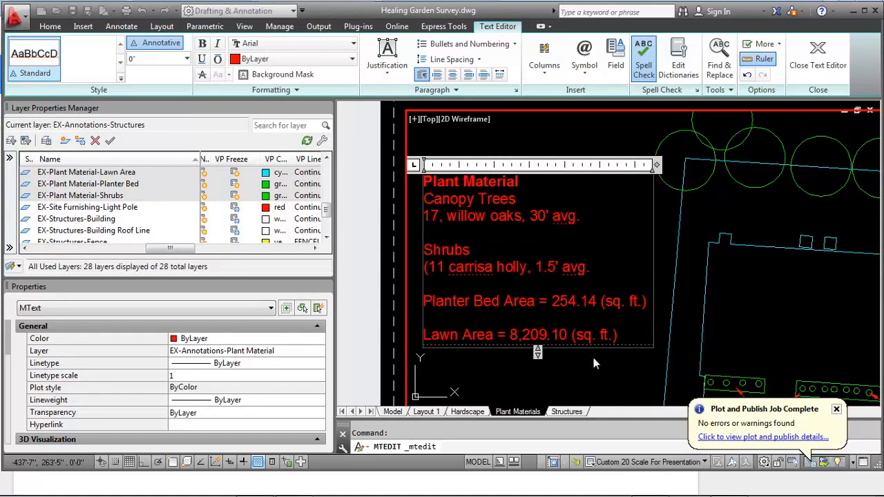
click(528, 181)
key(Return)
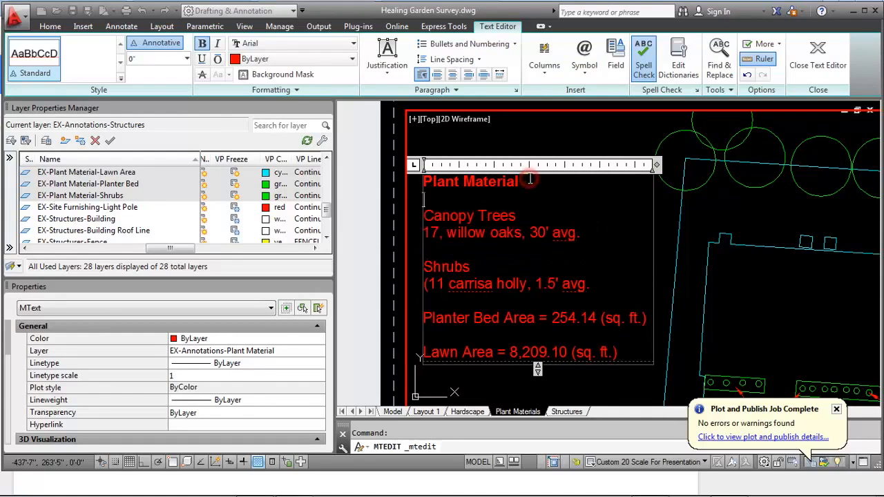
click(563, 124)
scroll(557, 163, down, 3)
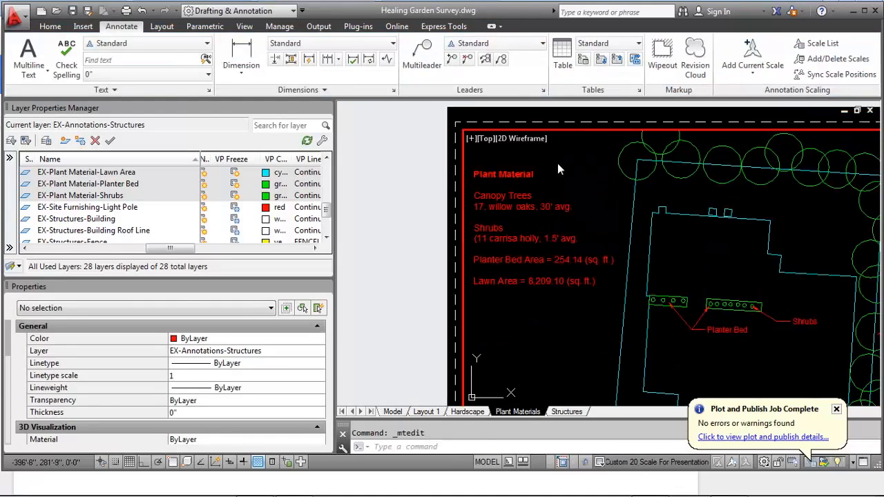
middle_drag(520, 191, 513, 191)
middle_drag(627, 262, 539, 262)
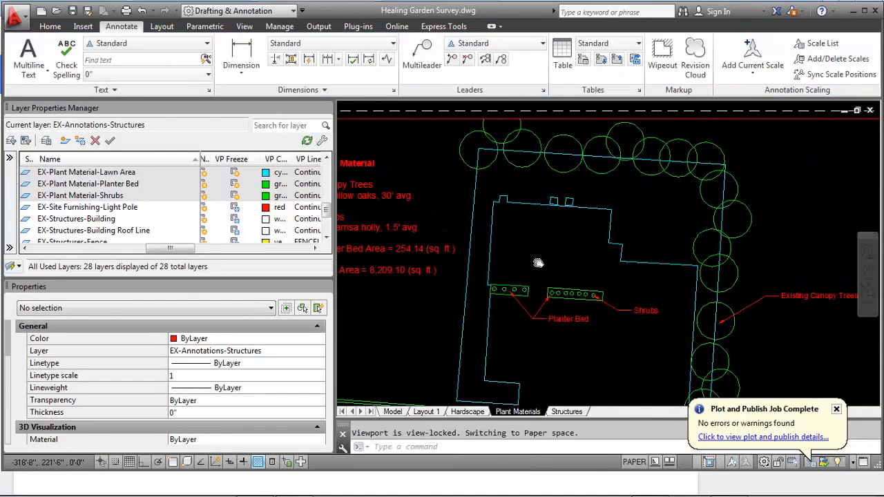
middle_drag(596, 293, 647, 277)
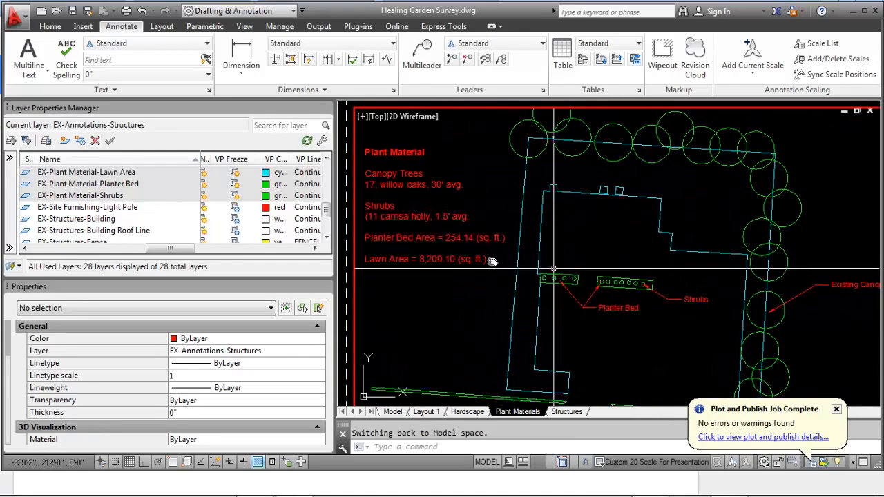
Step: Delete the leftover opening parenthesis before "11 carrisa holly" in the Plant Material note
scroll(374, 216, up, 4)
double_click(373, 216)
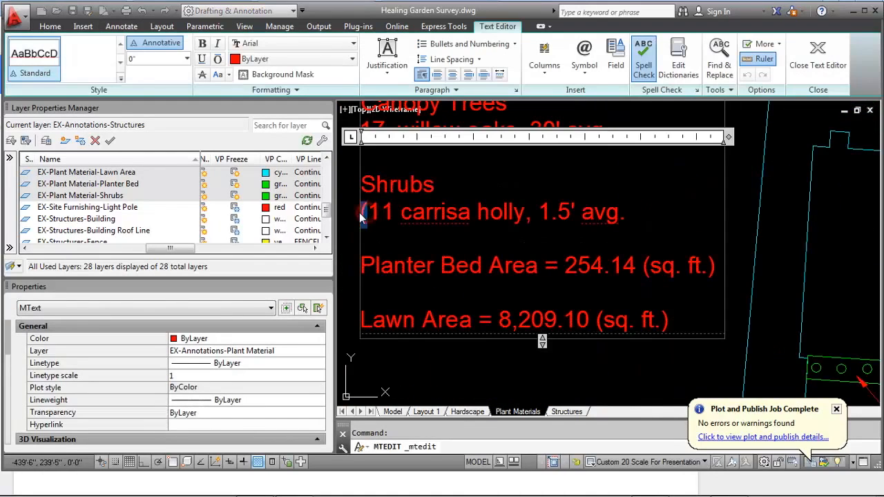
key(BackSpace)
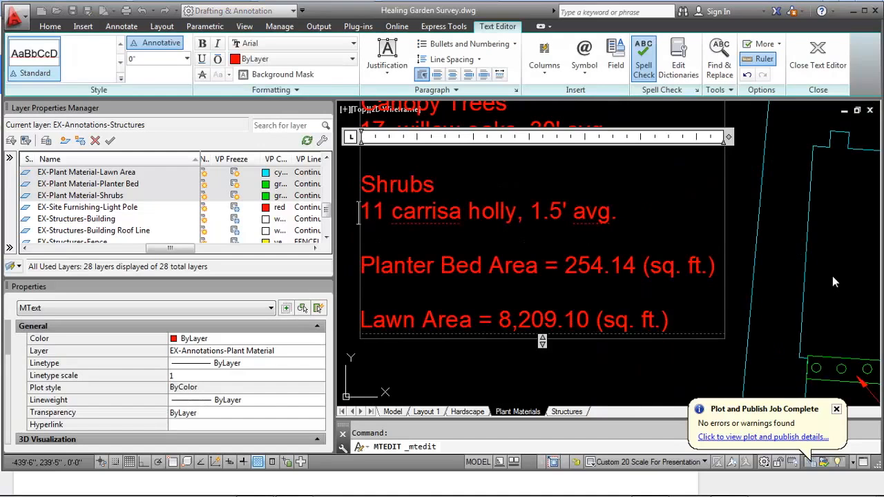
click(825, 271)
scroll(572, 243, down, 3)
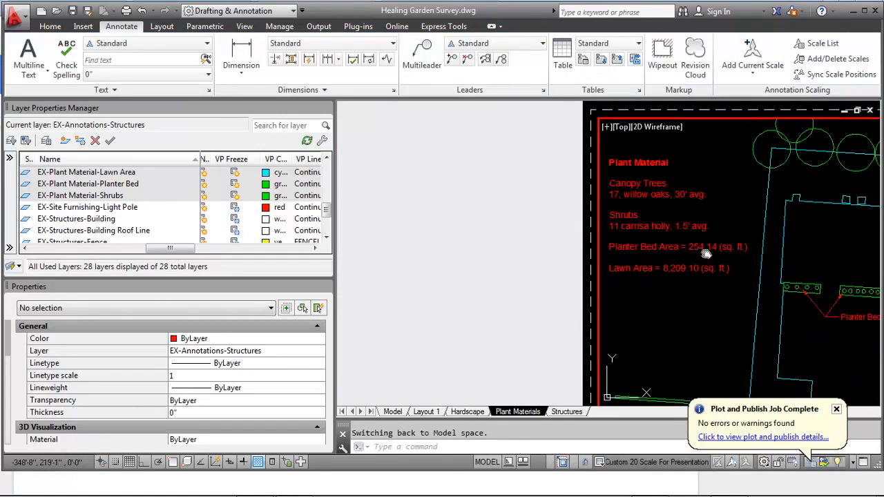
Step: Switch the Plant Materials layout from its viewport's model space back to paper space
scroll(623, 247, down, 4)
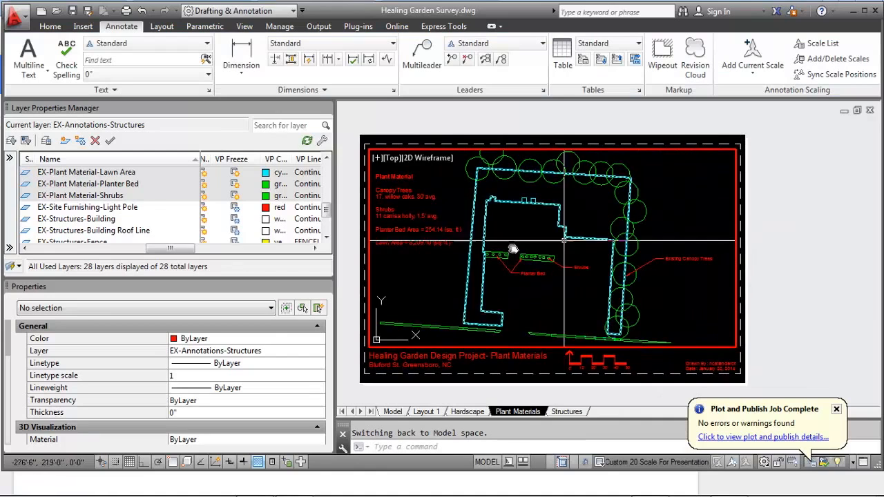
scroll(502, 236, up, 3)
scroll(518, 221, down, 3)
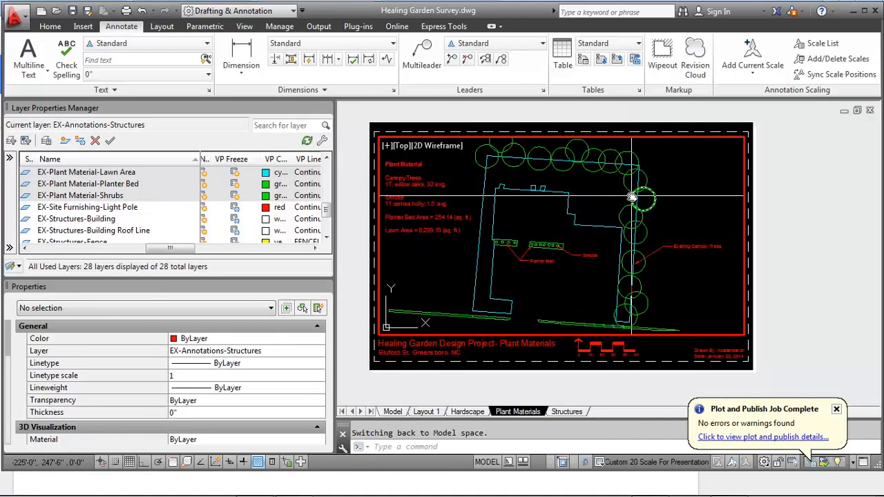
text(ps)
key(Return)
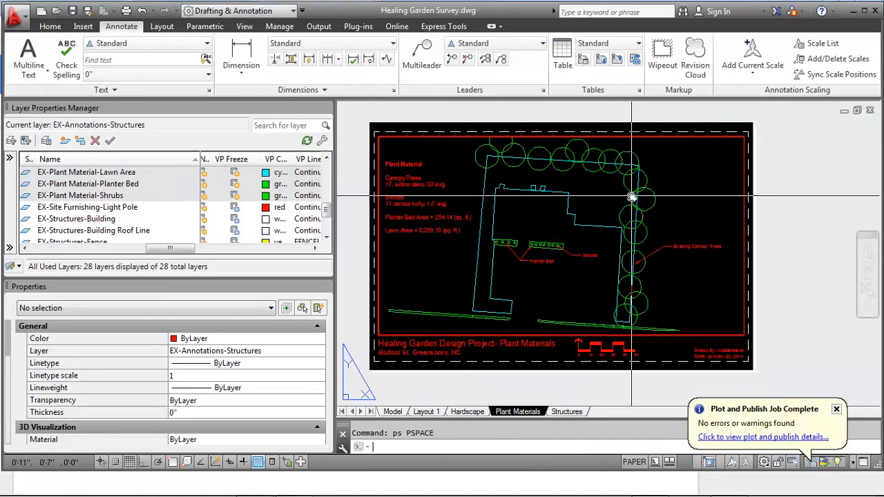
middle_drag(614, 226, 608, 258)
Step: Plot the Plant Materials layout with DWG To PDF, saving it as "Plant Materials" in the Site Inventory Diagram PDF's folder
key(ctrl+p)
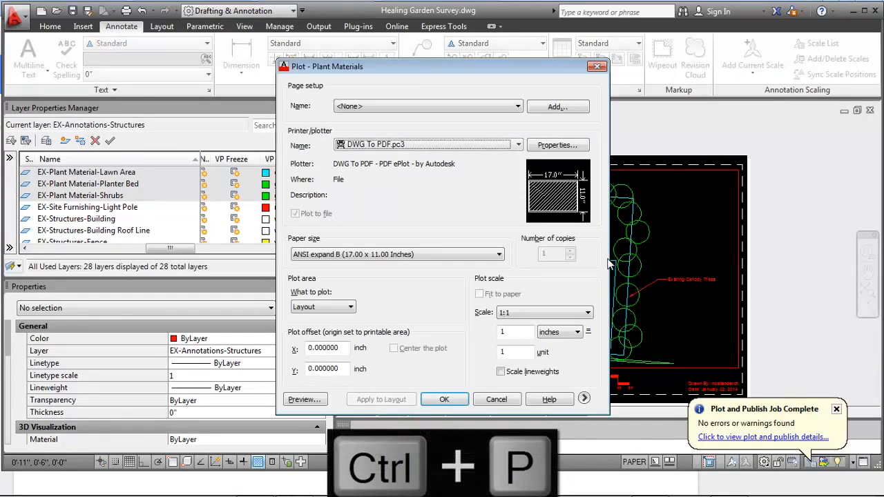
click(427, 402)
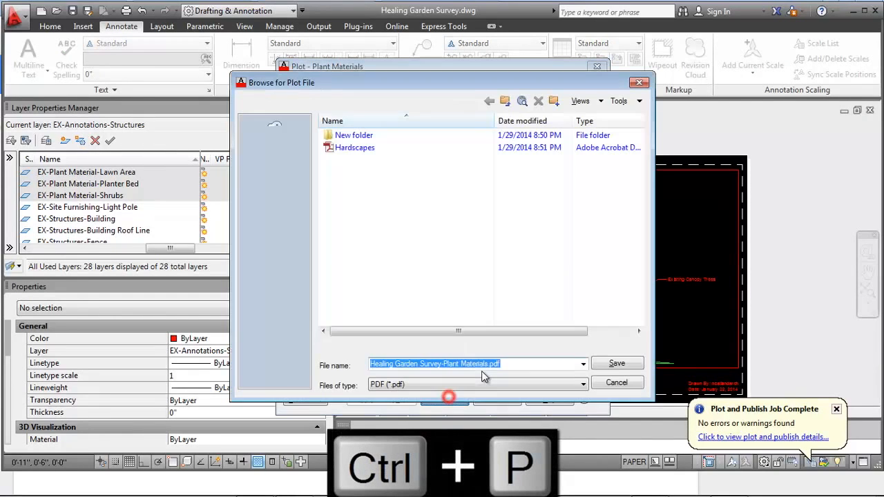
text(Plant Materials)
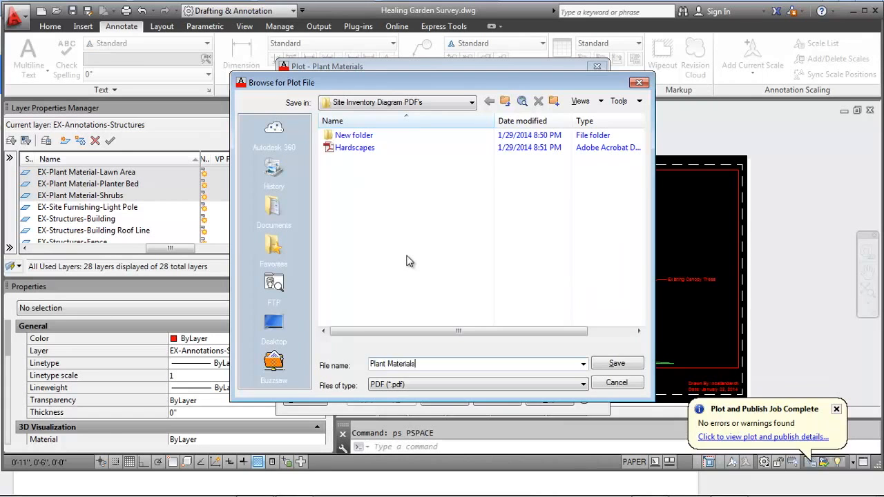
key(Return)
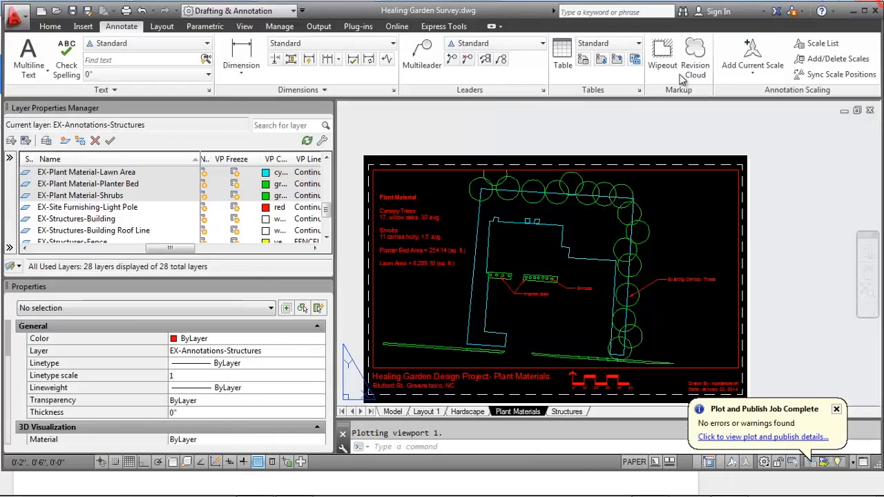
Step: On the Hardscape layout, open the Hardscapes note for editing and insert a blank line below its heading
click(465, 415)
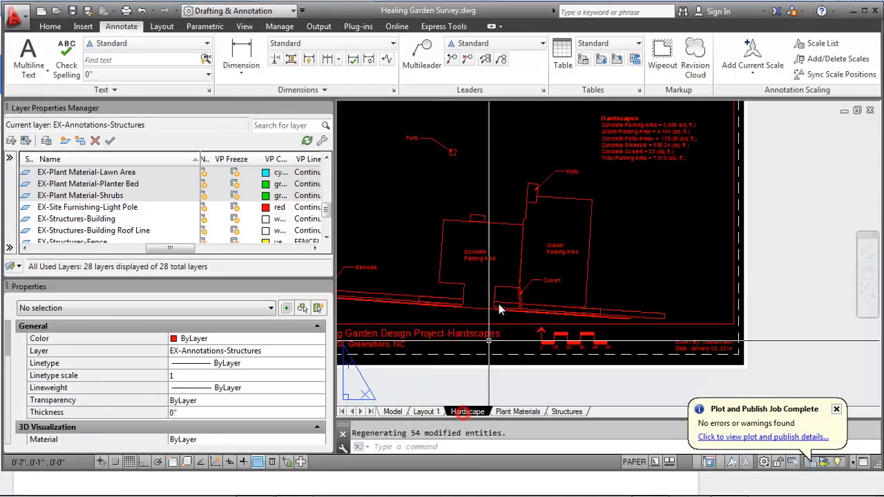
middle_drag(542, 190, 536, 246)
scroll(606, 192, up, 4)
double_click(611, 190)
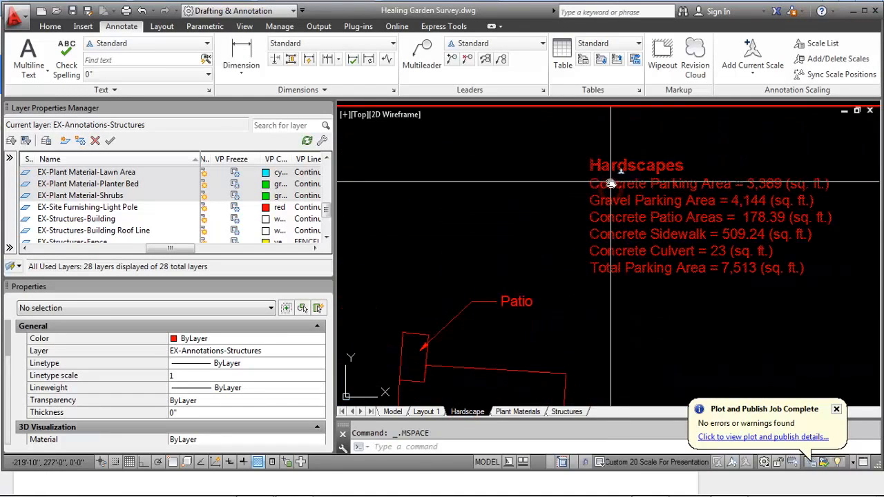
double_click(610, 183)
key(Return)
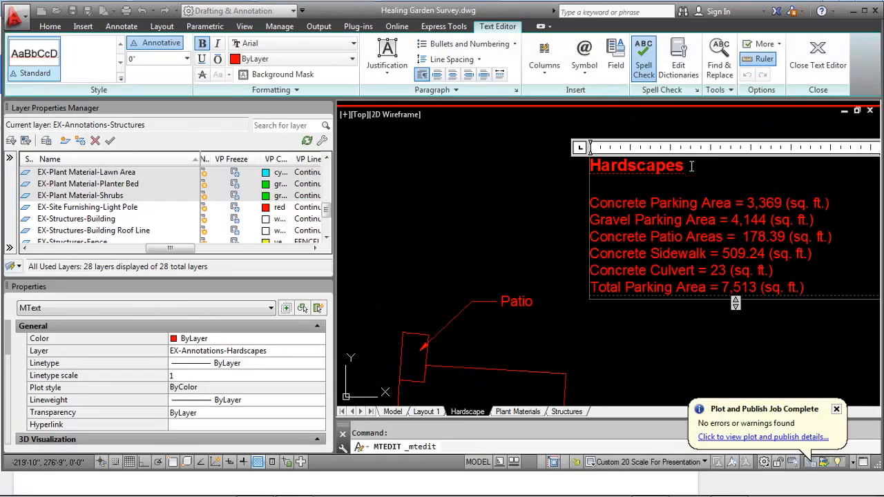
Step: Insert blank lines between the parking, patio, sidewalk, culvert and total area entries of the Hardscapes note
click(832, 201)
key(Return)
click(825, 236)
key(Return)
click(836, 271)
key(Return)
click(819, 305)
key(Return)
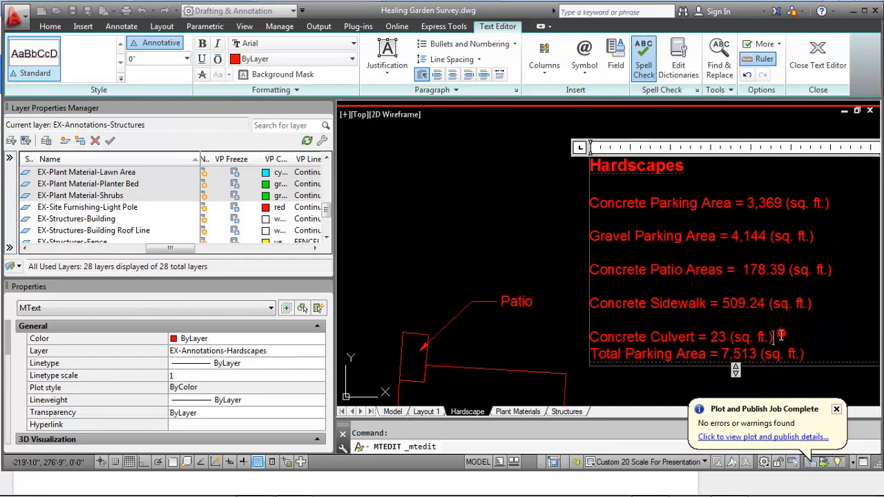
key(Return)
click(489, 212)
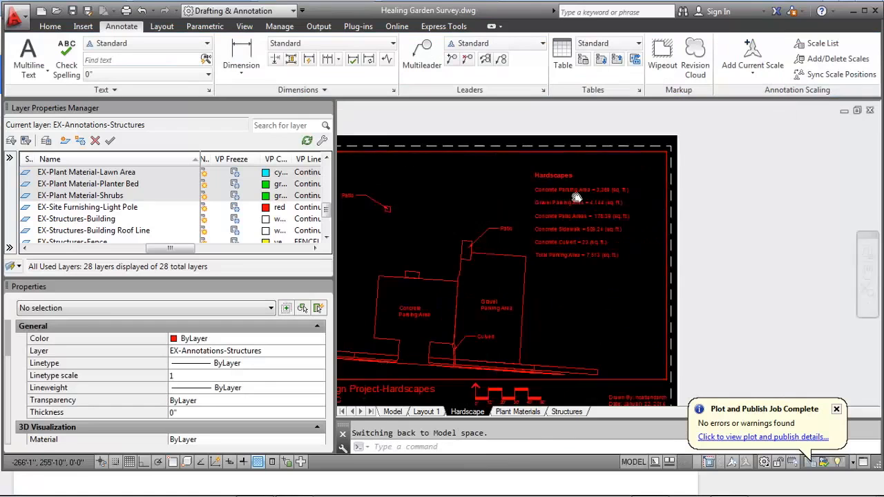
Step: On the Structures layout, change the title block heading to "Healing Garden Design Project- Structures"
click(518, 411)
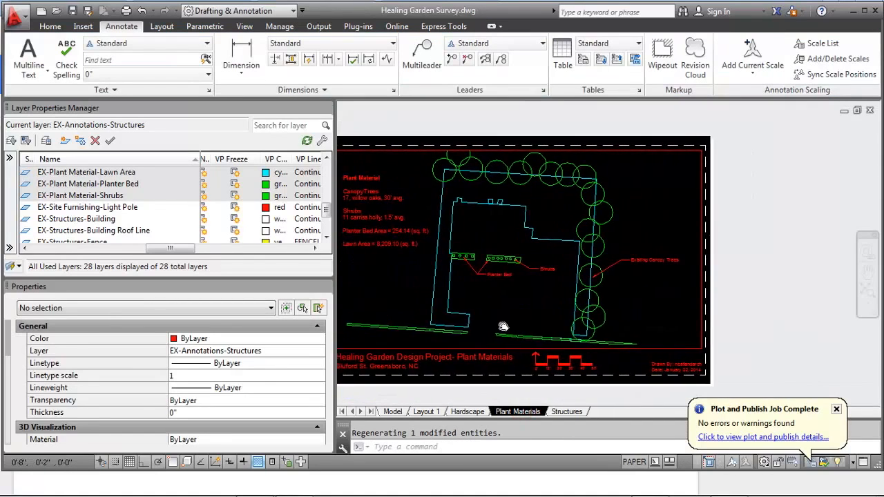
click(567, 411)
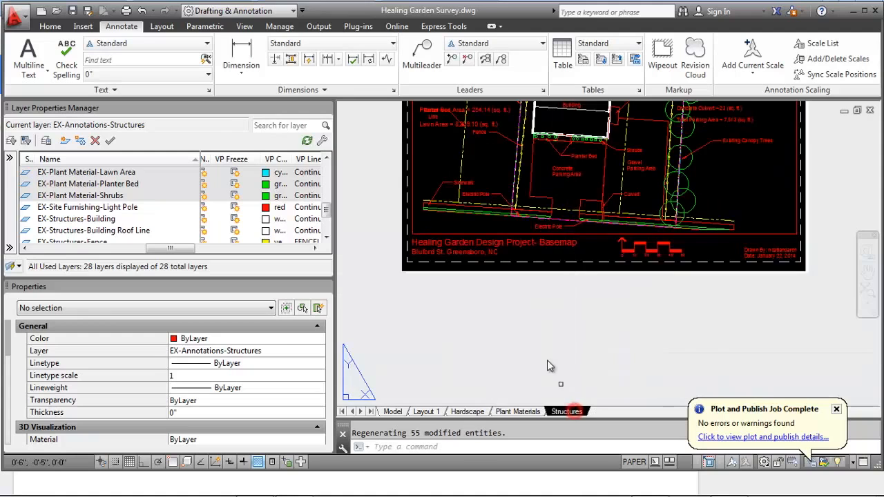
middle_drag(544, 337, 532, 390)
scroll(537, 304, down, 2)
scroll(538, 293, up, 4)
double_click(543, 331)
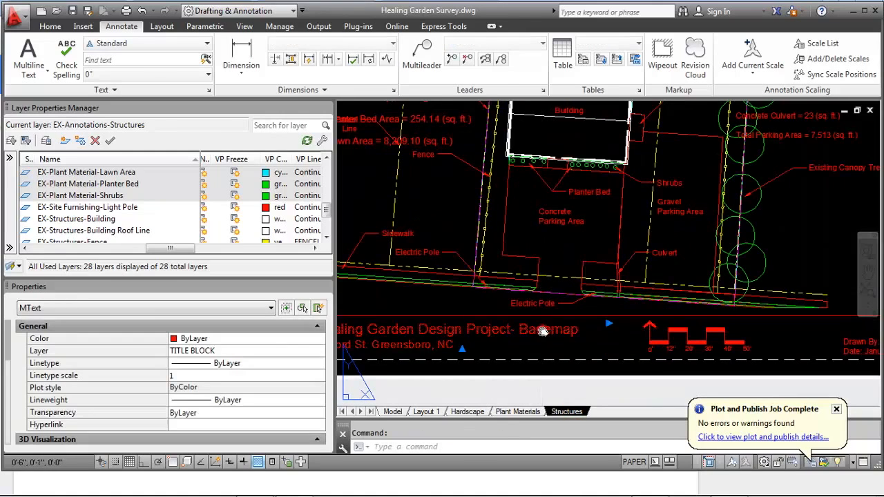
drag(519, 332, 592, 330)
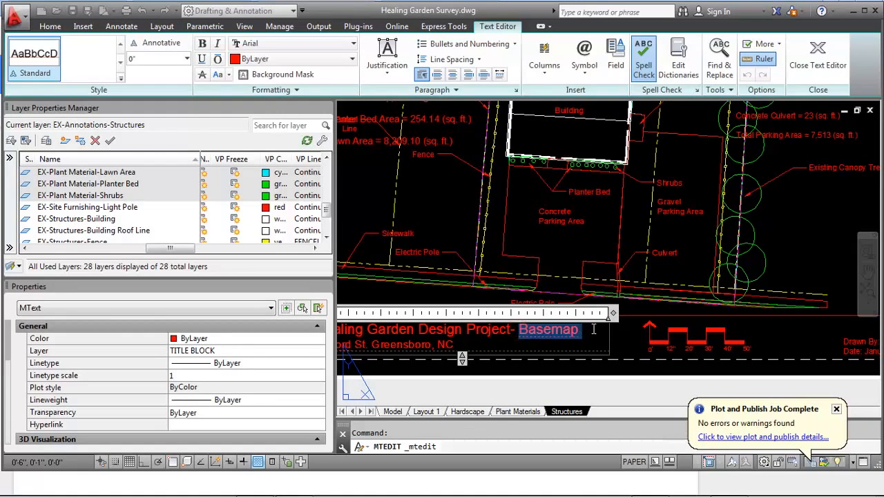
click(594, 330)
text(S)
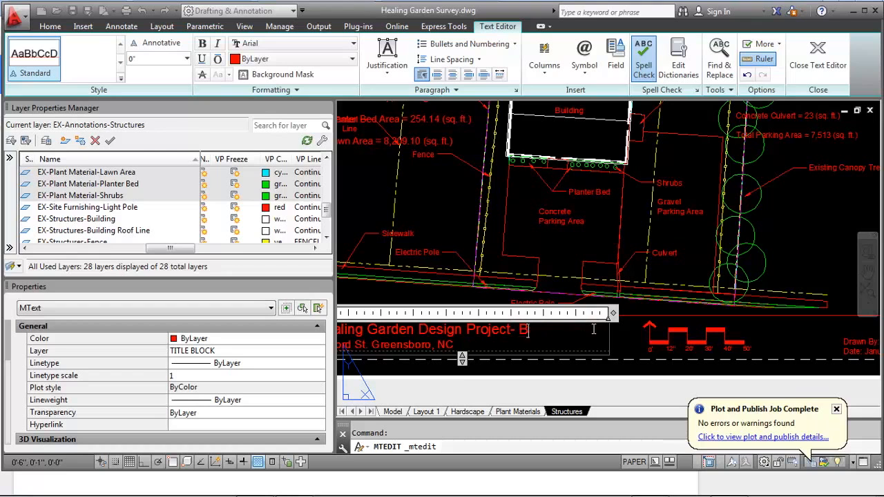
text(tructures)
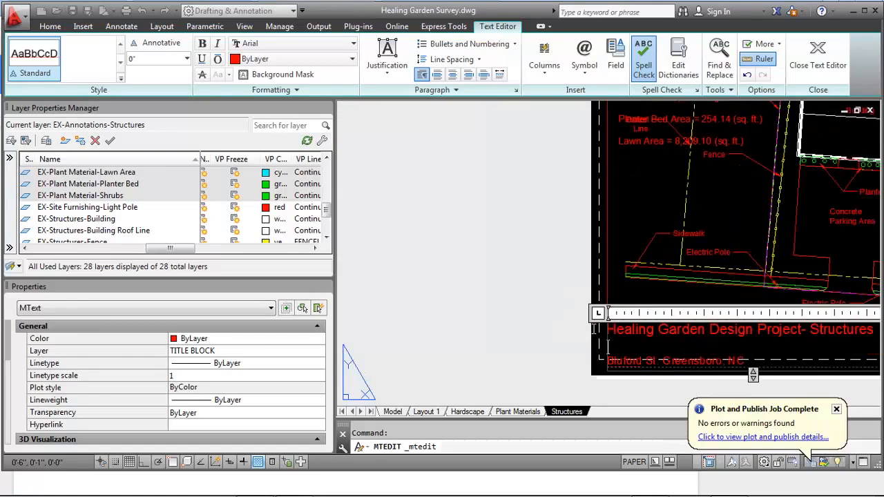
click(539, 298)
Step: Activate the Structures layout's viewport and freeze every layer except TITLE BLOCK in it
middle_drag(681, 261, 692, 307)
scroll(668, 297, down, 2)
middle_drag(638, 274, 627, 304)
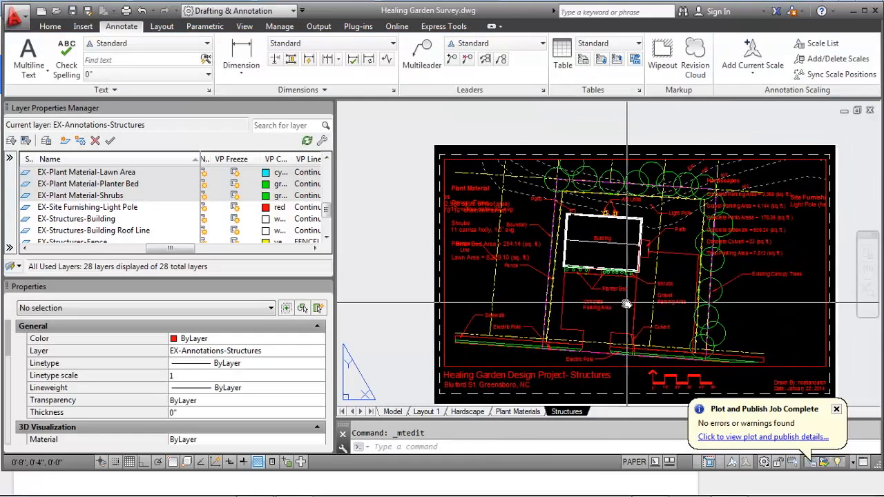
double_click(747, 313)
middle_drag(747, 314, 695, 317)
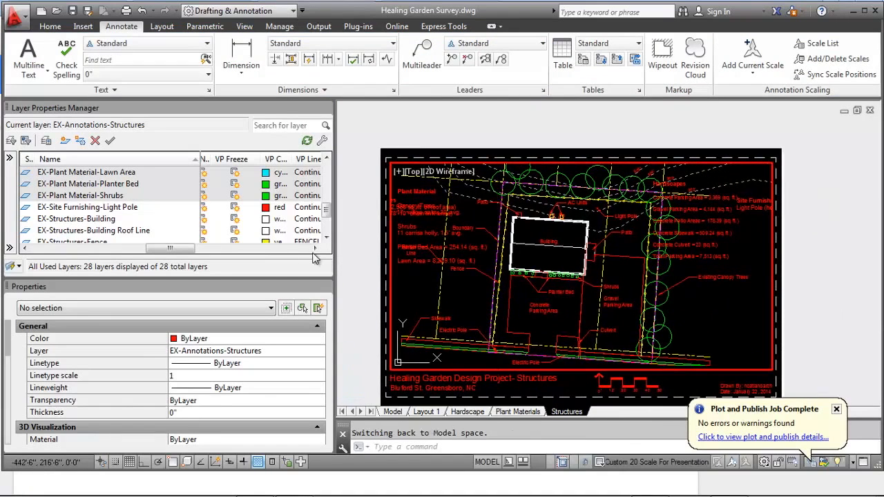
mouse_move(326, 209)
mouse_down()
mouse_move(326, 179)
mouse_move(330, 230)
mouse_up()
click(90, 184)
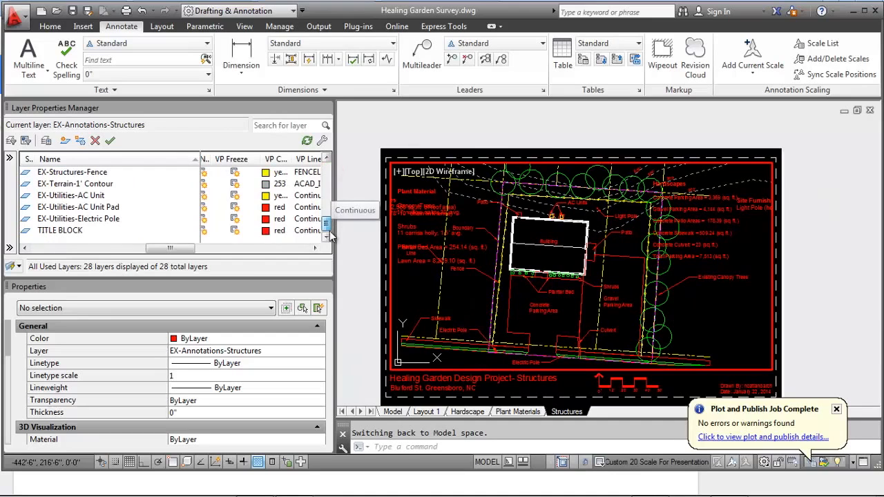
shift+click(116, 220)
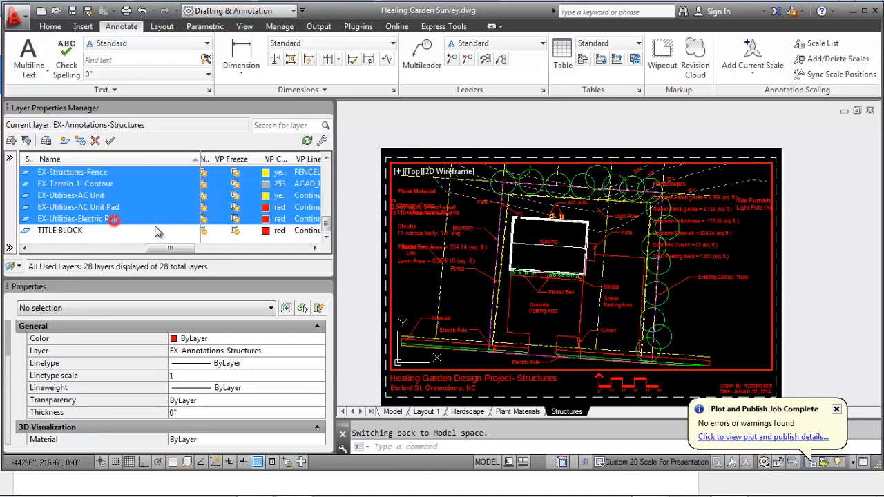
click(235, 219)
Step: Thaw the EX-Annotations-Structures layer in the Structures layout's viewport
drag(328, 226, 334, 177)
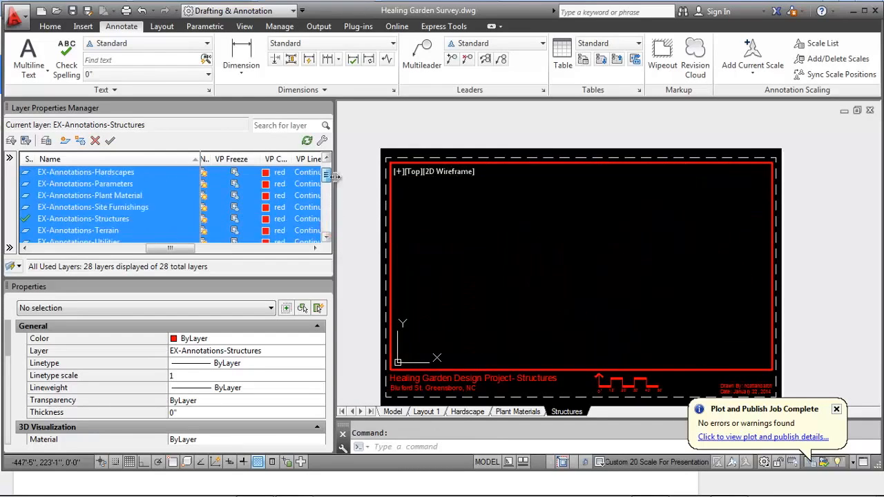
click(115, 220)
click(235, 219)
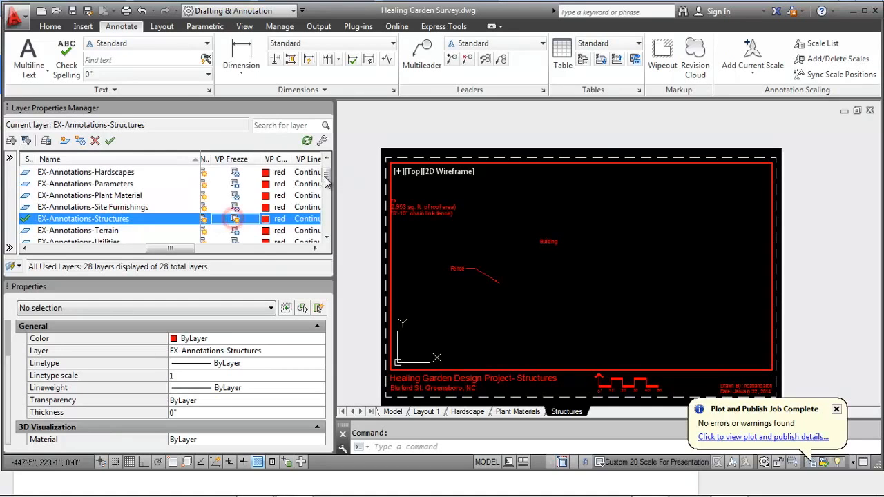
Step: Thaw the EX-Structures-Building, Building Roof Line and Fence layers in the Structures layout's viewport
drag(332, 181, 328, 219)
click(92, 219)
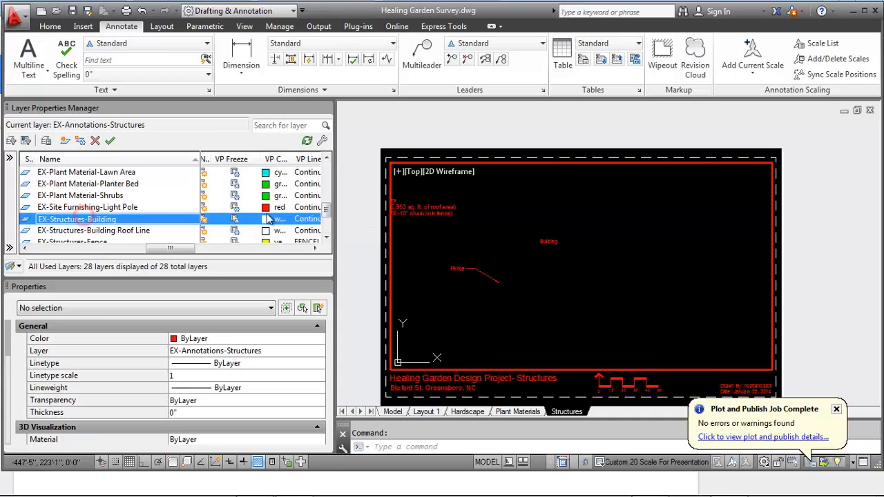
scroll(331, 218, down, 1)
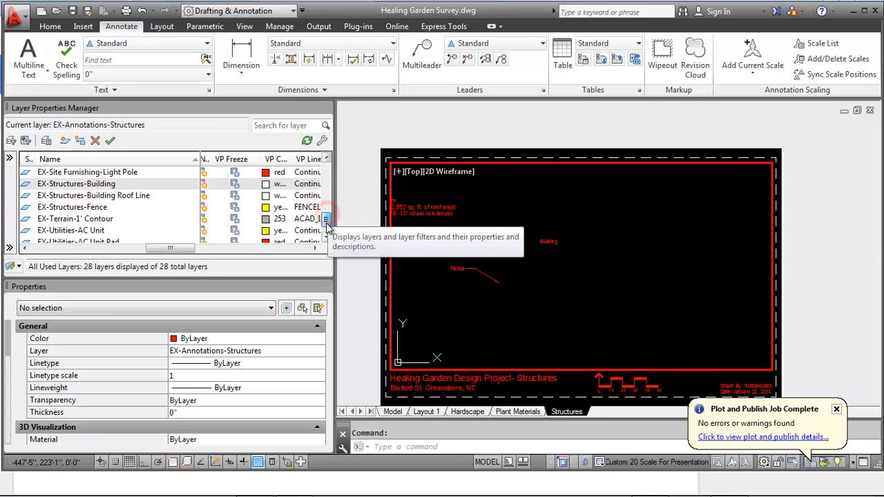
shift+click(110, 208)
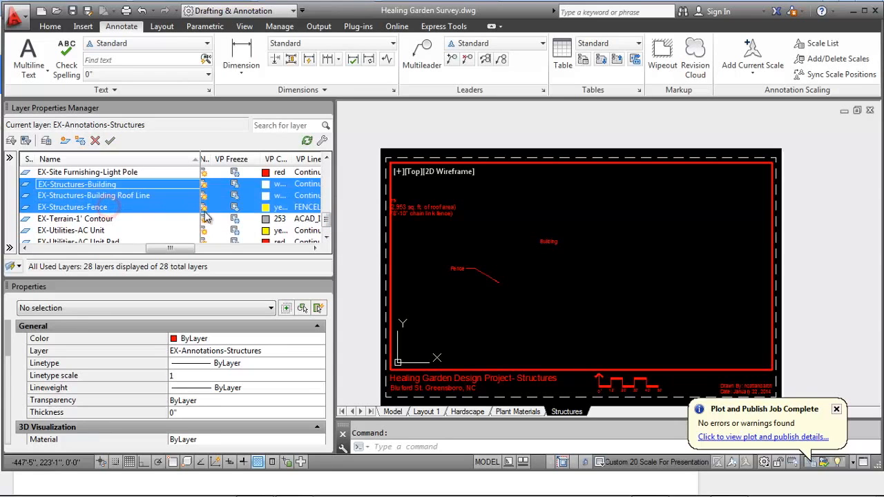
click(235, 208)
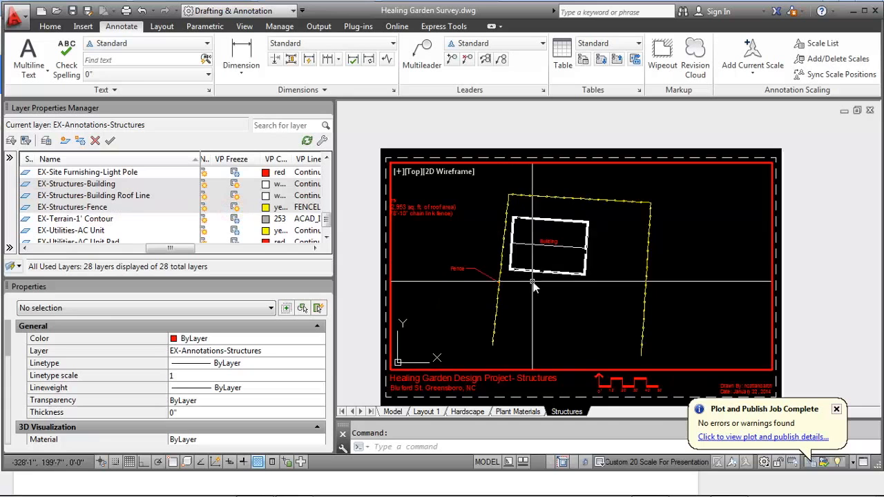
Step: Move the Structures note fully inside the viewport frame, to the open area beside the fence
middle_drag(535, 283, 570, 280)
double_click(570, 280)
text(m)
key(Return)
click(477, 206)
key(Return)
click(474, 210)
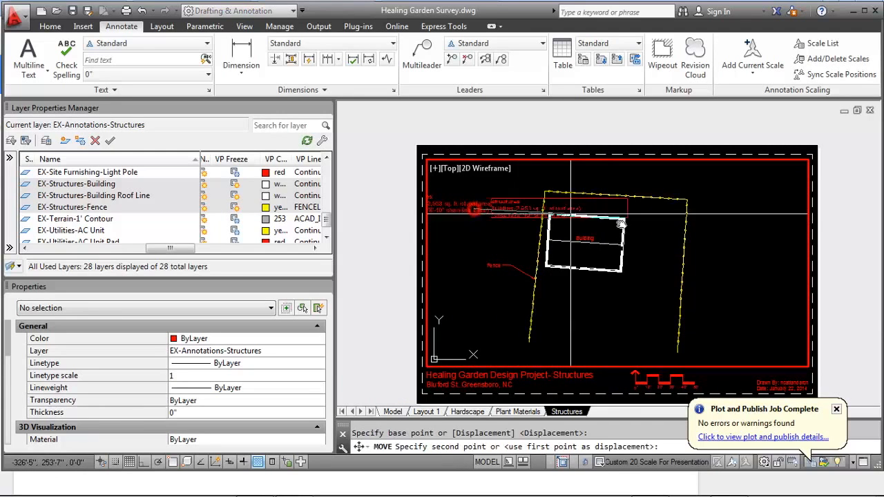
click(510, 201)
Step: Remove the parentheses from the Building entry of the Structures note, keeping the Fence entry on its own line
middle_drag(492, 207, 529, 211)
scroll(530, 211, up, 2)
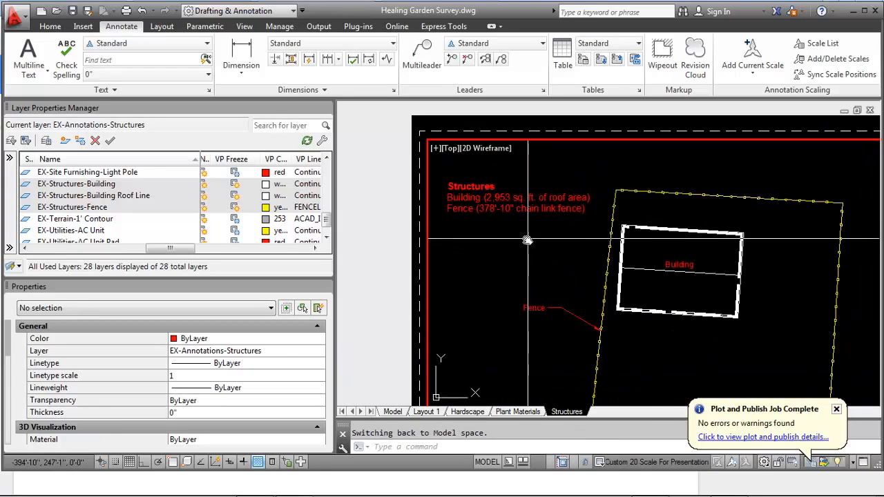
scroll(497, 198, up, 2)
double_click(492, 199)
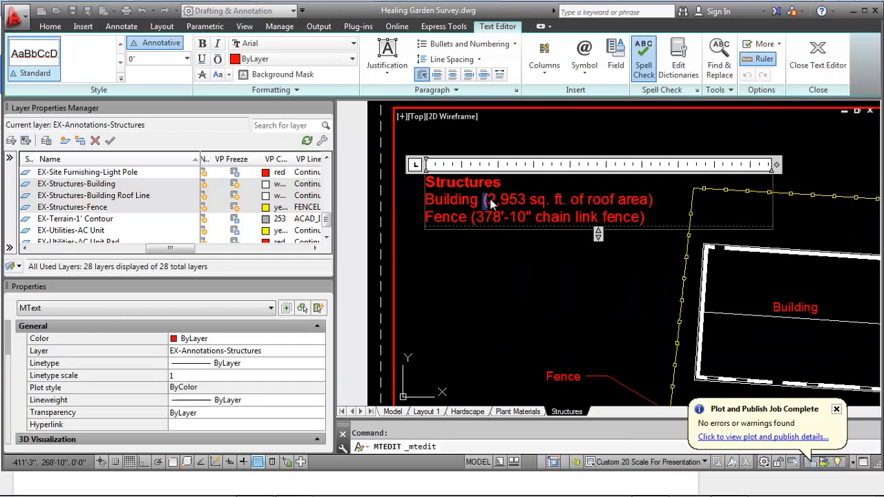
key(Delete)
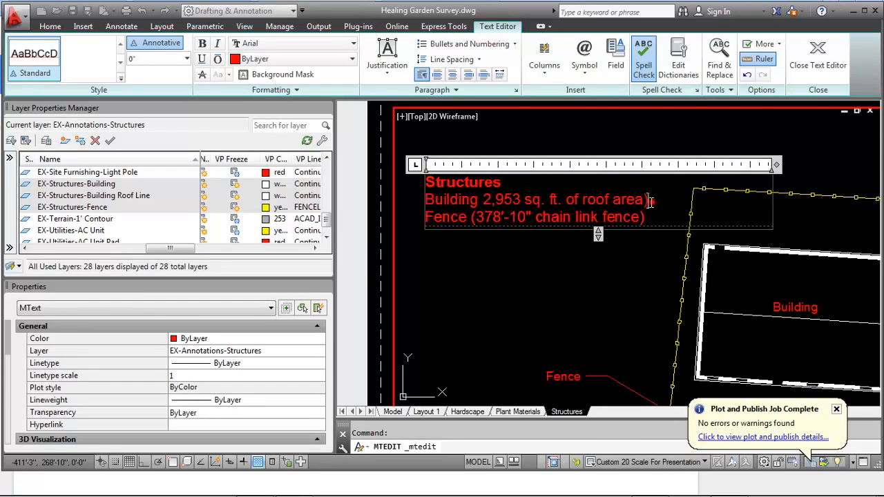
key(Delete)
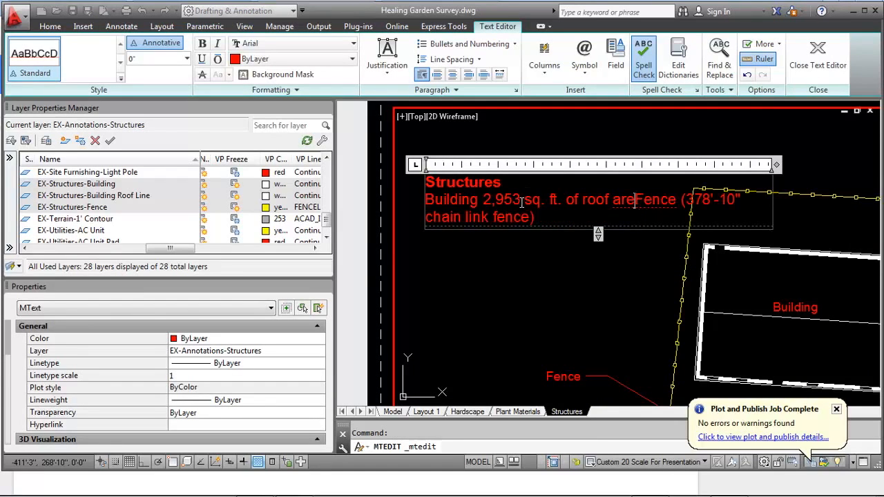
key(Return)
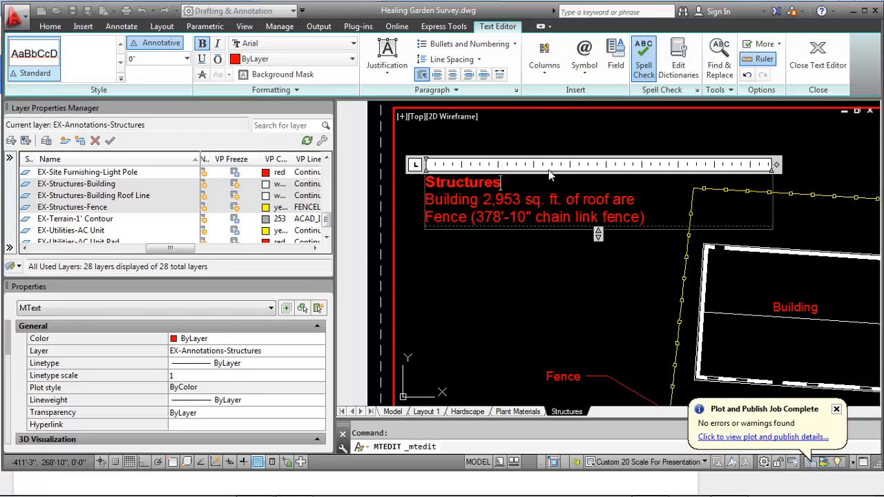
Step: Insert blank lines above and below the Building entry and place "378'-10" chain link fence", without parentheses, on its own line below Fence
key(Return)
click(643, 217)
key(Return)
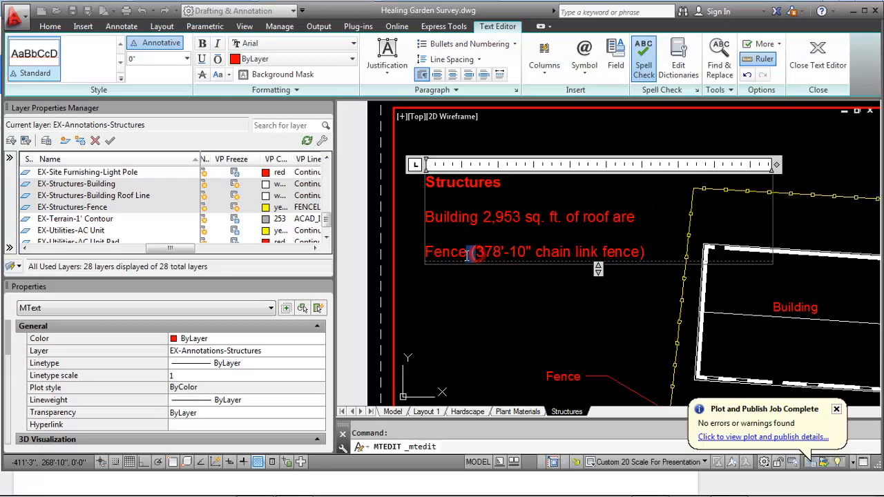
key(Delete)
key(Return)
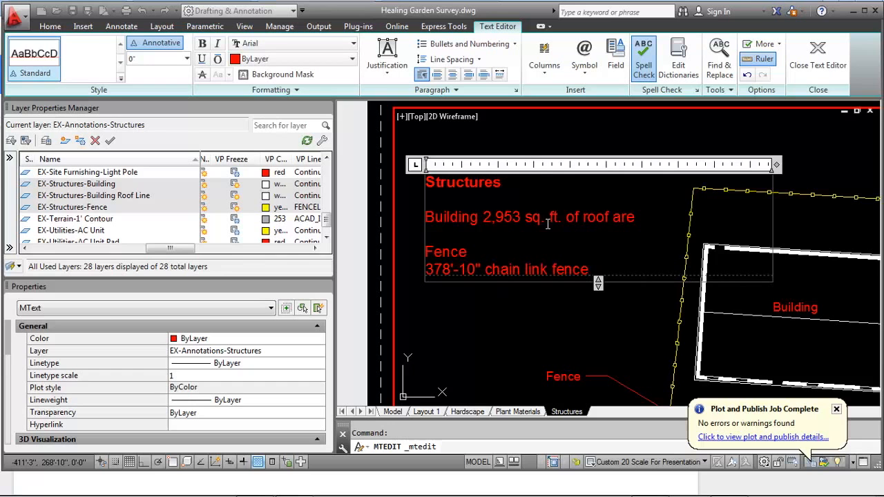
Step: Place the building's roof area on its own line below "Building" in the Structures note and finish the text edit
key(Return)
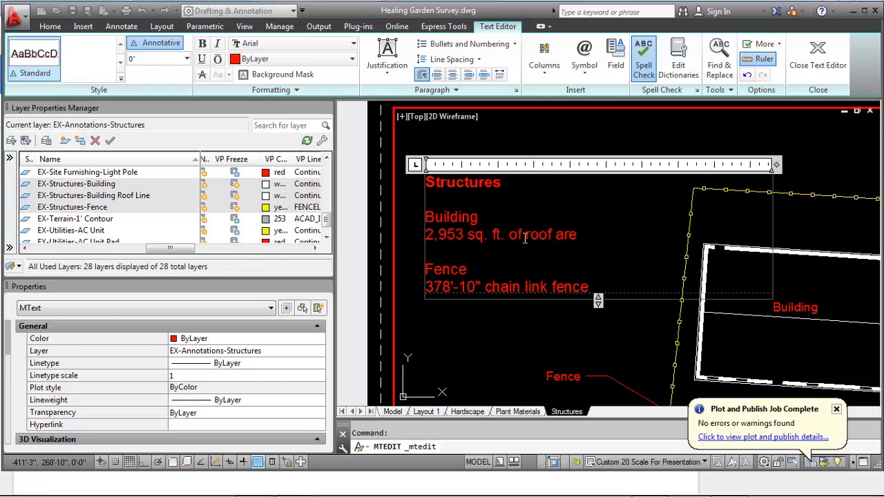
click(550, 128)
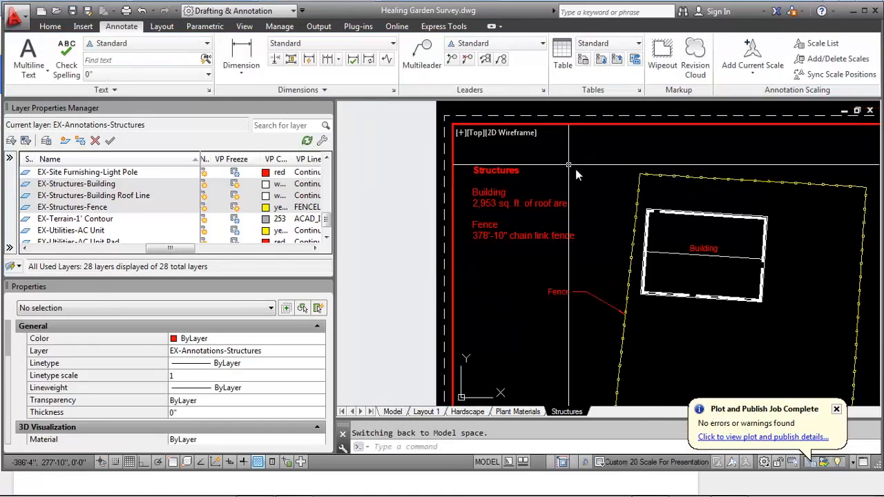
Step: Plot the Structures layout to a PDF file named Structures and close the opened PDF
scroll(577, 214, down, 5)
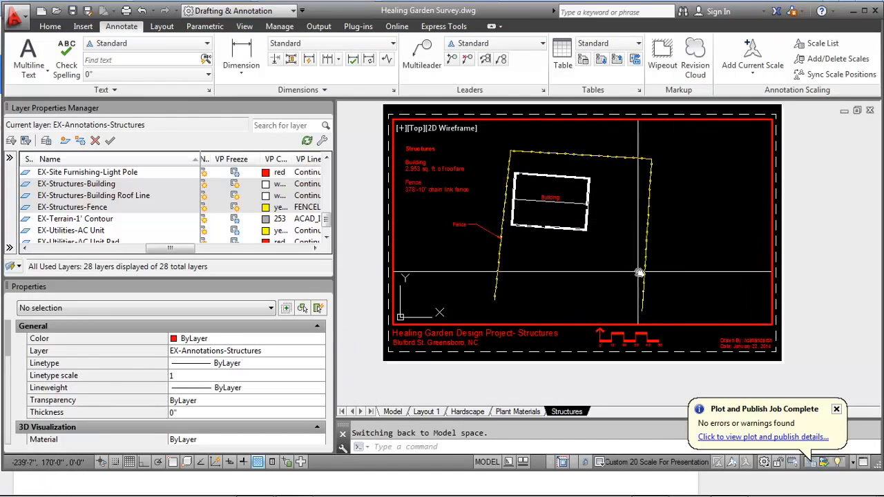
middle_drag(640, 273, 580, 256)
text(p)
key(Escape)
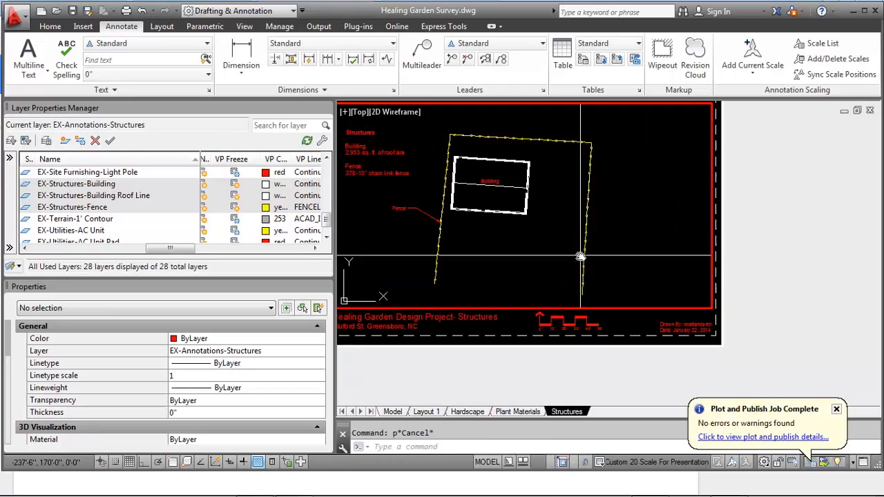
key(ctrl+p)
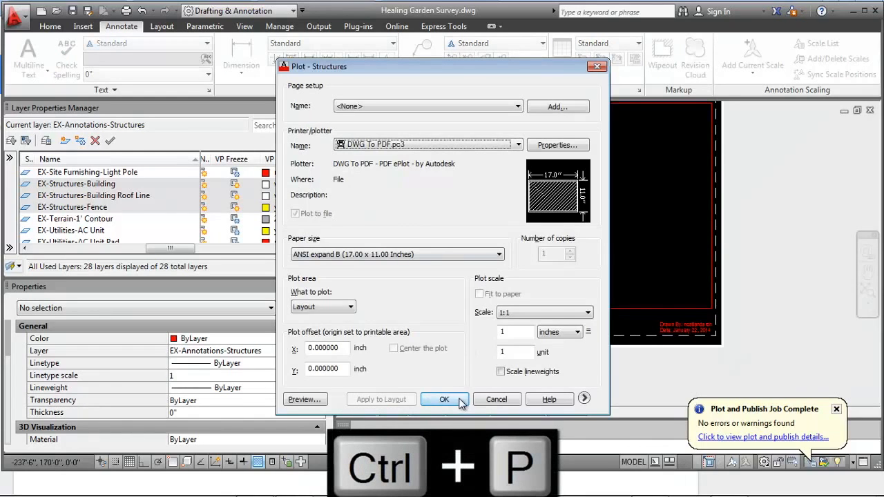
click(444, 400)
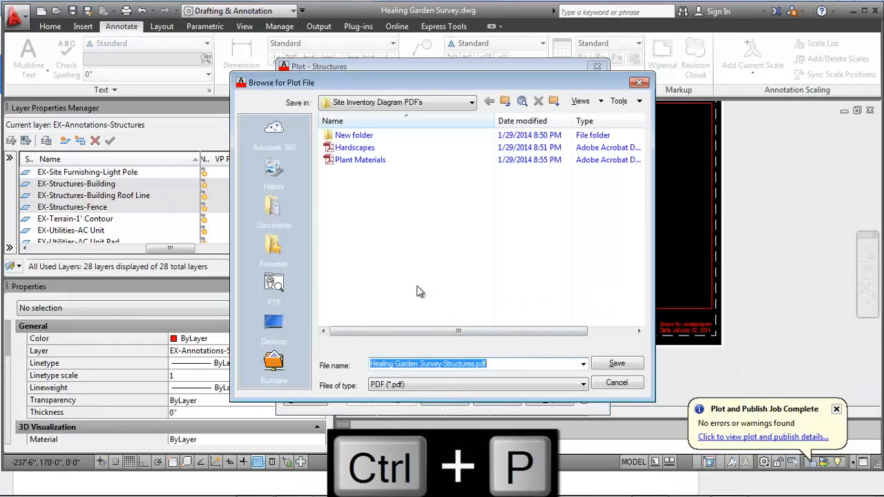
text(STru)
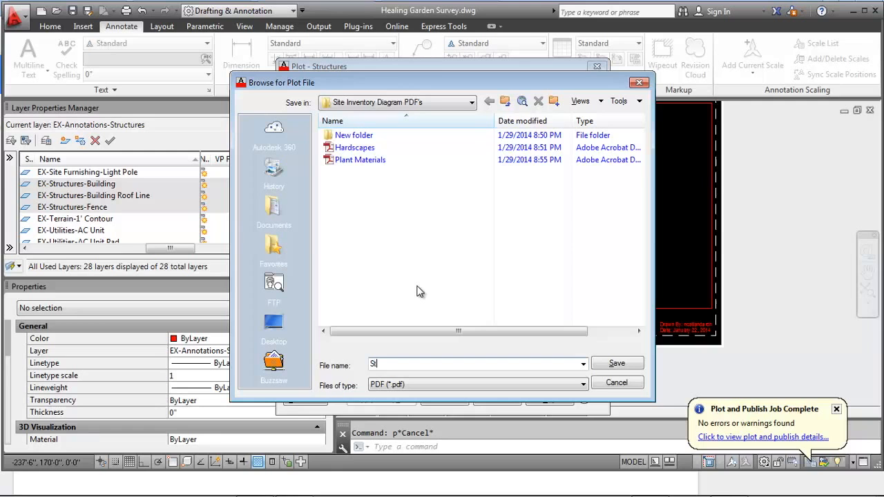
text(ctures)
key(Return)
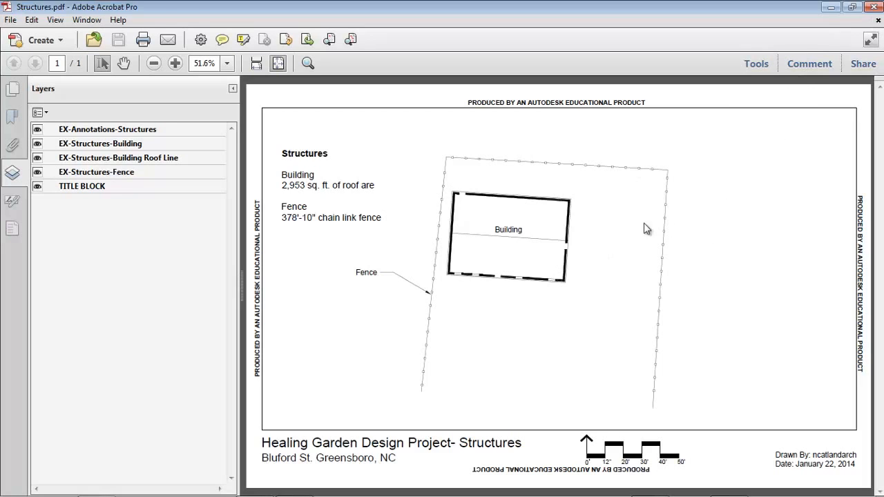
click(876, 7)
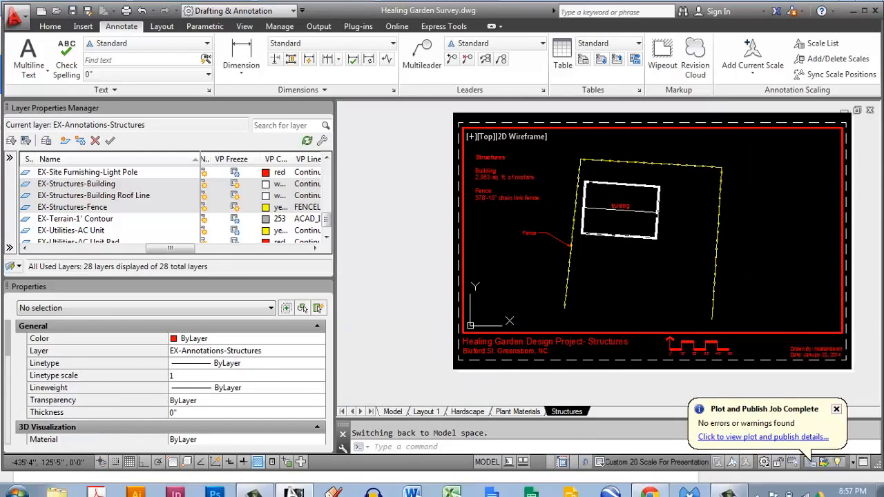
Step: Switch to the Site Inventory Diagrams assignment in Google Docs, review its Utilities and Site Furnishings items, and return to AutoCAD
key(alt+Tab)
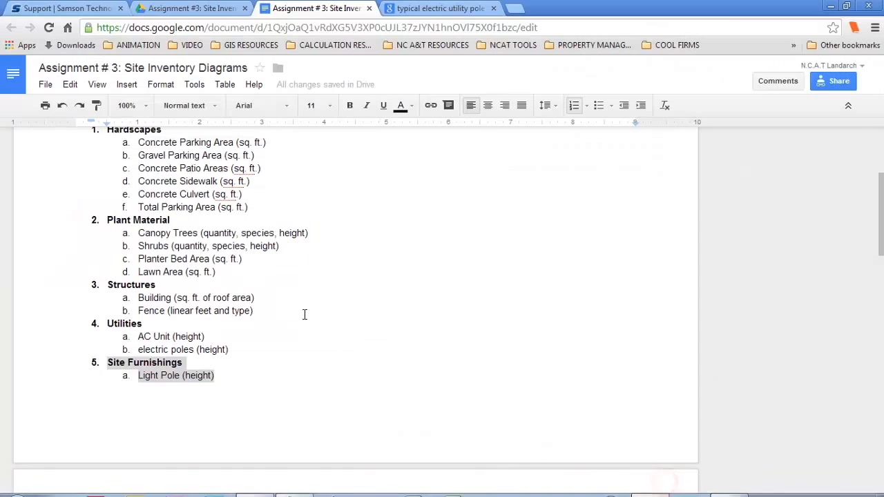
click(292, 352)
click(279, 365)
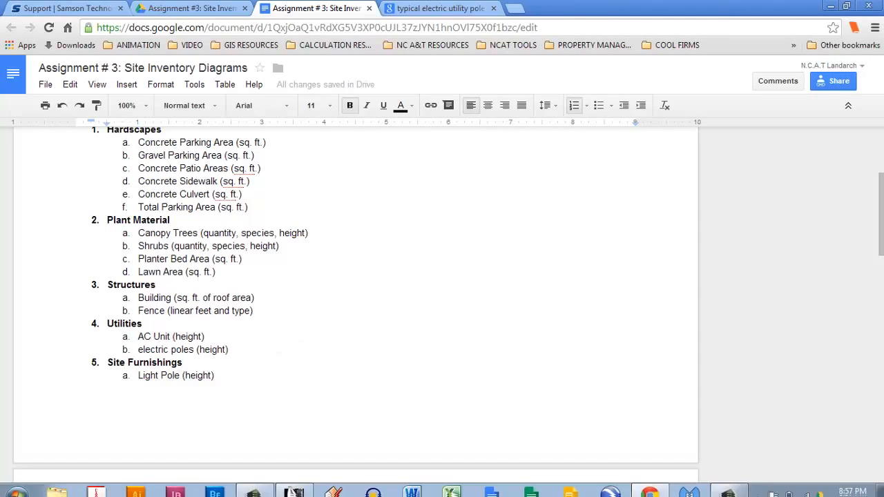
click(295, 484)
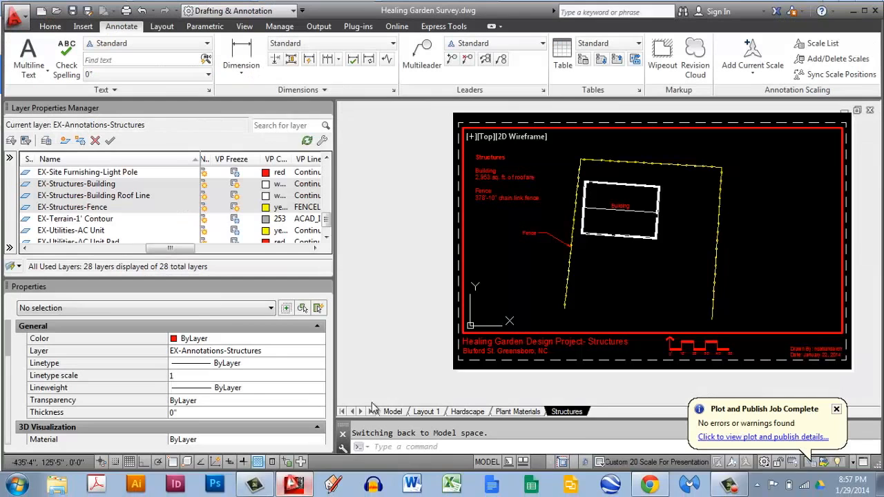
Step: Create a copy of Layout 1 at the end of the layouts
click(424, 411)
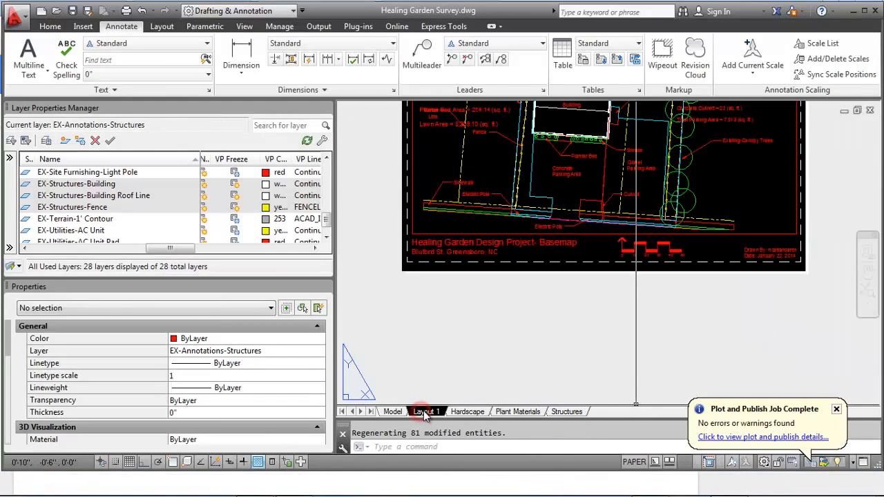
right_click(424, 412)
click(473, 248)
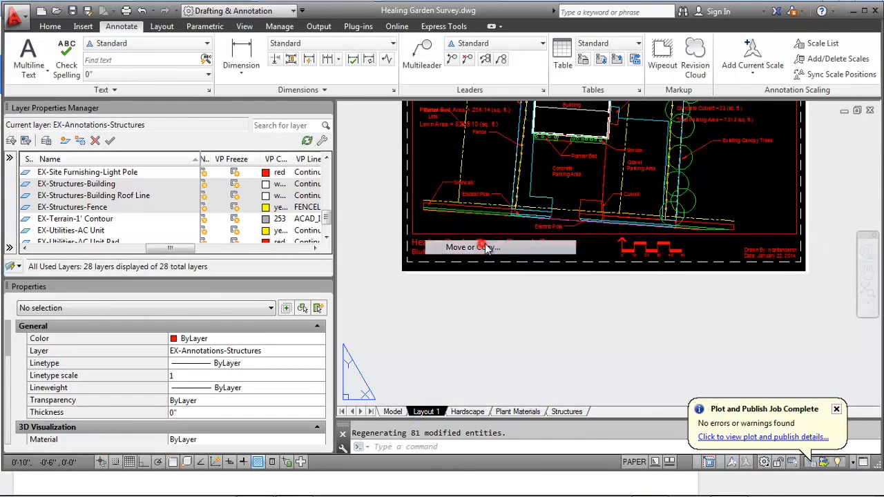
click(338, 247)
click(359, 220)
click(525, 141)
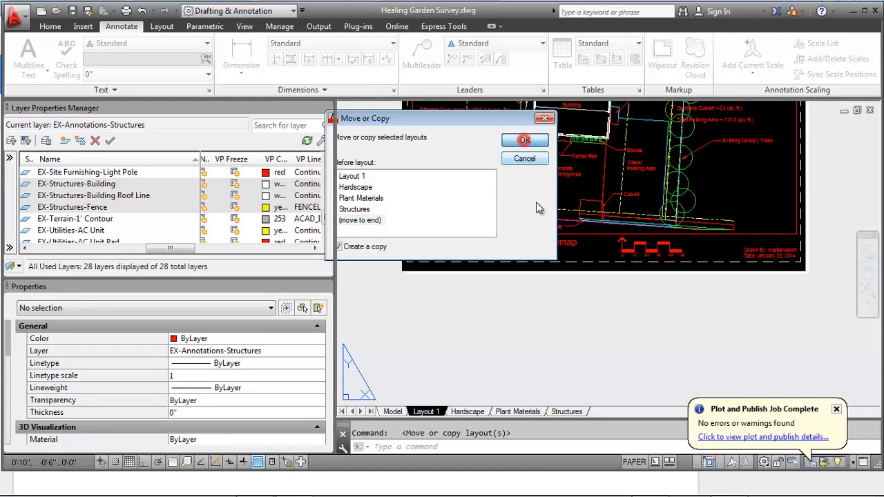
Step: Rename the copied layout as Utilities
click(609, 414)
right_click(609, 414)
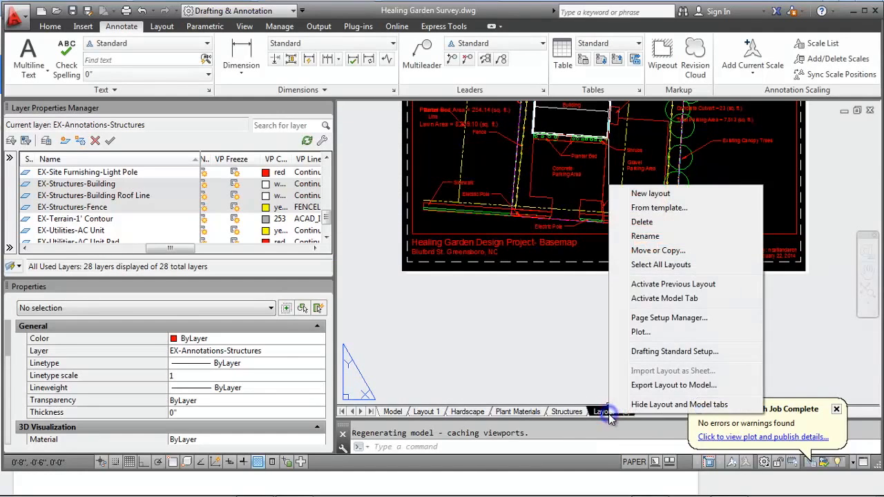
click(663, 237)
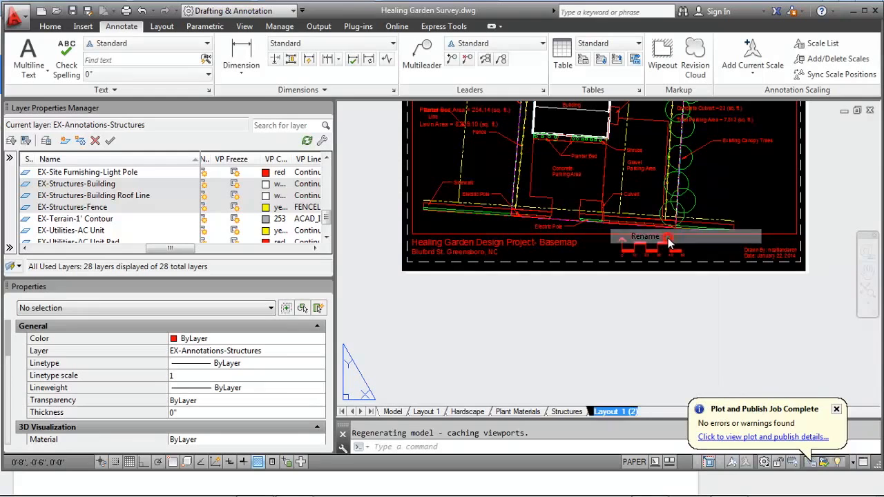
text(Ut)
text(iliteis)
key(Return)
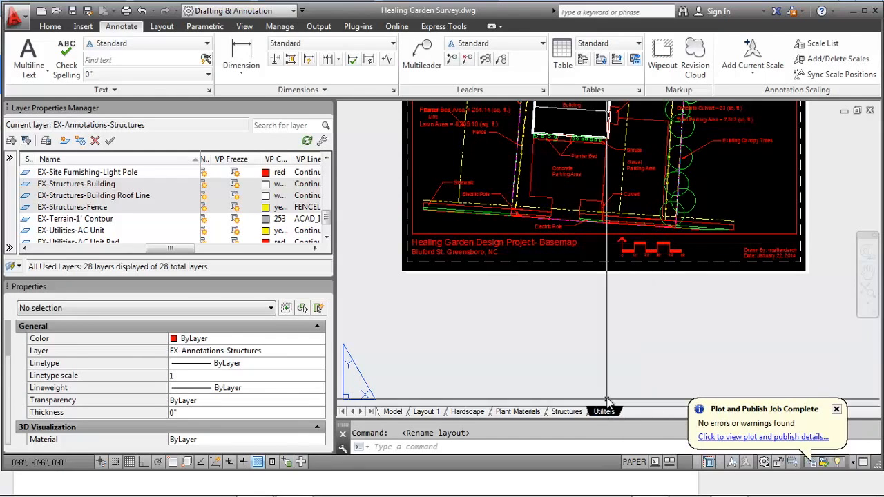
right_click(606, 413)
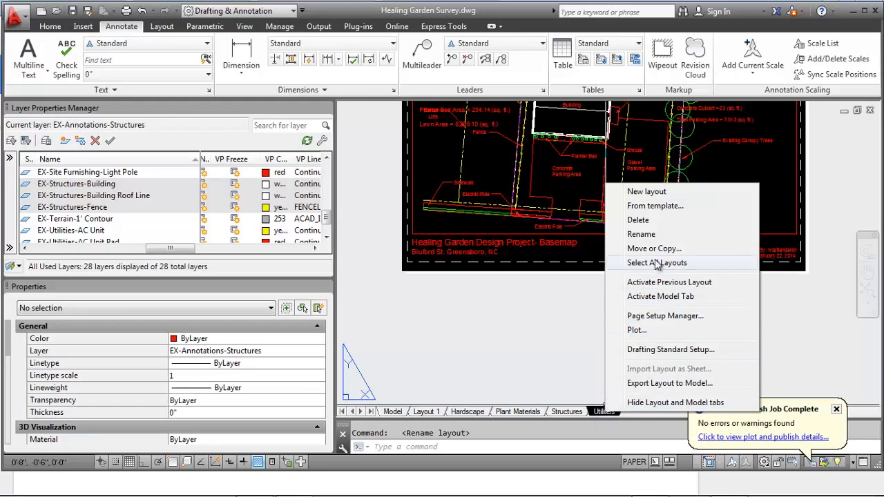
click(641, 234)
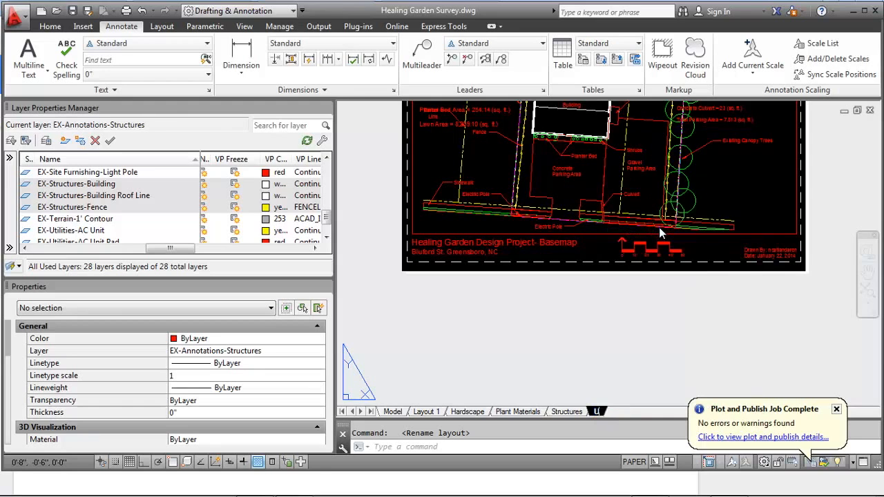
key(Return)
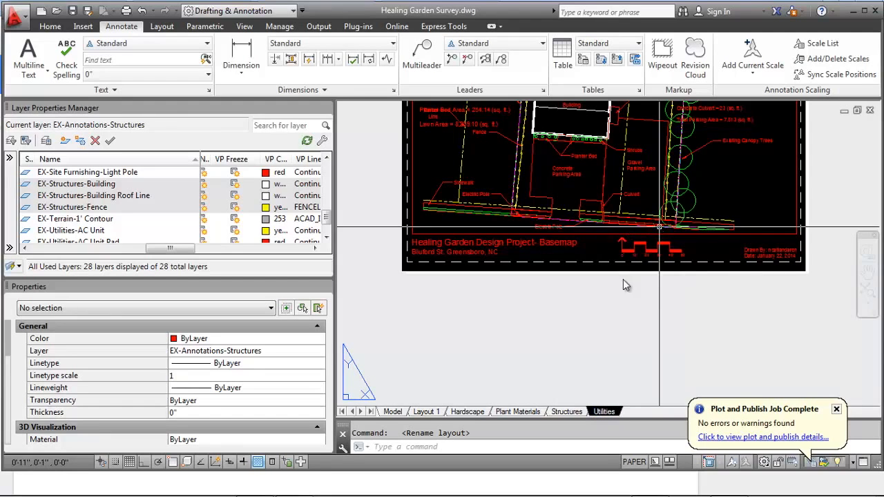
Step: Create another copy of Layout 1, placed at the end after the Utilities layout
right_click(429, 412)
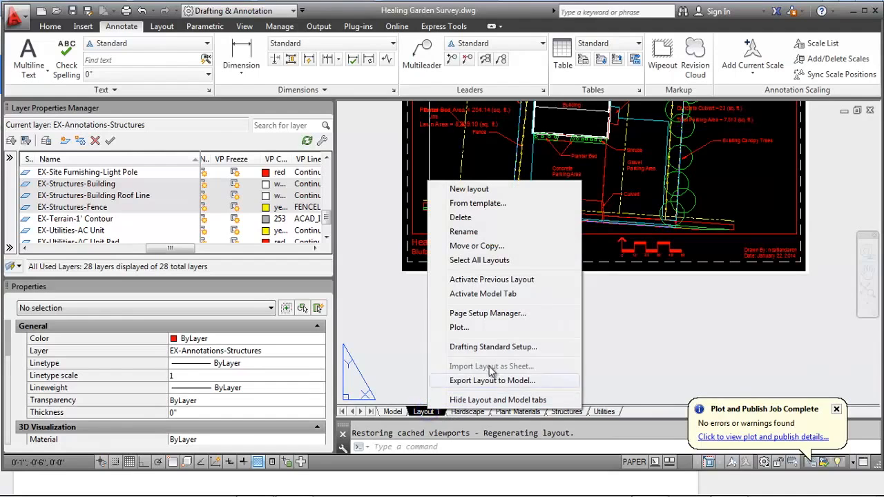
click(483, 246)
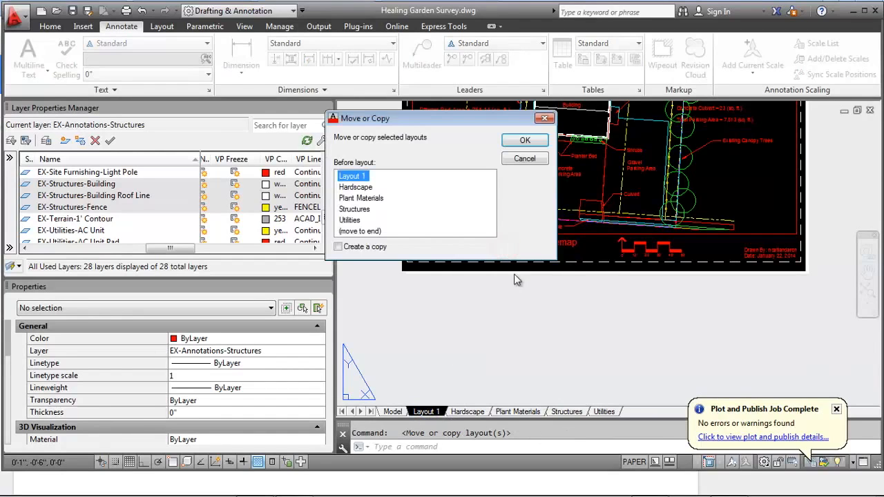
click(347, 231)
click(338, 246)
click(524, 141)
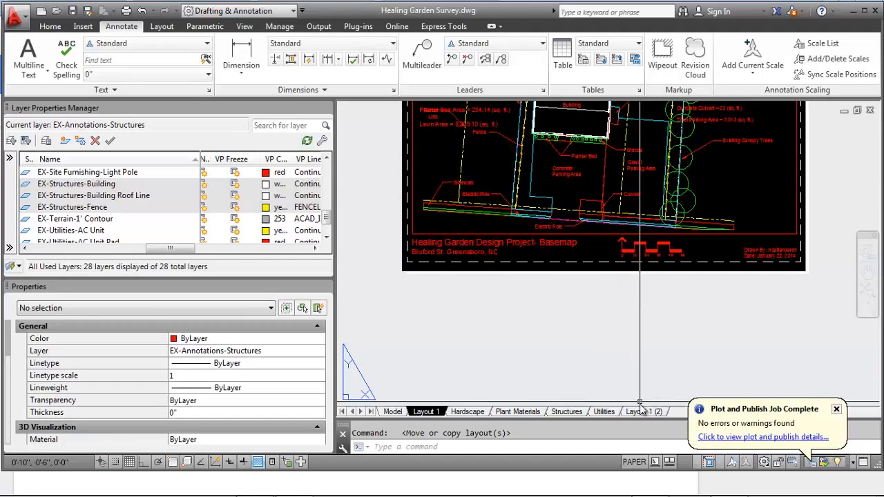
Step: Rename the new layout copy as Site Furnishing
click(641, 412)
right_click(642, 412)
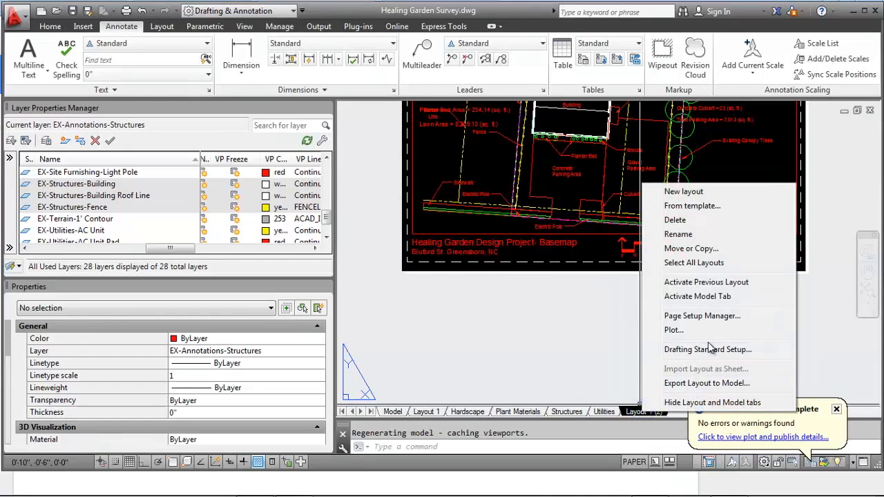
click(691, 235)
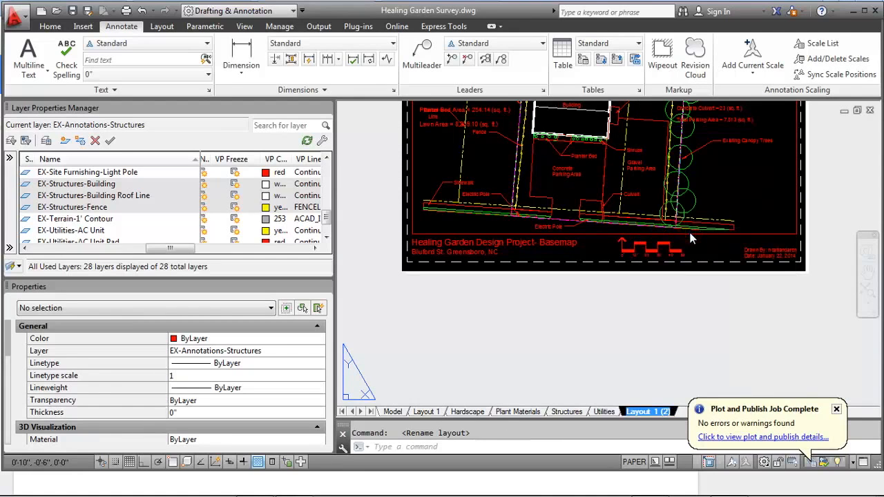
text(Site)
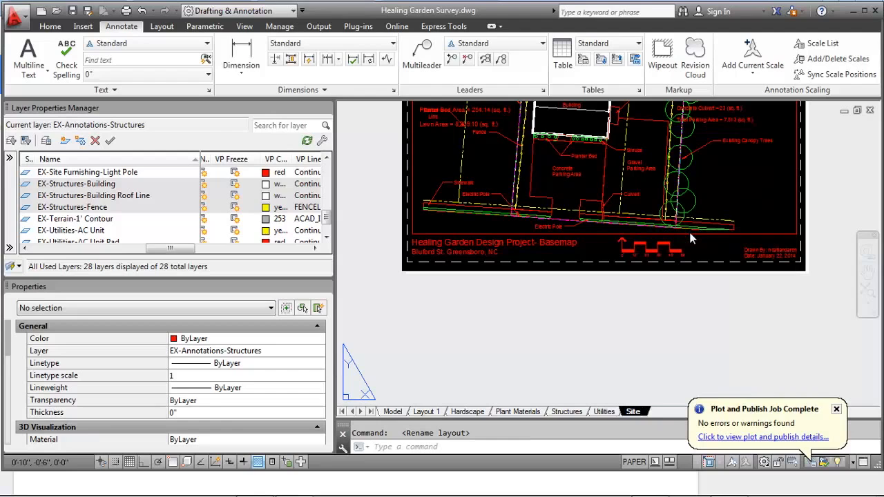
key(Return)
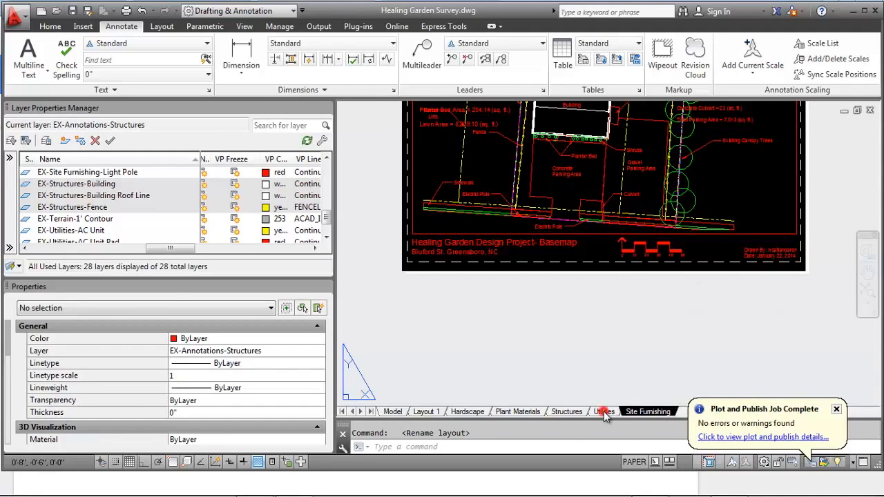
Step: Replace "Basemap" with "Utilities" in the title block text of the Utilities layout
key(ctrl+Page_Up)
double_click(558, 243)
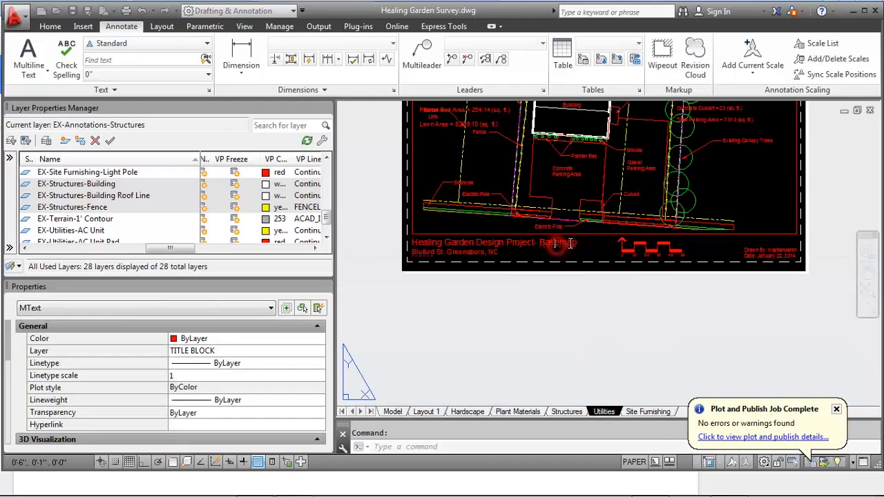
double_click(558, 242)
text(Utilities)
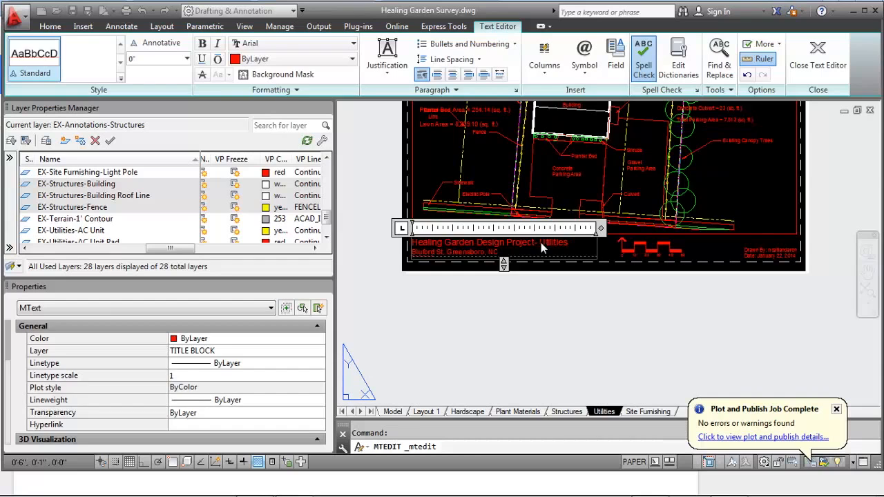
click(562, 339)
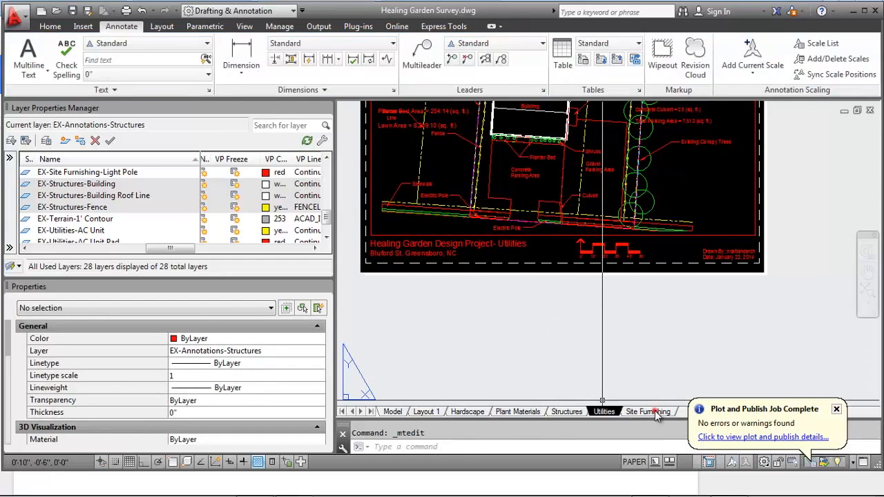
Step: Replace "Basemap" with "Site Furnishing" in the title block text of the Site Furnishing layout
click(652, 412)
click(561, 244)
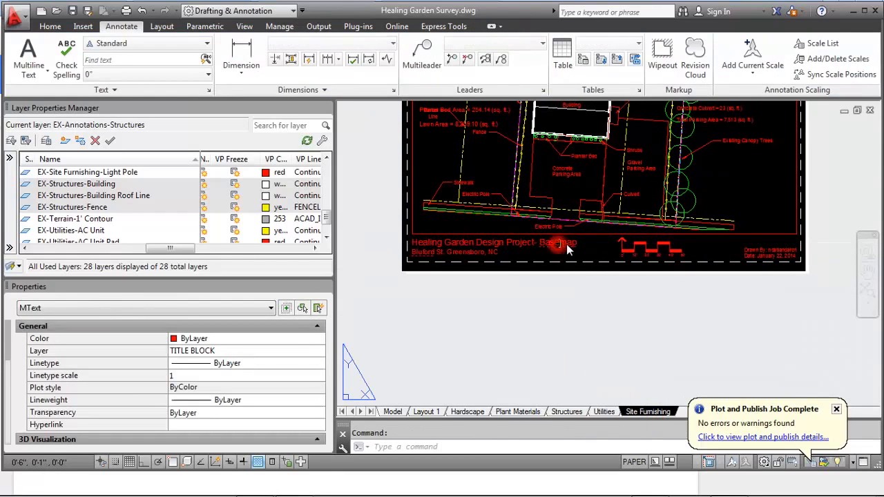
double_click(567, 247)
double_click(549, 245)
triple_click(534, 253)
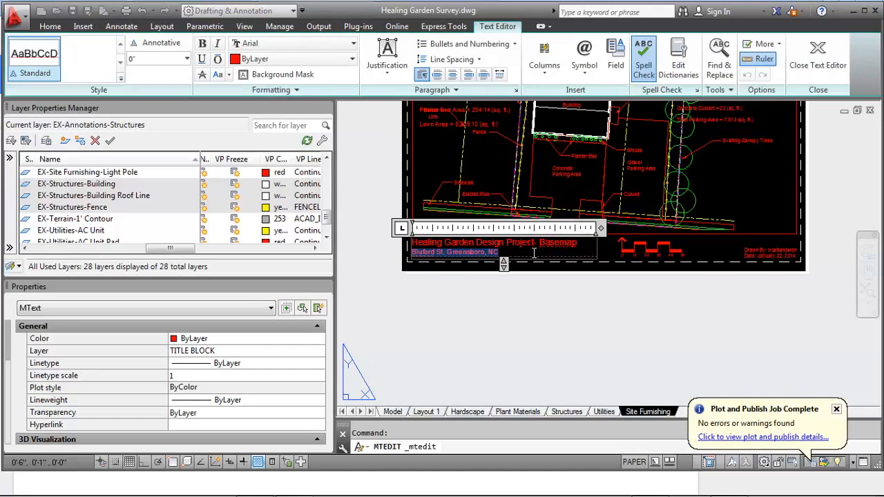
double_click(541, 246)
text(S)
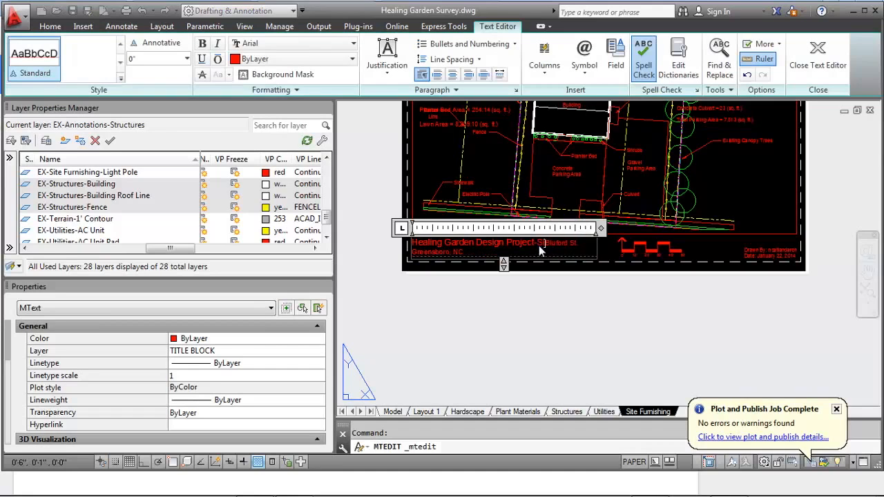
text(ite Furnishing)
key(Return)
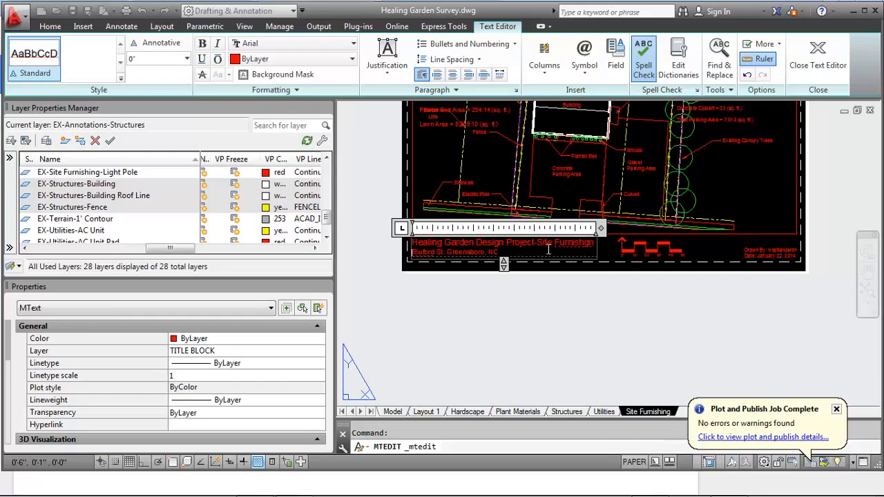
drag(595, 243, 563, 243)
key(BackSpace)
click(530, 292)
middle_drag(625, 271, 582, 301)
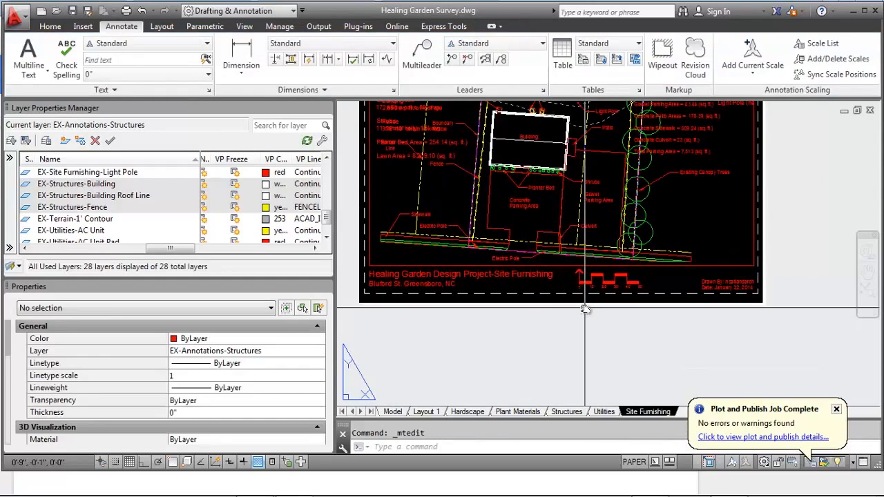
Step: Freeze all the EX- layers in the viewport of the Utilities layout
click(510, 413)
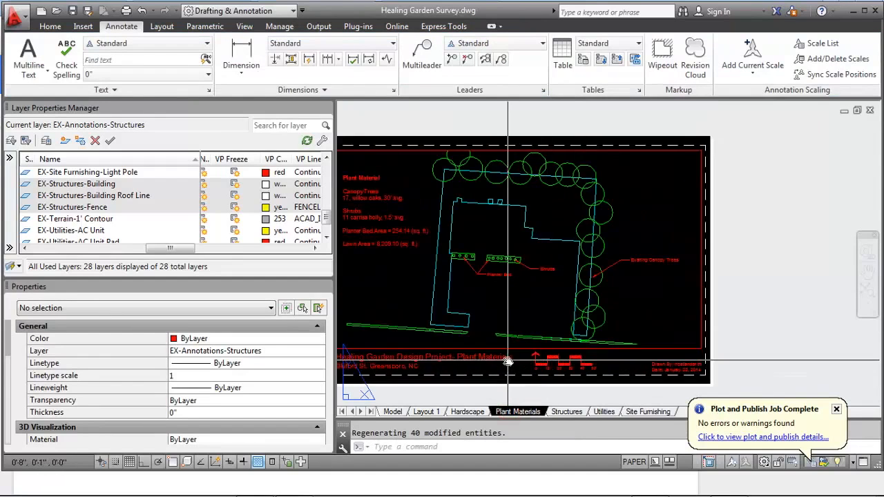
click(567, 412)
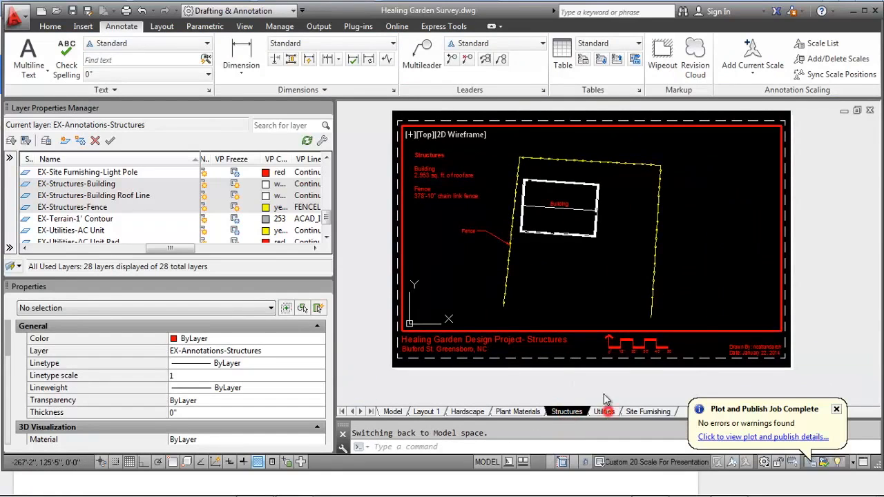
click(604, 411)
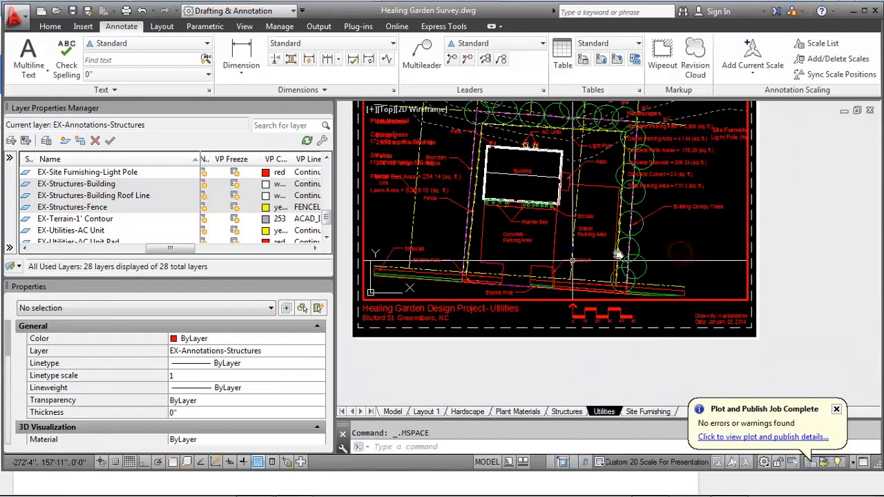
click(327, 233)
drag(326, 230, 326, 169)
click(64, 219)
shift+click(112, 185)
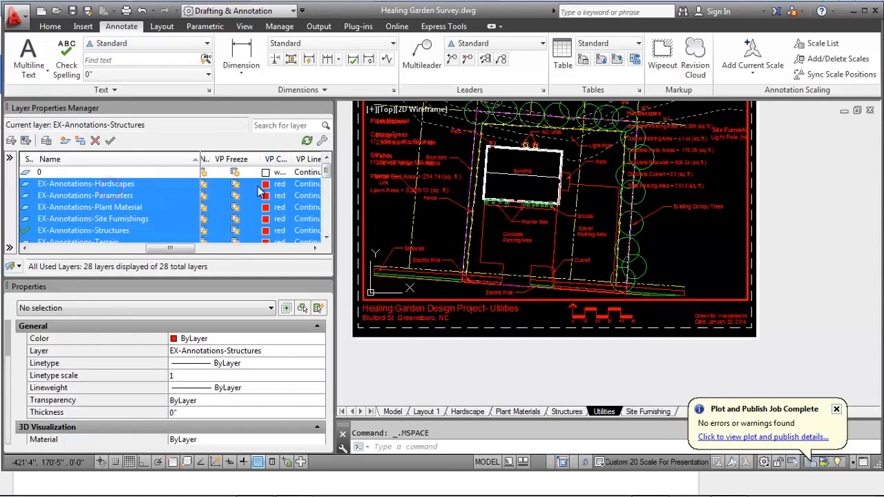
click(233, 187)
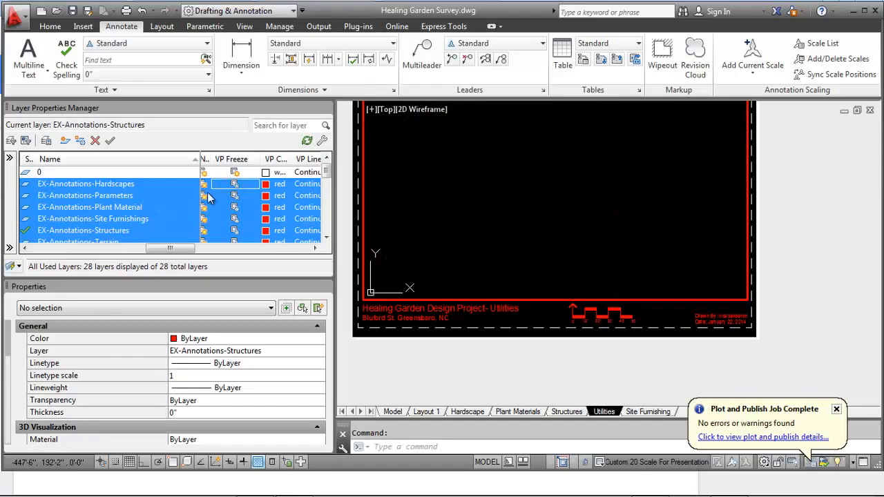
Step: Thaw the EX-Annotations-Utilities layer in the Utilities layout's viewport
click(124, 211)
scroll(322, 176, down, 2)
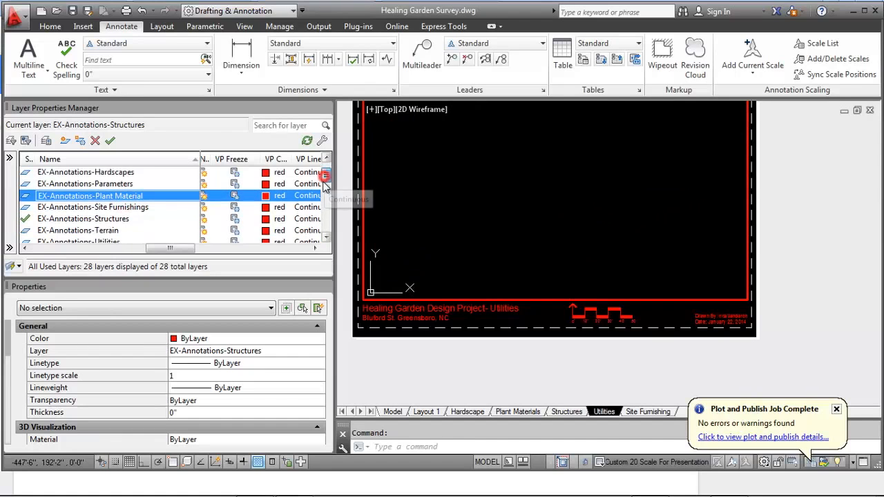
click(235, 230)
Step: Thaw the EX-Utilities-AC Unit, EX-Utilities-AC Unit Pad and EX-Utilities-Electric Pole layers in the Utilities viewport
drag(326, 181, 326, 219)
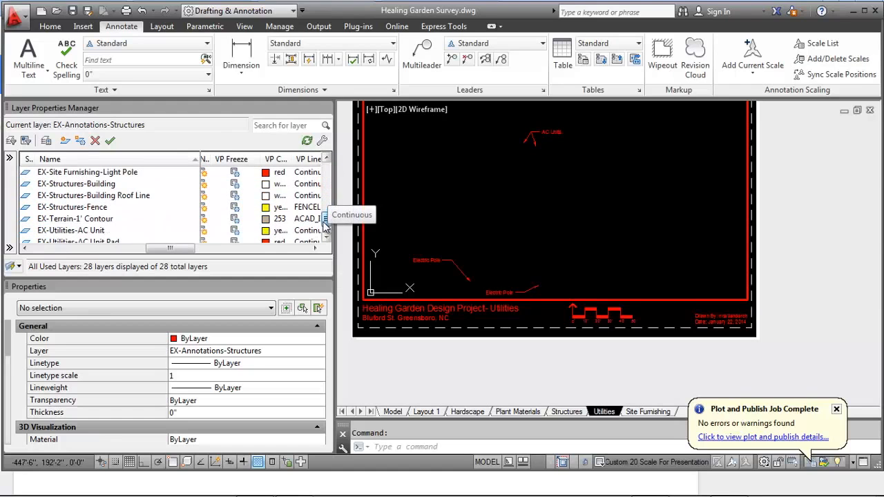
click(237, 231)
scroll(329, 228, down, 1)
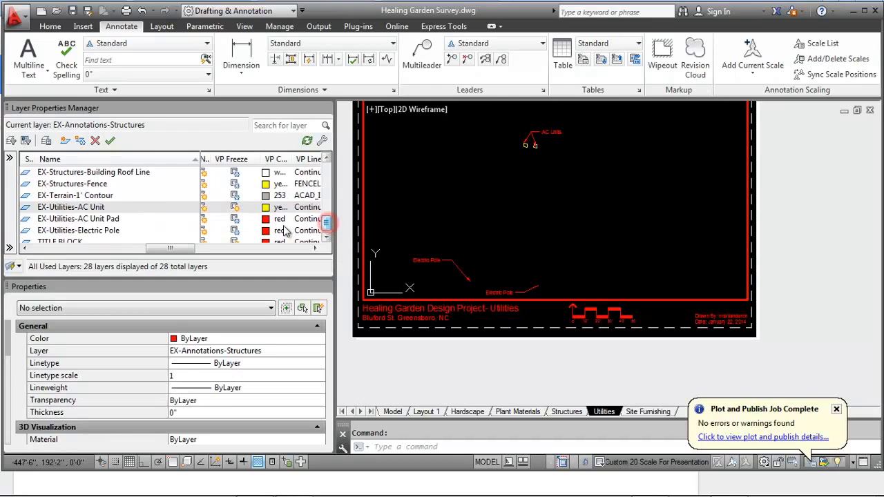
click(235, 219)
click(235, 230)
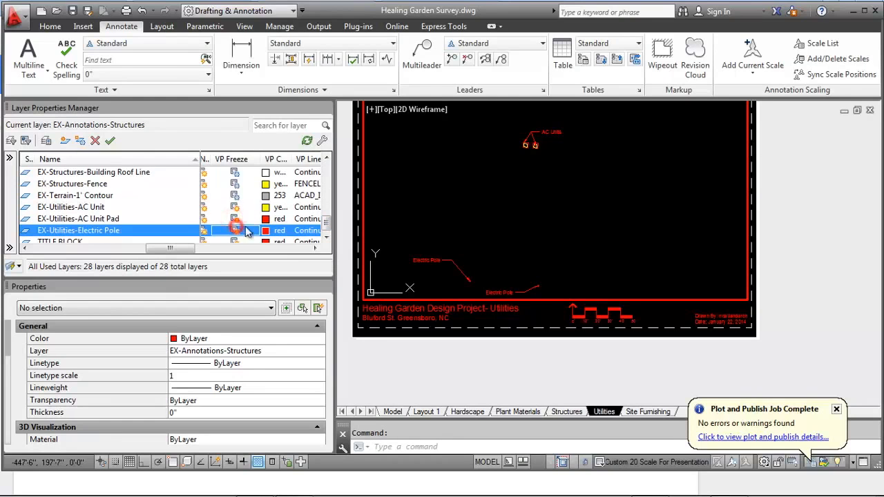
click(500, 205)
click(494, 223)
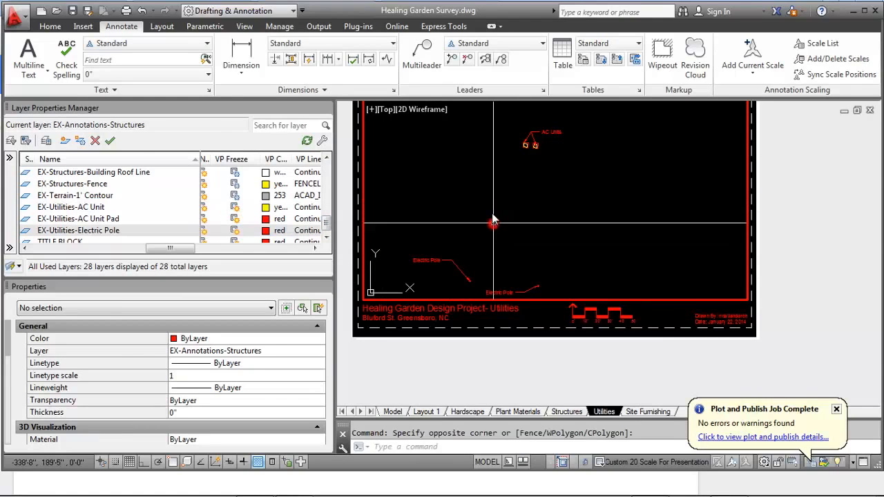
mouse_move(543, 211)
middle_down()
mouse_move(544, 257)
mouse_move(552, 218)
middle_up()
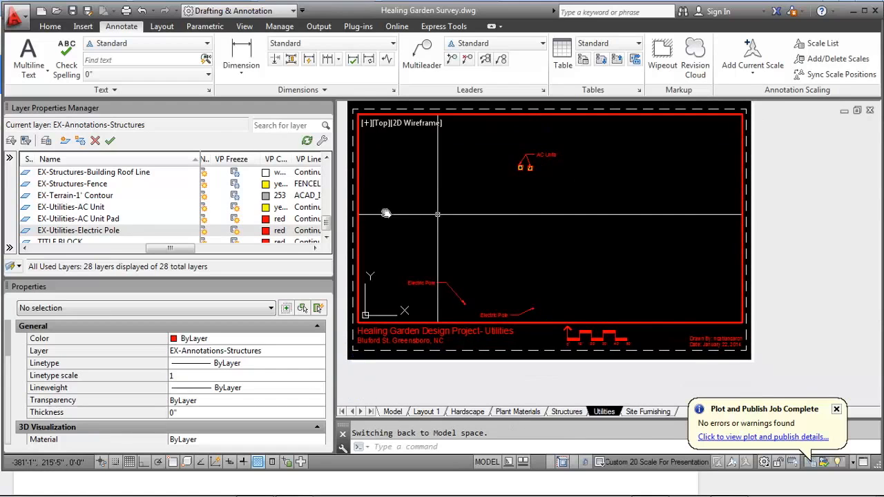
Step: Check the viewport freeze of the utilities annotation layer and the layer assigned to the Utilities note in model space
mouse_move(325, 228)
mouse_down()
mouse_move(327, 171)
mouse_move(329, 183)
mouse_up()
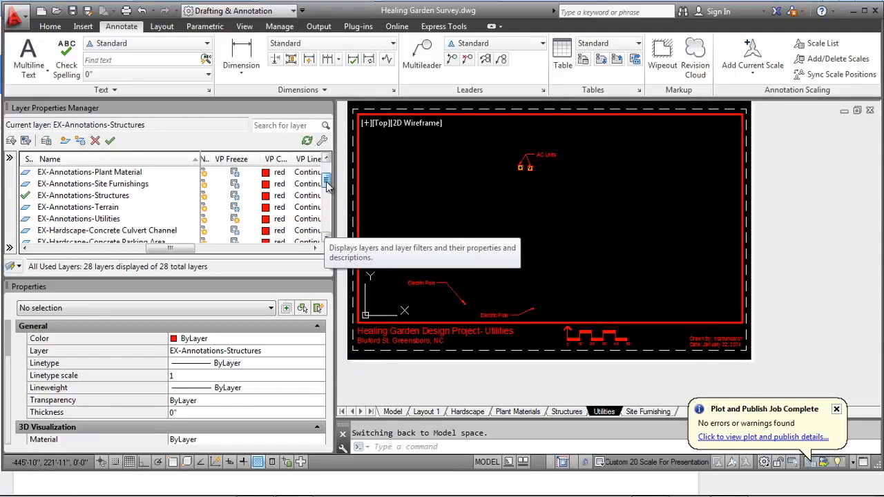
click(235, 219)
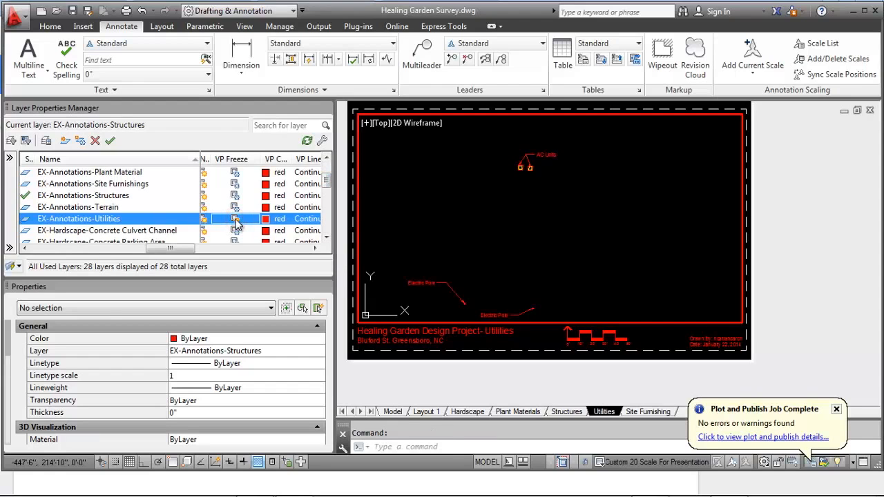
drag(327, 181, 328, 188)
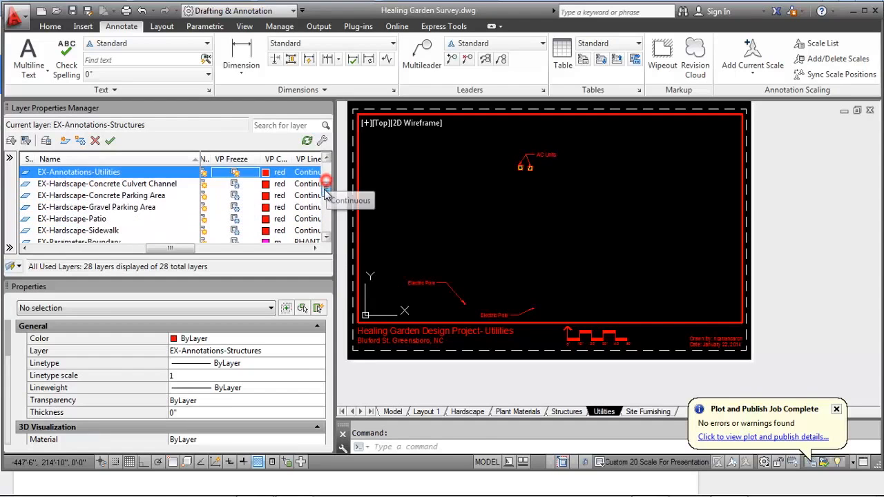
click(390, 412)
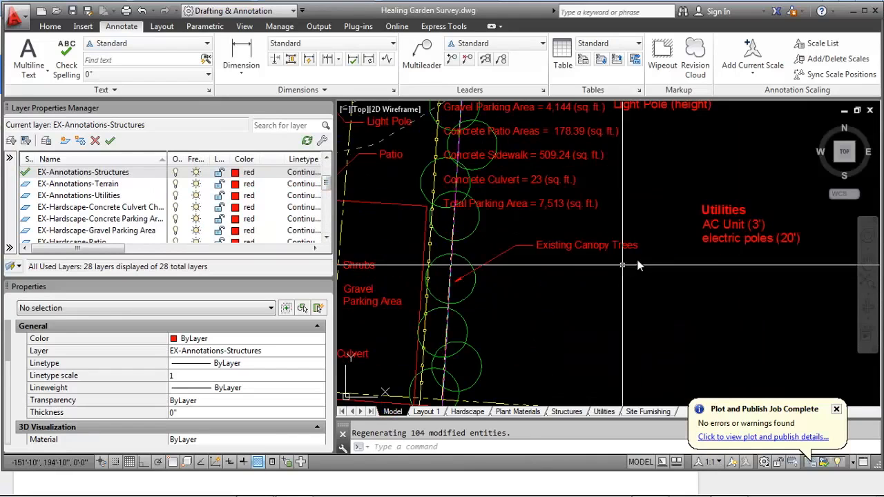
click(725, 223)
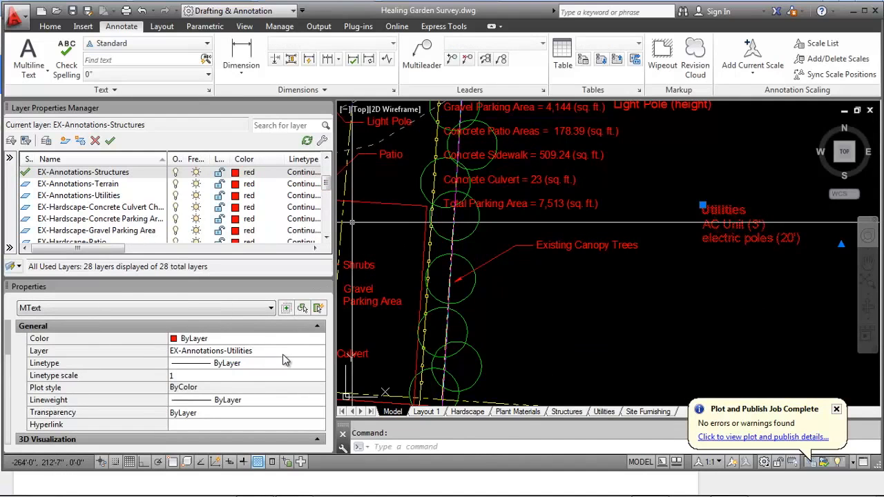
key(Escape)
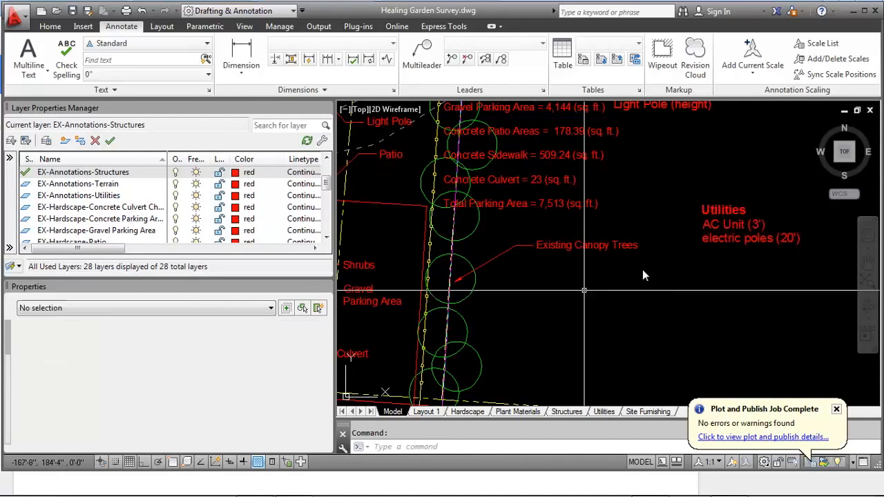
Step: Move the Utilities note in model space to the west side of the site, below the Lawn Area text
text(m)
key(Return)
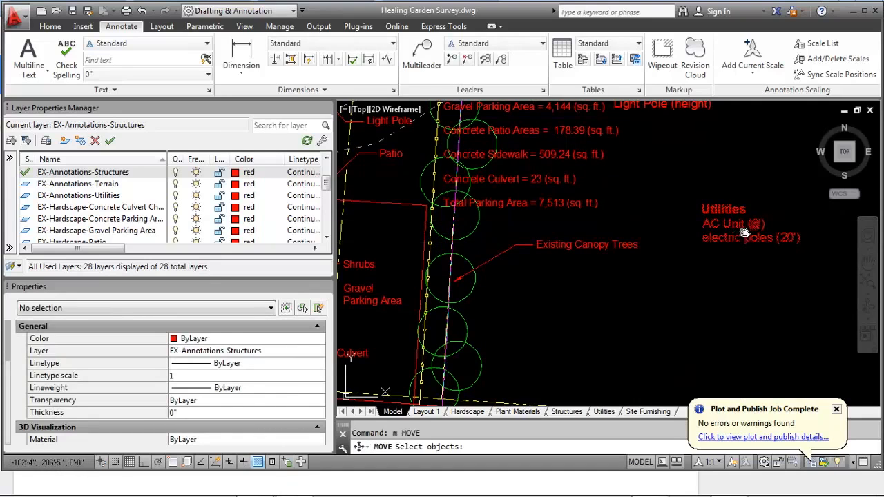
click(745, 232)
click(745, 233)
click(700, 213)
right_click(734, 206)
click(730, 211)
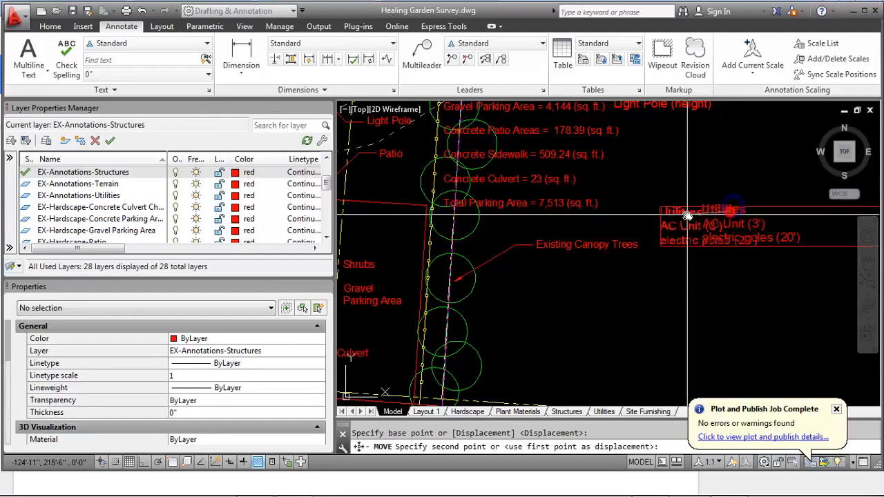
scroll(688, 216, down, 3)
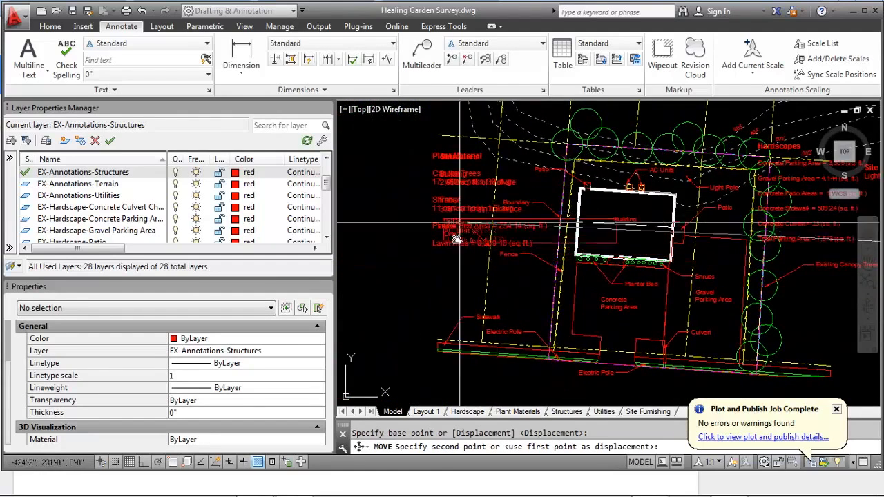
click(462, 268)
key(Escape)
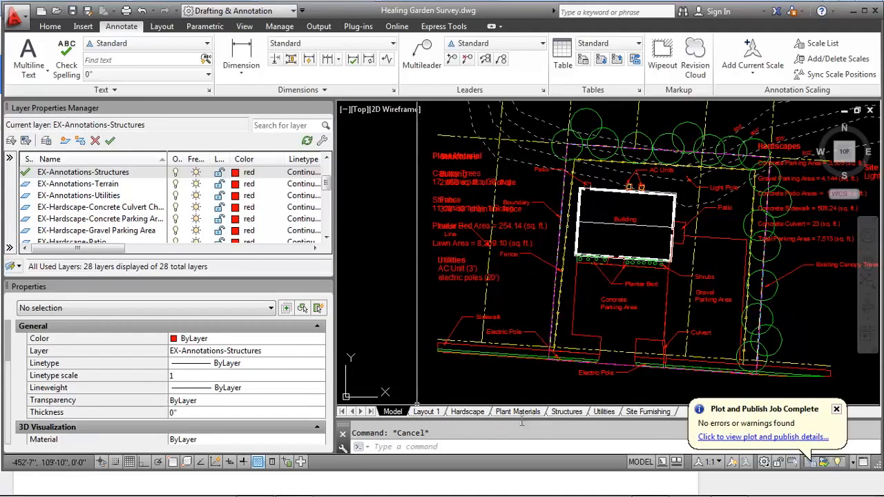
click(838, 410)
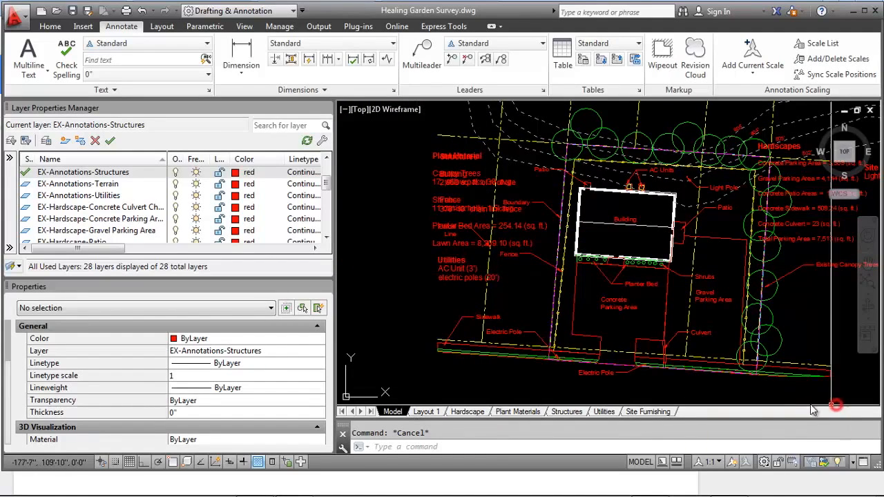
Step: Move the Utilities note within the Utilities layout's viewport to the open area east of the AC Units label
click(605, 412)
middle_drag(450, 230, 504, 263)
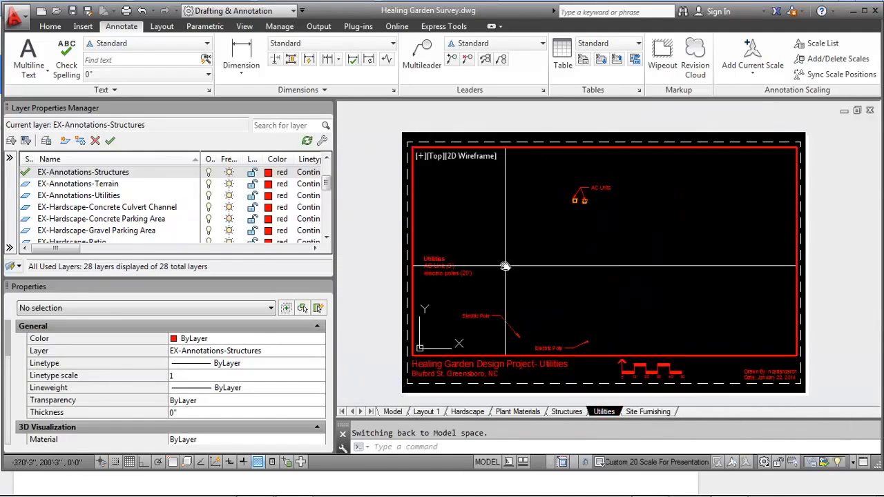
text(m)
key(Return)
click(465, 295)
click(444, 261)
right_click(444, 262)
click(444, 268)
middle_drag(706, 220, 651, 218)
click(646, 195)
key(Escape)
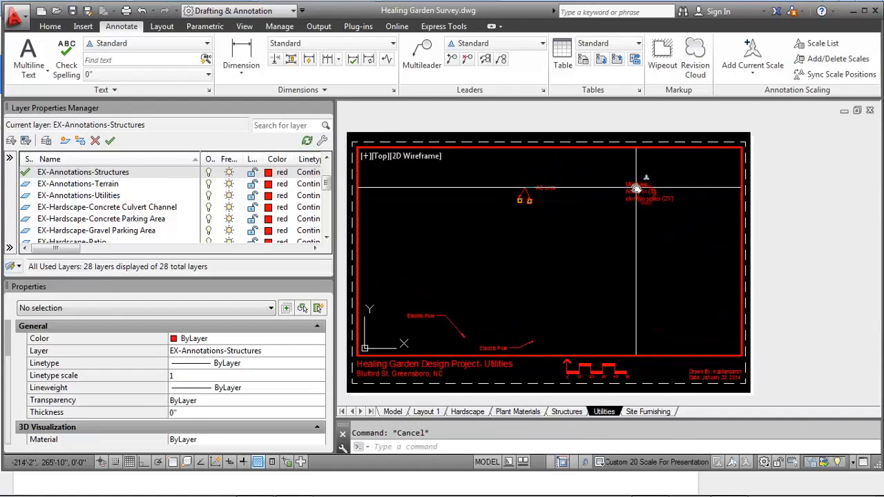
Step: Insert a blank line below the Utilities heading and another below the AC Unit line of the note
double_click(637, 190)
scroll(499, 195, up, 2)
middle_drag(413, 193, 620, 200)
key(Return)
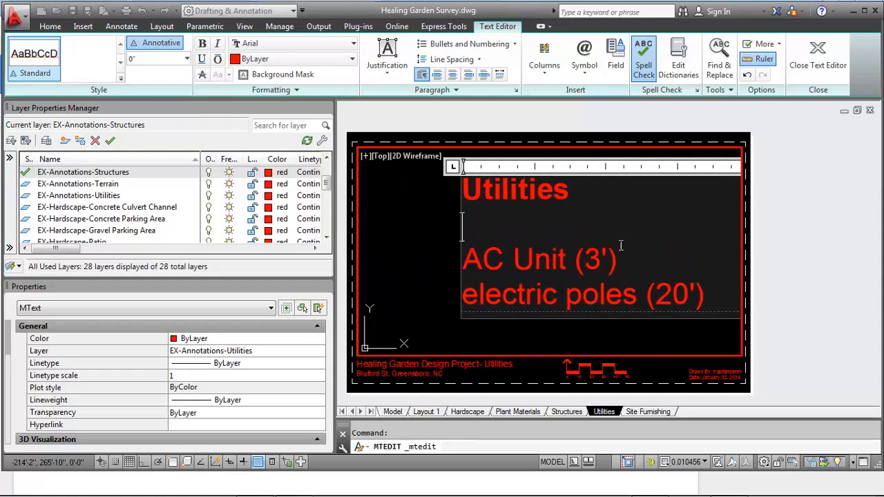
key(Return)
mouse_move(622, 259)
mouse_down()
mouse_move(563, 258)
mouse_move(616, 259)
mouse_up()
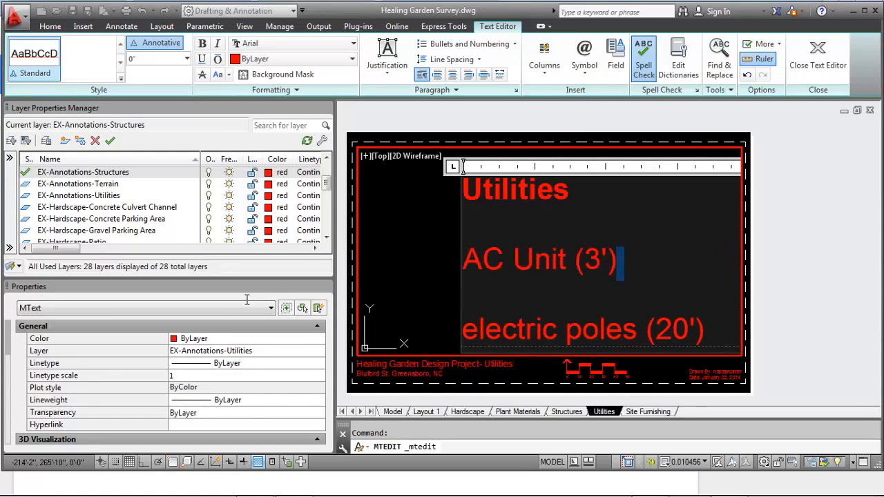
Step: Put the AC unit's height on its own line, reworded as "3' height" without parentheses
click(534, 275)
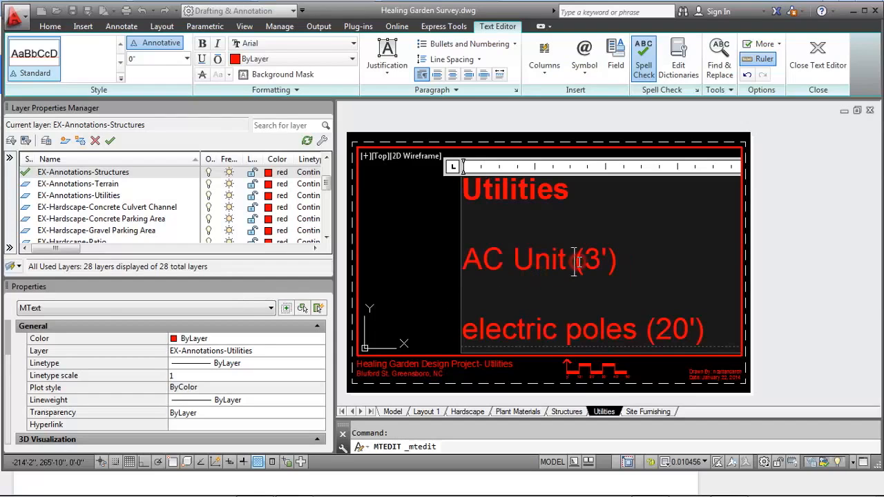
key(Return)
click(527, 291)
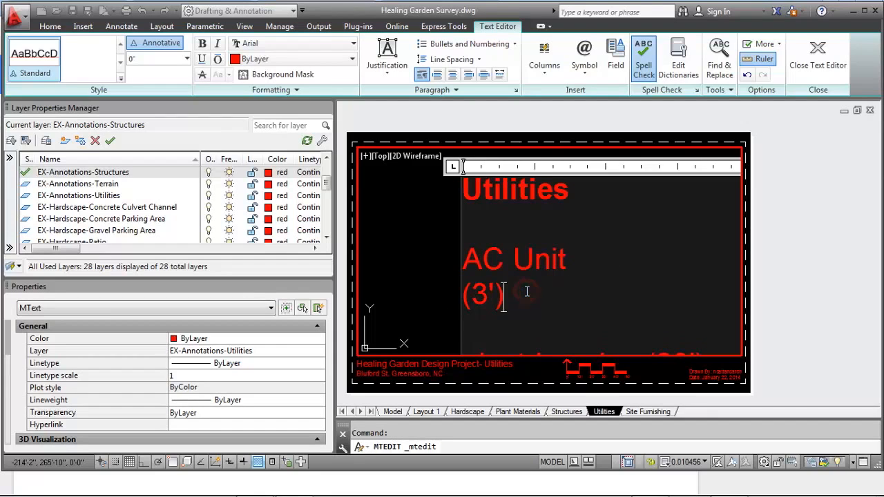
text(height)
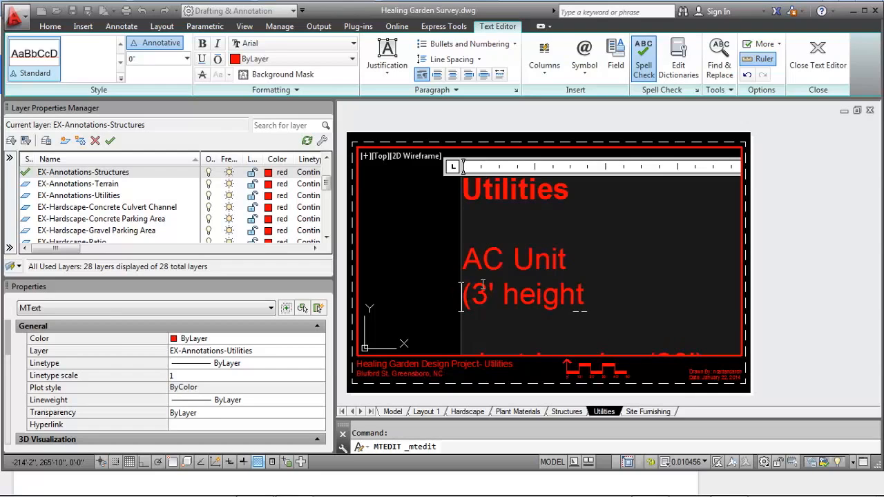
key(BackSpace)
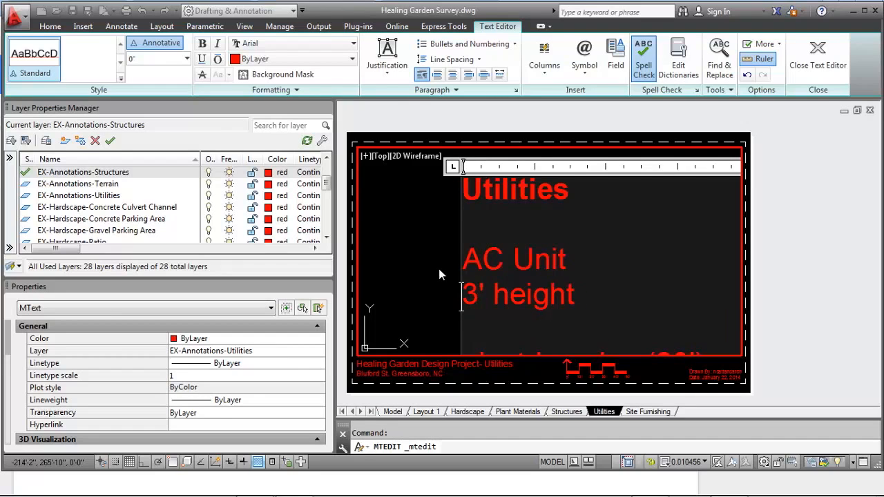
Step: Put the electric poles' height on its own line of the Utilities note, reworded as "20' height" without parentheses
scroll(439, 270, down, 2)
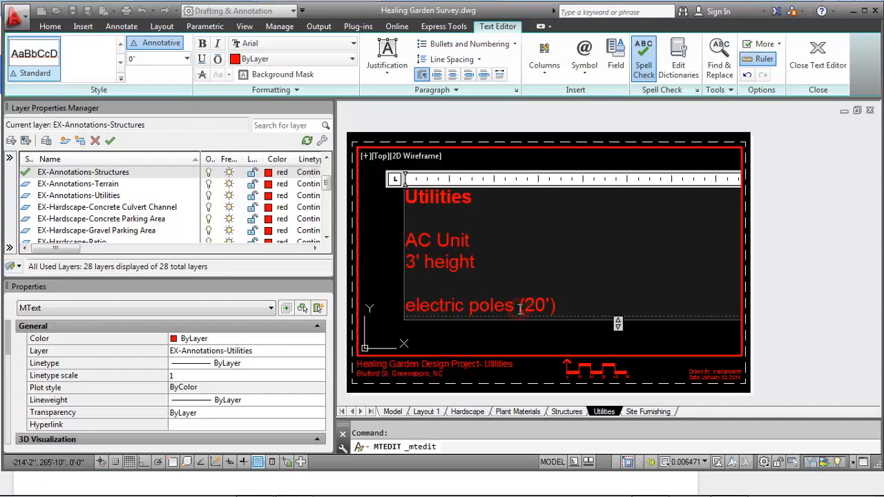
click(521, 309)
key(Return)
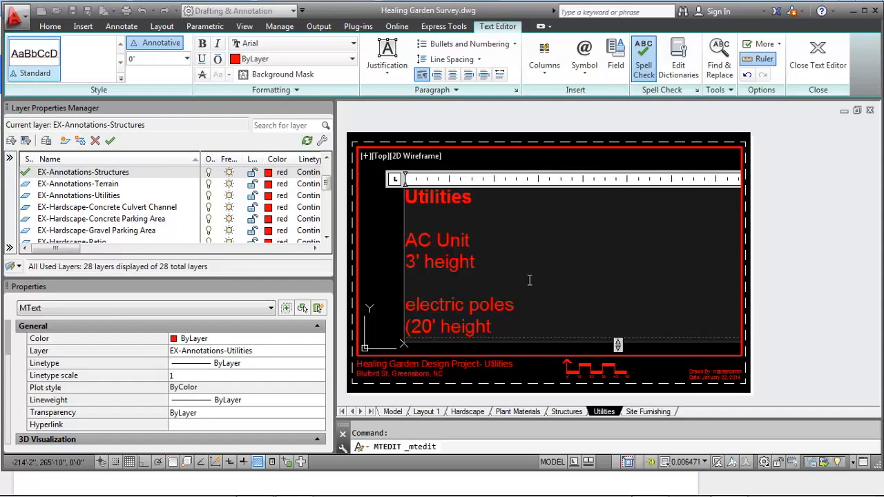
key(Delete)
click(391, 242)
scroll(481, 236, down, 2)
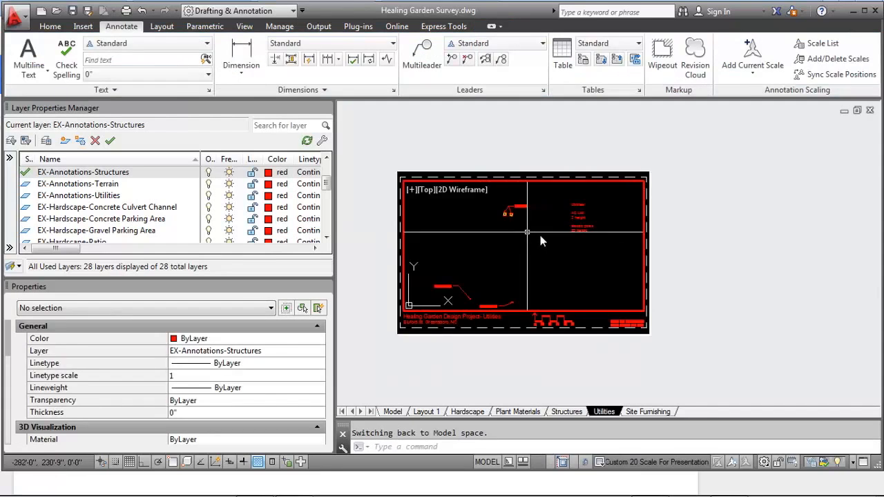
scroll(530, 215, up, 4)
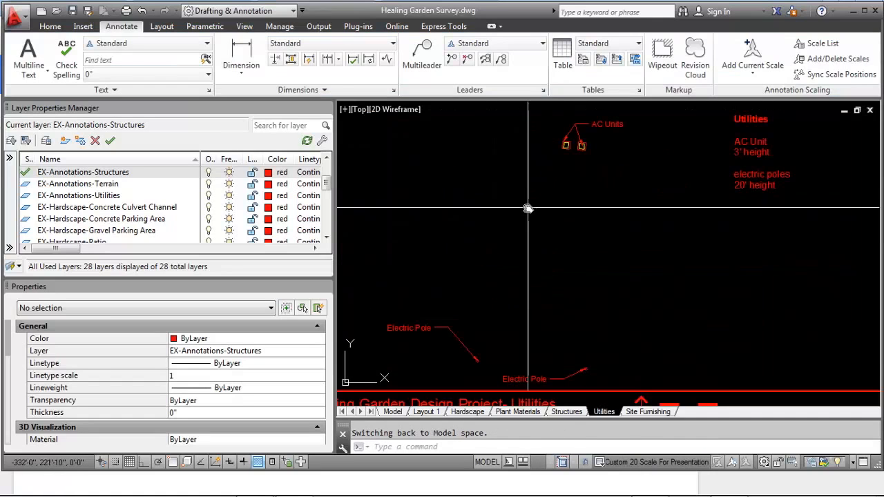
scroll(637, 199, down, 3)
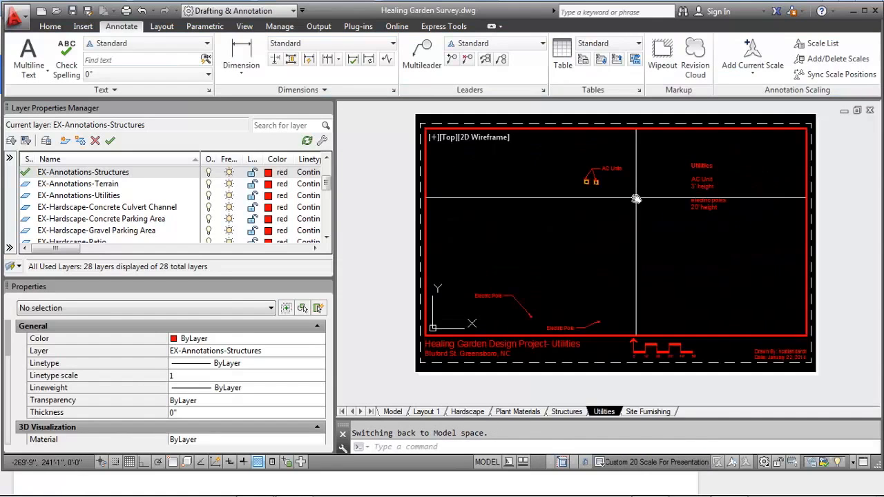
Step: Return to paper space and plot the Utilities layout to a PDF named Utilities in the Site Inventory Diagram PDF's folder, closing the result
text(s)
key(Return)
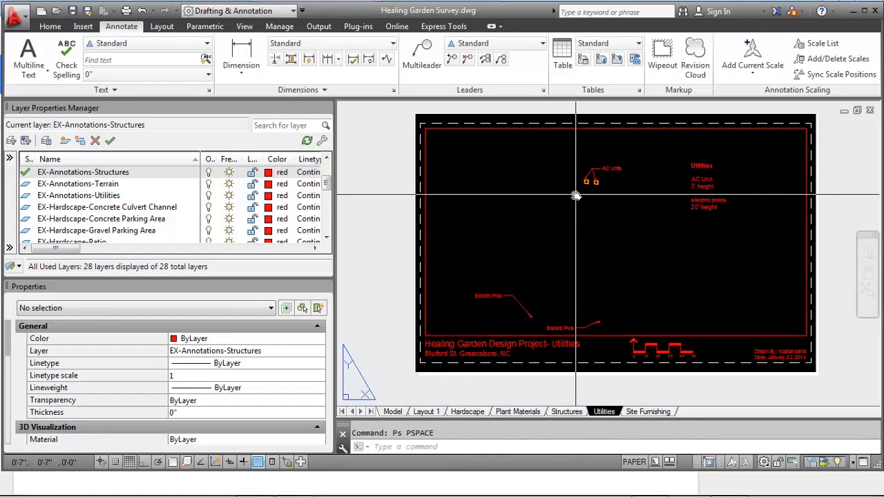
middle_drag(575, 195, 542, 219)
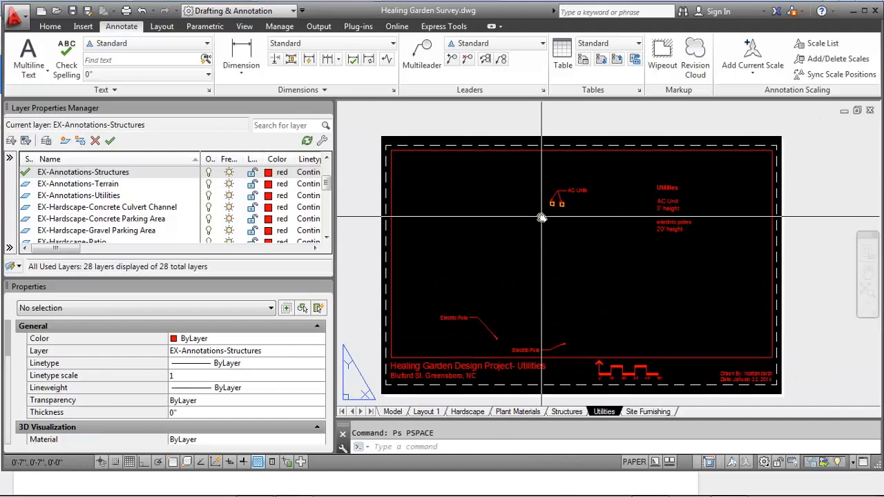
key(ctrl+p)
click(448, 399)
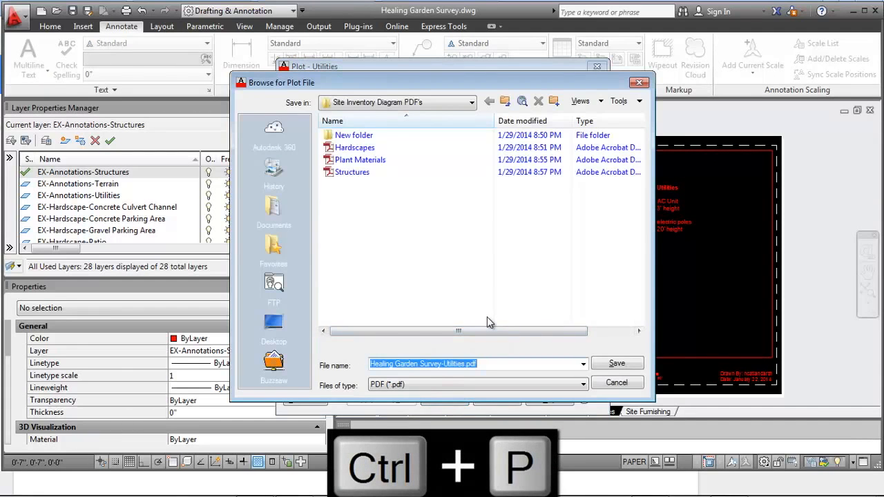
text(Utilities)
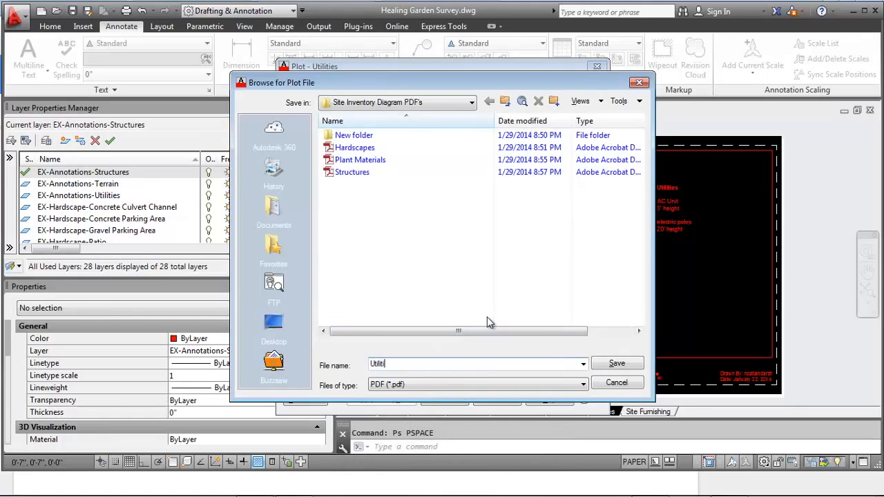
key(Return)
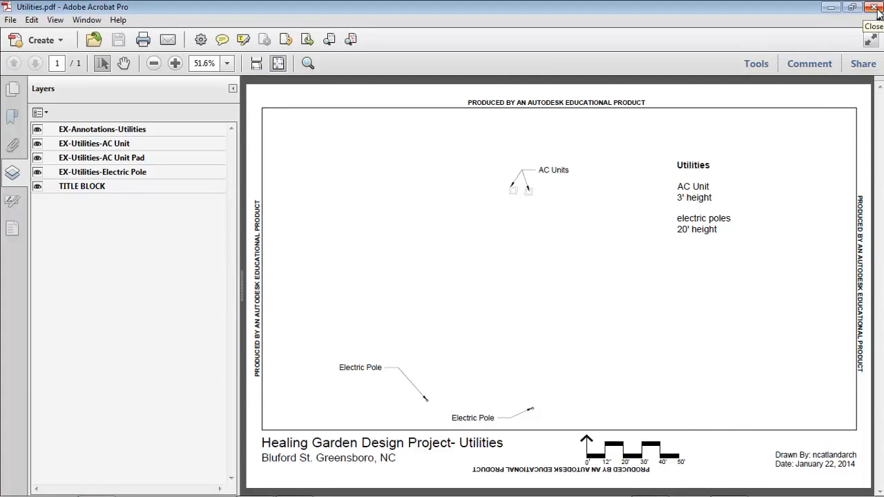
click(874, 7)
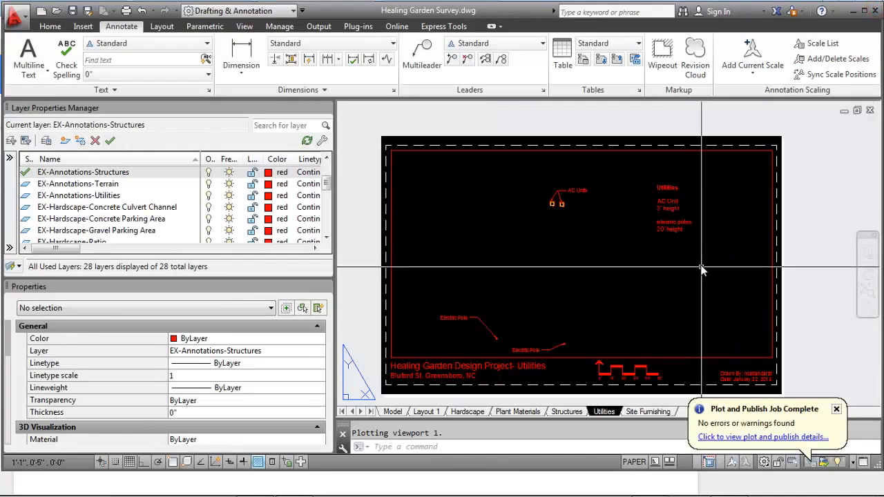
middle_drag(655, 283, 584, 335)
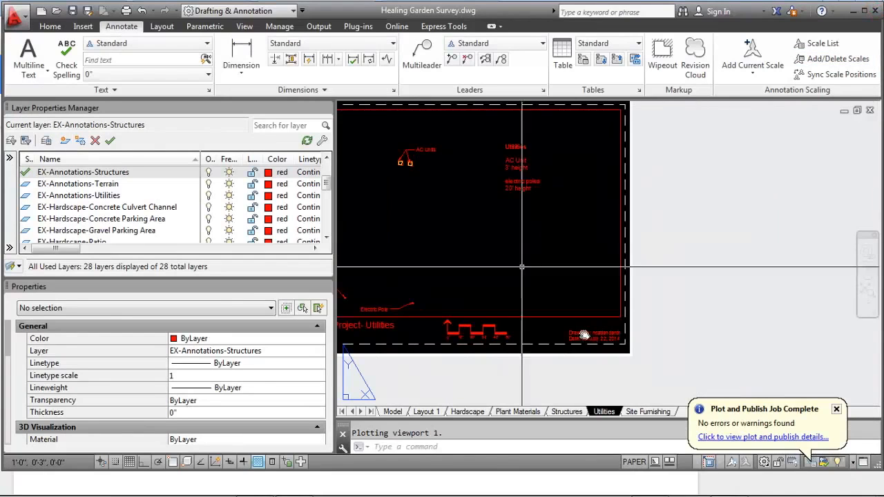
click(838, 410)
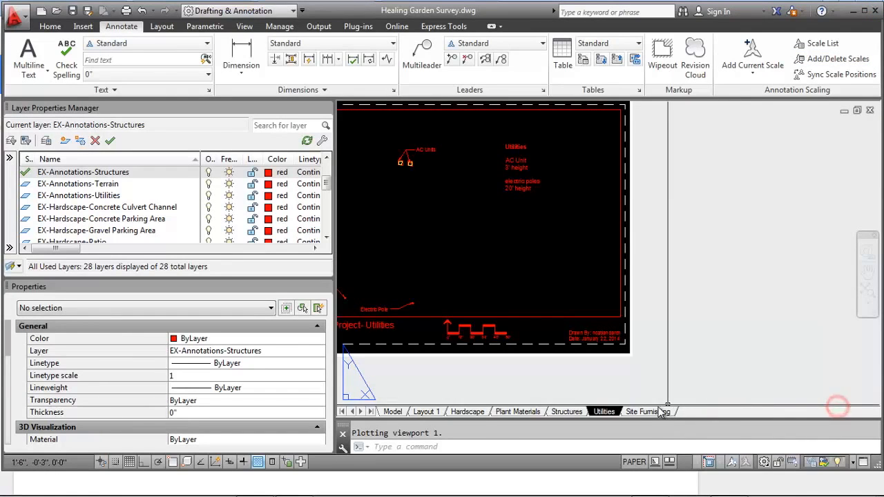
Step: In the Site Furnishing layout's viewport, freeze the layers from EX-Annotations-Structures through EX-Utilities-Electric Pole
click(649, 412)
scroll(649, 280, up, 3)
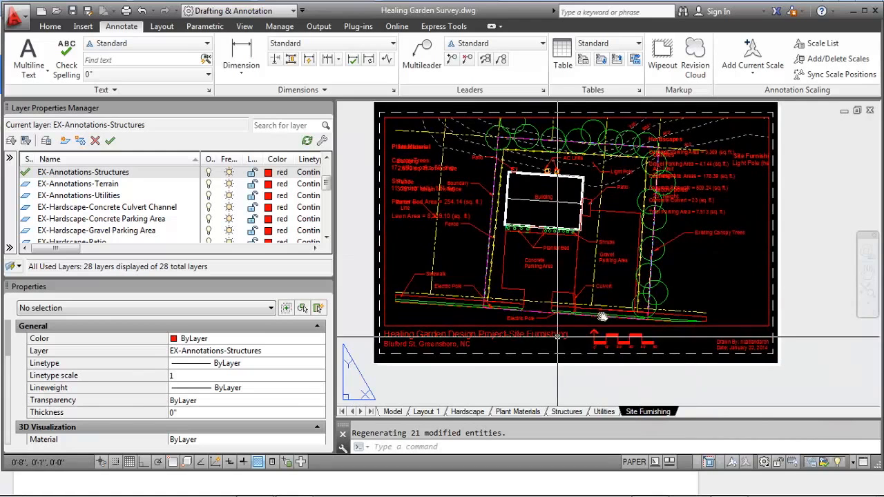
scroll(654, 283, down, 5)
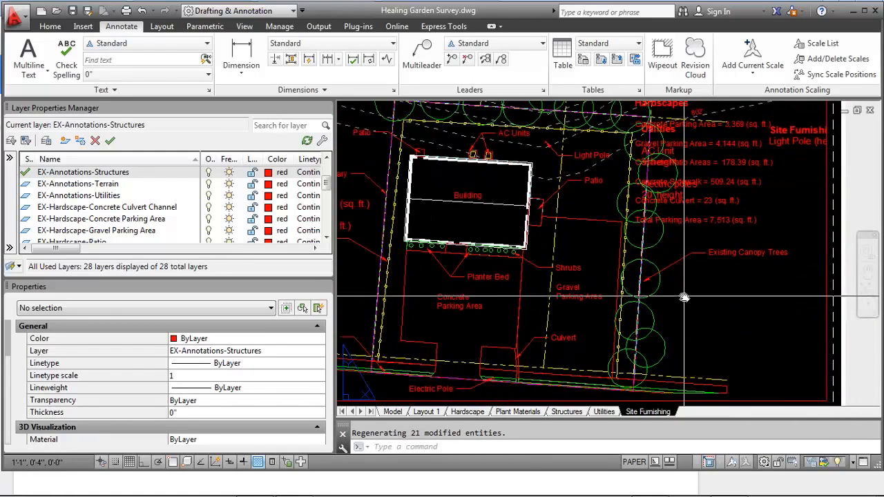
double_click(687, 300)
drag(327, 185, 366, 231)
shift+click(114, 220)
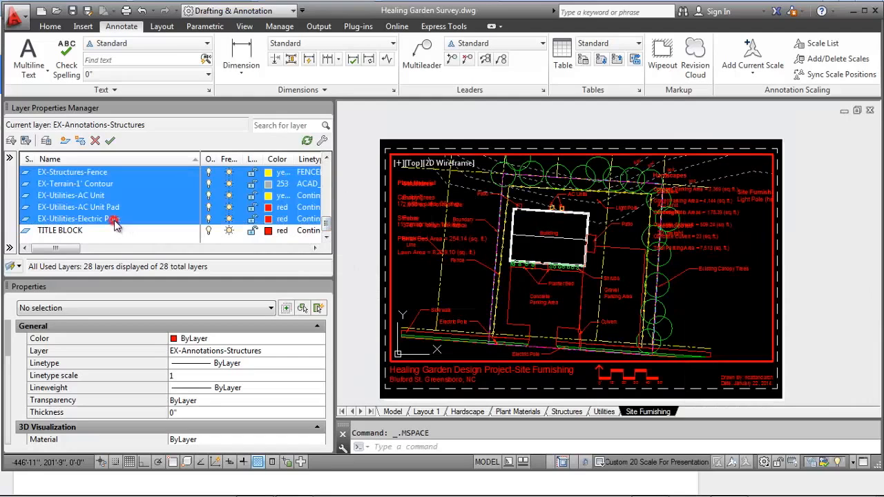
drag(69, 248, 181, 253)
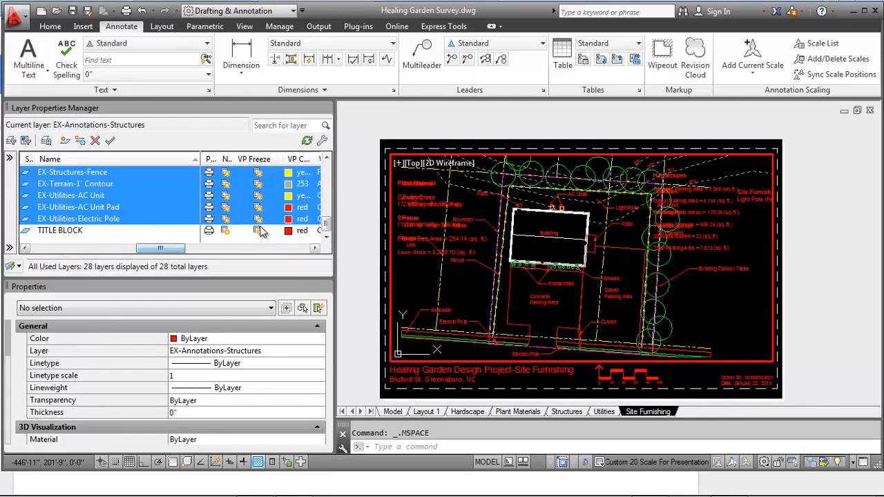
click(257, 218)
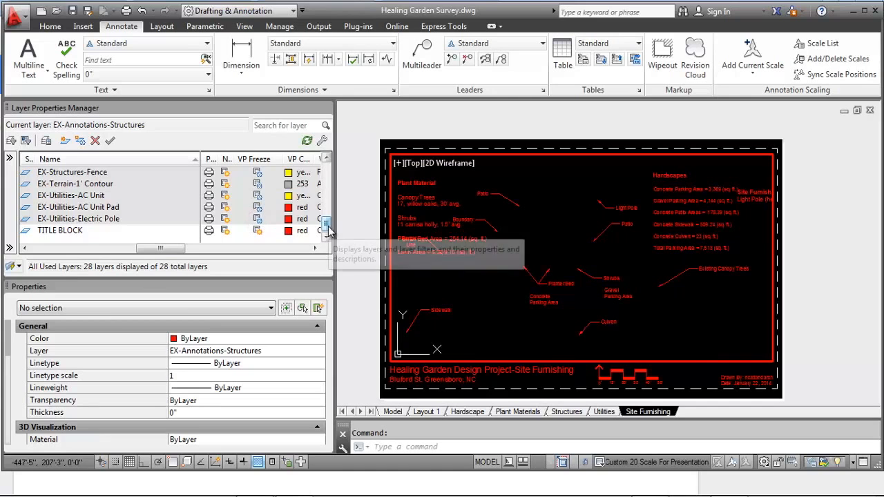
Step: Freeze the layers from EX-Annotations-Hardscapes through EX-Annotations-Site Furnishings in the Site Furnishing viewport
scroll(329, 232, up, 7)
click(147, 219)
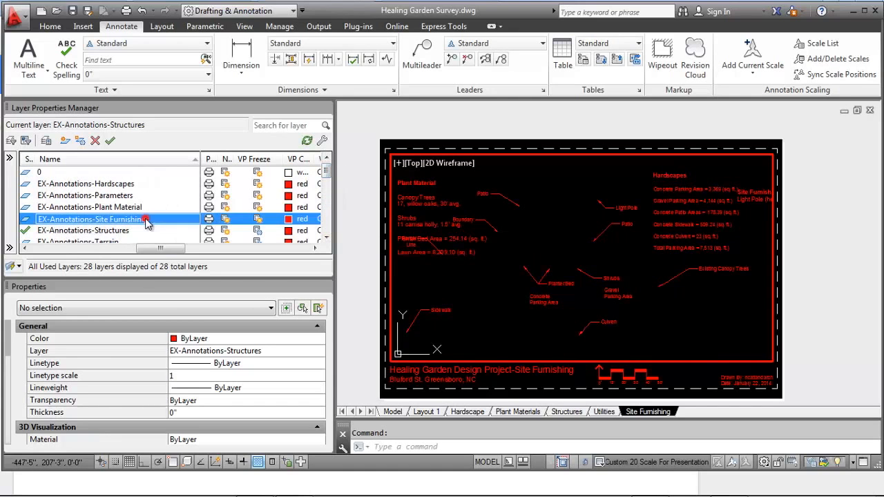
shift+click(120, 184)
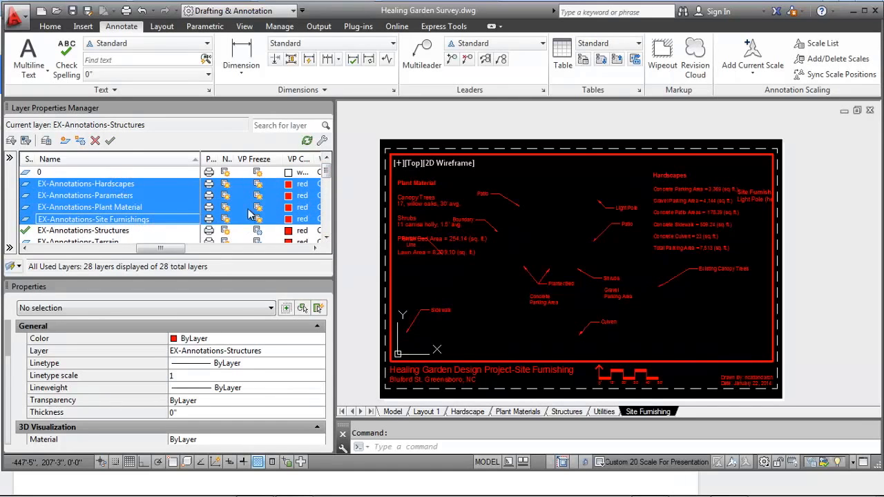
click(257, 185)
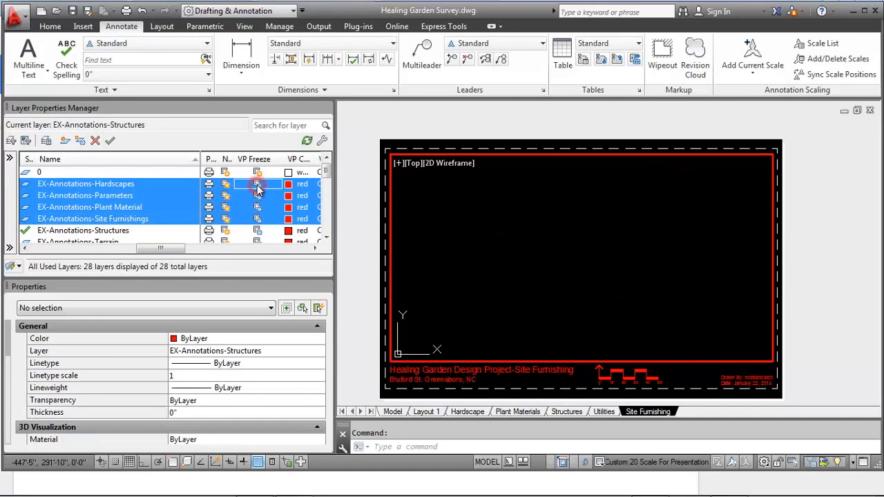
Step: Thaw the EX-Annotations-Site Furnishings and EX-Site Furnishing-Light Pole layers in the current viewport
click(132, 220)
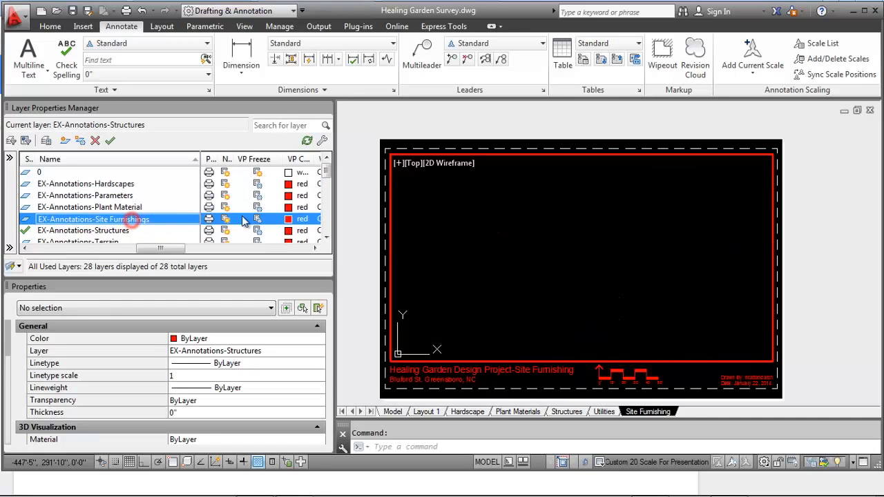
click(257, 220)
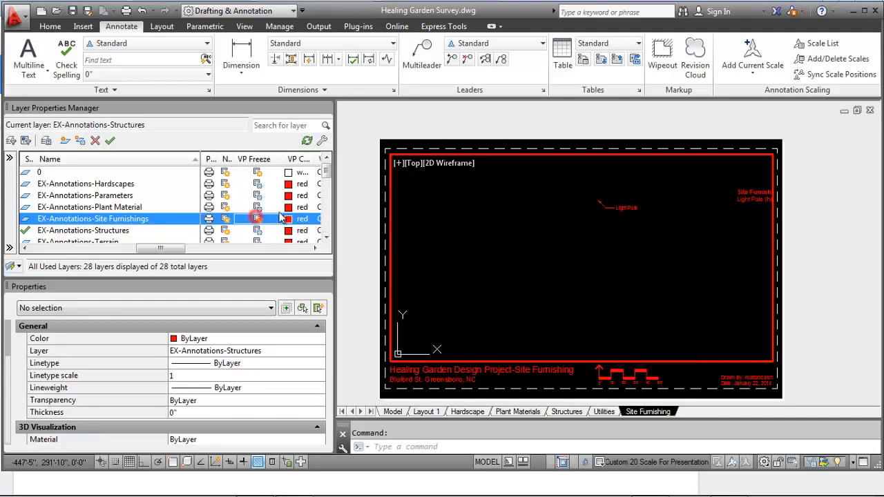
scroll(323, 193, down, 3)
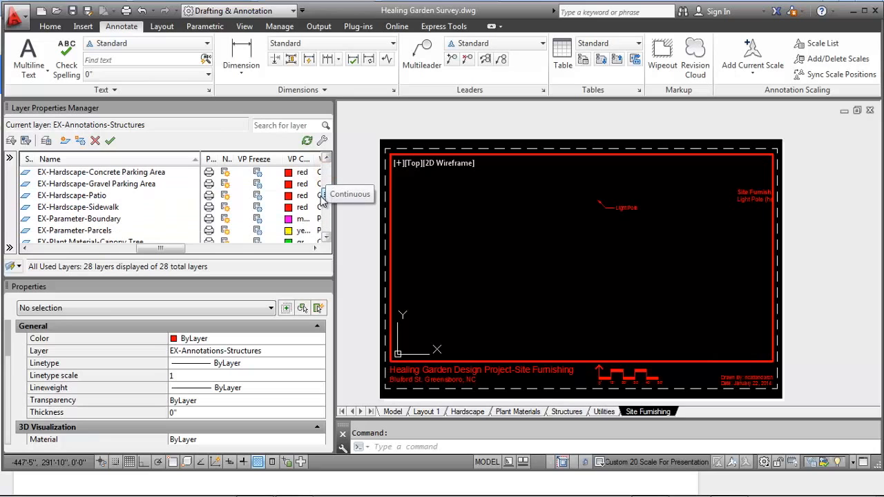
scroll(321, 199, down, 3)
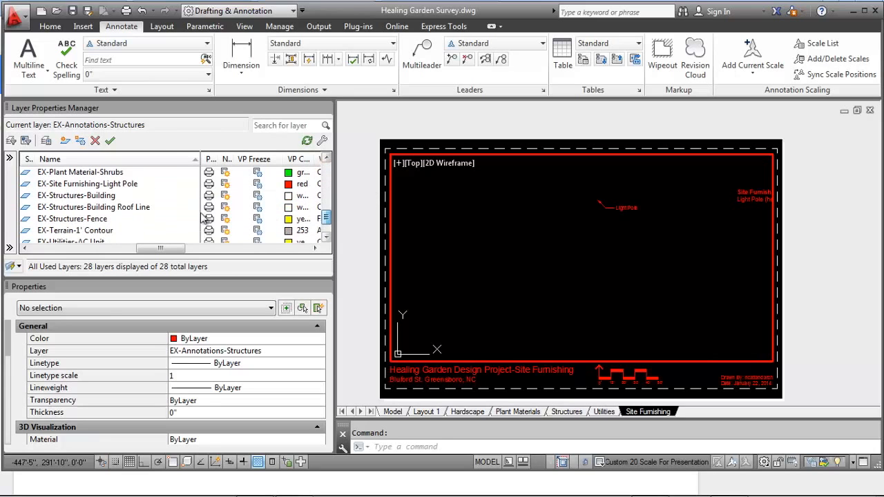
click(88, 184)
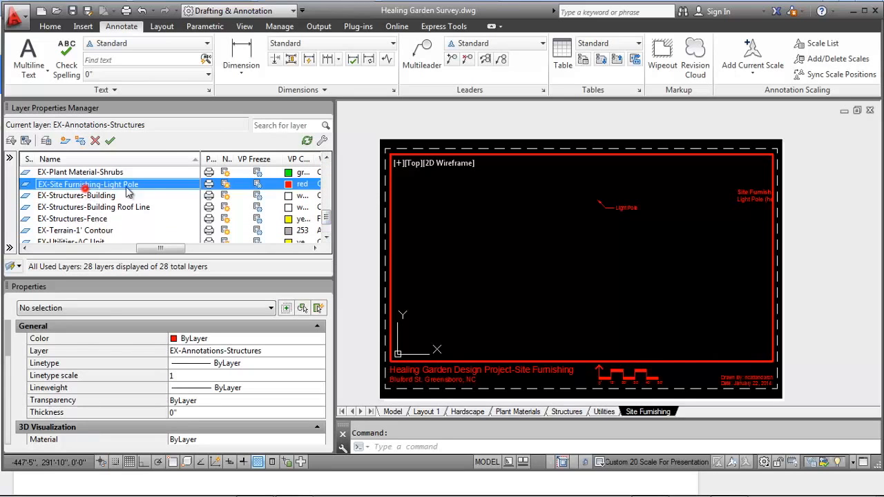
click(258, 184)
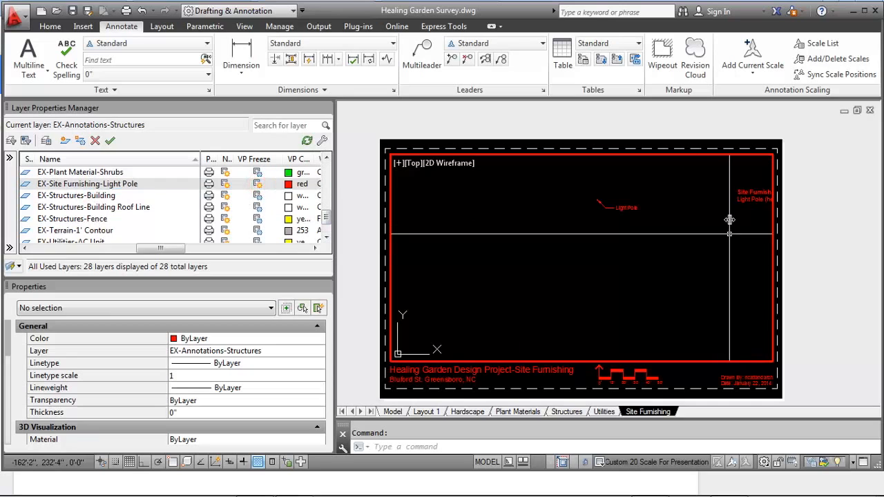
Step: Move the cut-off Site Furnishings note west so that it fits fully inside the viewport's east edge
scroll(731, 207, up, 2)
text(m)
key(Return)
click(784, 217)
click(759, 196)
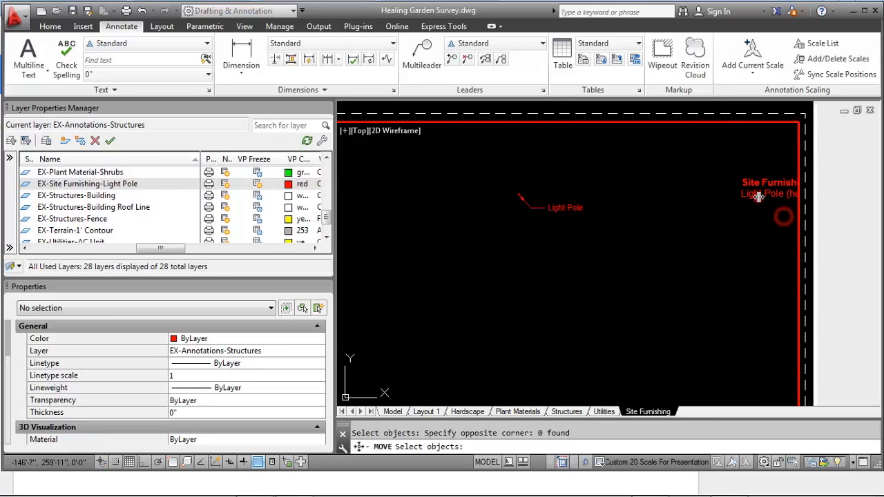
click(760, 181)
key(Return)
click(758, 183)
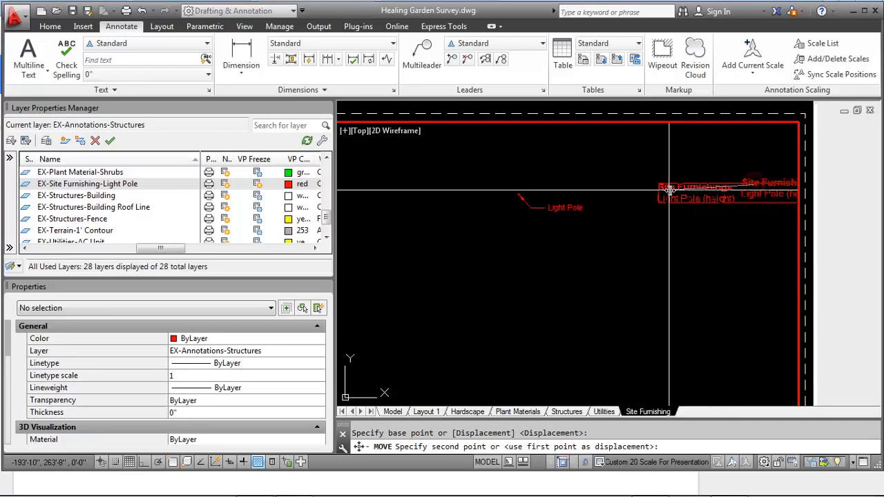
click(669, 189)
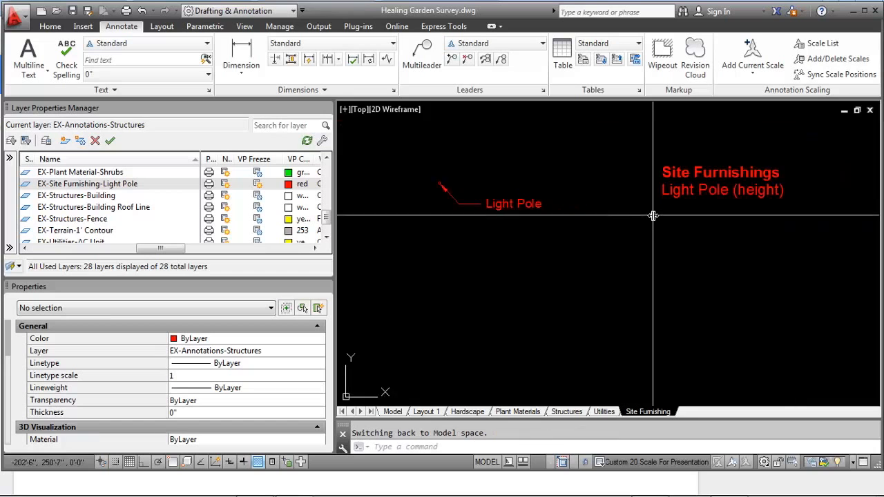
Step: Move the Site Furnishings note across to the open northwest area of the viewport, west of the Light Pole label
scroll(661, 207, down, 2)
text(m)
key(Return)
click(688, 226)
click(671, 202)
right_click(680, 208)
click(624, 202)
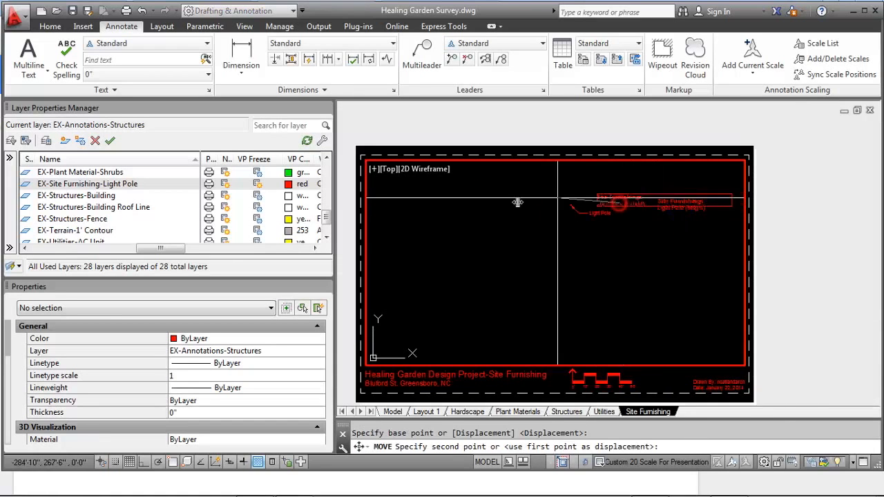
click(377, 197)
Step: Insert a blank line below the Site Furnishings heading of the note
scroll(446, 187, up, 3)
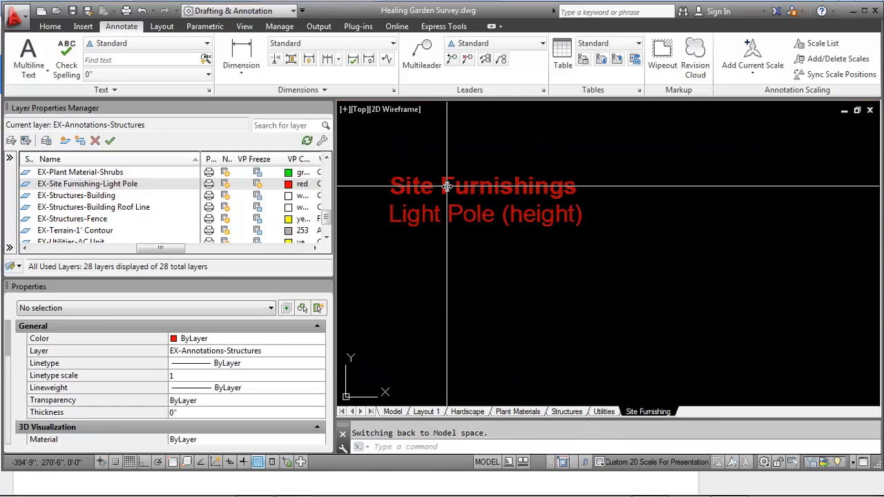
double_click(447, 176)
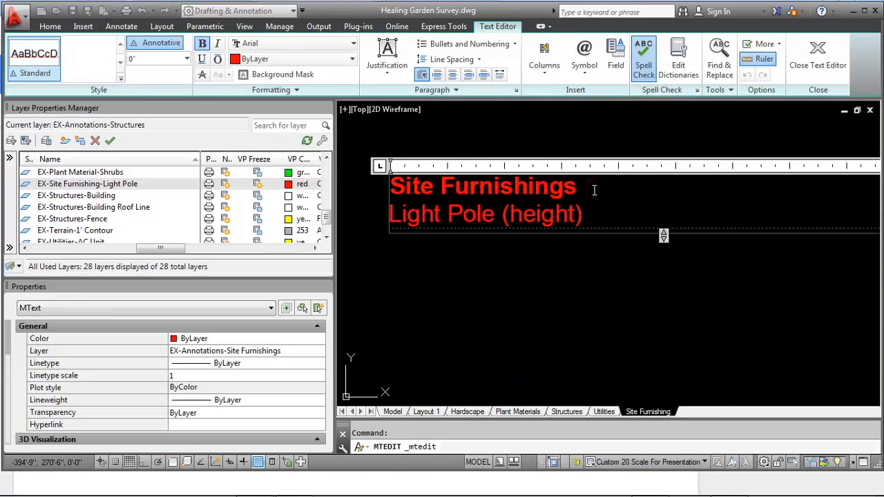
key(Return)
click(523, 270)
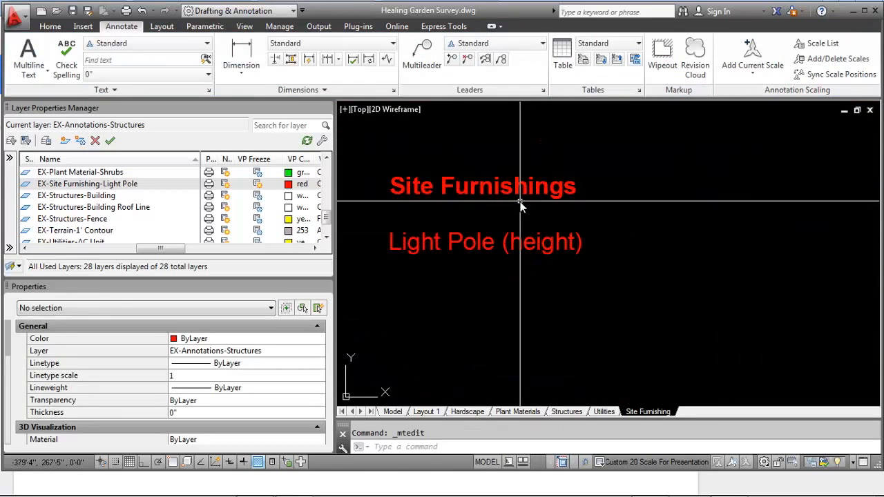
scroll(520, 202, down, 3)
scroll(577, 185, down, 1)
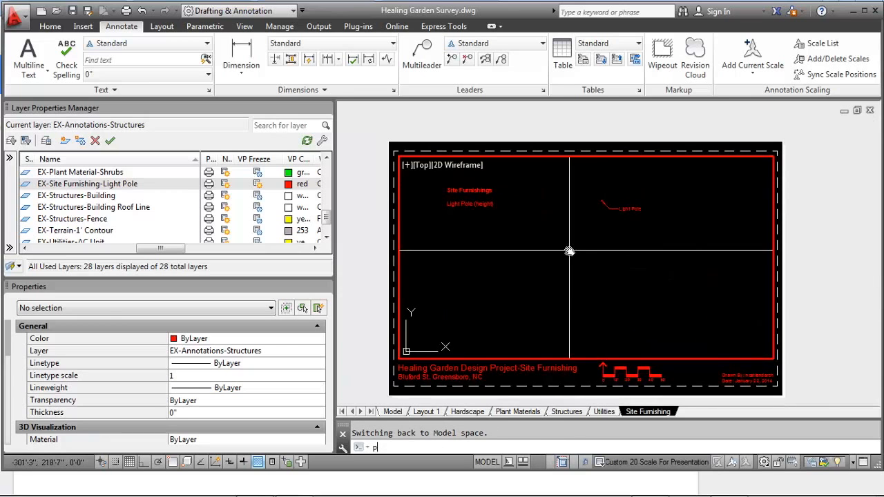
Step: Switch from the viewport's model space back to paper space on the Site Furnishing layout
text(s)
key(Return)
scroll(580, 239, up, 2)
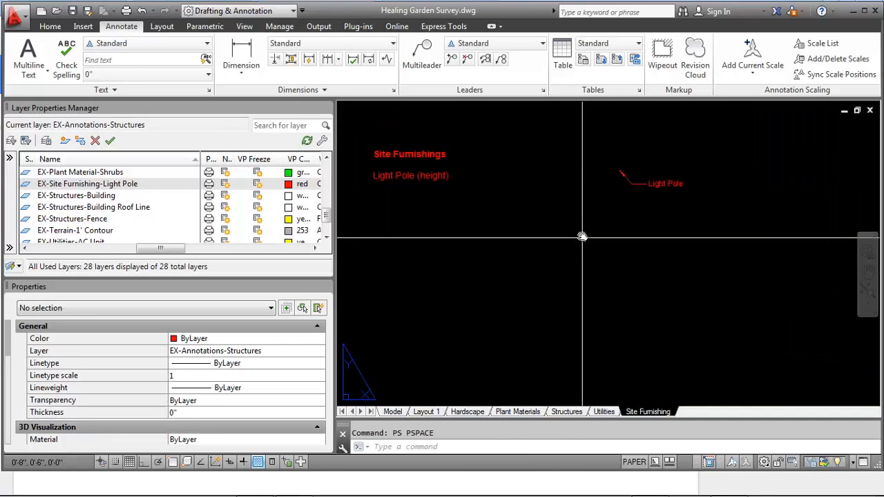
middle_drag(495, 188, 534, 205)
key(Escape)
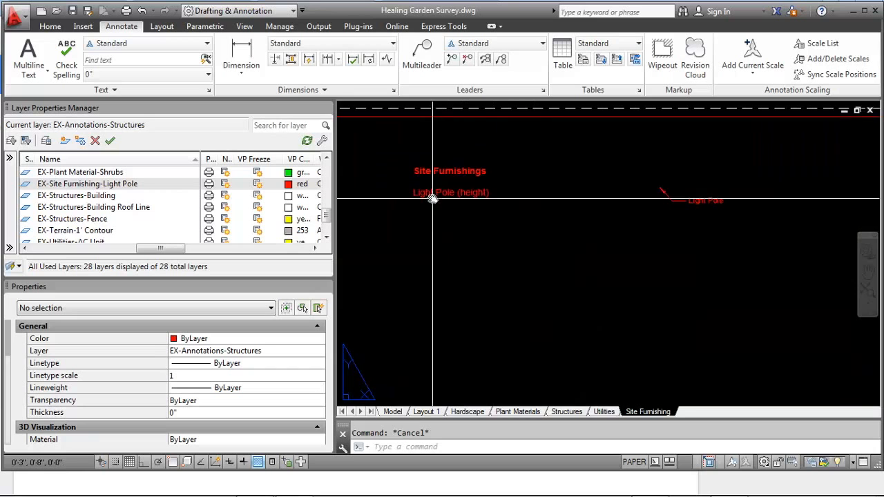
scroll(445, 193, down, 4)
scroll(549, 255, up, 2)
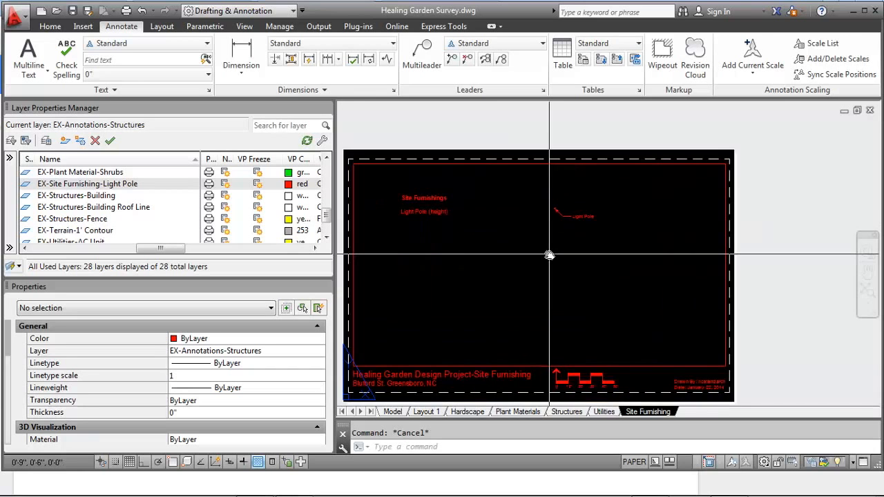
Step: Plot the Site Furnishing layout to PDF as Site Furnishing in the Site Inventory Diagram PDF's folder, and close the resulting PDF
key(ctrl+p)
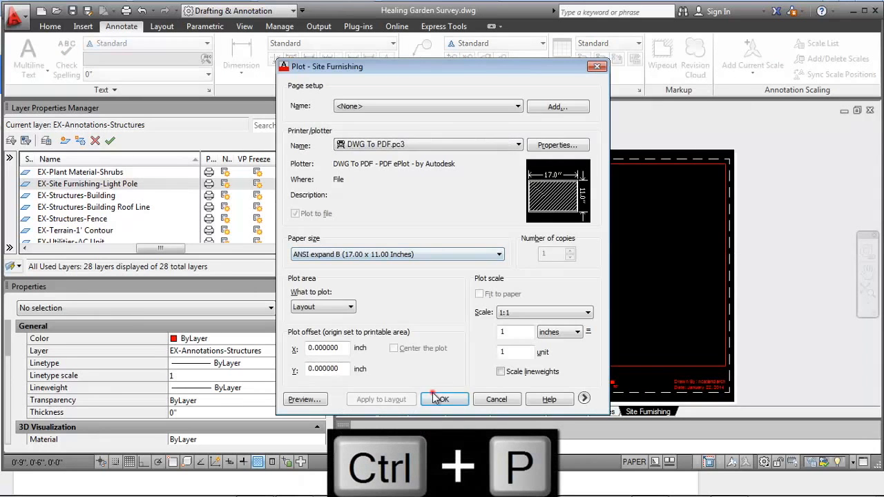
click(436, 398)
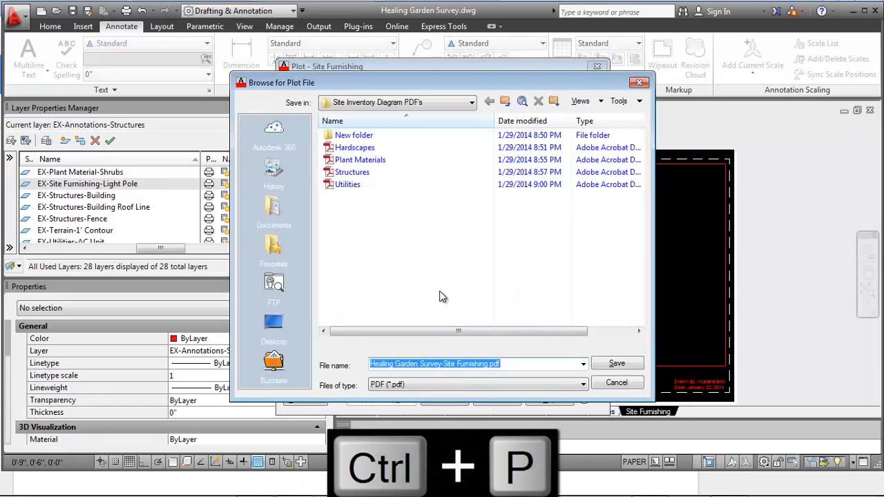
text(Site Furnishing)
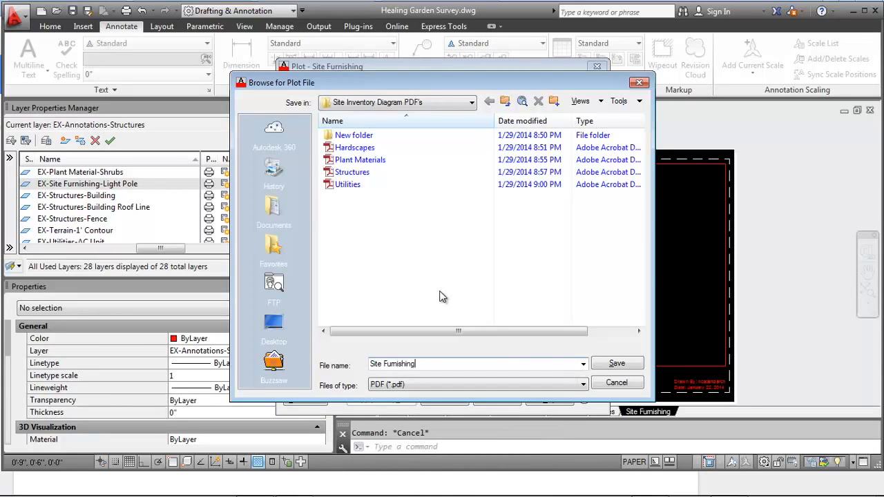
key(Return)
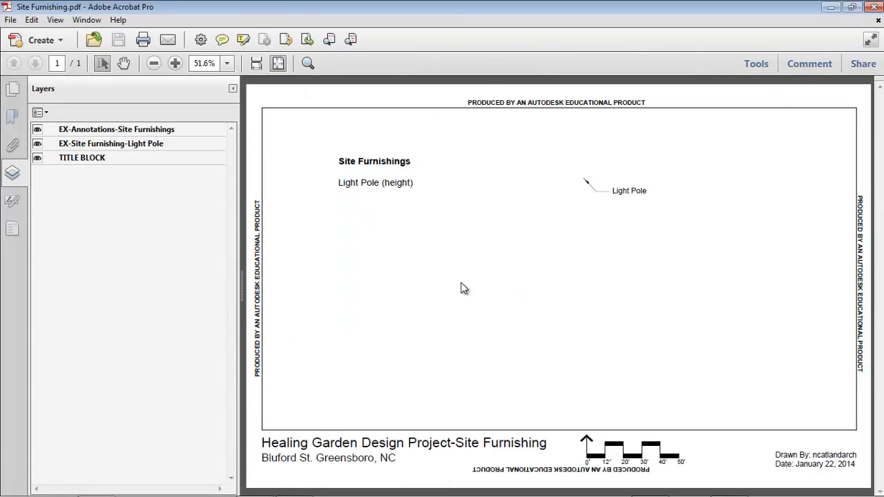
click(875, 8)
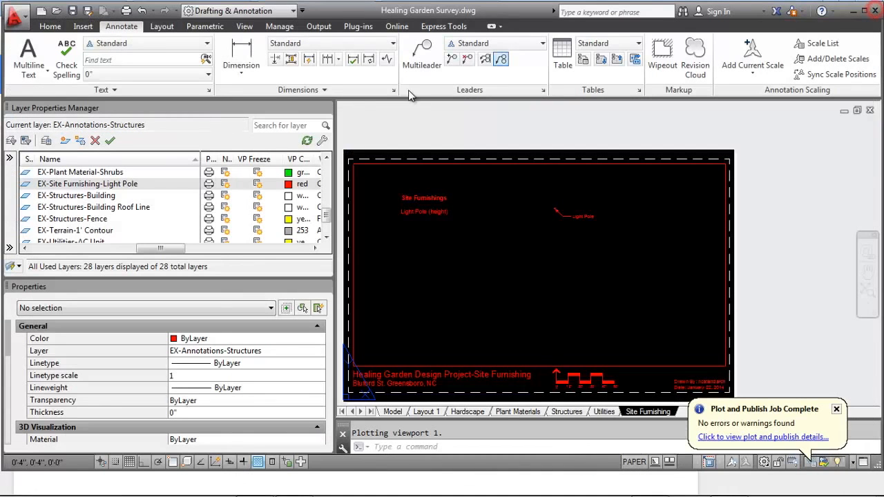
Step: Minimize AutoCAD and the browser, and switch to Photoshop
click(854, 10)
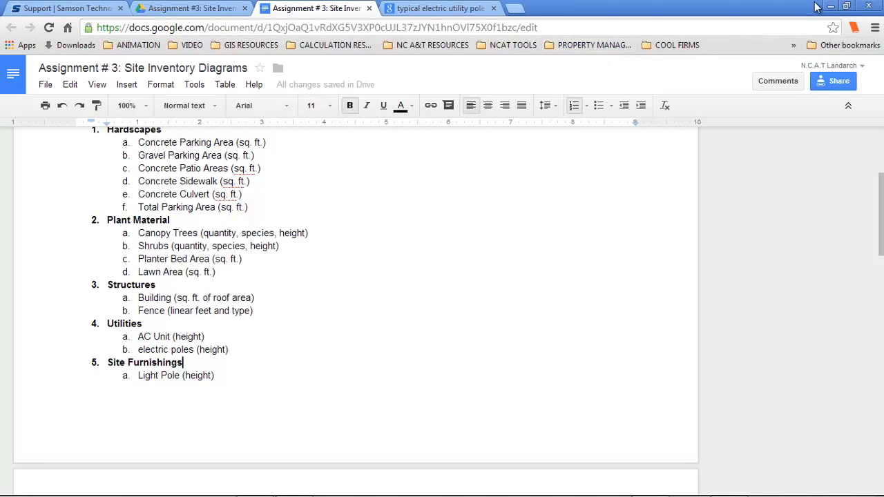
click(832, 7)
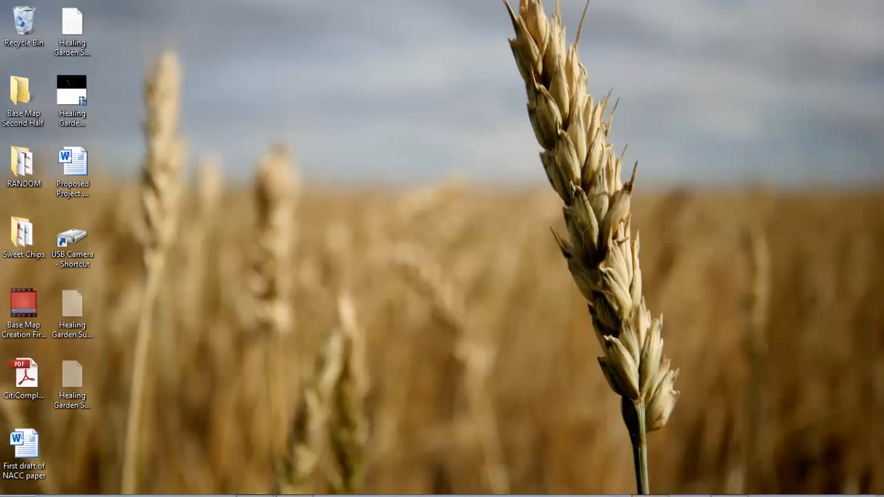
mouse_move(223, 492)
click(219, 489)
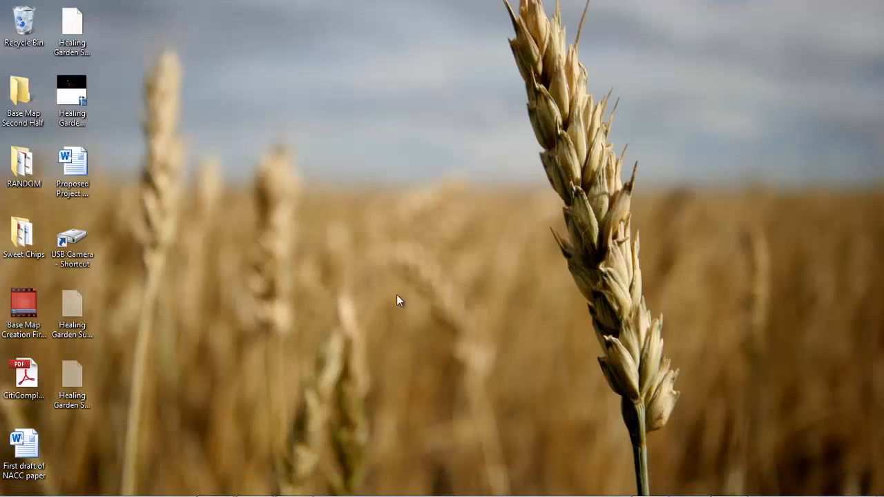
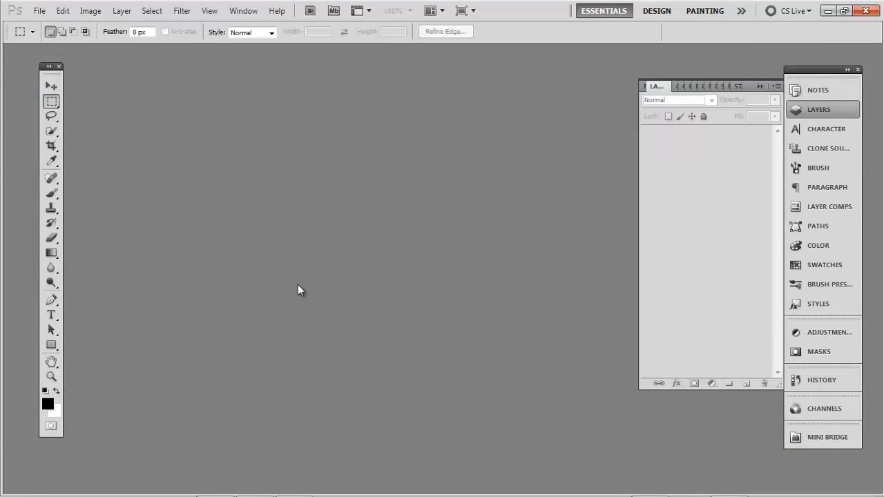
Step: Browse the Base Map Second Half and Downloads folders for the site inventory PDFs to open
key(ctrl+o)
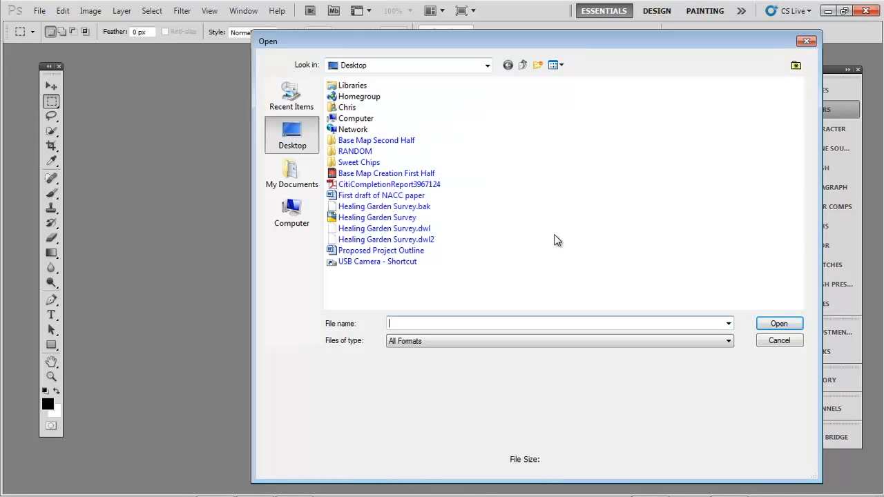
click(477, 66)
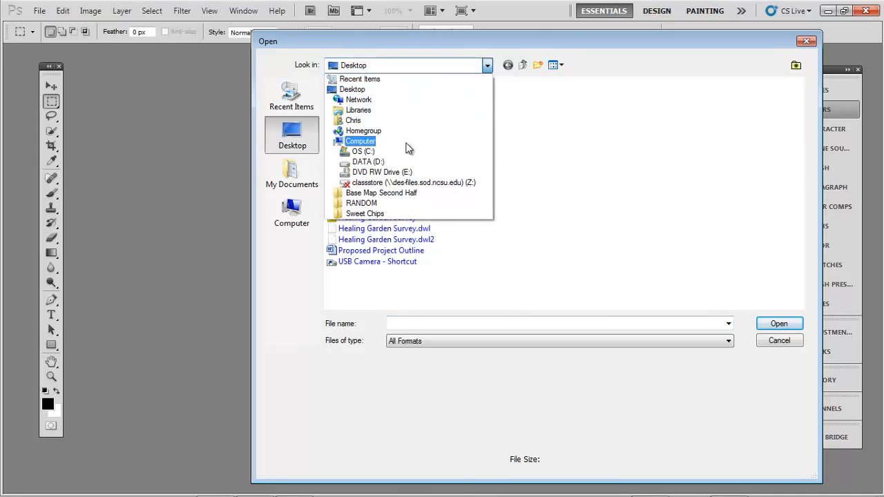
click(411, 194)
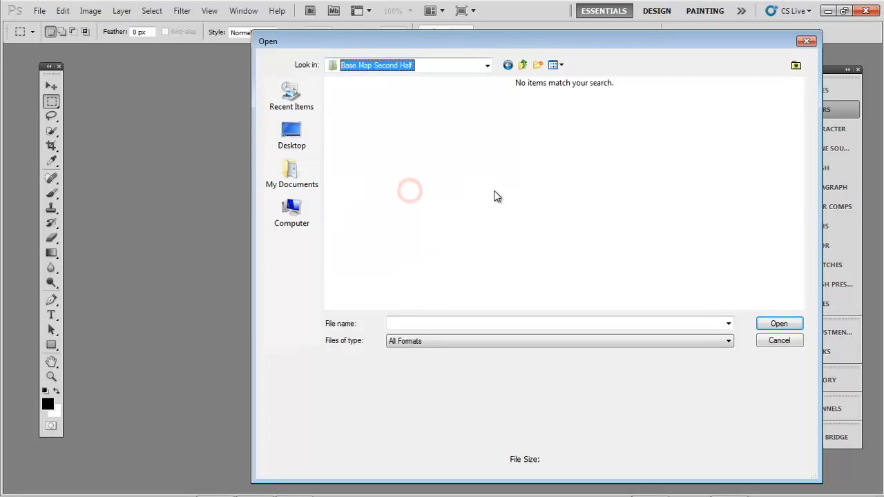
click(488, 65)
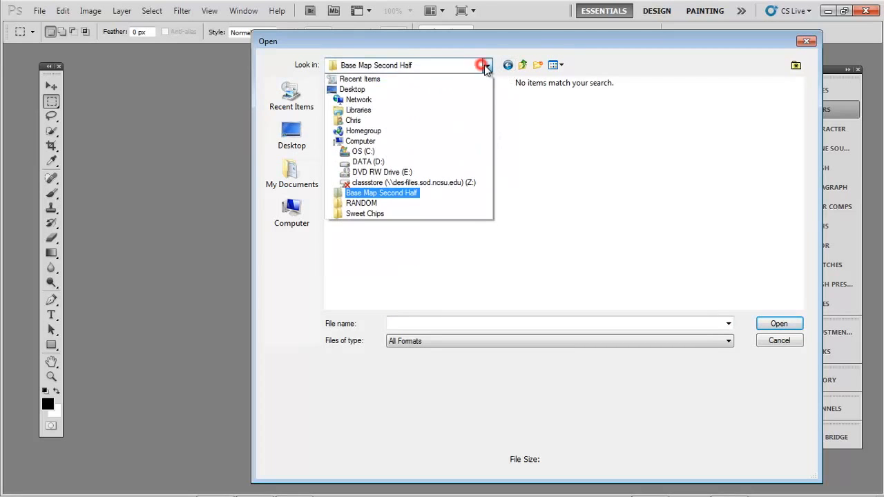
click(386, 119)
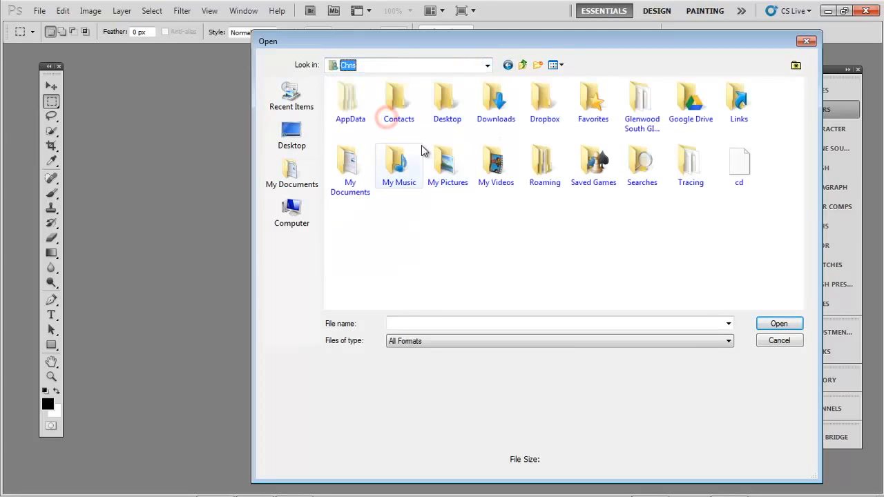
double_click(487, 93)
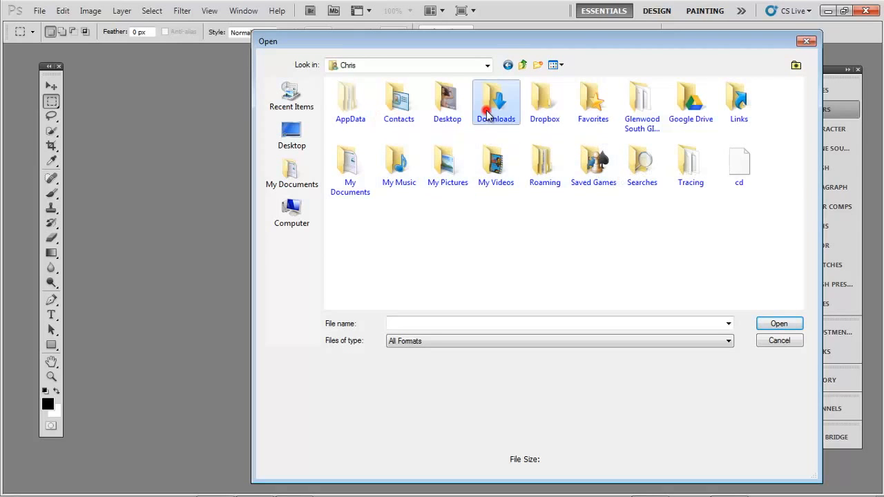
drag(799, 129, 632, 65)
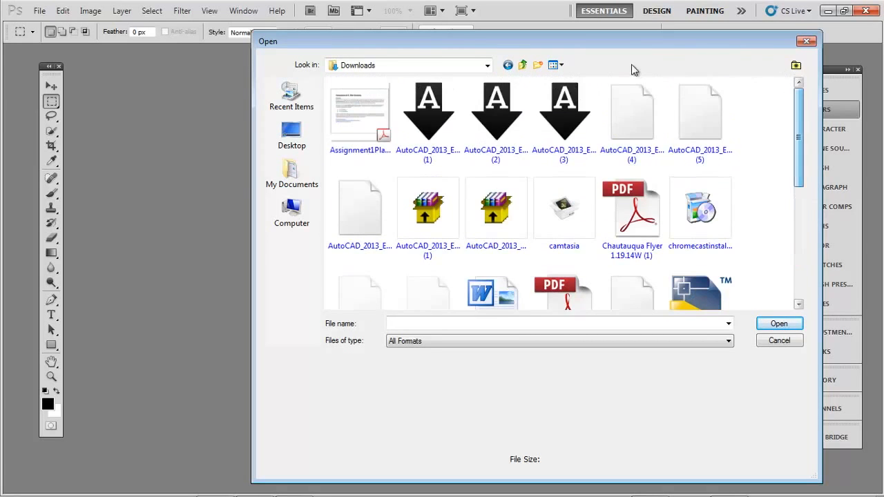
Step: Open the Hardscapes, Plant Materials, Site Furnishing, Structures and Utilities PDFs from the Site Inventory Diagram PDF's folder in My Documents
click(487, 65)
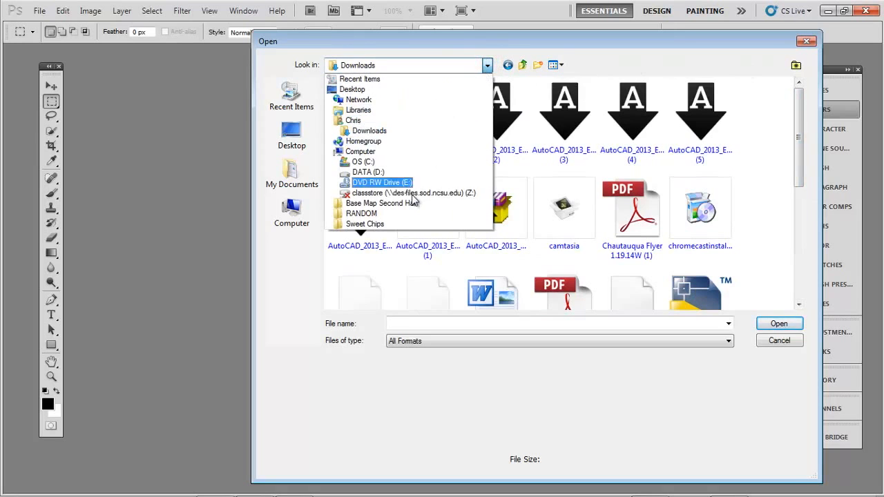
click(406, 120)
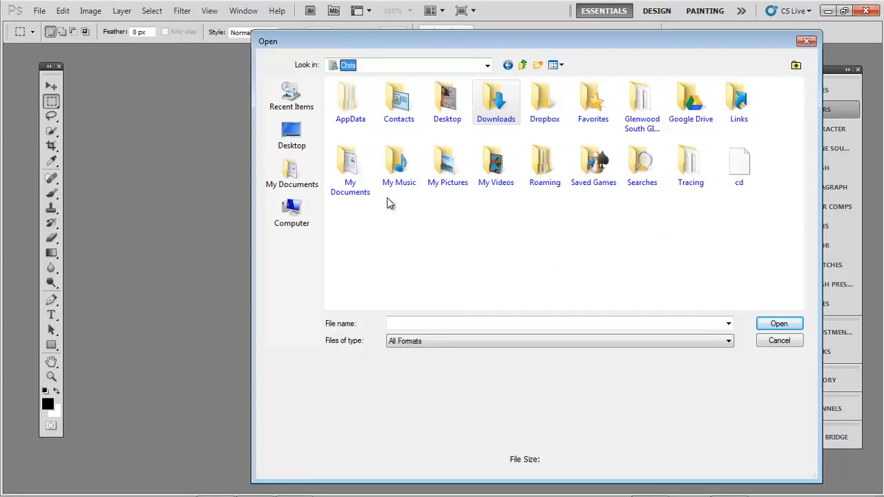
double_click(352, 174)
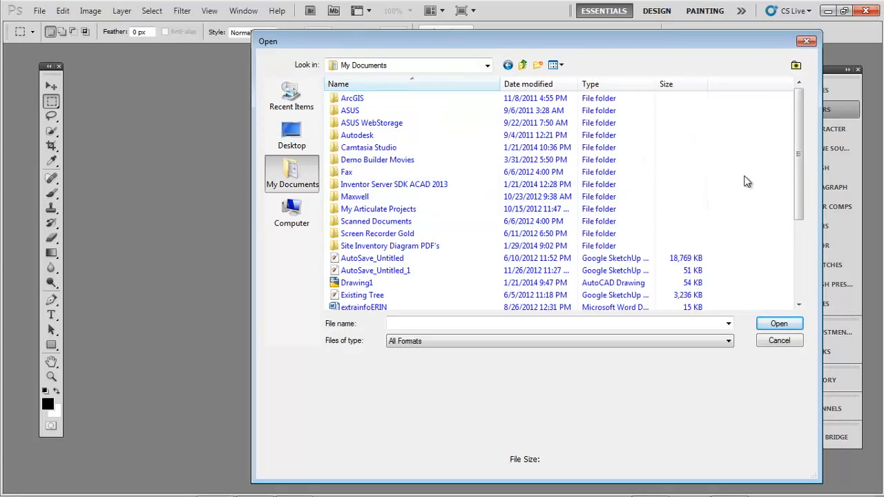
double_click(408, 247)
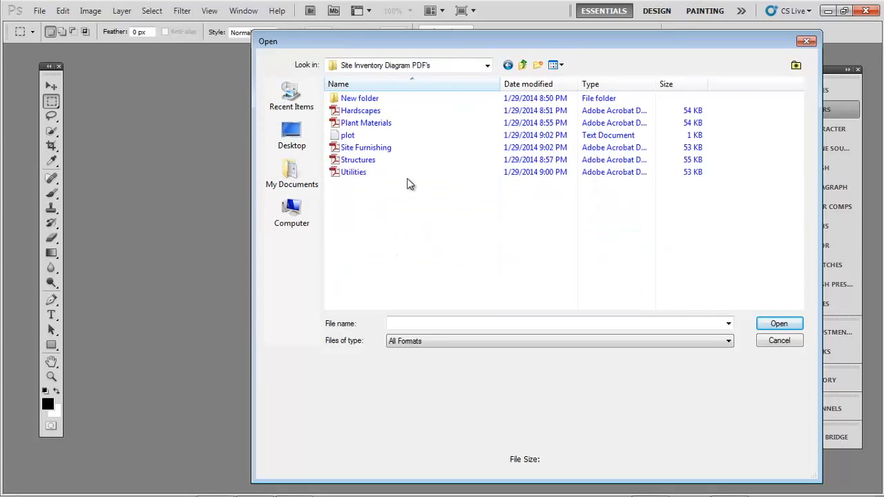
click(374, 112)
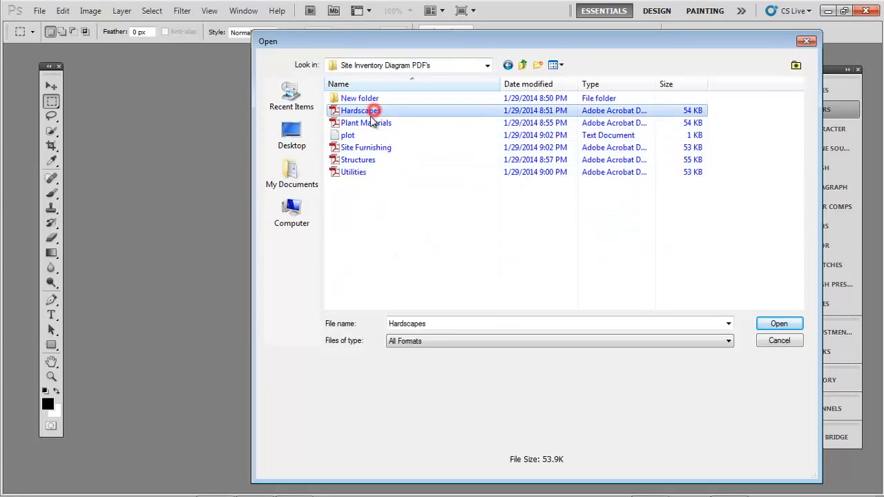
ctrl+click(369, 122)
ctrl+click(366, 147)
ctrl+click(358, 159)
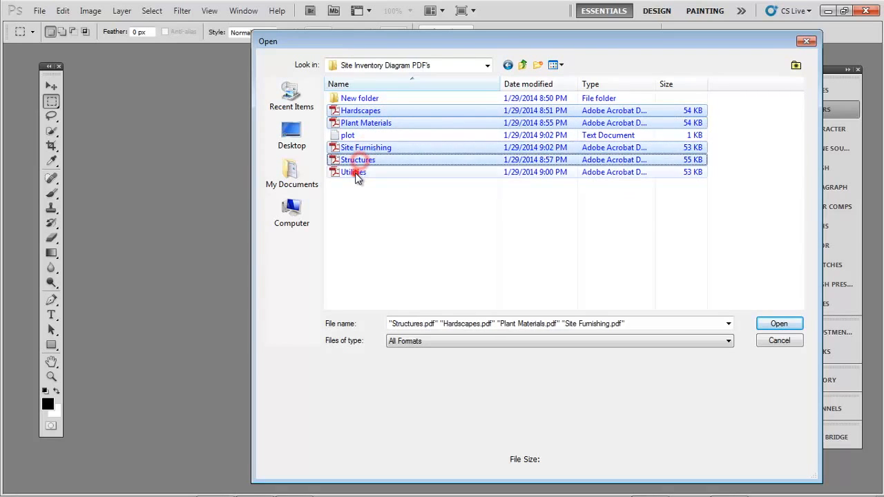
ctrl+click(356, 172)
click(778, 322)
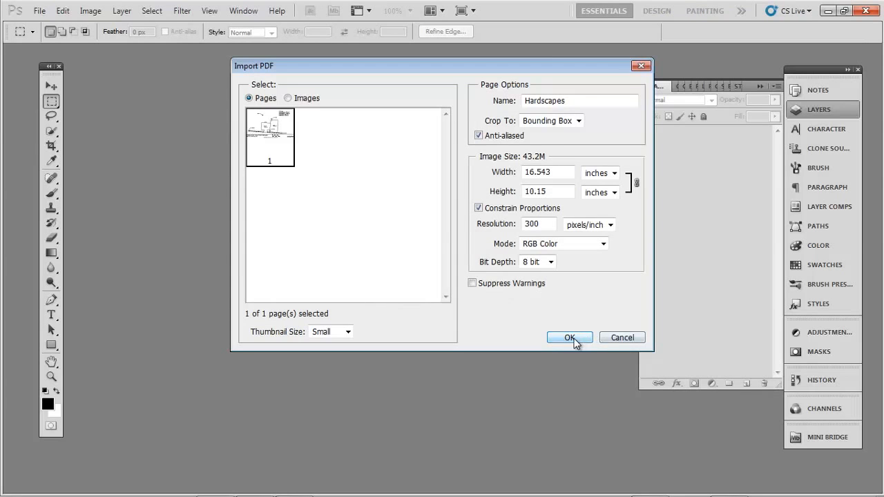
Step: Import the Hardscapes and Plant Materials pages at 300 pixels/inch in RGB Color, and cancel the remaining PDF imports
click(570, 339)
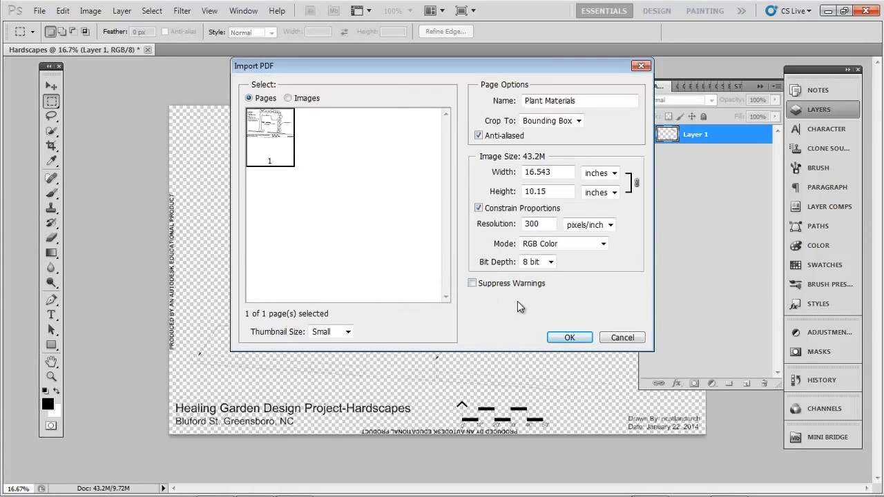
click(577, 339)
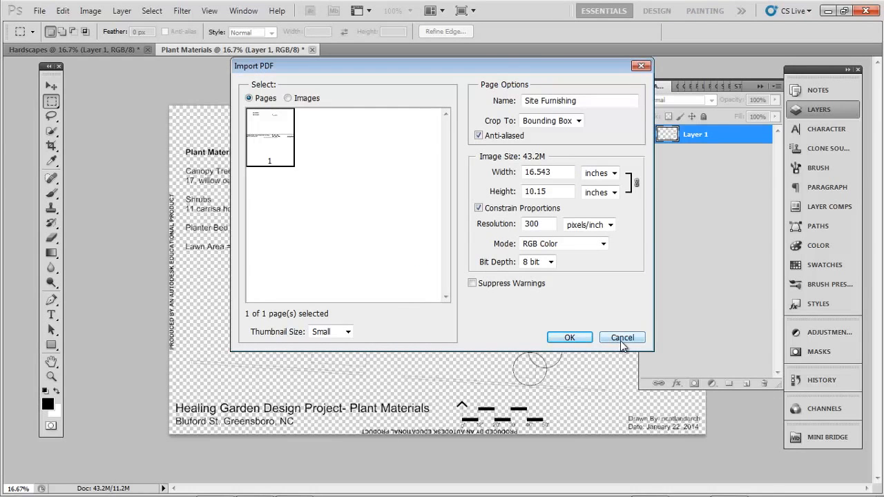
click(629, 340)
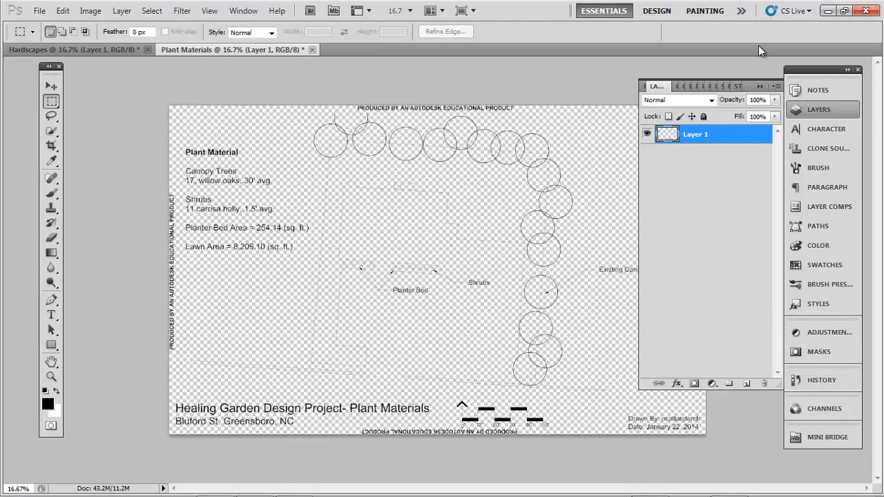
Step: Add a new blank layer to the Plant Materials document and place it beneath Layer 1
click(758, 88)
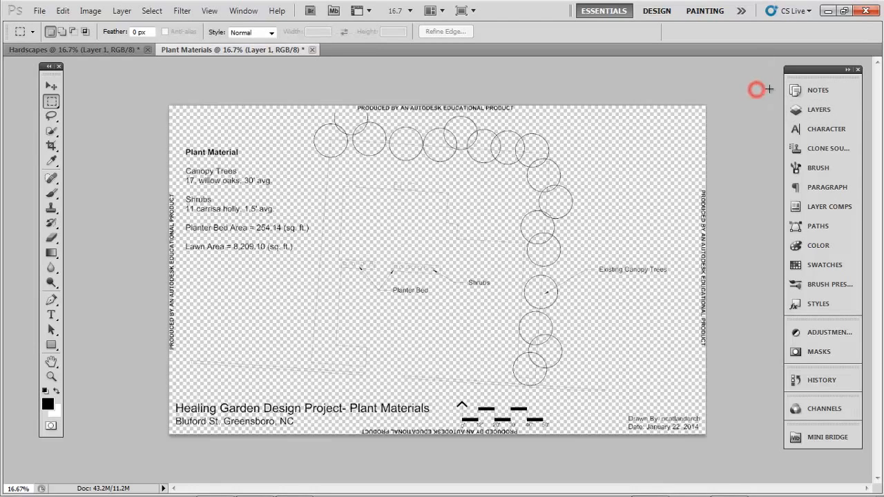
click(840, 107)
click(746, 384)
drag(703, 134, 707, 162)
Step: Rename the imported linework layer as Lines, and turn its visibility off and back on to check its content
double_click(694, 134)
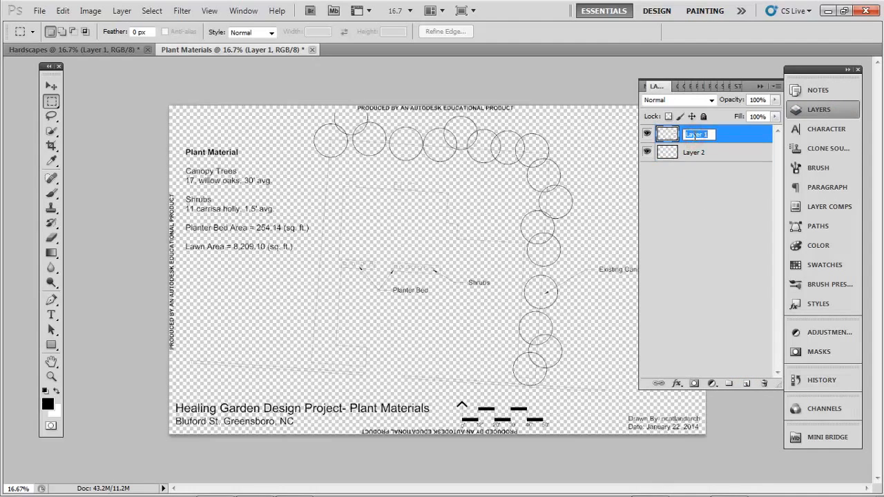
text(Lines)
key(Return)
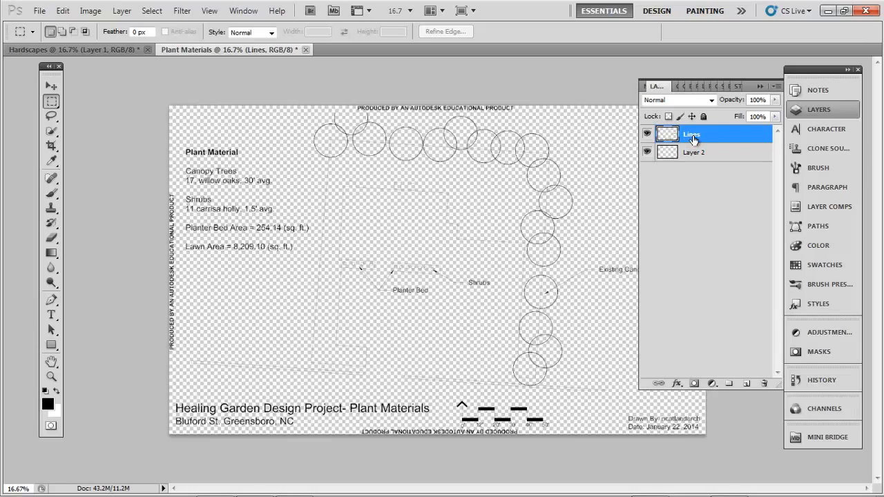
click(649, 134)
click(648, 134)
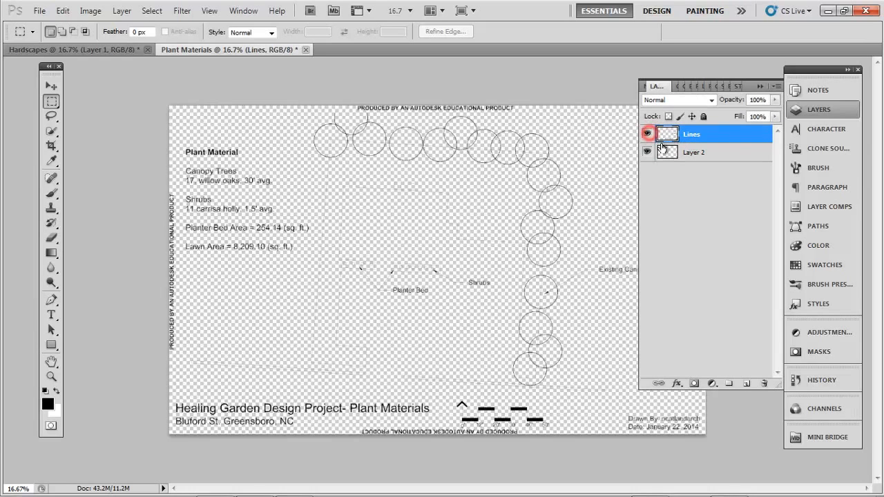
Step: Rename the blank layer beneath Lines as Background
click(667, 152)
double_click(696, 152)
text(Bac)
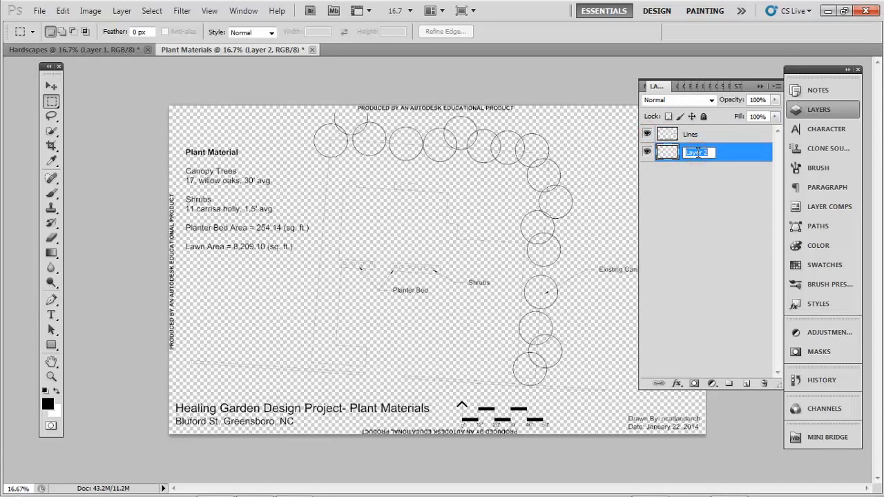
text(kground)
key(Return)
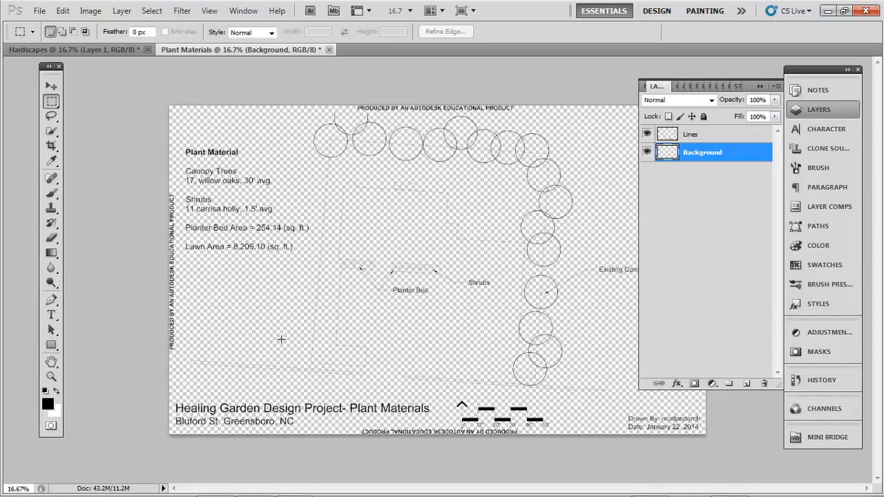
Step: Fill the Background layer with the Background Color in Normal mode at 100% opacity
key(shift+F5)
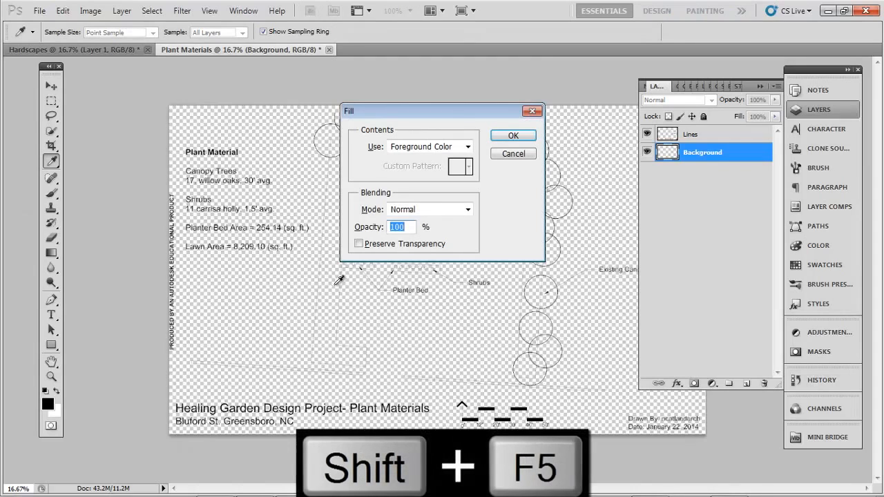
click(468, 146)
click(437, 170)
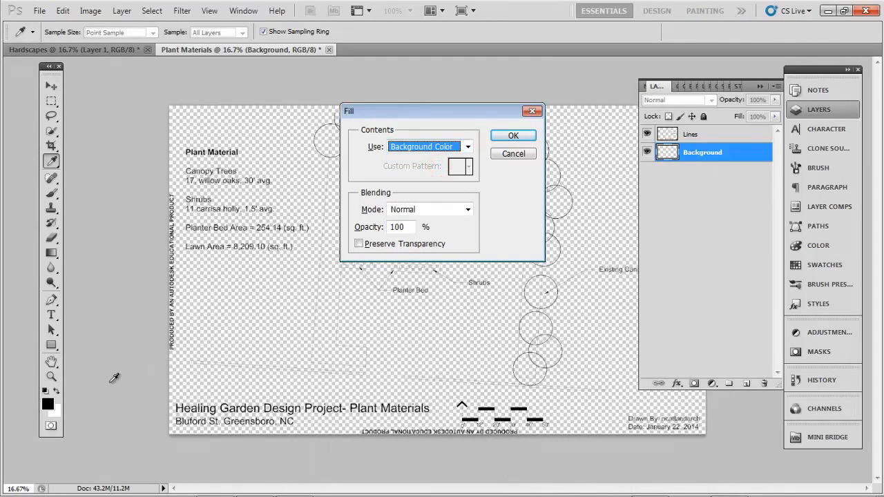
click(513, 135)
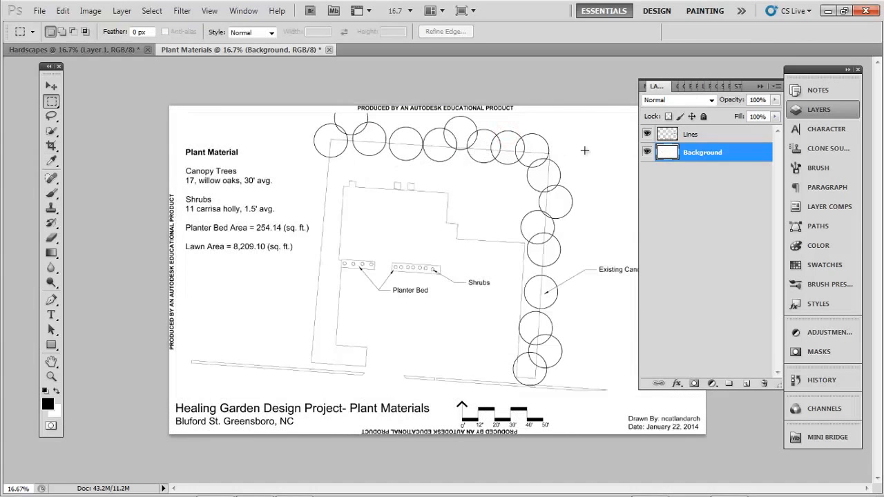
Step: Add a new layer directly above Lines and name it Canopy Trees
click(690, 135)
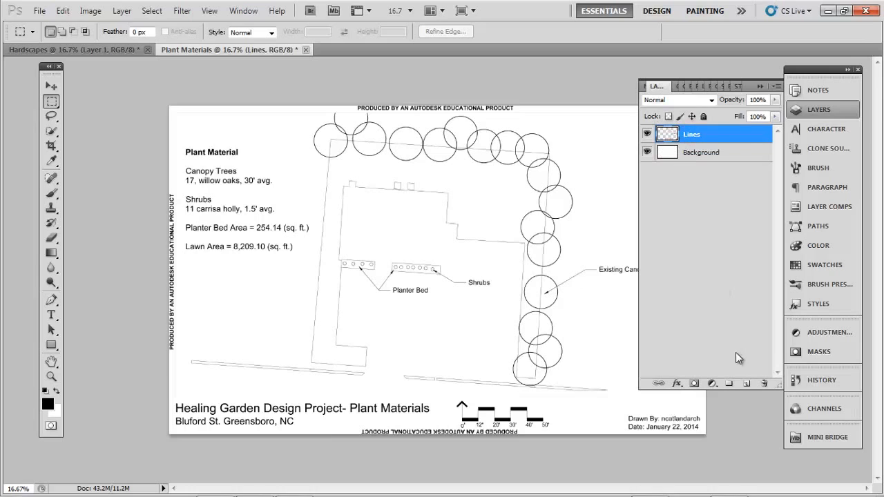
click(747, 381)
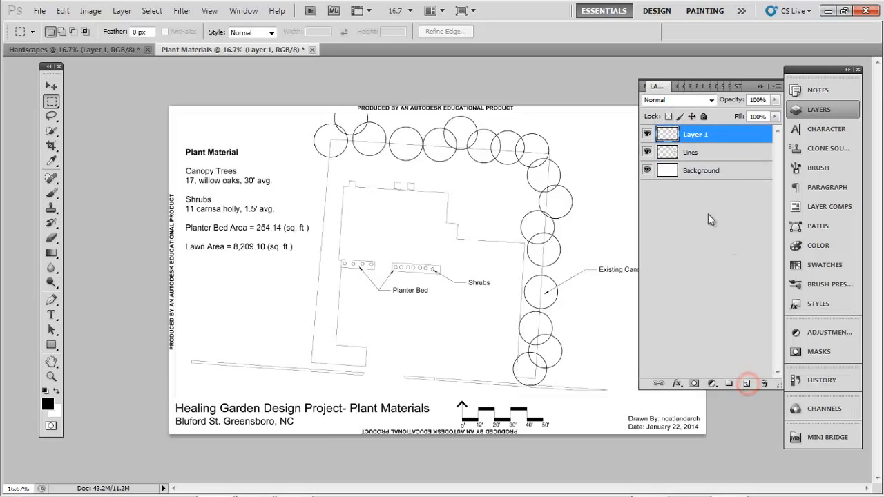
double_click(695, 134)
text(Canopy Trees)
key(Return)
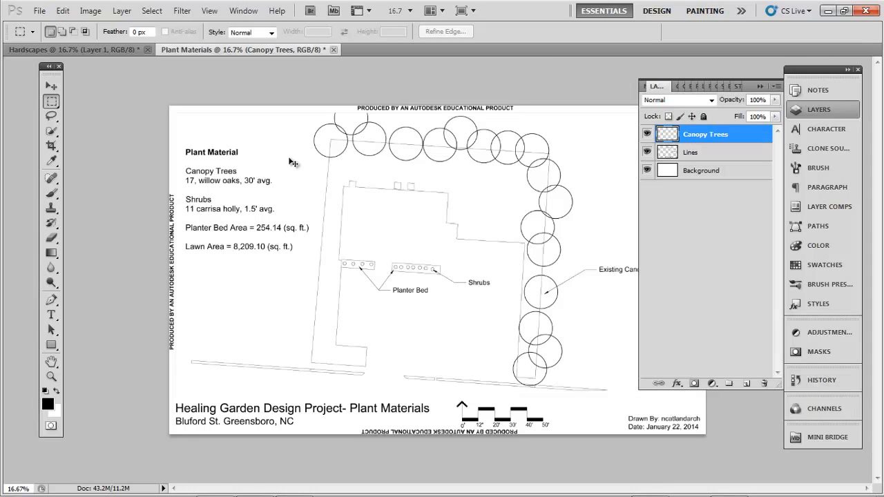
Step: Switch to the Magic Wand Tool for selecting areas around the row of tree circles
key(ctrl+equal)
drag(304, 181, 293, 295)
drag(337, 206, 309, 174)
drag(408, 179, 363, 172)
drag(395, 182, 538, 177)
drag(533, 171, 335, 177)
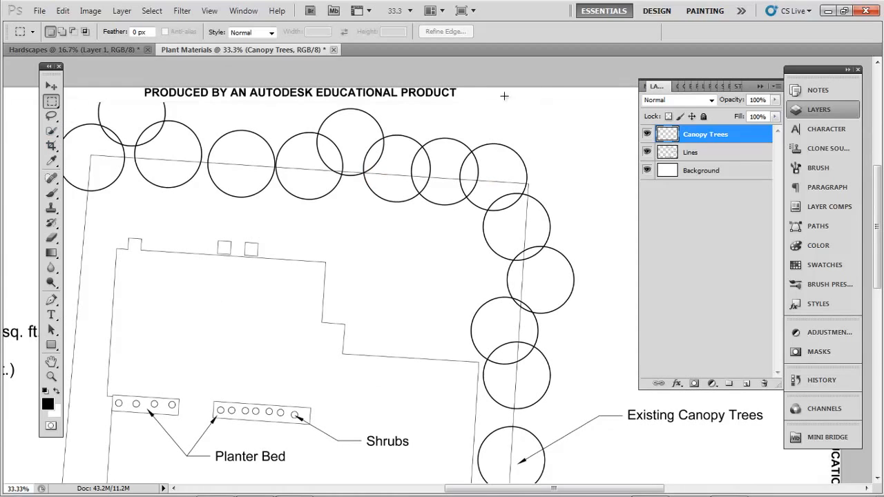
click(51, 131)
click(51, 131)
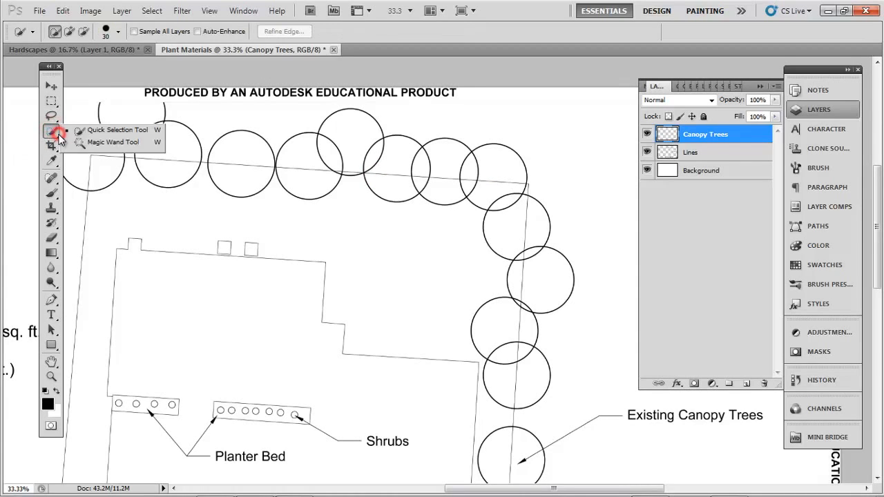
click(104, 142)
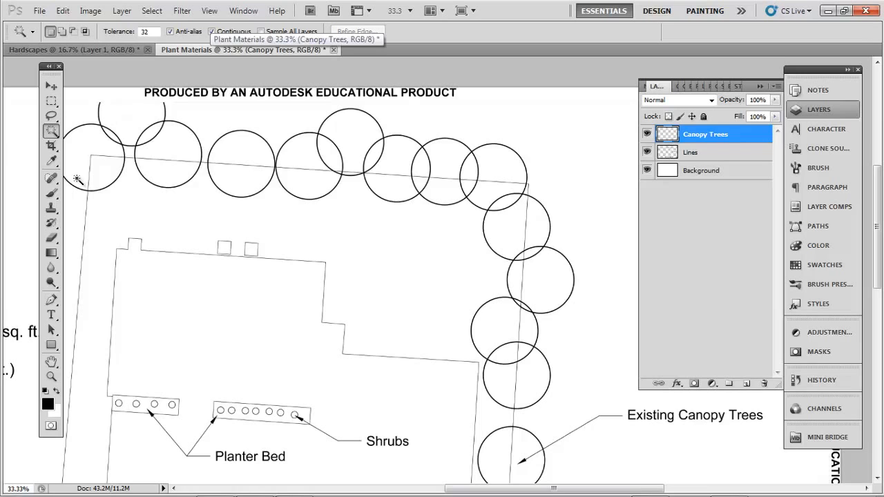
click(58, 138)
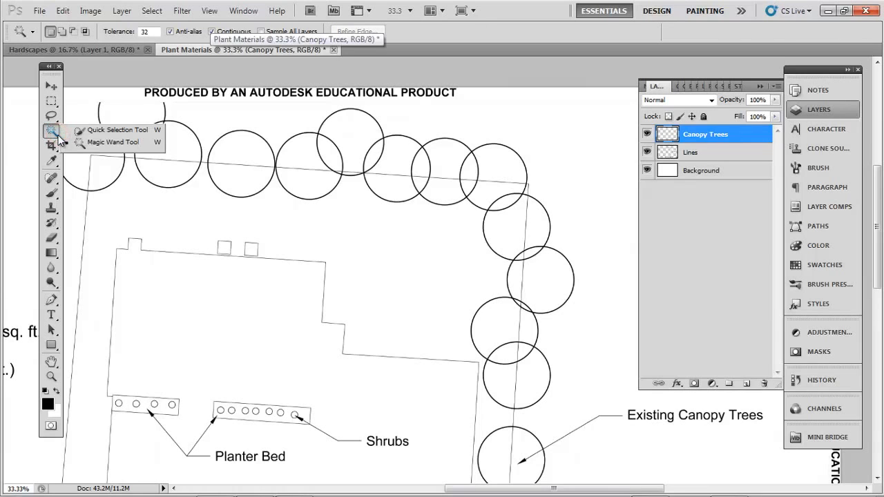
click(104, 142)
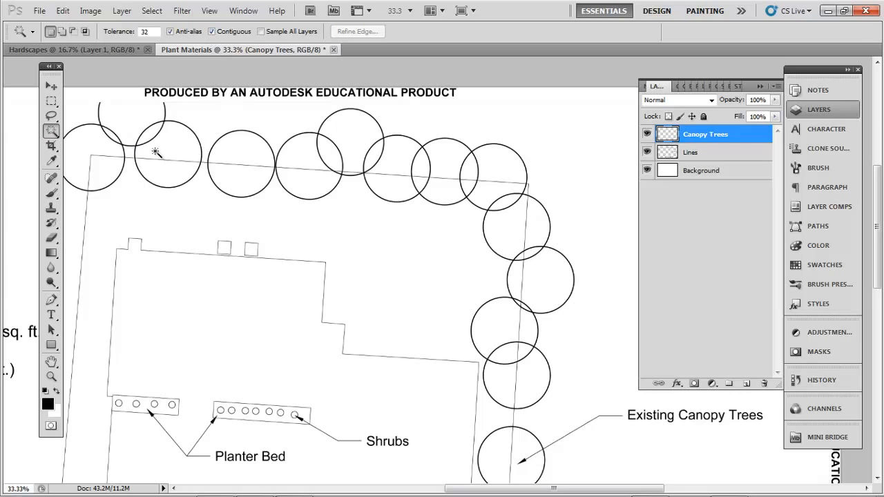
Step: On the Lines layer, select the interiors of the canopy tree circles along the site's upper boundary, adding each area to one selection
drag(307, 162, 340, 178)
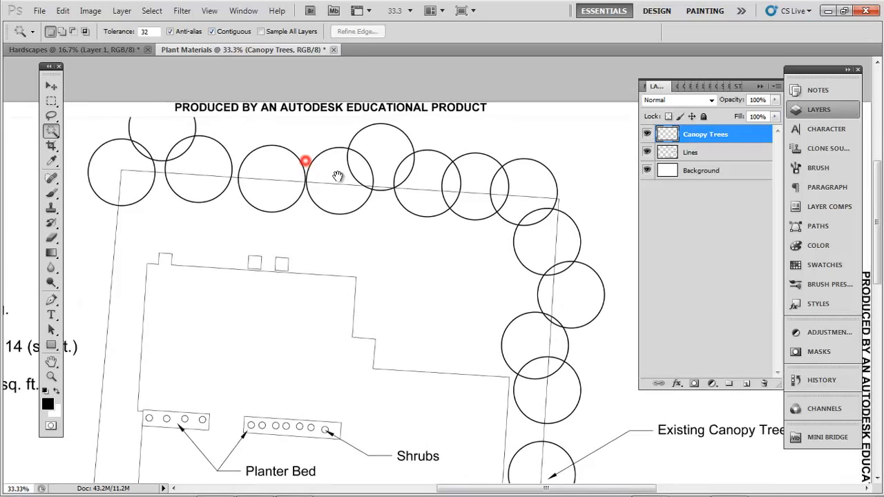
click(691, 153)
click(116, 159)
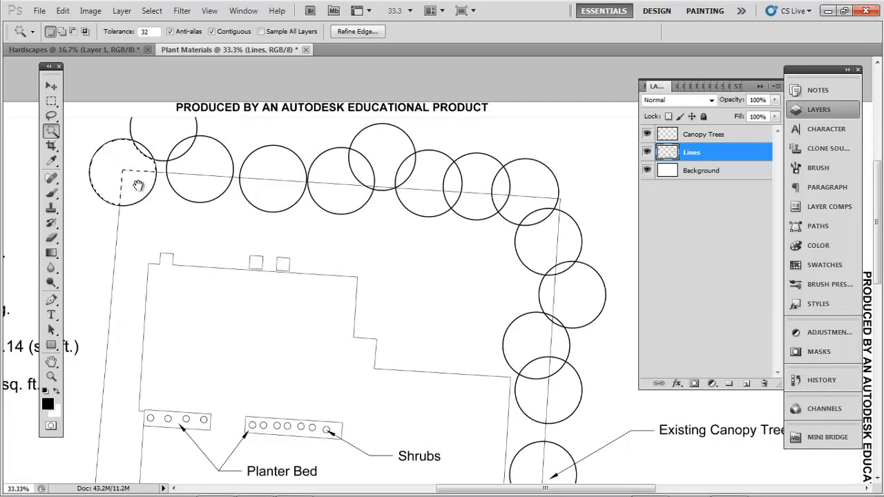
shift+click(138, 187)
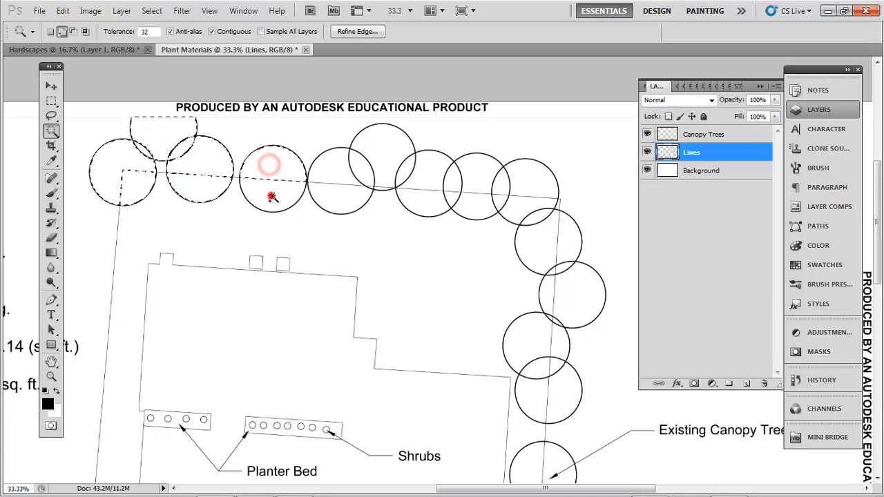
shift+click(408, 166)
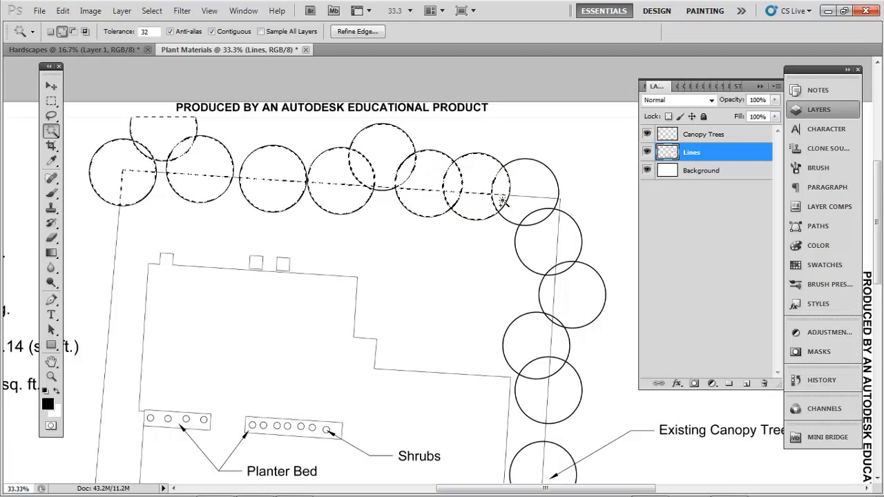
Step: Extend the selection with the corner tree and the tree circles down the upper part of the right-hand boundary
shift+click(543, 239)
shift+click(571, 242)
shift+click(580, 294)
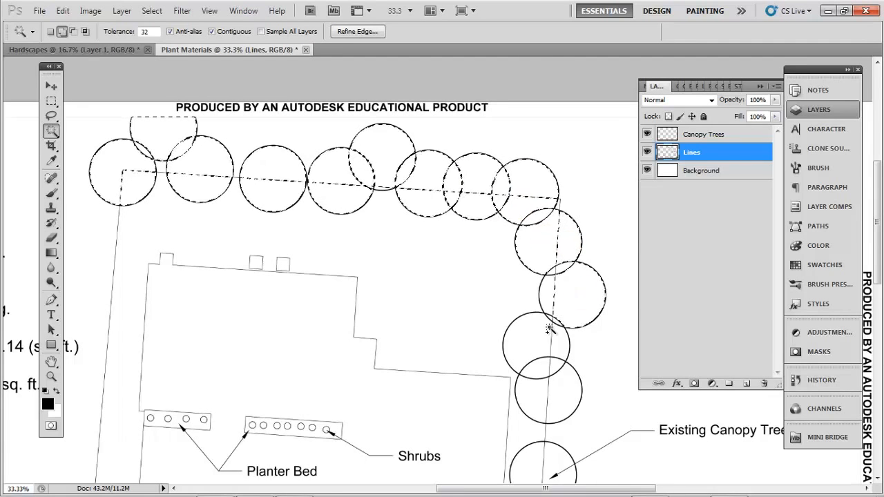
scroll(558, 335, up, 1)
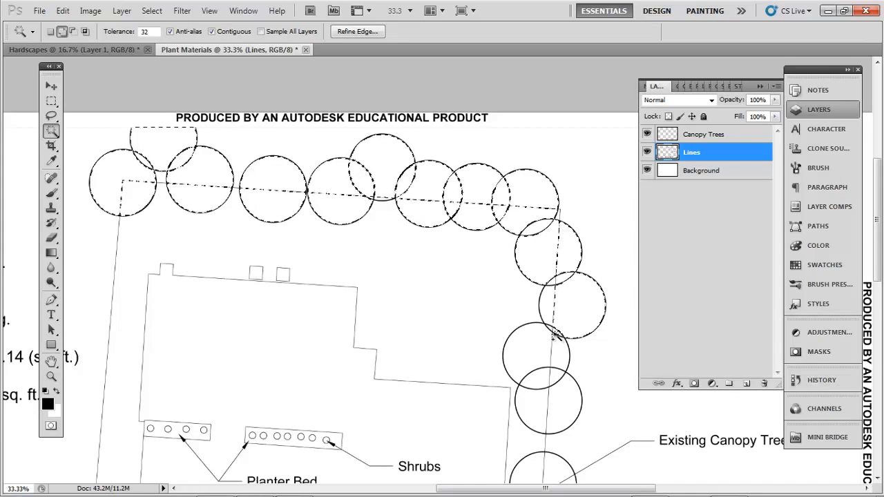
shift+click(557, 334)
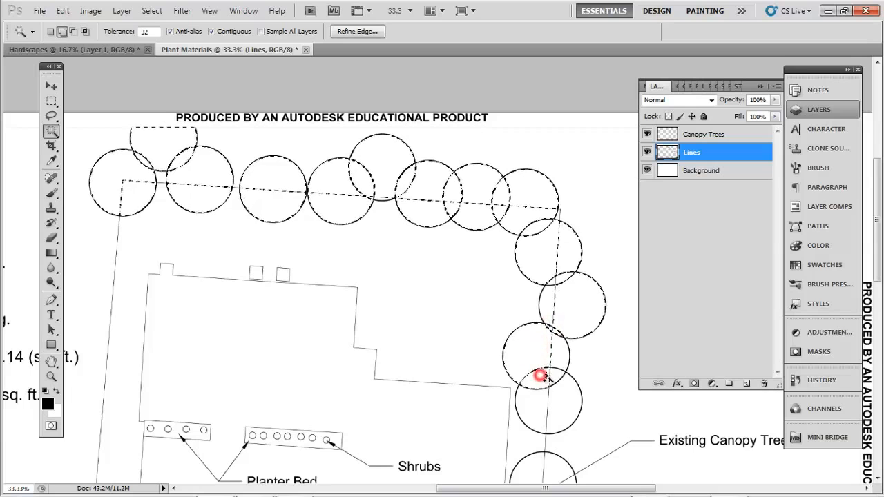
click(539, 399)
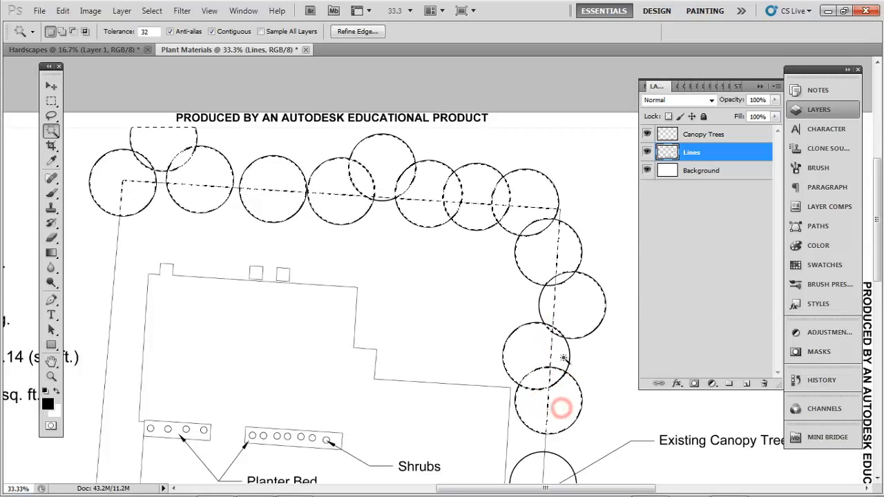
Step: Add the remaining canopy tree circles down to the street to the selection, undoing the click that replaces it
scroll(563, 408, down, 3)
click(533, 402)
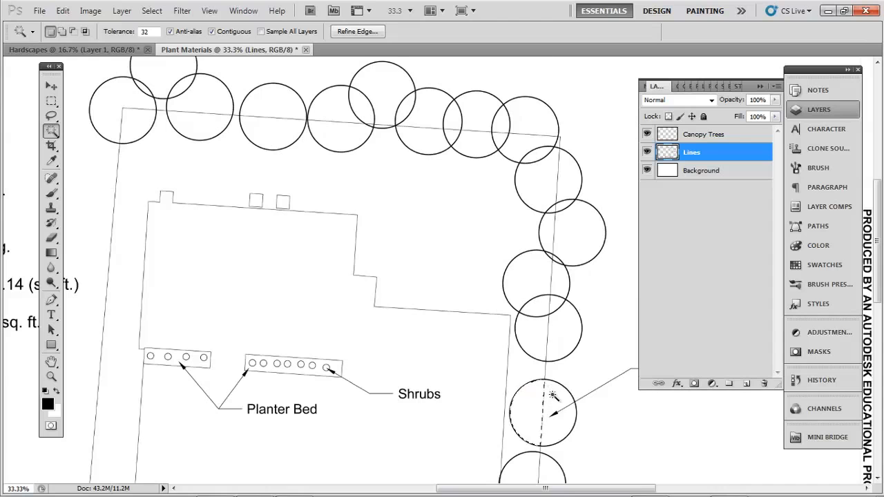
key(ctrl+z)
shift+click(561, 400)
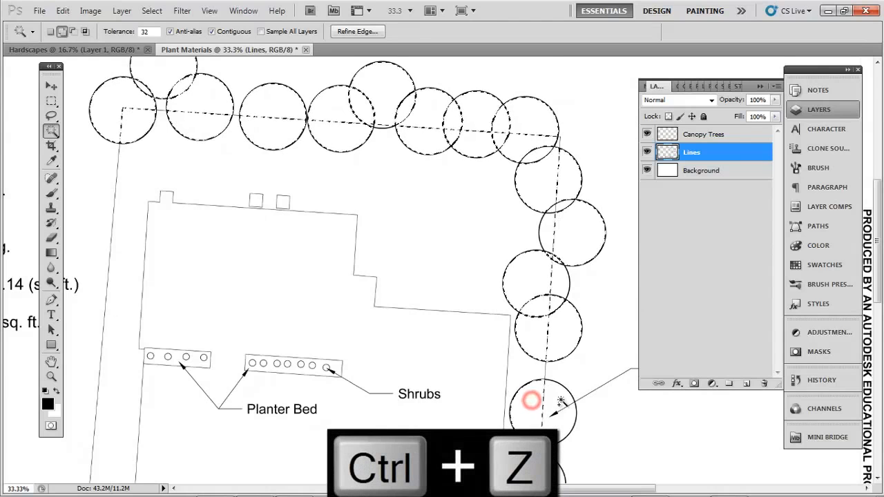
scroll(542, 370, down, 4)
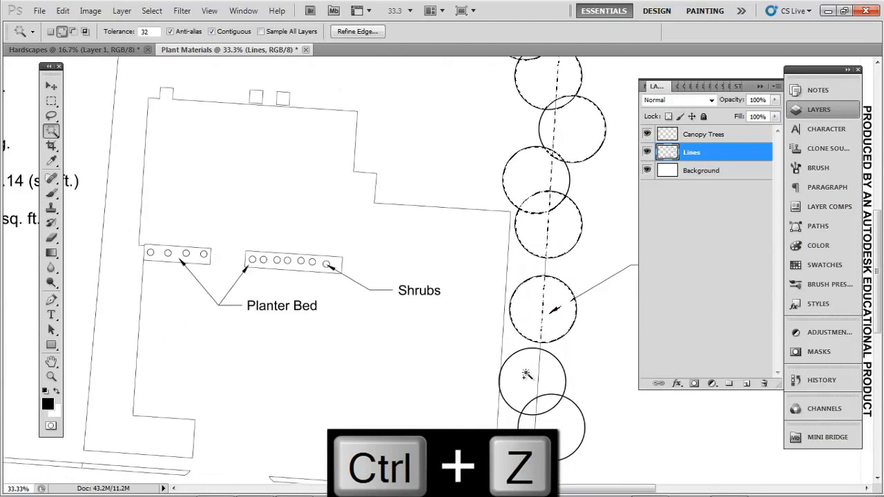
shift+click(558, 380)
shift+click(550, 402)
shift+click(530, 408)
shift+click(552, 419)
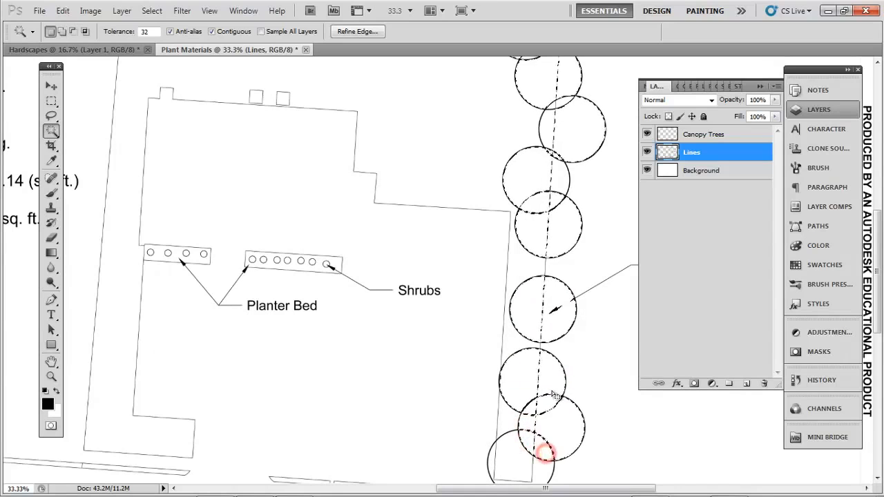
scroll(553, 395, down, 2)
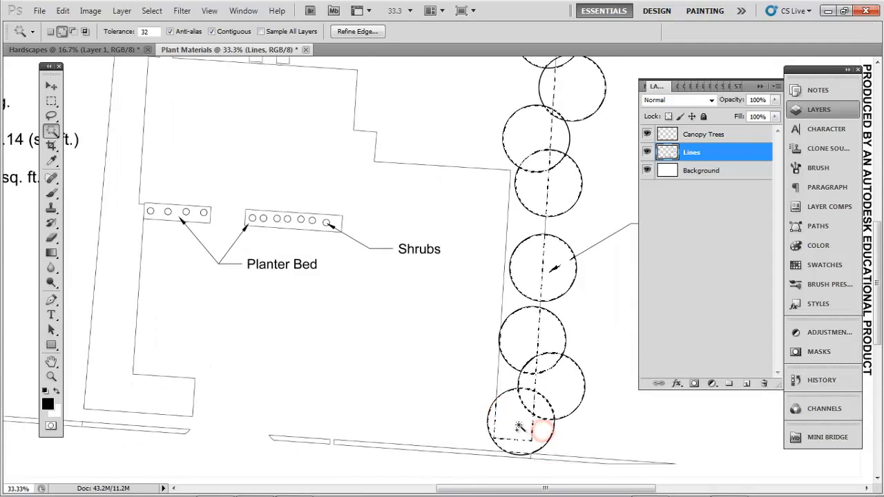
scroll(519, 311, up, 1)
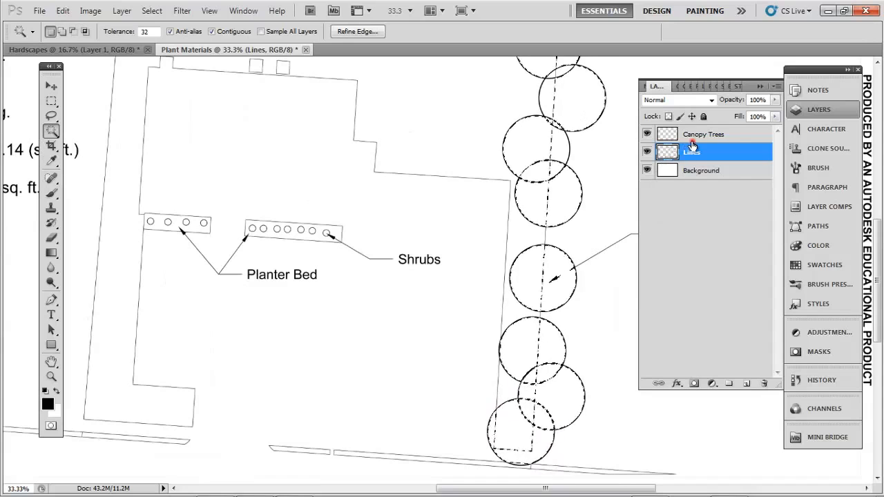
Step: Make the Canopy Trees layer active and set the foreground color to the green #19b176
click(691, 141)
click(46, 405)
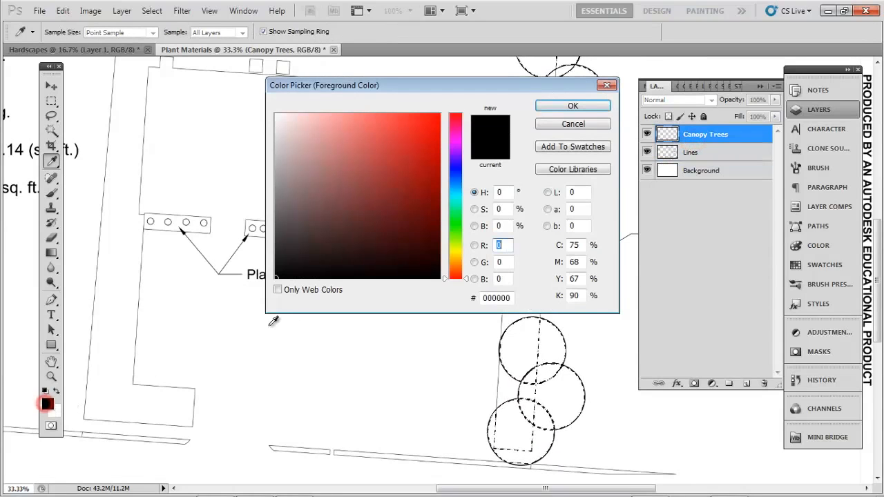
click(451, 215)
mouse_move(430, 187)
mouse_down()
mouse_move(418, 158)
mouse_move(446, 147)
mouse_move(448, 157)
mouse_up()
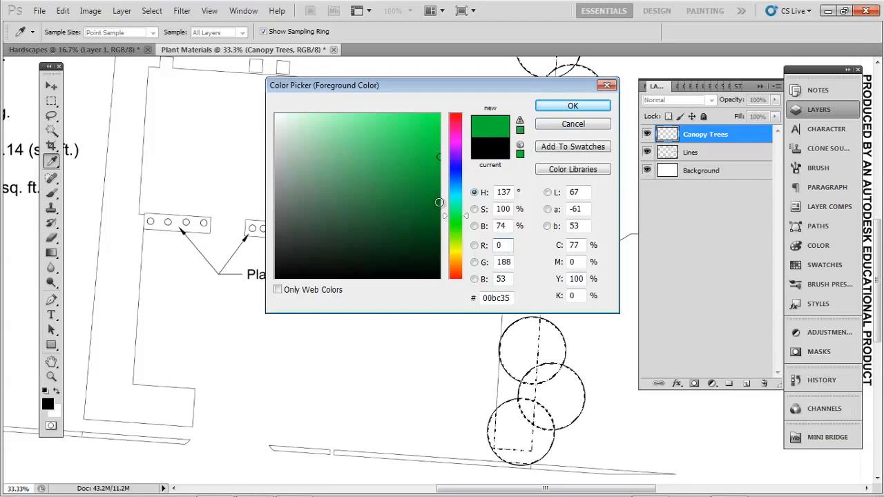
mouse_move(446, 220)
mouse_down()
mouse_move(447, 197)
mouse_move(447, 206)
mouse_up()
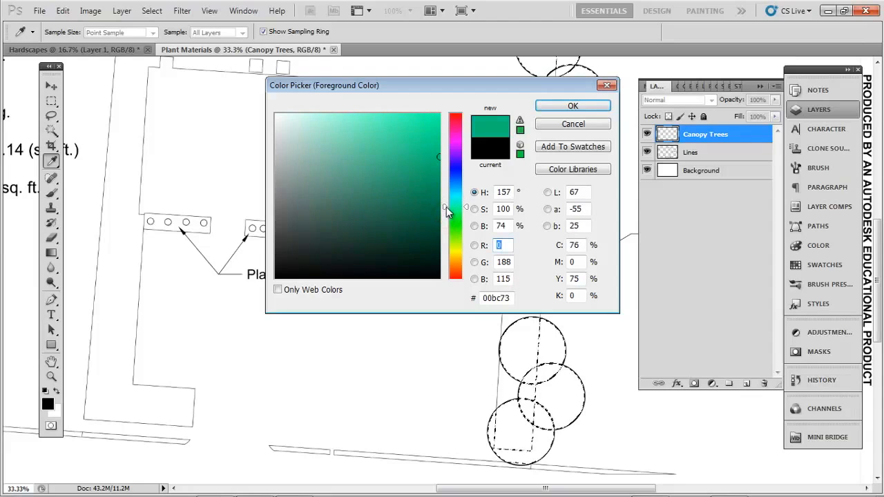
drag(434, 156, 416, 164)
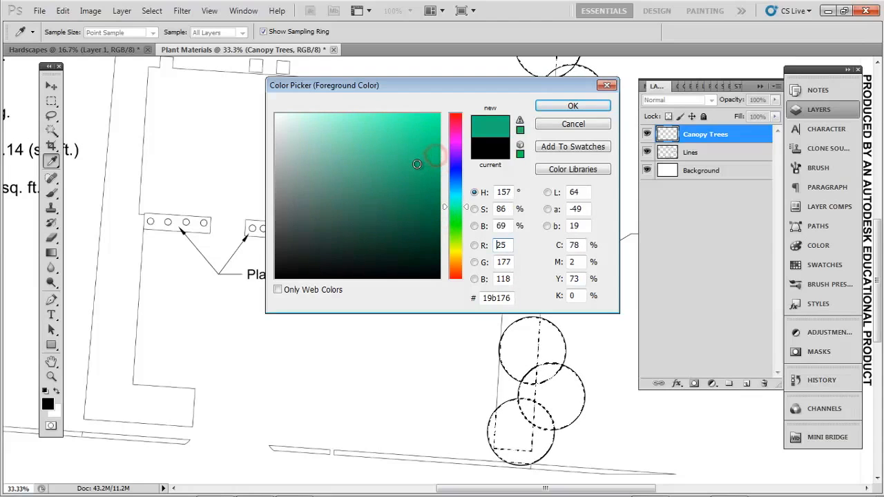
key(w)
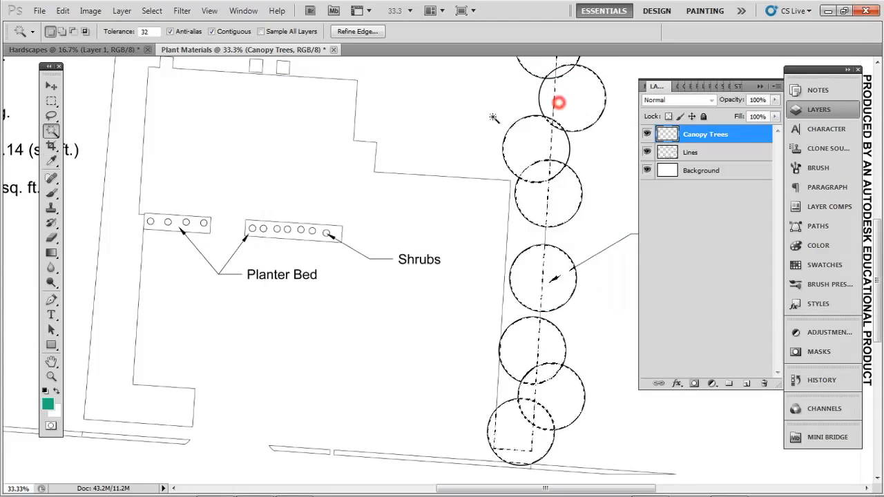
Step: Fill the selected tree circles on the Canopy Trees layer with the Foreground Color at 100% opacity
key(i)
key(shift+F5)
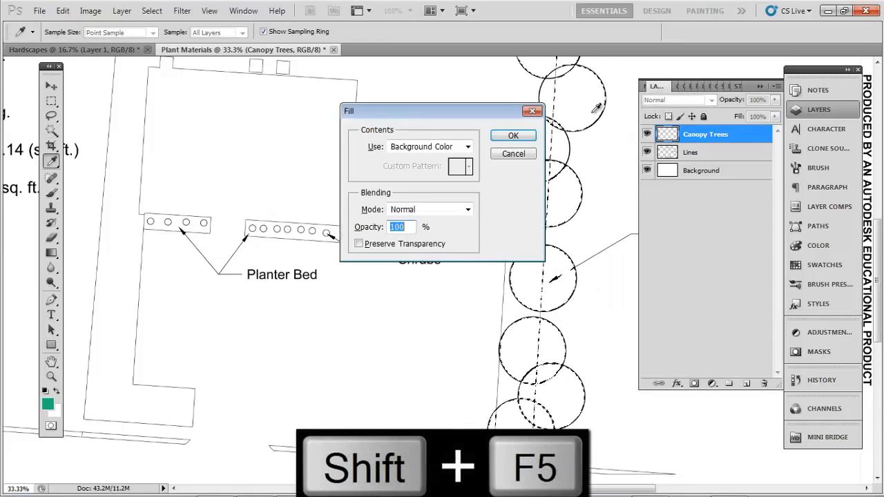
click(468, 147)
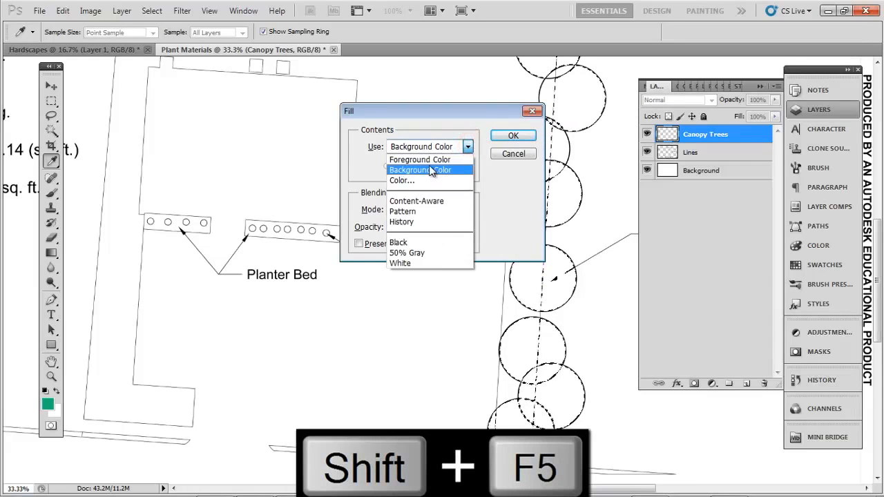
click(435, 160)
click(513, 135)
key(w)
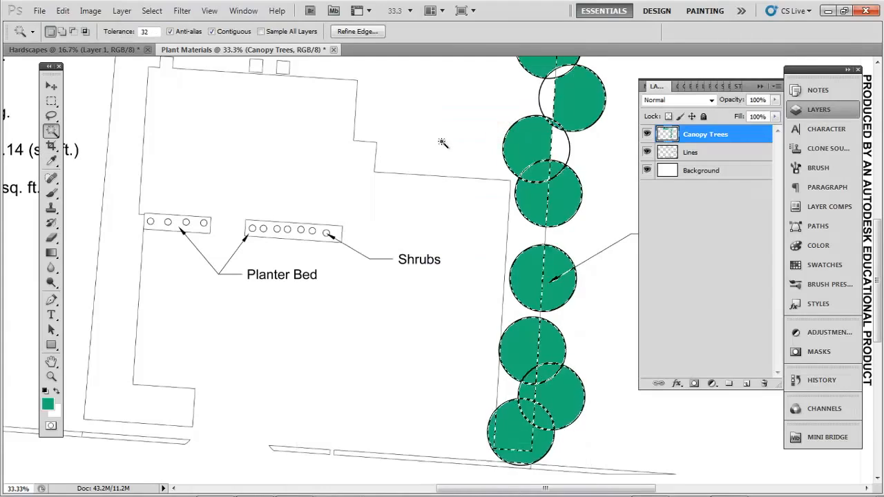
Step: Check the green fill across the canopy tree row and clear the selection
key(ctrl+minus)
drag(426, 172, 430, 251)
drag(315, 138, 345, 237)
key(ctrl+equal)
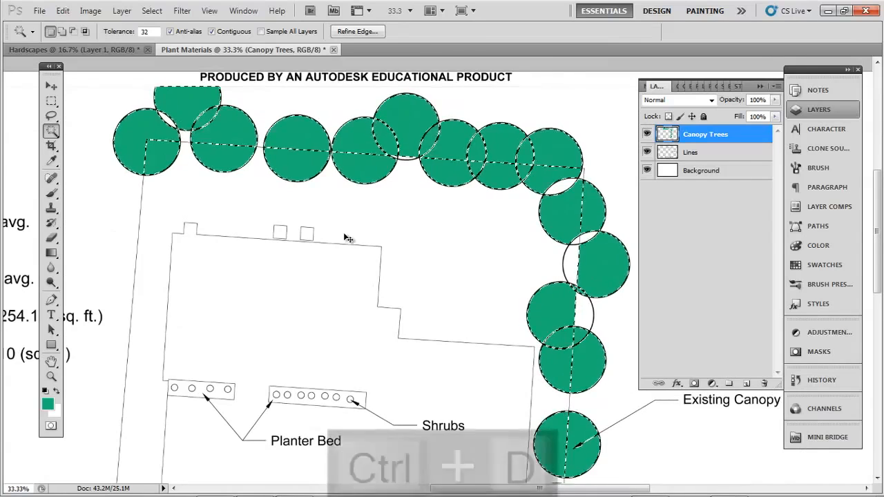
key(ctrl+d)
drag(423, 193, 446, 217)
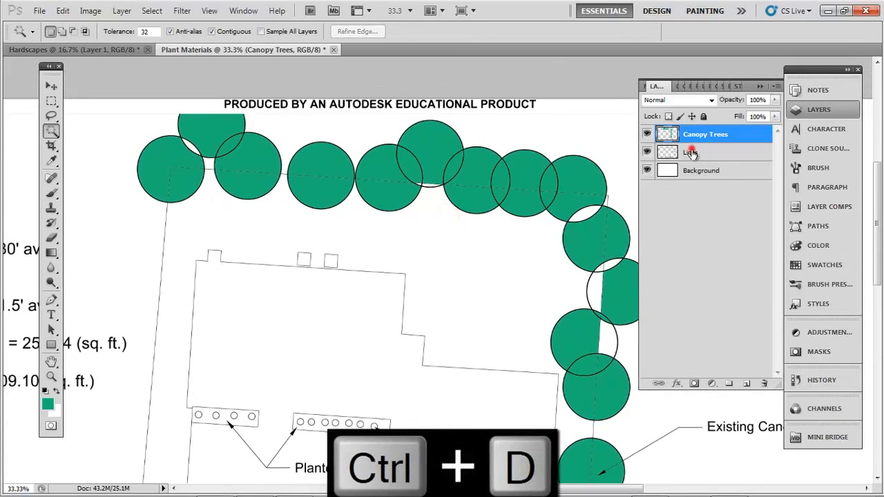
Step: On the Lines layer, start a Magic Wand selection of the unfilled white gaps between overlapping tree circles in the top row
click(691, 152)
click(189, 146)
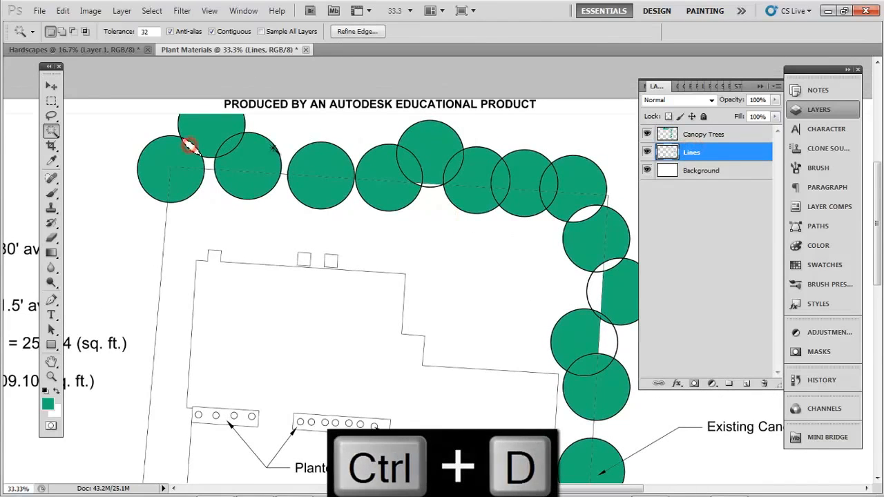
drag(466, 201, 444, 199)
shift+click(405, 182)
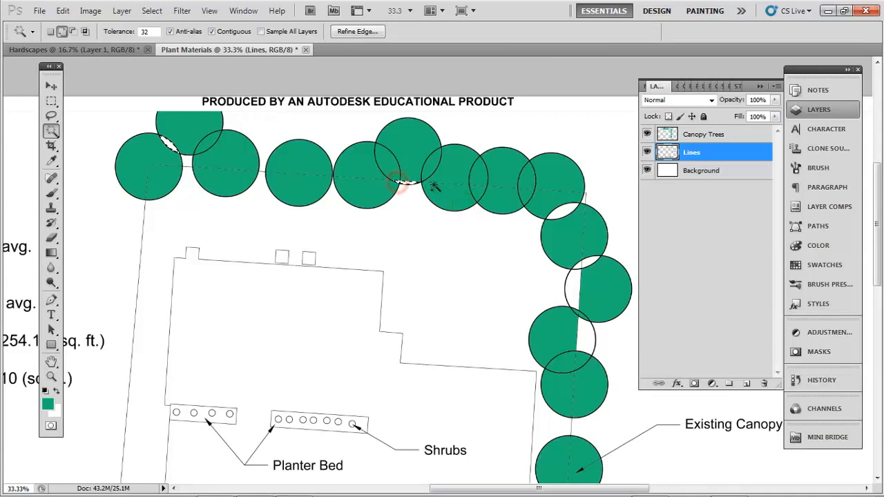
Step: Add the unfilled overlaps and partial circles of the canopy trees down the property's right edge to the selection
key(ctrl+equal)
key(ctrl+equal)
key(ctrl+equal)
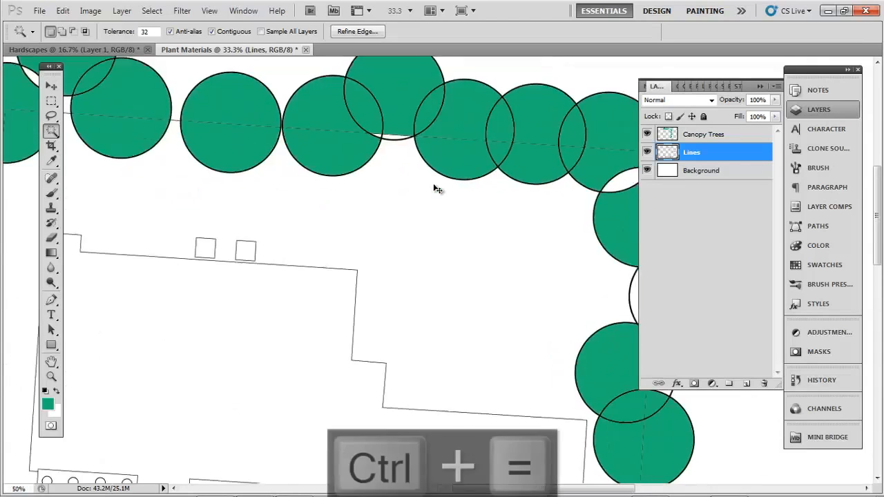
drag(433, 185, 311, 235)
drag(426, 241, 318, 241)
click(377, 135)
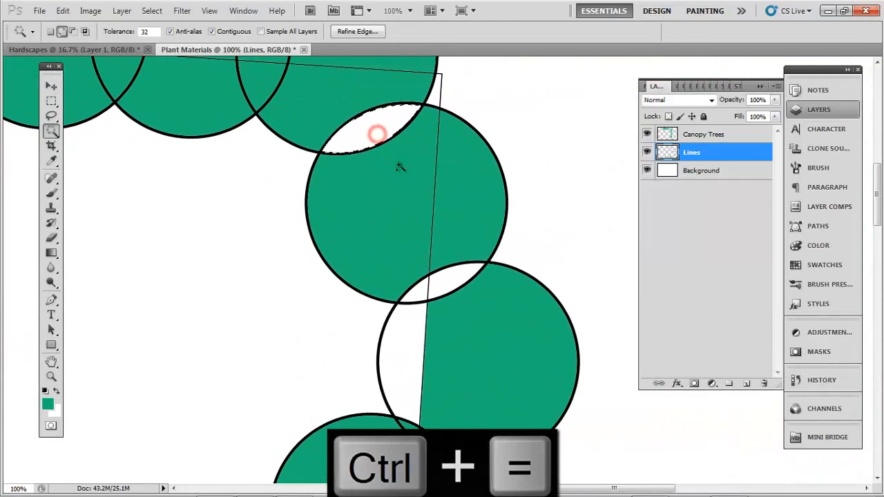
shift+click(449, 280)
shift+click(410, 357)
drag(405, 408, 407, 194)
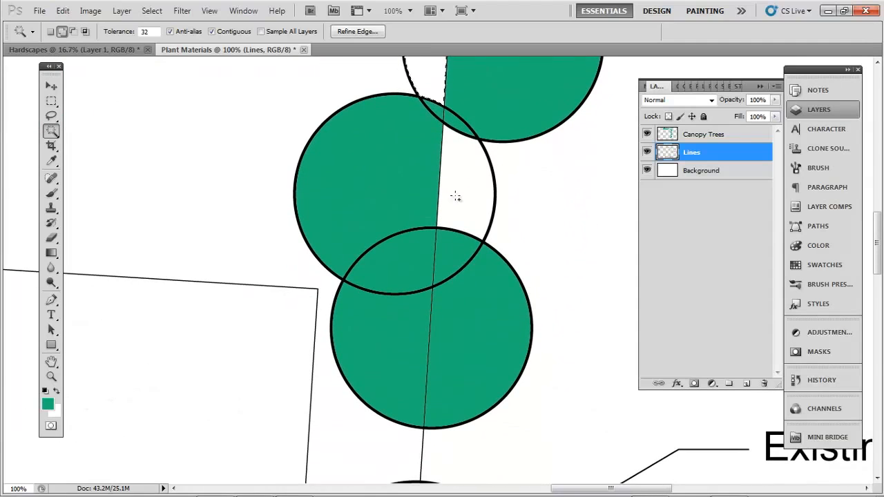
shift+click(458, 196)
Step: Add the unfilled sliver of the lowest canopy tree, where it meets the street line, to the selection
drag(407, 306, 411, 266)
key(ctrl+minus)
key(ctrl+minus)
key(ctrl+minus)
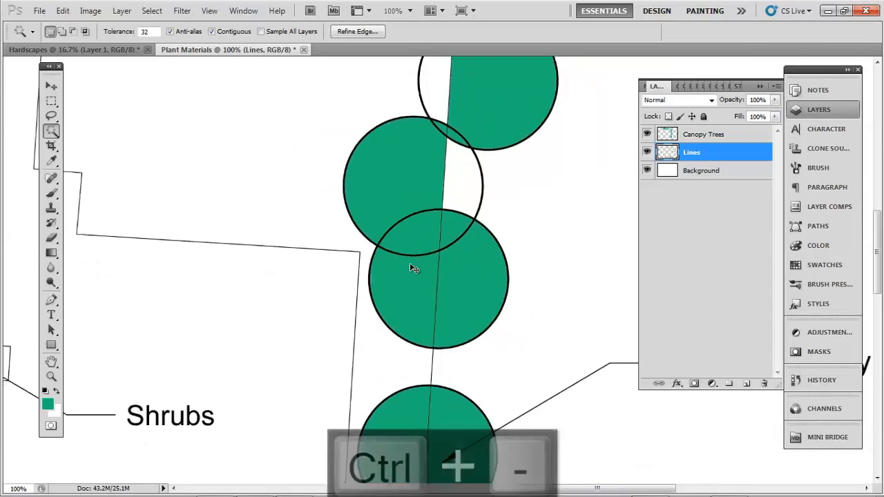
key(ctrl+minus)
key(ctrl+minus)
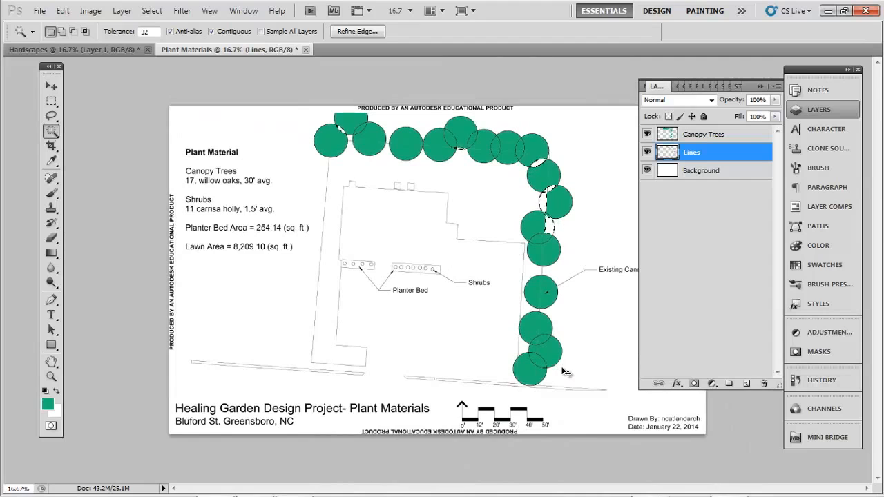
key(ctrl+equal)
key(ctrl+equal)
key(ctrl+equal)
key(space)
drag(543, 386, 466, 272)
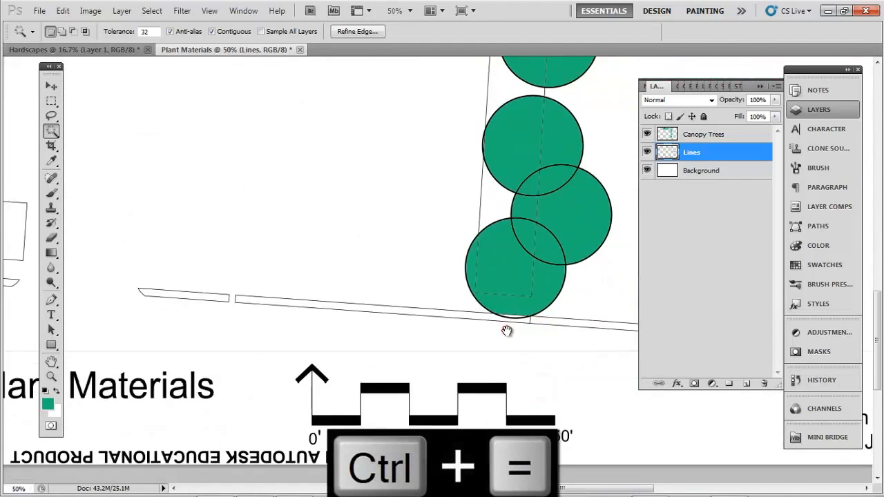
key(ctrl+equal)
key(ctrl+equal)
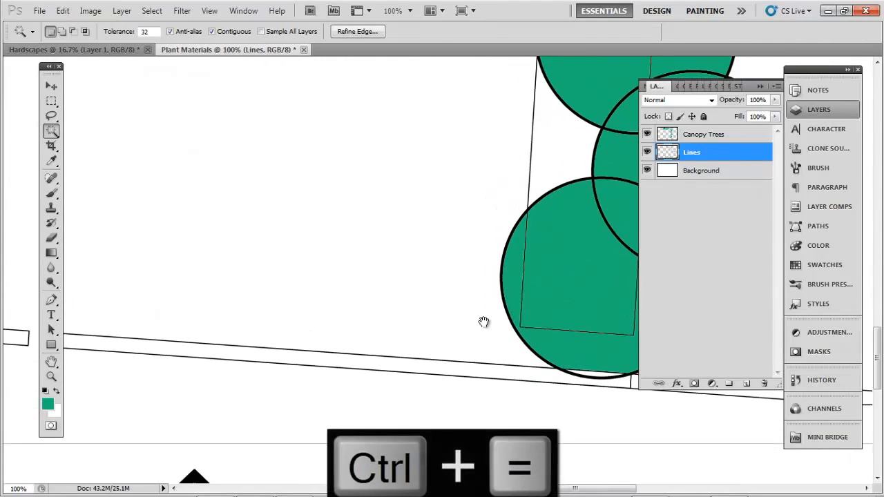
key(space)
drag(488, 317, 418, 275)
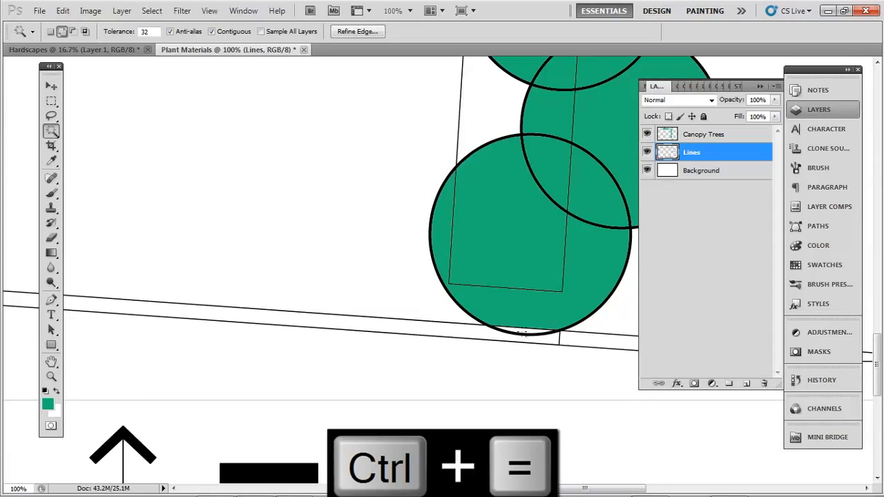
Step: Fill the selected gaps with the green foreground color on the Canopy Trees layer and clear the selection
click(689, 137)
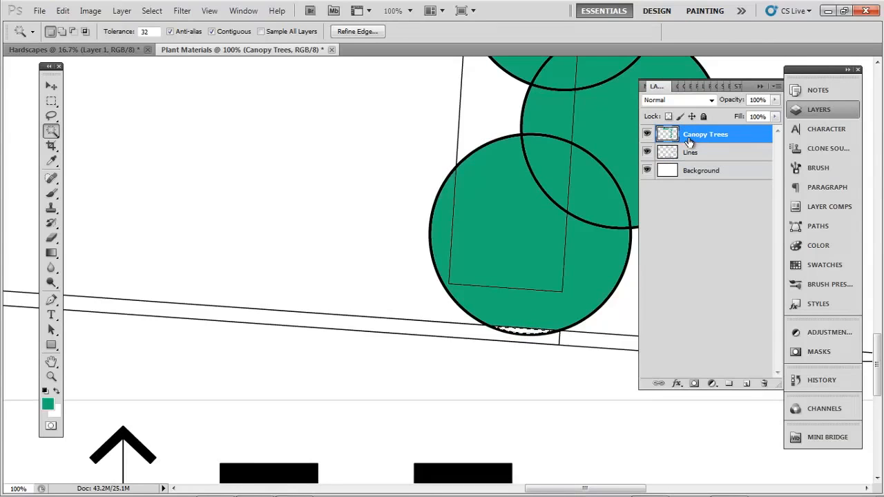
key(shift+F5)
key(Return)
key(ctrl+d)
key(ctrl+minus)
key(ctrl+minus)
key(ctrl+minus)
key(ctrl+minus)
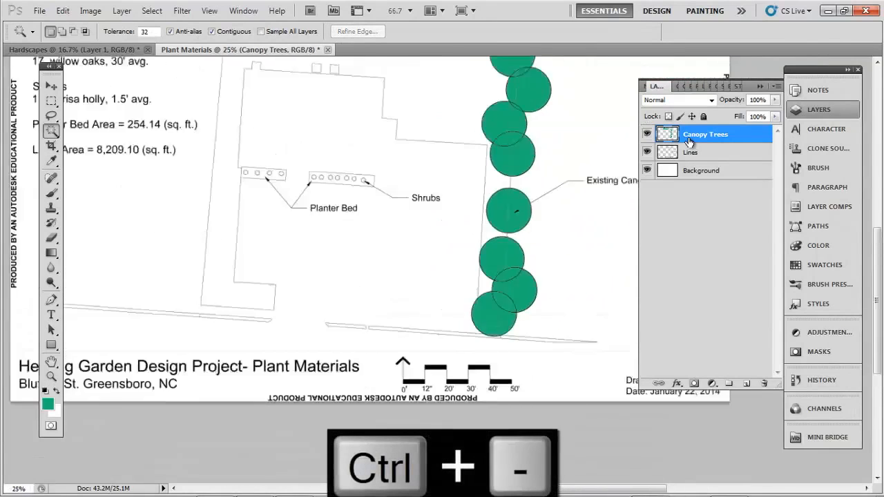
key(ctrl+minus)
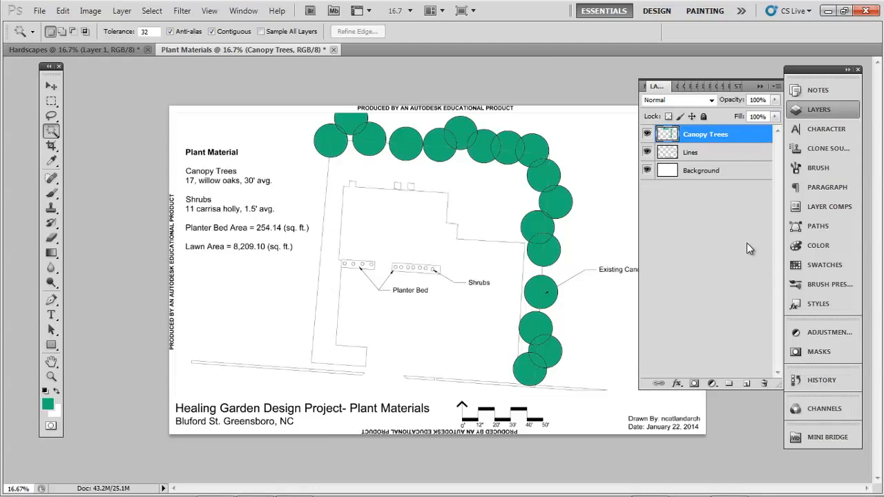
Step: Create a layer named Lawn Area and select the lawn region around the building from the Lines layer
click(746, 384)
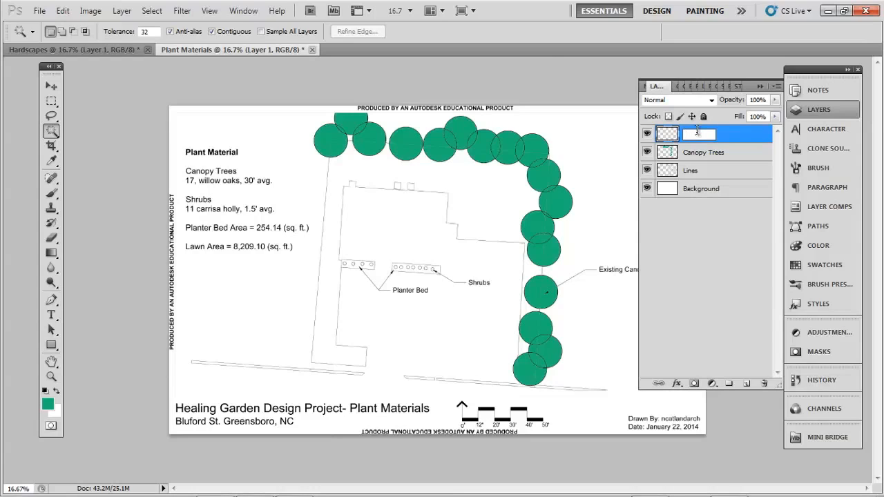
key(Return)
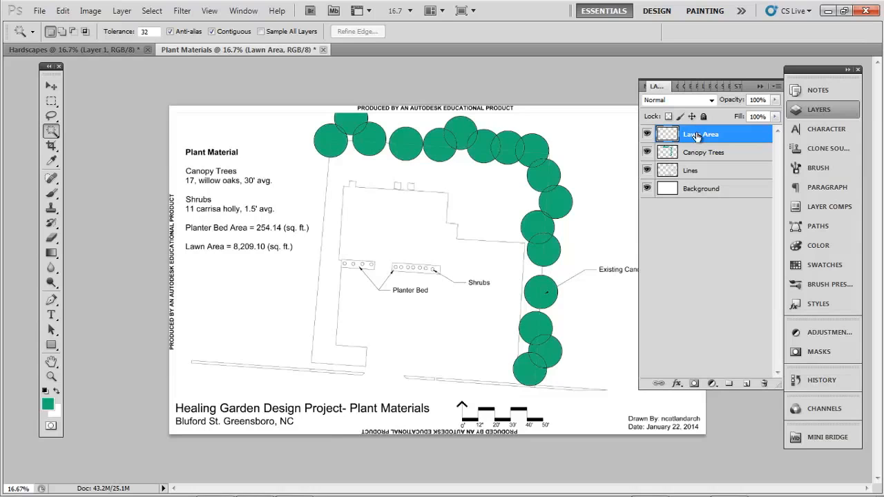
click(693, 171)
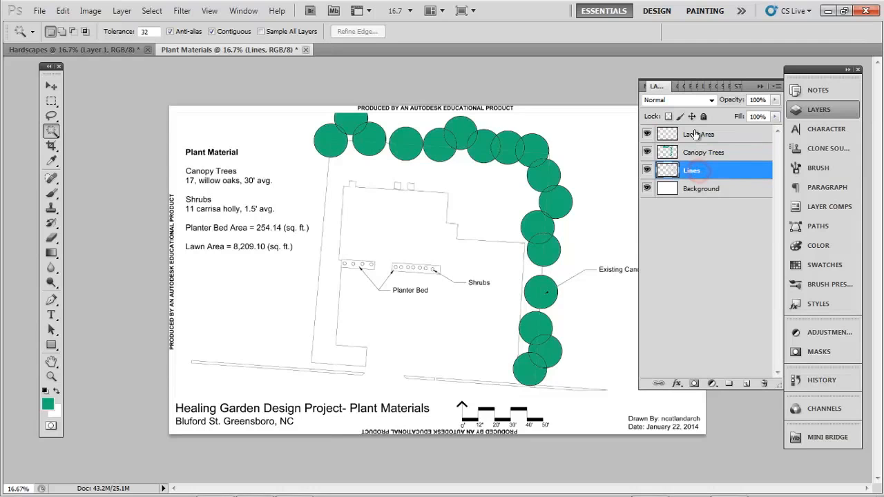
click(356, 180)
key(ctrl+d)
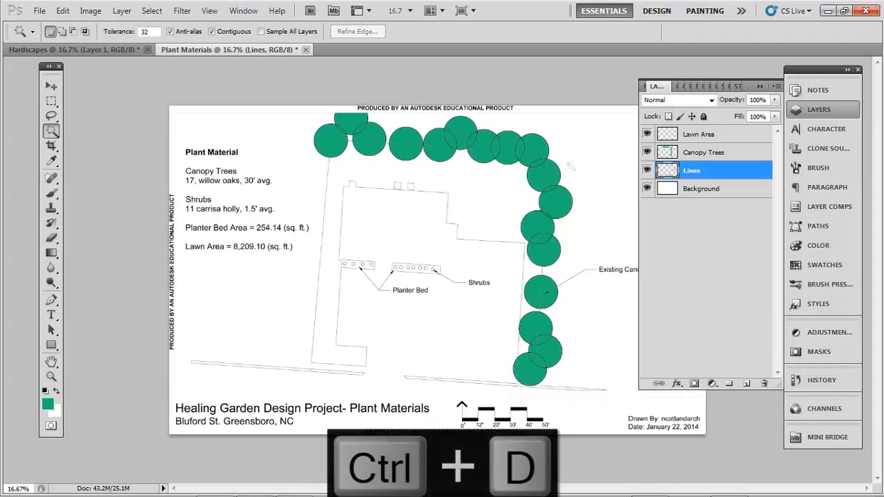
click(377, 176)
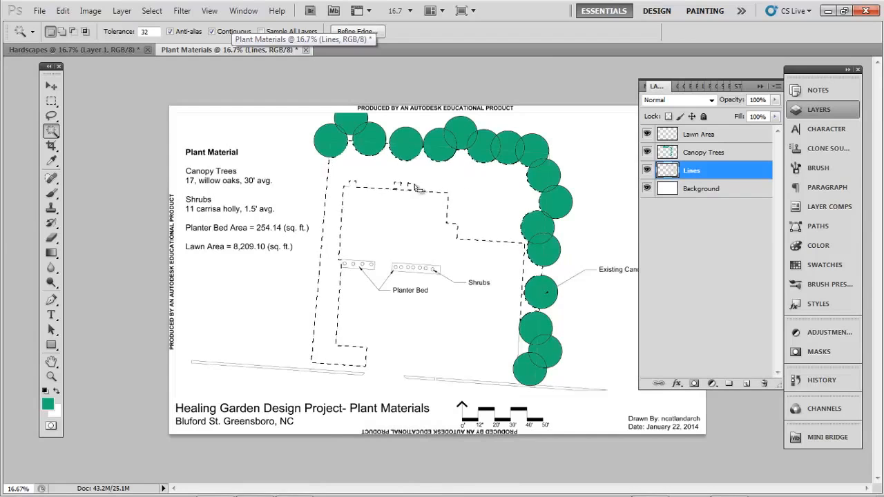
Step: Make the Lawn Area layer active and set the foreground color to the light green #92f9b9
click(701, 134)
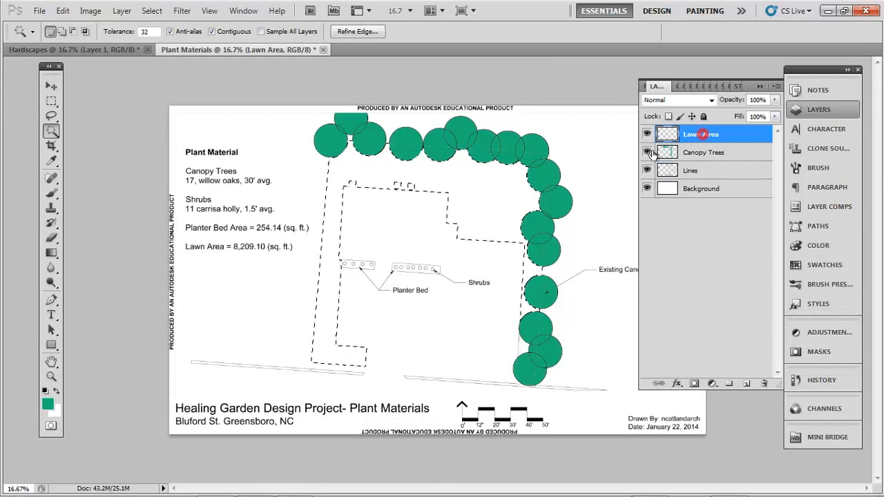
click(48, 404)
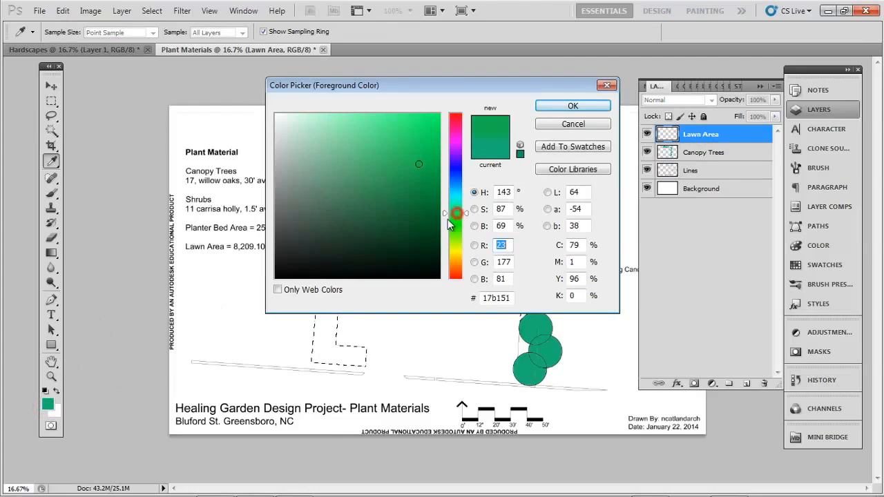
drag(422, 168, 349, 118)
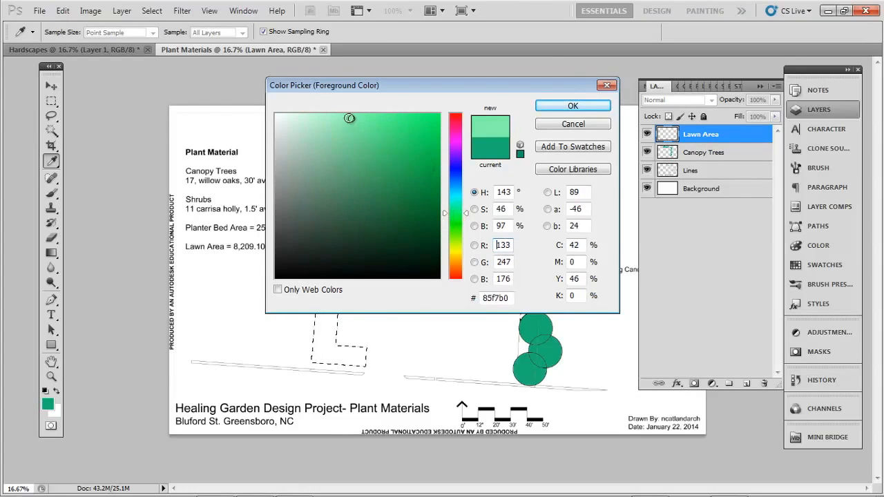
click(571, 105)
key(w)
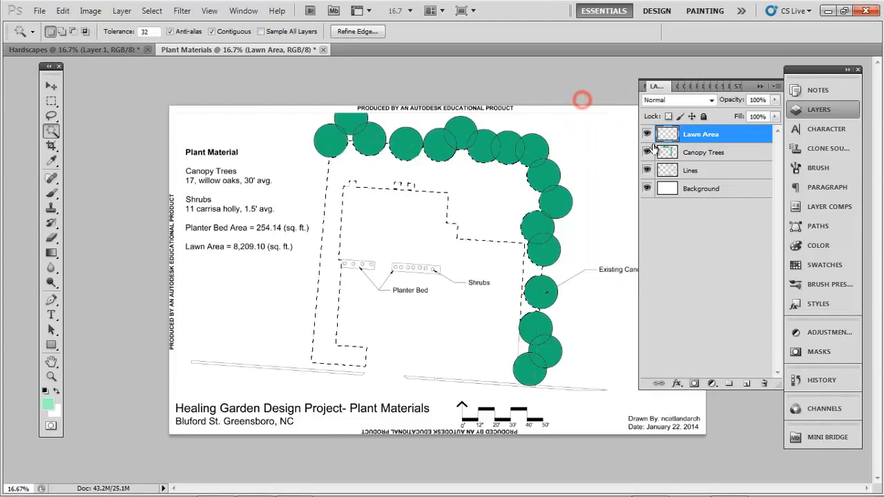
Step: Fill the selected lawn region on the Lawn Area layer with the foreground color and clear the selection
key(shift+F5)
key(Return)
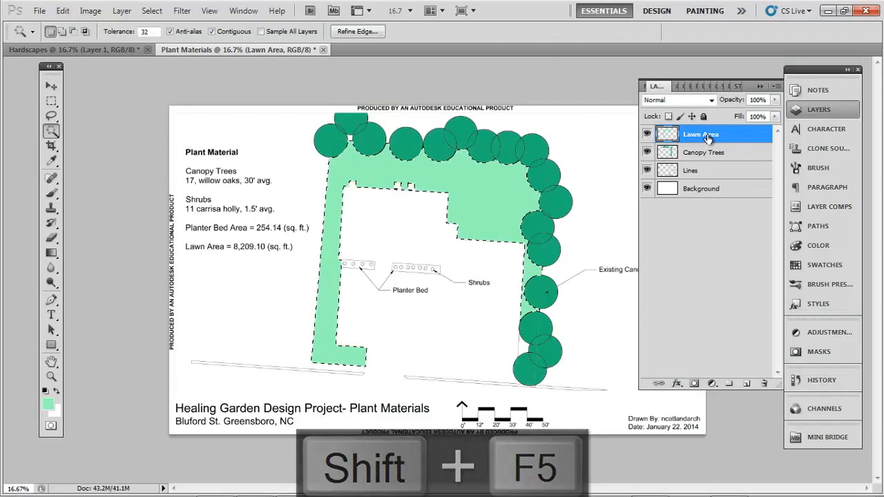
key(ctrl+d)
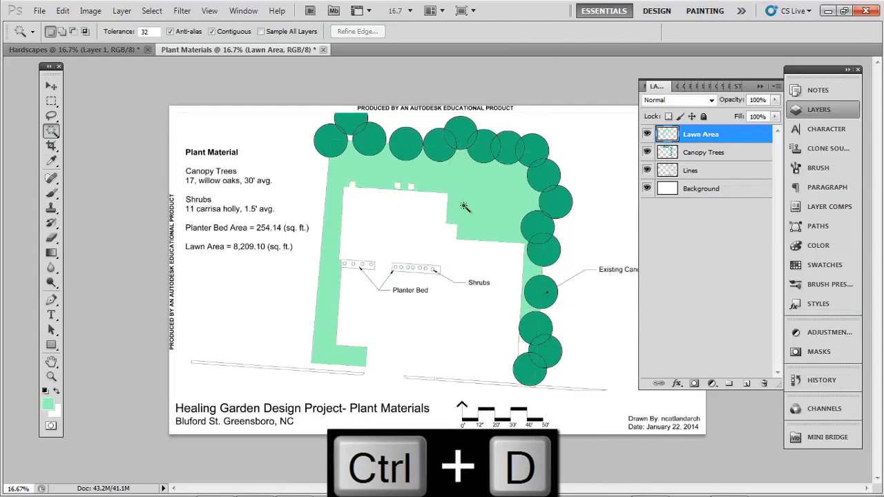
Step: On the Lines layer, select the narrow grass strips along the street below the lawn and the lowest trees
key(ctrl+equal)
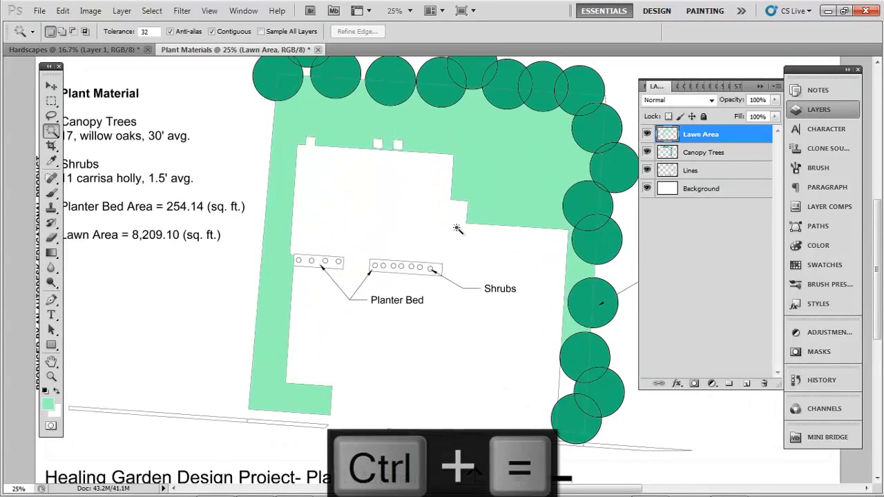
drag(395, 271, 399, 261)
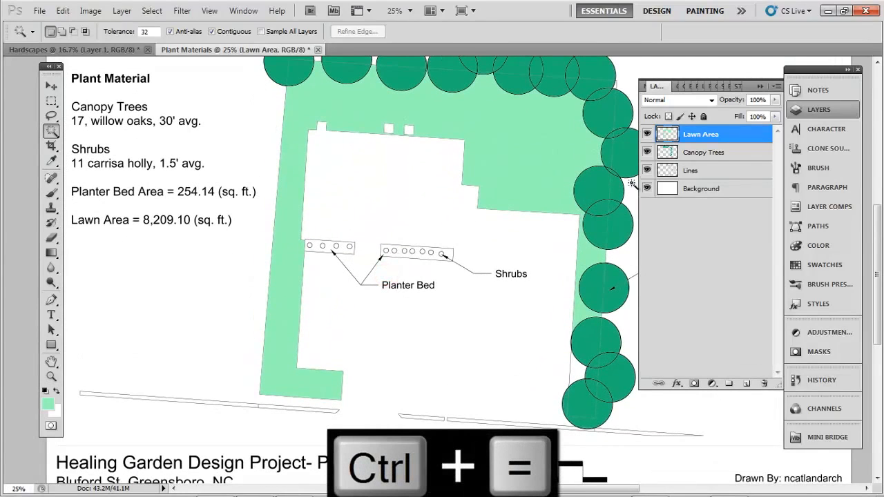
click(701, 170)
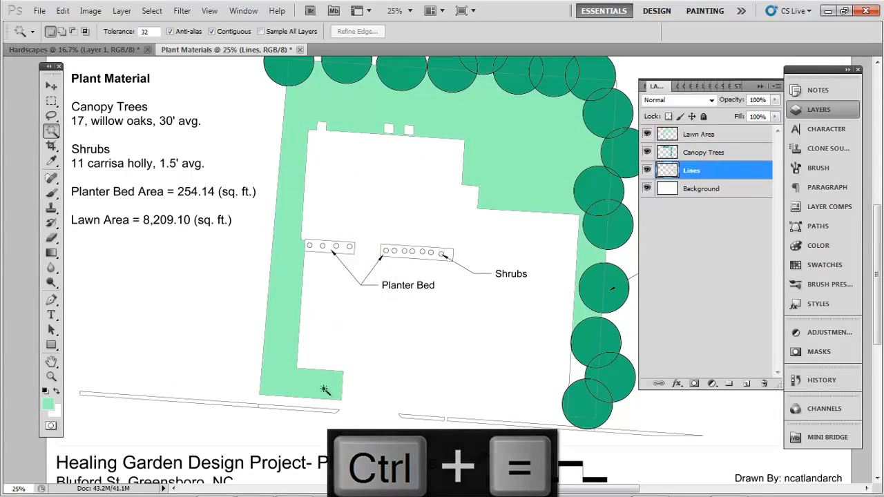
click(299, 409)
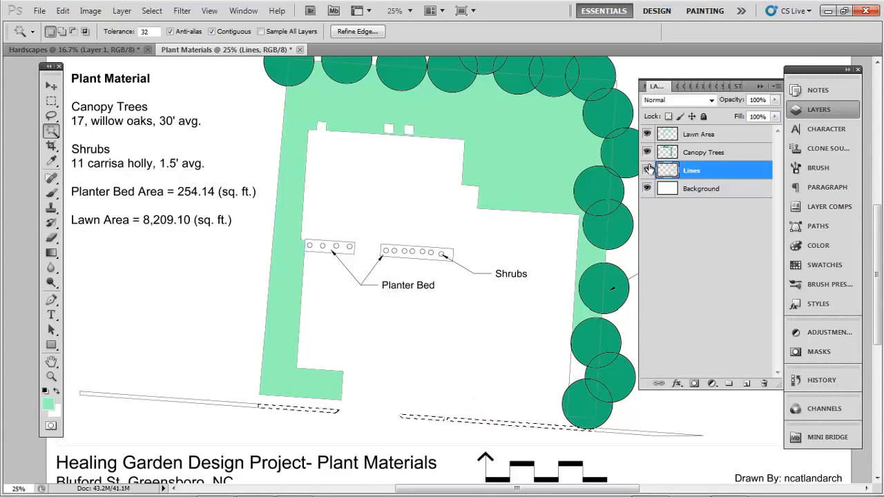
Step: Fill the selected street strips with the light green foreground color on the Lawn Area layer and clear the selection
click(692, 137)
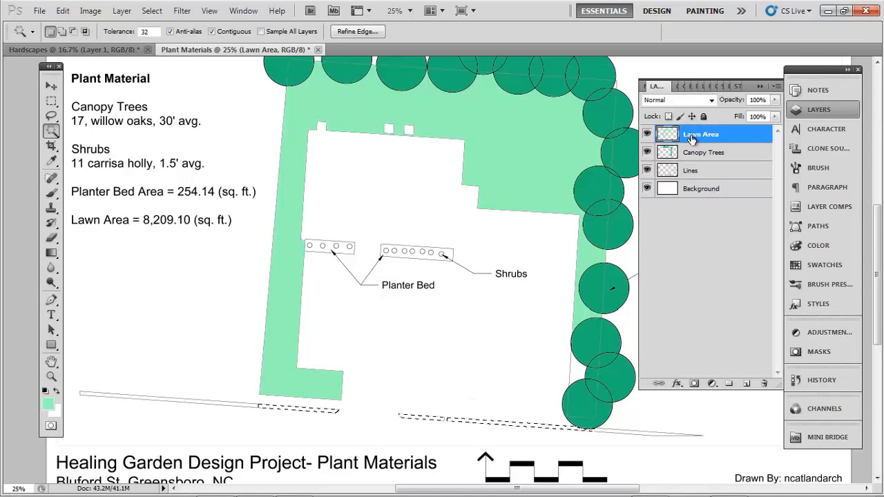
key(shift+F5)
key(Return)
key(ctrl+d)
mouse_move(375, 143)
mouse_down()
mouse_move(333, 228)
mouse_move(325, 170)
mouse_up()
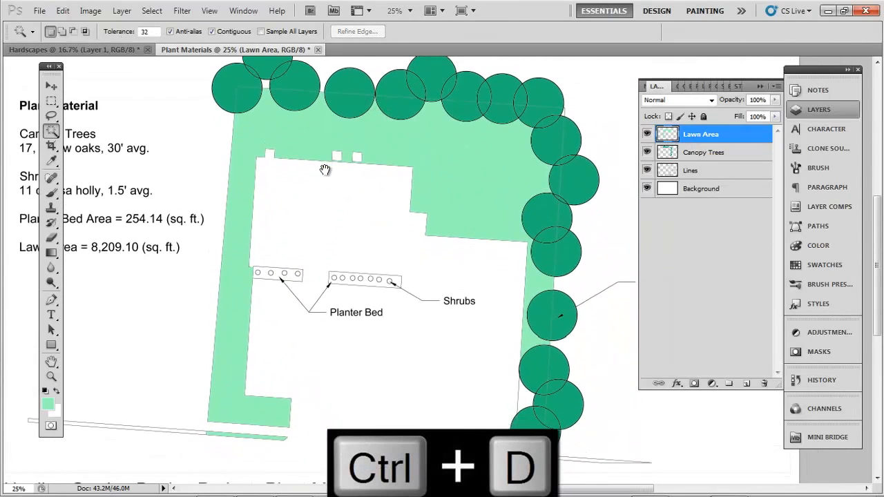
drag(322, 246, 346, 233)
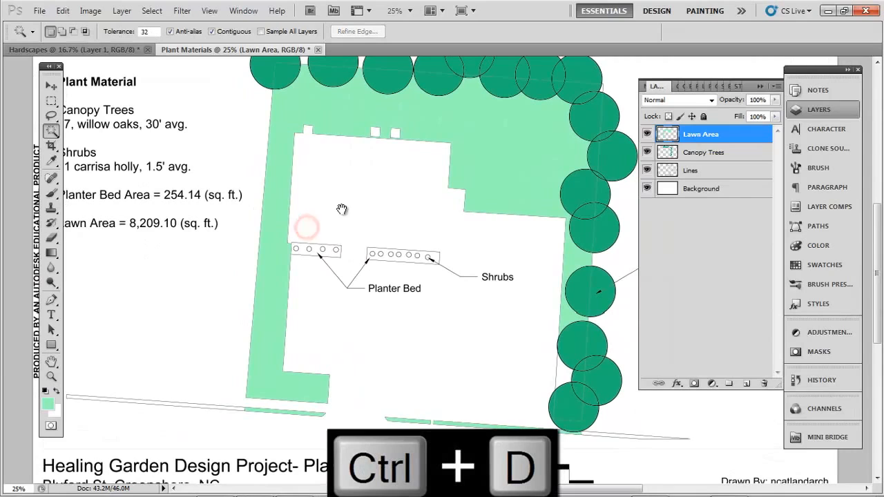
Step: Add a layer named Planter Bed above Lawn Area and set the foreground color to tan #ccbd7f
click(746, 384)
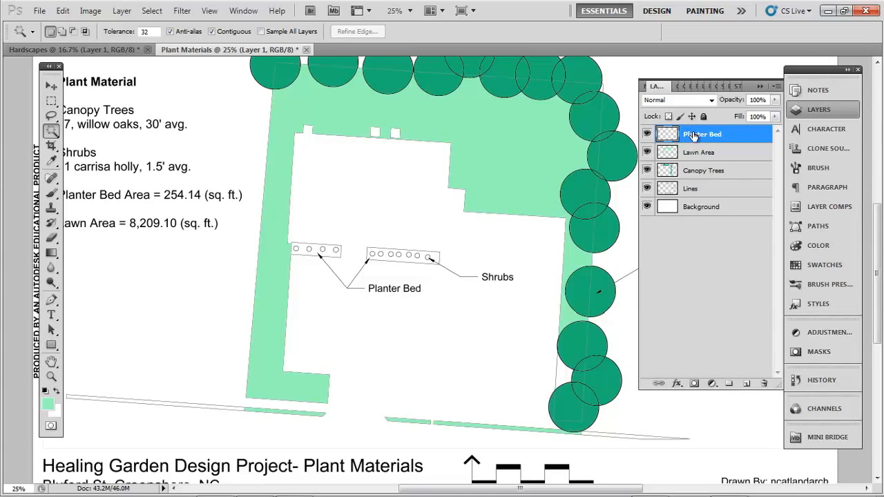
key(Return)
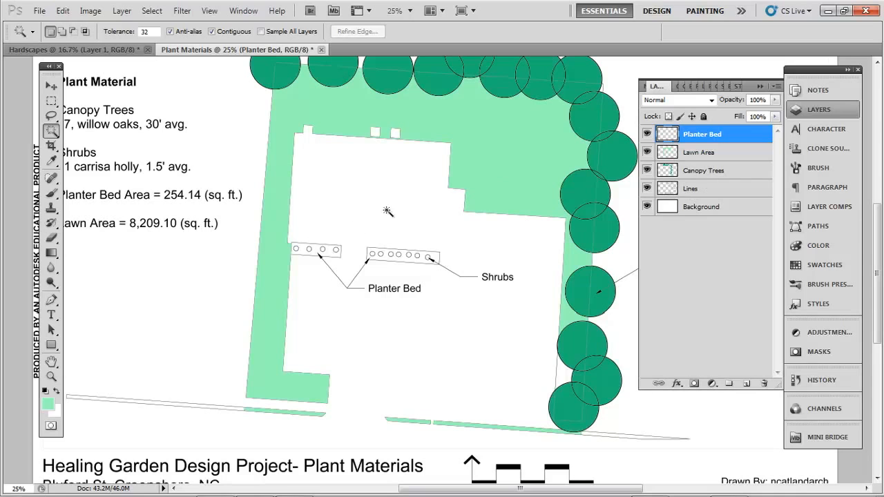
click(47, 404)
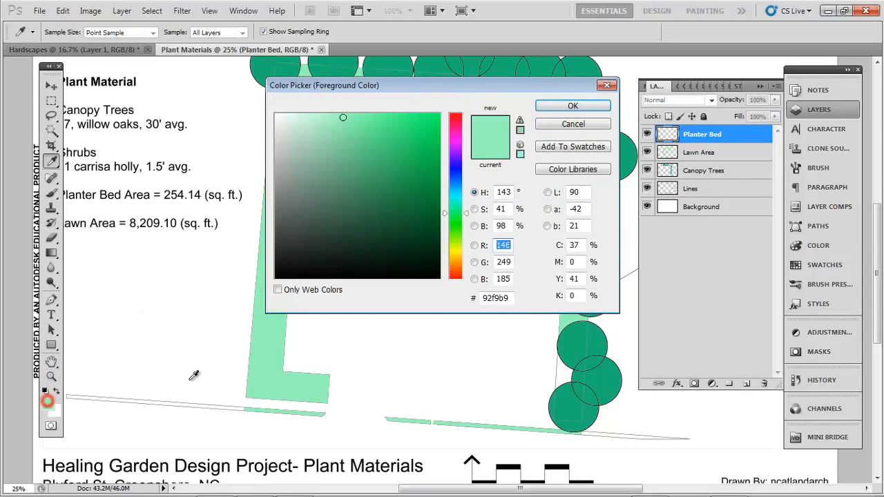
click(455, 257)
drag(402, 152, 333, 143)
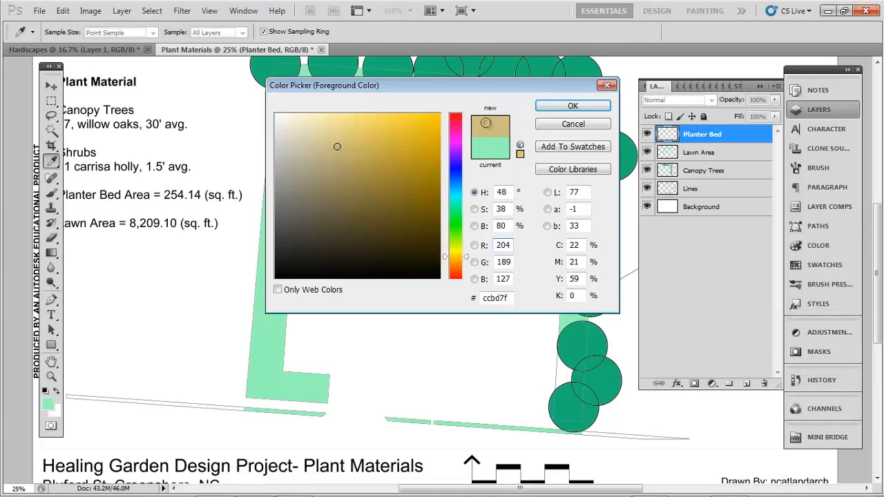
click(574, 106)
Step: On the Lines layer, select the interiors of both planter beds around the shrub circles with the Magic Wand
key(w)
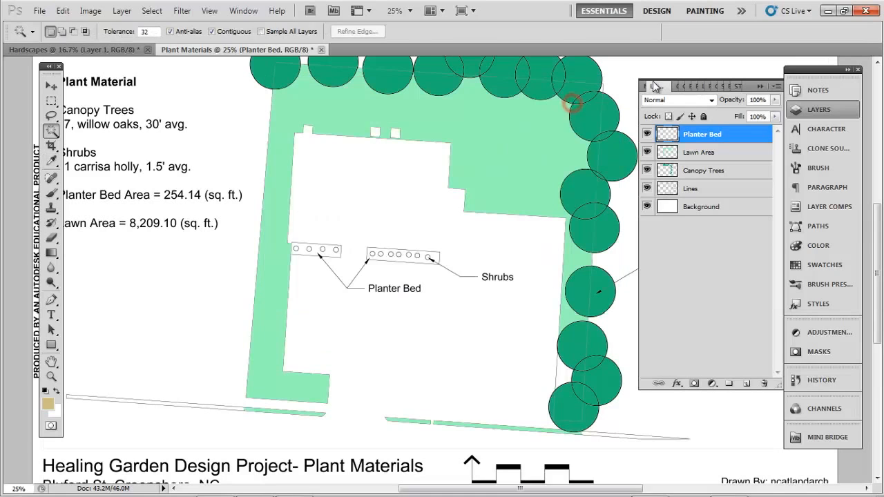
click(692, 190)
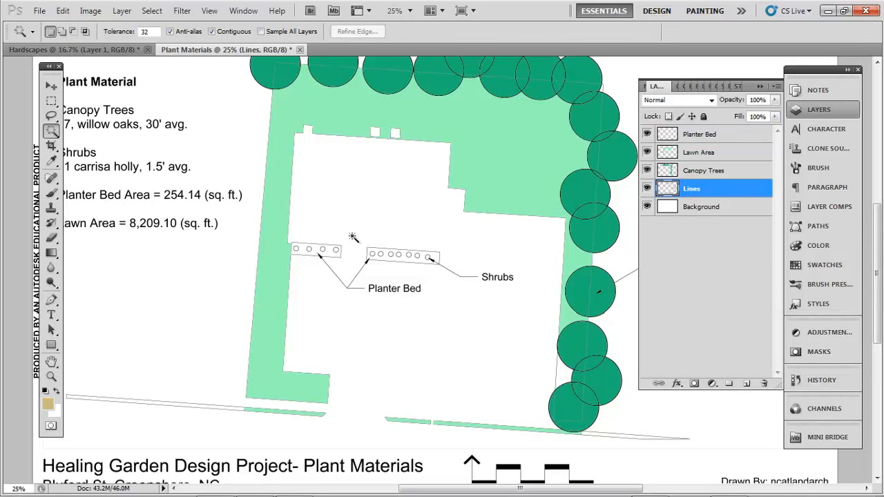
click(315, 249)
shift+click(406, 259)
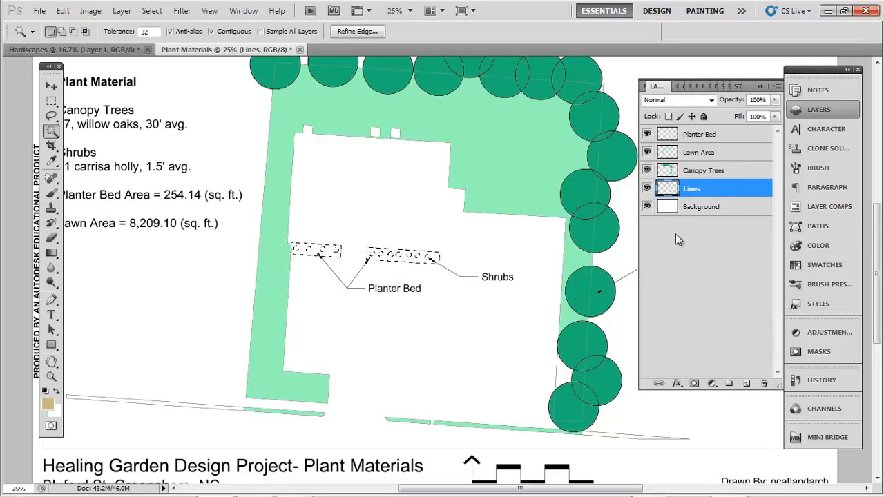
Step: Fill the selected planter beds with the tan foreground color on the Planter Bed layer and clear the selection
click(711, 135)
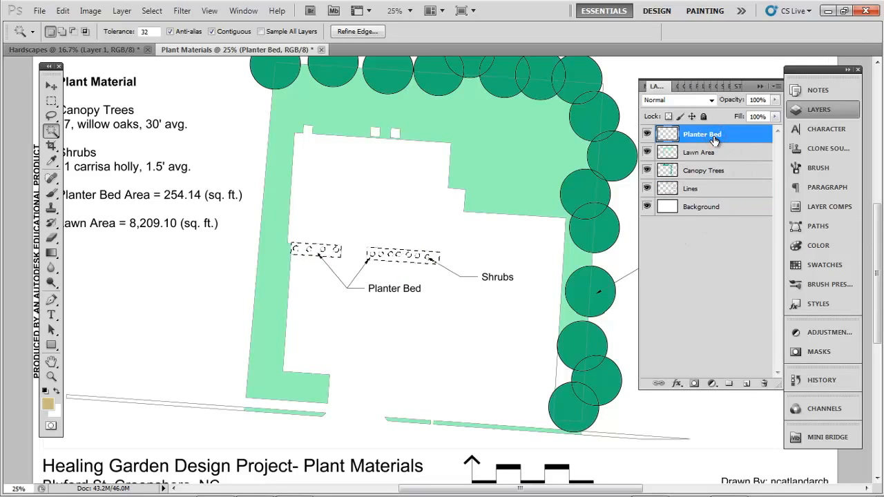
key(shift+F5)
key(Return)
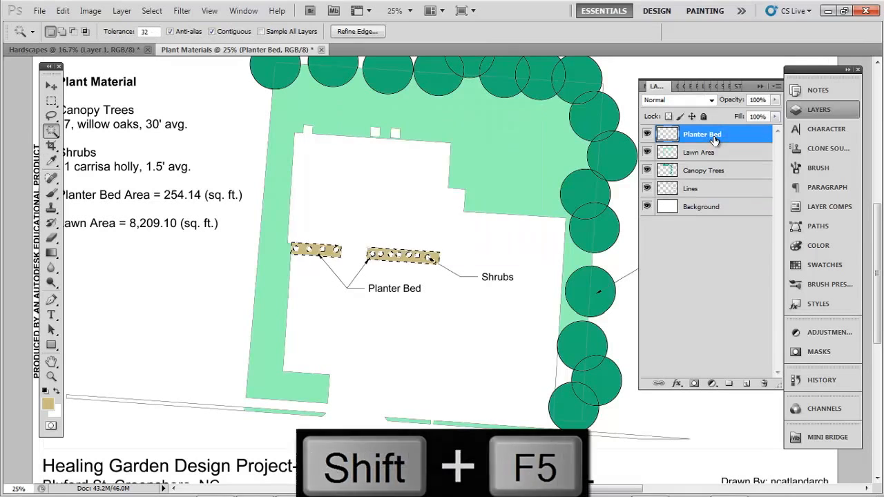
key(ctrl+d)
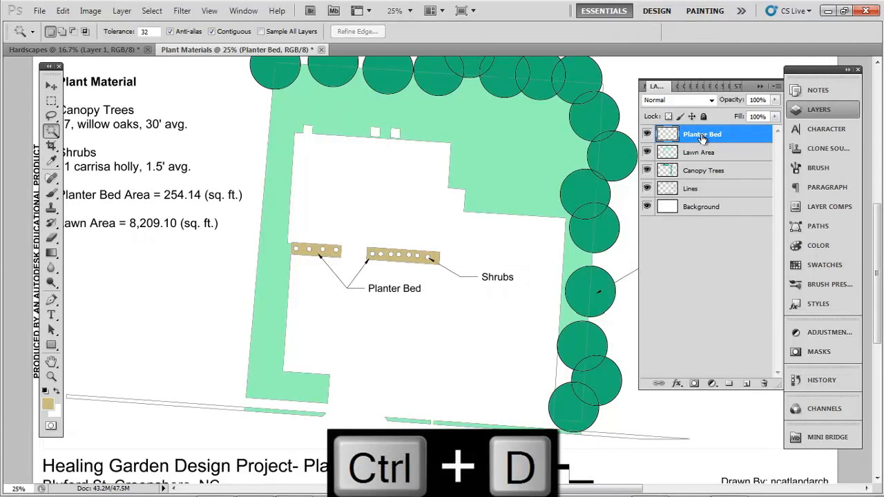
Step: Load the Planter Bed layer's filled areas as a selection and invert it
ctrl+click(663, 141)
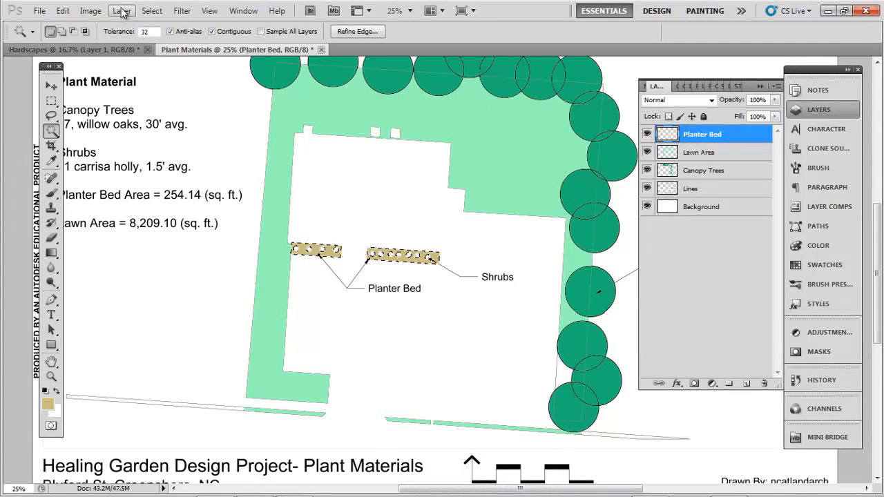
click(57, 11)
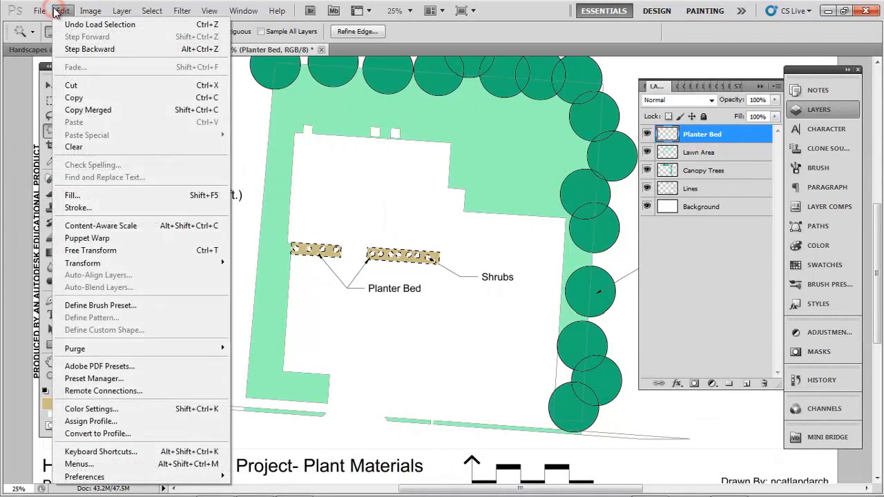
click(57, 11)
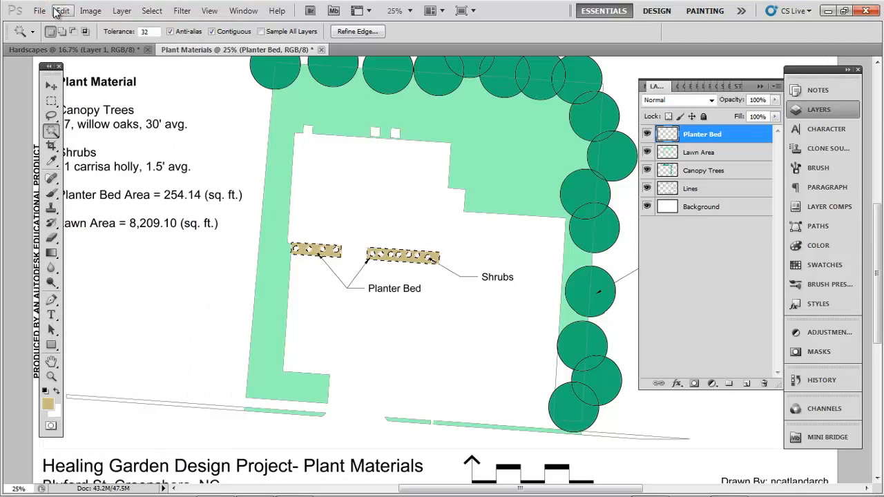
key(ctrl+shift+i)
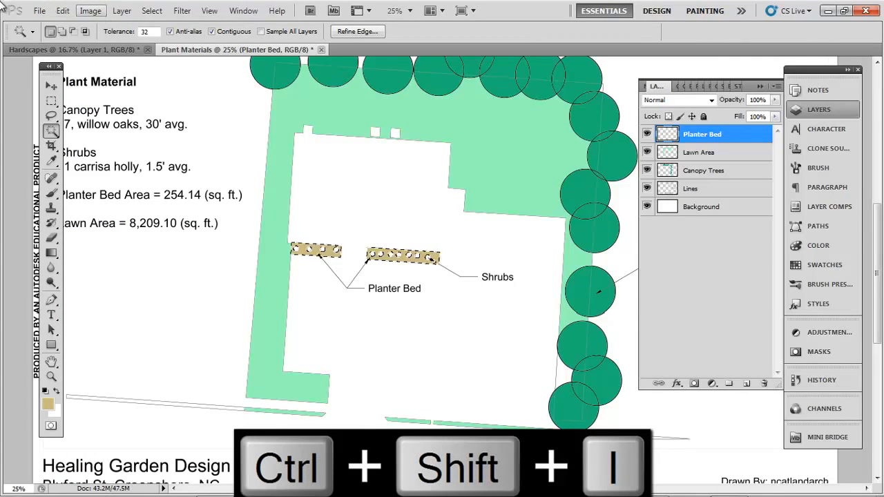
click(71, 11)
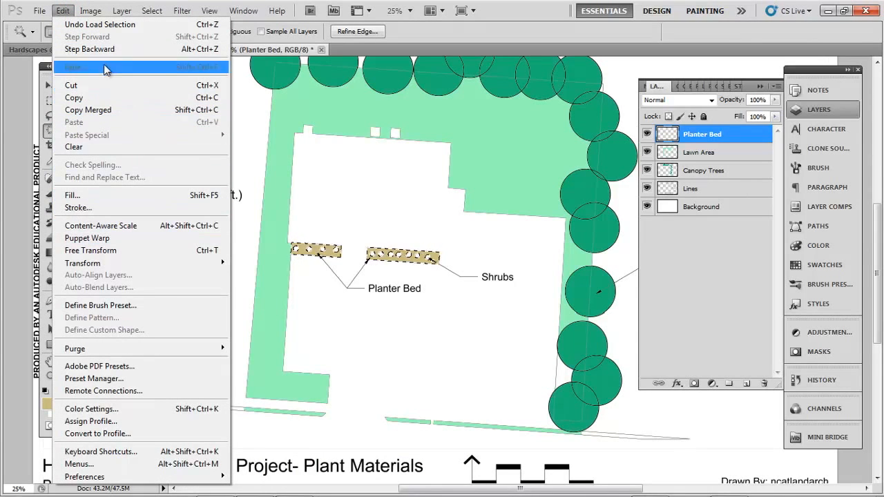
mouse_move(91, 14)
mouse_move(152, 12)
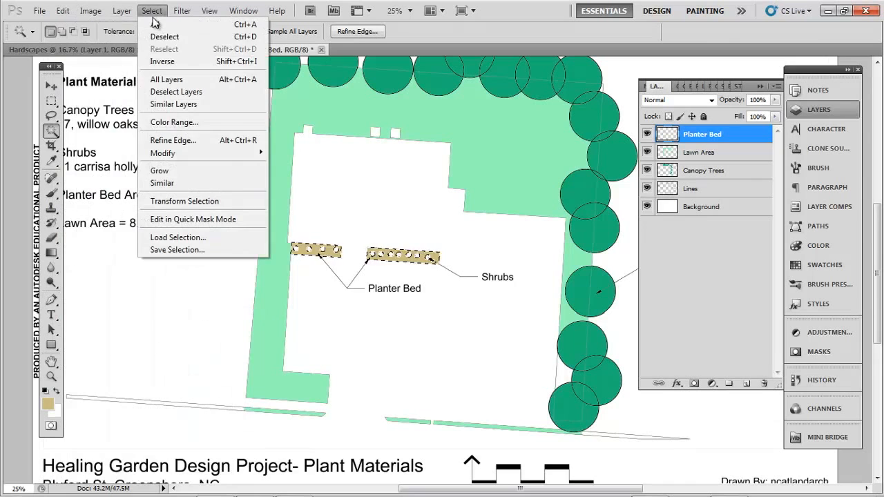
click(162, 62)
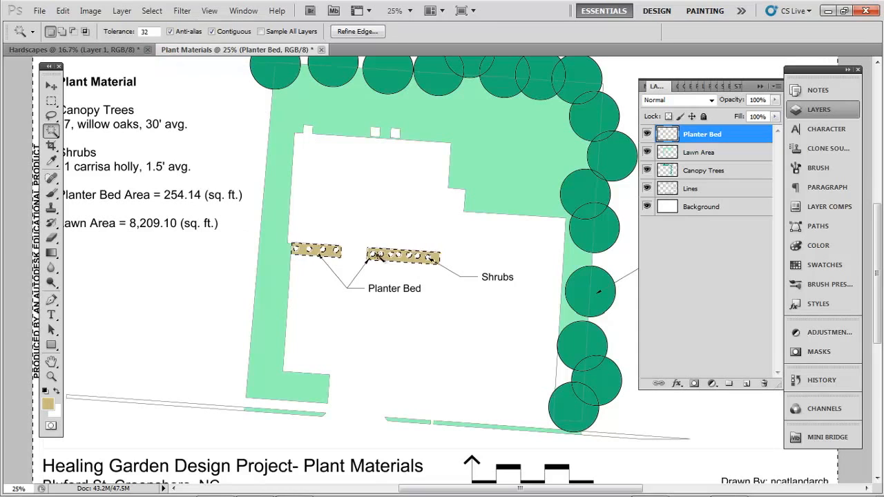
Step: Add a new layer above Planter Bed and name it Shrubs
click(746, 383)
double_click(705, 132)
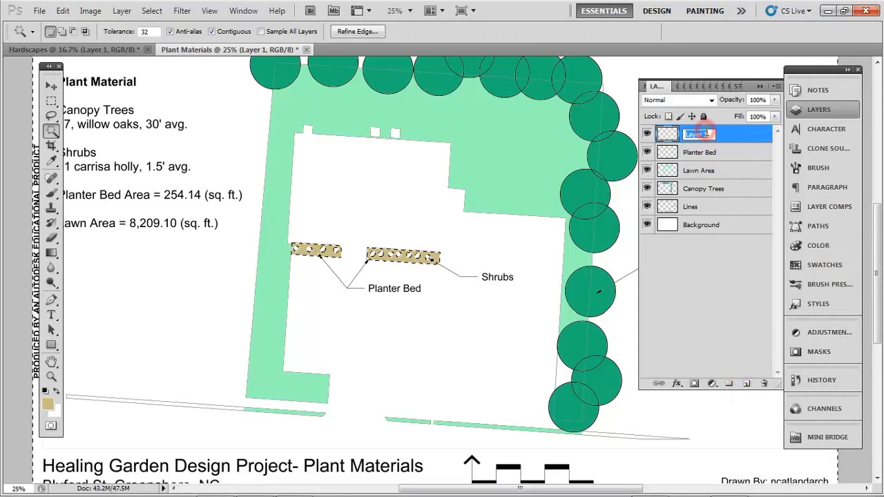
text(Shrubs)
key(Return)
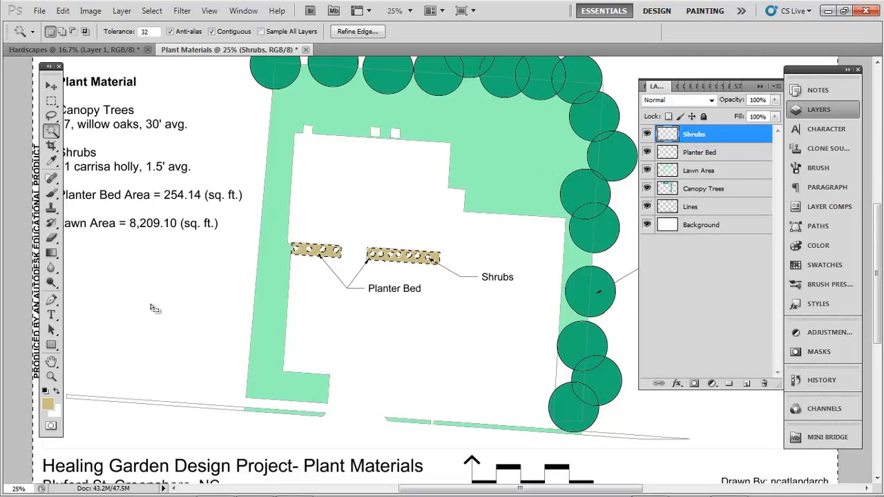
click(47, 403)
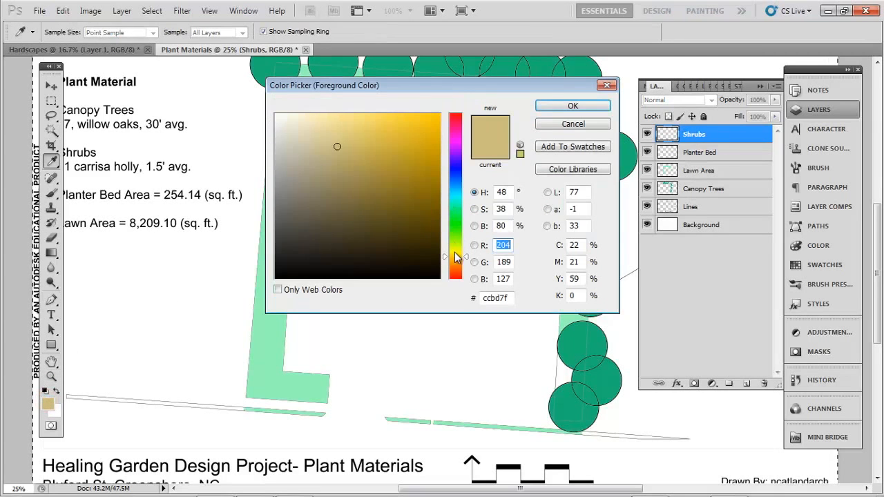
drag(456, 258, 453, 233)
drag(427, 184, 427, 160)
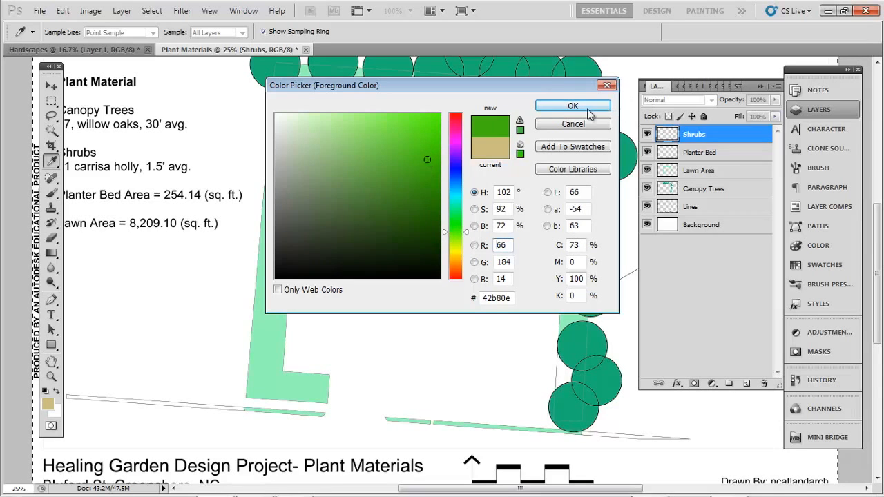
mouse_move(428, 159)
mouse_down()
mouse_move(428, 140)
mouse_move(432, 162)
mouse_move(455, 164)
mouse_up()
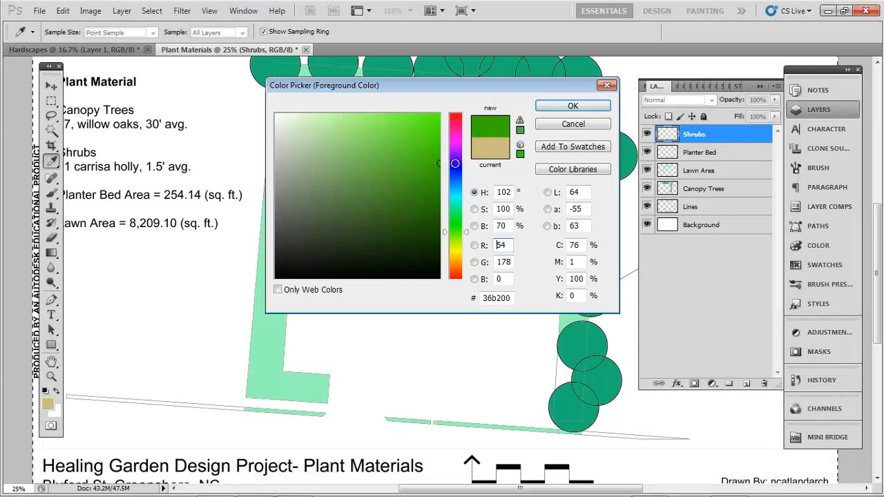
click(587, 123)
Step: Sample the canopy tree green and brighten it to #07c87d as the foreground color
key(i)
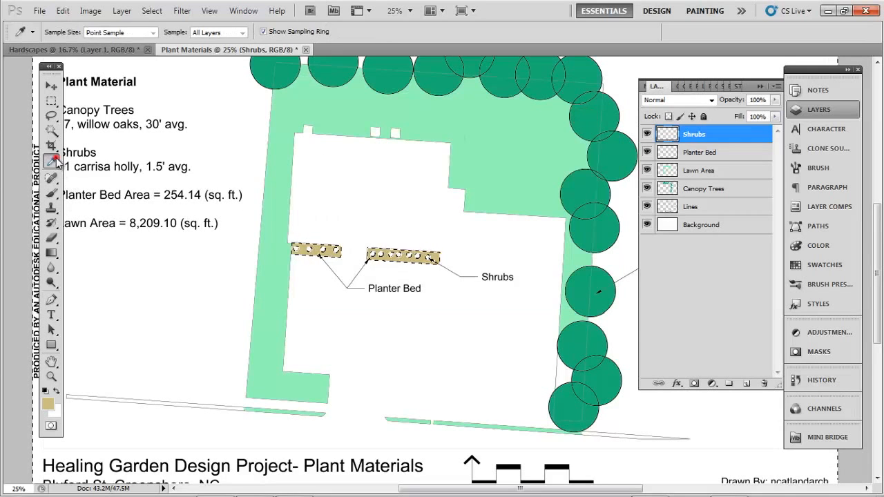
click(392, 79)
click(47, 403)
drag(418, 165, 433, 150)
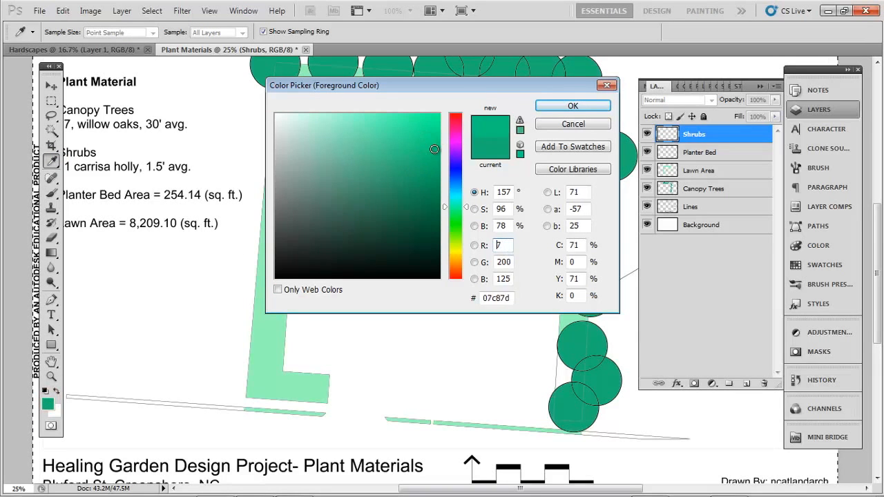
click(572, 106)
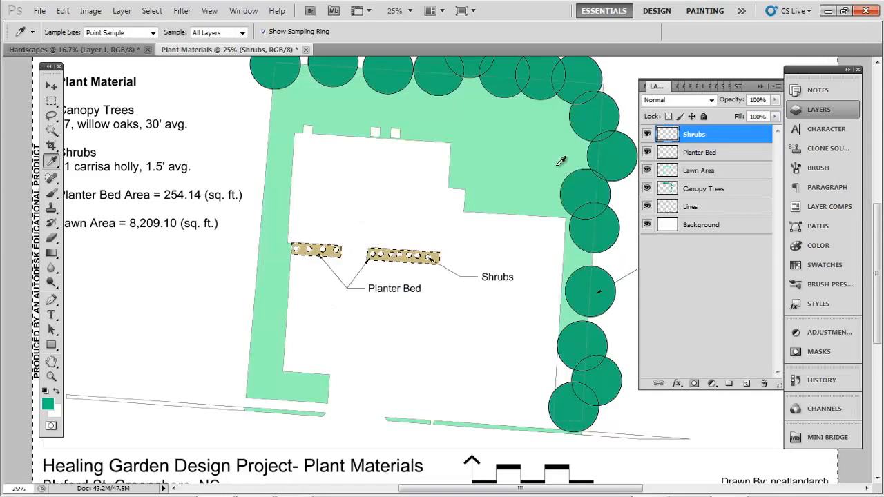
Step: Try filling the inverted selection on the Shrubs layer with the foreground green, undo the fill and clear the selection
key(shift+F5)
key(Return)
key(ctrl+z)
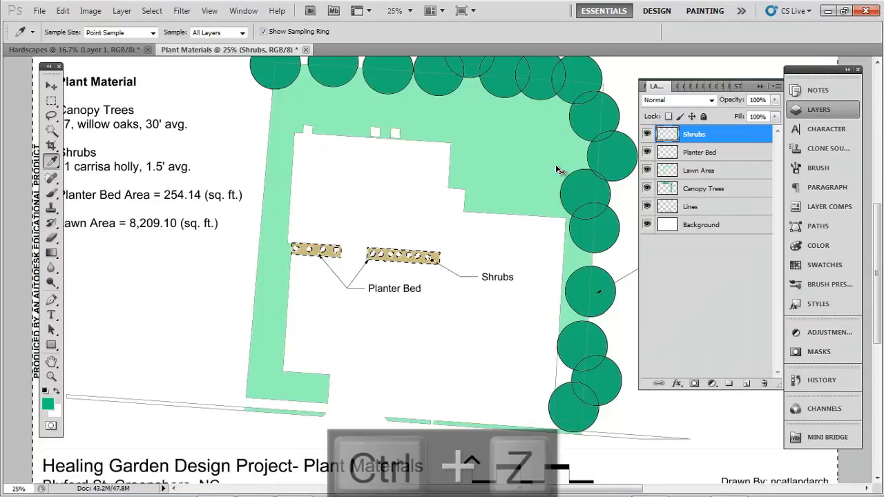
key(ctrl+z)
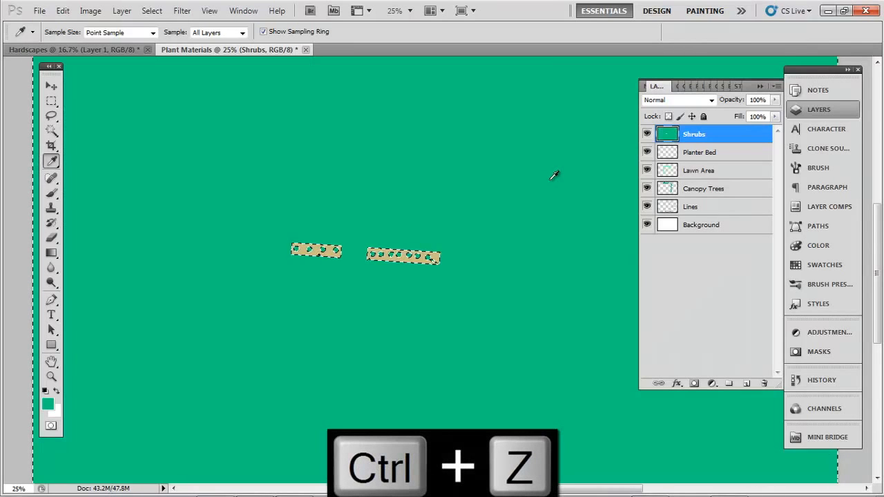
key(ctrl+z)
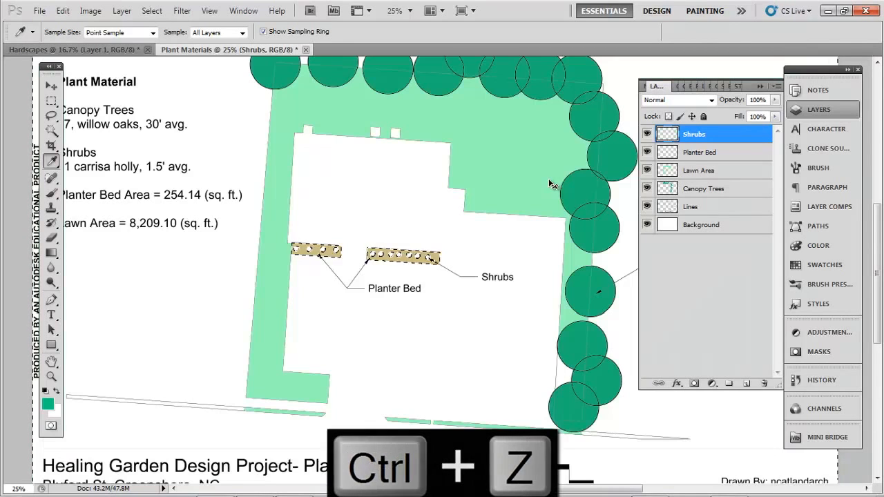
key(ctrl+d)
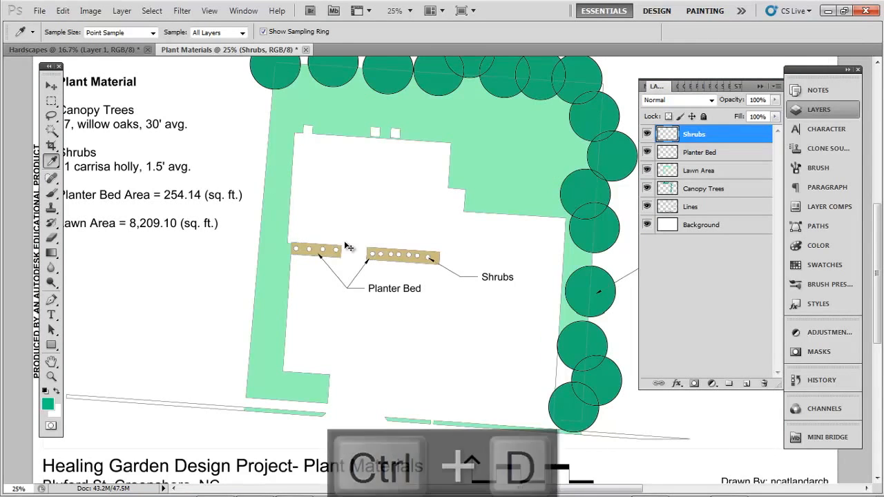
Step: On the Lines layer, select the four shrub circles in the shorter planter bed with the Magic Wand
key(ctrl+equal)
drag(329, 252, 370, 252)
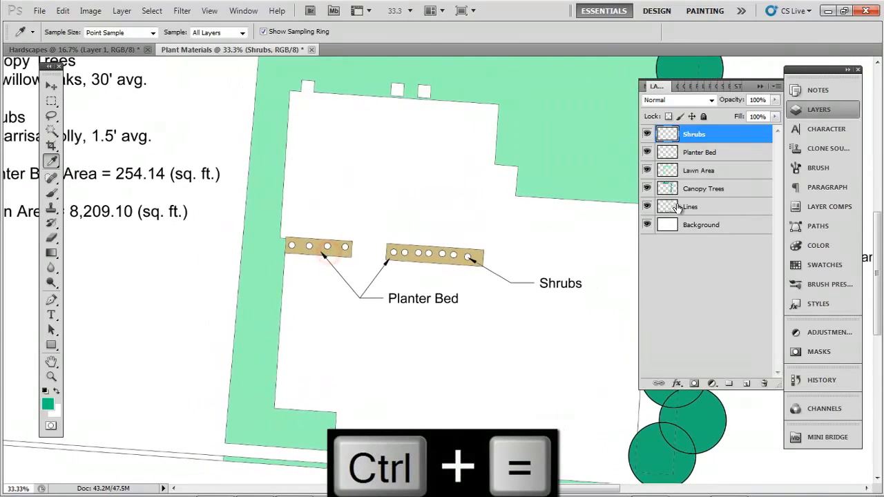
click(708, 205)
key(w)
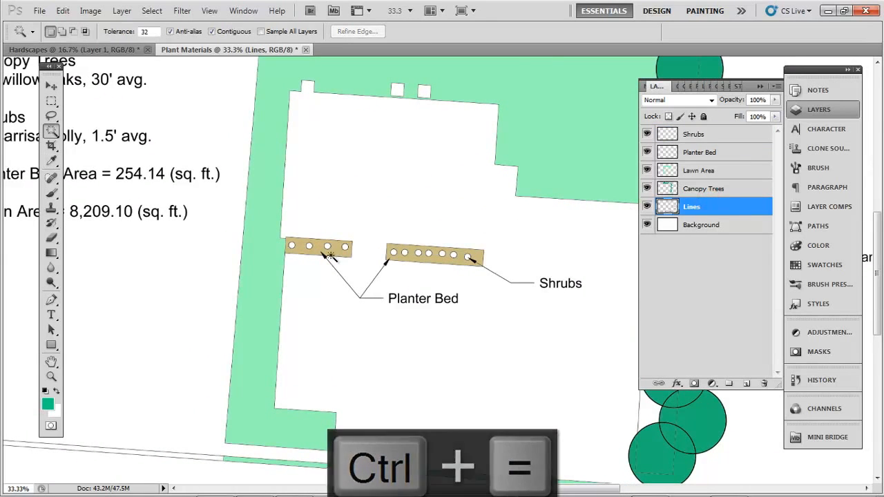
key(ctrl+equal)
key(ctrl+equal)
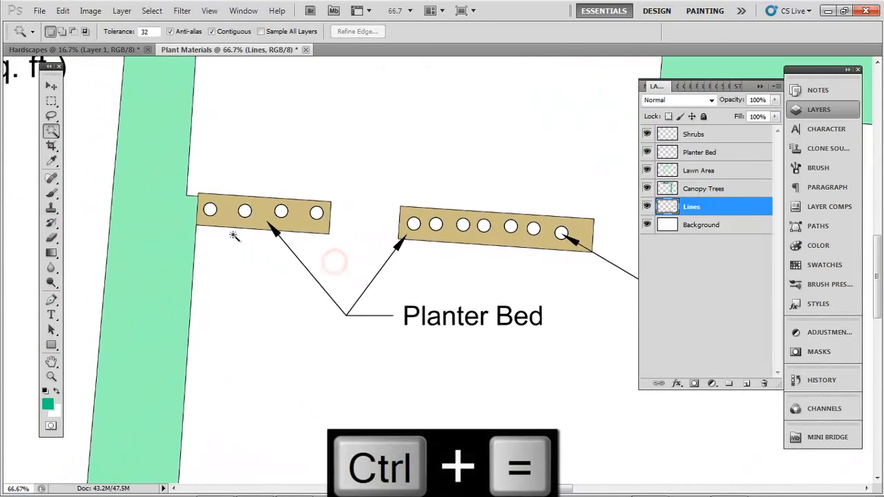
click(210, 211)
shift+click(245, 211)
shift+click(281, 211)
shift+click(316, 212)
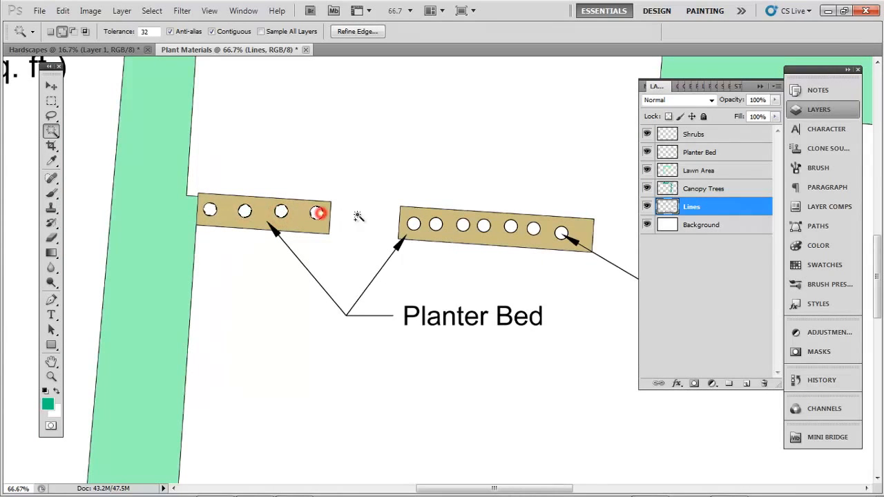
Step: Add the seven shrub circles in the longer planter bed to the selection
shift+click(413, 225)
shift+click(436, 224)
shift+click(463, 225)
shift+click(485, 226)
shift+click(511, 226)
shift+click(534, 228)
shift+click(561, 232)
Step: Fill the selected shrub circles with the foreground green on the Shrubs layer and clear the selection
click(720, 136)
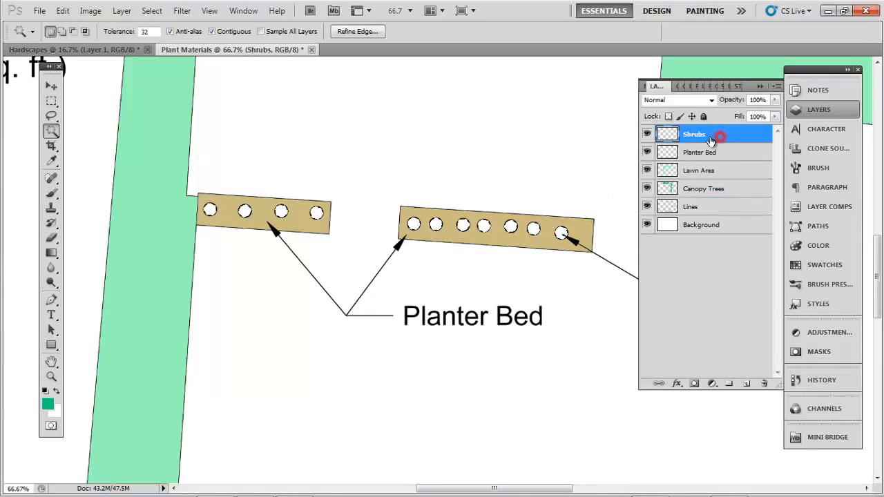
key(shift+F5)
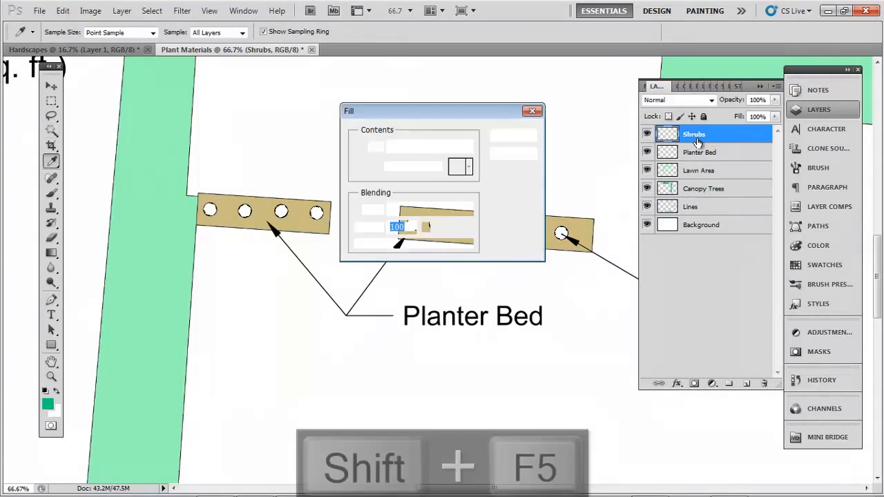
key(Return)
key(ctrl+d)
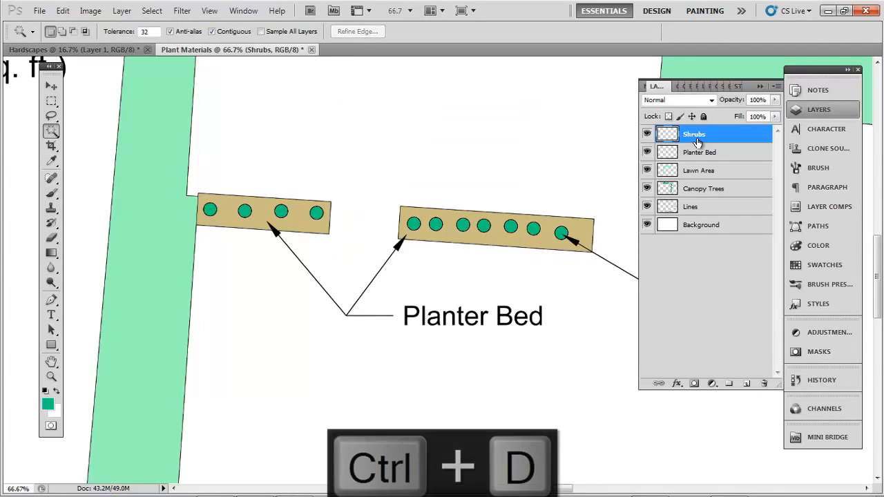
Step: Add a drop shadow to the Canopy Trees layer with angle -55°, distance 42 px, spread 10% and size 43 px
key(ctrl+minus)
key(ctrl+minus)
key(ctrl+minus)
key(ctrl+minus)
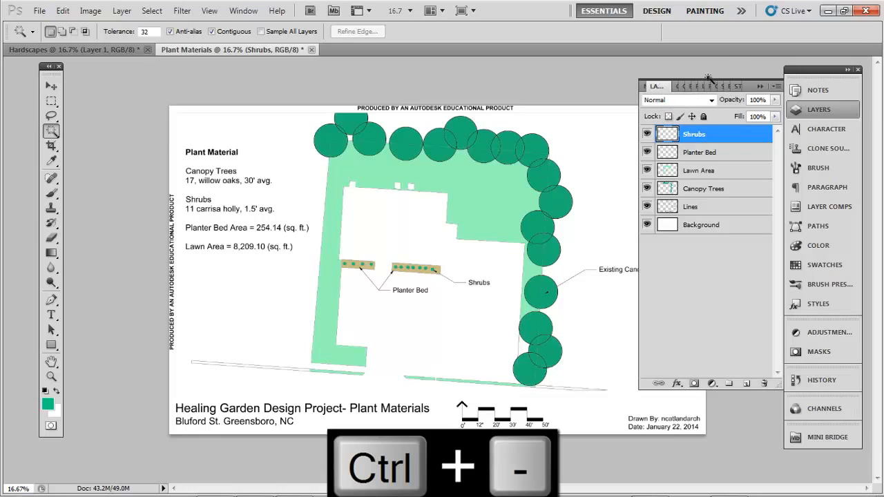
click(707, 173)
click(720, 192)
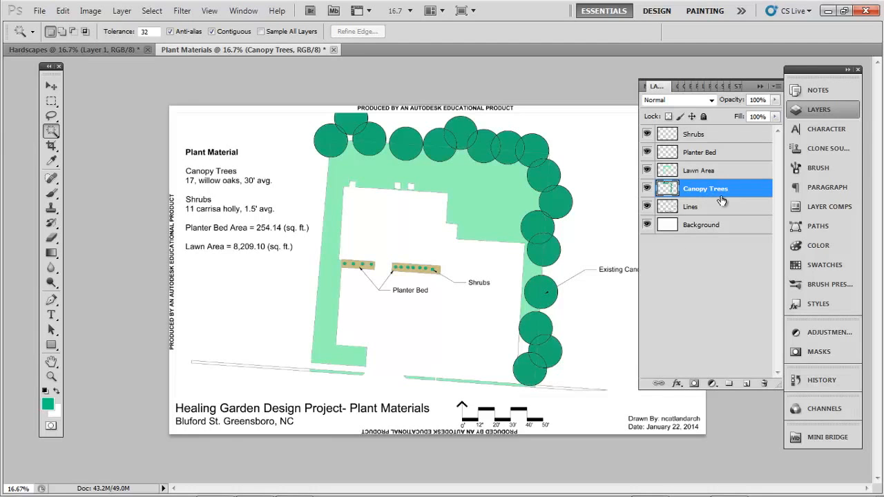
click(674, 384)
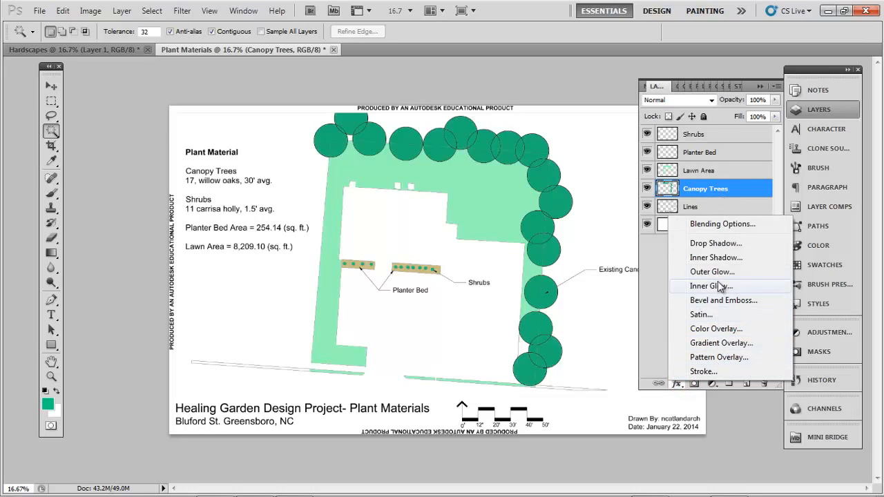
click(726, 240)
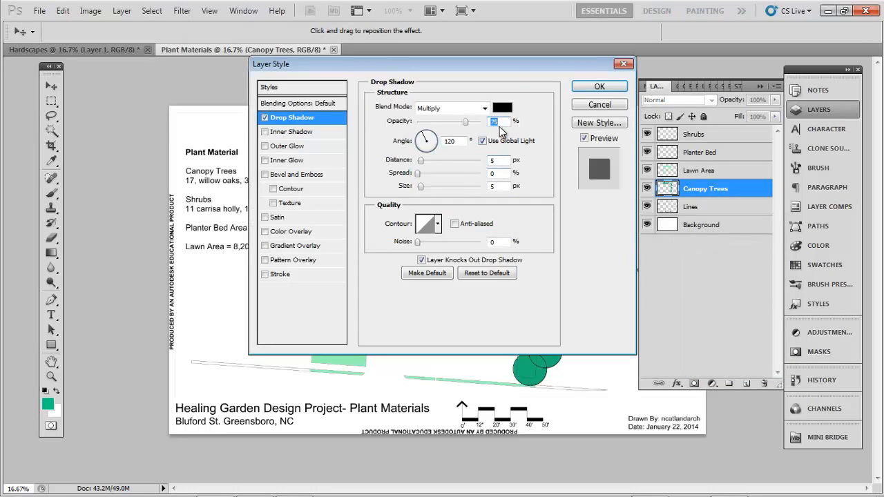
drag(513, 72, 340, 189)
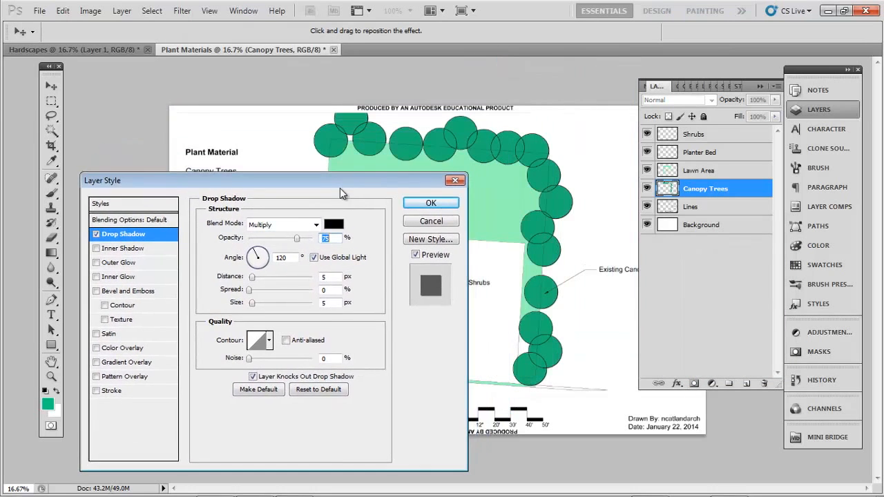
drag(269, 250, 276, 270)
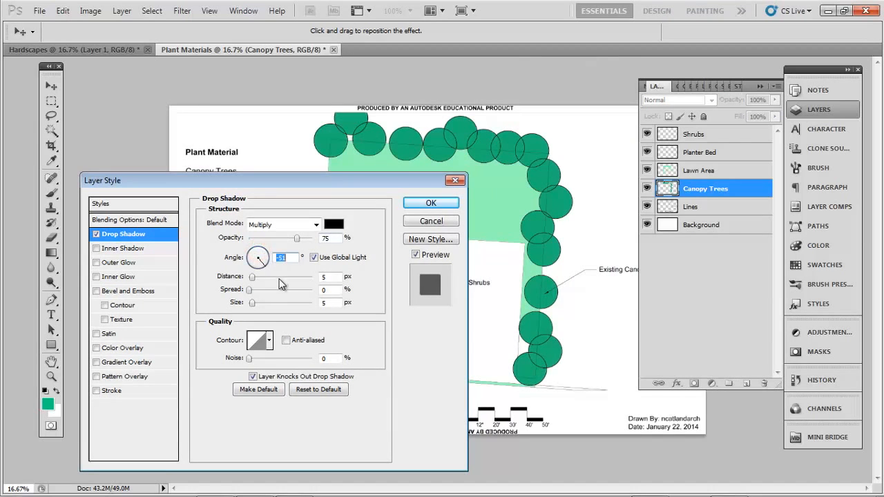
click(265, 268)
drag(255, 304, 255, 307)
mouse_move(251, 276)
mouse_down()
mouse_move(265, 287)
mouse_move(249, 304)
mouse_move(276, 280)
mouse_move(263, 296)
mouse_move(277, 302)
mouse_move(264, 305)
mouse_move(257, 293)
mouse_up()
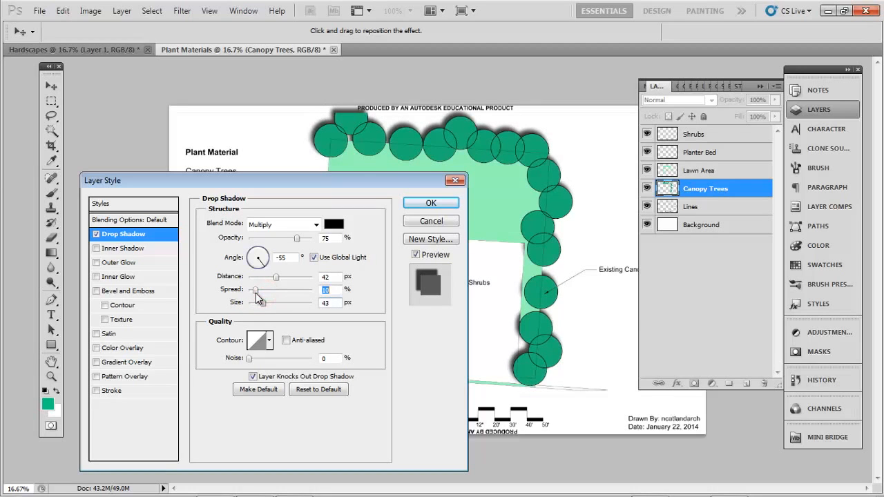
click(431, 203)
Step: Move the Canopy Trees layer to the top of the stack and give it an Inner Glow in a darkened shade of the tree green
drag(722, 191, 722, 136)
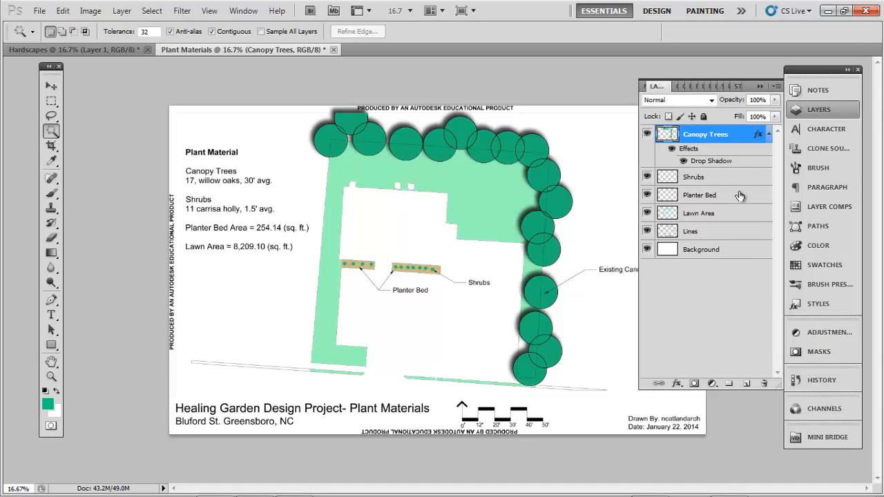
click(676, 385)
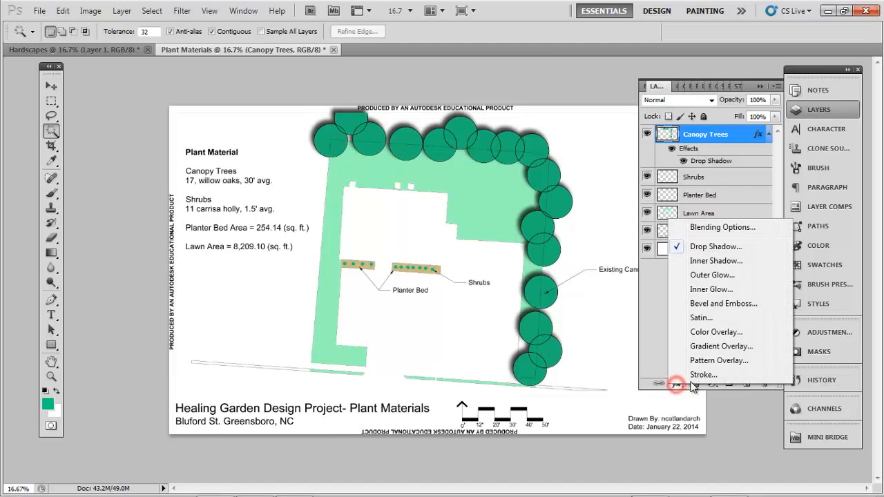
click(735, 289)
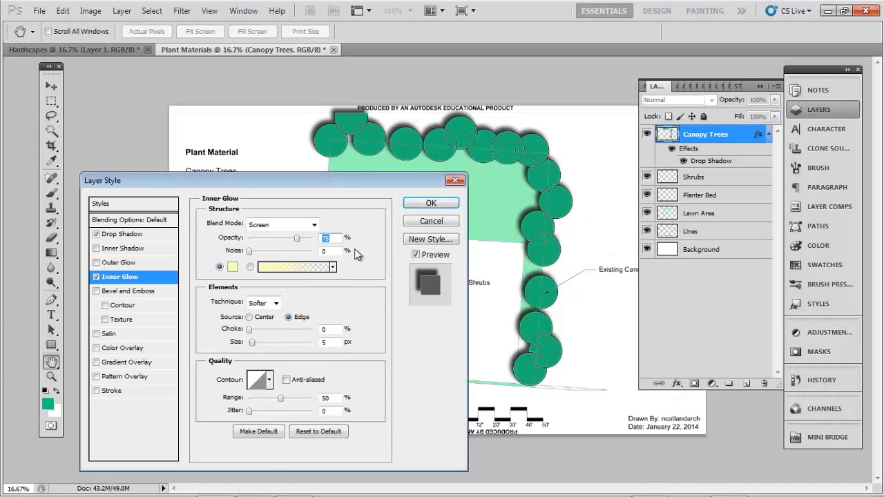
click(234, 267)
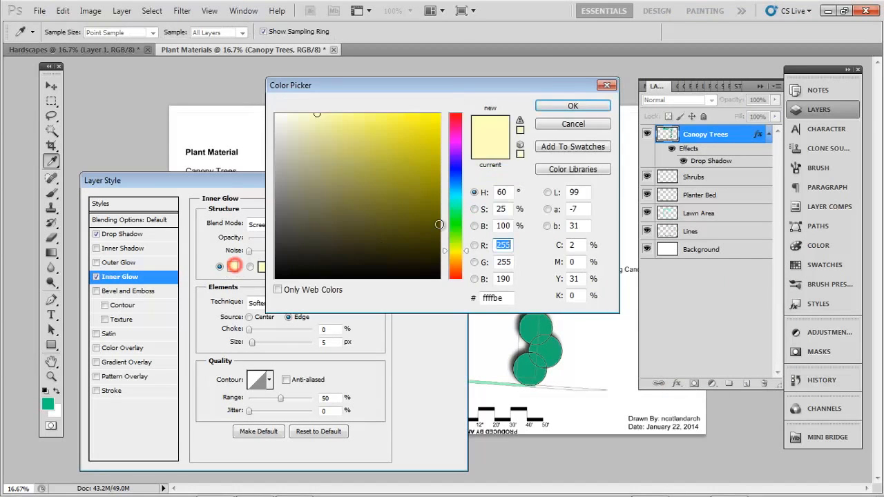
drag(481, 88, 362, 176)
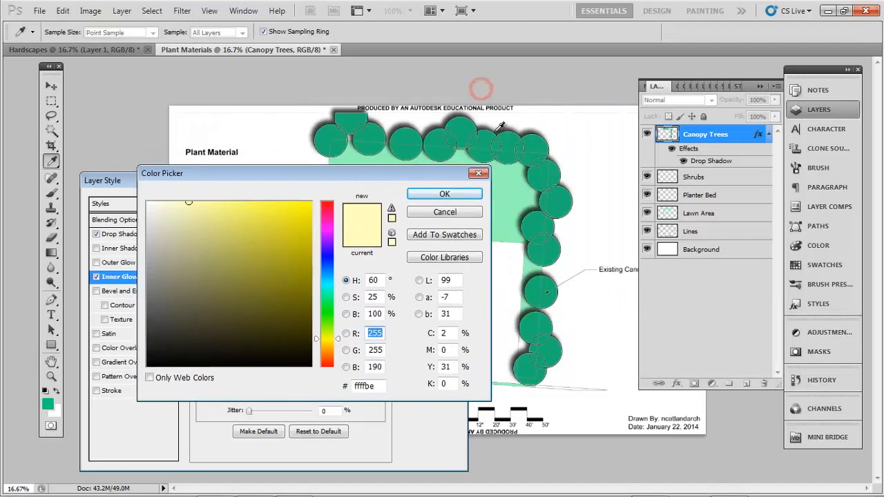
click(457, 136)
drag(284, 254, 289, 293)
click(412, 195)
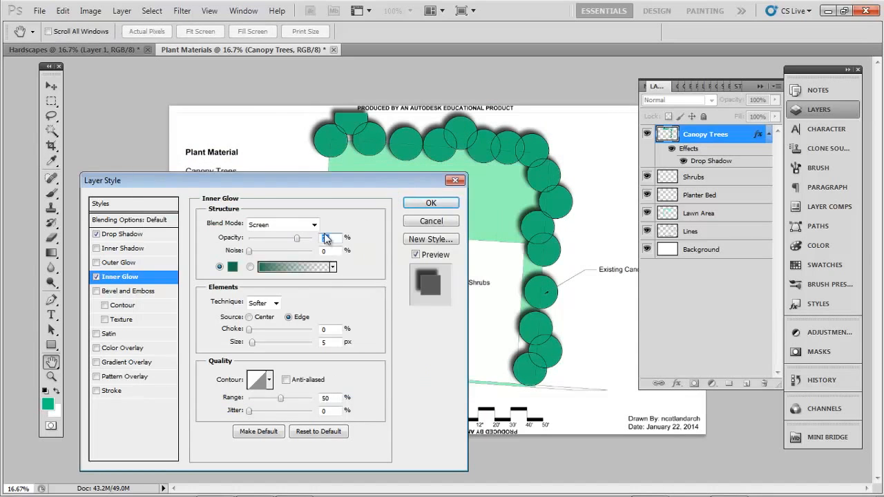
Step: Set the canopy trees' Inner Glow blend mode to Darken and its size to 98 px, and apply the layer style
click(297, 225)
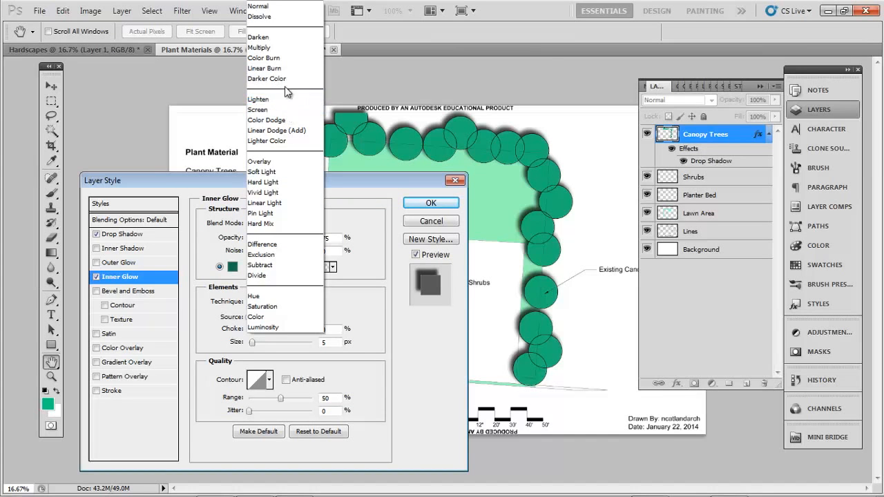
click(291, 39)
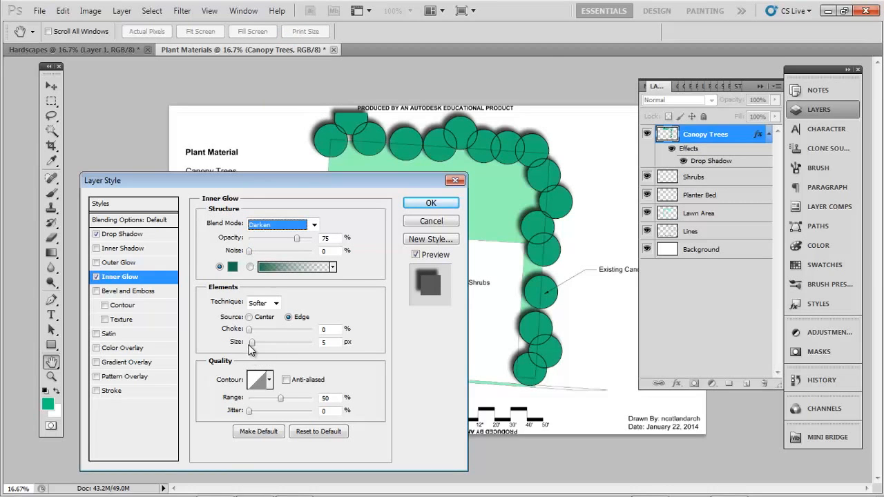
drag(252, 346, 278, 349)
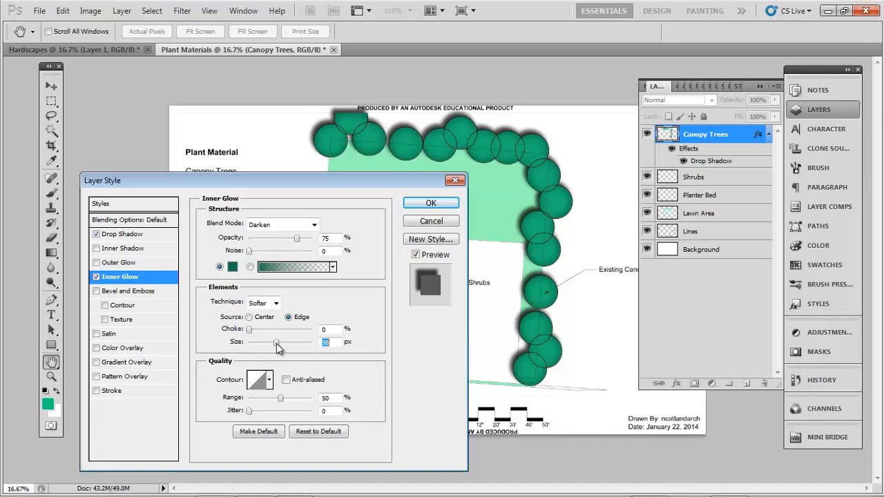
click(430, 202)
key(w)
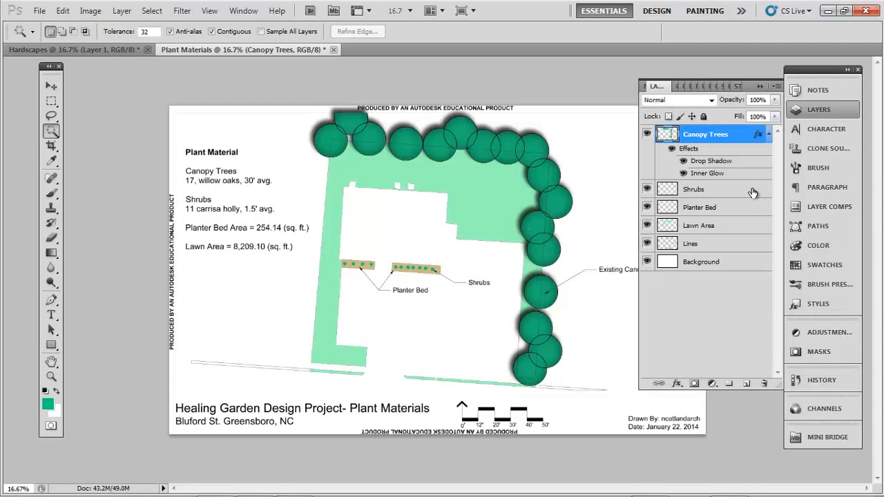
Step: Apply the Add Noise filter to the Lawn Area layer with 44.79% uniform, monochromatic noise
click(722, 226)
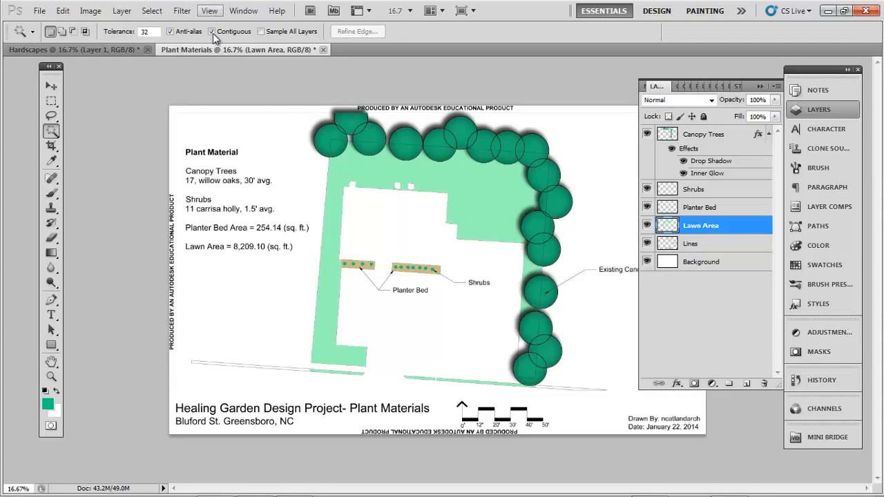
click(182, 11)
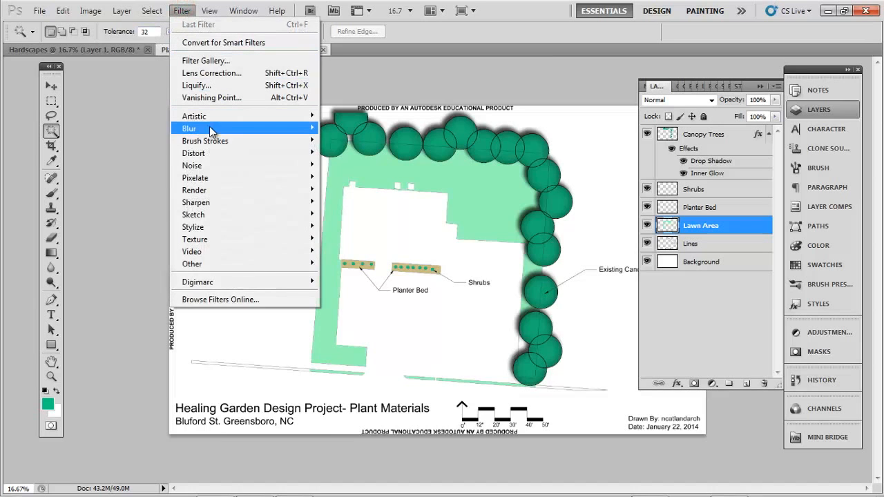
mouse_move(291, 168)
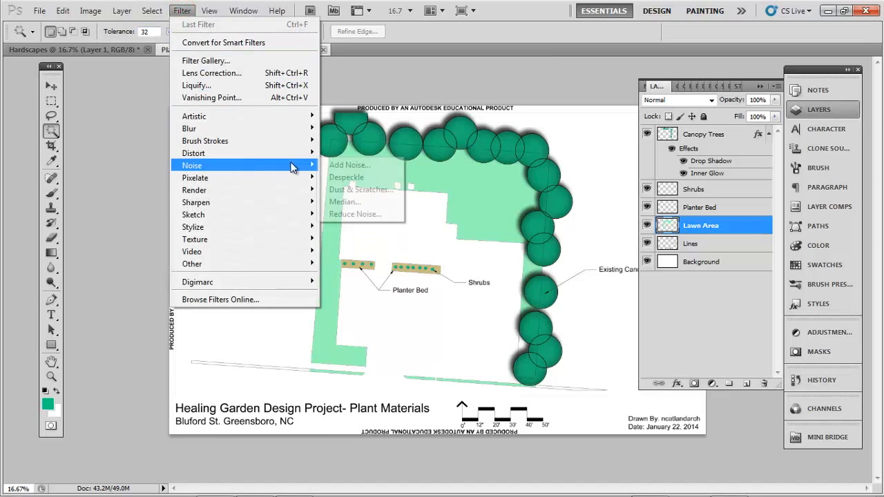
click(338, 165)
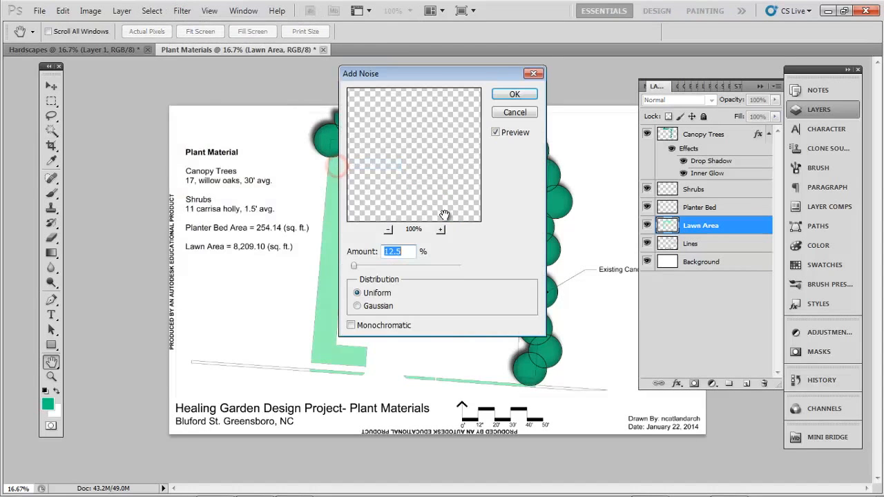
click(351, 325)
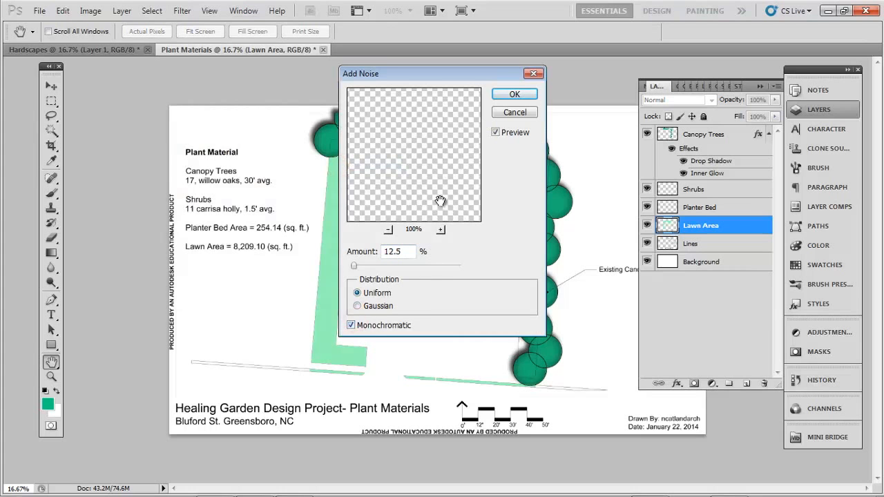
drag(474, 73, 306, 91)
drag(185, 284, 193, 296)
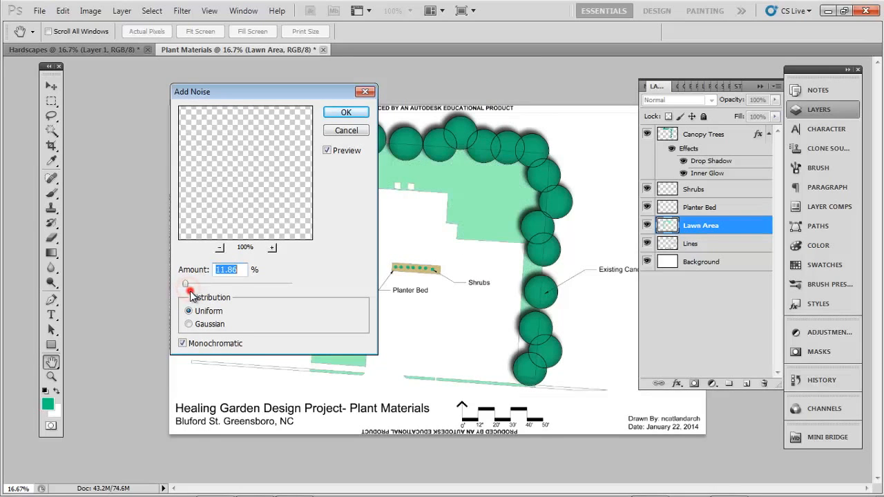
drag(188, 286, 190, 287)
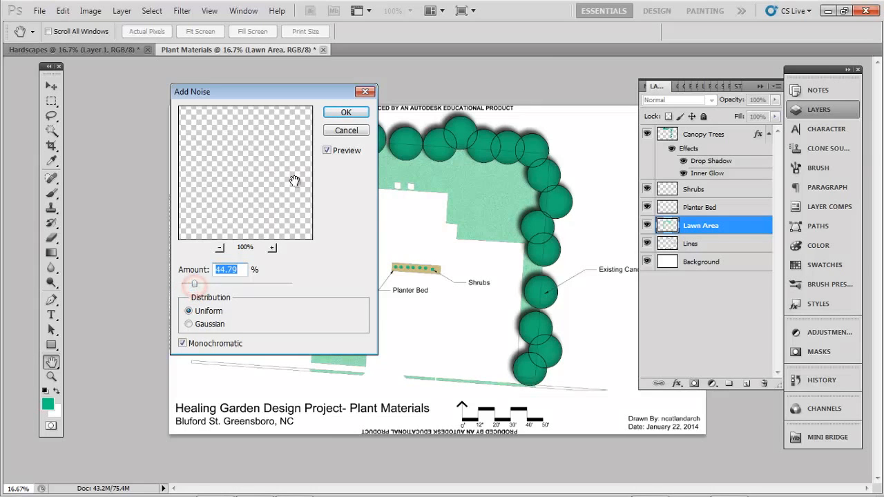
click(346, 114)
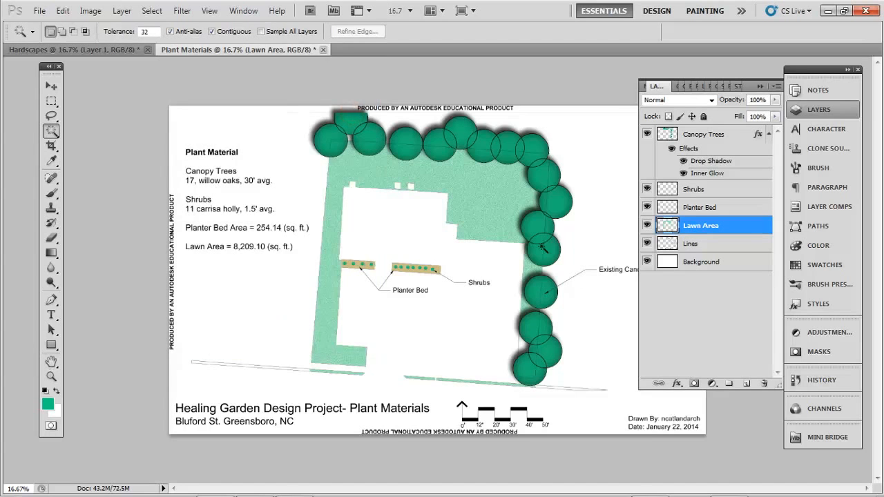
click(682, 393)
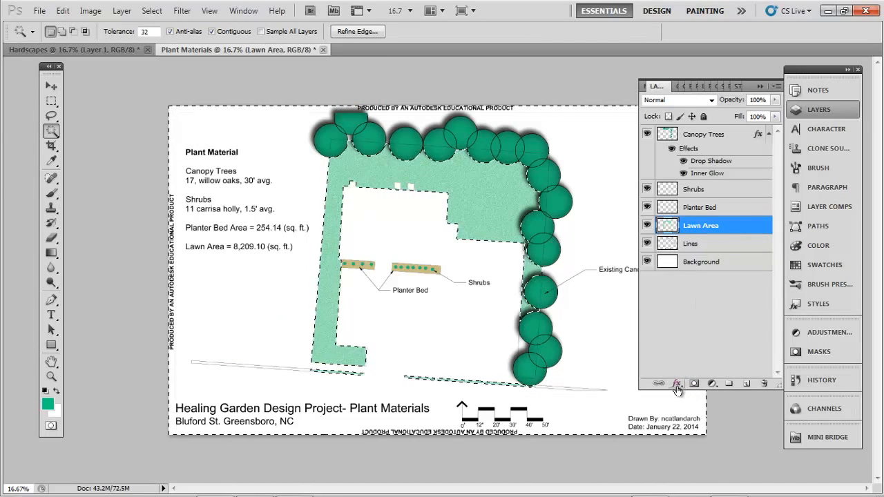
key(ctrl+d)
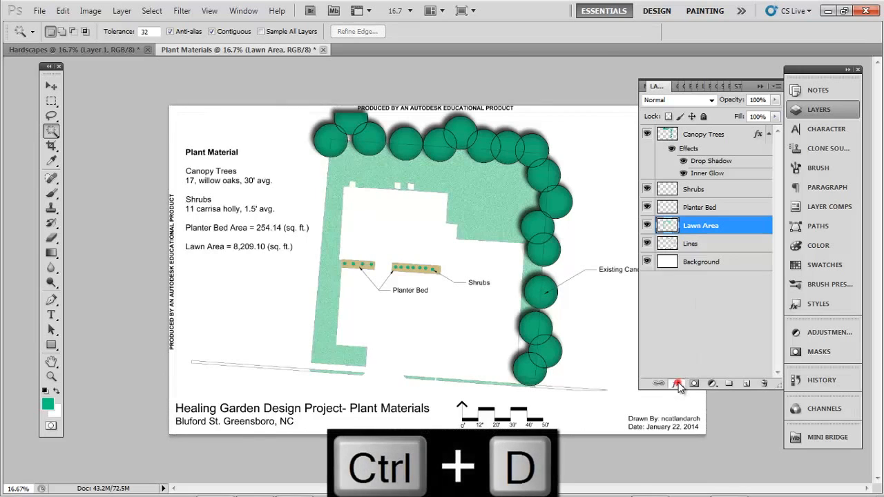
click(678, 384)
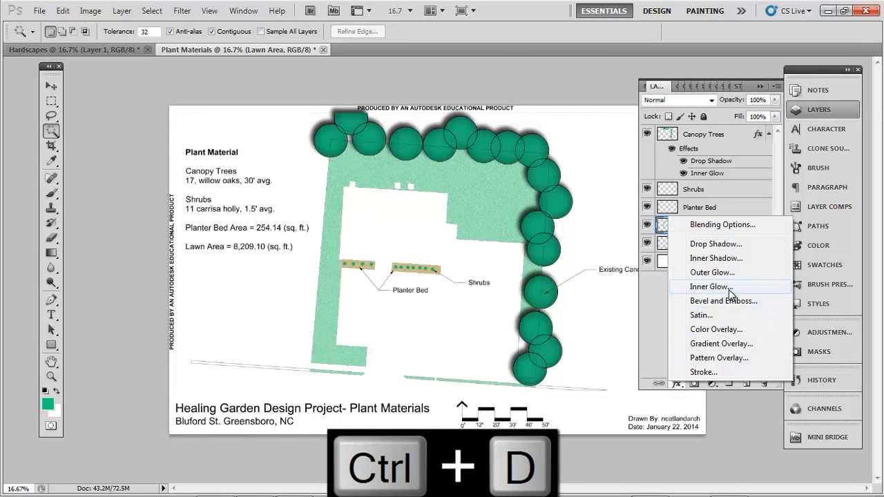
click(431, 194)
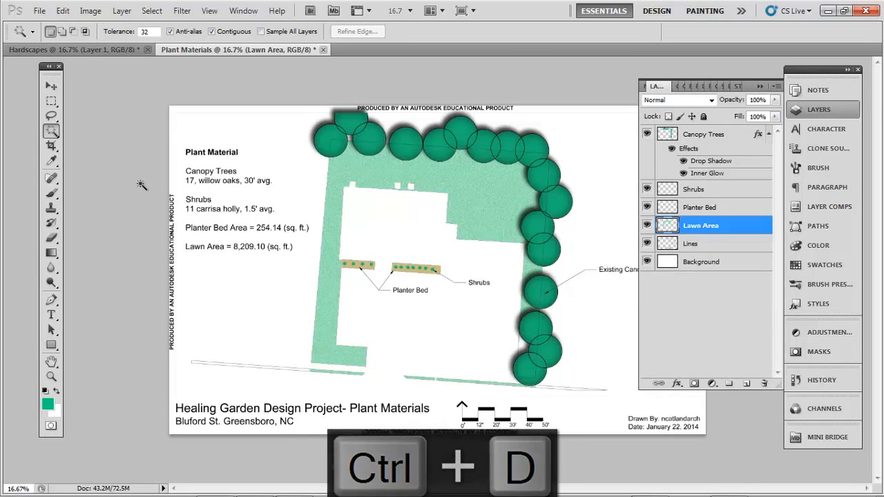
Step: Burn the midtones along the inner edge of the lawn strip beside the parking area with a 250 px brush at 50% exposure
click(53, 283)
click(54, 285)
click(83, 293)
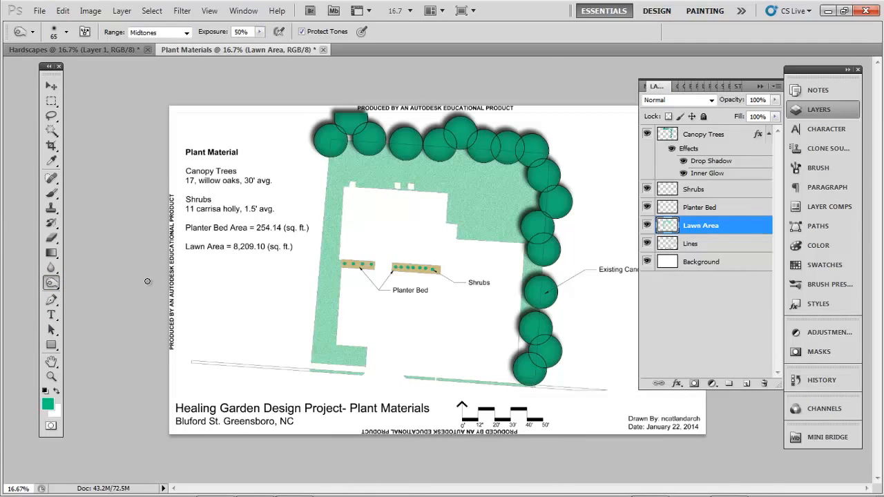
key(bracketright)
key(ctrl+equal)
key(ctrl+equal)
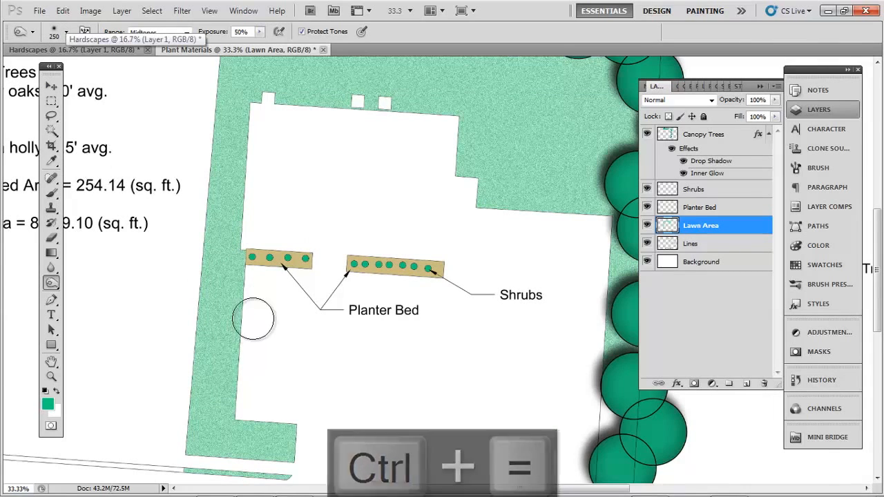
mouse_move(248, 284)
mouse_down()
mouse_move(254, 379)
mouse_move(240, 283)
mouse_move(233, 348)
mouse_move(259, 429)
mouse_move(271, 422)
mouse_move(264, 464)
mouse_up()
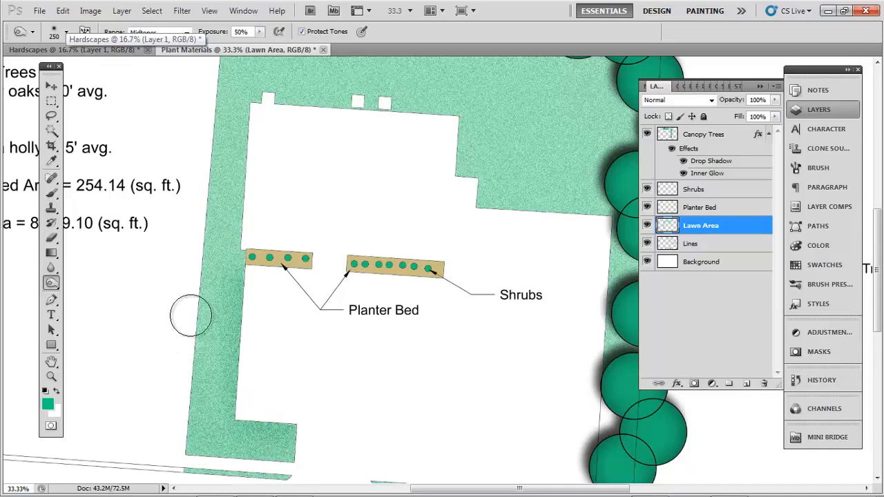
Step: Burn uneven shading into the upper part of the Lawn Area, around the building outline and below the canopy tree row
key(space)
drag(216, 152, 223, 328)
mouse_move(212, 393)
mouse_down()
mouse_move(223, 257)
mouse_move(306, 231)
mouse_move(302, 200)
mouse_move(237, 227)
mouse_up()
mouse_move(269, 190)
mouse_down()
mouse_move(252, 220)
mouse_move(276, 200)
mouse_move(324, 204)
mouse_move(253, 214)
mouse_move(217, 245)
mouse_move(269, 257)
mouse_up()
mouse_move(276, 287)
mouse_down()
mouse_move(312, 304)
mouse_move(419, 286)
mouse_up()
mouse_move(410, 235)
mouse_down()
mouse_move(470, 221)
mouse_move(483, 237)
mouse_move(512, 216)
mouse_up()
drag(458, 234, 330, 174)
mouse_move(280, 89)
mouse_down()
mouse_move(355, 110)
mouse_move(392, 133)
mouse_move(402, 183)
mouse_move(413, 158)
mouse_move(375, 245)
mouse_move(405, 283)
mouse_move(278, 274)
mouse_up()
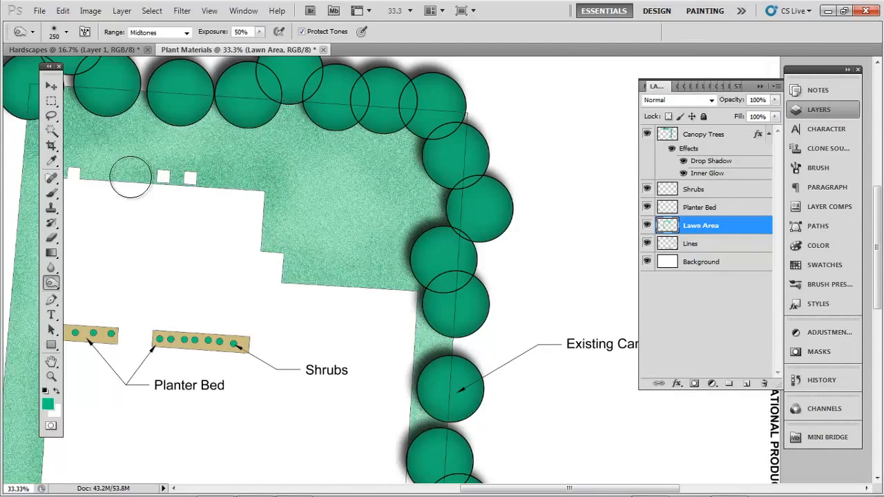
Step: Burn the remaining lawn edges beside the canopy trees and toward the street to finish the Lawn Area shading
drag(394, 271, 427, 110)
drag(462, 164, 460, 244)
mouse_move(458, 190)
mouse_down()
mouse_move(460, 138)
mouse_move(445, 155)
mouse_up()
drag(334, 179, 471, 232)
mouse_move(351, 397)
mouse_down()
mouse_move(308, 390)
mouse_move(330, 389)
mouse_up()
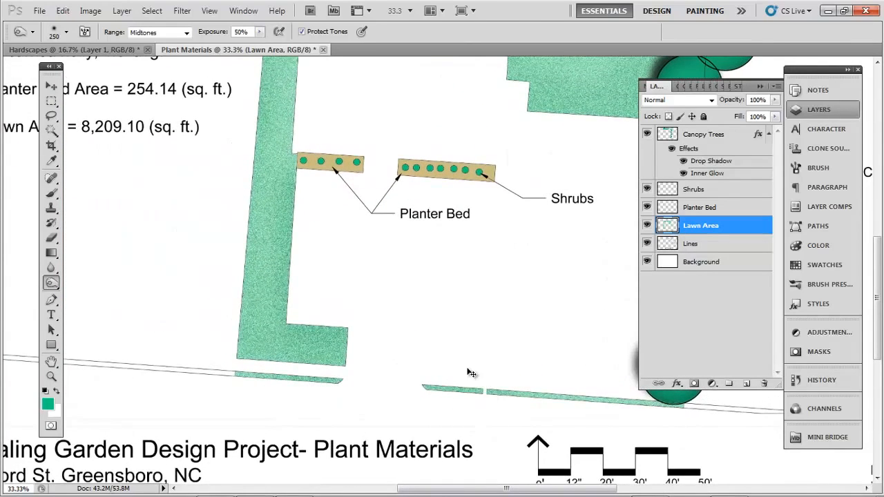
key(ctrl+minus)
key(ctrl+minus)
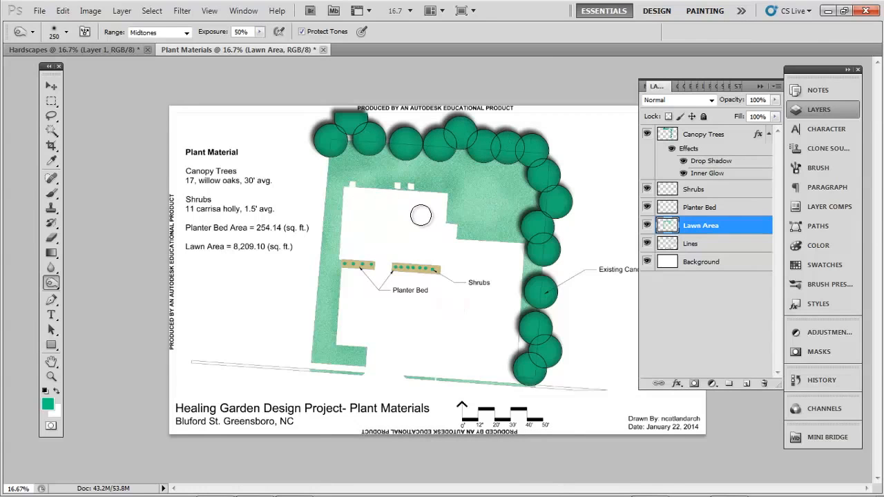
Step: Apply the Add Noise filter to the Planter Bed layer with 16.57% uniform, monochromatic noise
key(ctrl+equal)
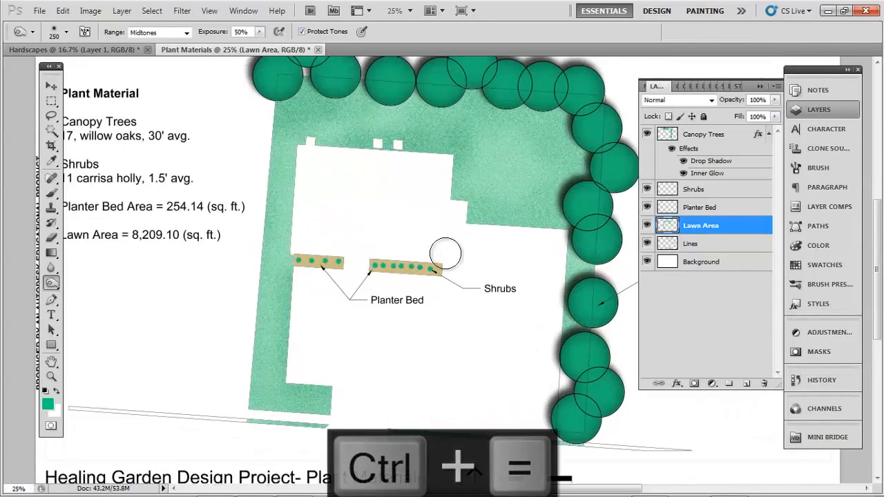
click(725, 207)
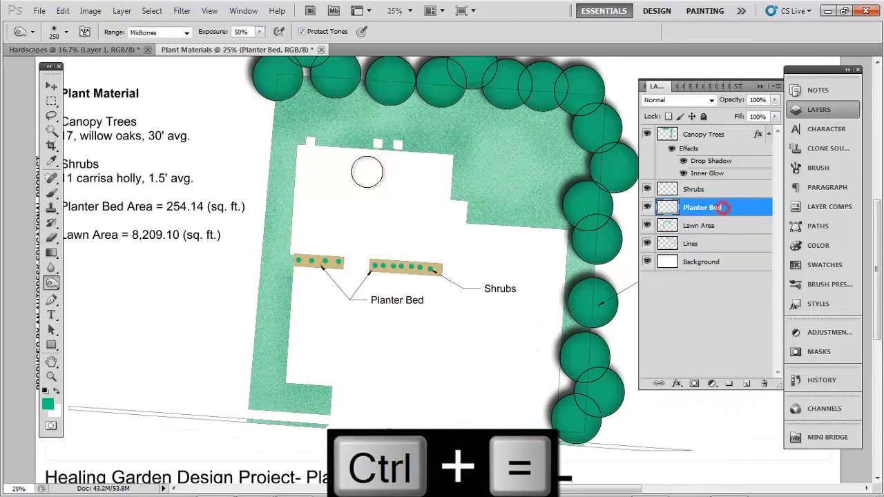
click(172, 14)
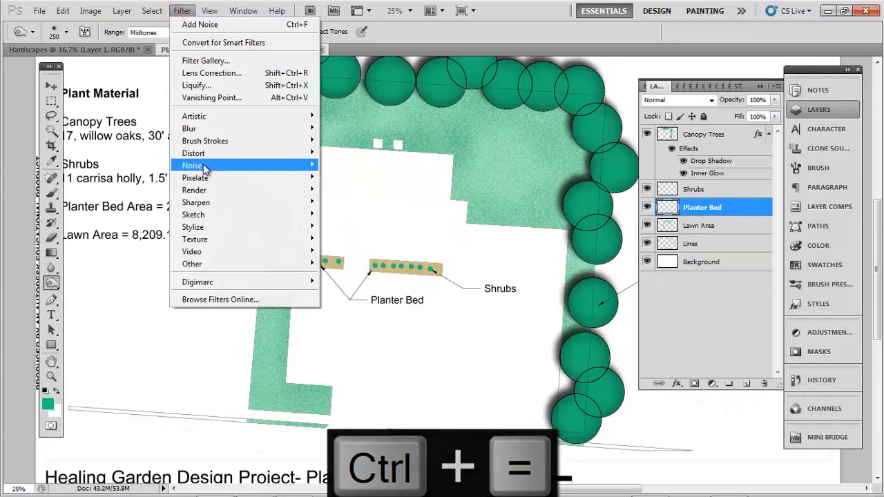
mouse_move(238, 169)
click(361, 165)
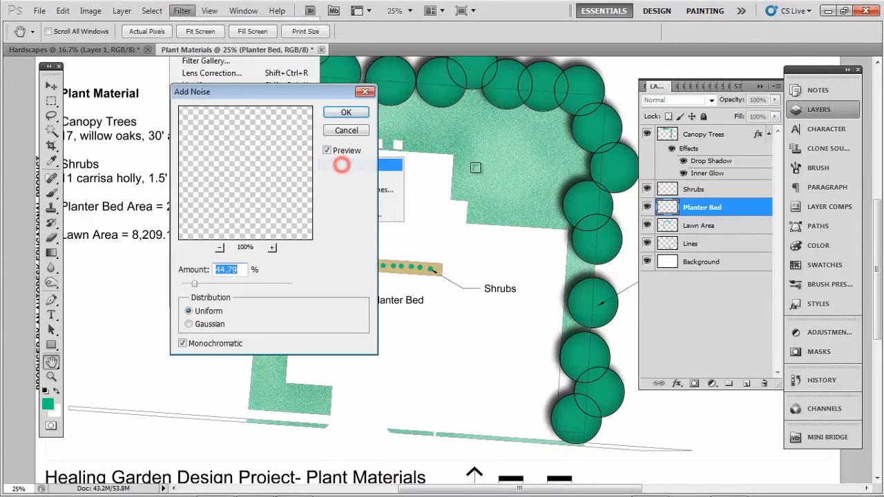
drag(190, 288, 187, 289)
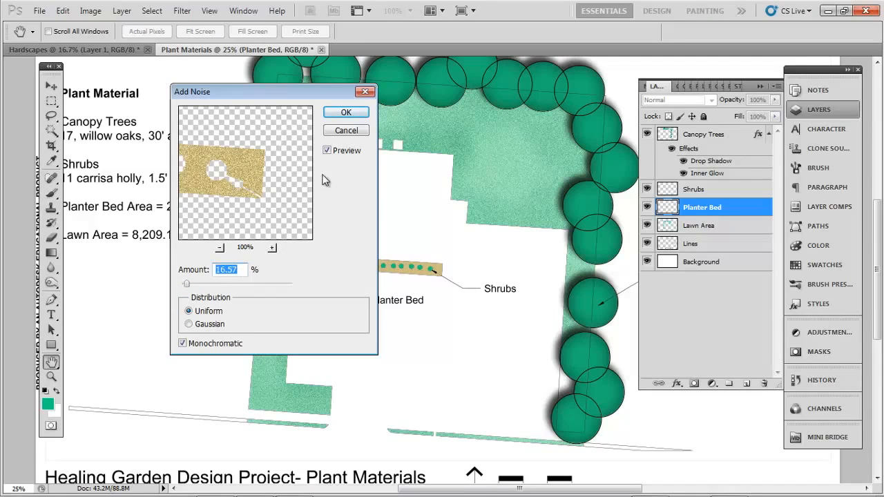
click(352, 116)
key(o)
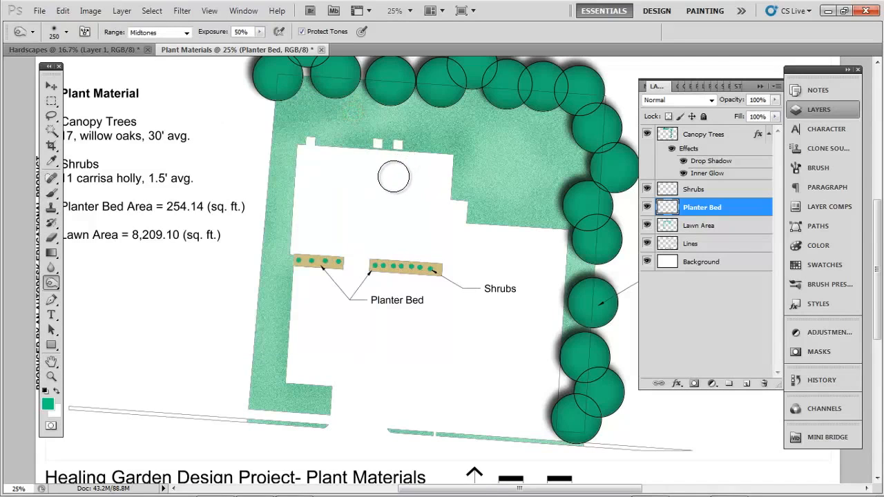
Step: Darken the Planter Bed layer with Levels by setting the RGB midtone input to 0.63
key(ctrl+l)
drag(404, 93, 589, 138)
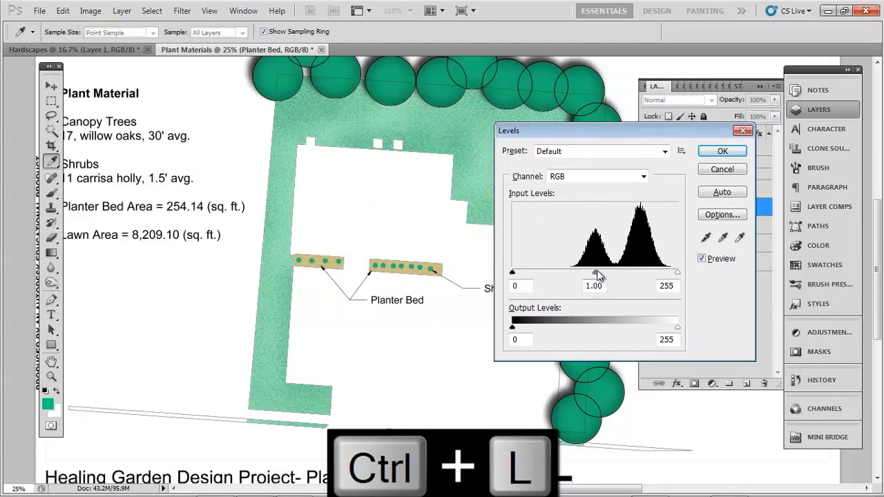
drag(603, 272, 614, 275)
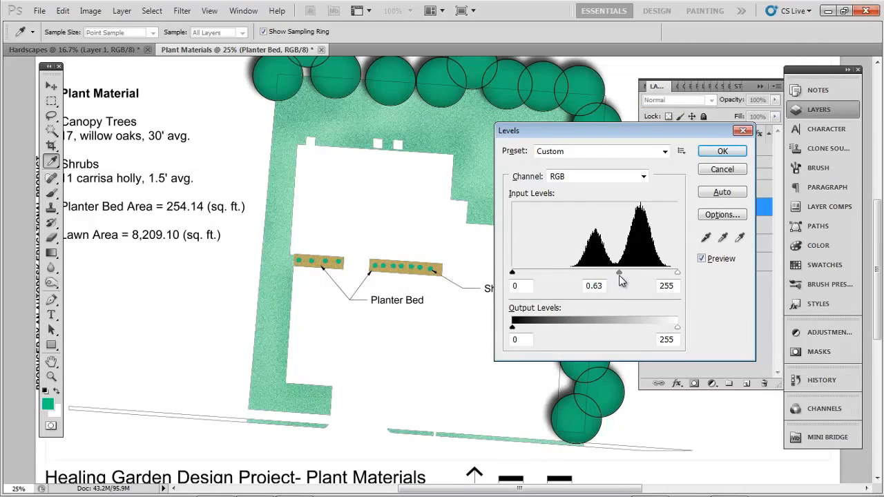
click(740, 157)
key(o)
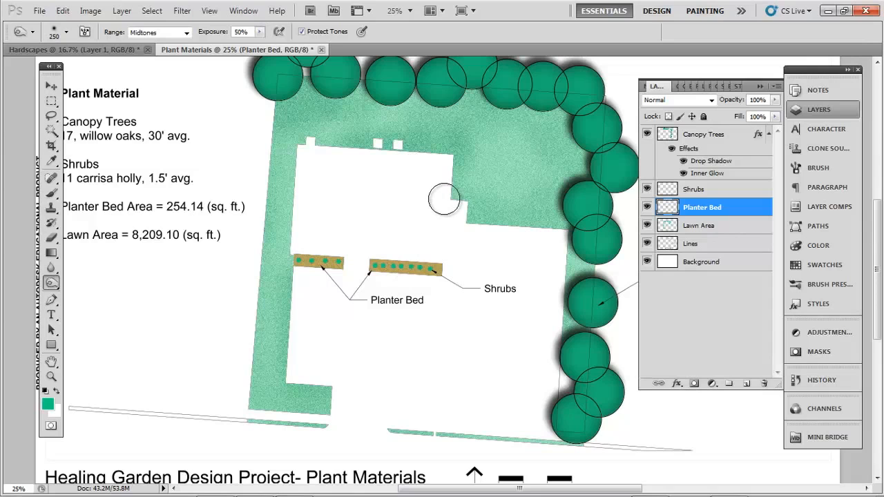
key(ctrl+minus)
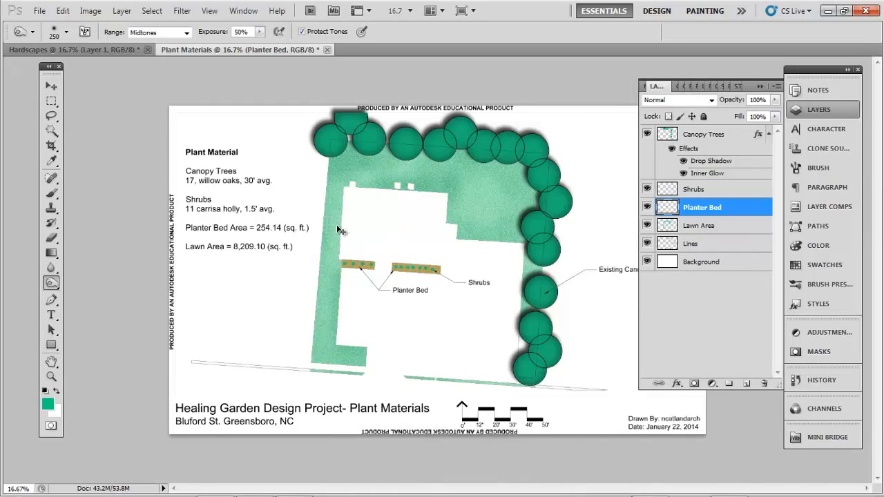
key(ctrl+minus)
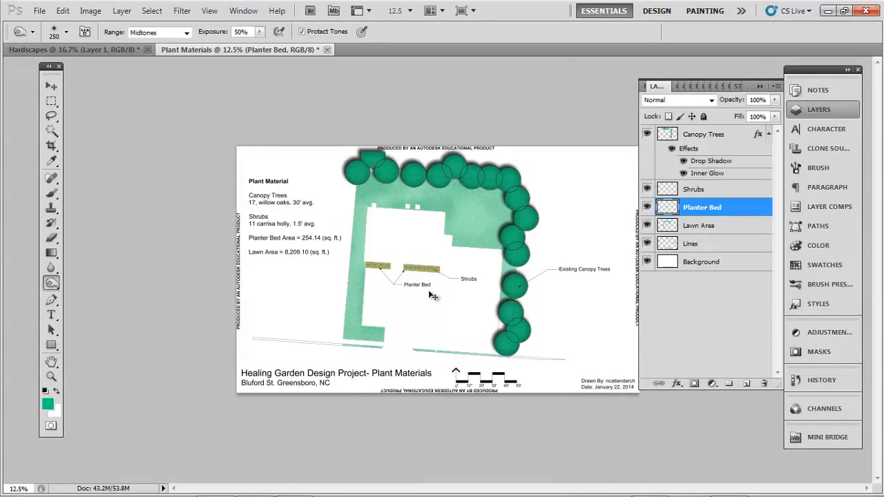
key(ctrl+equal)
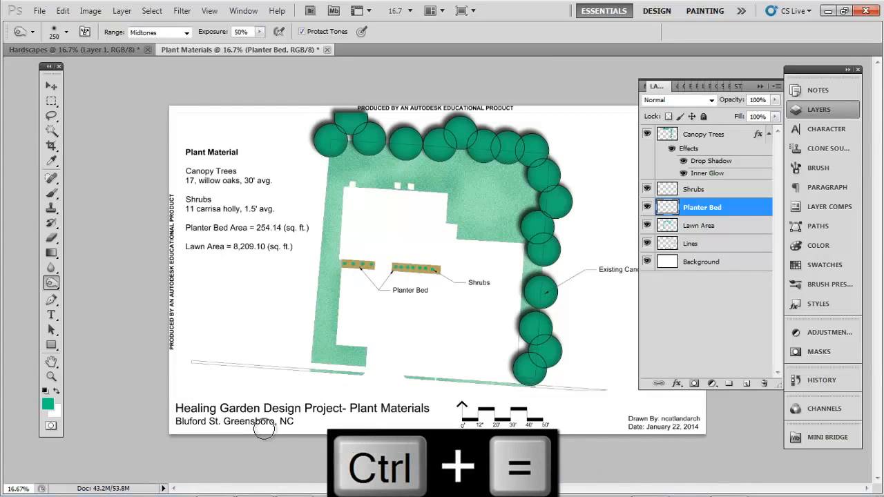
Step: Switch to AutoCAD and bring up the Layout 1 basemap of Healing Garden Survey.dwg
click(295, 484)
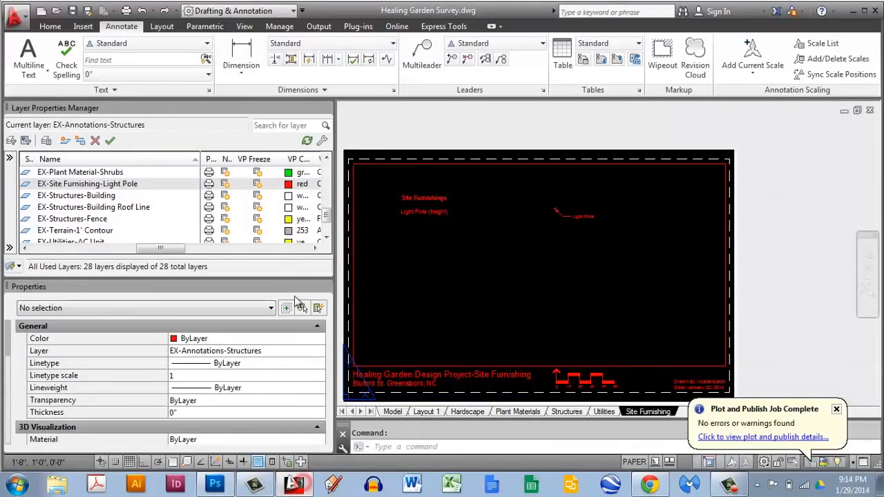
middle_drag(408, 257, 426, 261)
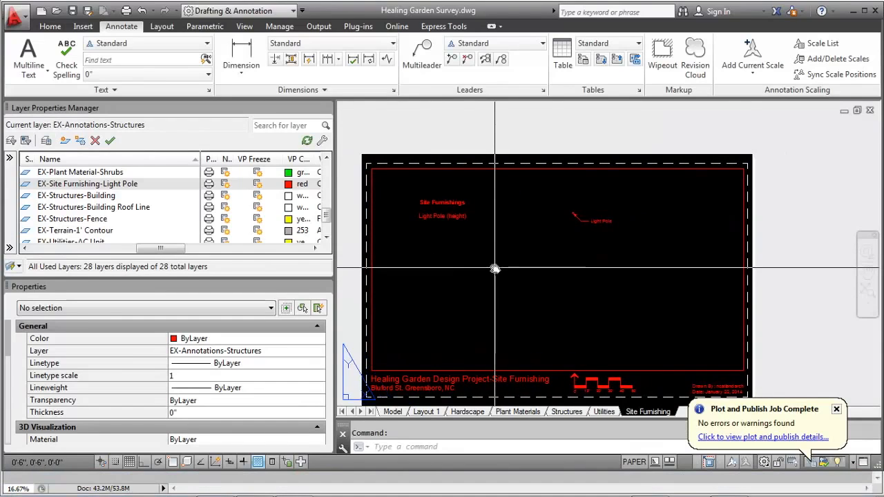
double_click(495, 269)
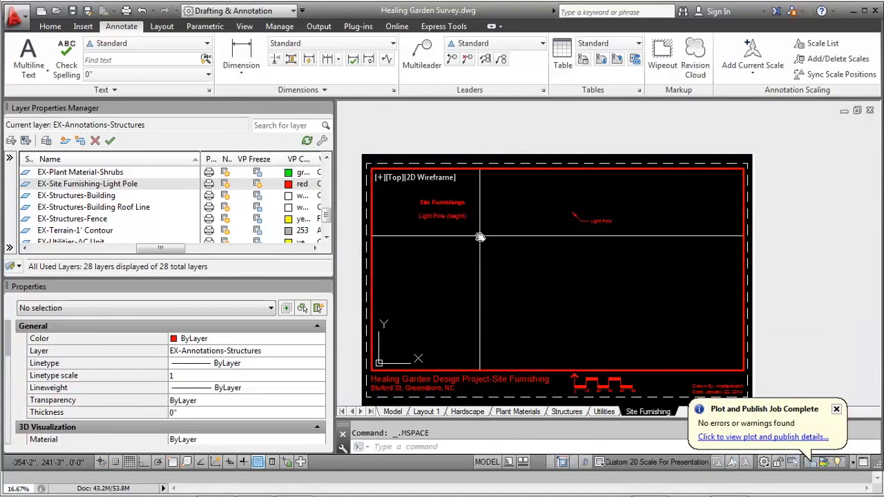
click(425, 413)
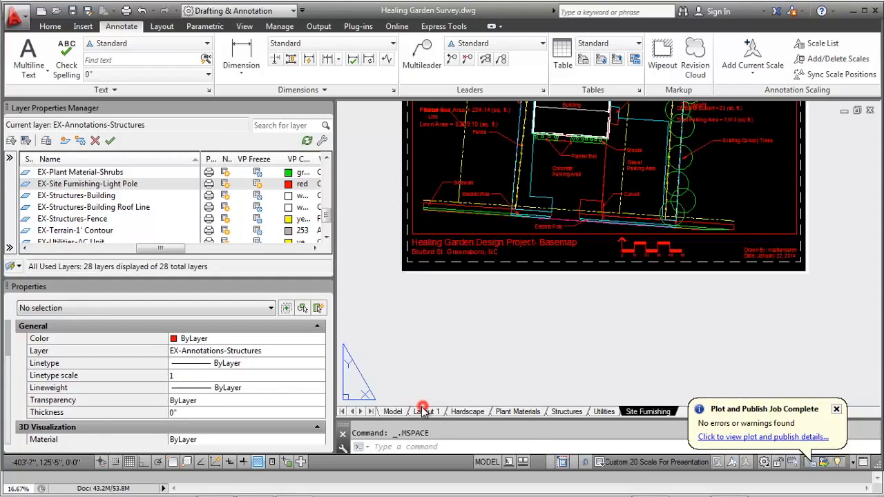
scroll(483, 222, up, 3)
middle_drag(520, 215, 507, 271)
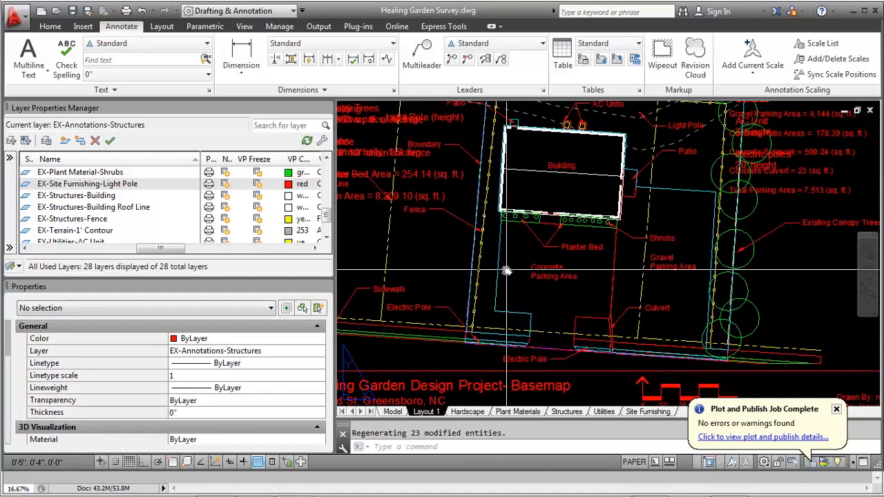
Step: Isolate the property boundary's layer inside the Layout 1 viewport with LAYISO, and return to paper space
double_click(506, 270)
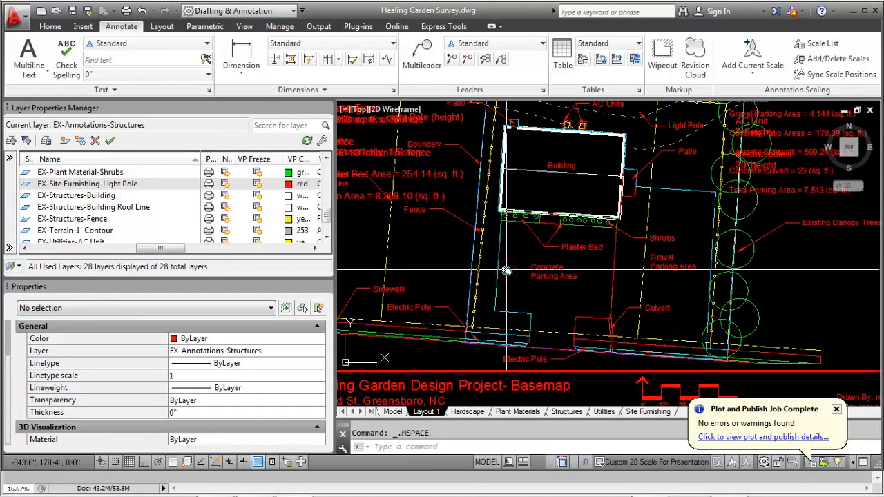
key(Return)
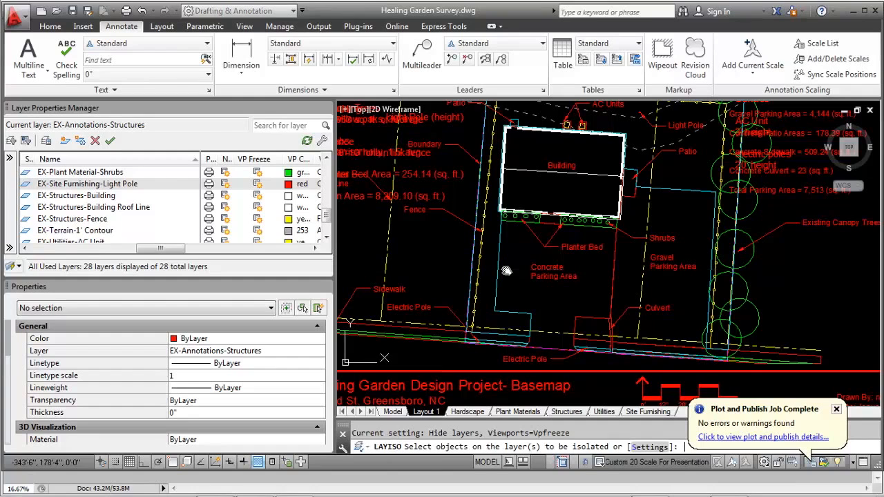
click(542, 344)
key(Return)
scroll(560, 304, down, 3)
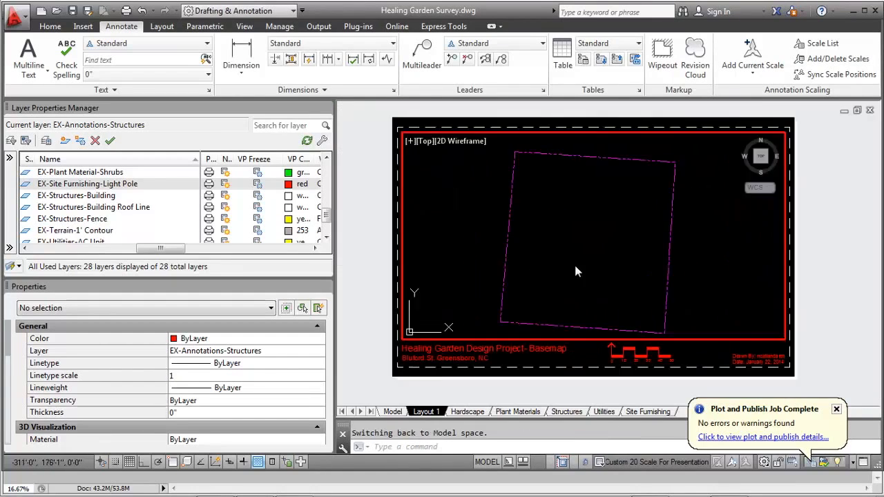
text(ps)
key(Return)
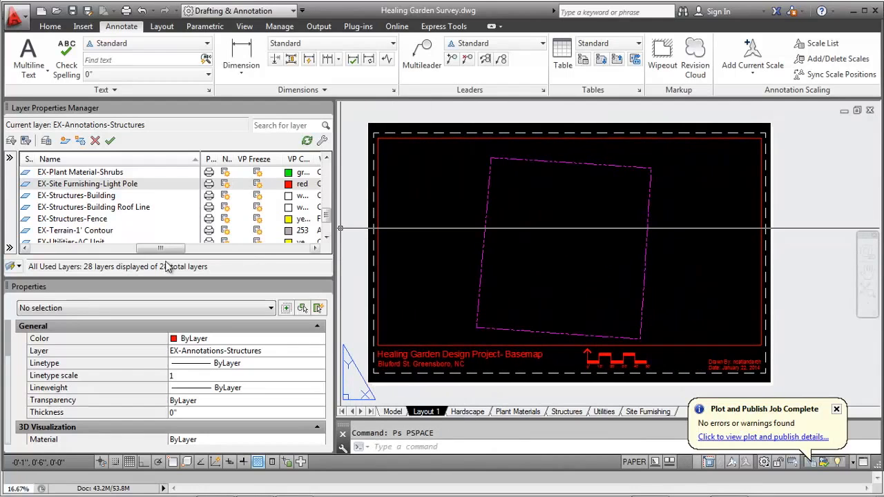
Step: Plot Layout 1 with DWG To PDF.pc3 as Property Line in the Site Inventory Diagram PDF's folder, and close the resulting PDF
drag(160, 251, 193, 253)
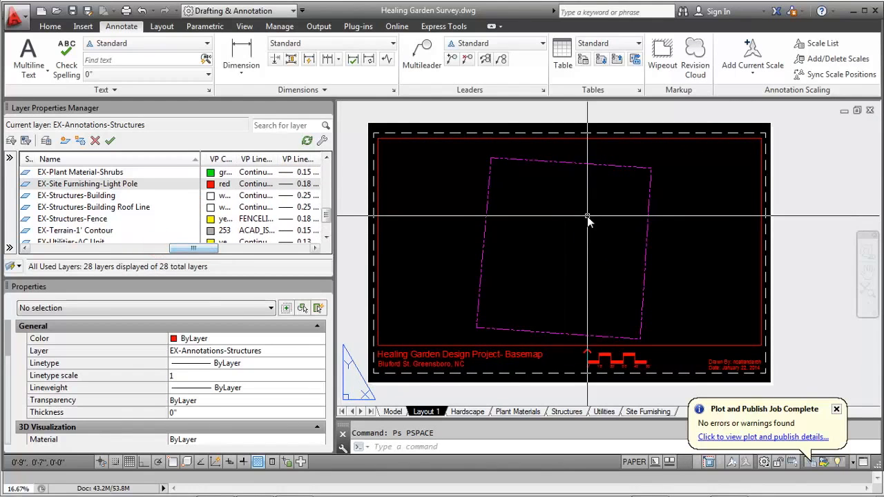
key(ctrl+p)
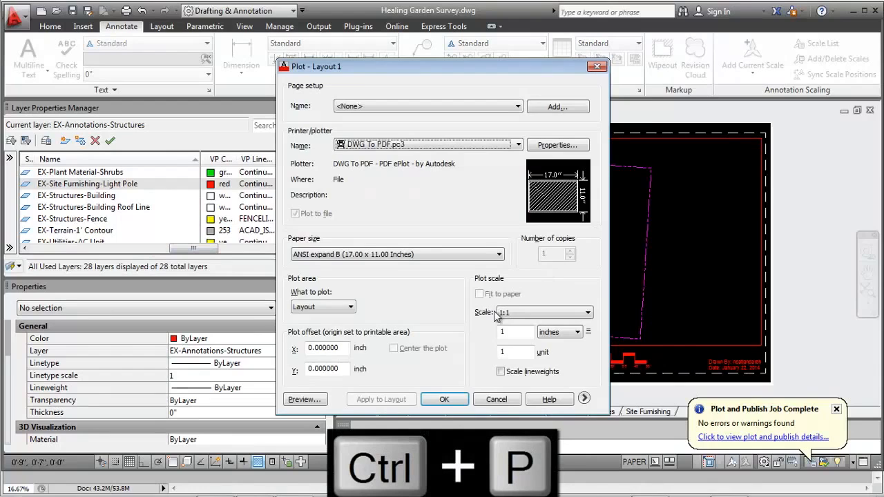
click(444, 399)
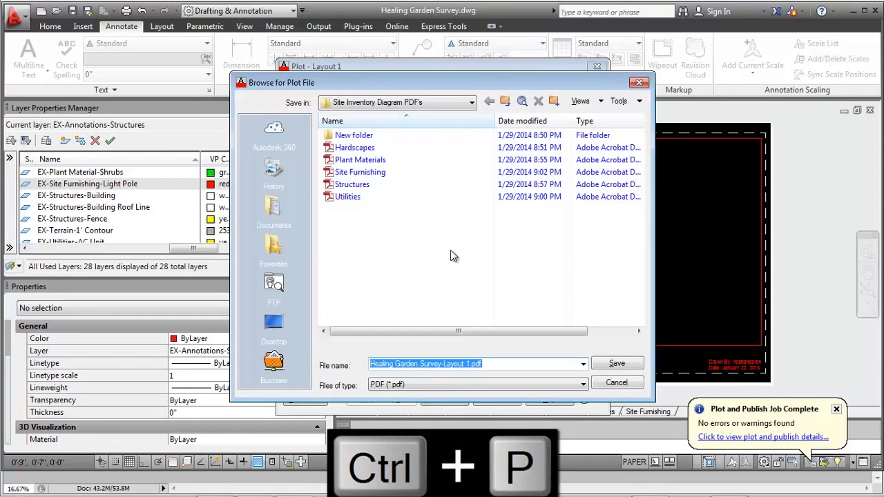
text(Property Line)
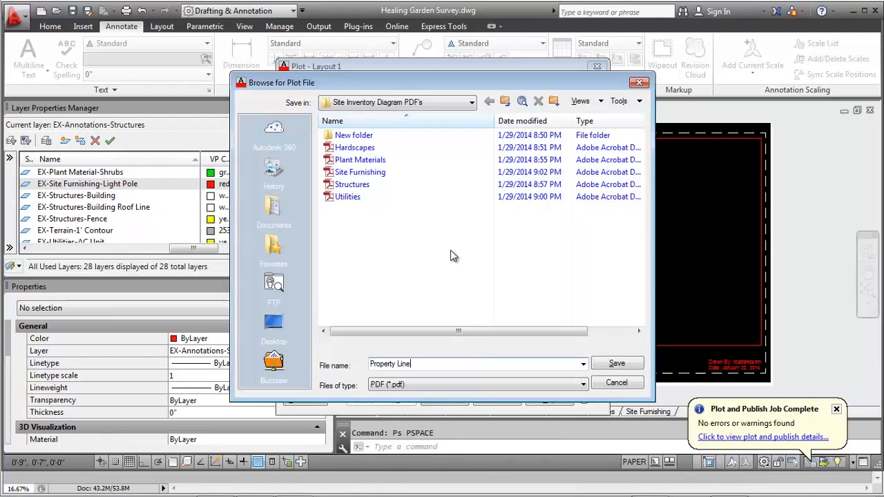
key(Return)
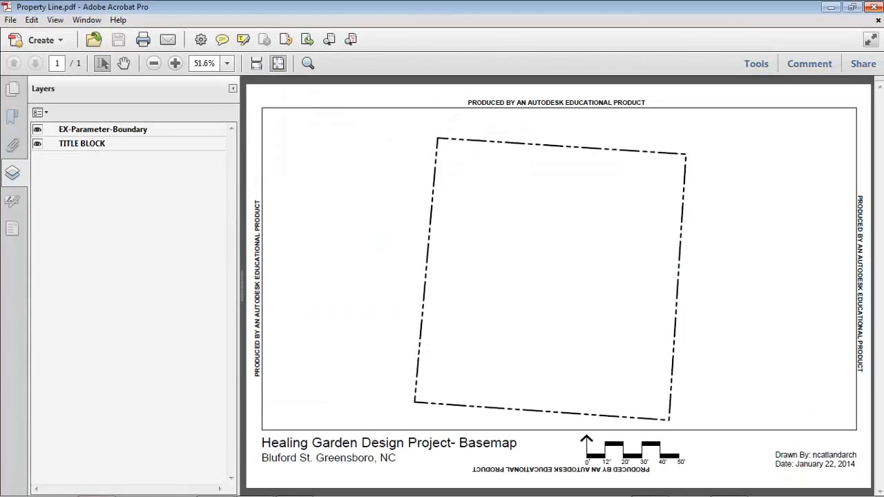
click(874, 10)
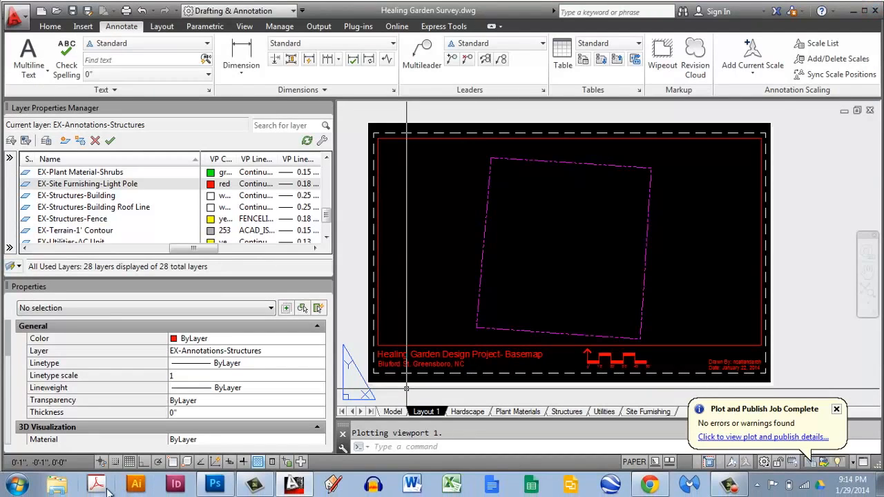
Step: Switch to Photoshop and open the Property Line PDF, cropped to Media Box at 300 pixels/inch in RGB Color
click(204, 487)
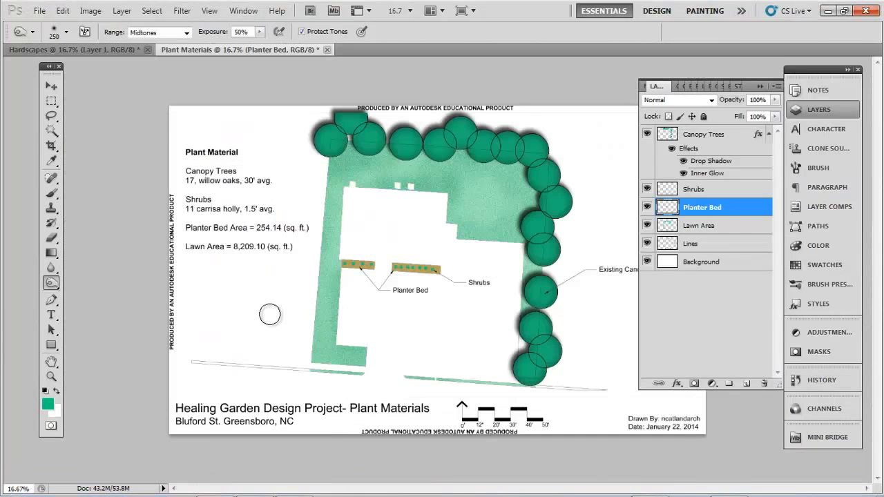
key(ctrl+o)
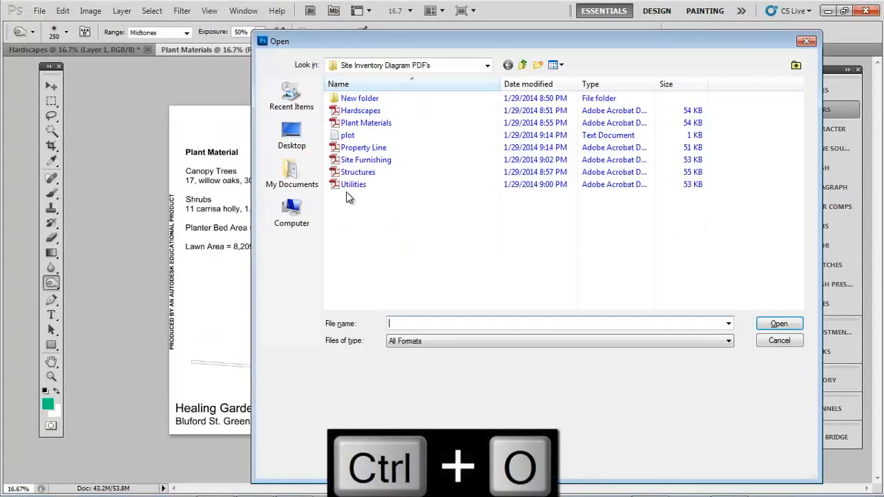
click(362, 148)
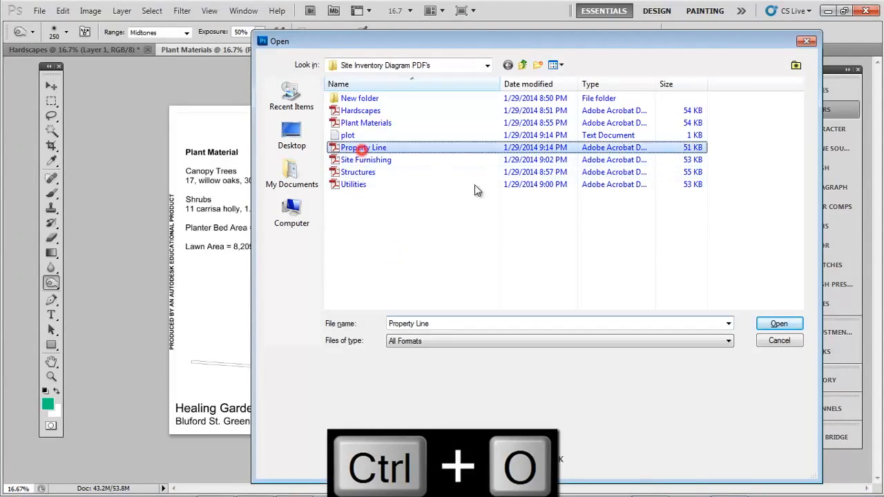
click(779, 324)
click(572, 122)
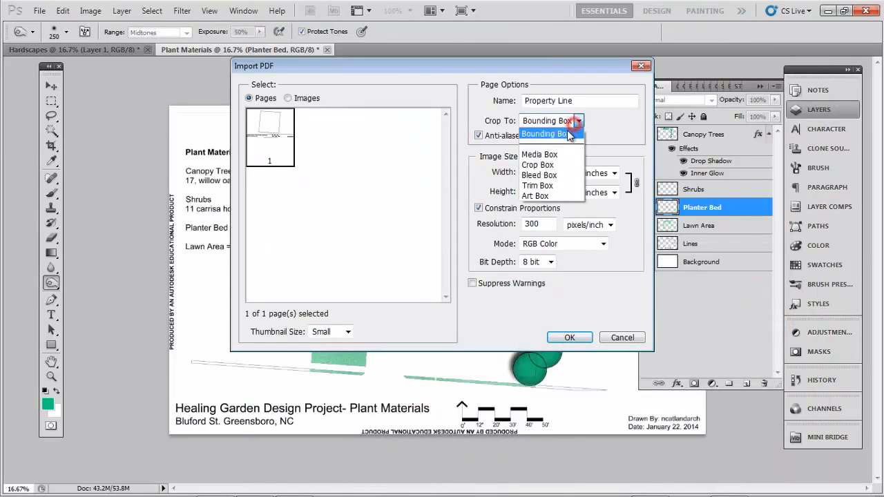
click(563, 154)
click(577, 338)
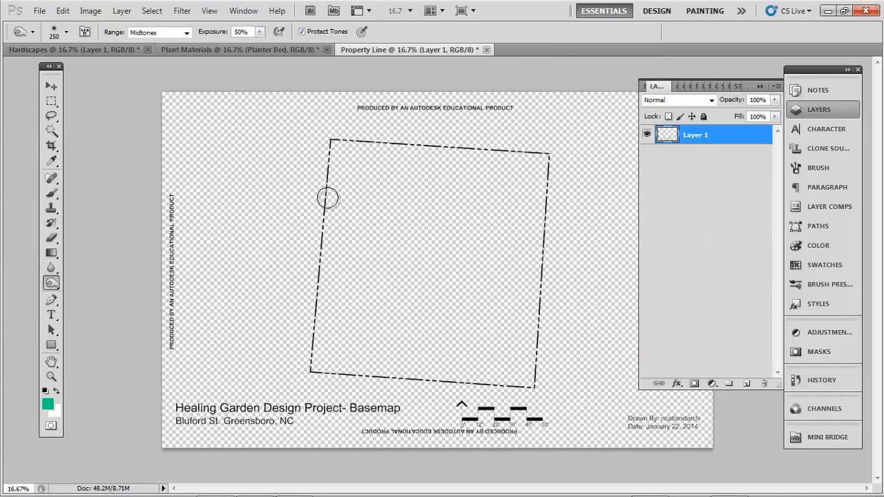
Step: Copy the entire Property Line page into the Plant Materials document and name the pasted layer Property LIne
key(m)
drag(252, 170, 722, 458)
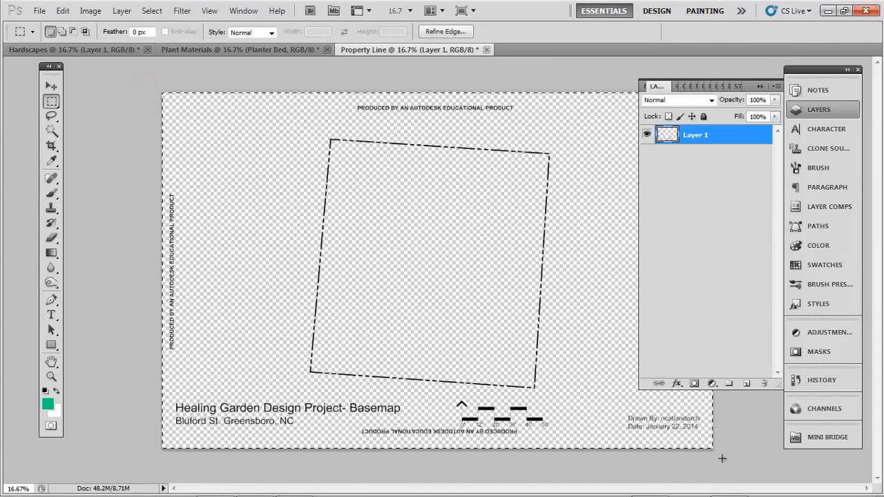
key(ctrl+c)
key(ctrl+Tab)
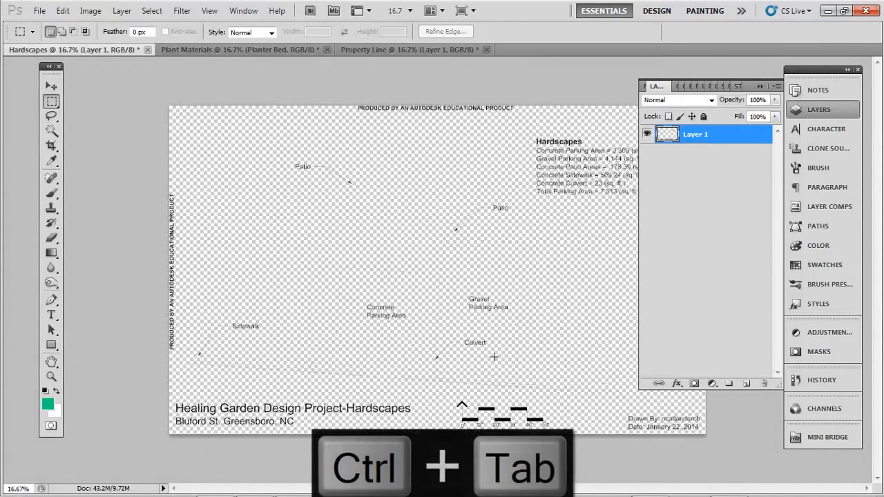
key(ctrl+Tab)
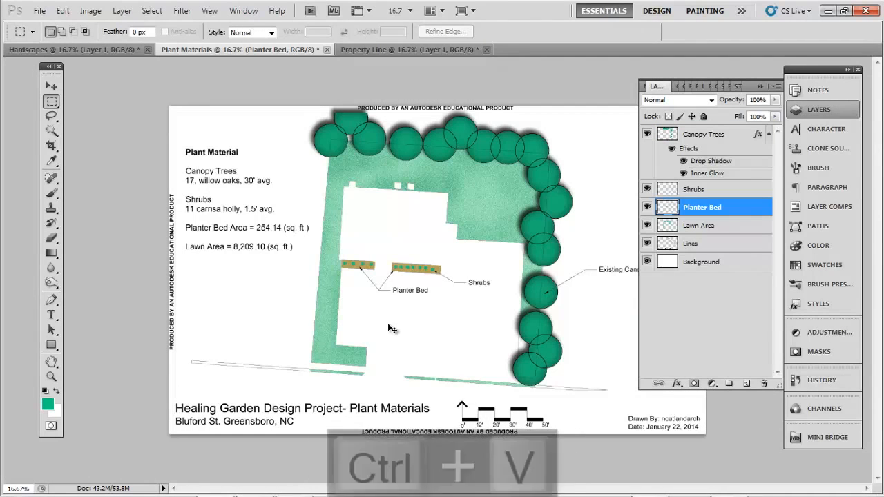
key(ctrl+v)
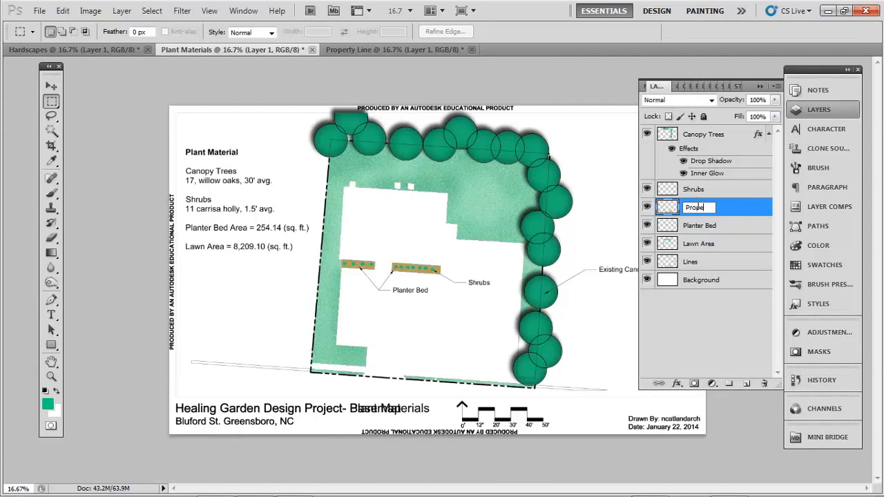
key(Return)
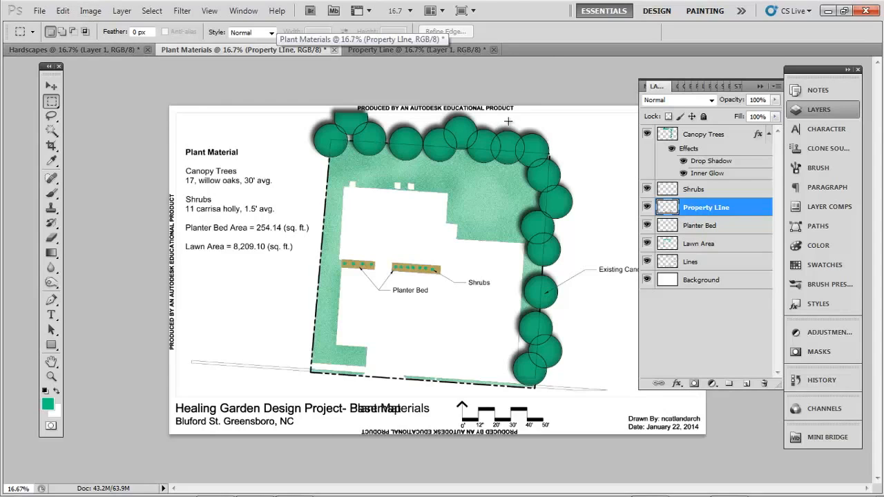
Step: Recolour the property line layer magenta (ee17eb) with a solid colour fill layer clipped to it, and merge the fill down
click(177, 12)
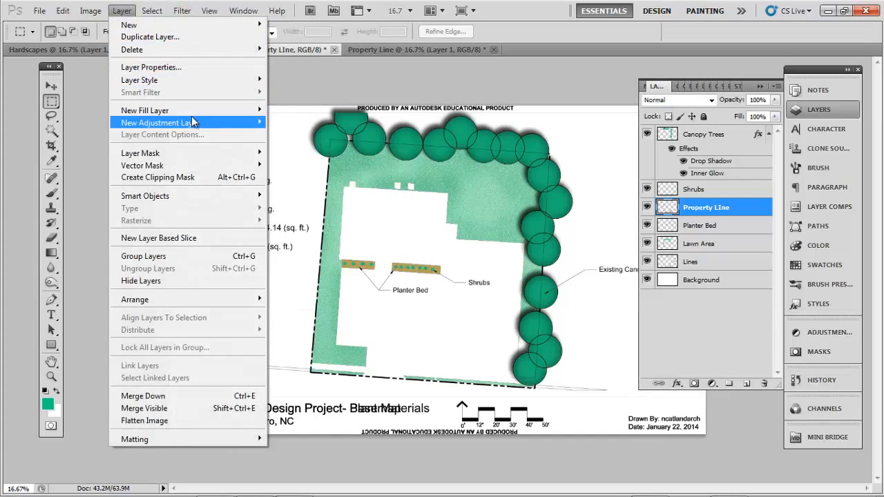
mouse_move(221, 108)
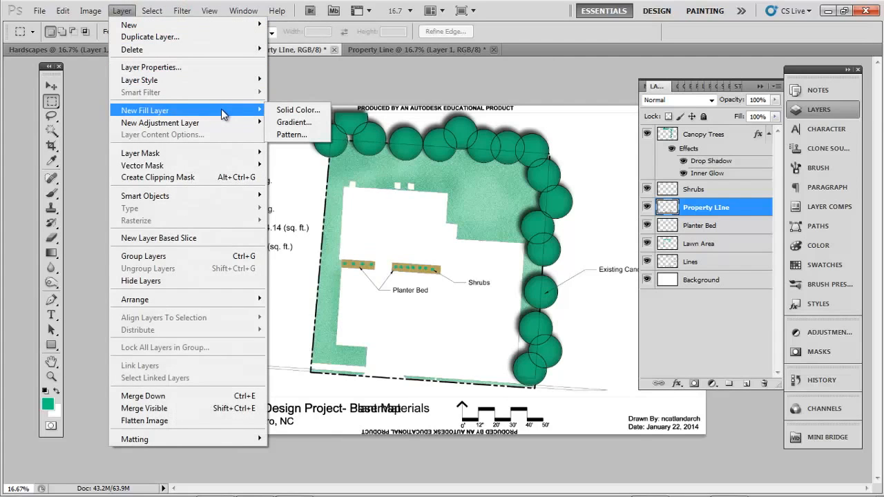
click(291, 110)
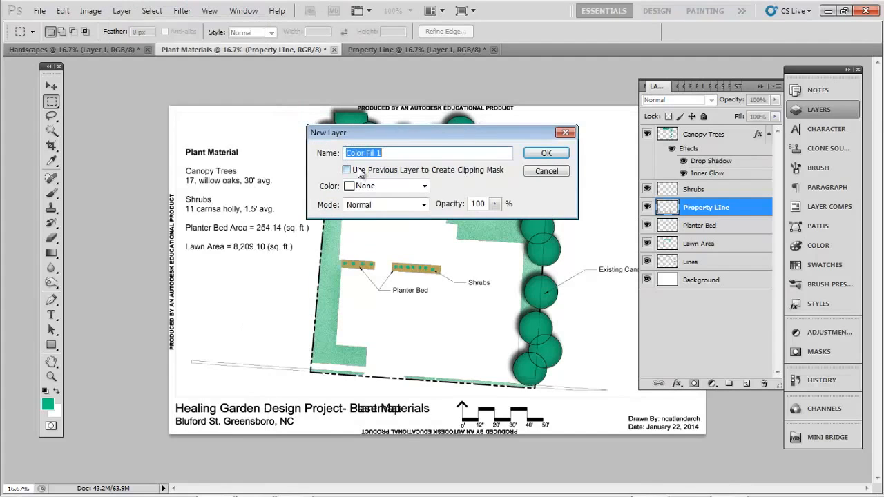
click(347, 171)
click(542, 152)
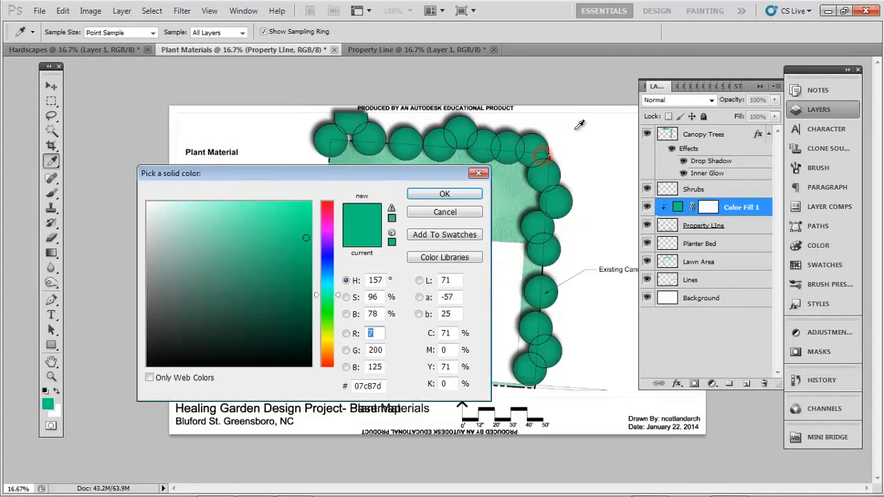
click(329, 228)
click(296, 212)
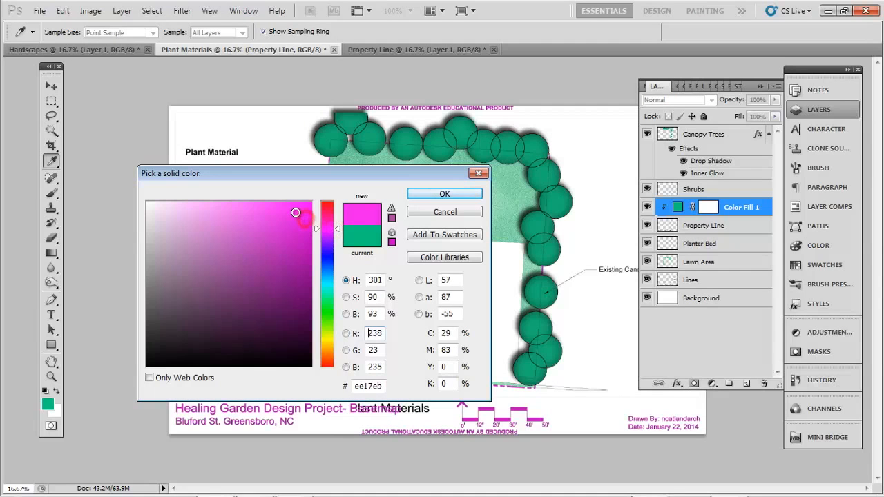
click(448, 197)
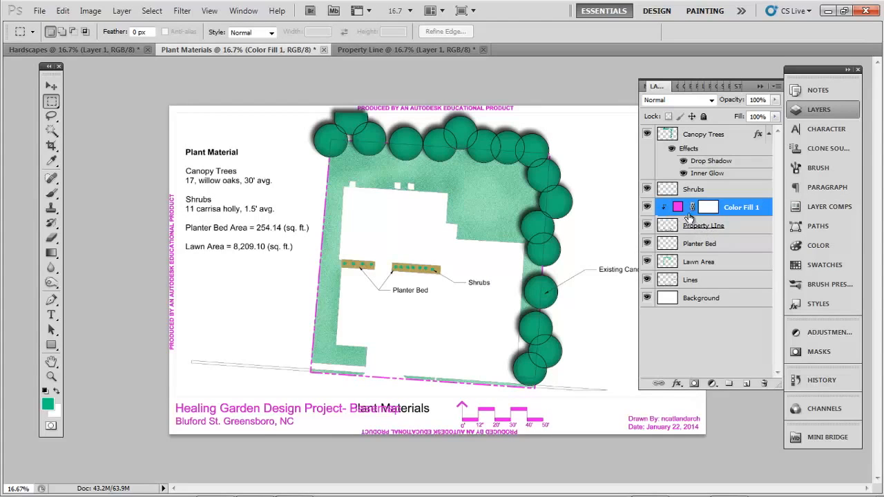
key(ctrl+e)
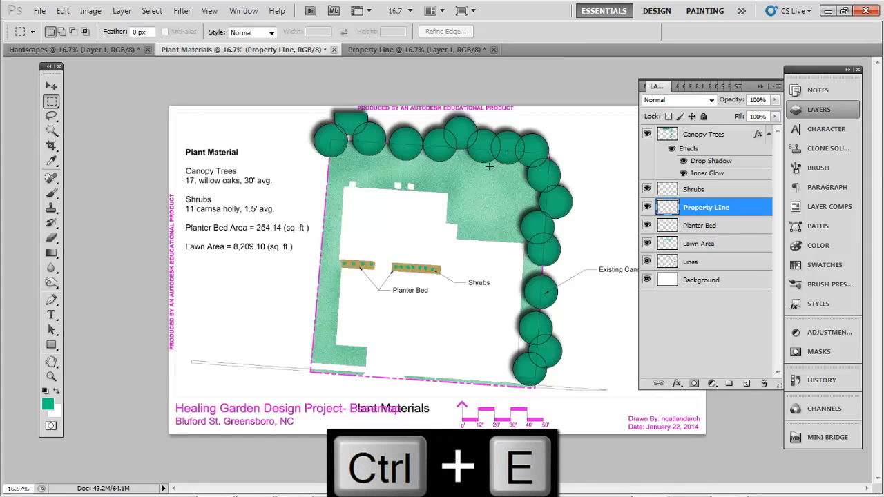
Step: Delete everything outside the property boundary from the property line layer, including its duplicate title block text, and clear the selection
drag(357, 198, 574, 398)
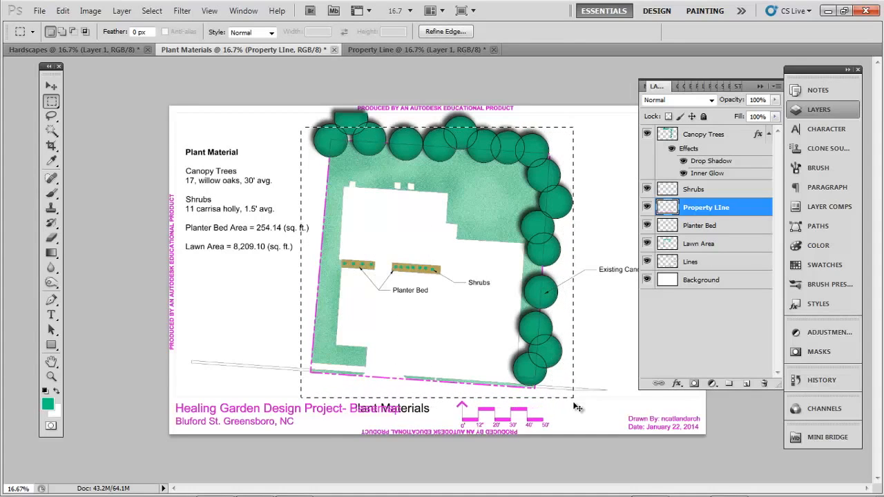
key(ctrl+shift+i)
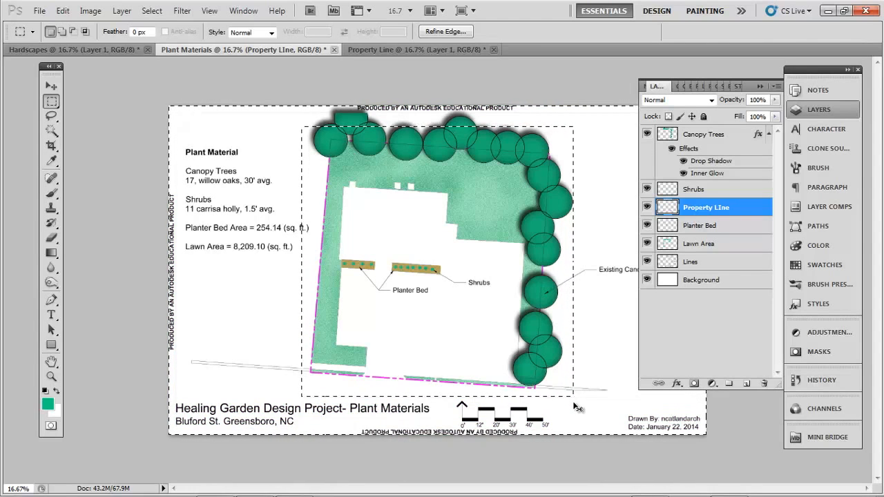
key(ctrl+d)
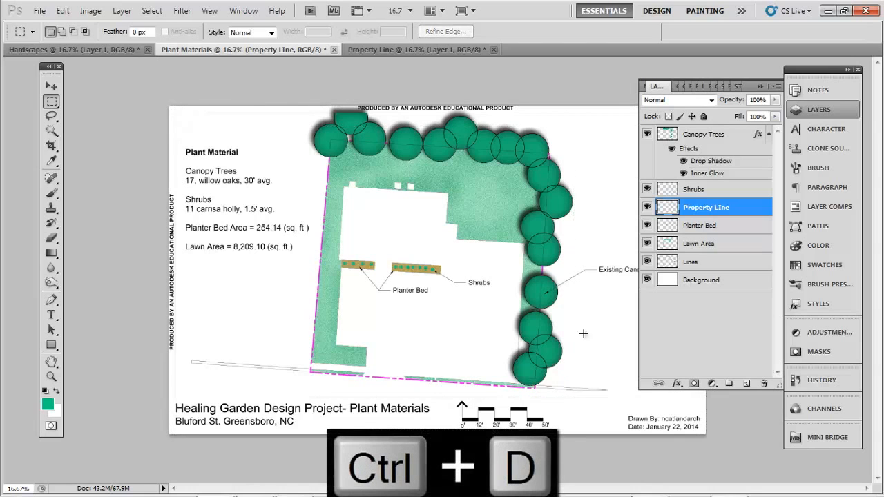
Step: Move the property line layer above Canopy Trees and correct its name to Property Line
drag(739, 216, 733, 136)
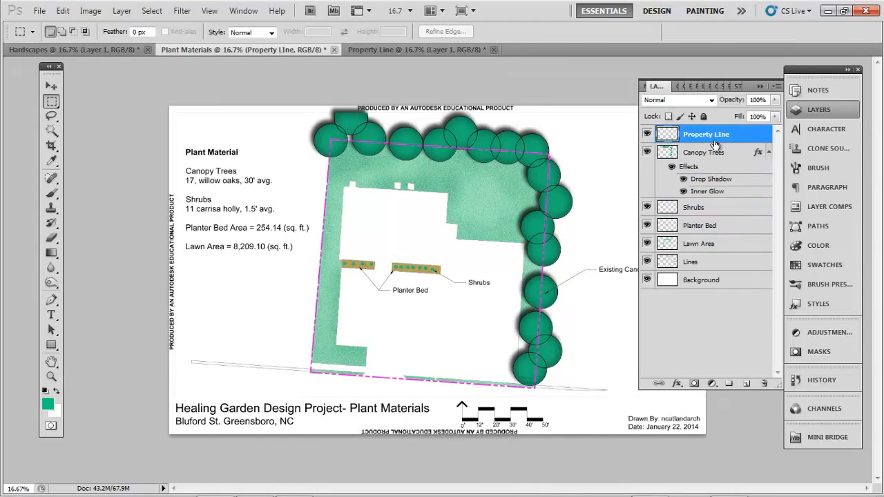
double_click(721, 134)
click(714, 134)
double_click(713, 134)
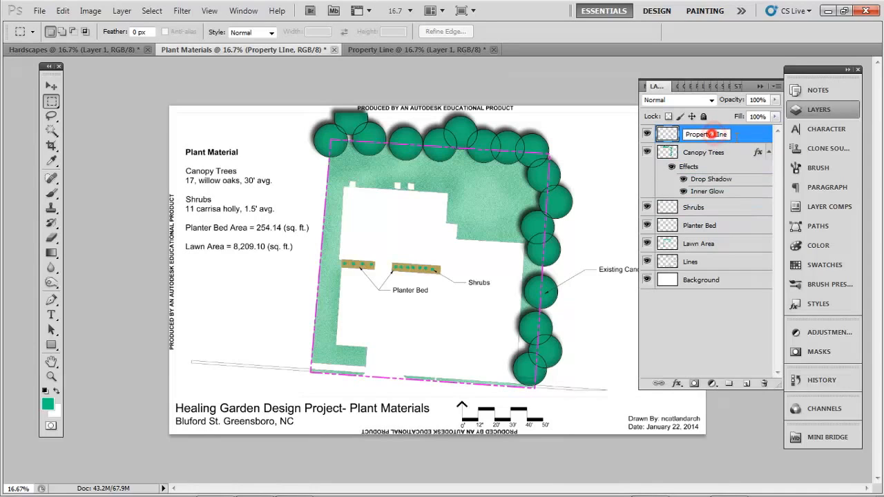
key(BackSpace)
key(Return)
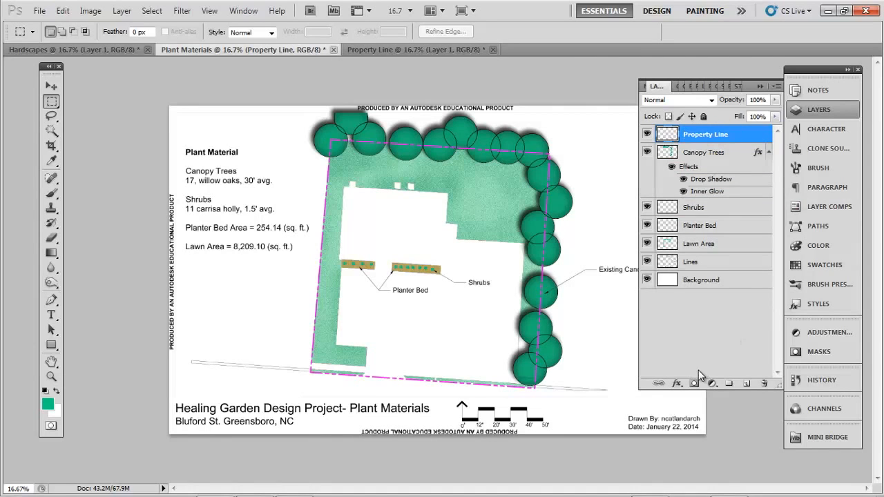
Step: Add a Stroke effect to the Property Line layer, sampling the line's magenta (ee17eb) as the stroke colour
click(677, 384)
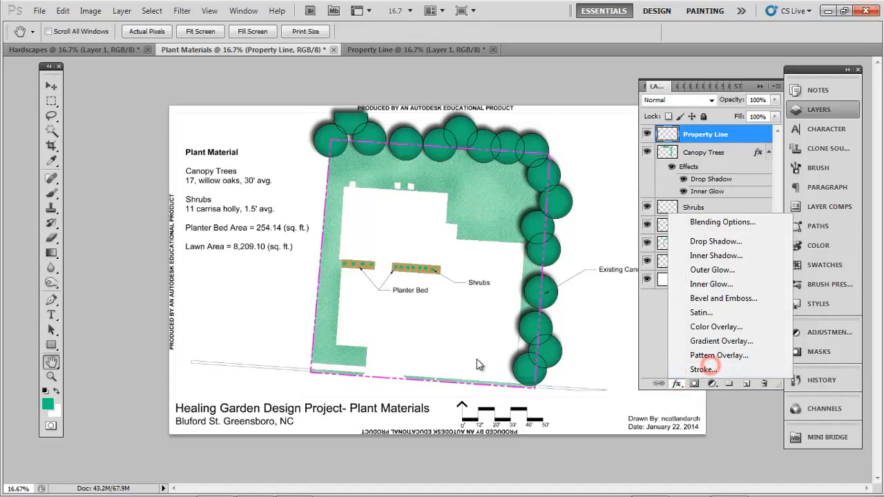
click(669, 420)
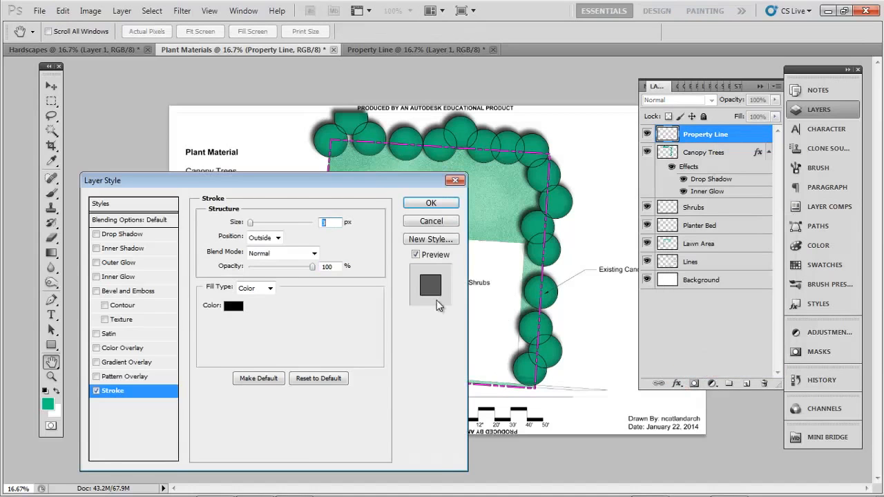
click(234, 306)
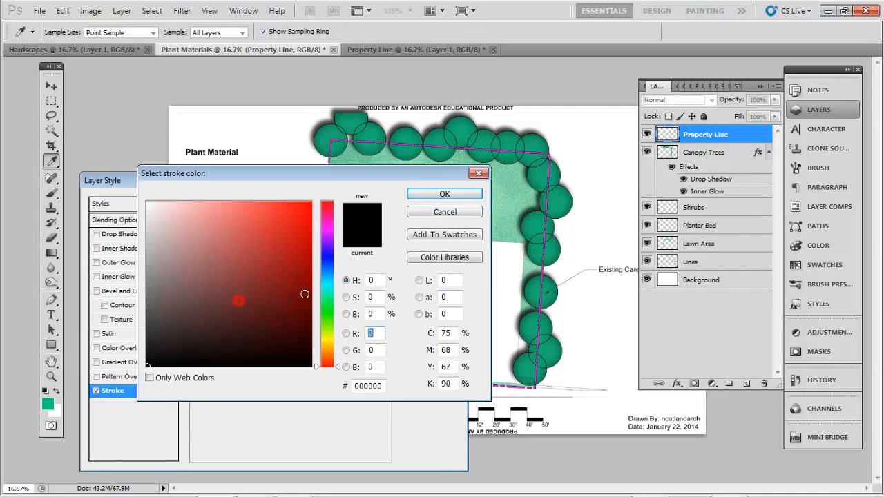
click(437, 141)
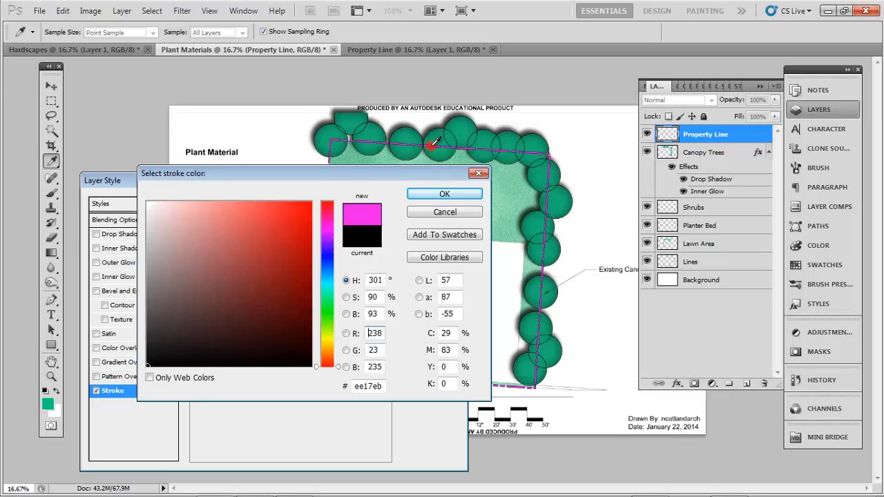
Step: Apply a magenta stroke to the Property Line layer, entering a size of 1.5 px, and check it up close
click(445, 197)
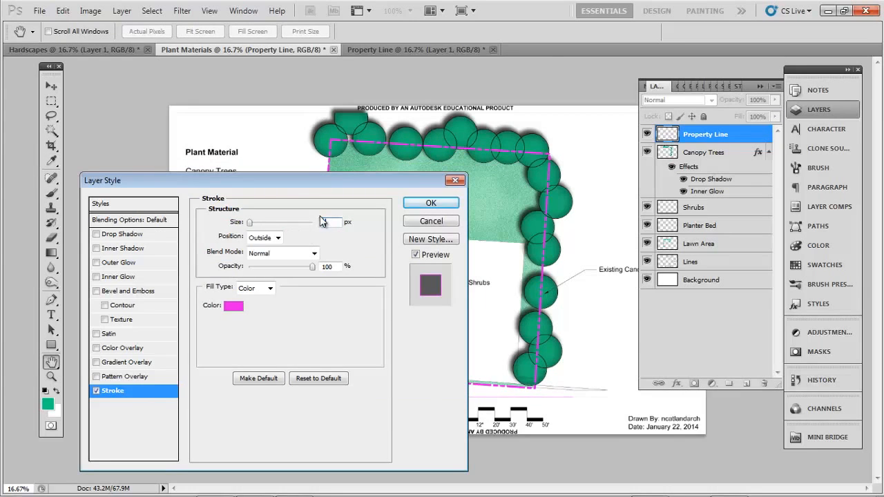
text(1.5)
click(444, 199)
click(418, 202)
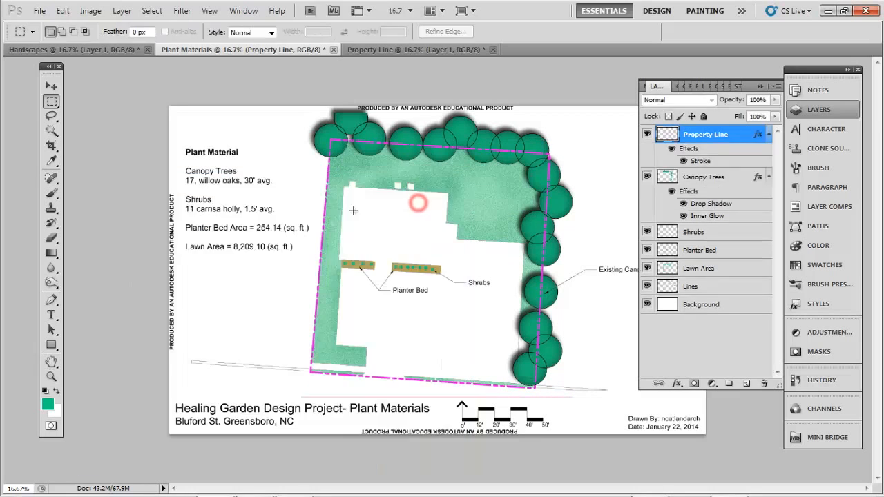
key(ctrl+equal)
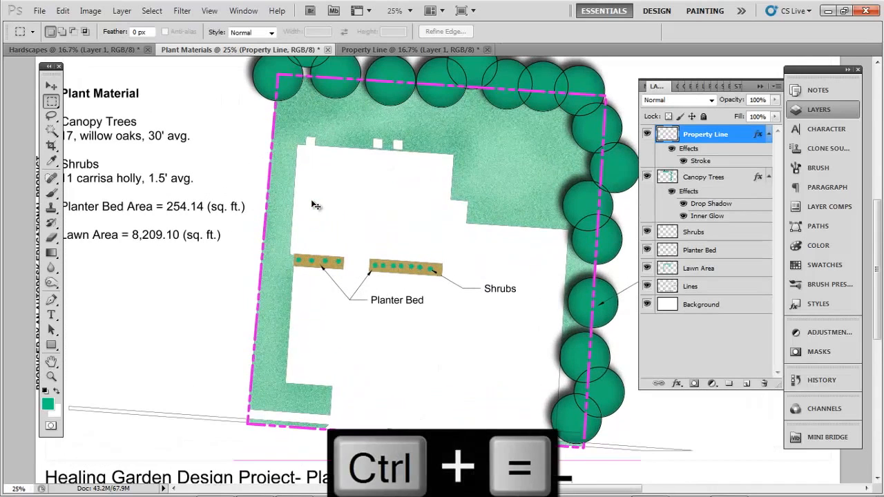
key(ctrl+minus)
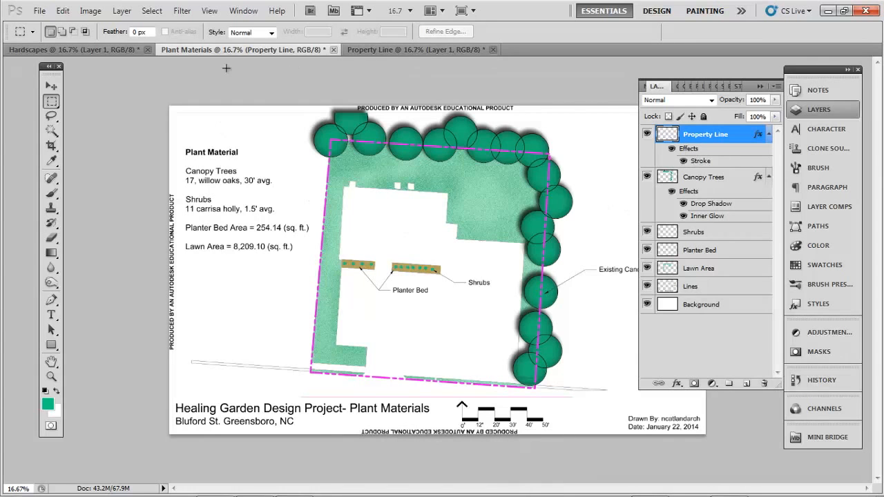
Step: Close the Property Line document without saving its changes
click(428, 49)
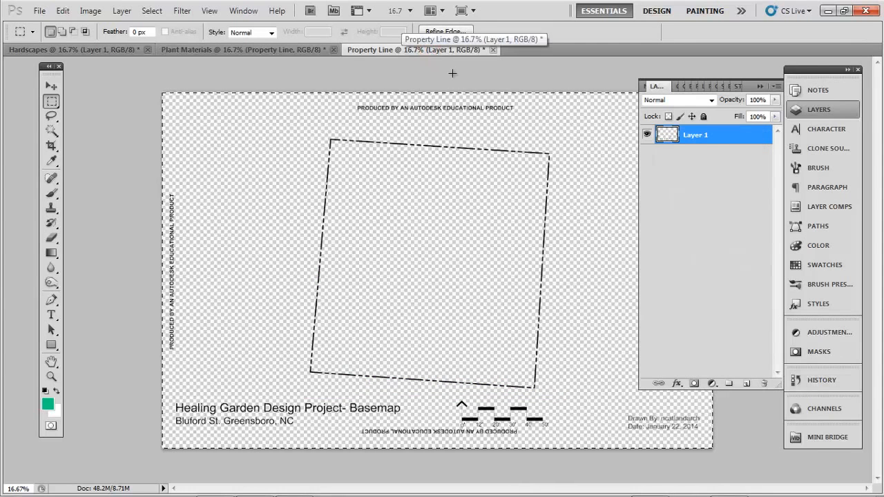
click(493, 49)
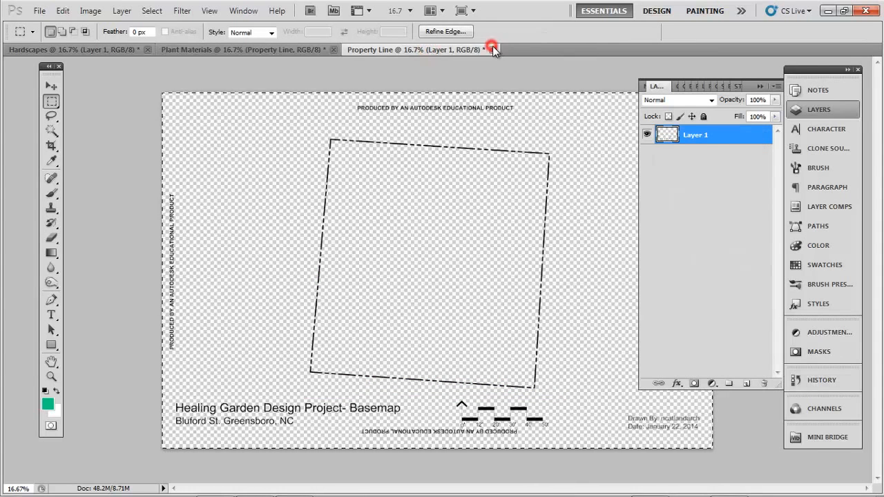
click(456, 252)
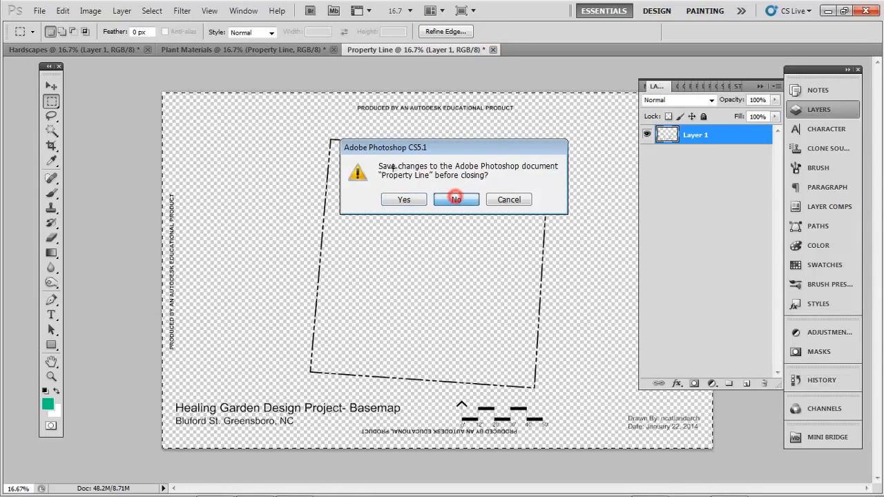
Step: Copy the entire Hardscapes drawing and paste it into the Plant Materials document
click(102, 53)
drag(139, 93, 413, 293)
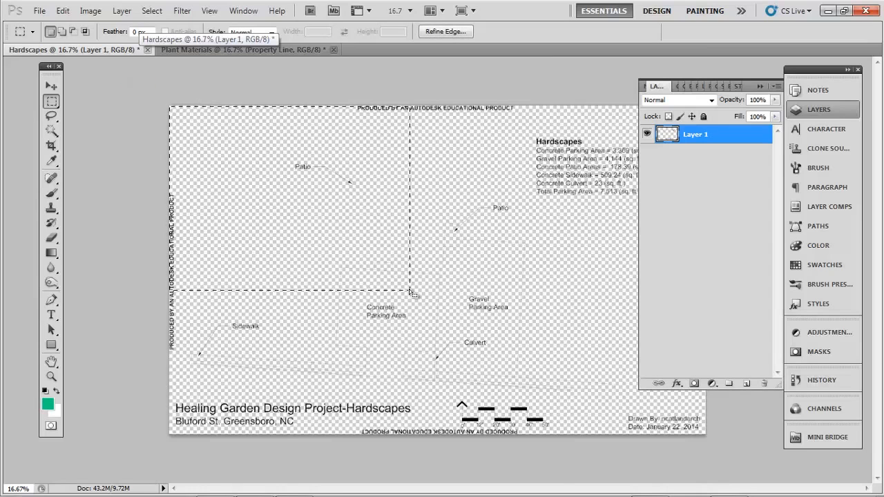
key(ctrl+d)
key(ctrl+a)
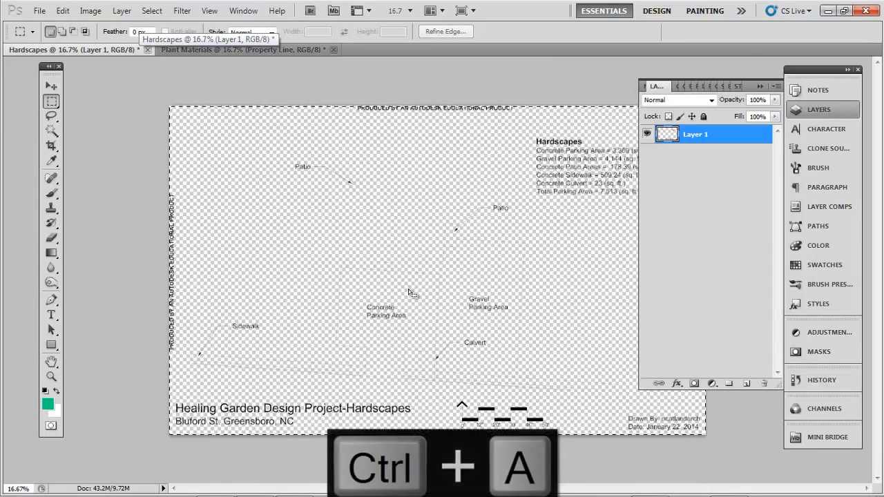
key(ctrl+c)
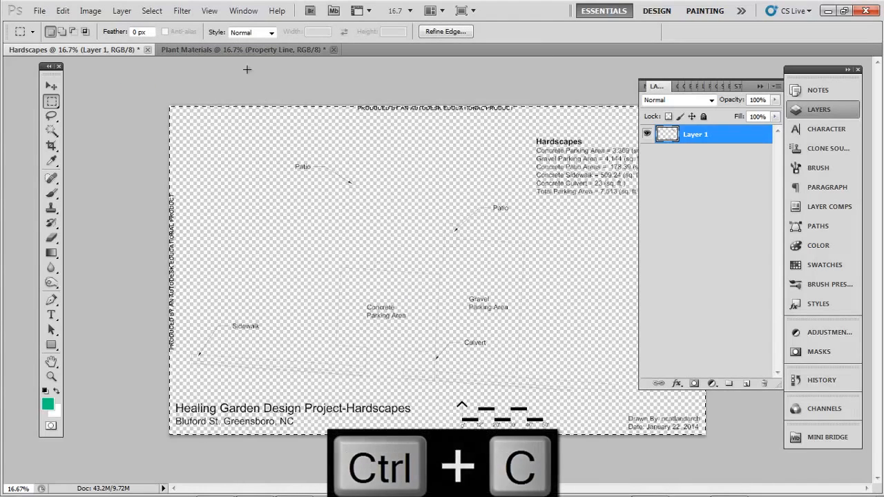
key(ctrl+Tab)
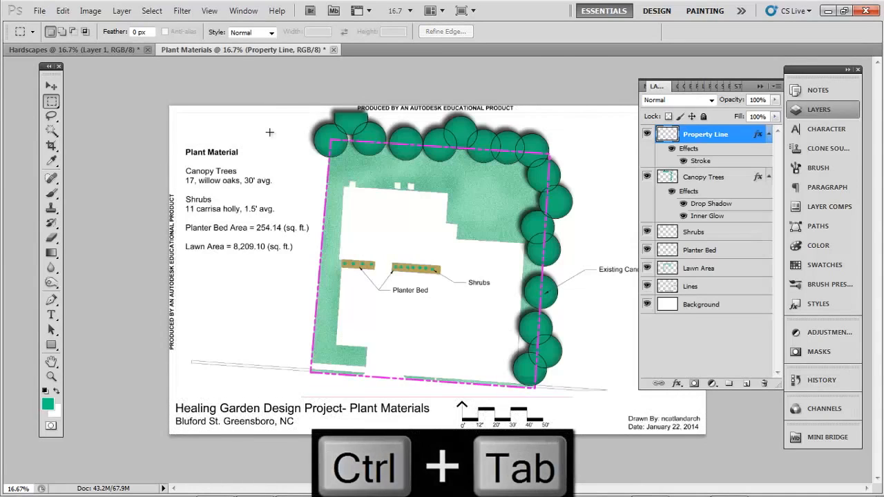
key(ctrl+v)
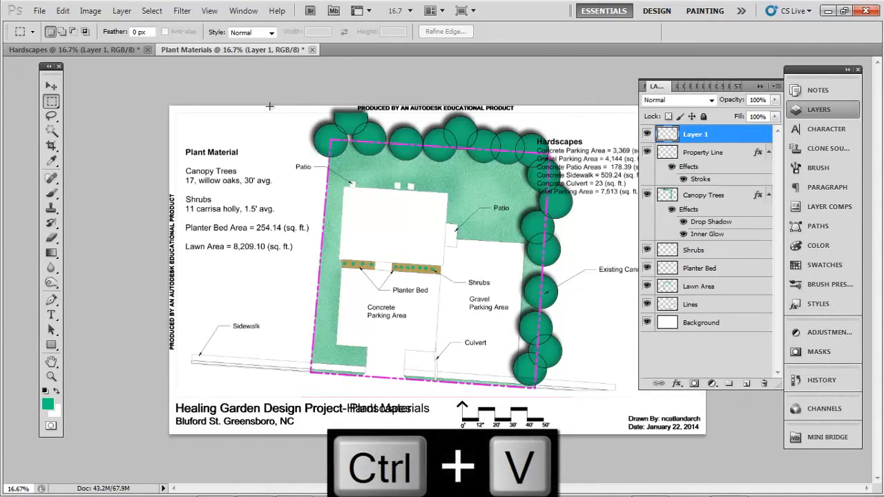
Step: Rename the pasted layer as Hardscapes
double_click(696, 137)
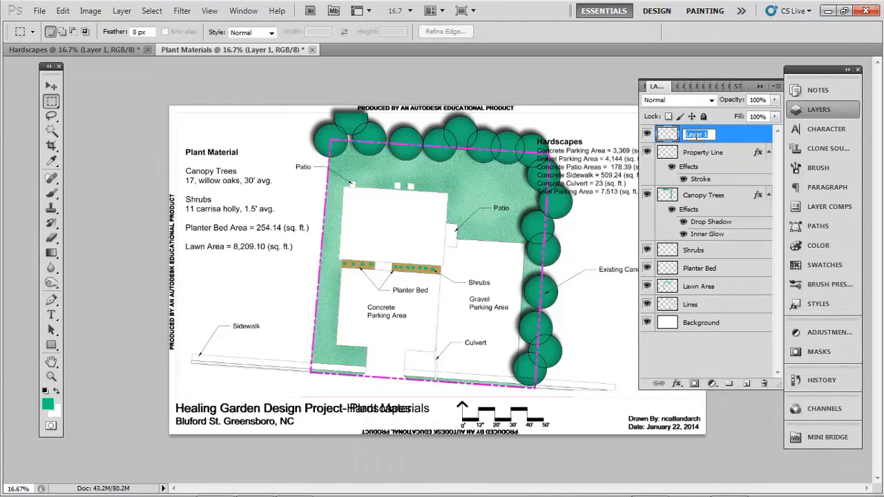
text(Hardscapes)
key(Return)
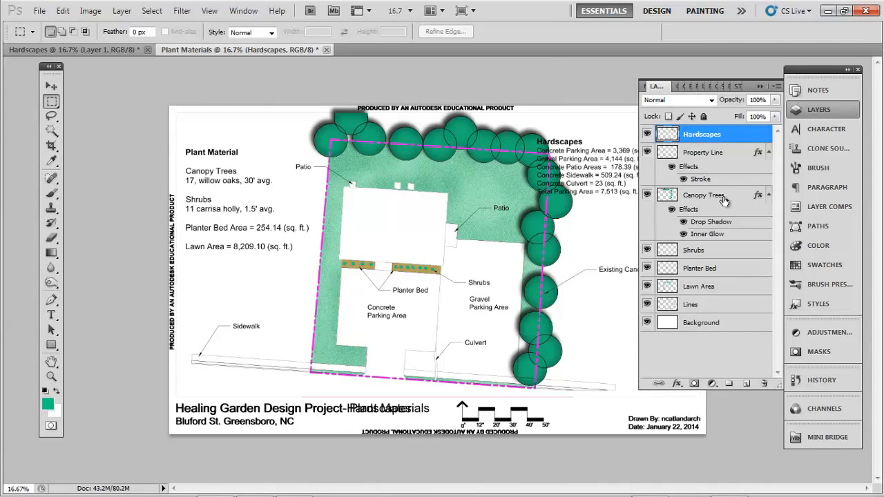
Step: Group the layers from Property Line down to Lines and name the group Plant Materials
click(719, 159)
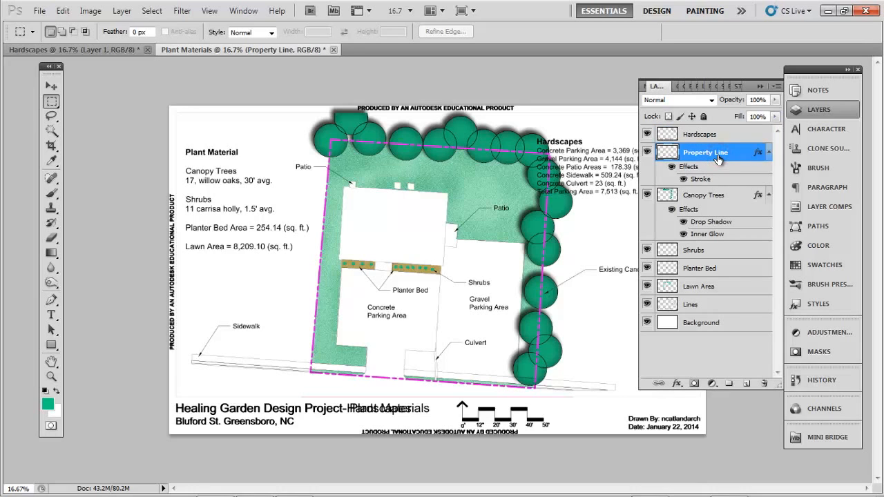
shift+click(712, 308)
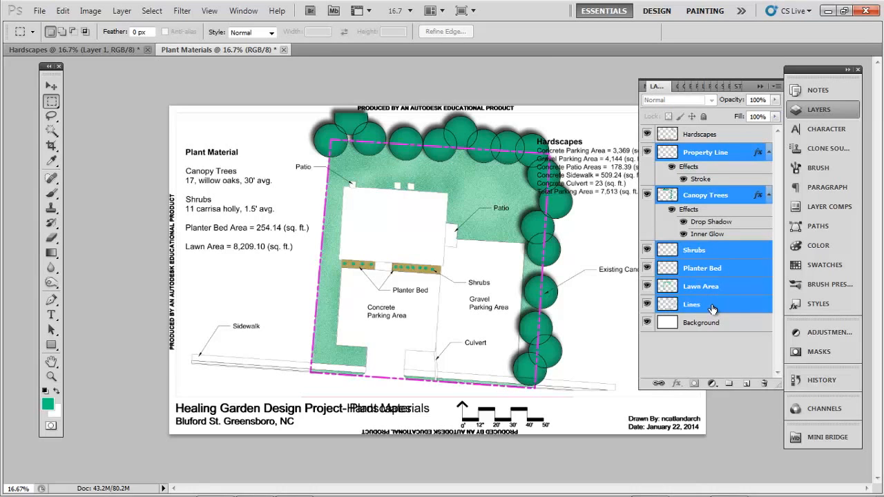
key(ctrl+g)
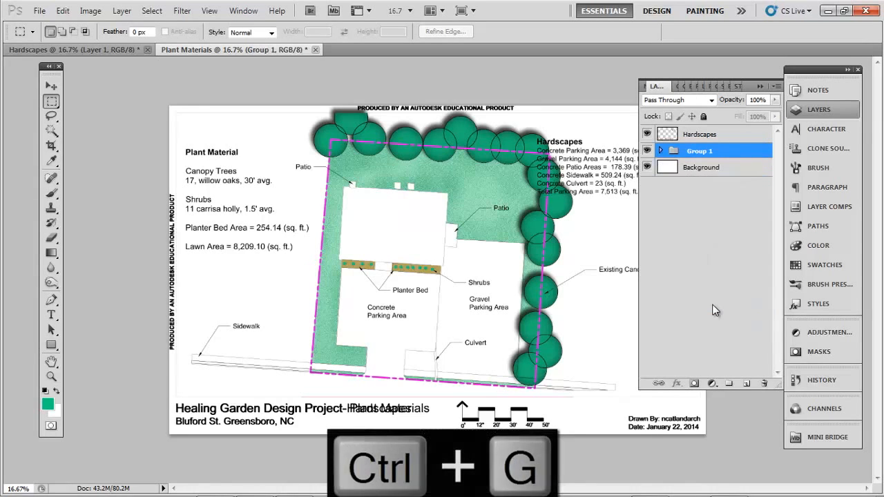
double_click(700, 151)
text(P)
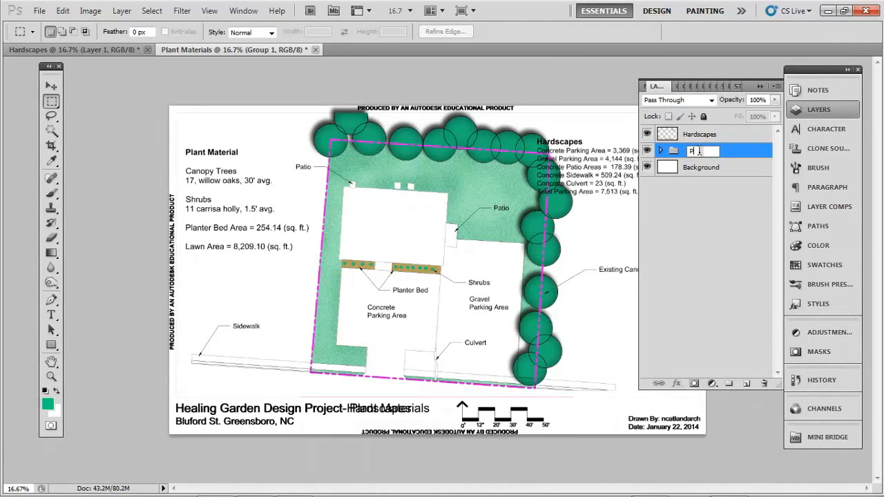
text(lant Materia)
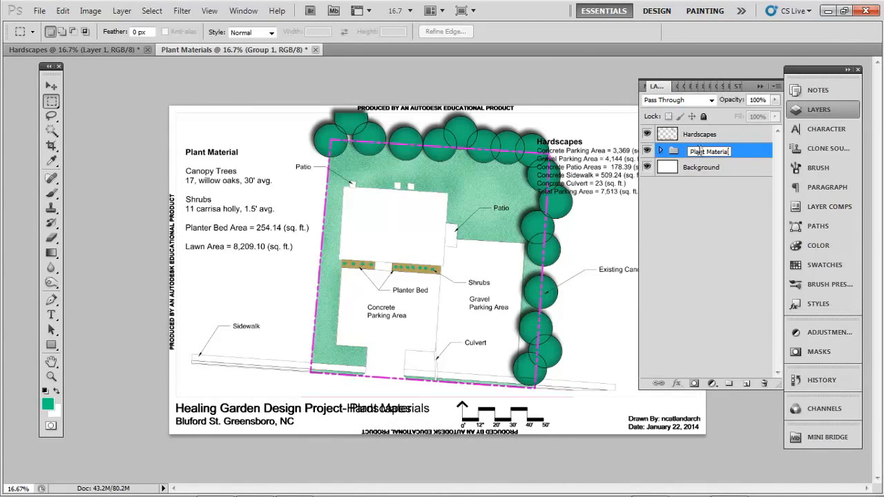
text(ls)
key(Return)
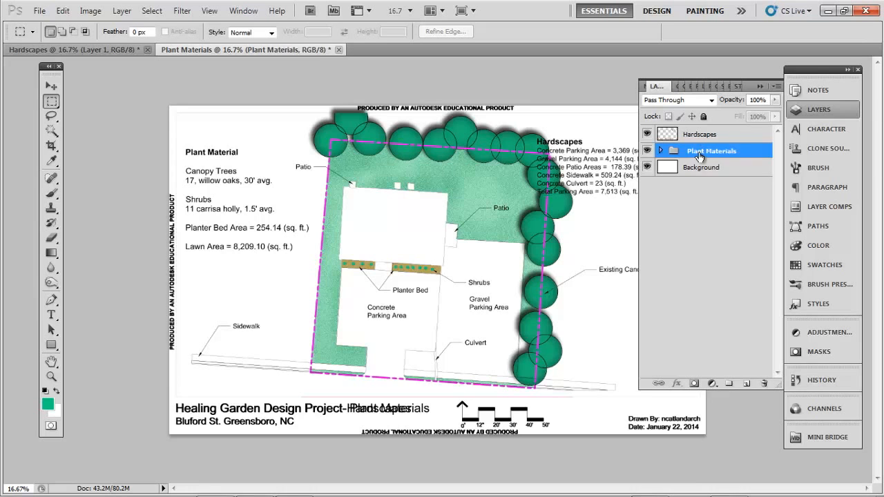
Step: Compare the drawings by toggling the Plant Materials group, then hide the Hardscapes layer and leave the group visible
click(647, 150)
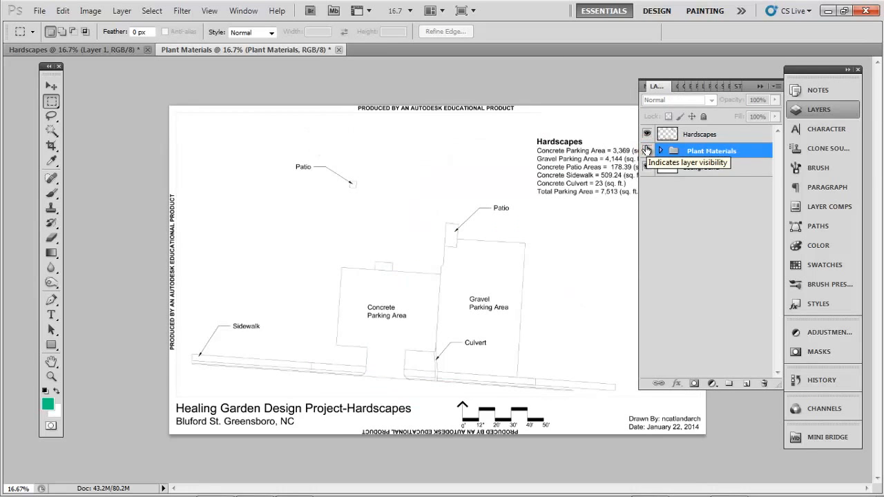
click(647, 150)
click(646, 150)
click(647, 150)
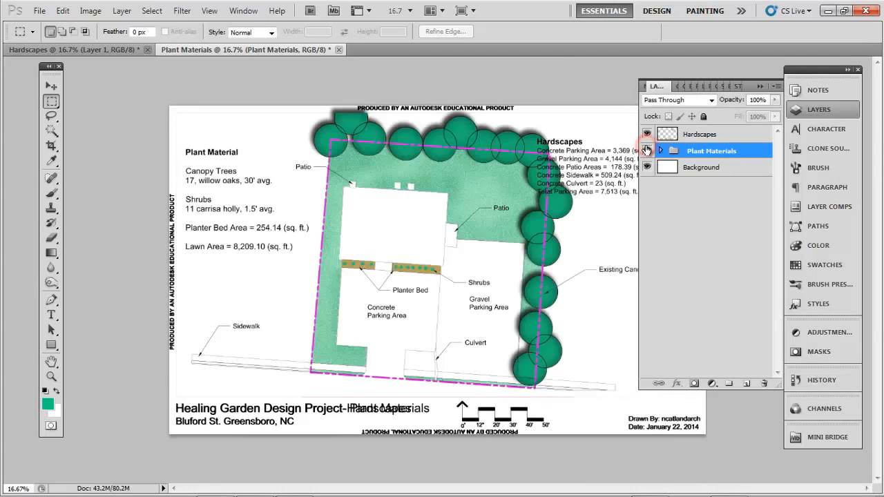
click(647, 150)
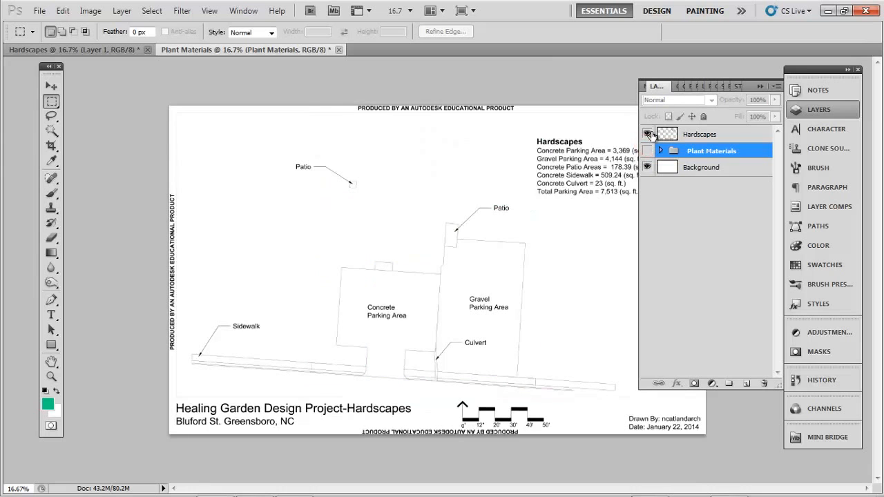
click(647, 134)
click(647, 150)
Step: Expand the Plant Materials group and inspect the Property Line, Canopy Trees and Lines layers by toggling their visibility
click(660, 150)
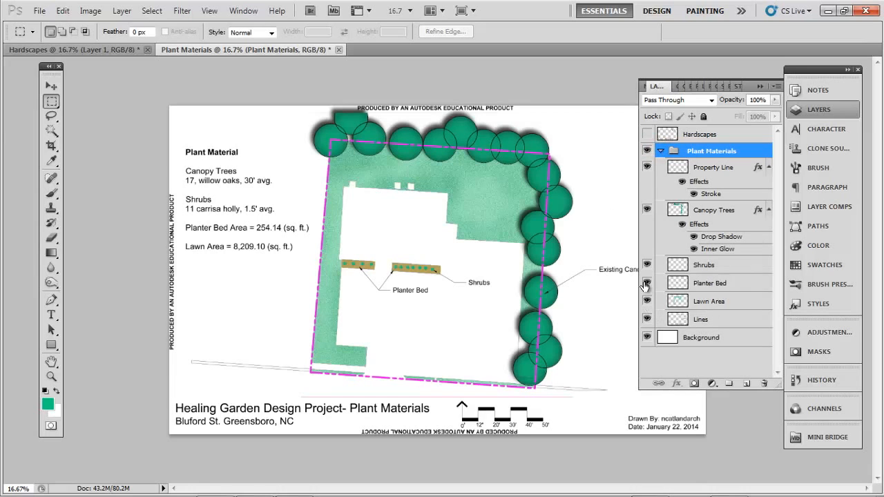
click(661, 152)
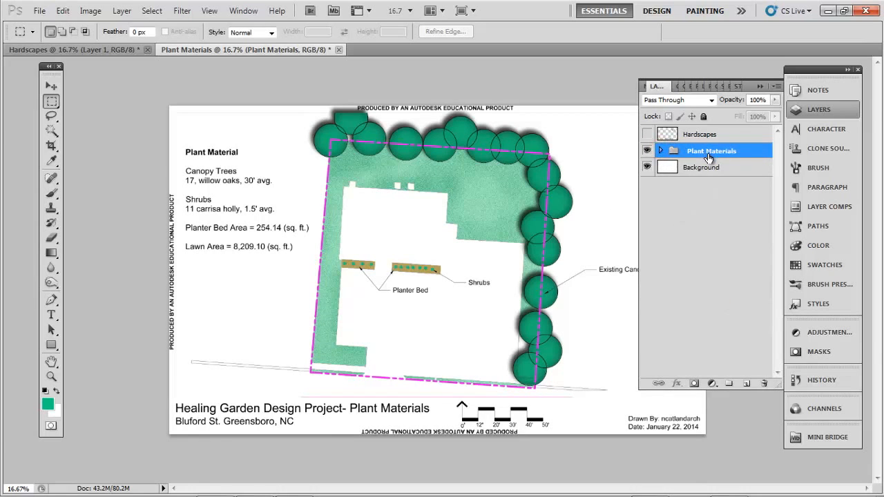
key(v)
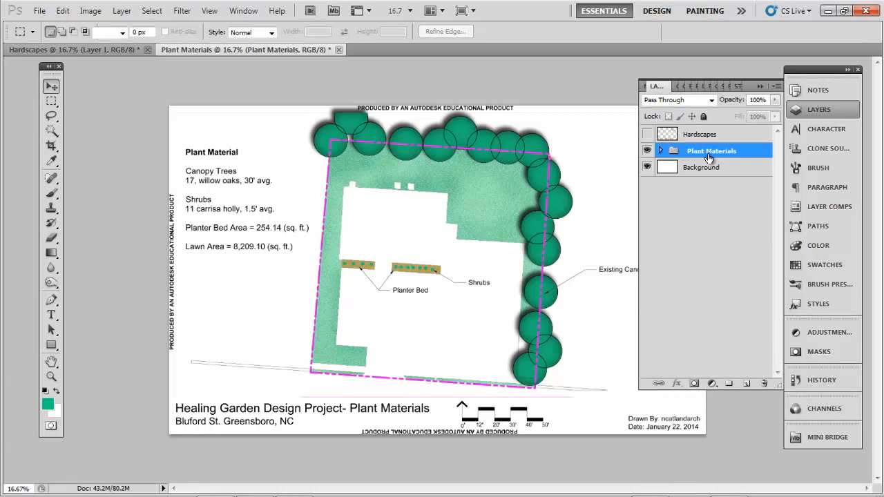
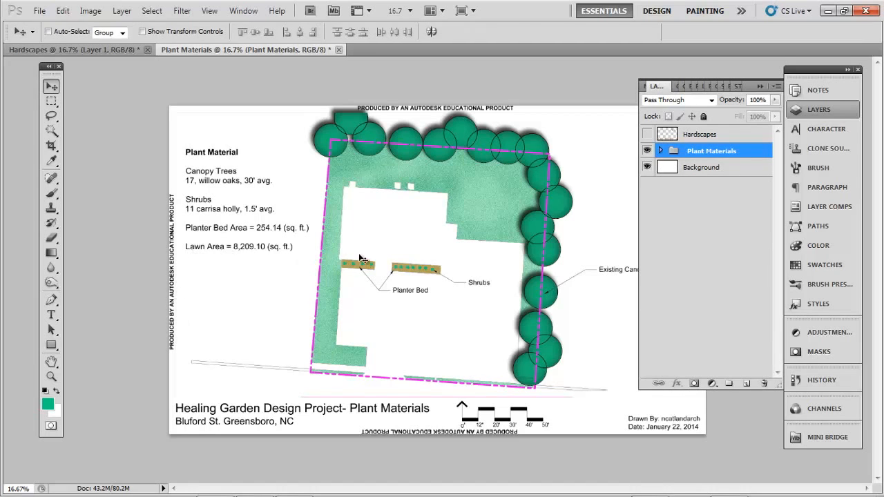
click(659, 150)
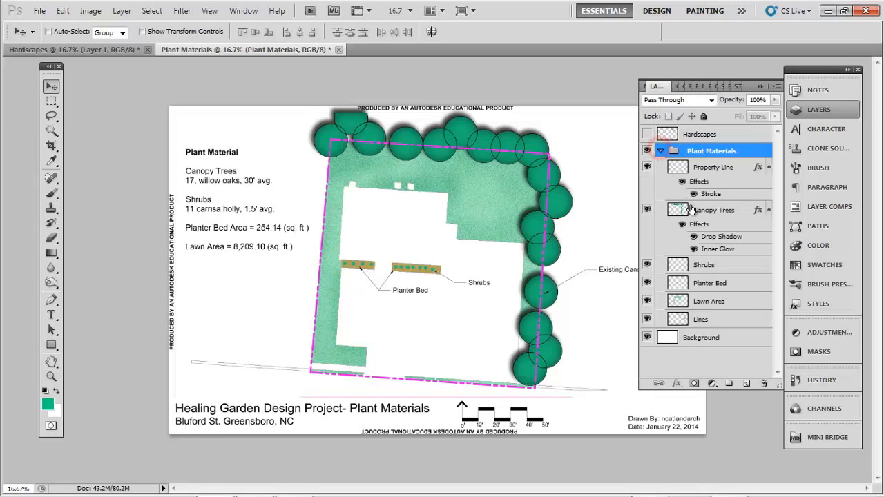
click(716, 172)
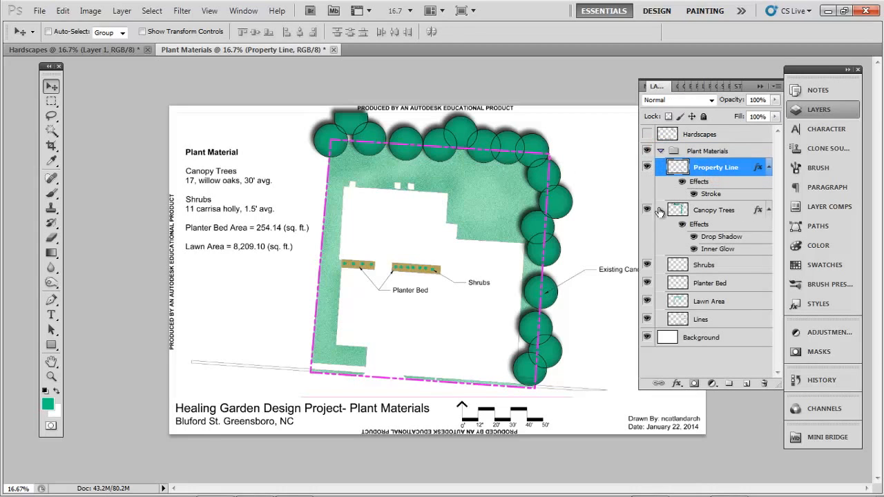
click(648, 168)
click(649, 167)
click(646, 211)
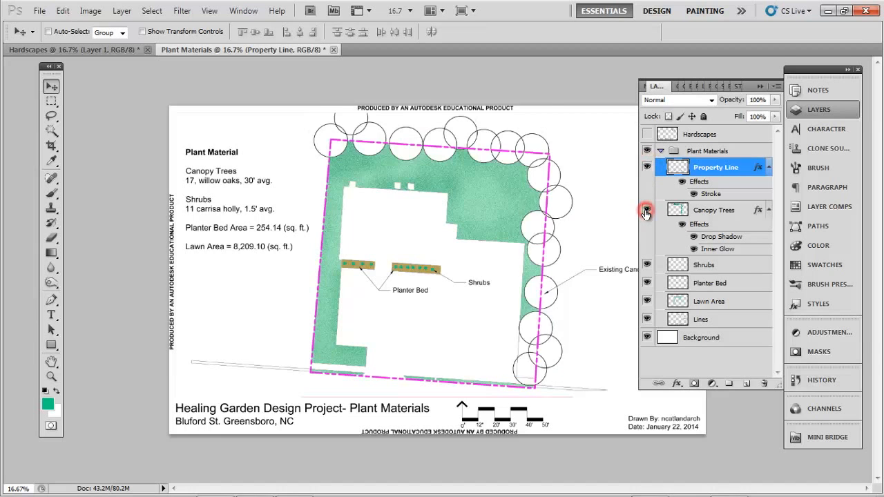
click(647, 211)
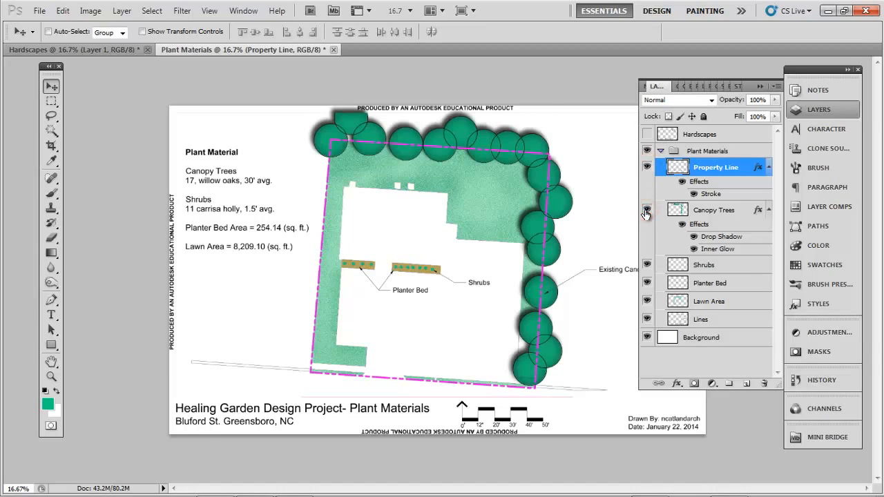
click(648, 320)
click(647, 320)
Step: Delete the vertical Autodesk educational product stamp along the sheet's left edge from the Lines layer and clear the selection
click(727, 319)
key(m)
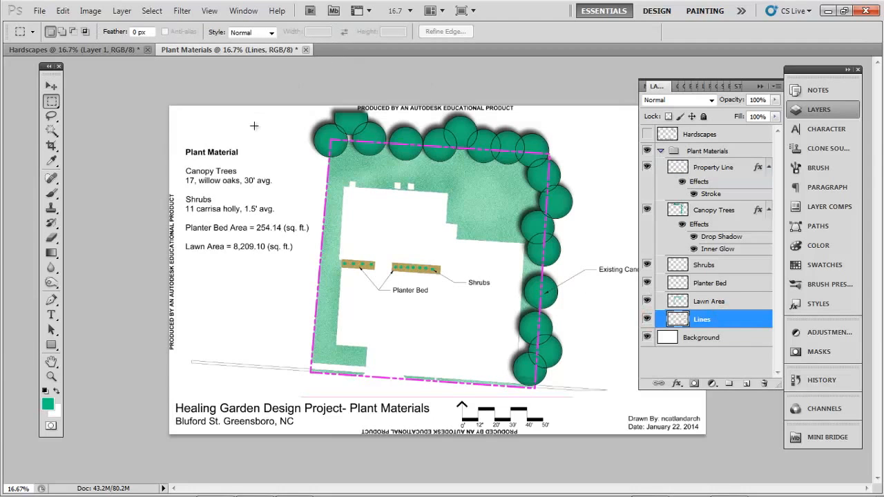
key(ctrl+equal)
key(ctrl+equal)
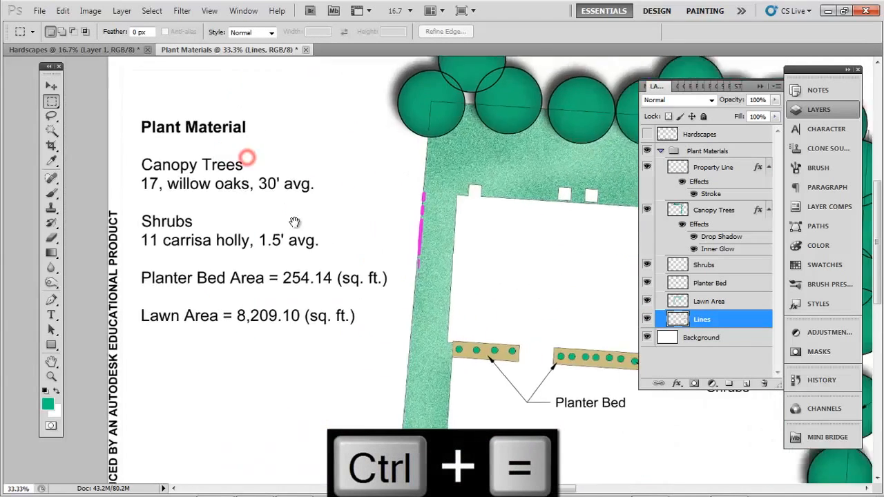
drag(219, 254, 264, 369)
key(Delete)
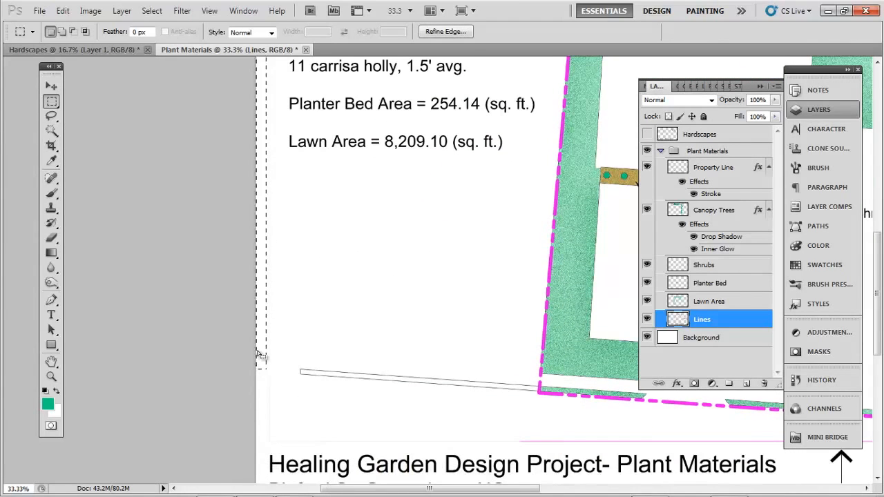
key(ctrl+d)
Step: Delete the upside-down Autodesk educational product stamp along the sheet's bottom edge from the Lines layer and clear the selection
drag(351, 364, 166, 320)
drag(262, 287, 594, 337)
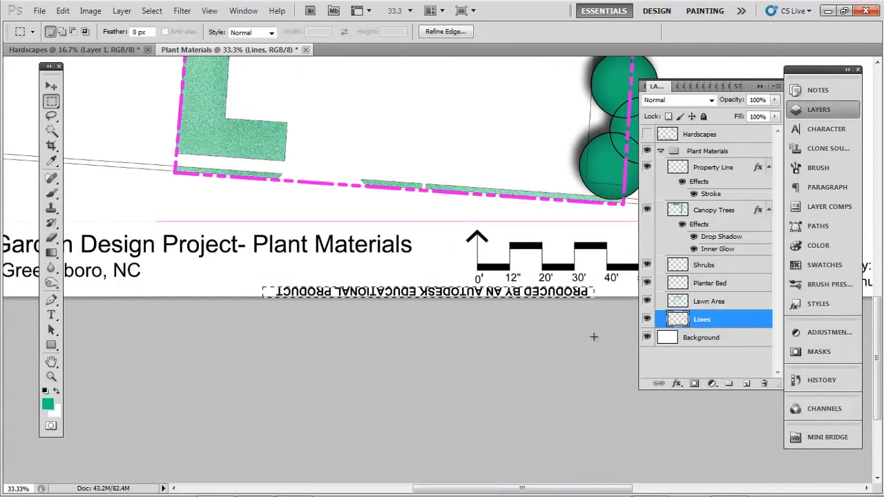
key(Delete)
key(ctrl+d)
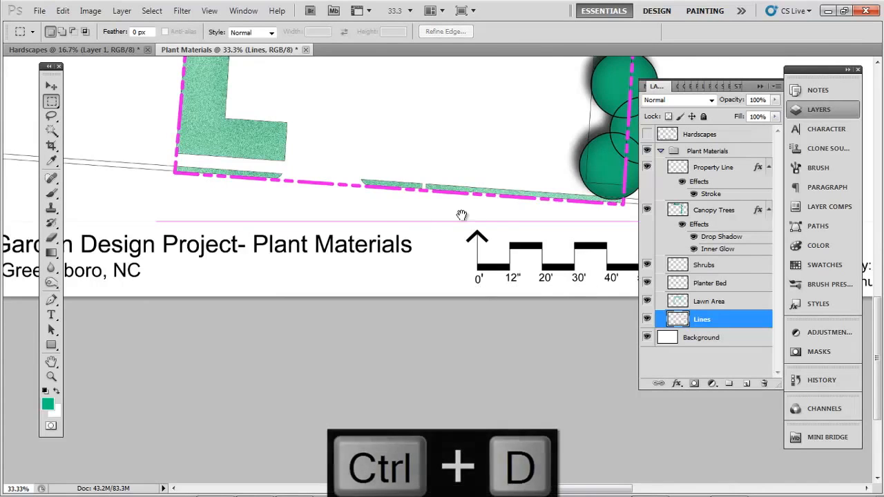
Step: Delete the vertical Autodesk educational product stamp along the sheet's right edge from the Lines layer
drag(470, 214, 284, 262)
drag(586, 205, 242, 241)
drag(471, 190, 442, 343)
drag(430, 199, 409, 307)
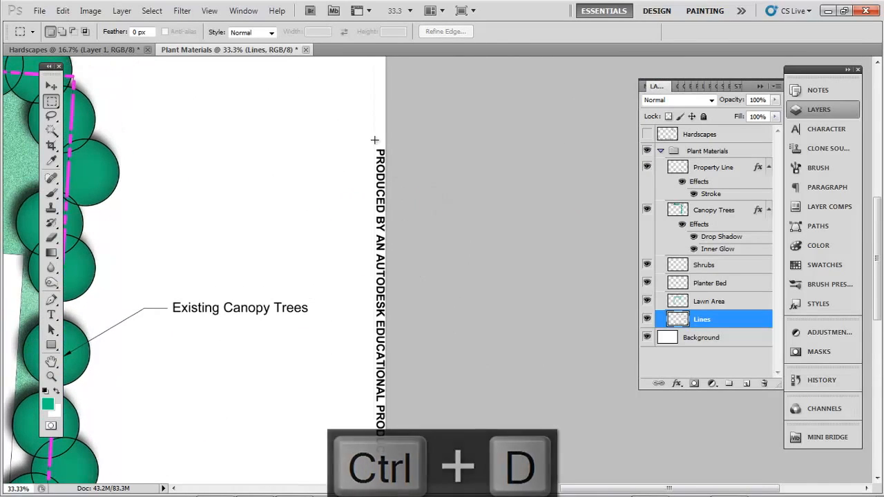
drag(375, 141, 459, 461)
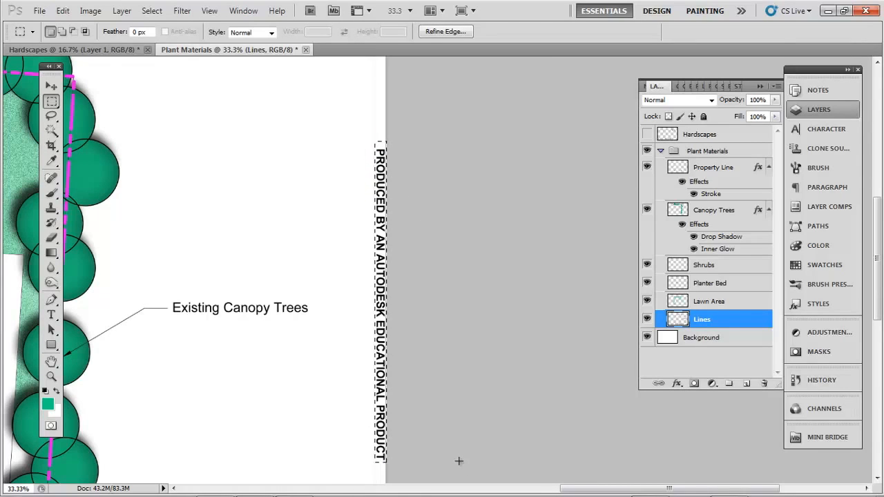
key(Delete)
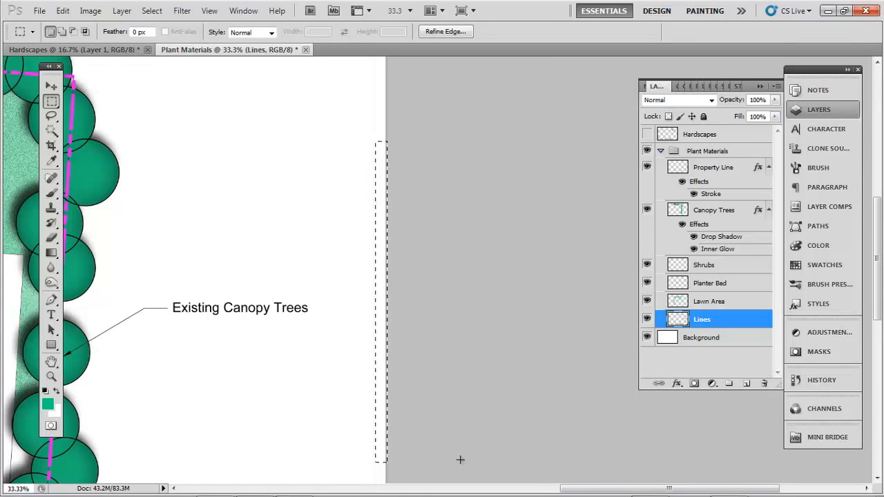
Step: Delete the Autodesk educational product stamp along the sheet's top edge from the Lines layer and clear the selection
drag(320, 218, 417, 341)
drag(355, 172, 578, 250)
mouse_move(327, 227)
mouse_down()
mouse_move(415, 249)
mouse_move(206, 199)
mouse_move(88, 188)
mouse_up()
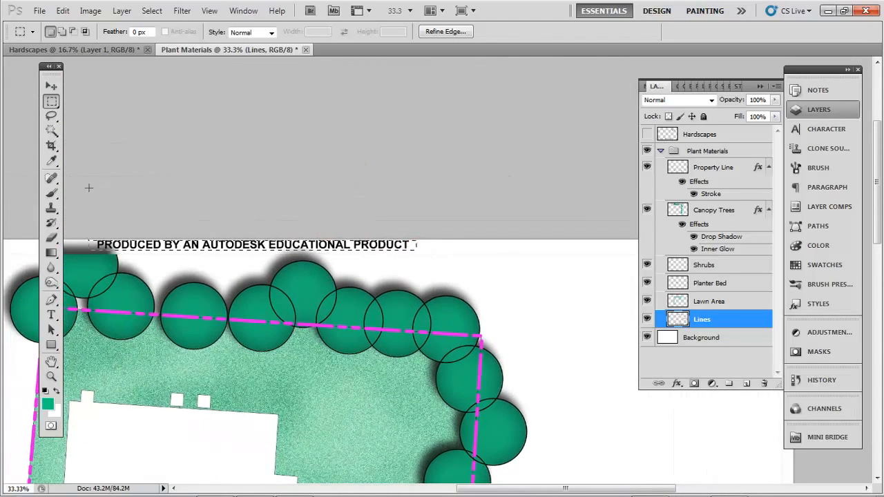
key(Delete)
key(ctrl+d)
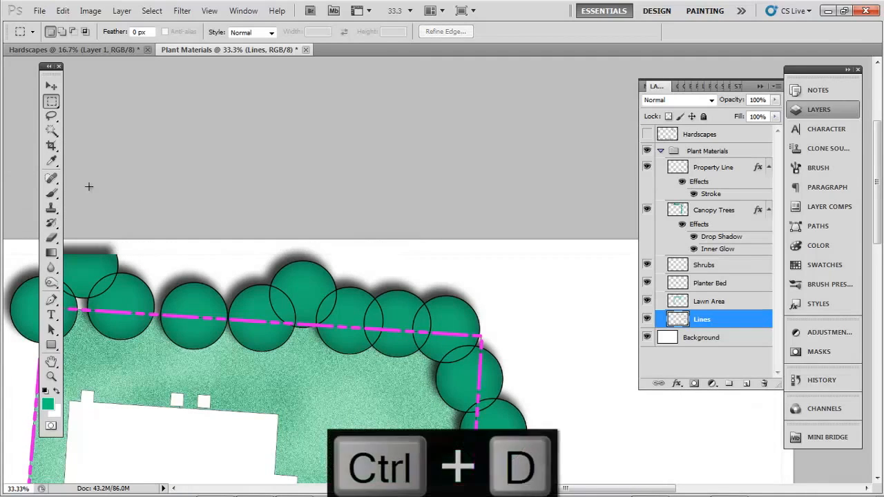
Step: Collapse the Plant Materials group and hide it
key(ctrl+minus)
key(ctrl+minus)
key(ctrl+minus)
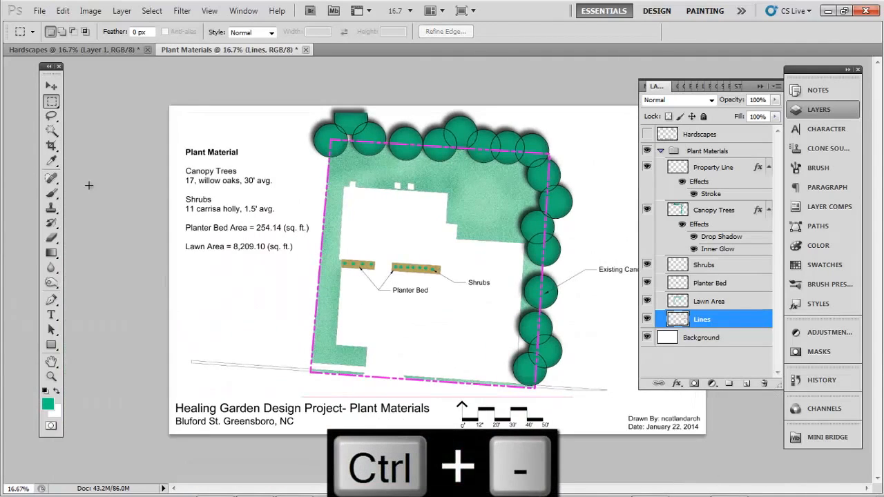
click(660, 151)
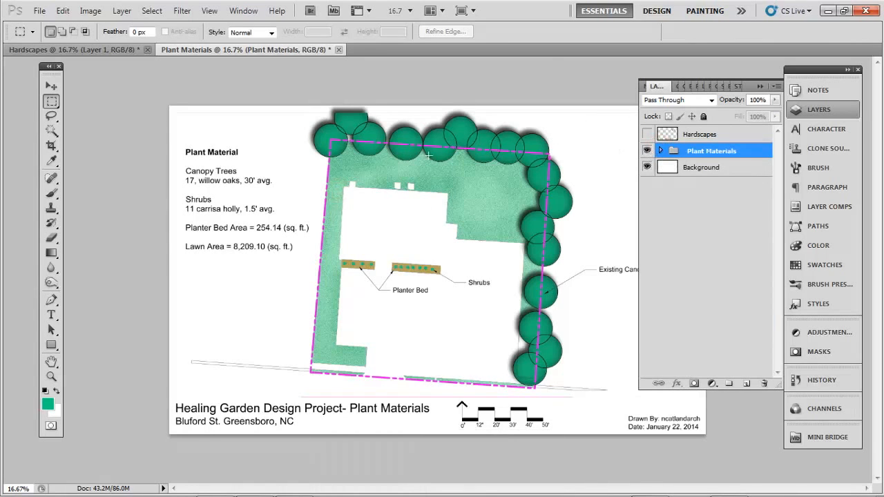
click(647, 152)
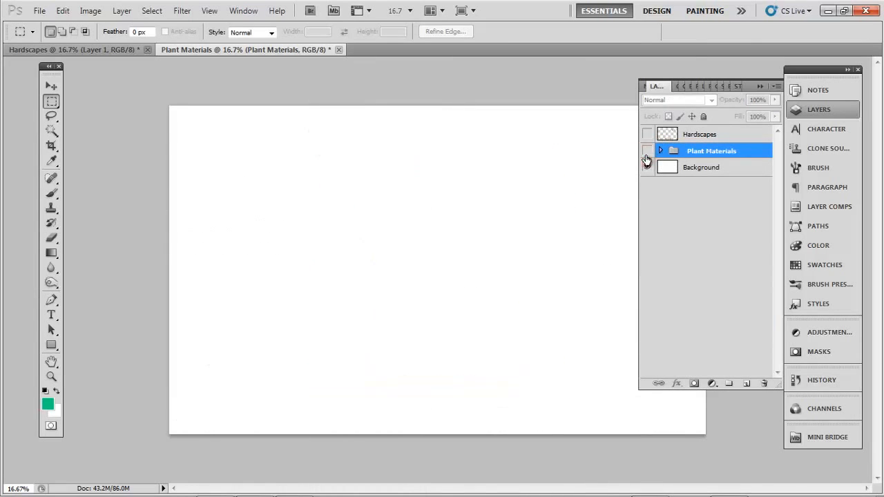
Step: Save the document as a Photoshop file named Inventory Diagrams in New folder, with Maximize Compatibility enabled
key(ctrl+s)
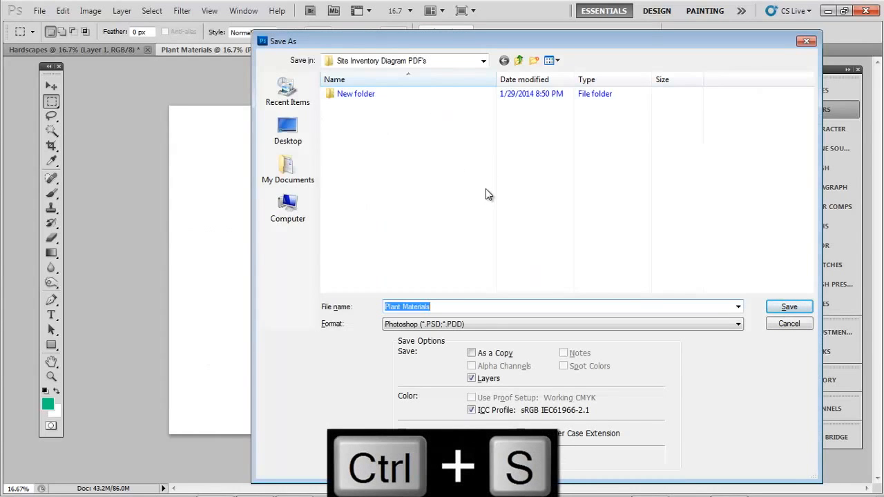
double_click(356, 93)
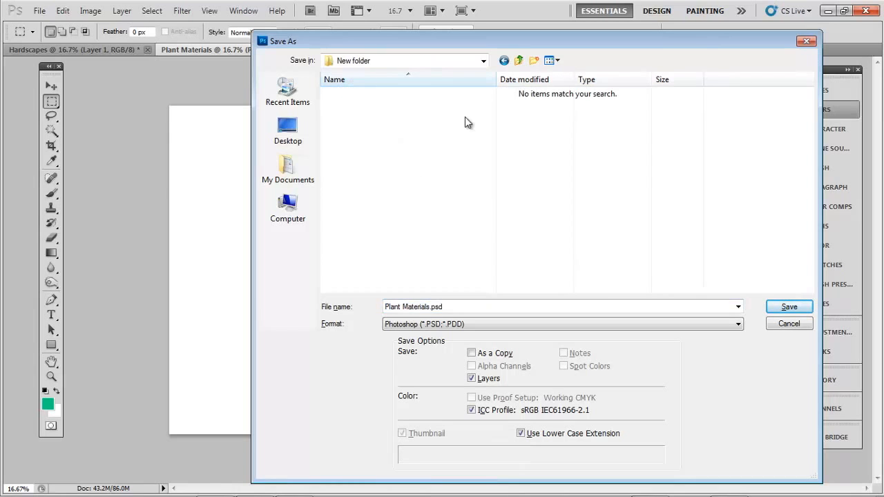
click(459, 306)
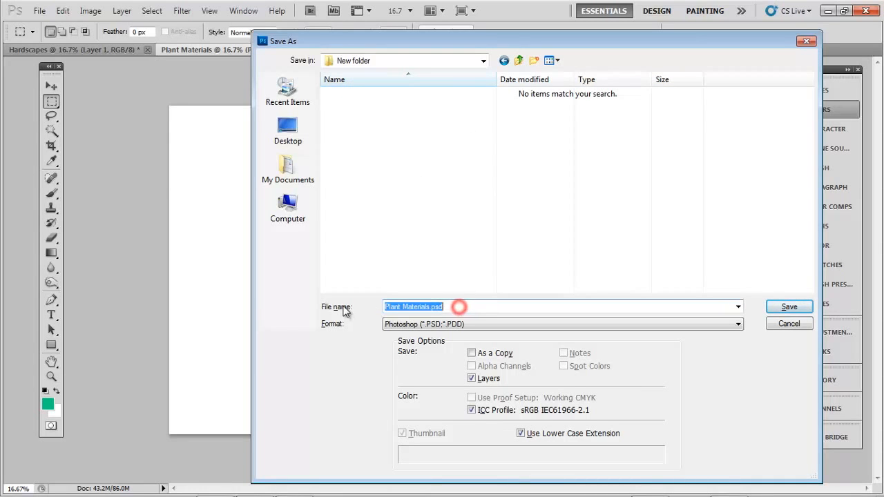
text(Inventory Diagra)
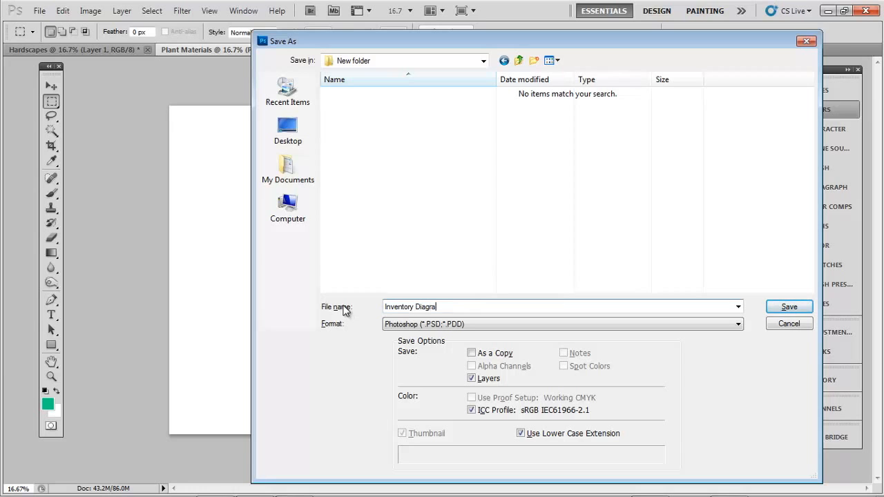
text(ms)
key(Return)
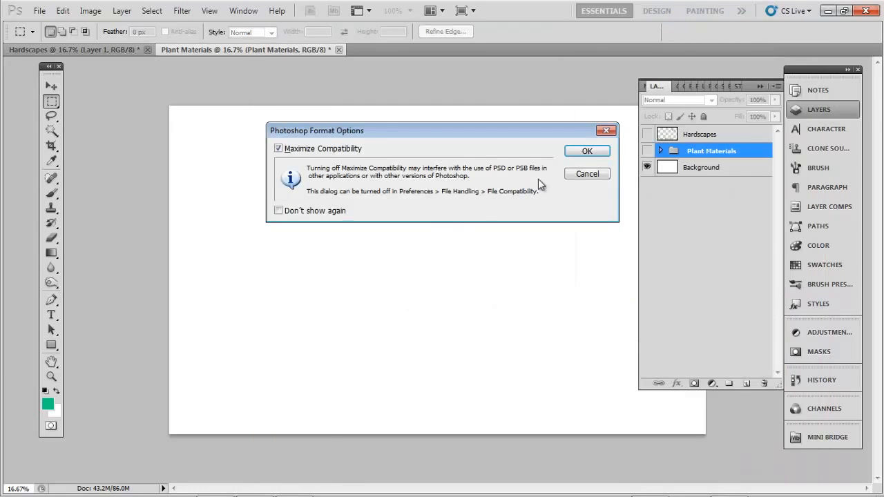
click(587, 151)
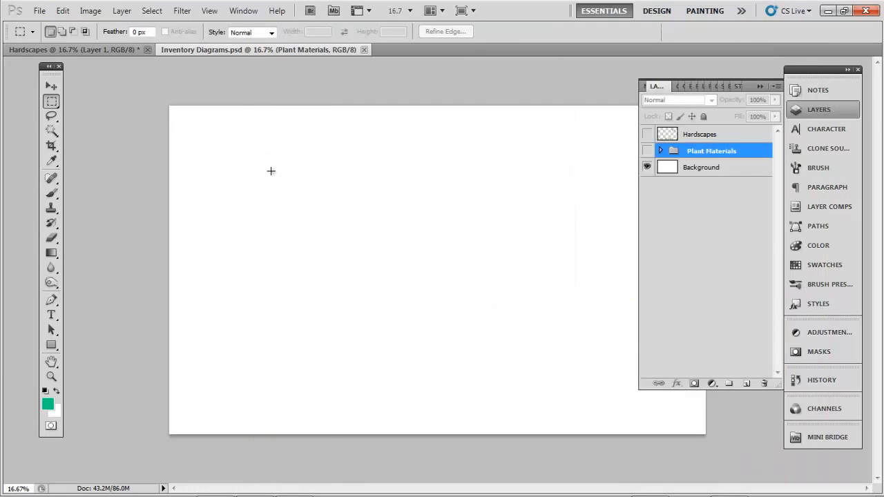
Step: Show the Hardscapes layer and rename it Hardscapes Lines
click(645, 134)
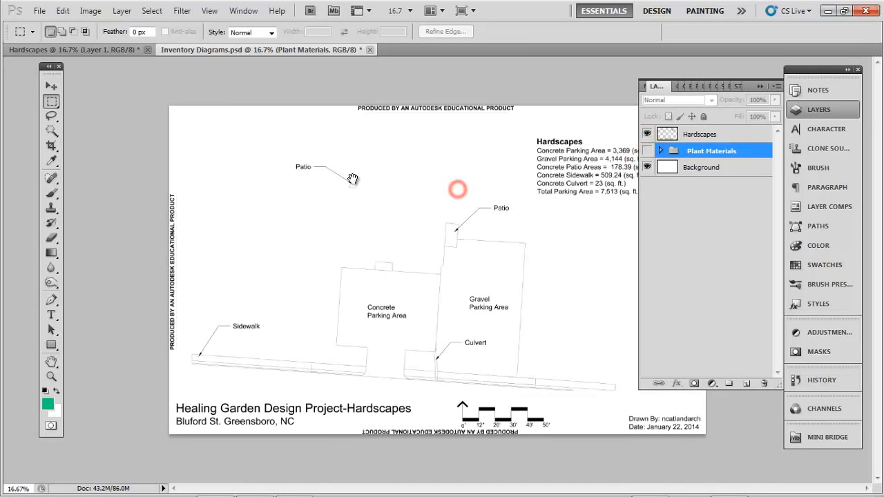
click(712, 135)
double_click(719, 135)
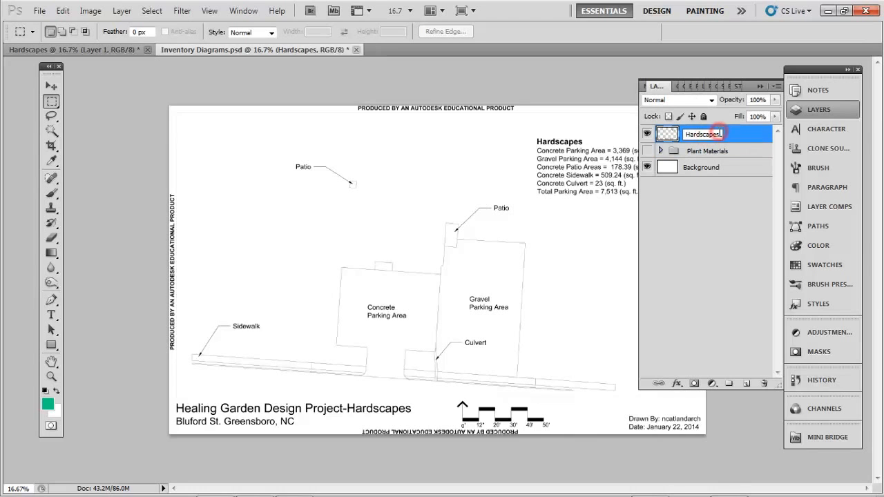
text(Lines)
key(Return)
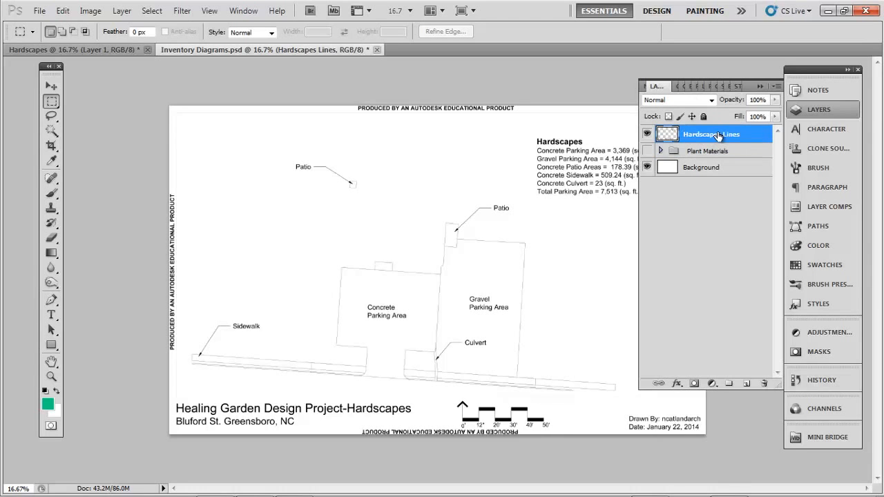
Step: Delete the vertical Autodesk stamp along the sheet's left edge from the Hardscapes Lines layer and clear the selection
key(ctrl+equal)
key(ctrl+equal)
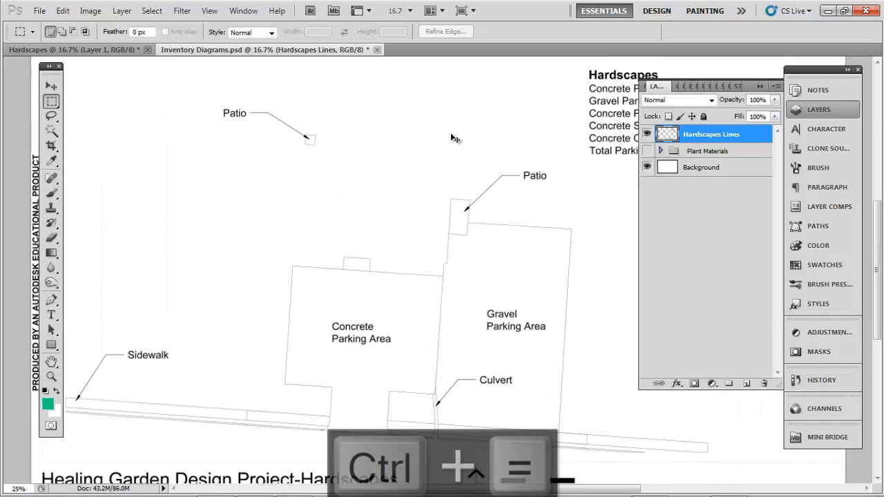
key(space)
drag(310, 163, 510, 224)
drag(292, 194, 382, 154)
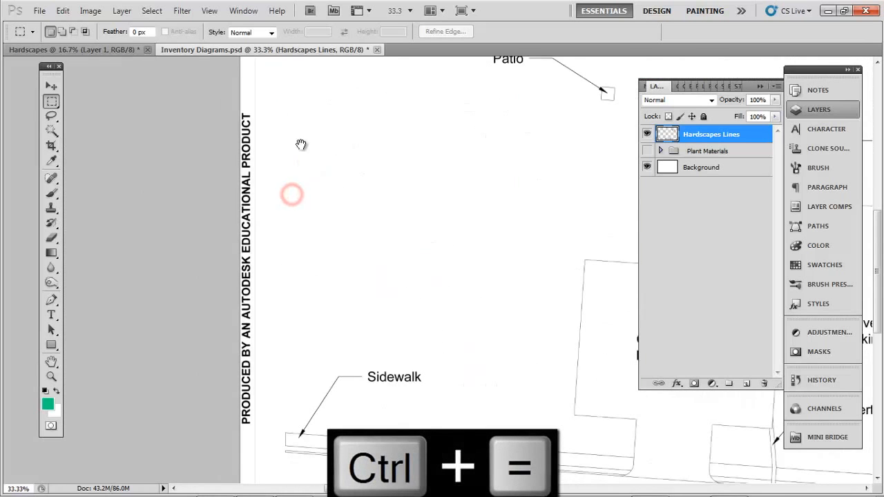
drag(228, 222, 252, 437)
key(Delete)
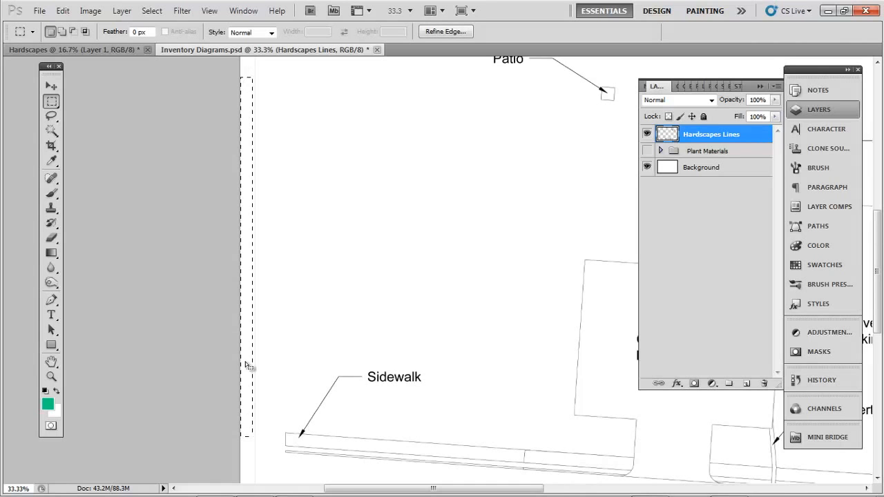
key(ctrl+d)
Step: Delete the Autodesk stamp along the sheet's top edge from the Hardscapes Lines layer and clear the selection
drag(235, 331, 58, 425)
drag(316, 233, 185, 457)
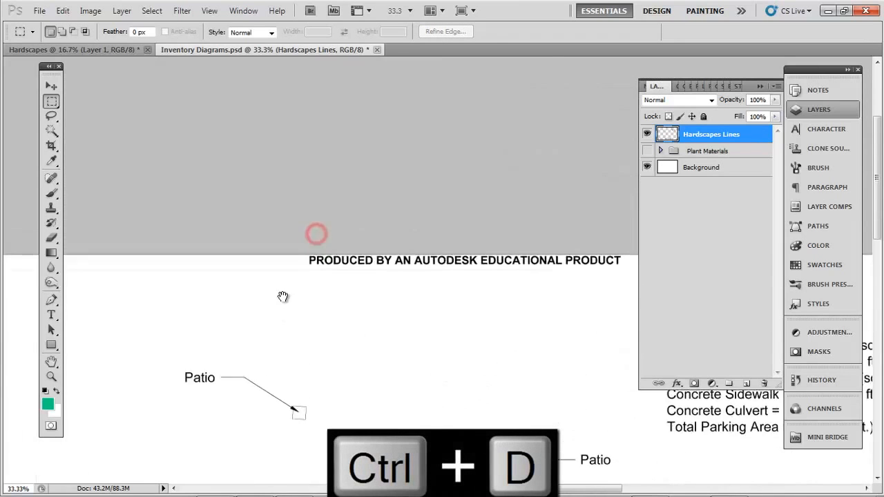
drag(297, 339, 229, 360)
drag(391, 291, 571, 286)
key(Delete)
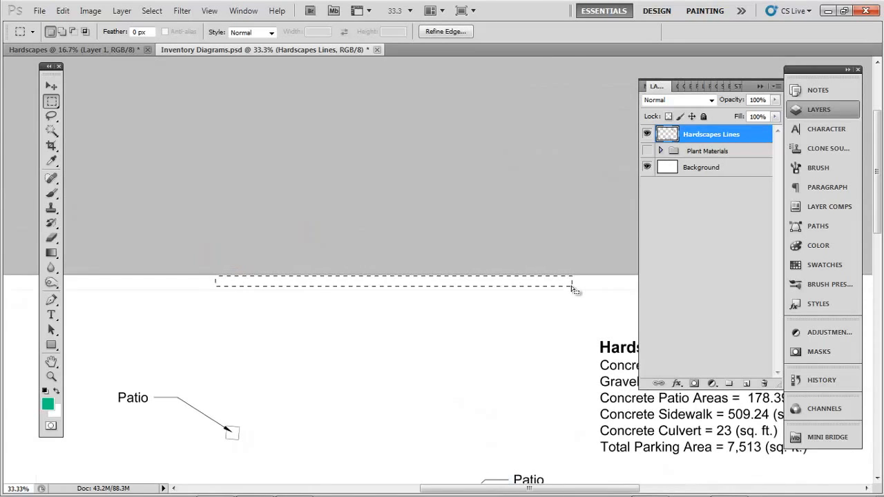
key(ctrl+d)
Step: Delete the vertical Autodesk stamp along the sheet's right edge from the Hardscapes Lines layer and clear the selection
drag(509, 387, 123, 144)
drag(368, 224, 413, 284)
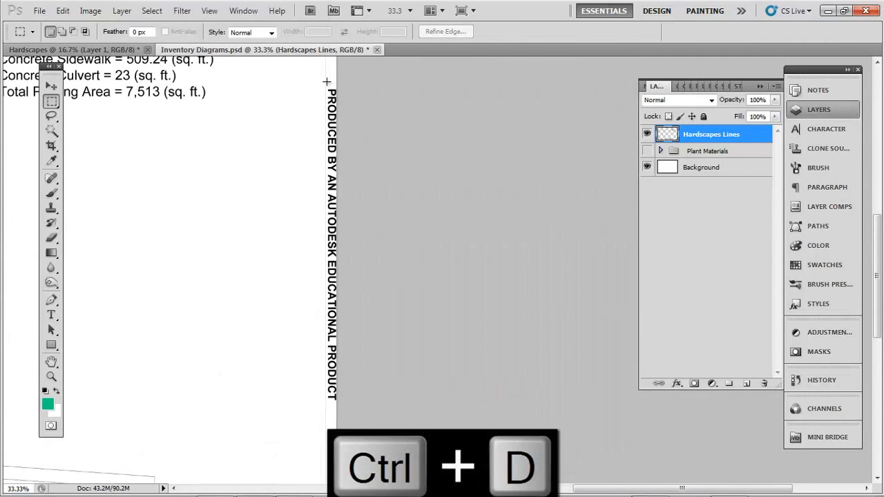
drag(342, 119, 412, 423)
key(Delete)
key(ctrl+d)
Step: Delete the upside-down Autodesk stamp along the sheet's bottom edge from the Hardscapes Lines layer and clear the selection
drag(275, 412, 411, 257)
mouse_move(371, 281)
mouse_down()
mouse_move(478, 378)
mouse_move(578, 412)
mouse_up()
mouse_move(519, 321)
mouse_down()
mouse_move(119, 302)
mouse_move(131, 309)
mouse_up()
key(Delete)
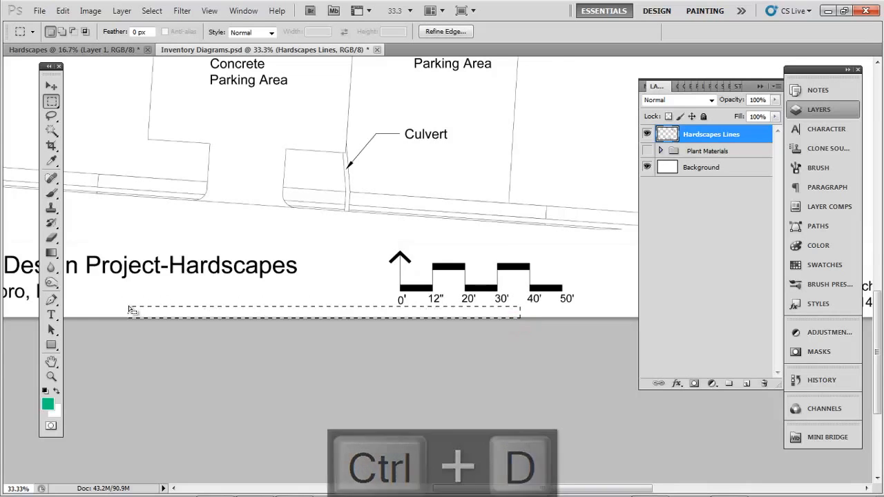
key(ctrl+d)
Step: Create a new layer above Hardscapes Lines and name it Concrete Parking Area
key(ctrl+minus)
key(ctrl+minus)
drag(194, 233, 329, 343)
drag(308, 202, 206, 267)
drag(341, 255, 275, 300)
drag(453, 325, 413, 314)
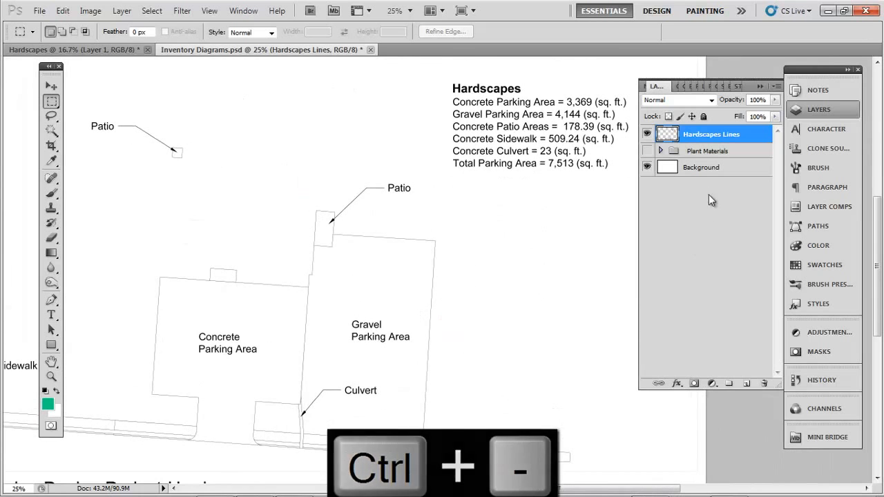
click(745, 384)
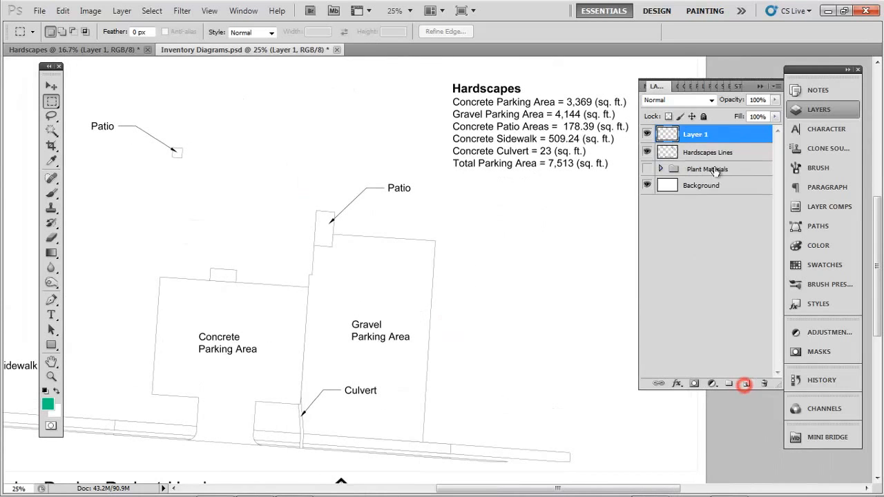
double_click(695, 138)
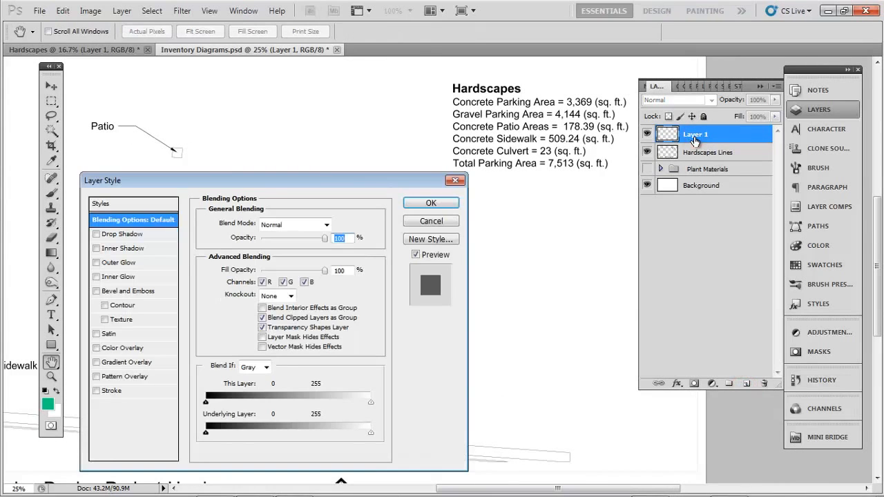
click(431, 220)
click(686, 138)
double_click(695, 135)
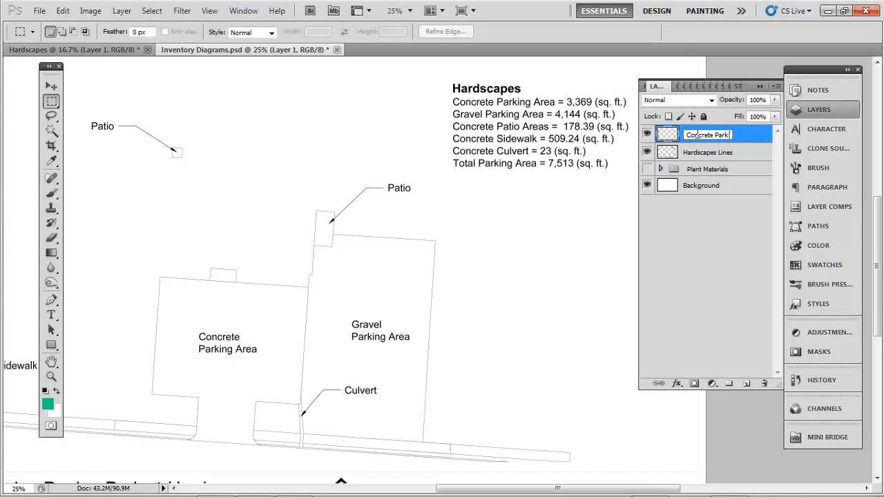
key(Return)
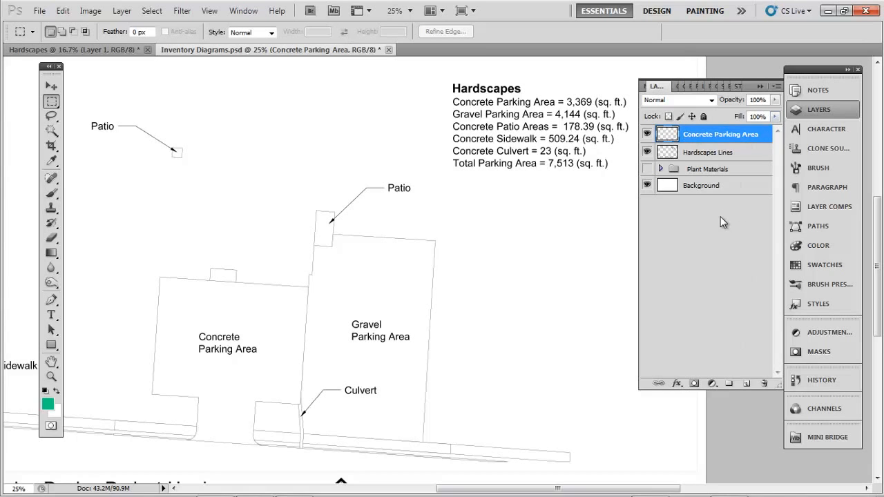
Step: Select the concrete parking area on the Hardscapes Lines layer with the Magic Wand, and make the Concrete Parking Area layer active
click(719, 156)
key(w)
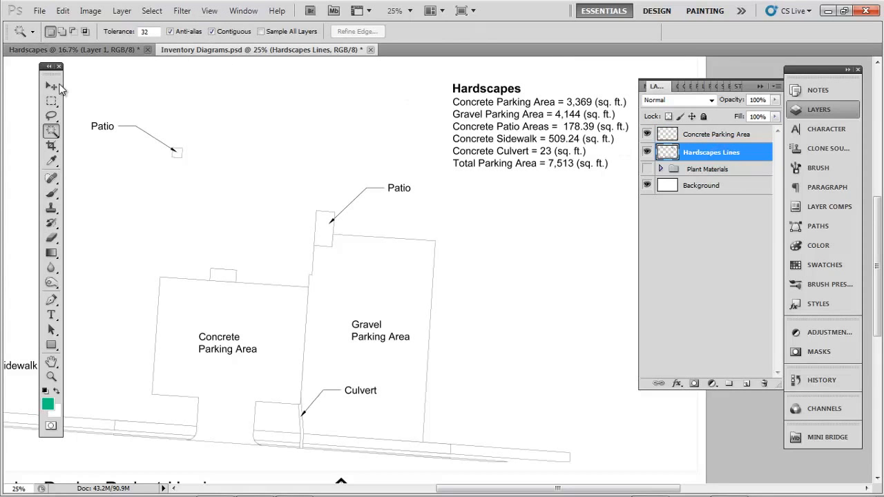
click(181, 319)
drag(247, 319, 282, 267)
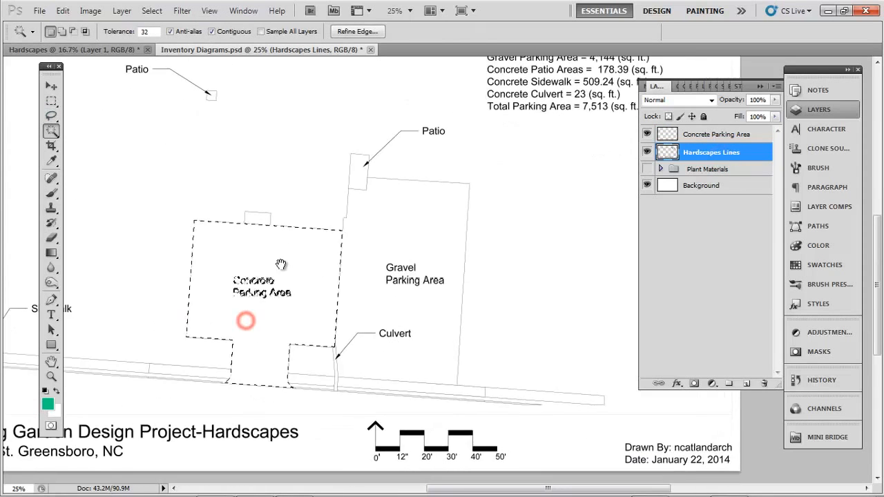
drag(263, 279, 408, 261)
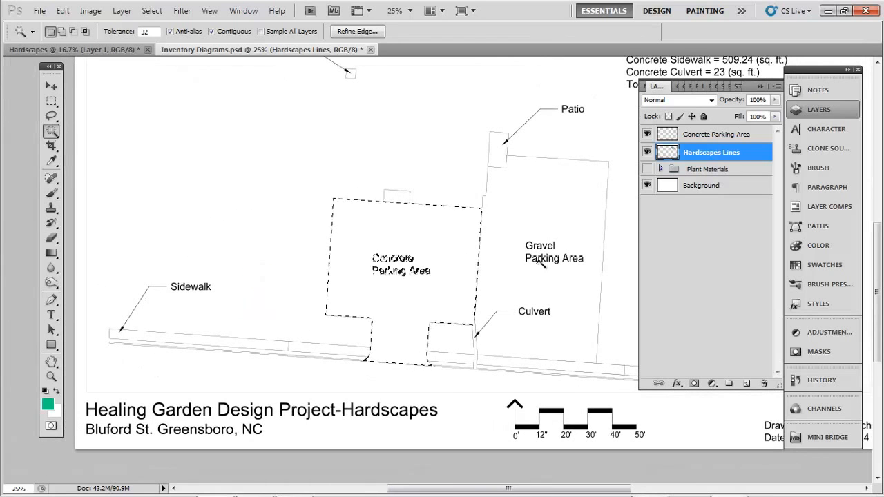
click(699, 136)
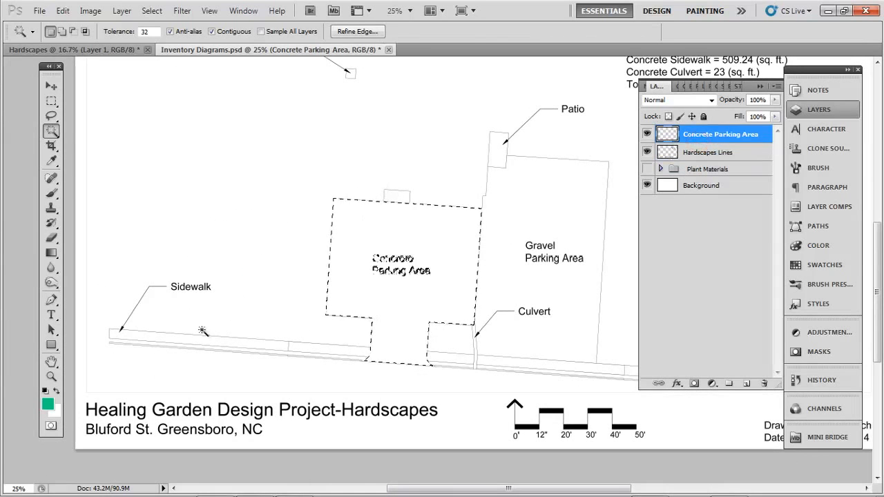
Step: Set the foreground color to a pale beige-green, #dae0c3, for the concrete
key(i)
click(47, 404)
mouse_move(151, 257)
mouse_down()
mouse_move(161, 236)
mouse_move(154, 262)
mouse_up()
drag(324, 350, 326, 333)
mouse_move(165, 236)
mouse_down()
mouse_move(156, 226)
mouse_move(166, 221)
mouse_up()
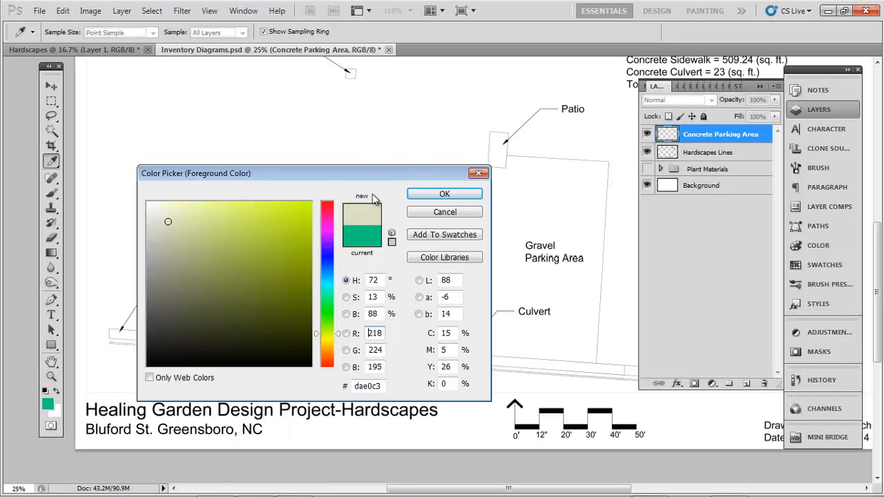
click(421, 193)
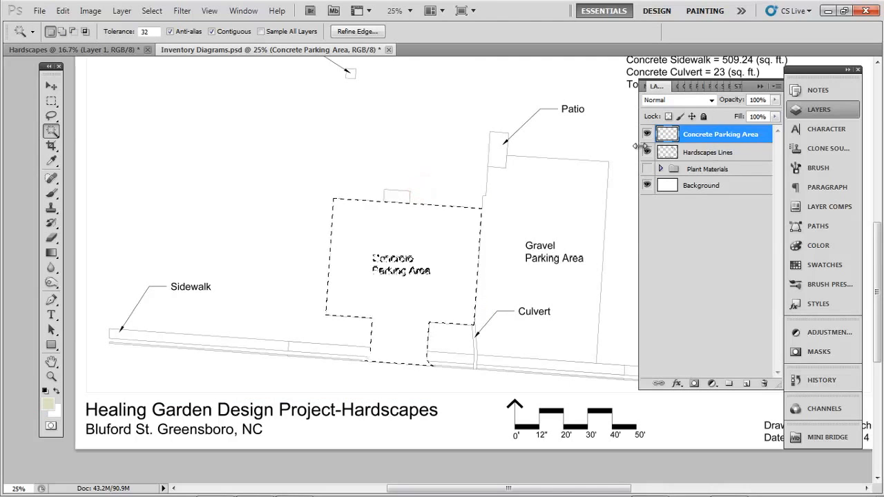
Step: Fill the concrete parking area selection with the foreground color at 100% opacity in Normal mode, and clear the selection
key(shift+F5)
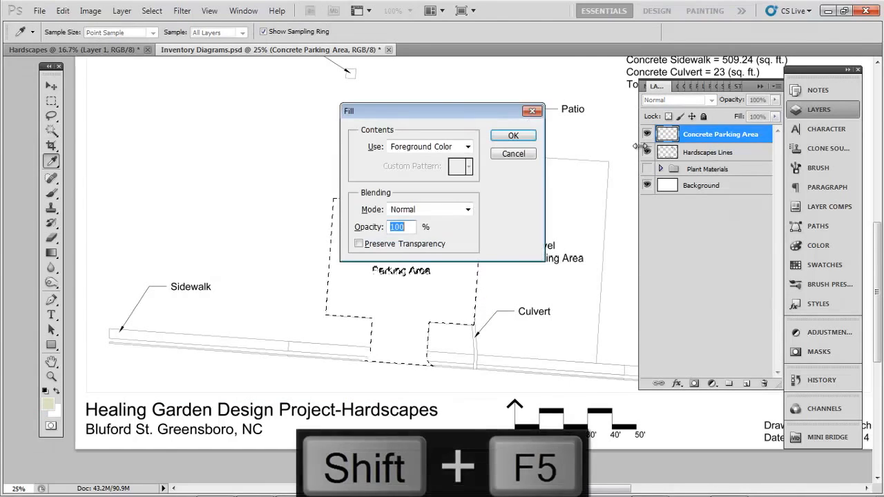
key(Return)
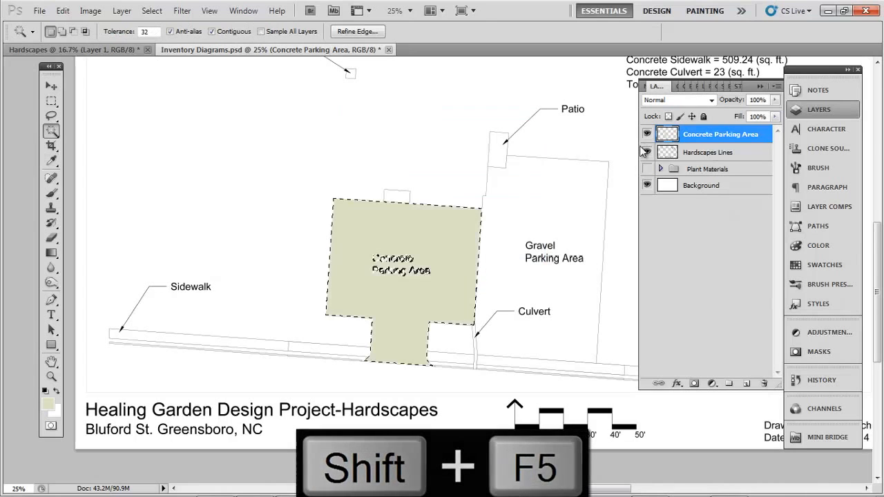
key(ctrl+d)
Step: Paint over the unfilled label gaps inside the concrete parking area with a hard round brush of 60 px
mouse_move(438, 188)
mouse_down()
mouse_move(417, 162)
mouse_move(401, 167)
mouse_up()
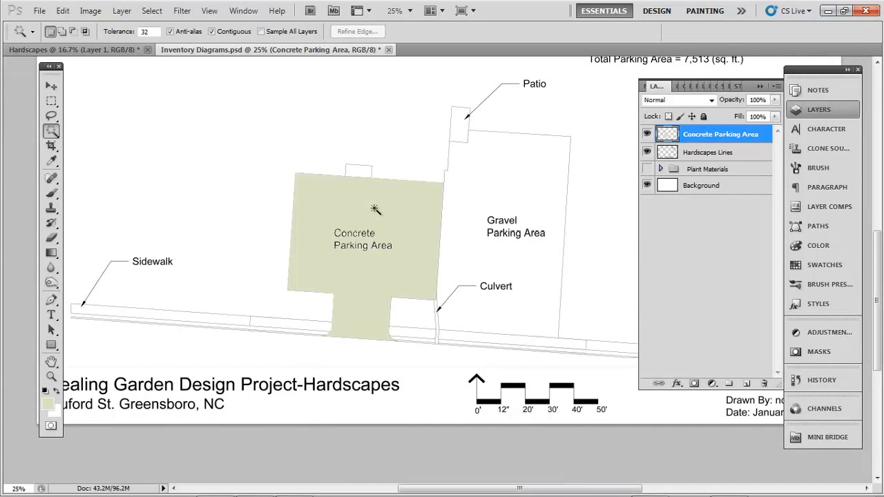
key(ctrl+equal)
key(ctrl+equal)
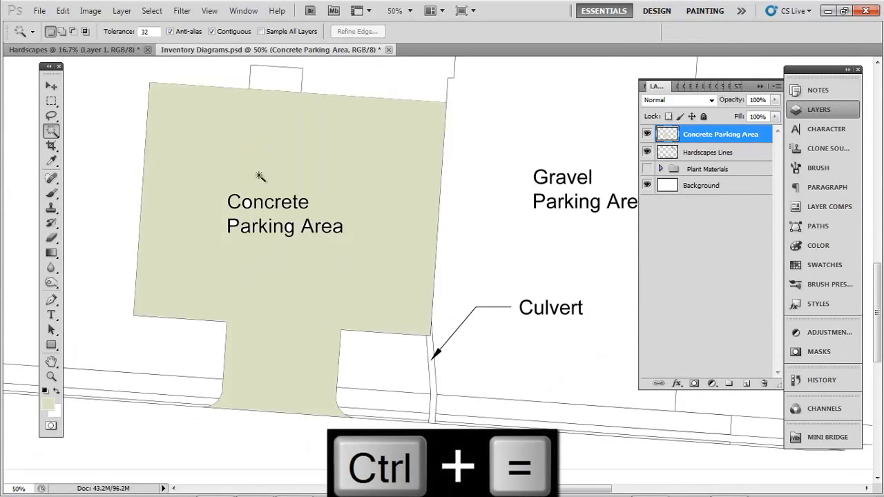
click(53, 194)
click(64, 34)
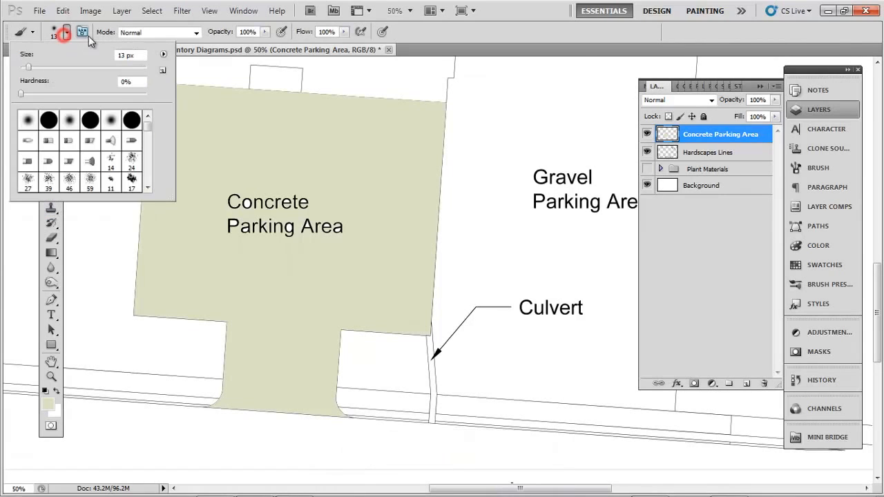
double_click(81, 128)
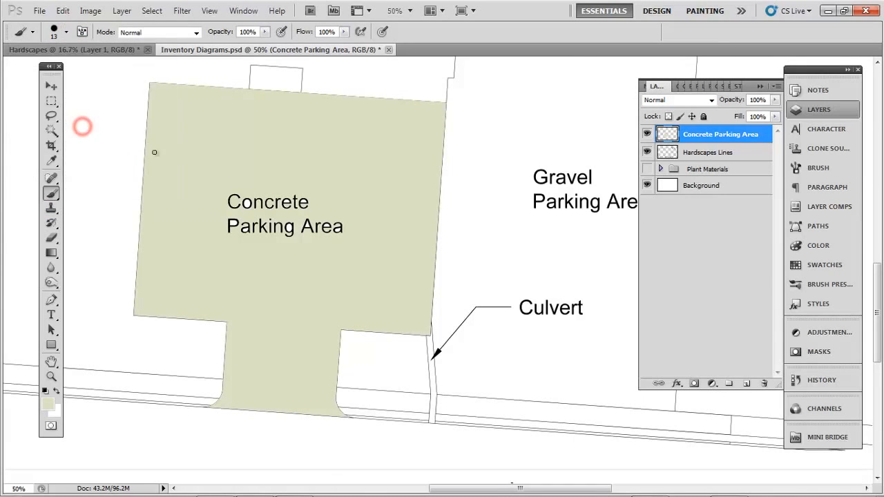
key(bracketright)
mouse_move(253, 182)
mouse_down()
mouse_move(232, 210)
mouse_move(256, 204)
mouse_move(269, 228)
mouse_move(279, 212)
mouse_move(266, 201)
mouse_move(273, 238)
mouse_move(351, 217)
mouse_move(270, 241)
mouse_move(288, 211)
mouse_up()
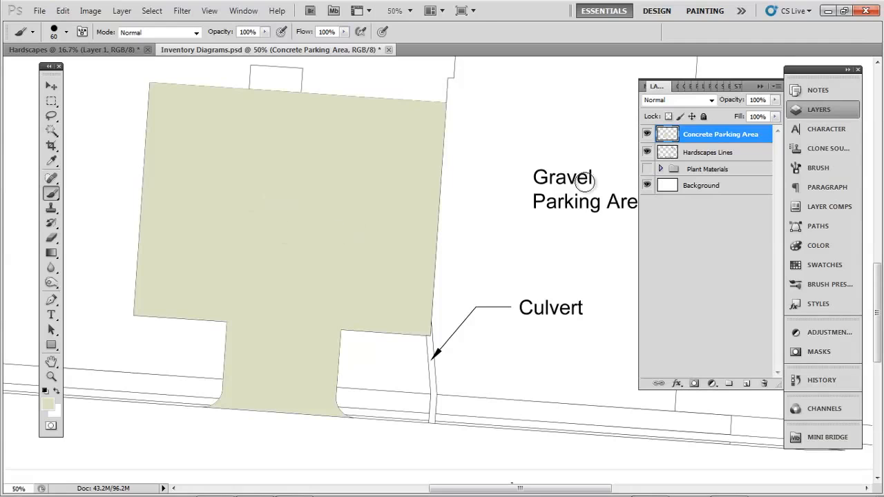
Step: Move the Hardscapes Lines layer above the Concrete Parking Area layer
drag(722, 157, 722, 134)
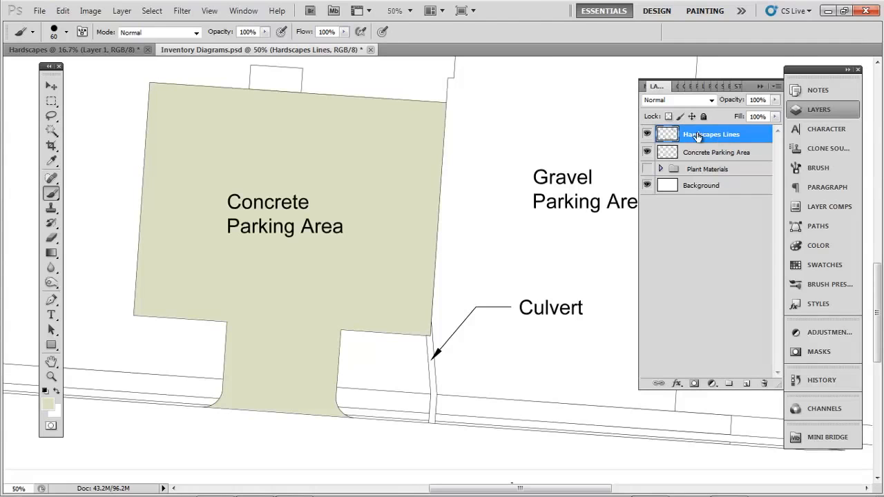
drag(384, 178, 387, 256)
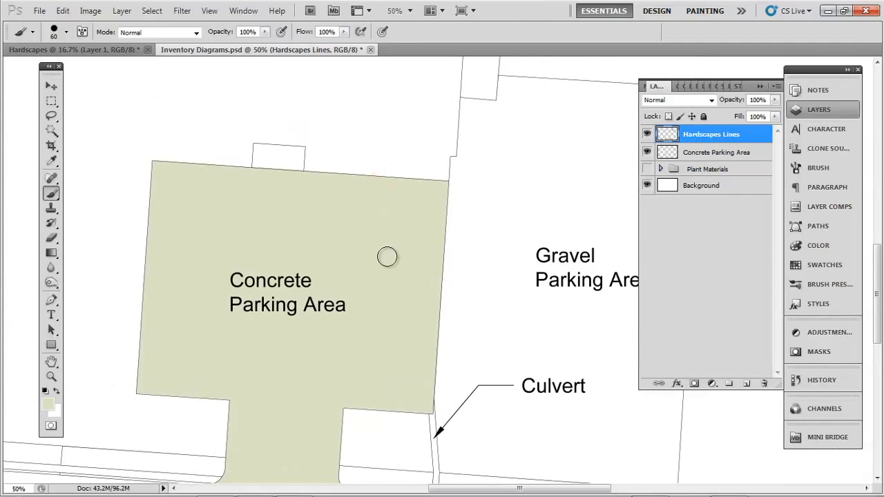
key(ctrl+minus)
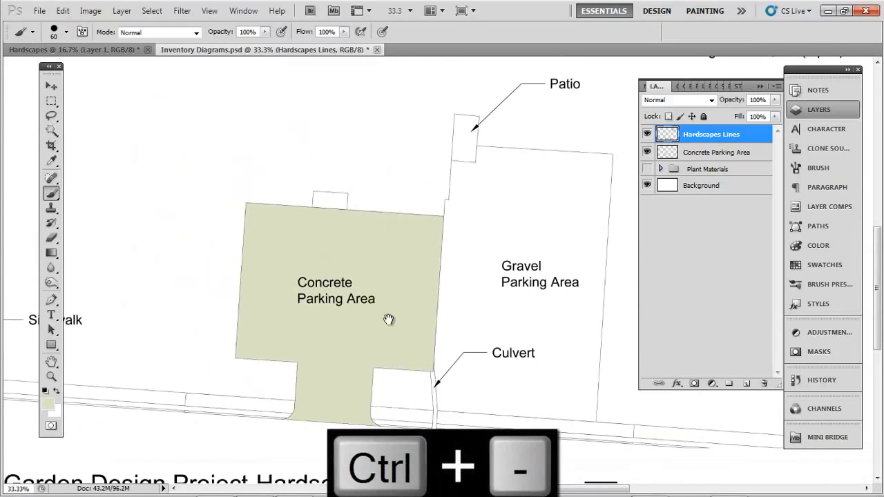
drag(387, 318, 321, 304)
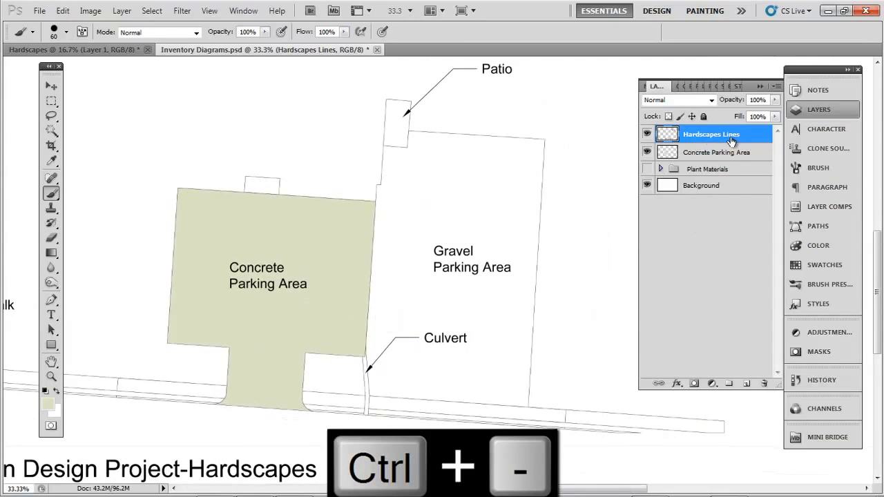
drag(231, 233, 339, 207)
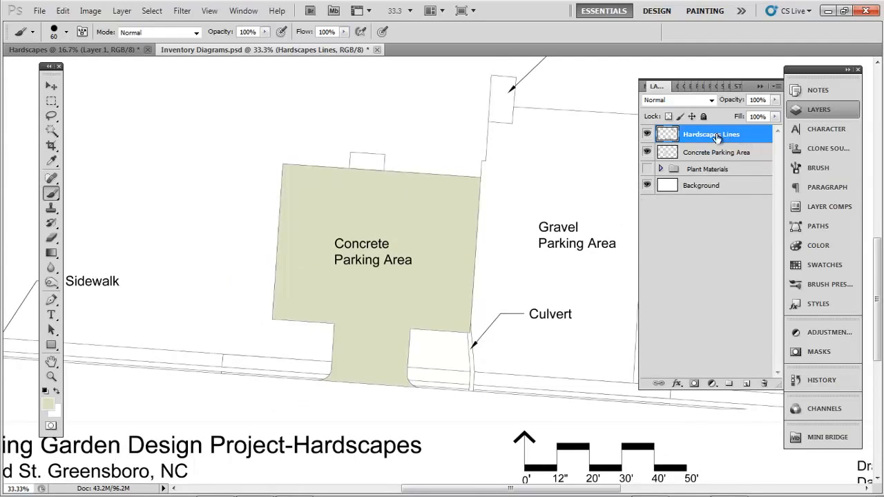
Step: Create a new layer above Hardscapes Lines and name it Gravel Parking Area
click(746, 384)
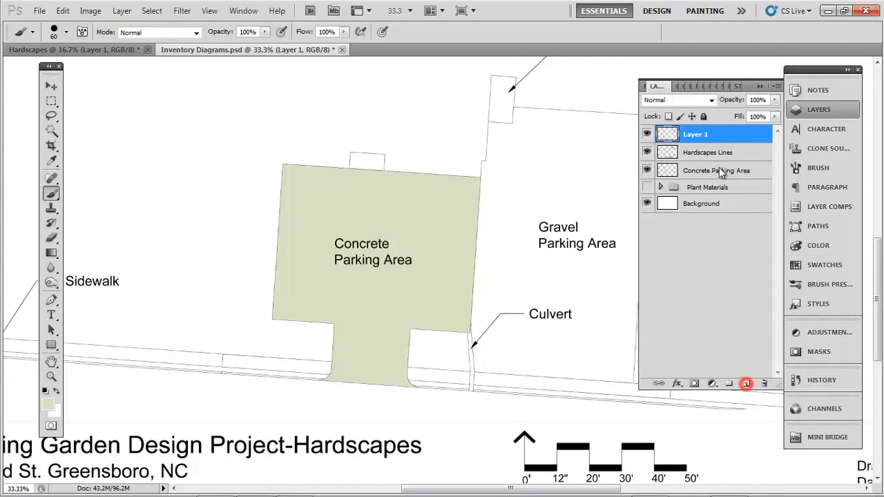
double_click(695, 133)
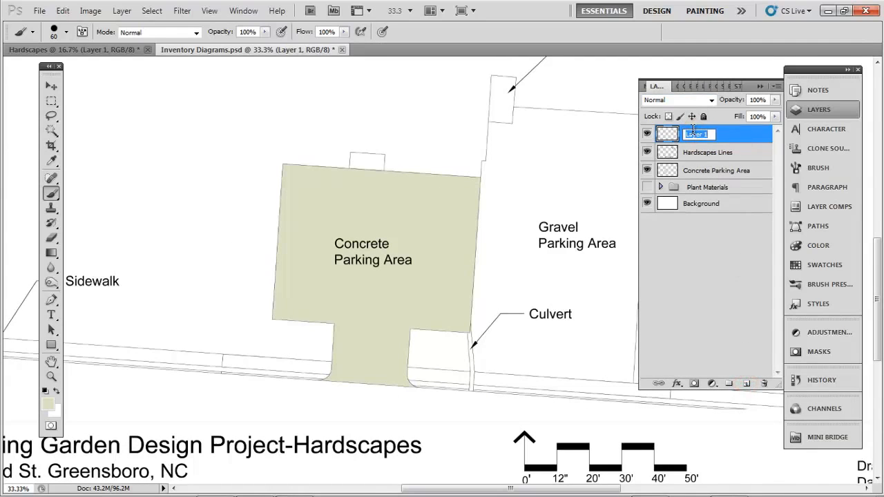
text(Gravel Park)
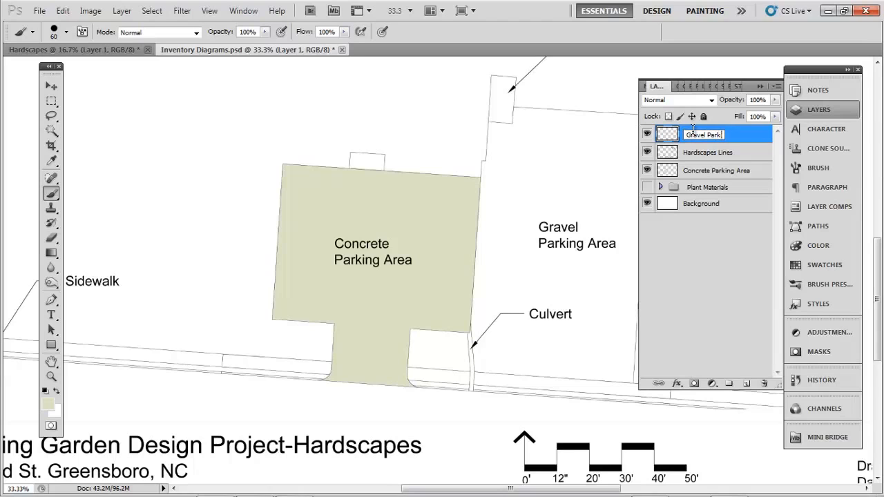
key(Return)
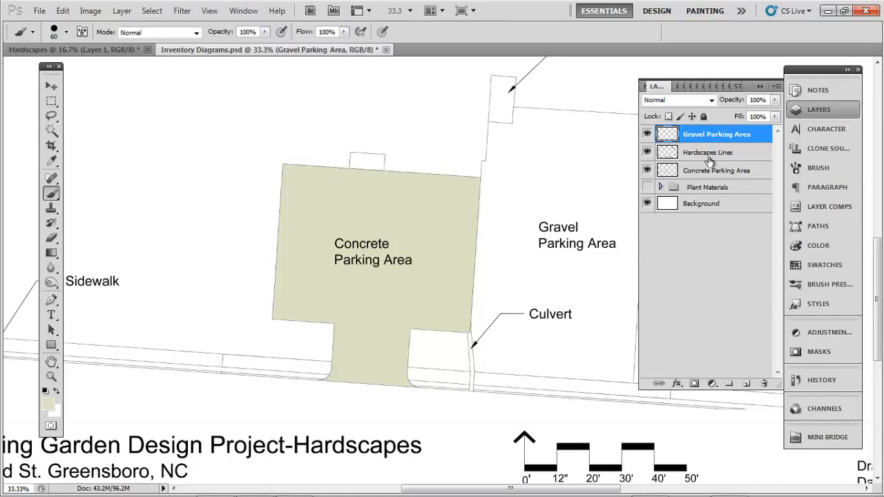
Step: Select the gravel parking area on the Hardscapes Lines layer with the Magic Wand, and make the Gravel Parking Area layer active
click(699, 154)
click(51, 130)
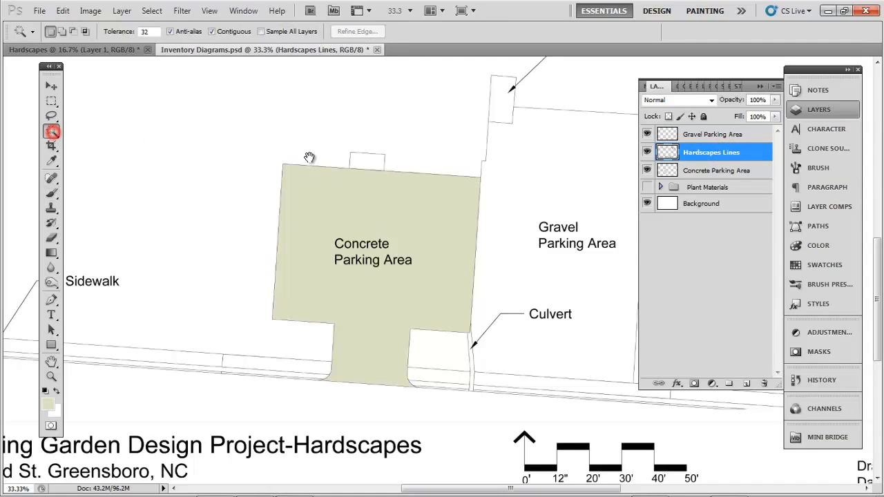
drag(322, 160, 200, 168)
click(402, 178)
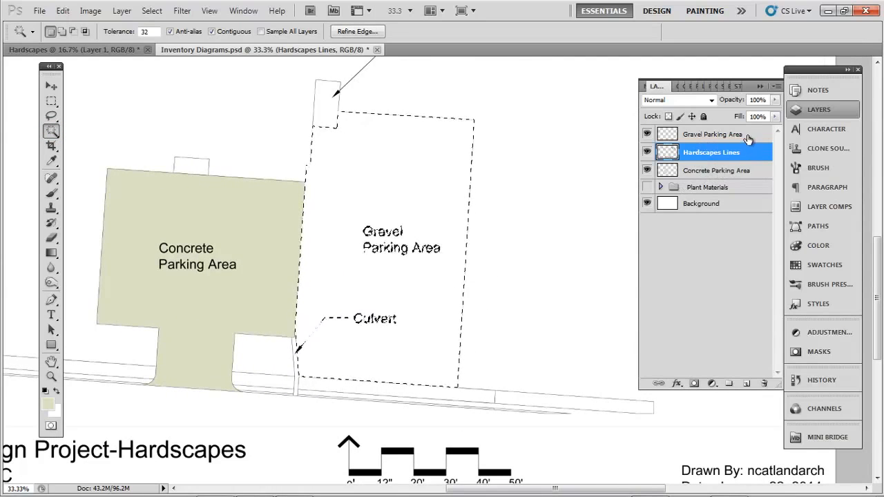
click(708, 134)
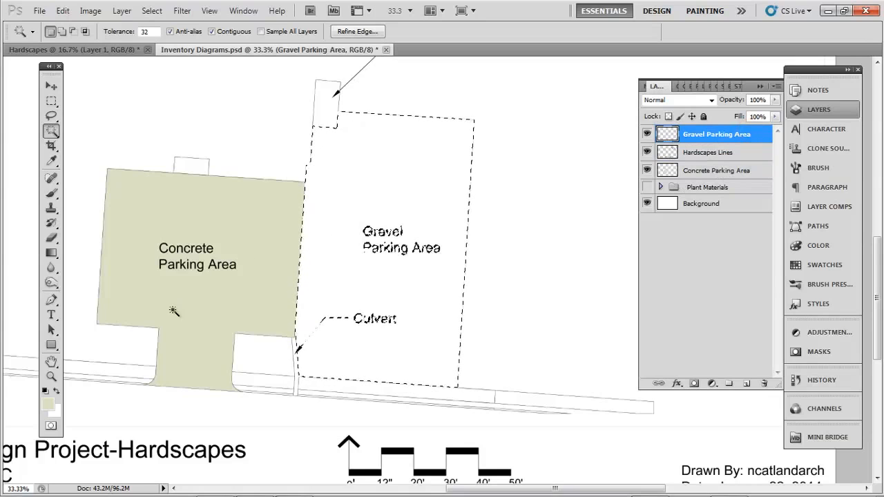
Step: Set the foreground color to gray #a1a1a1, fill the gravel parking area selection with it at 100% opacity, and clear the selection
click(47, 404)
drag(158, 283, 143, 262)
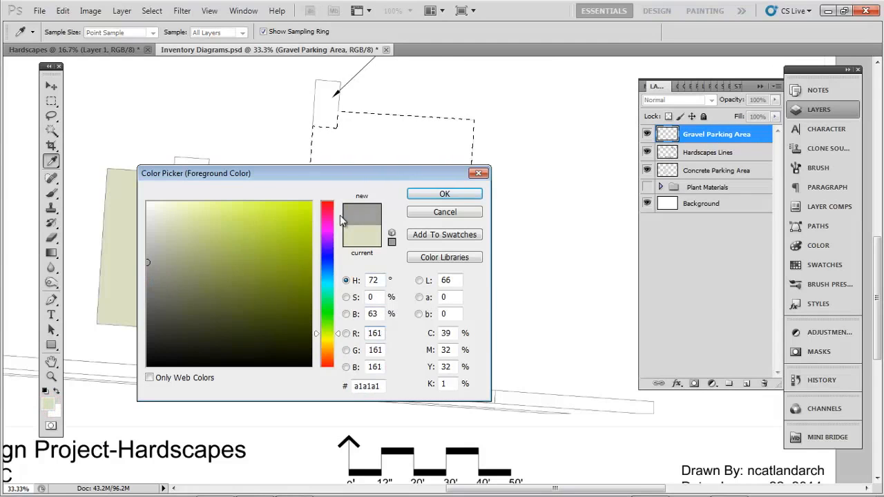
click(447, 196)
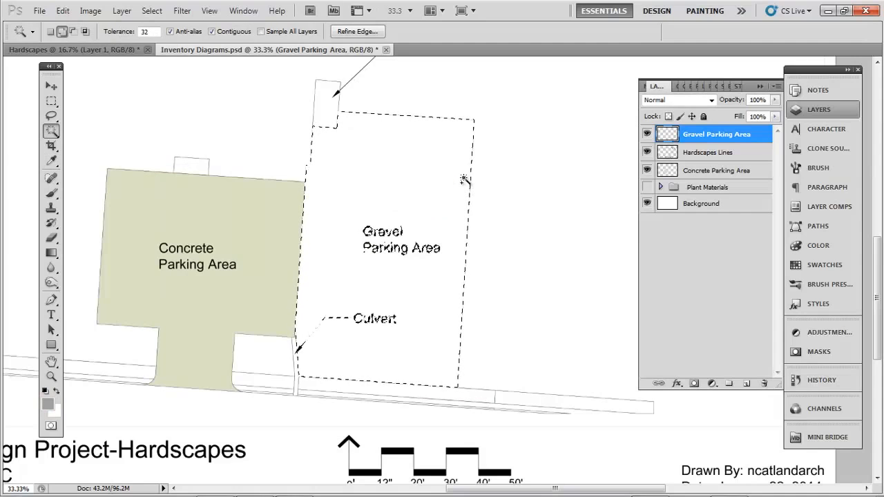
key(shift+F5)
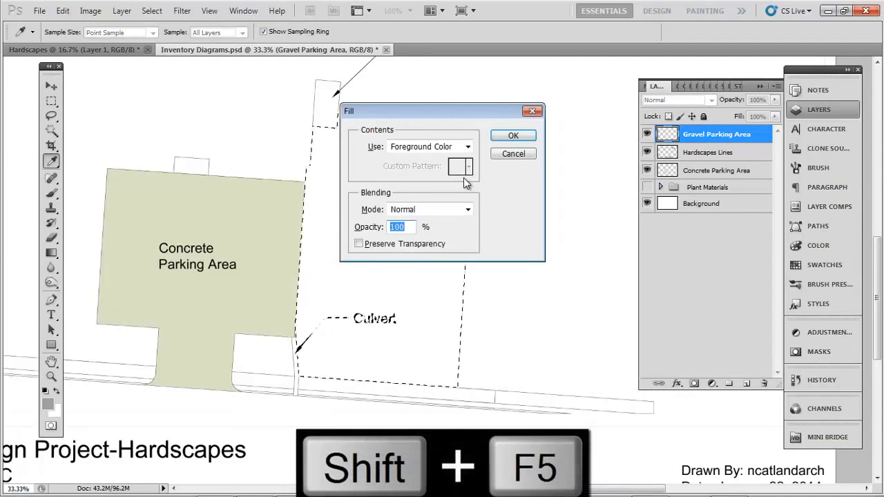
key(Return)
key(ctrl+d)
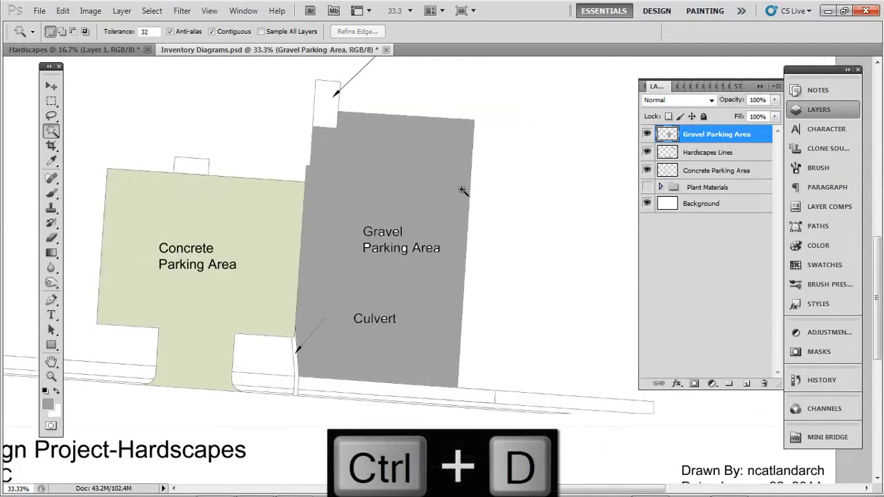
Step: Brush over the unfilled label gaps in the gravel parking area with gray, and move Hardscapes Lines above the Gravel Parking Area layer
key(b)
mouse_move(399, 187)
mouse_down()
mouse_move(357, 224)
mouse_move(368, 234)
mouse_move(401, 235)
mouse_move(380, 241)
mouse_move(391, 243)
mouse_up()
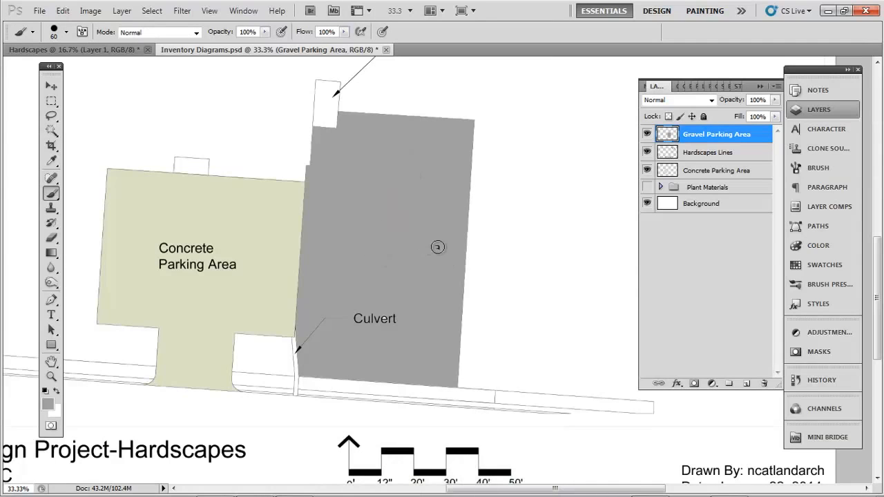
drag(344, 324, 312, 317)
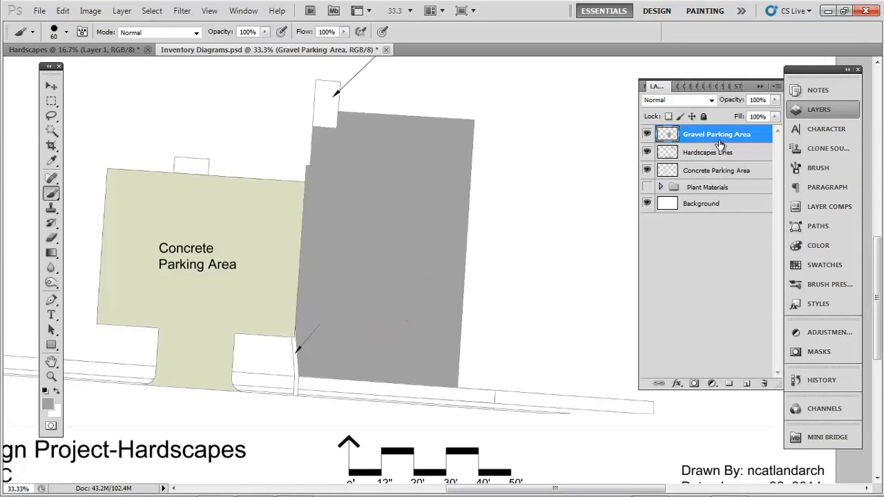
drag(723, 159, 704, 133)
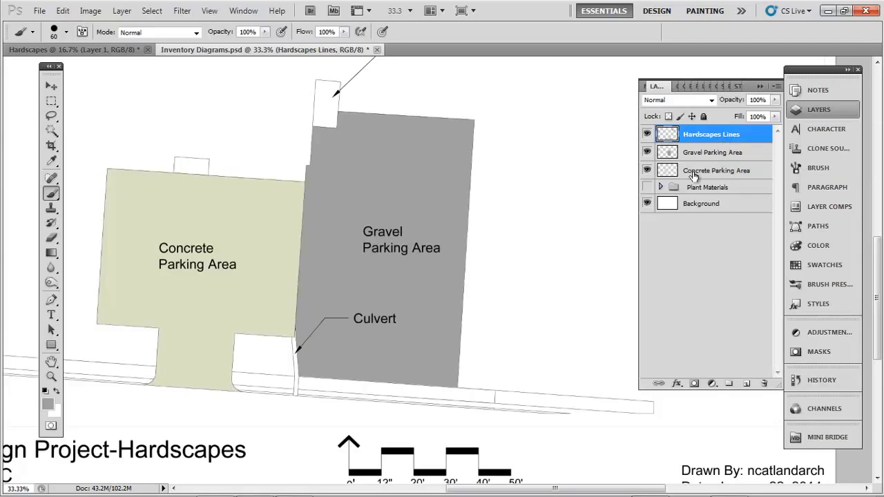
Step: Create a new layer named Patio Area and place it directly beneath the Hardscapes Lines layer
mouse_move(349, 208)
mouse_down()
mouse_move(465, 196)
mouse_move(461, 278)
mouse_move(446, 245)
mouse_up()
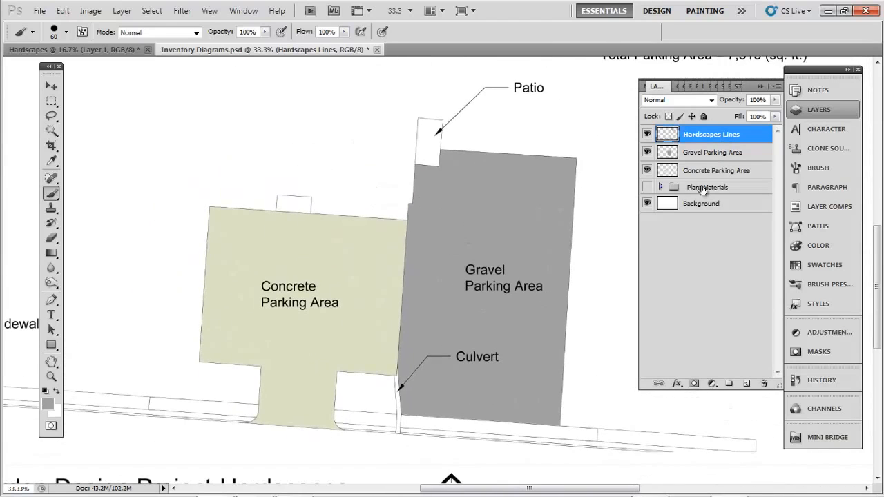
click(745, 384)
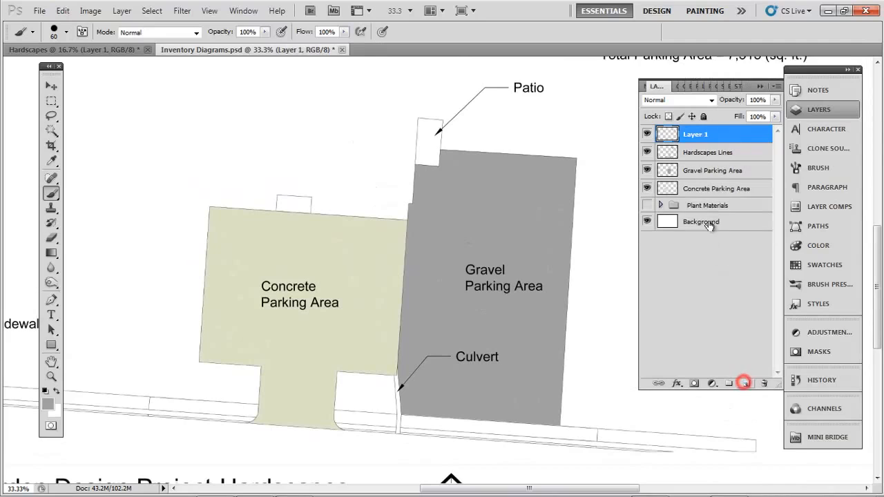
double_click(697, 133)
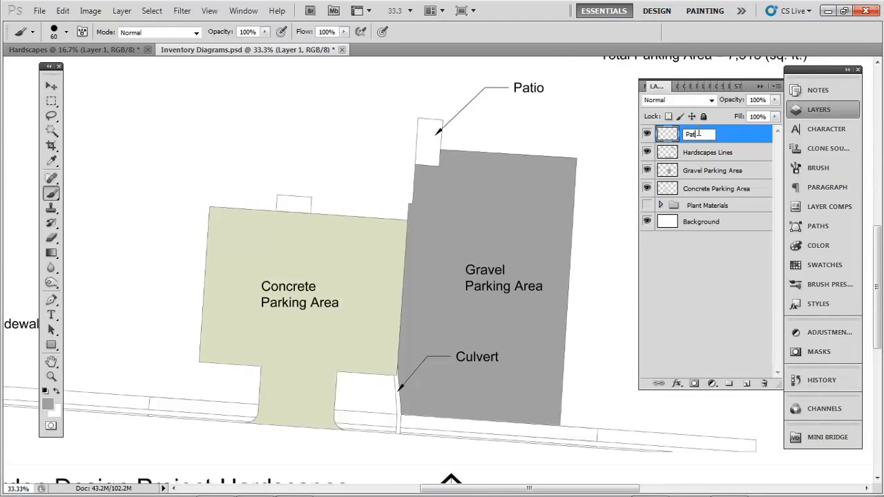
text(Patio Area)
key(Return)
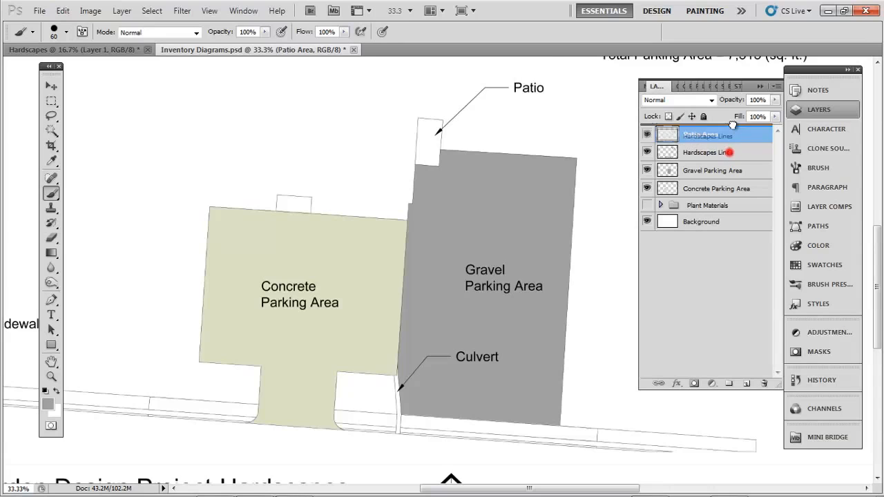
drag(727, 124, 715, 142)
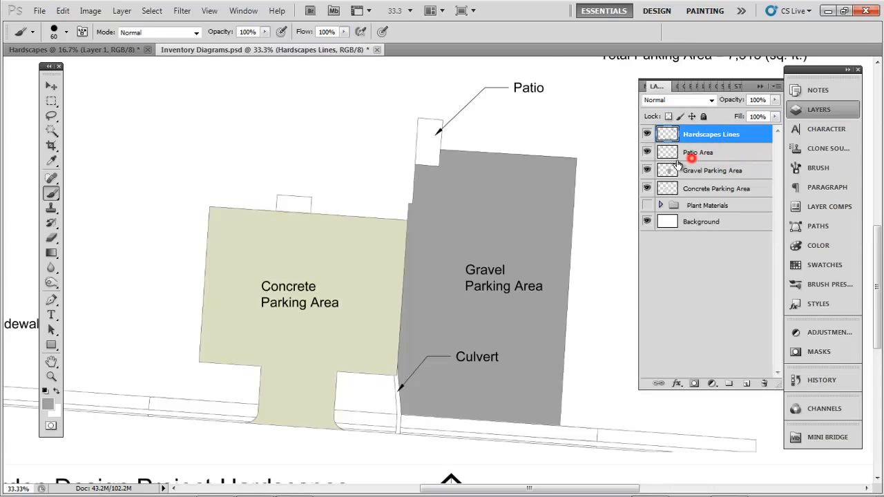
Step: Select the patio rectangle and the small rectangle above the concrete parking area on the Hardscapes Lines layer with the Magic Wand
click(698, 152)
click(708, 133)
key(w)
click(434, 146)
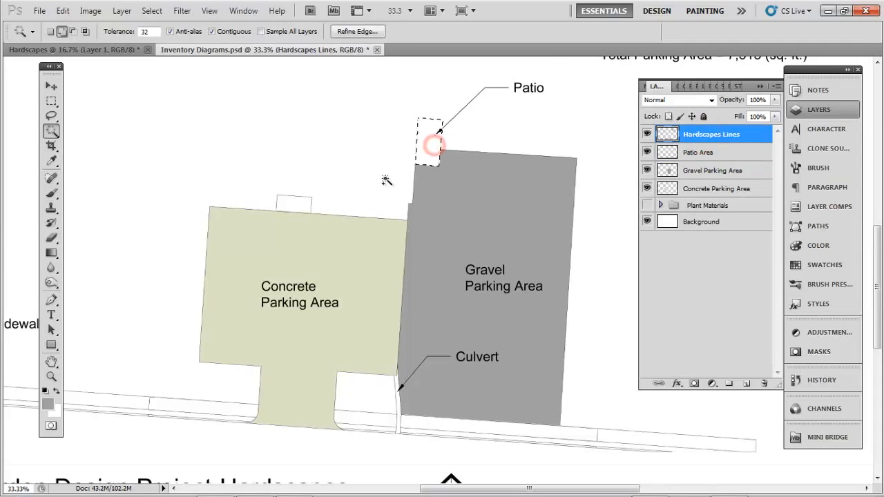
shift+click(286, 205)
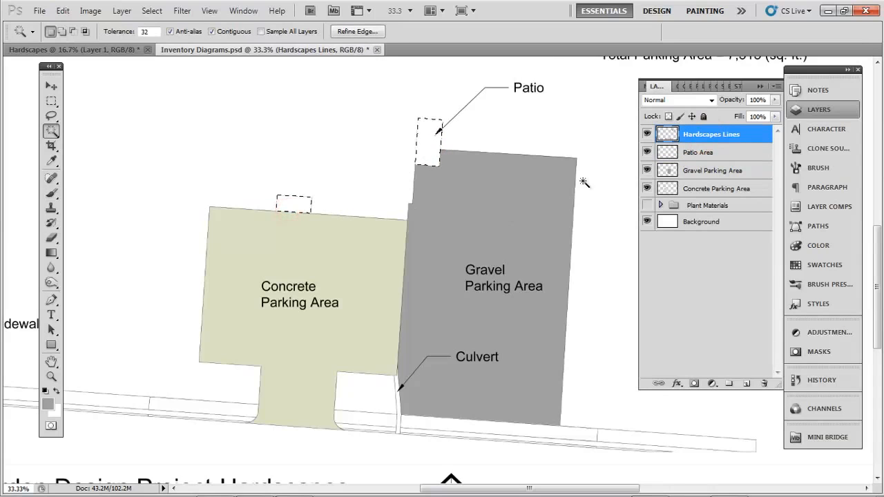
Step: Make the Patio Area layer active and set the foreground color to tan #e0d19c
click(705, 152)
click(48, 404)
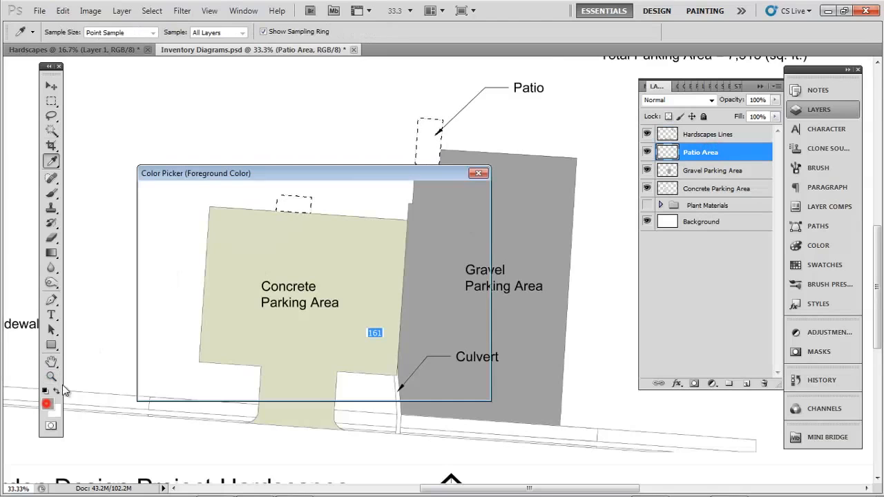
drag(297, 174, 516, 181)
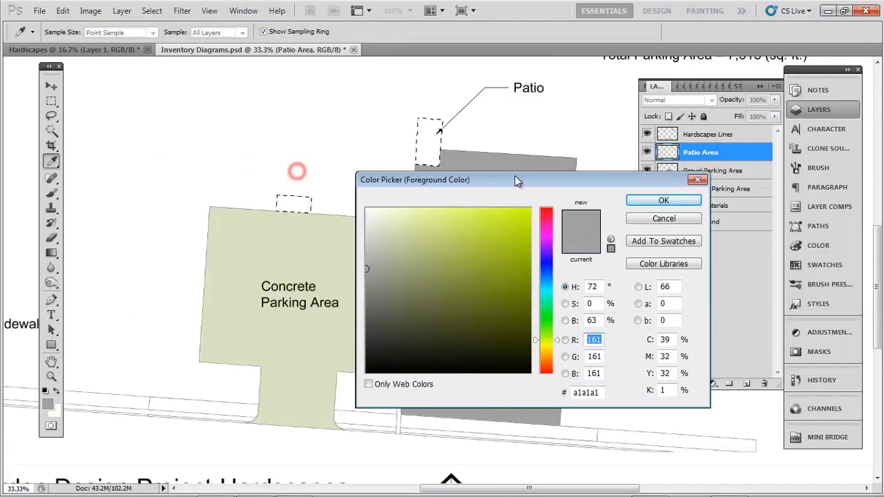
click(299, 233)
mouse_move(387, 229)
mouse_down()
mouse_move(375, 242)
mouse_move(357, 230)
mouse_move(359, 237)
mouse_move(395, 213)
mouse_up()
mouse_move(538, 354)
mouse_down()
mouse_move(539, 339)
mouse_move(543, 351)
mouse_up()
mouse_move(397, 216)
mouse_down()
mouse_move(421, 225)
mouse_move(413, 220)
mouse_move(425, 210)
mouse_move(415, 228)
mouse_up()
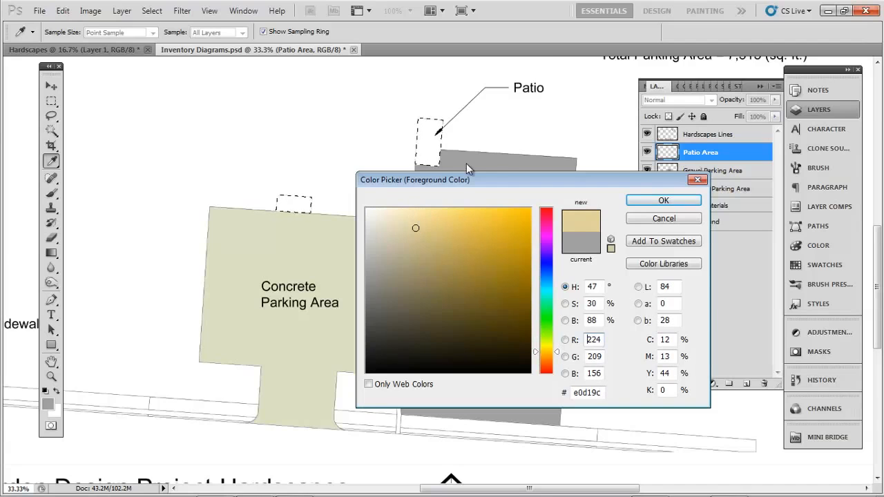
click(660, 200)
Step: Fill the two selected patio rectangles with the tan foreground color on the Patio Area layer and clear the selection
key(w)
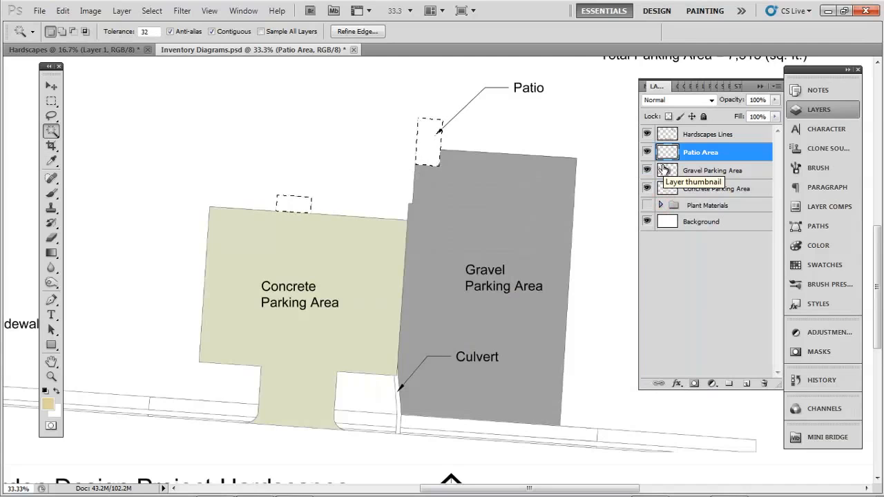
key(shift+F5)
key(Return)
key(ctrl+d)
Step: Create a new layer named Sidewalk directly above the Patio Area layer, beneath Hardscapes Lines
drag(354, 219, 352, 149)
drag(318, 195, 417, 155)
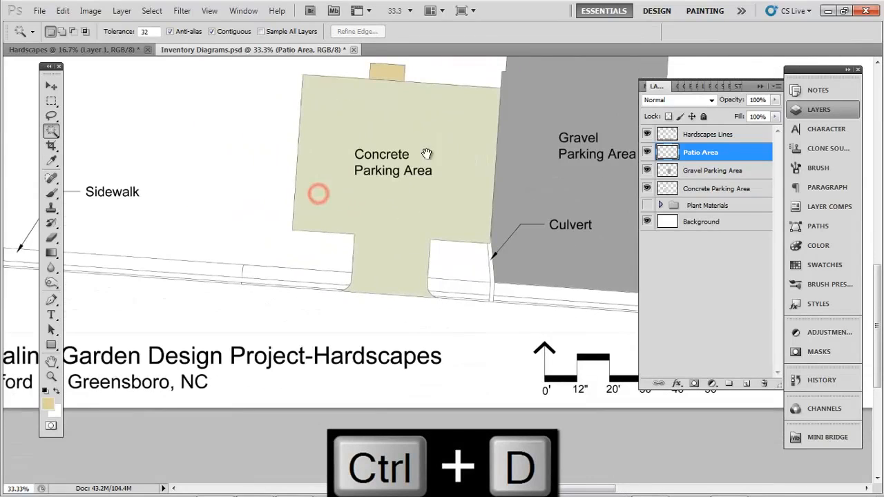
drag(450, 229, 406, 230)
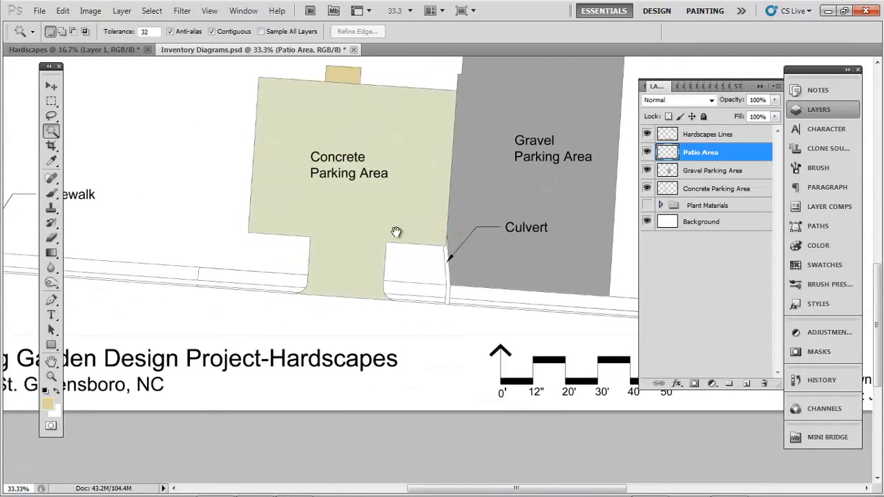
mouse_move(359, 214)
mouse_down()
mouse_move(387, 209)
mouse_move(357, 212)
mouse_up()
click(747, 384)
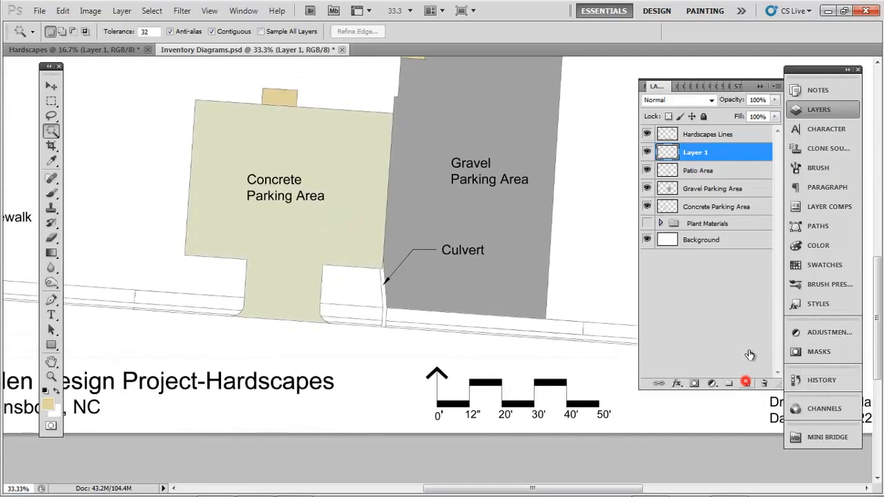
click(696, 153)
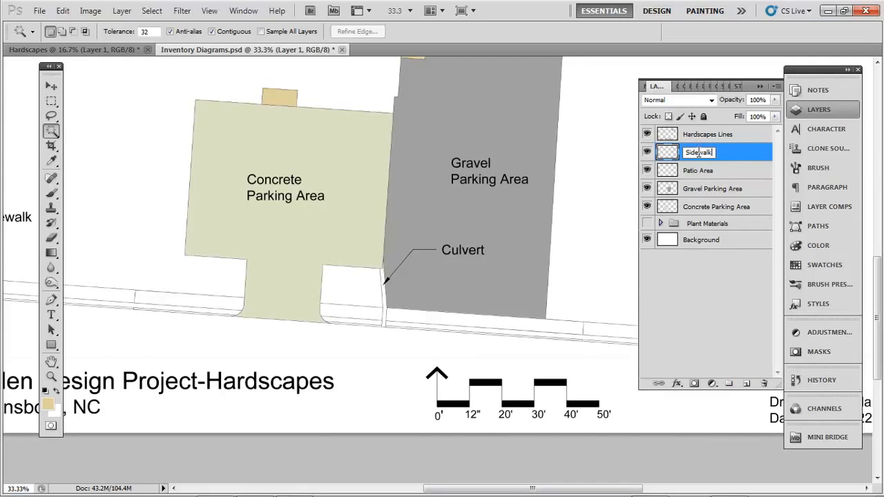
key(Return)
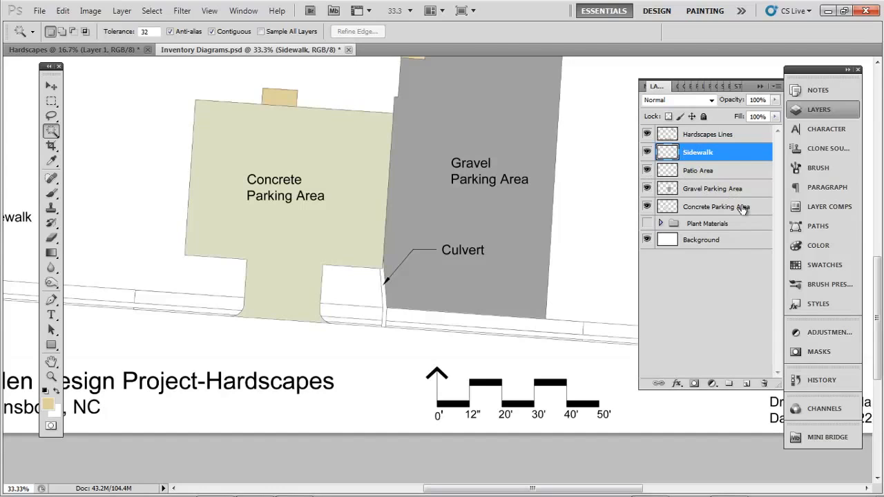
Step: Select the three sidewalk segments along the street on the Hardscapes Lines layer with the Magic Wand
click(713, 135)
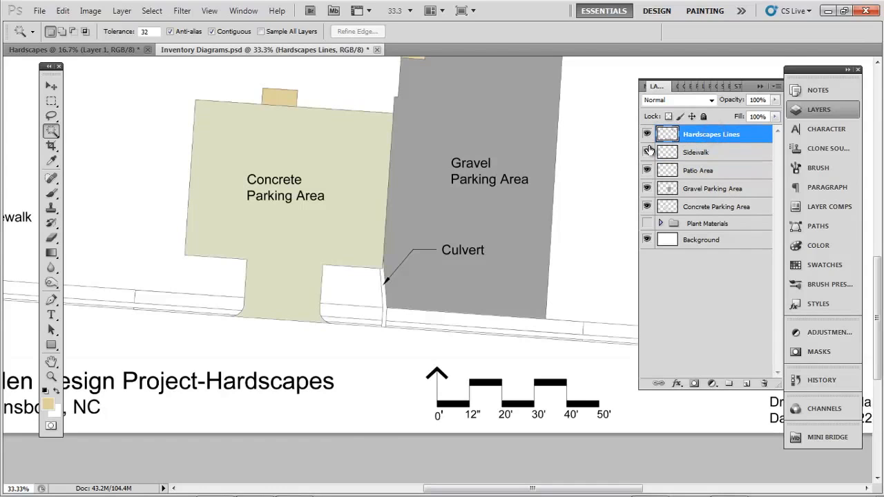
click(205, 301)
shift+click(336, 312)
shift+click(426, 322)
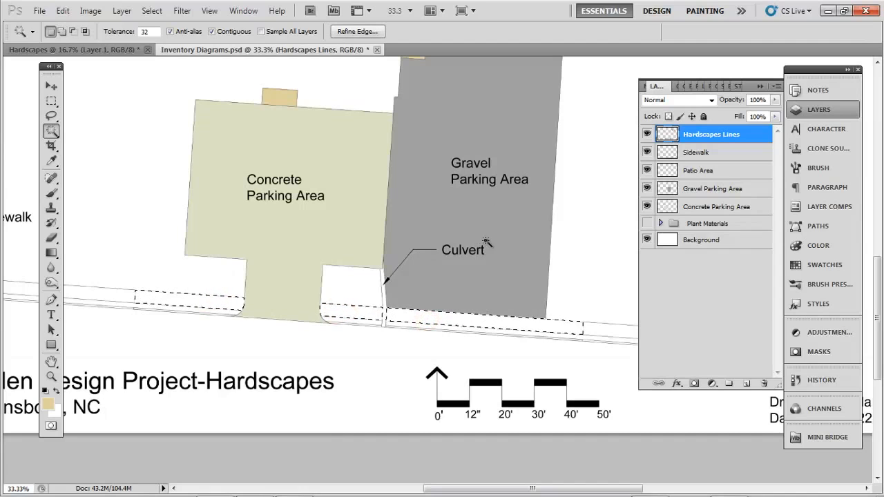
Step: Activate the Sidewalk layer, sample the concrete parking area's color, and adjust the foreground color to a darker gray-green #cacdbb
scroll(470, 72, up, 3)
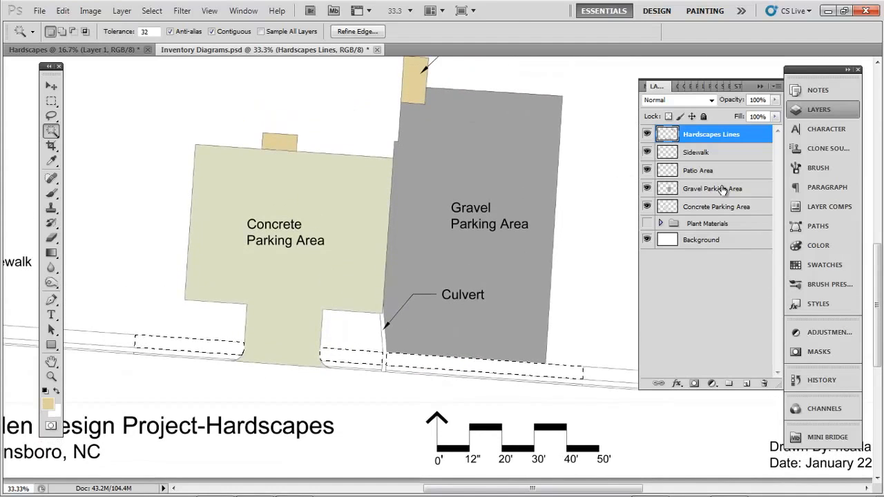
drag(582, 190, 599, 205)
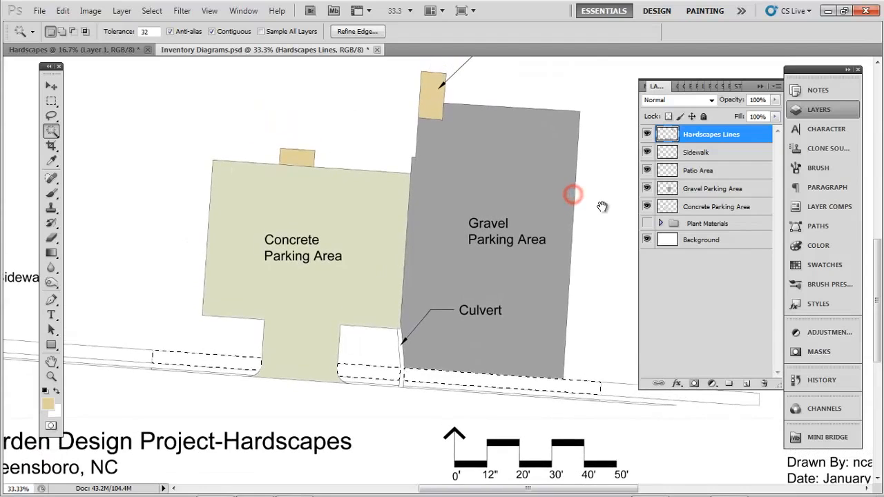
click(716, 152)
click(51, 161)
click(239, 199)
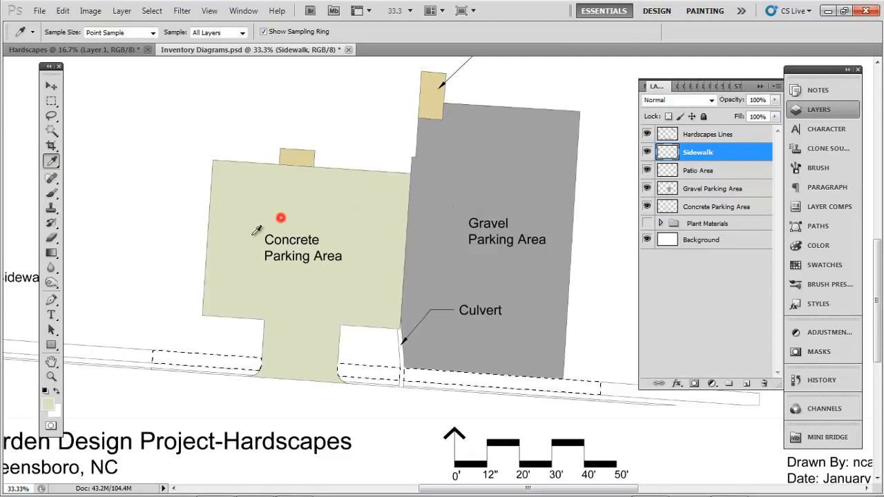
click(49, 408)
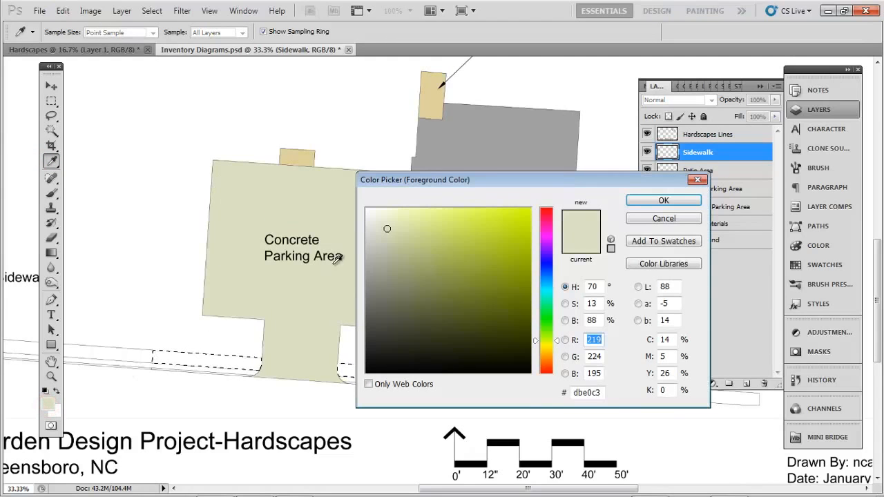
click(380, 240)
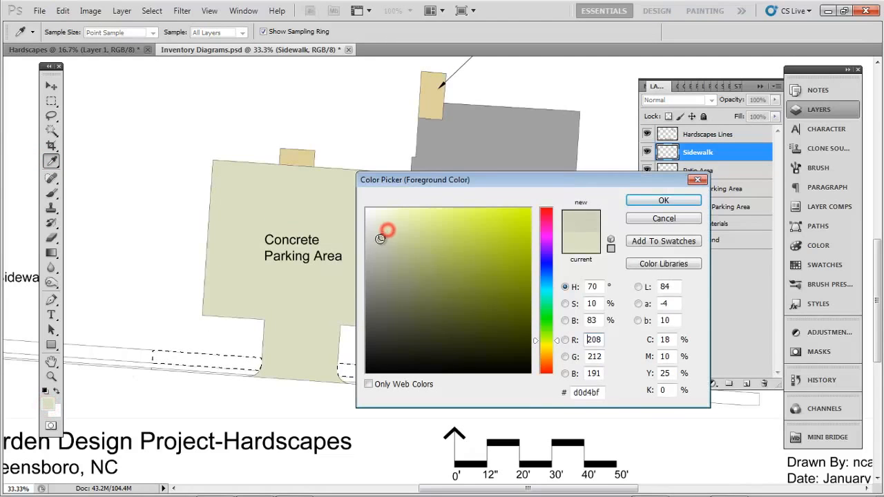
click(664, 201)
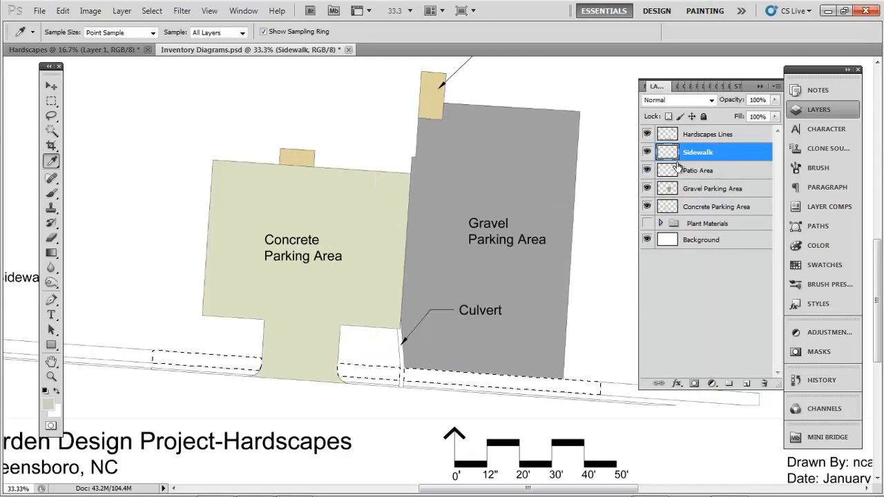
Step: Fill the selected sidewalk segments with the foreground color on the Sidewalk layer and clear the selection
key(shift+F5)
key(Return)
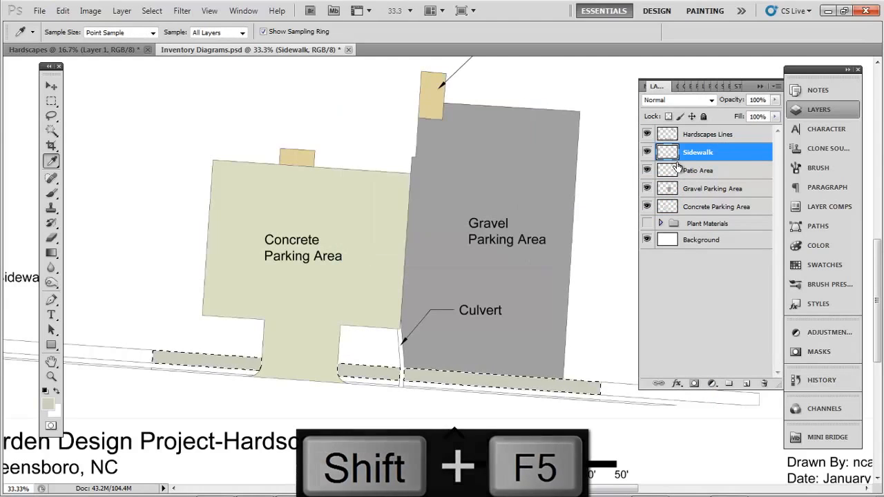
key(ctrl+d)
Step: Create a new layer named Culvert directly above the Sidewalk layer, beneath Hardscapes Lines
drag(474, 187, 431, 132)
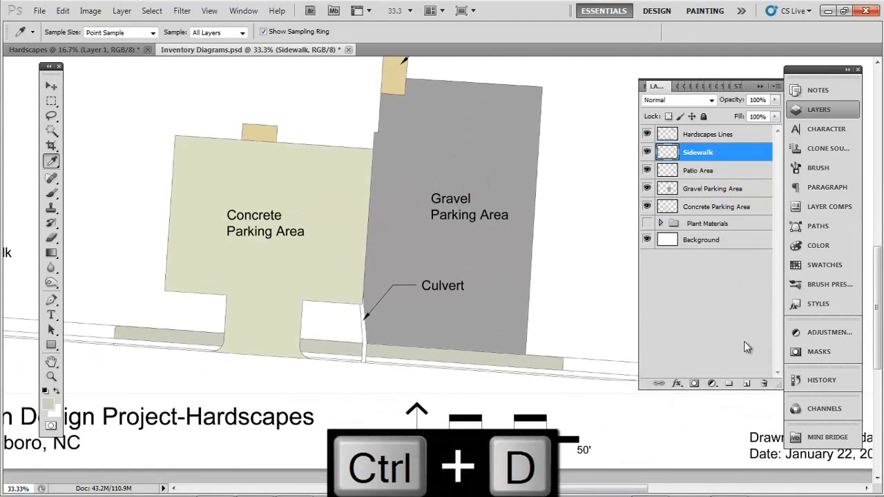
click(746, 384)
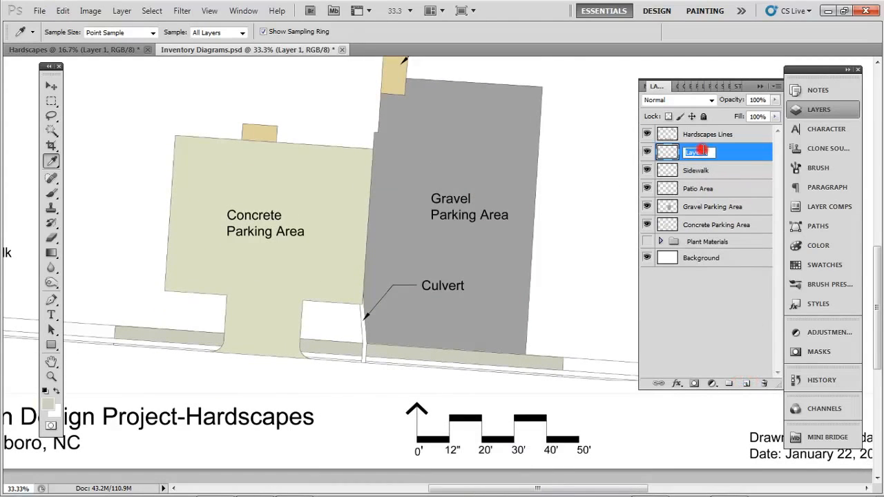
text(t)
key(Return)
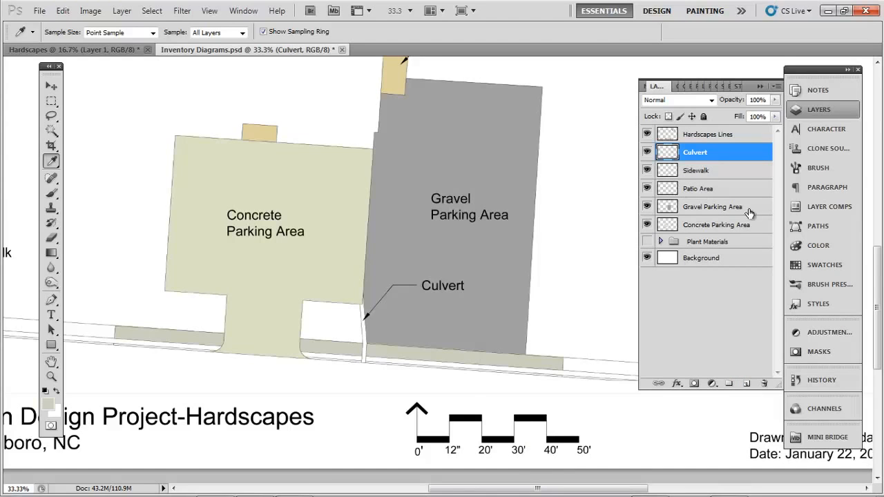
Step: Select the narrow culvert strip between the two parking areas on the Hardscapes Lines layer with the Magic Wand
click(702, 135)
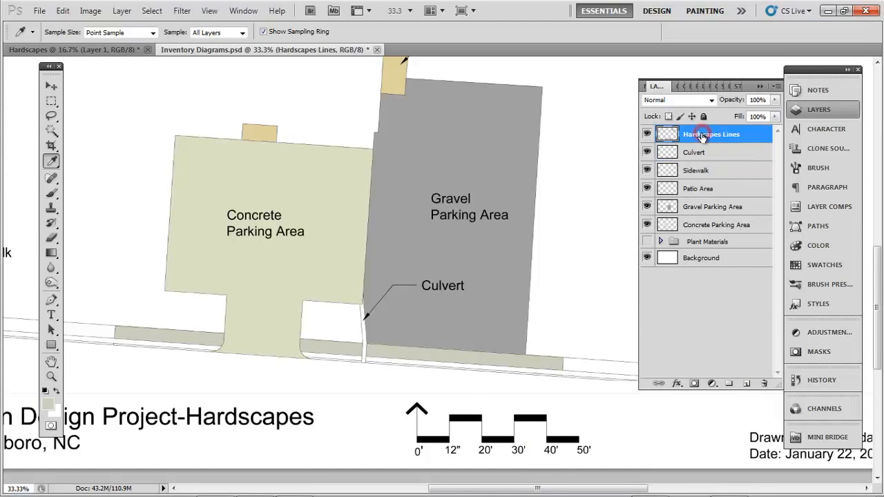
key(w)
key(ctrl+=)
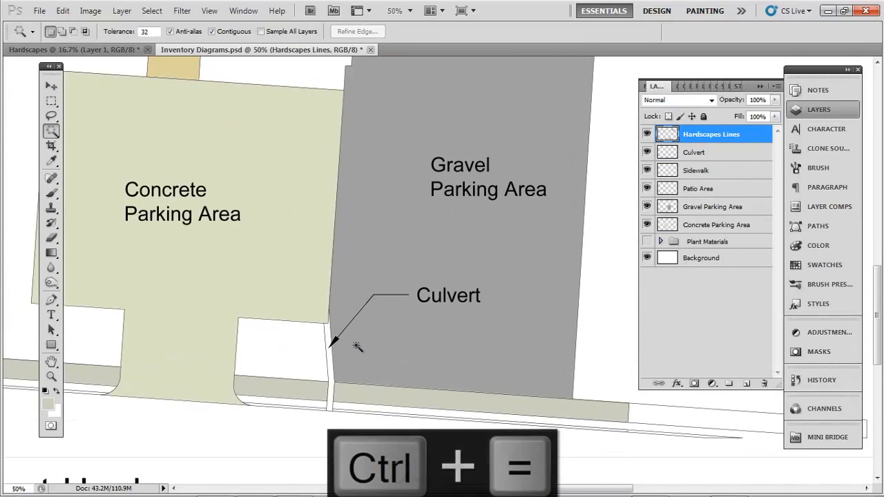
drag(350, 294, 356, 279)
click(357, 264)
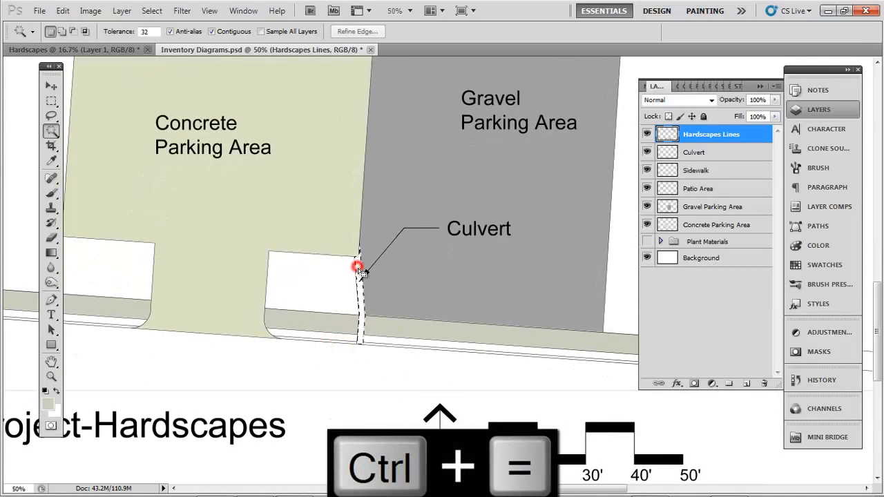
Step: Make the Culvert layer active and set the foreground color to a darker, nearly neutral gray
drag(399, 206, 394, 231)
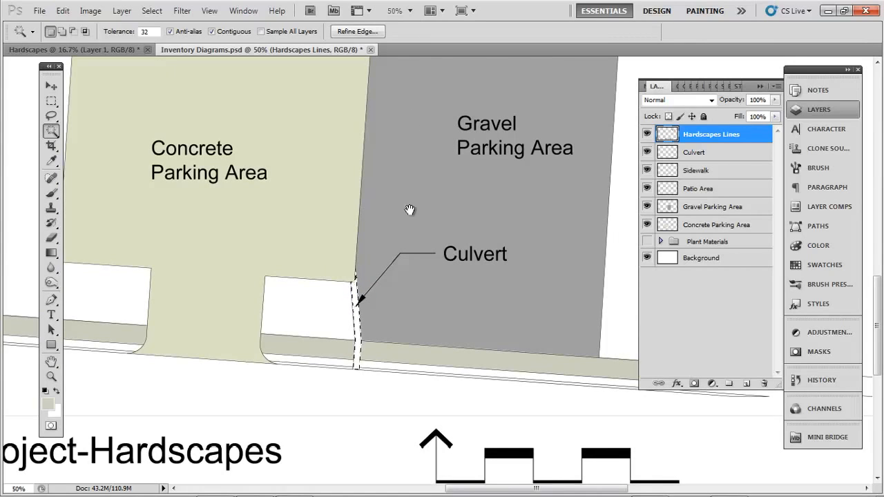
drag(485, 147, 478, 232)
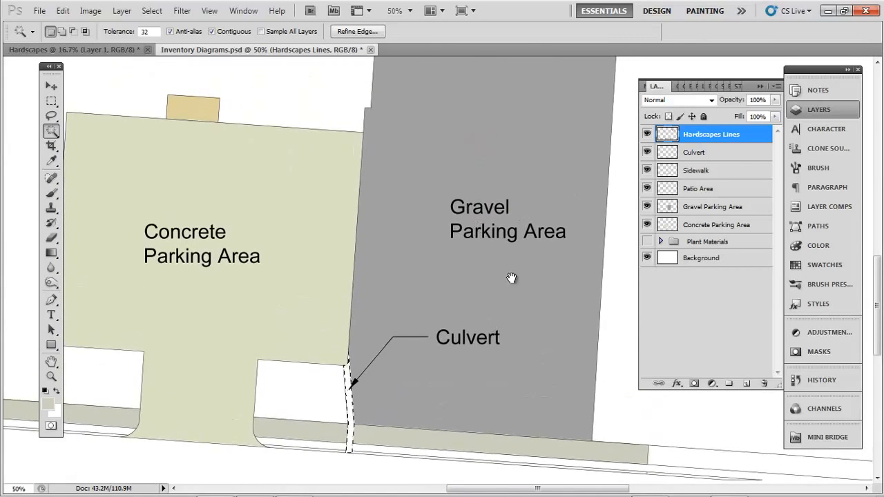
drag(510, 301, 511, 260)
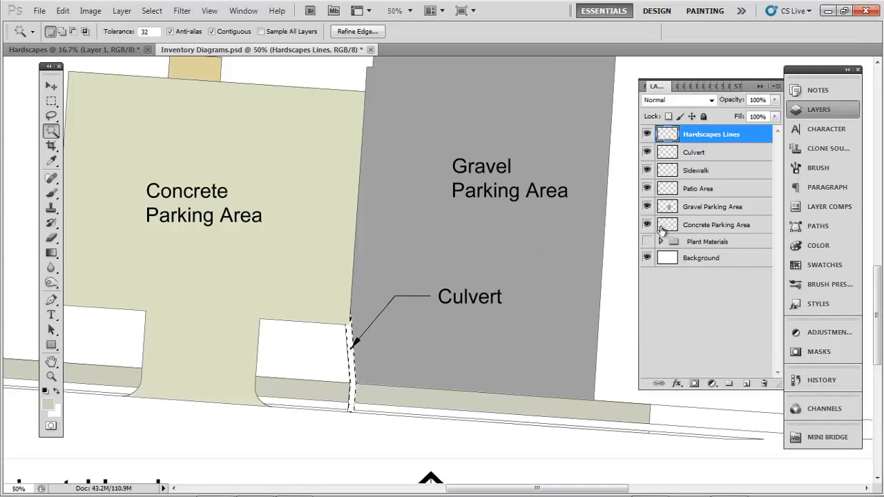
drag(441, 257, 535, 239)
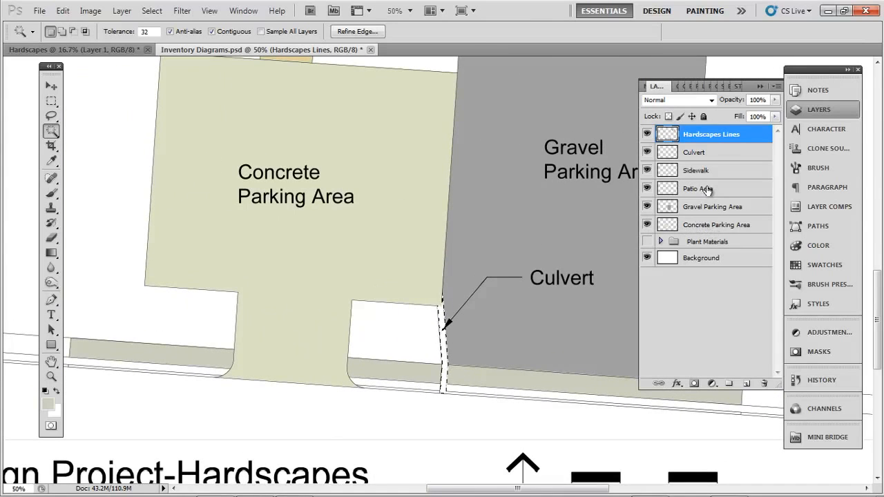
click(722, 152)
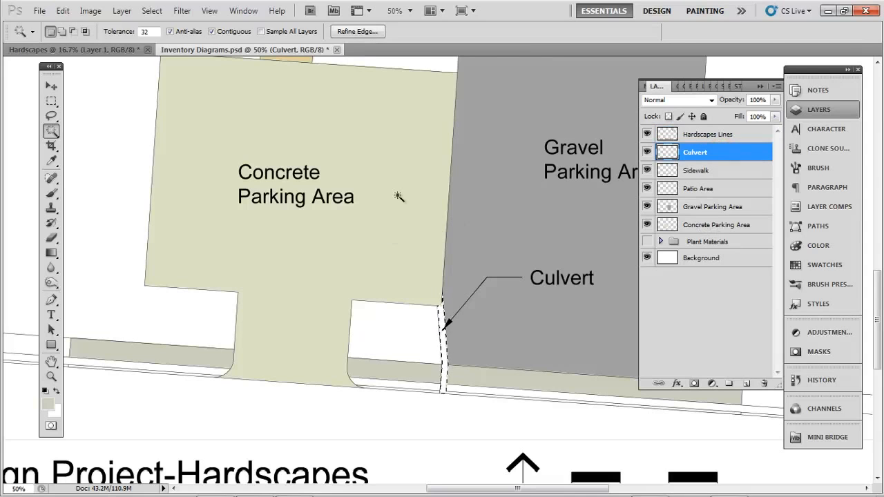
click(48, 404)
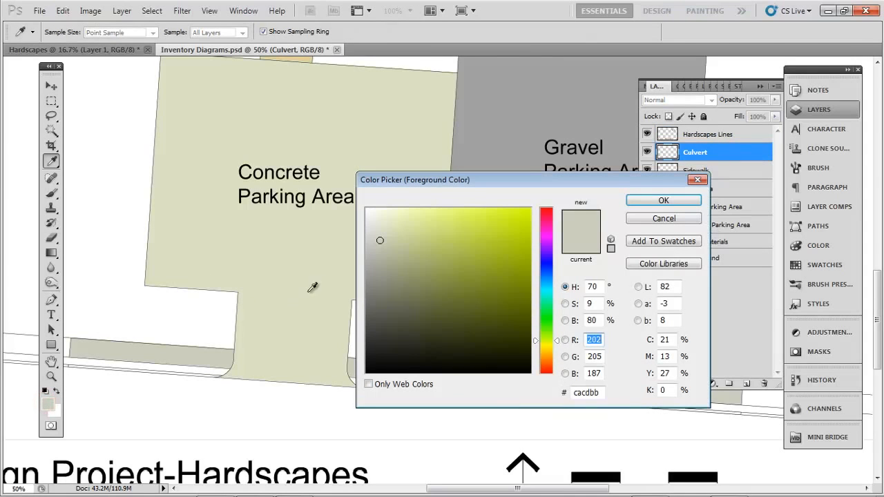
mouse_move(380, 242)
mouse_down()
mouse_move(367, 245)
mouse_move(368, 272)
mouse_up()
click(645, 201)
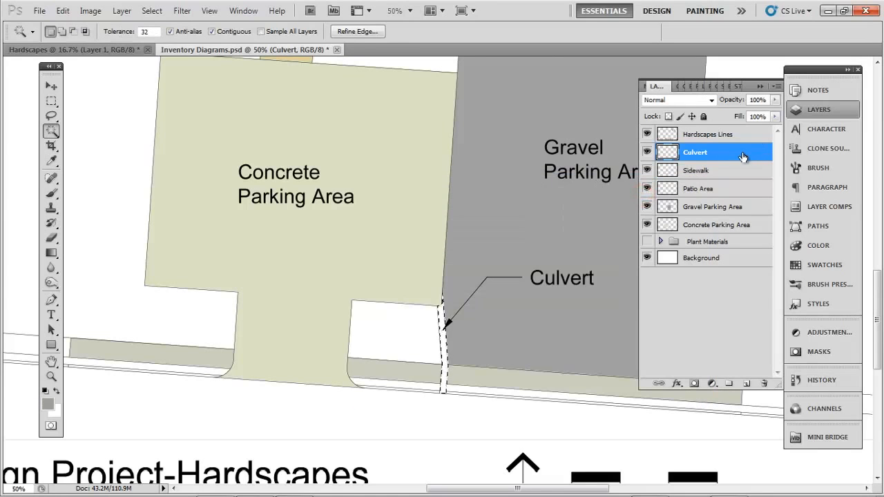
Step: Fill the selected culvert strip with the gray foreground color on the Culvert layer and clear the selection
key(shift+F6)
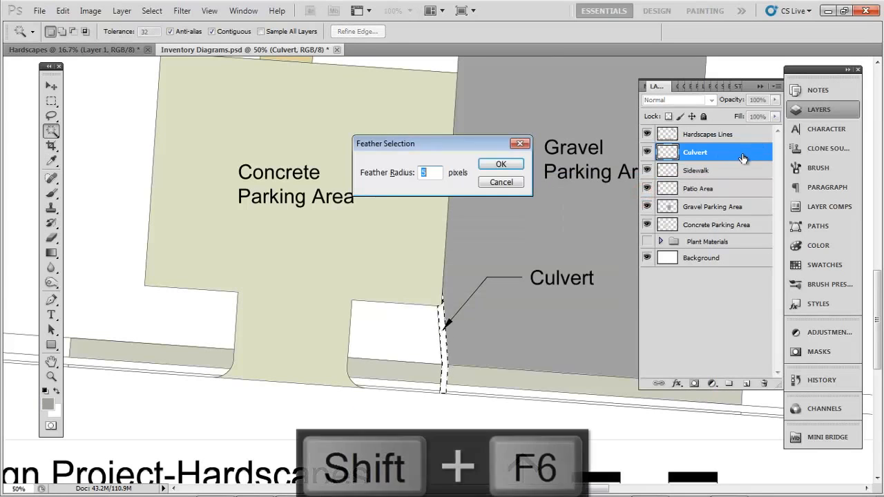
key(Return)
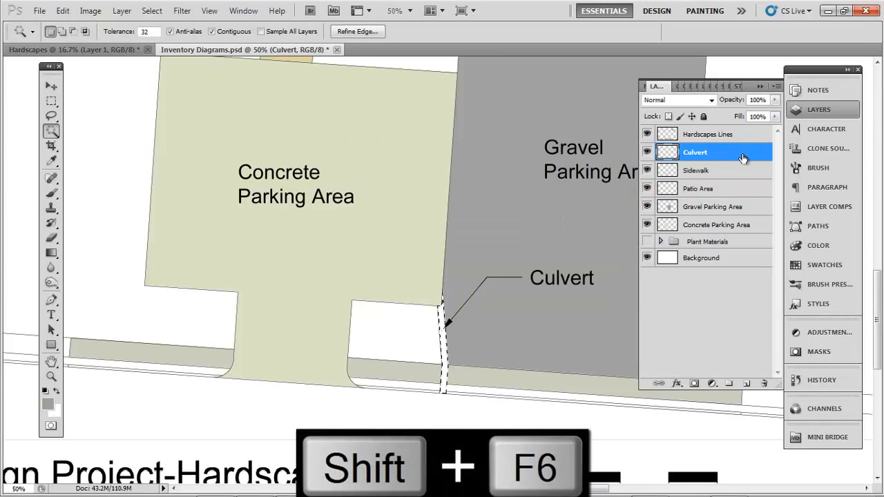
key(shift+F5)
key(Return)
key(ctrl+d)
mouse_move(428, 184)
mouse_down()
mouse_move(385, 235)
mouse_move(413, 164)
mouse_move(545, 180)
mouse_up()
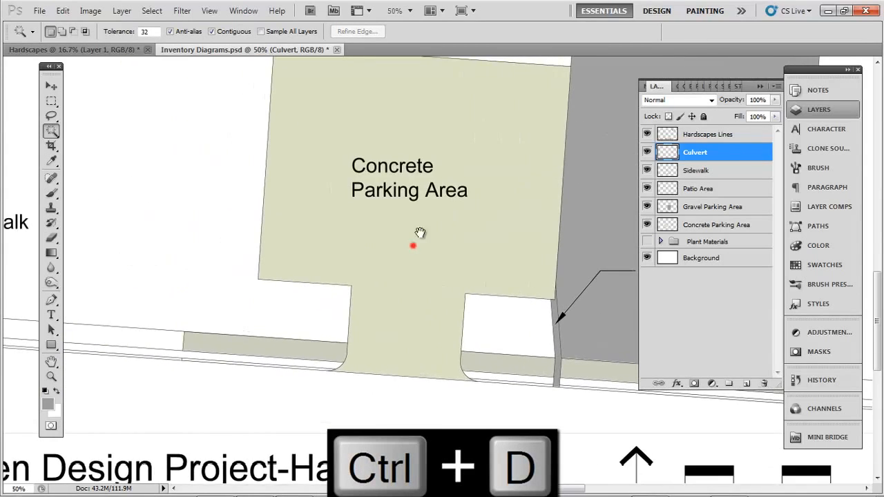
drag(397, 296, 413, 246)
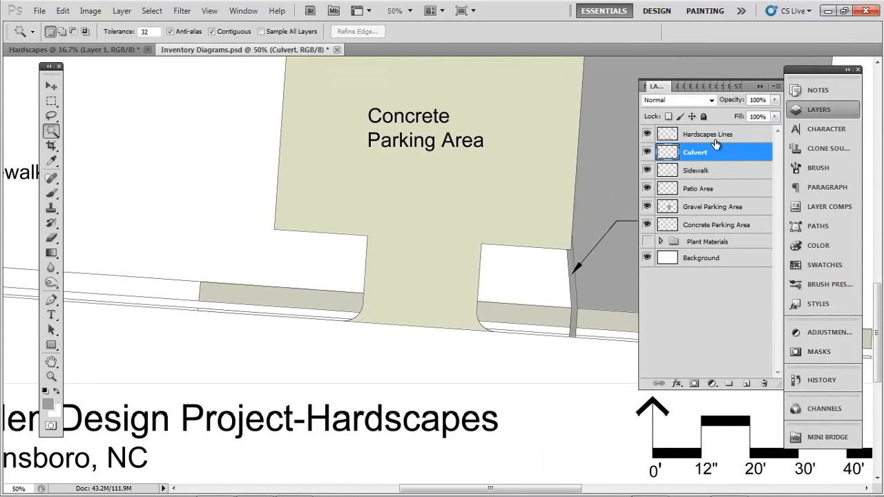
Step: Select the thin curb strip between the concrete driveway and the culvert on the Hardscapes Lines layer with the Magic Wand
click(736, 137)
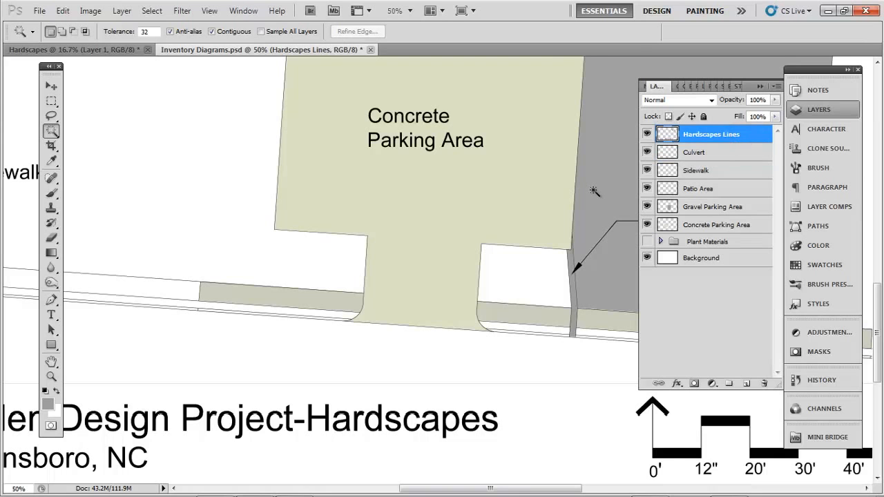
key(ctrl+equal)
key(ctrl+equal)
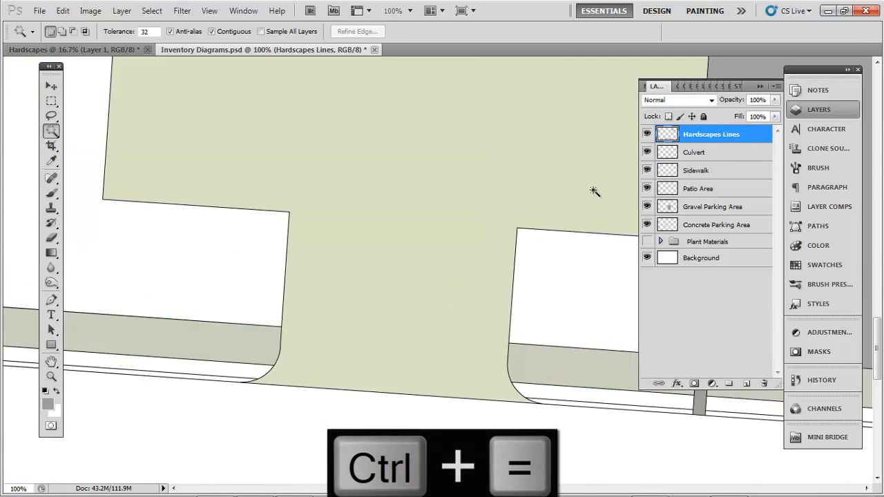
key(ctrl+equal)
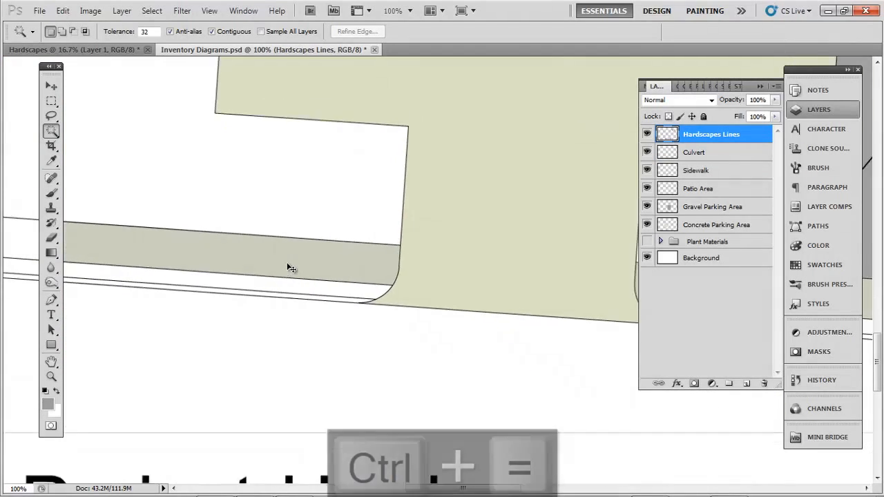
drag(337, 260, 338, 254)
drag(385, 284, 284, 273)
drag(485, 279, 287, 269)
click(408, 271)
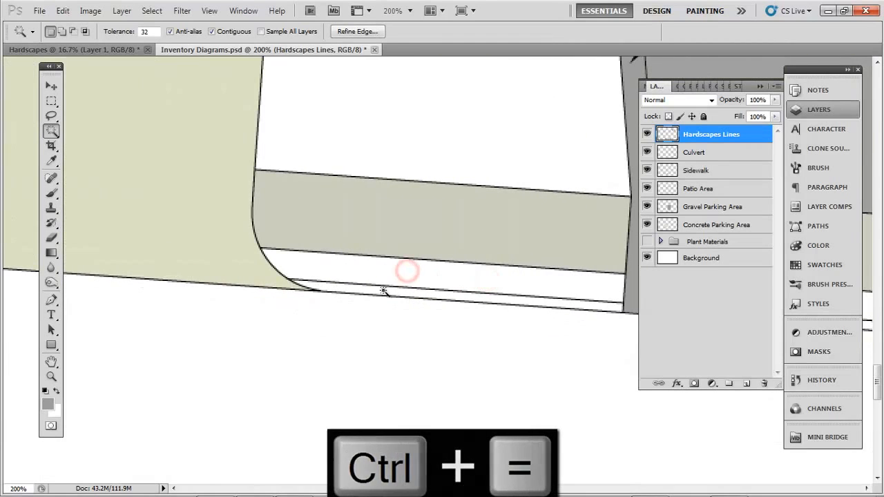
click(384, 291)
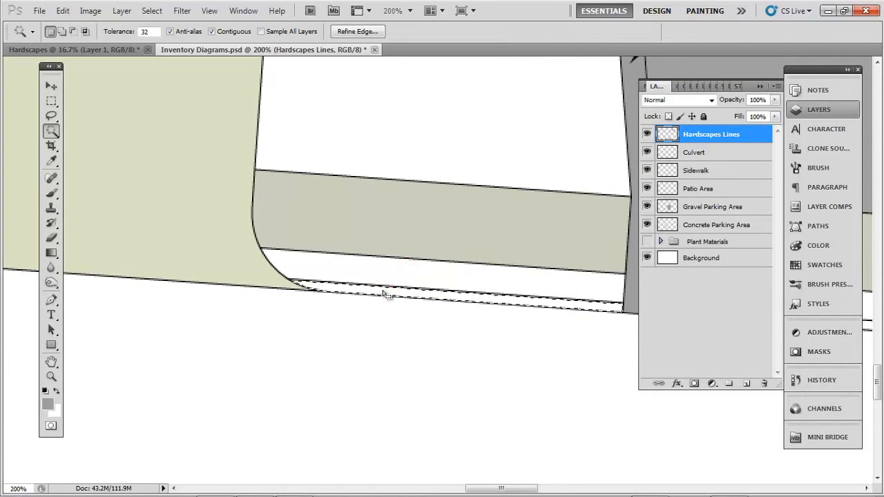
Step: Sample the sidewalk's gray-beige color, fill the selected curb strip with it on the Sidewalk layer, and clear the selection
key(i)
click(406, 236)
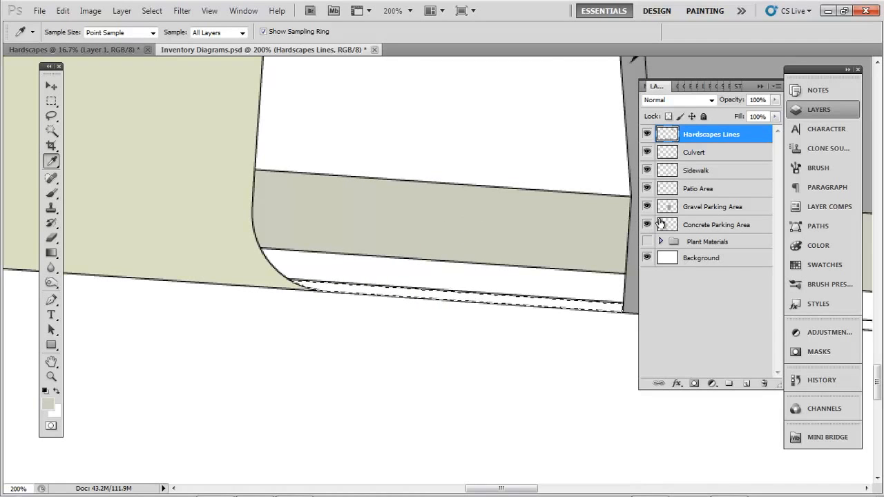
click(718, 171)
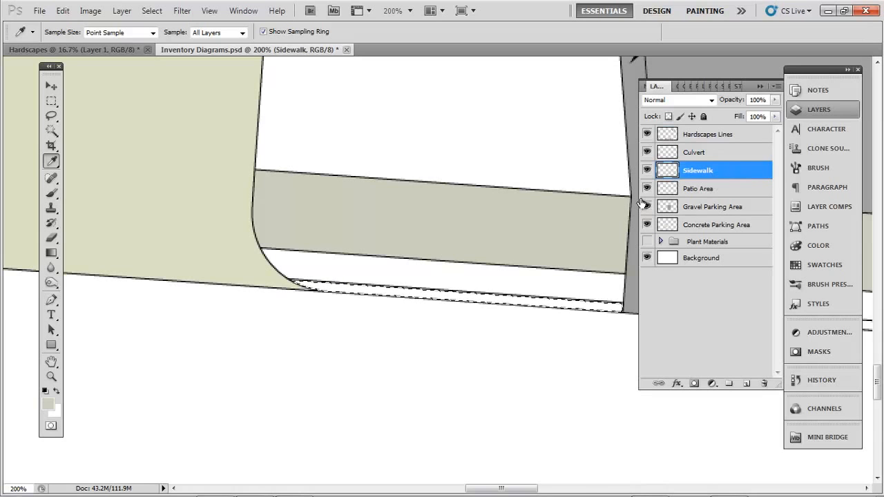
key(shift+F5)
key(Return)
key(ctrl+d)
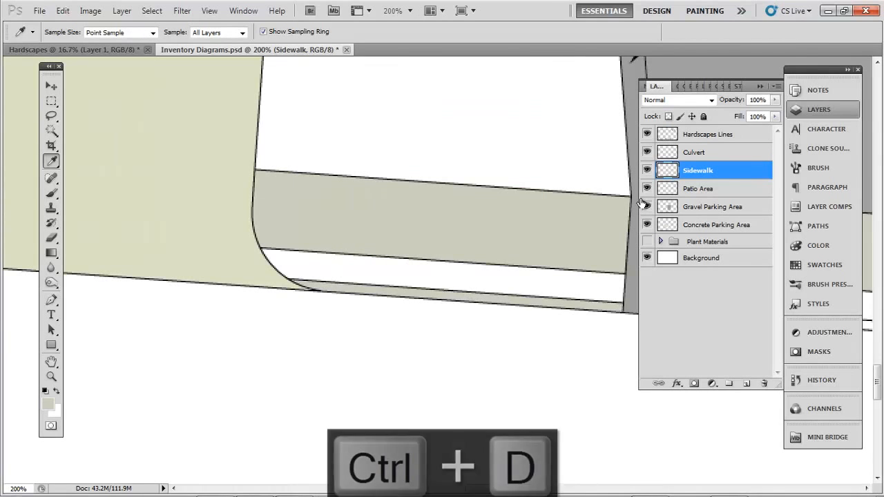
Step: Select the small detached patio square on the Hardscapes Lines layer with the Magic Wand
key(ctrl+minus)
key(ctrl+minus)
key(ctrl+minus)
key(ctrl+minus)
key(ctrl+minus)
key(ctrl+minus)
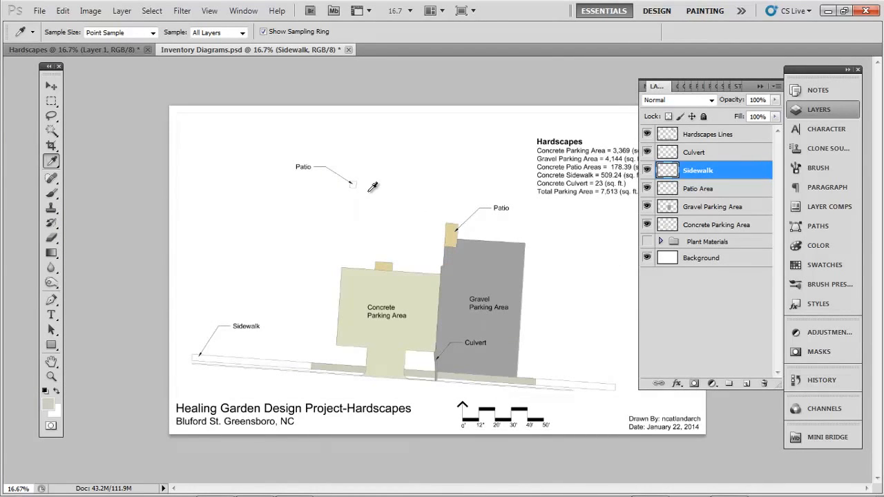
key(ctrl+equal)
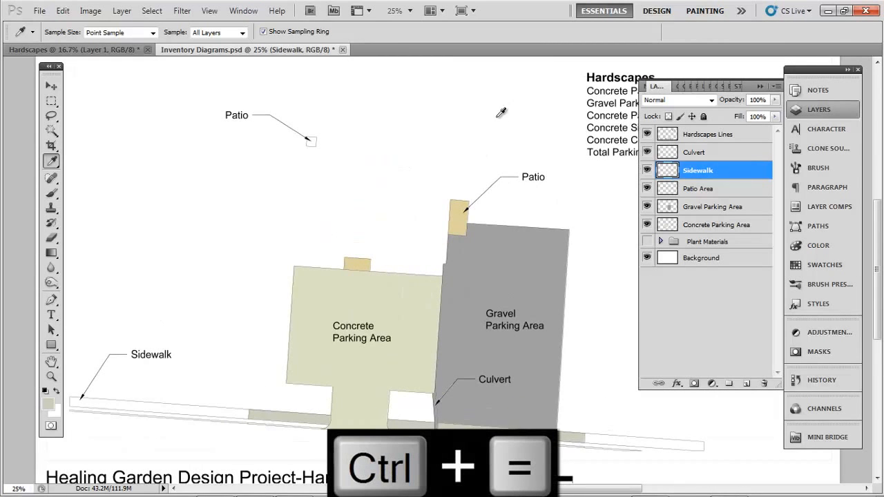
key(w)
click(717, 133)
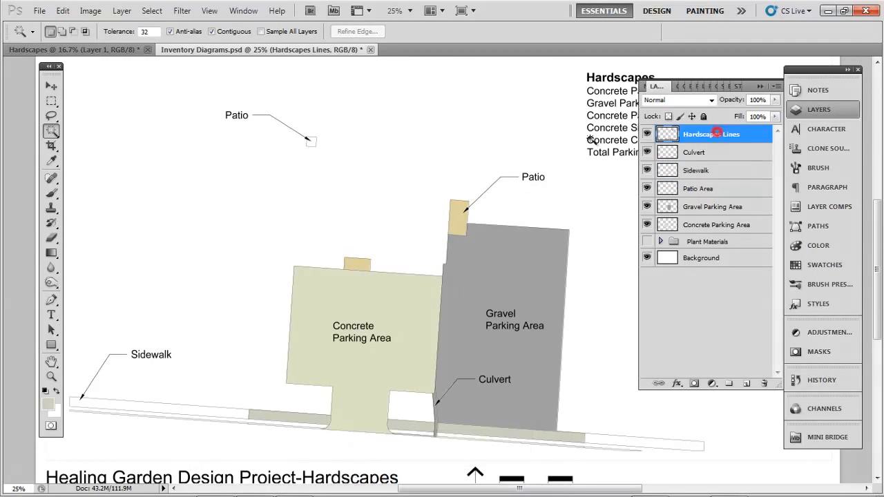
click(315, 146)
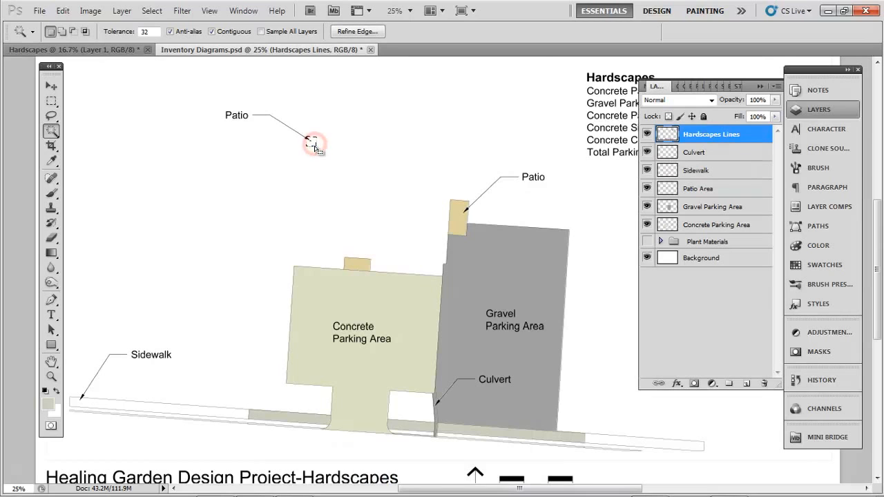
Step: Sample the tan color of the filled patio, fill the selected square with it on the Patio Area layer, and clear the selection
key(i)
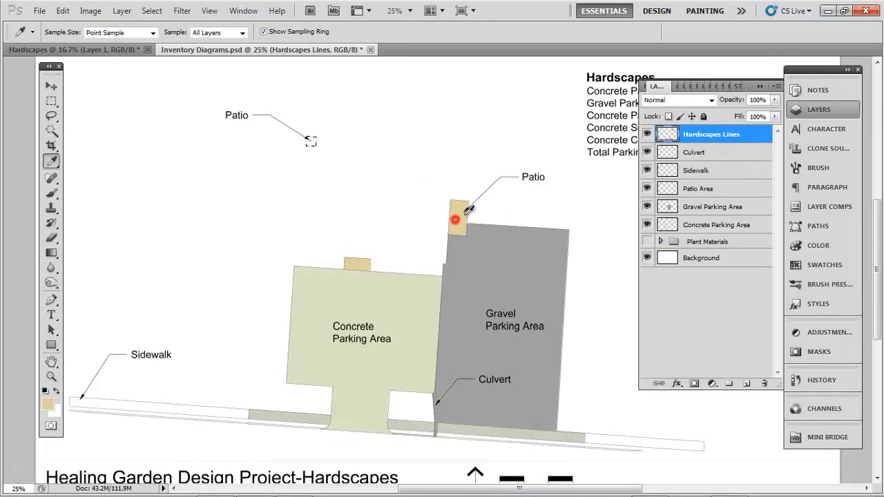
click(719, 191)
key(shift+F5)
key(Return)
key(ctrl+d)
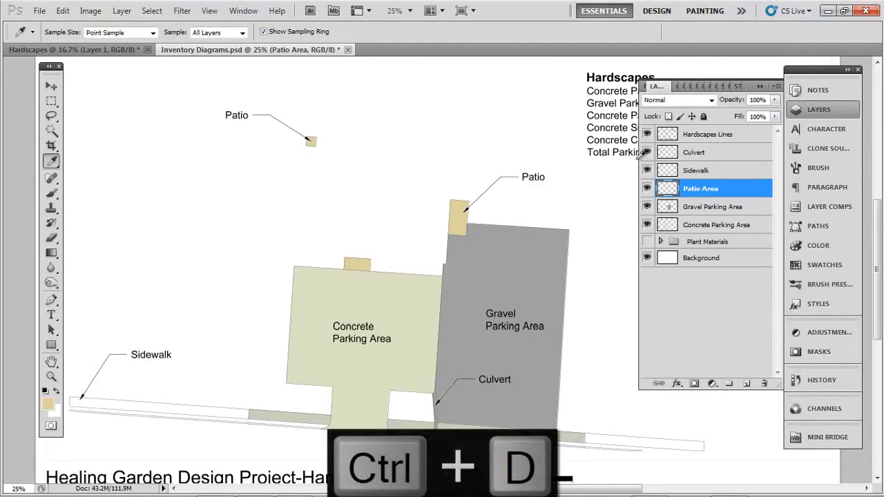
Step: Add uniform monochromatic noise of about 52% to the Gravel Parking Area layer
drag(416, 242, 404, 209)
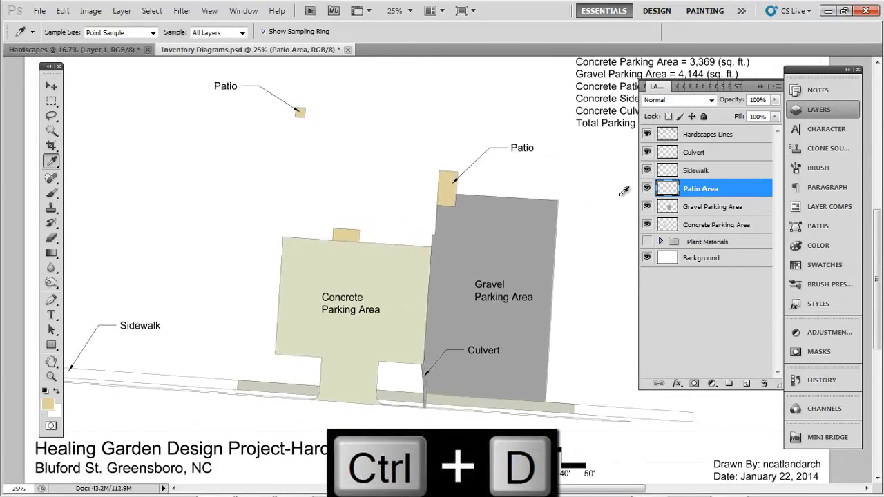
click(725, 224)
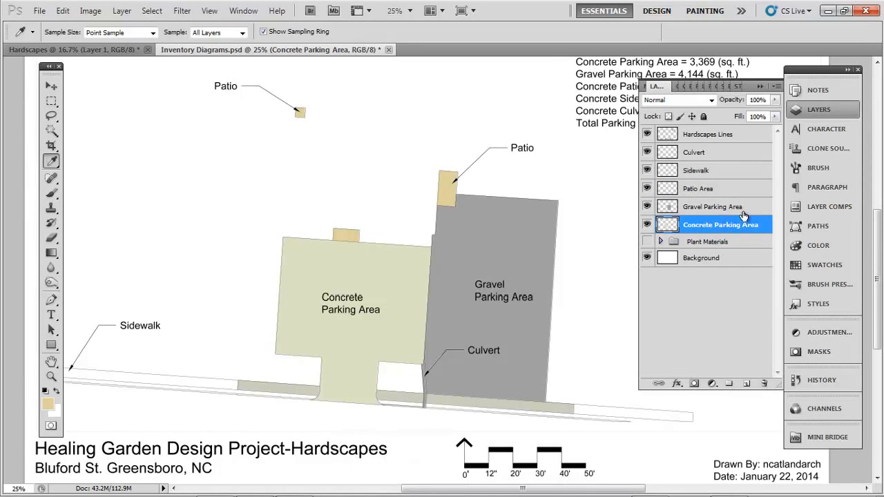
click(741, 208)
click(181, 12)
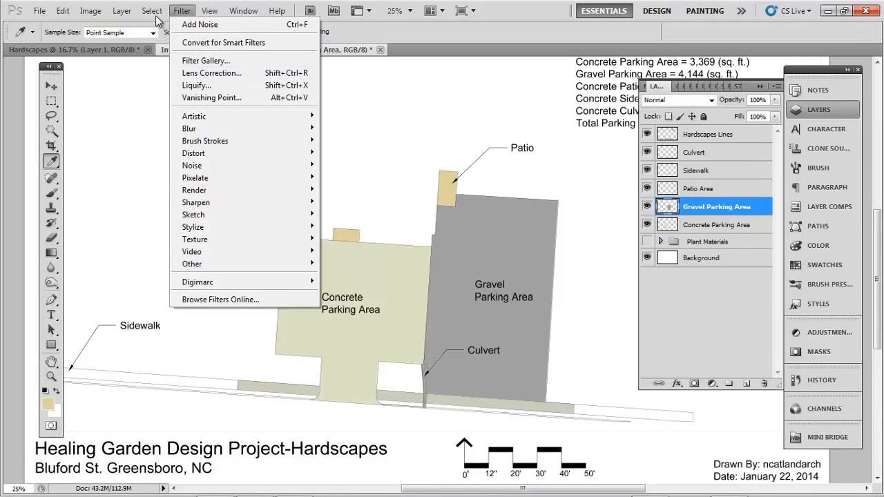
mouse_move(153, 18)
mouse_move(116, 17)
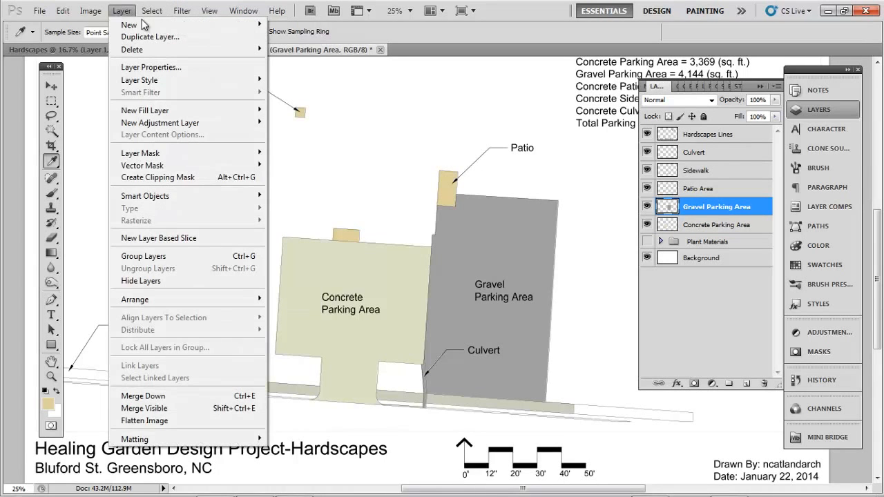
mouse_move(182, 11)
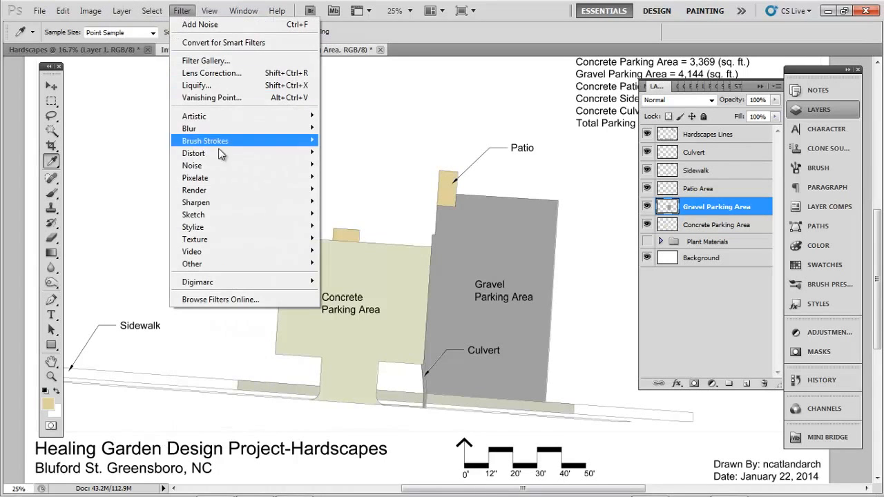
mouse_move(245, 165)
click(326, 166)
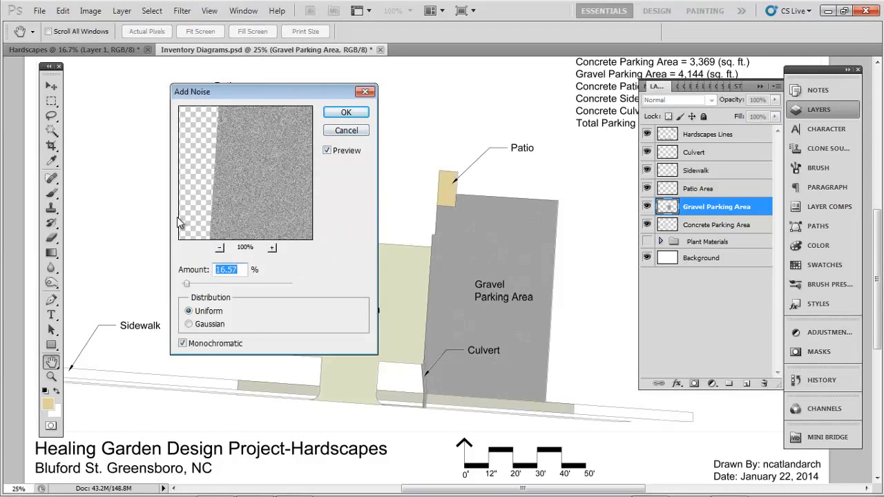
drag(193, 284, 193, 292)
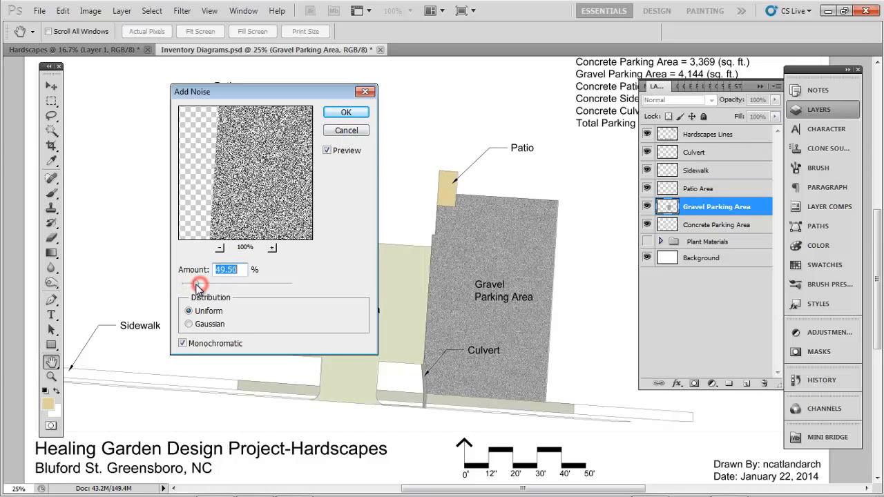
click(346, 114)
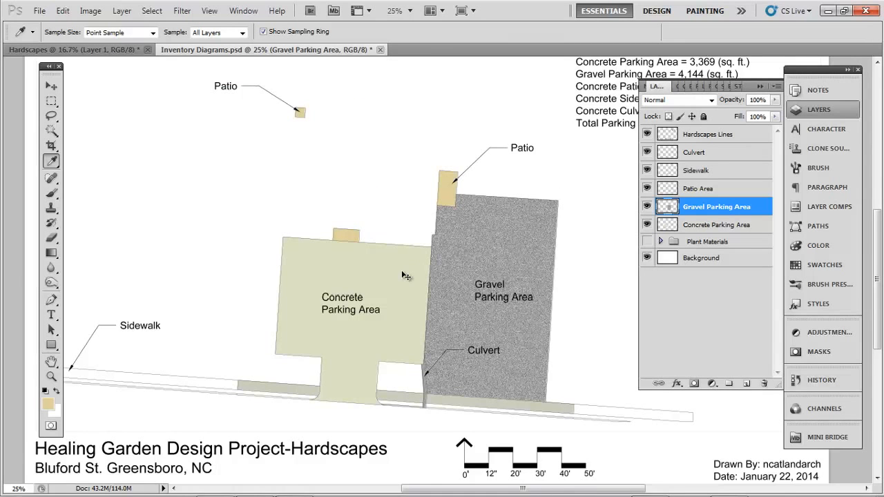
Step: Add uniform monochromatic noise of 23% to the Concrete Parking Area layer
key(ctrl+equal)
key(ctrl+minus)
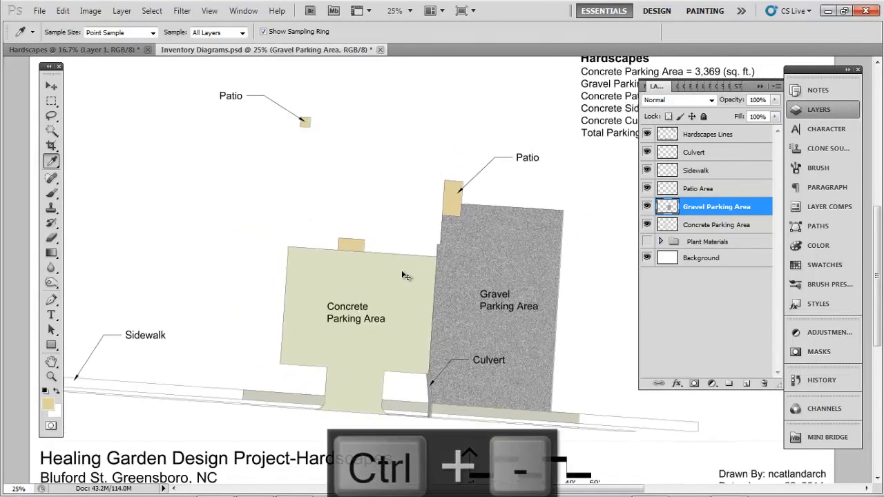
key(ctrl+minus)
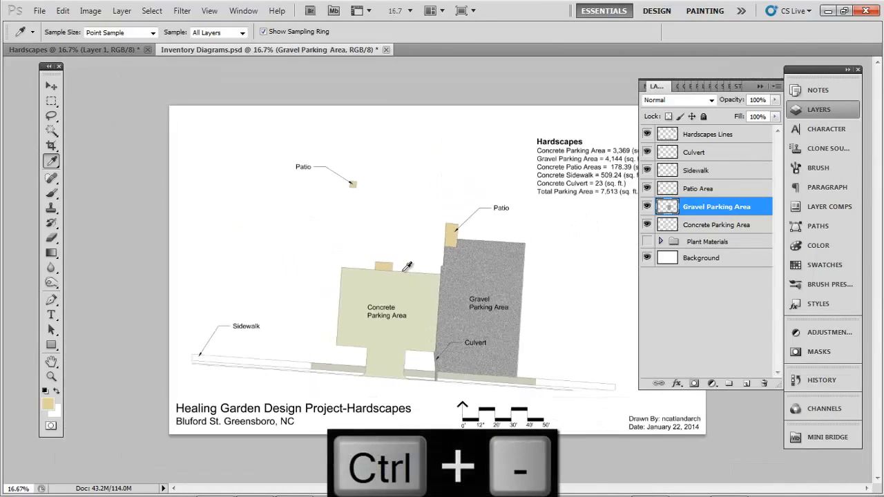
click(711, 229)
click(182, 11)
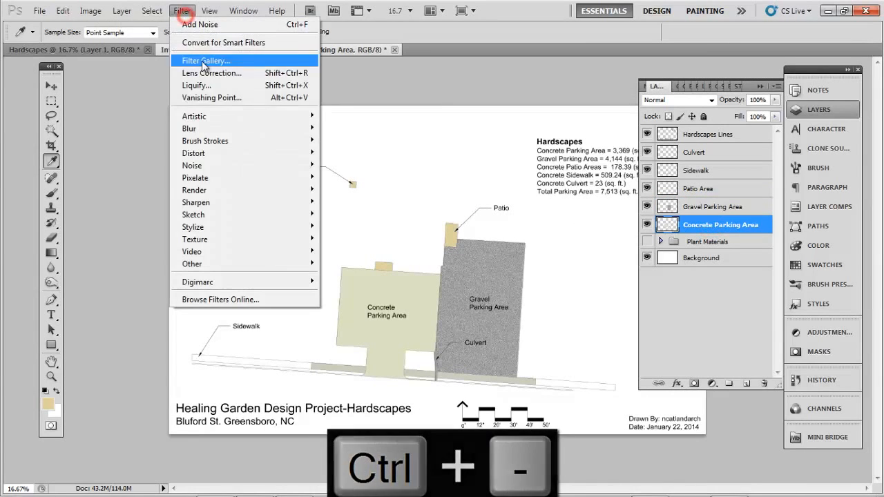
mouse_move(256, 166)
click(324, 162)
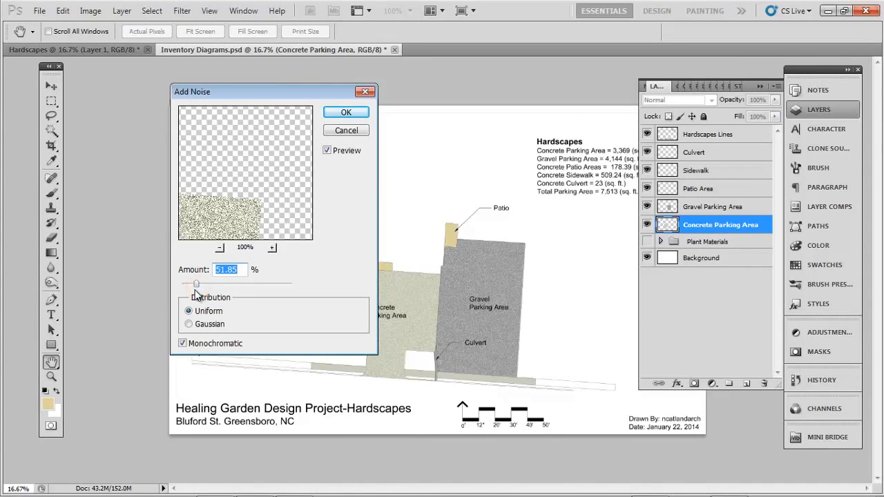
drag(195, 286, 188, 285)
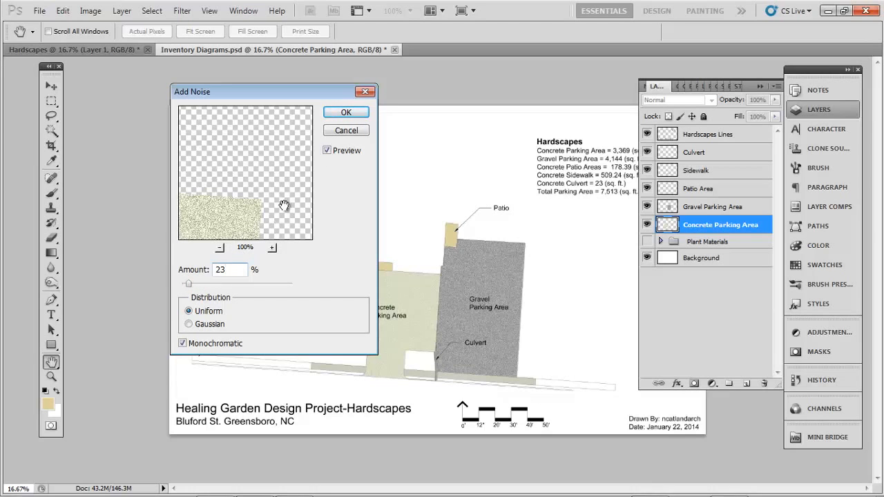
click(345, 113)
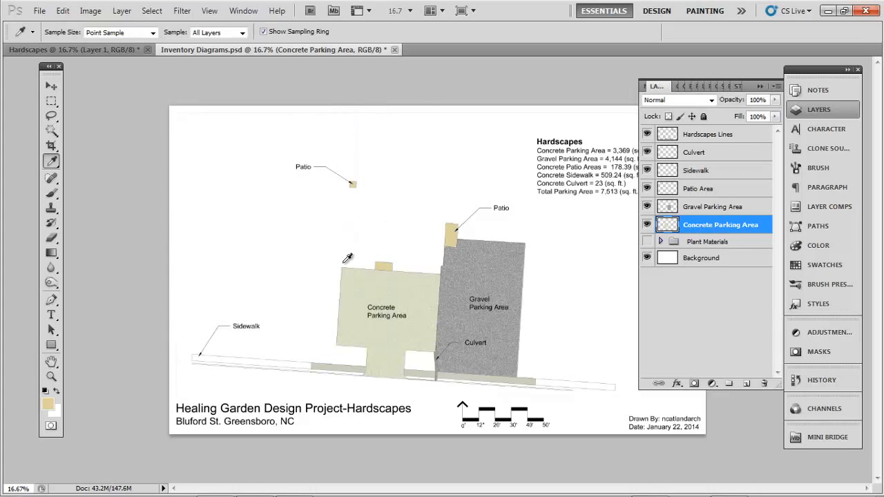
Step: Darken the edges of the concrete and gravel parking areas with the Burn tool, working on each area's own layer
key(ctrl+equal)
drag(326, 296, 298, 229)
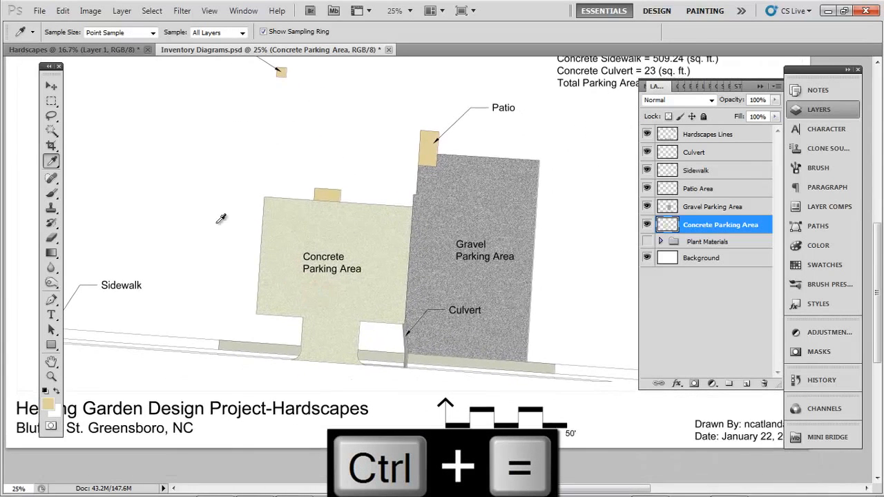
click(51, 284)
mouse_move(247, 219)
mouse_down()
mouse_move(273, 201)
mouse_move(252, 326)
mouse_move(295, 324)
mouse_move(297, 352)
mouse_up()
mouse_move(368, 370)
mouse_down()
mouse_move(410, 320)
mouse_move(409, 231)
mouse_move(391, 200)
mouse_move(293, 192)
mouse_up()
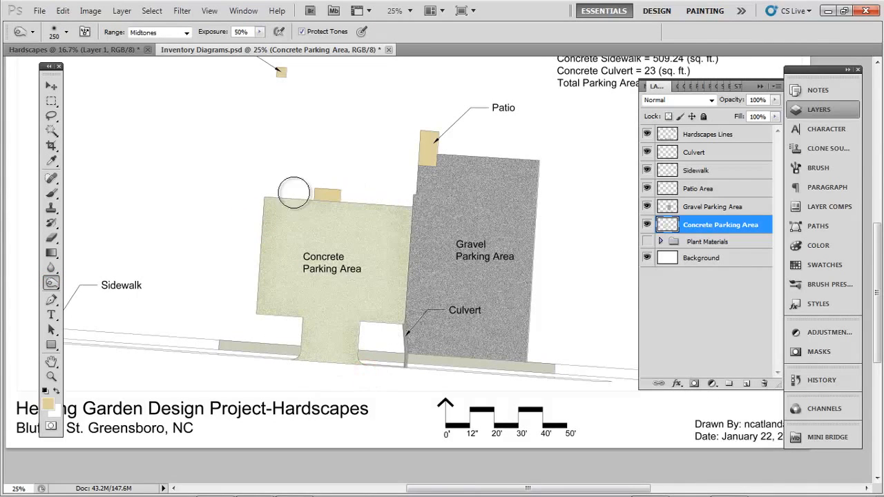
click(667, 210)
mouse_move(423, 174)
mouse_down()
mouse_move(404, 288)
mouse_move(413, 360)
mouse_move(493, 366)
mouse_move(519, 312)
mouse_move(521, 198)
mouse_move(486, 165)
mouse_move(426, 148)
mouse_move(452, 142)
mouse_move(394, 146)
mouse_up()
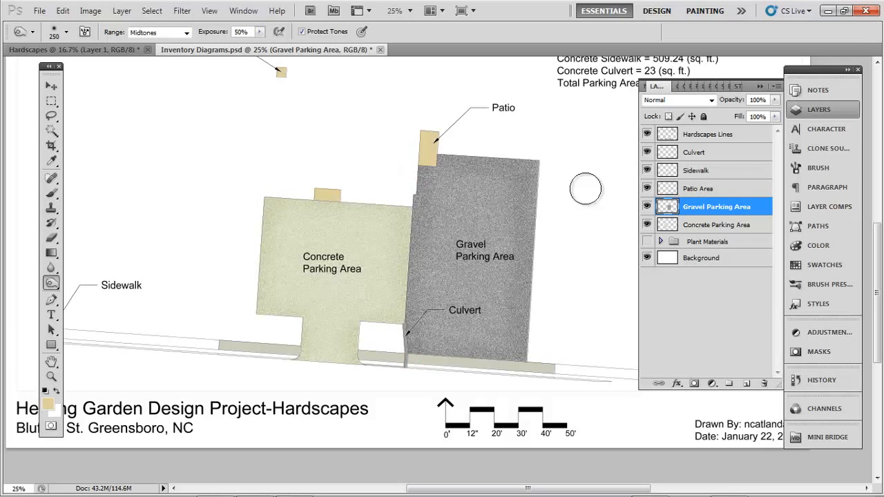
Step: Add uniform monochromatic noise of 15% to the Patio Area layer
click(702, 188)
drag(262, 142, 263, 214)
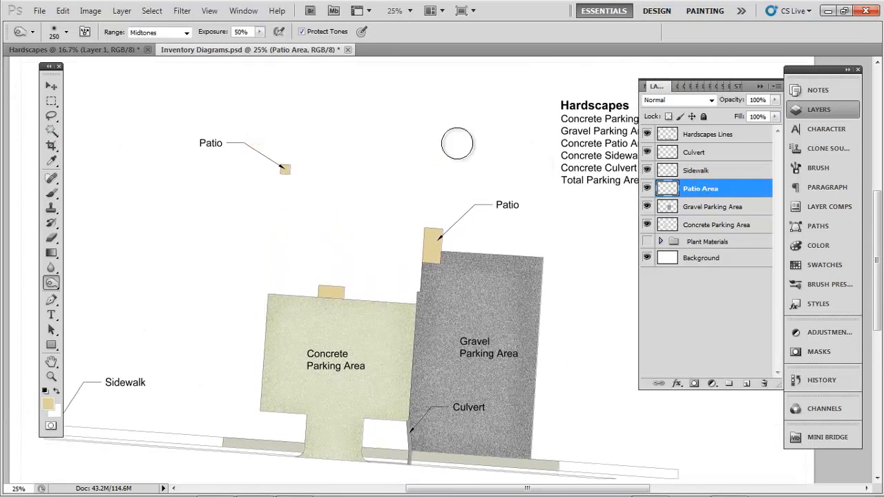
click(182, 10)
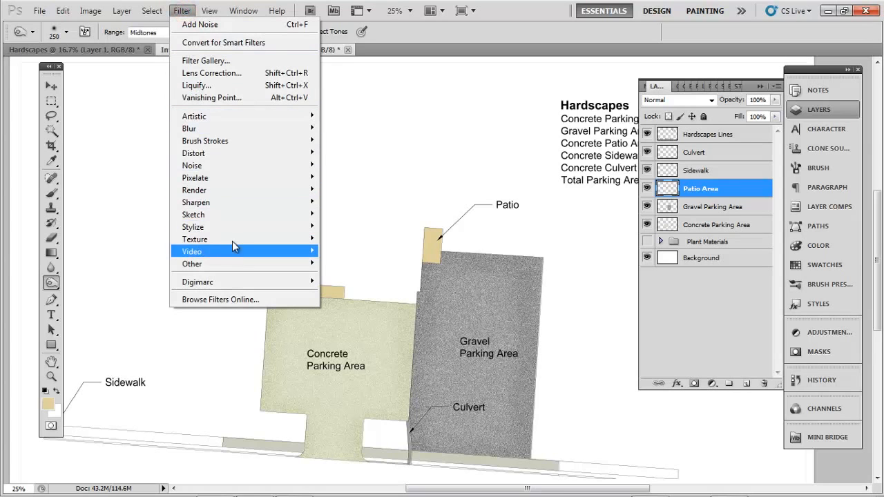
mouse_move(313, 165)
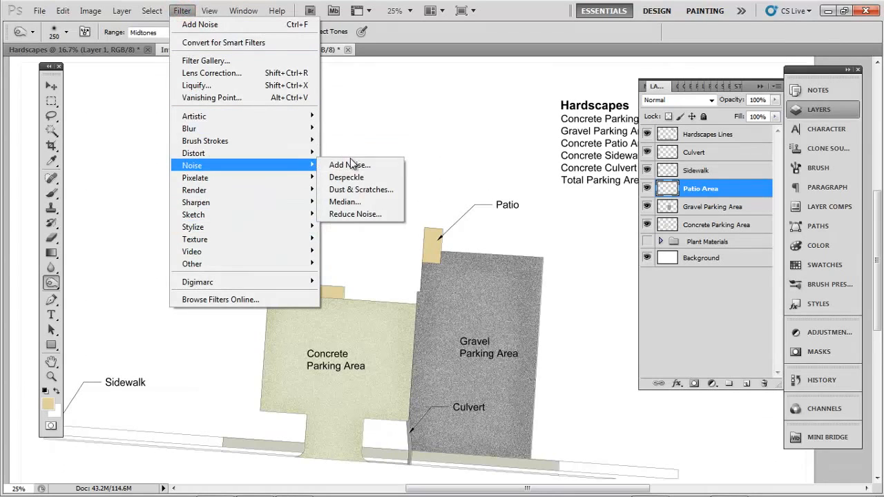
click(352, 163)
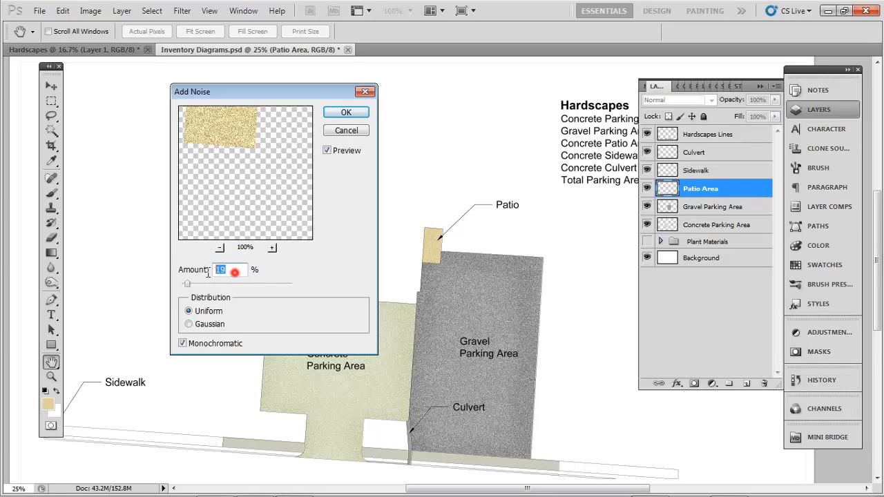
key(Return)
Step: Darken the edges of the three patio areas with the Burn tool on the Patio Area layer
key(o)
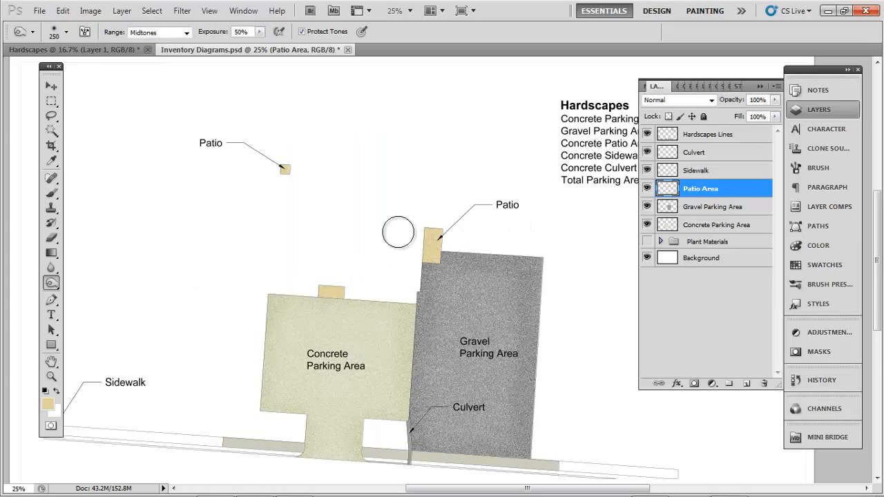
click(322, 300)
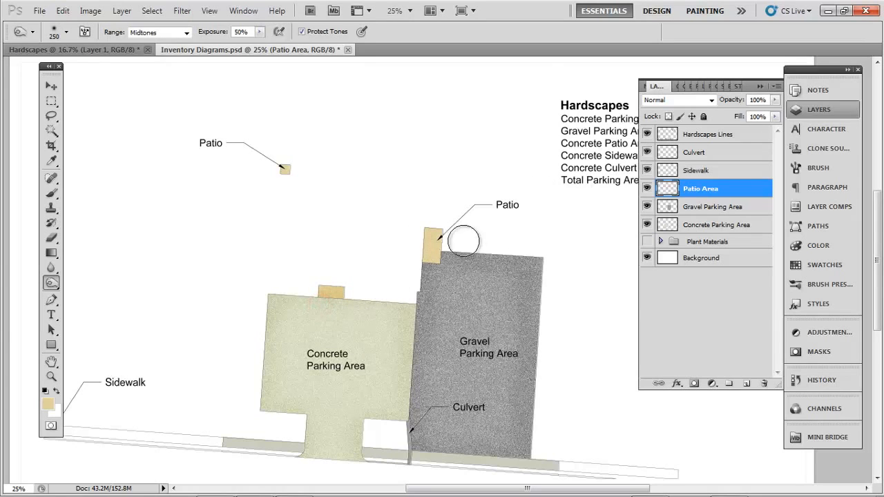
click(432, 265)
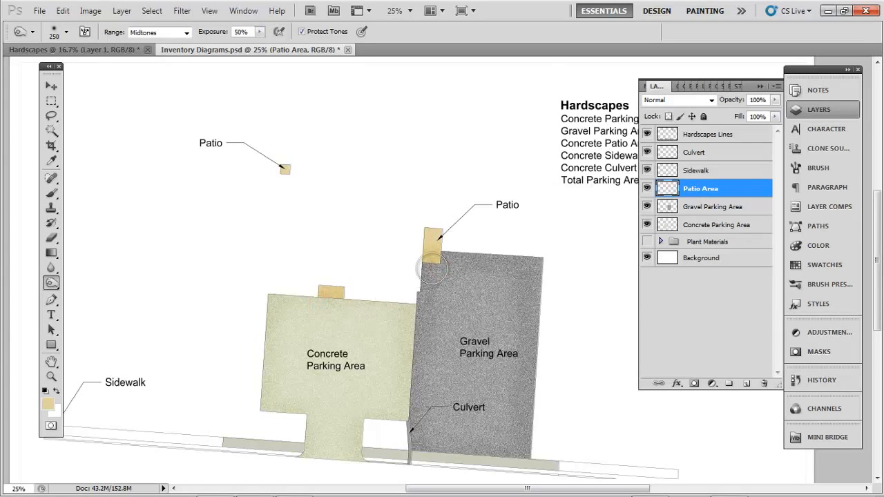
click(263, 176)
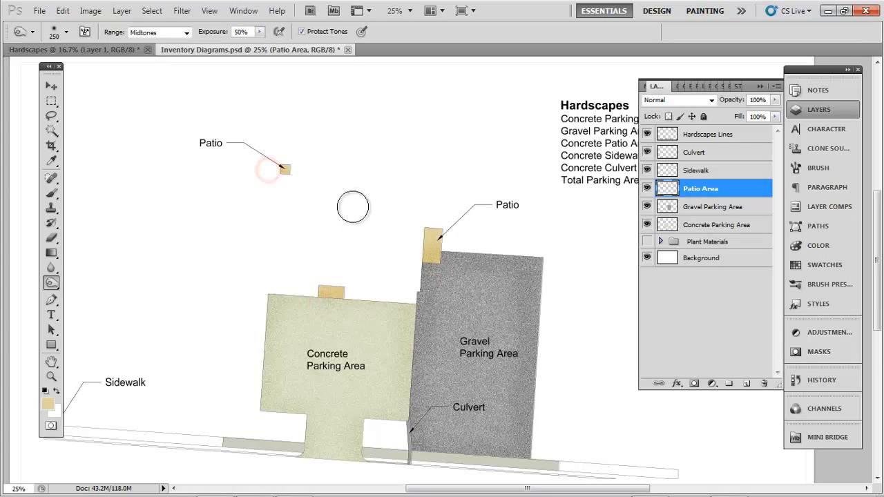
Step: Add uniform monochromatic noise of 15% to the Sidewalk layer and darken the sidewalk strip with the Burn tool
drag(343, 246, 364, 163)
drag(366, 213, 366, 143)
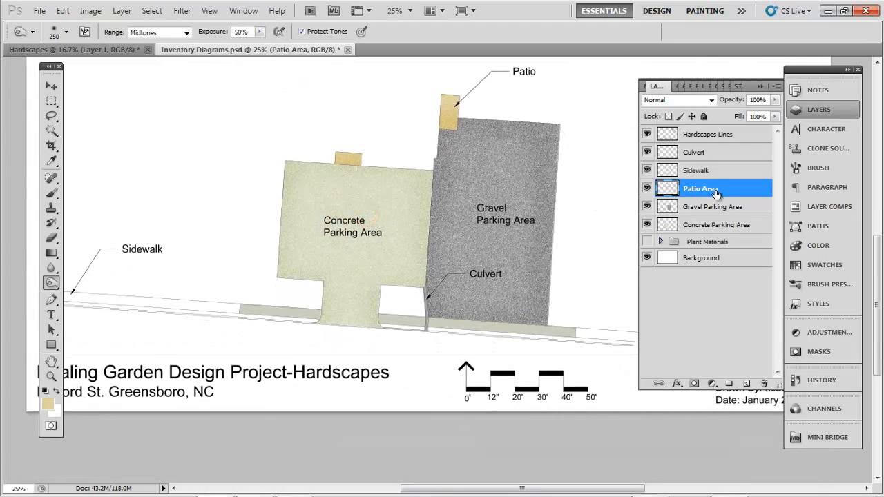
click(700, 170)
click(182, 11)
mouse_move(291, 166)
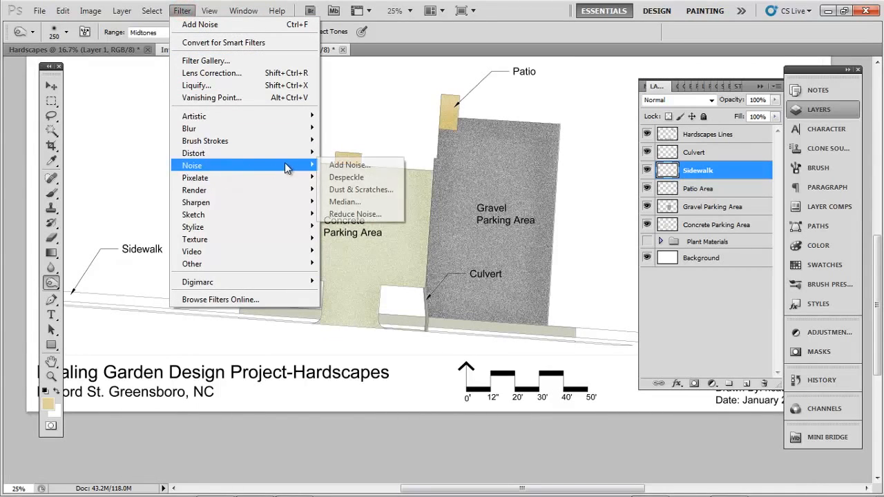
click(325, 165)
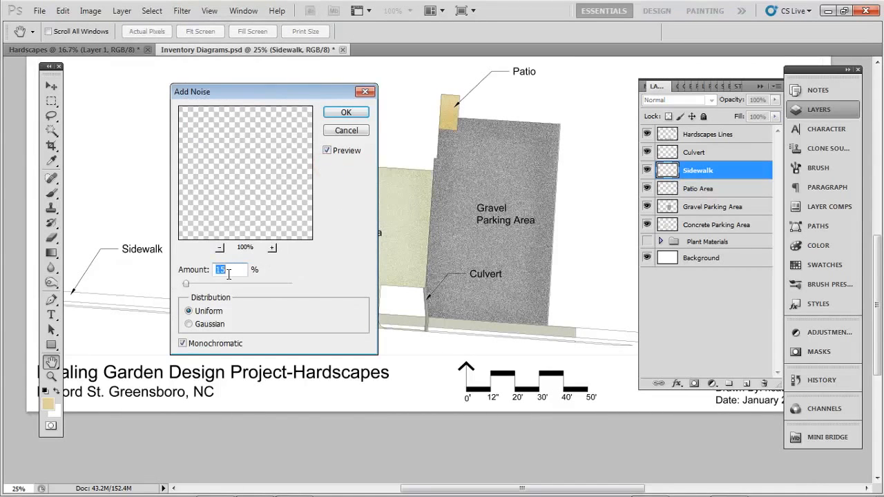
key(Return)
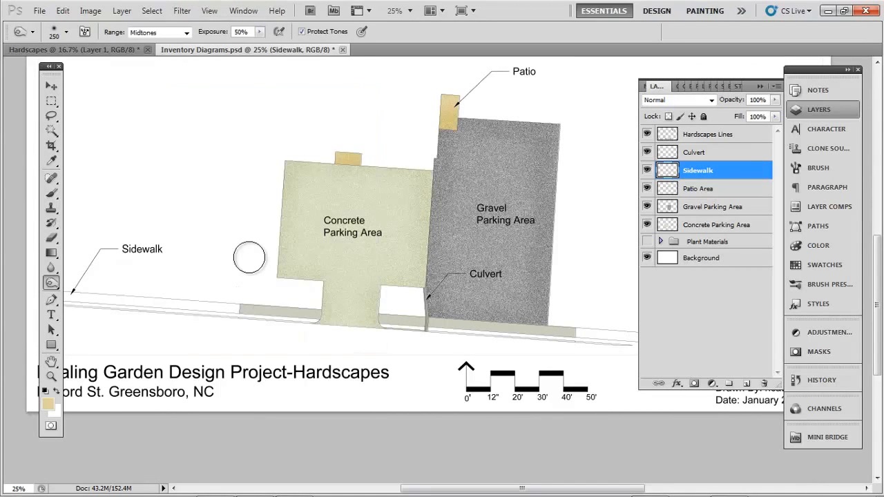
mouse_move(239, 315)
mouse_down()
mouse_move(346, 340)
mouse_move(544, 343)
mouse_move(586, 336)
mouse_up()
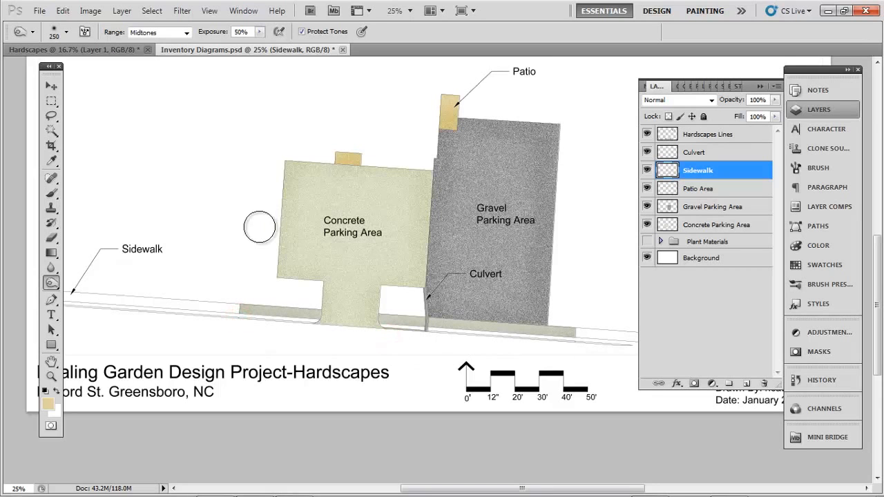
Step: Move the Property Line layer out of the Plant Materials group to the top of the layer stack
key(ctrl+minus)
key(ctrl+minus)
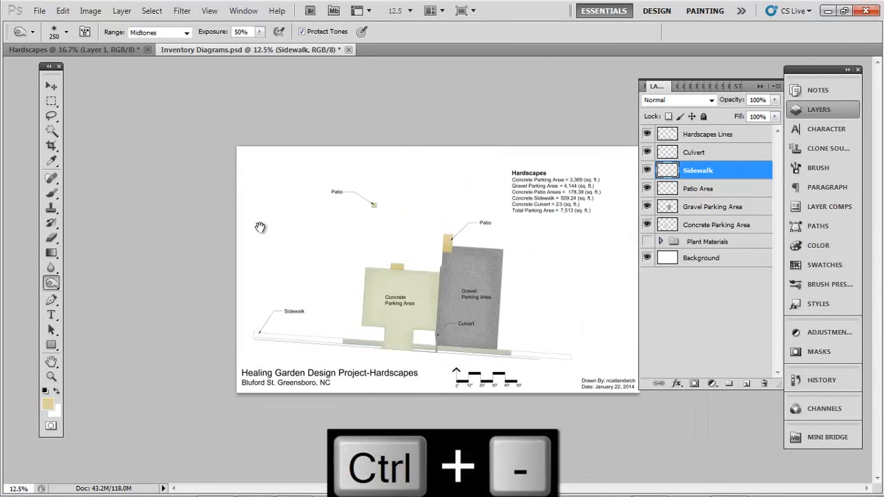
click(660, 242)
drag(721, 257, 717, 135)
Step: Group the layers from Hardscapes Lines through Concrete Parking Area and name the group Hardscapes
click(712, 175)
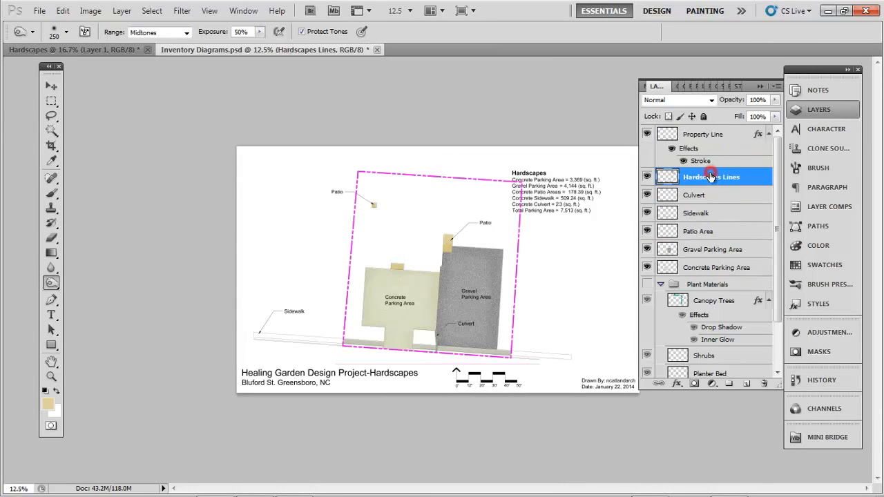
click(660, 285)
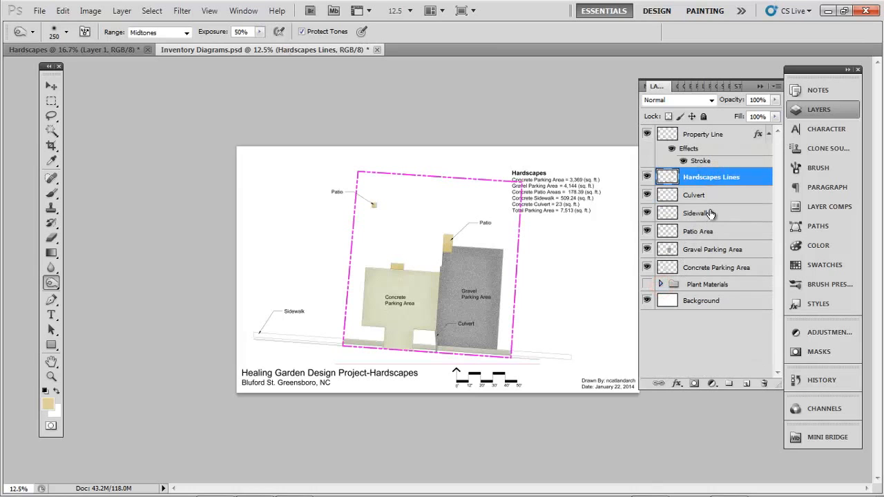
shift+click(710, 268)
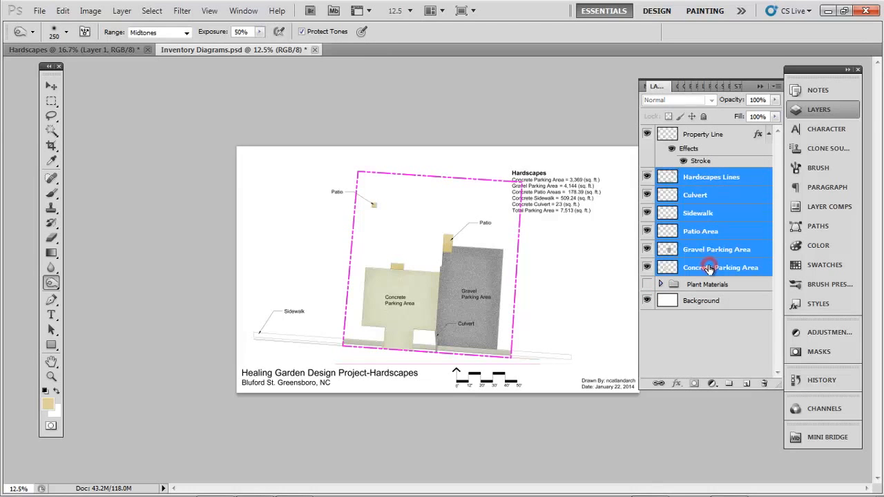
key(ctrl+g)
double_click(694, 175)
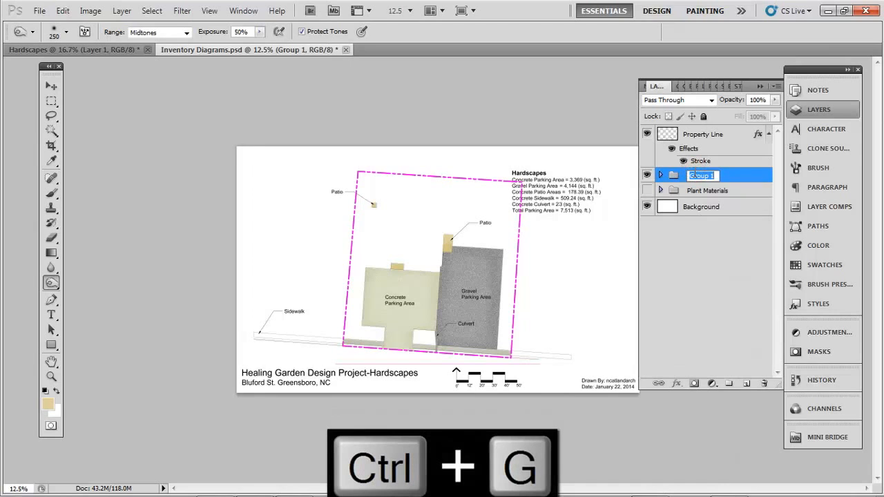
text(Hardscape)
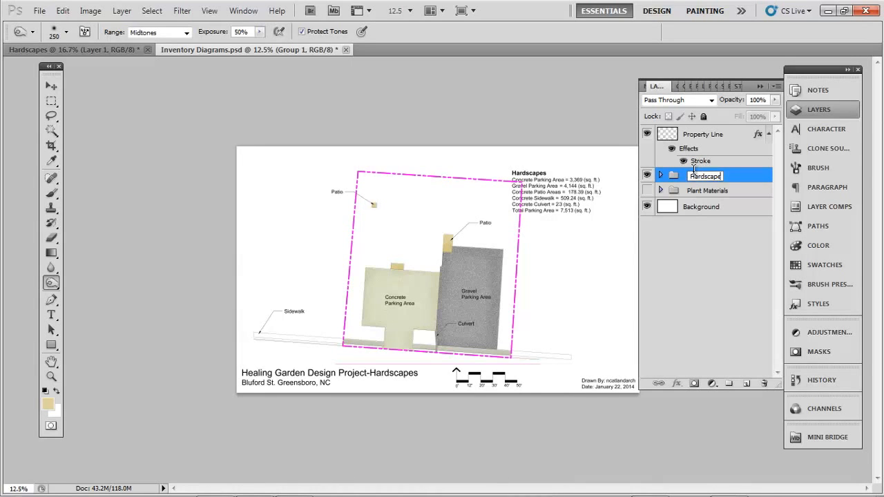
text(s)
key(Return)
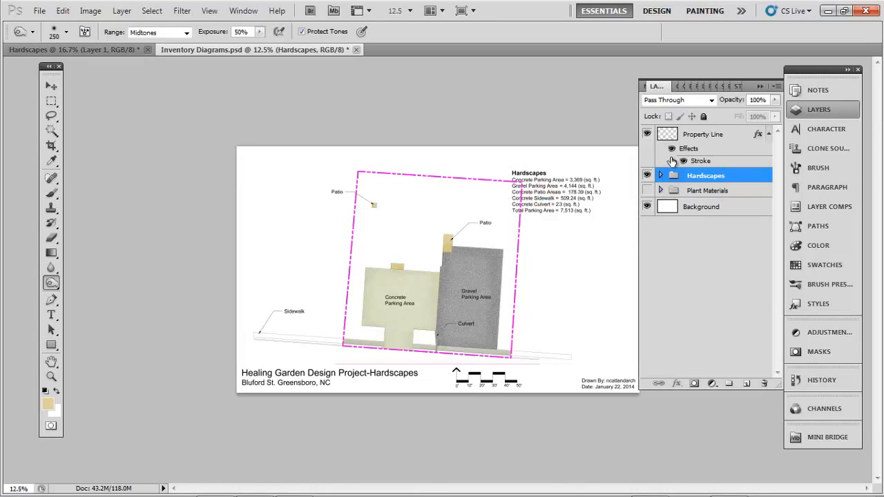
Step: Move the Hardscapes area text block on the Hardscapes Lines layer to the right, clear of the property line
click(660, 175)
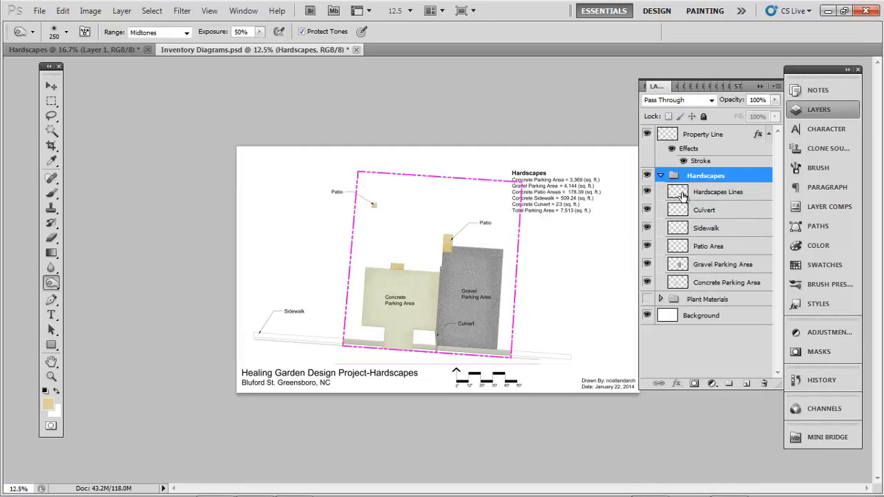
click(647, 192)
click(699, 193)
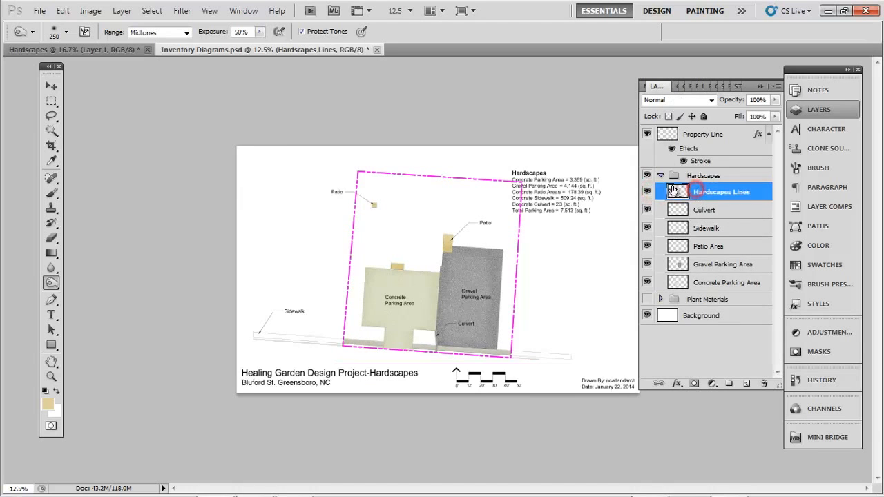
key(m)
drag(546, 187, 605, 219)
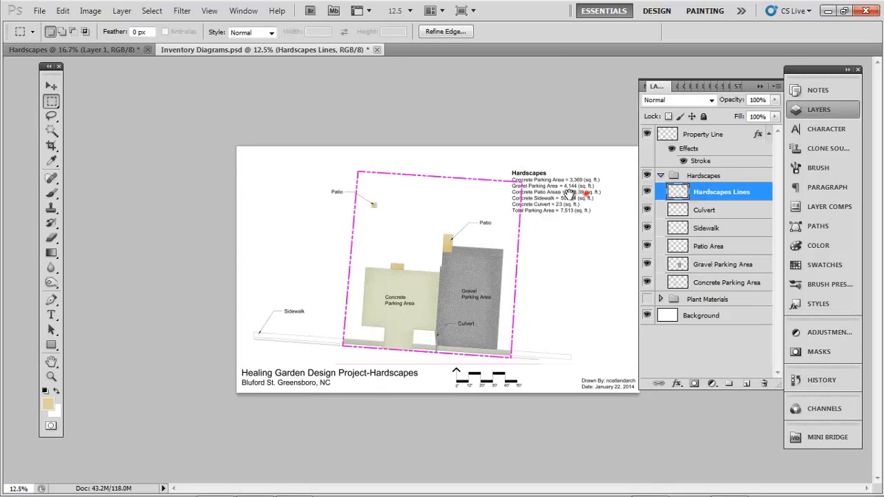
key(v)
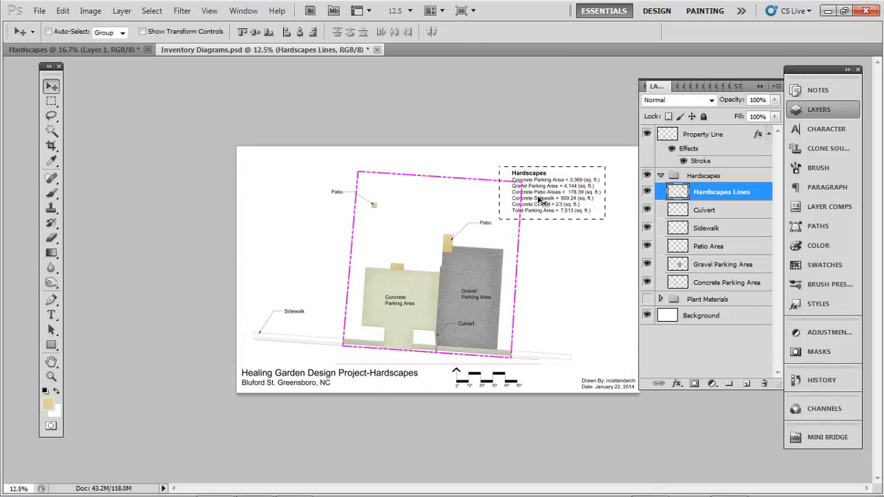
drag(537, 198, 570, 196)
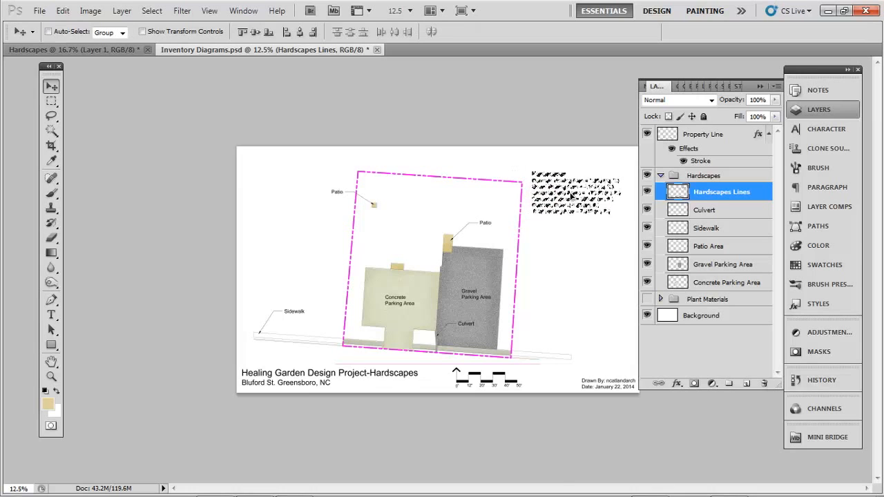
key(ctrl+d)
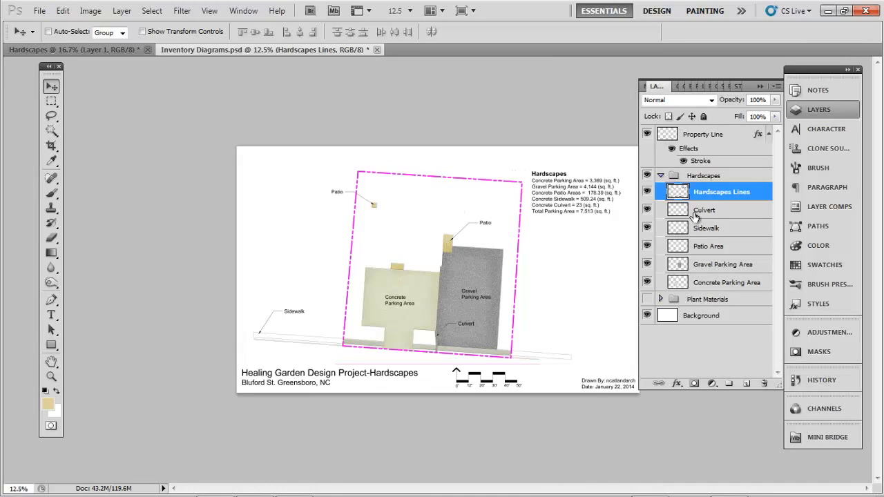
click(661, 177)
click(705, 178)
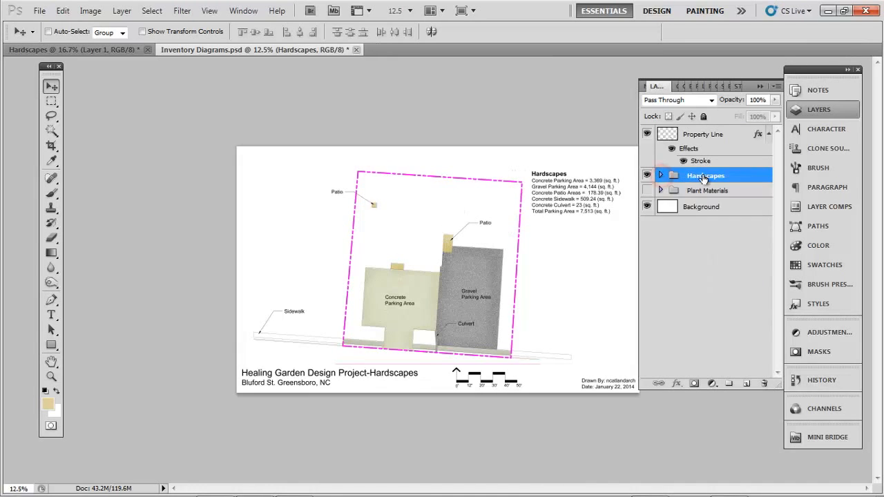
Step: Compare the Hardscapes and Plant Materials groups by toggling their visibility separately and together, ending with only Plant Materials shown over the property line
click(646, 176)
click(646, 177)
click(646, 190)
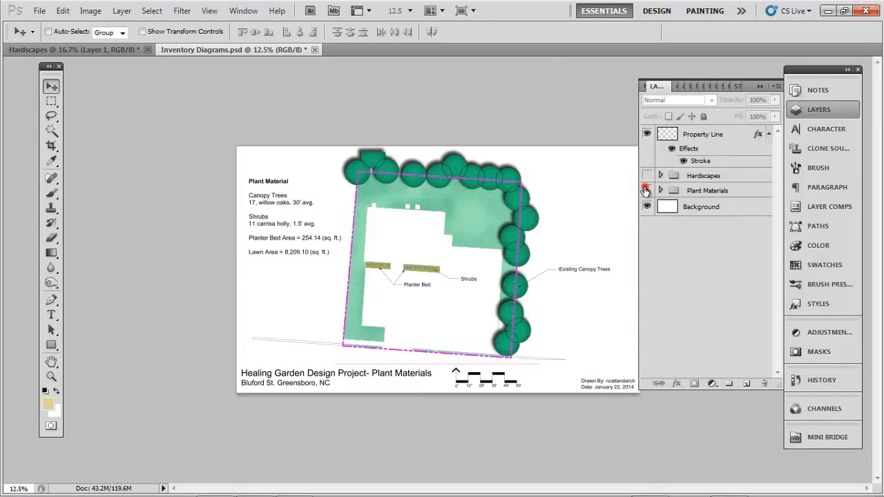
click(647, 190)
click(646, 176)
click(646, 177)
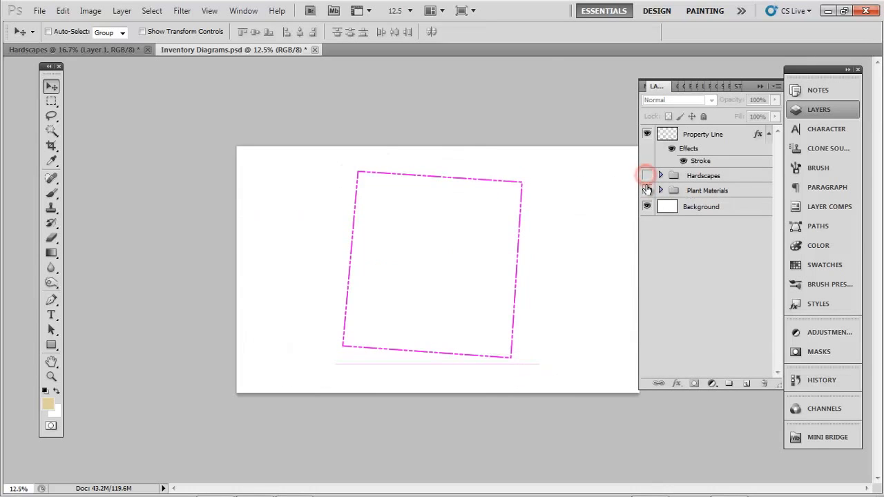
click(646, 190)
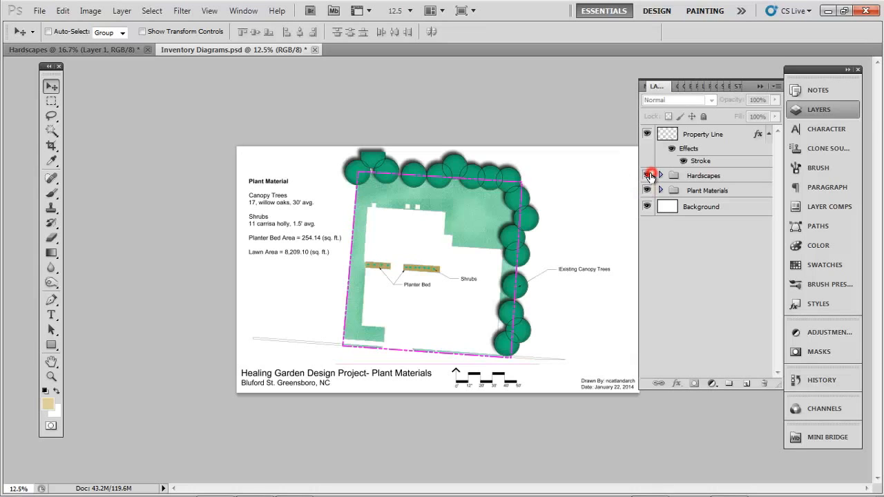
click(647, 176)
click(647, 190)
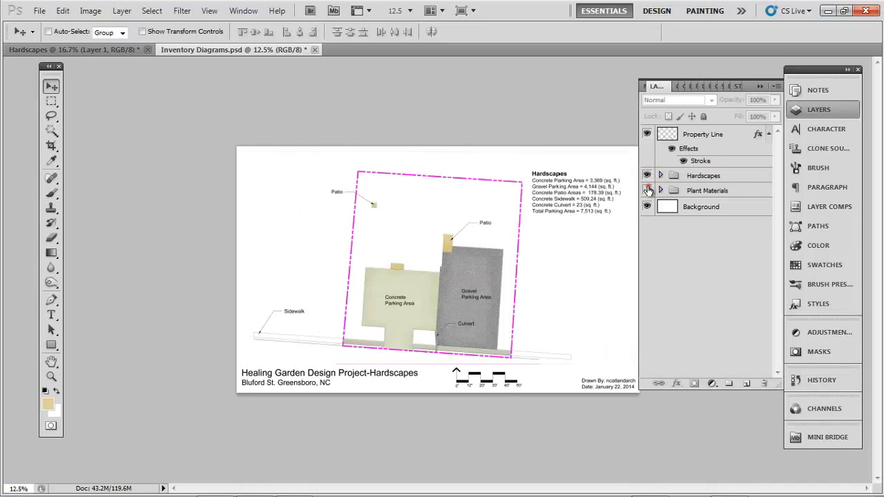
click(647, 190)
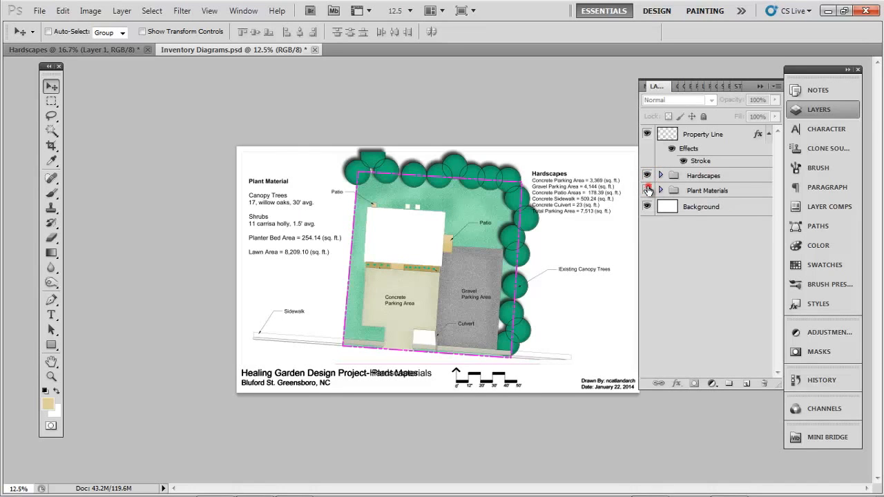
click(647, 190)
click(647, 177)
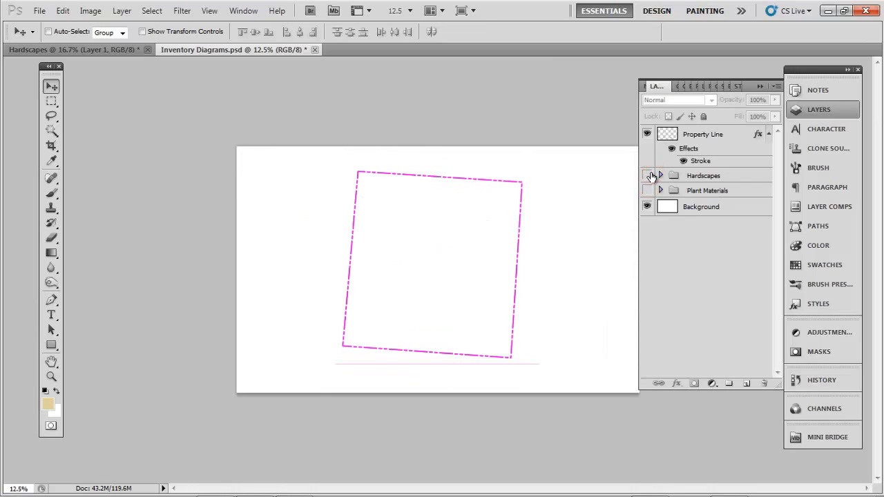
click(647, 176)
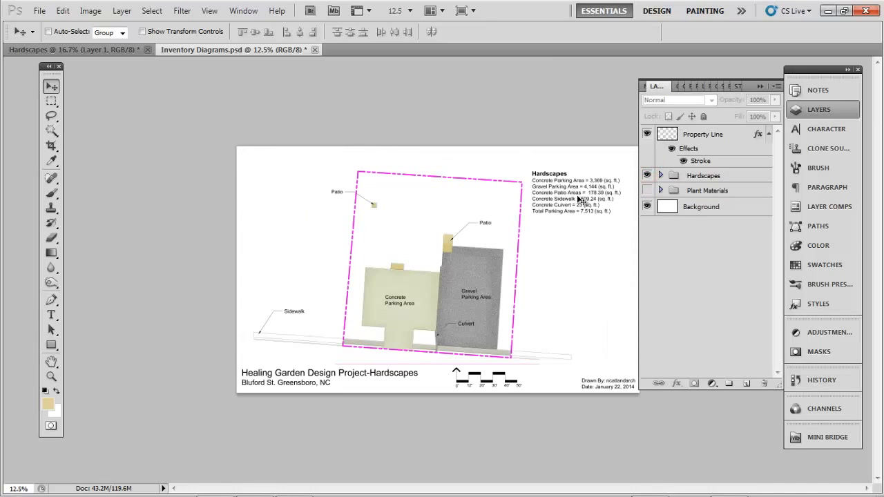
click(648, 175)
click(647, 190)
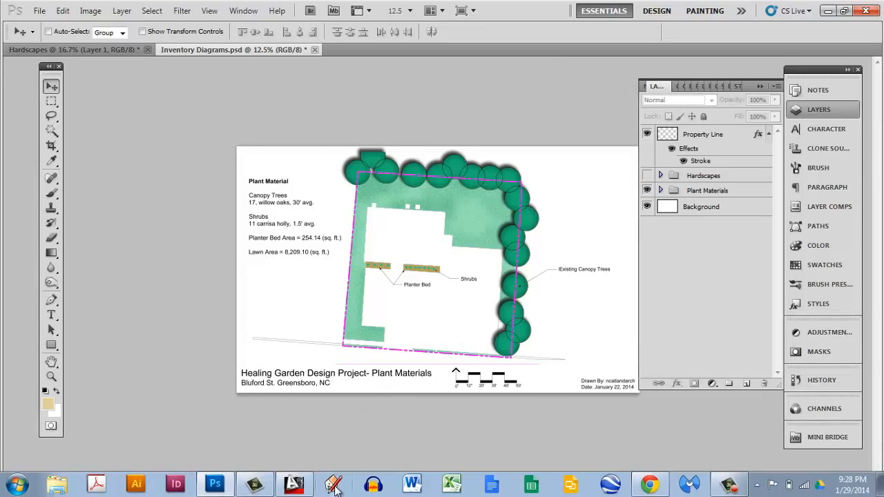
Step: Show the Hardscapes group and hide the Plant Materials group in Inventory Diagrams.psd
click(294, 485)
middle_drag(549, 285, 518, 281)
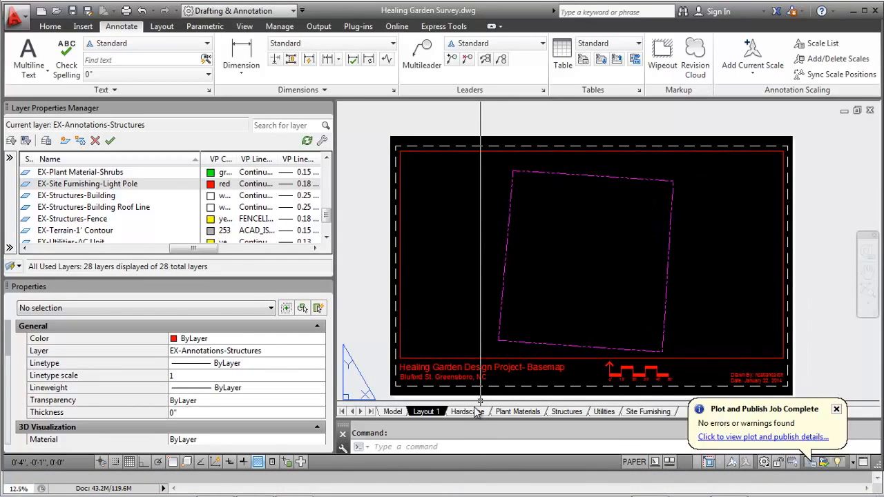
click(215, 485)
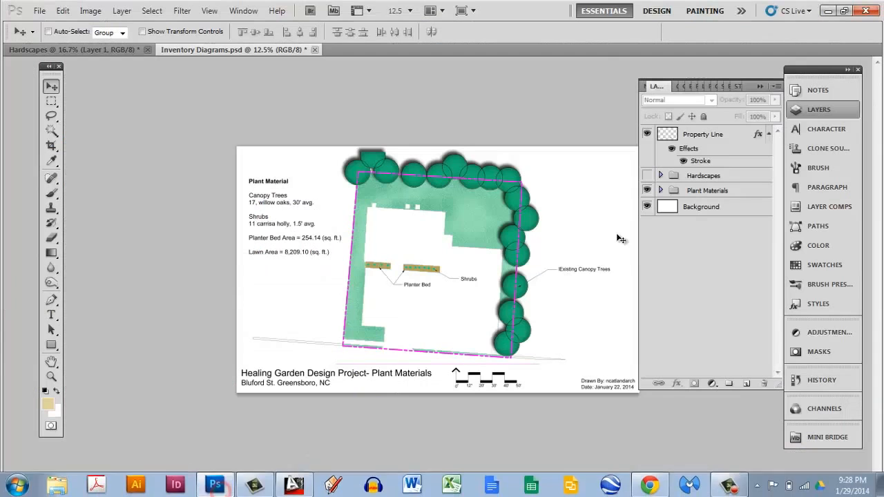
click(647, 178)
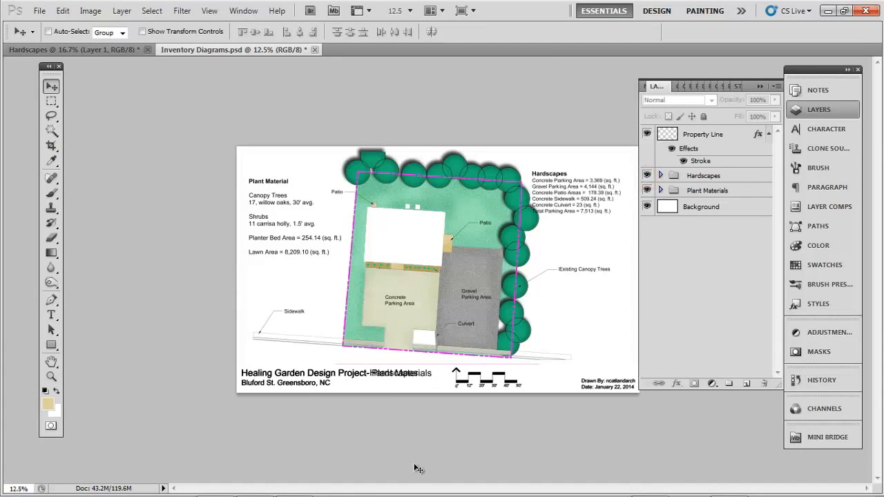
click(647, 191)
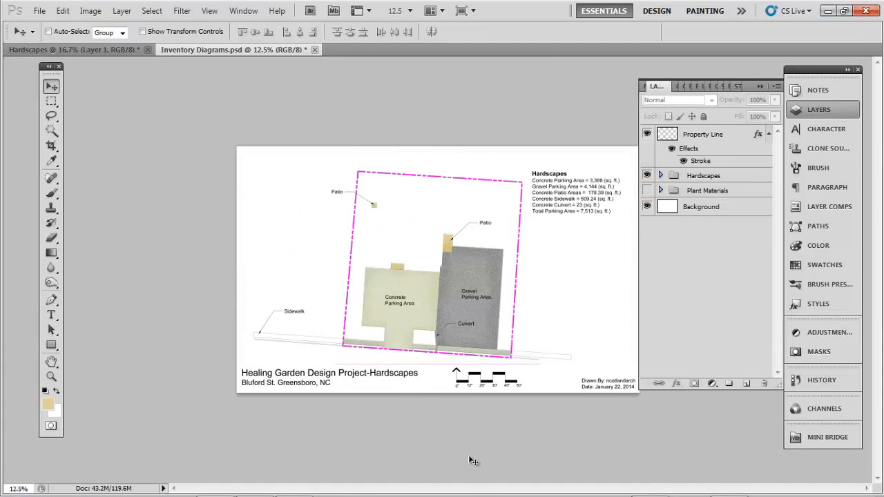
Step: Switch to AutoCAD and plot the Hardscape layout with DWG To PDF, overwriting the existing Hardscapes PDF in the Site Inventory Diagram PDF's folder
click(303, 485)
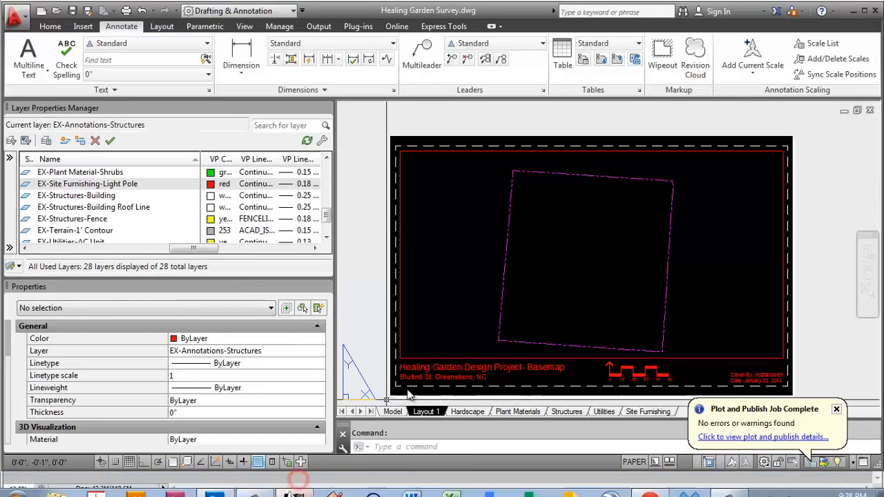
click(469, 411)
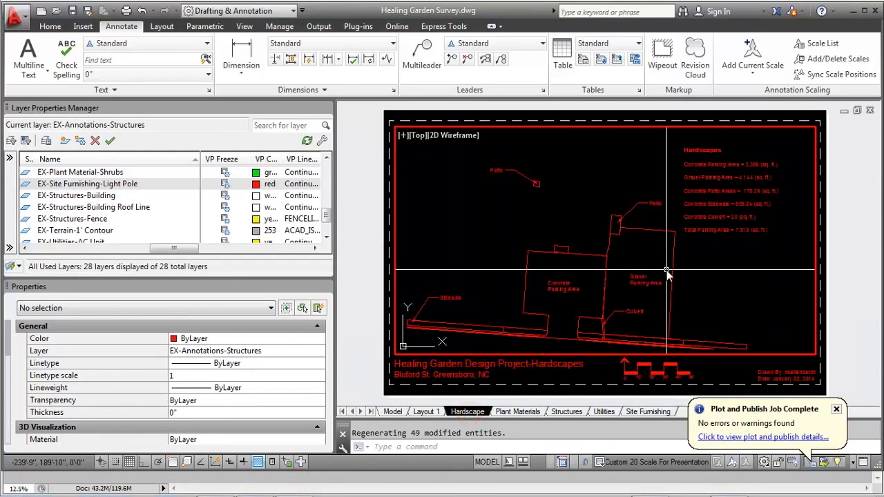
mouse_move(650, 281)
middle_down()
mouse_move(624, 286)
mouse_move(620, 310)
mouse_move(647, 295)
middle_up()
key(ctrl+p)
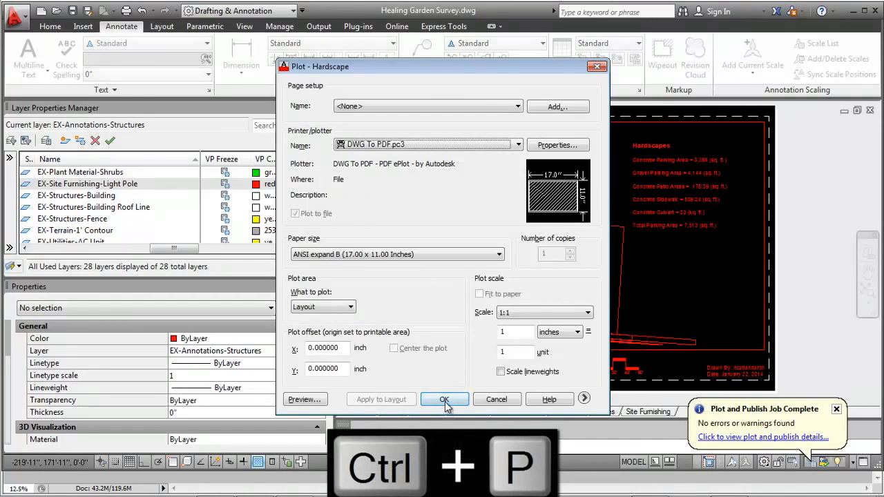
click(445, 400)
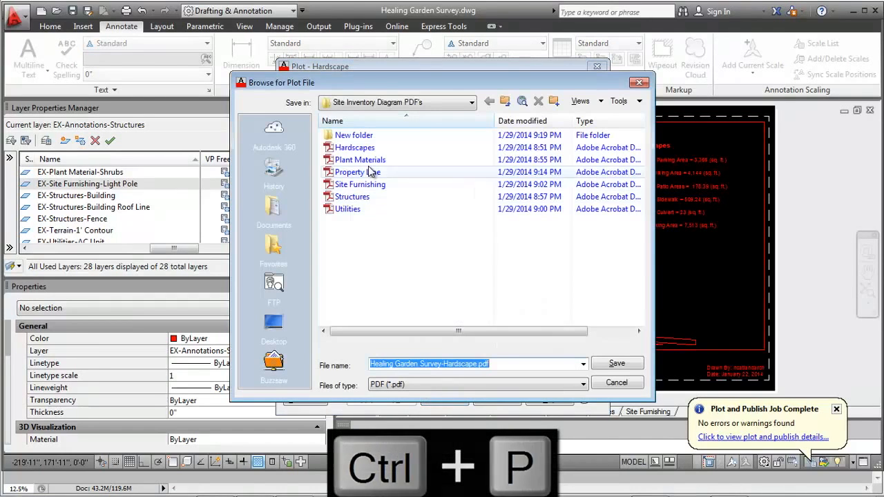
click(354, 147)
click(617, 364)
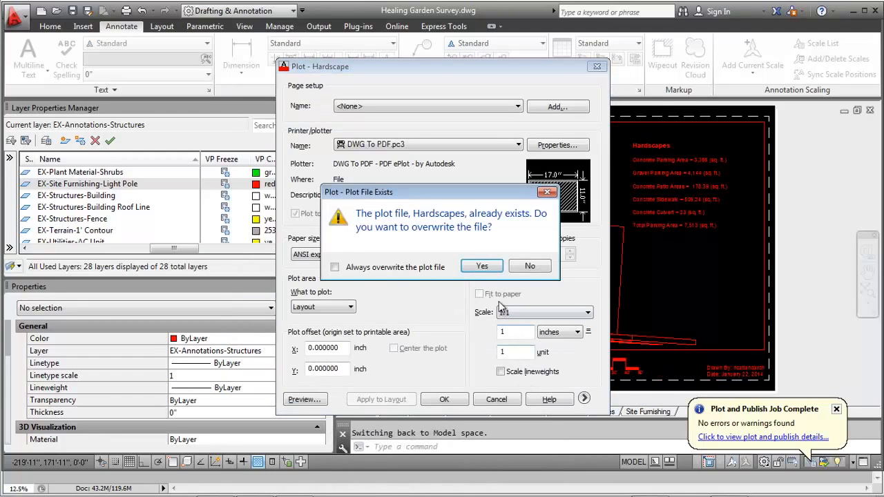
click(482, 264)
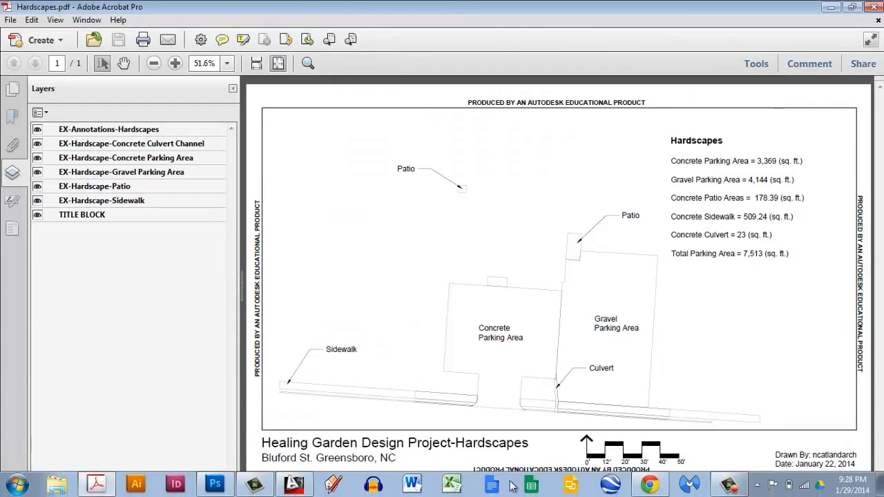
Step: Switch back to Photoshop and close the old Hardscapes document without saving it
click(214, 484)
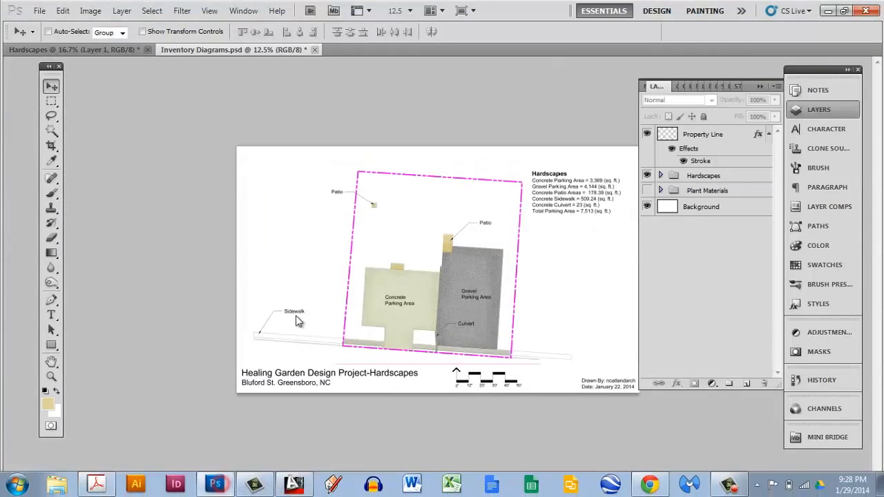
click(118, 53)
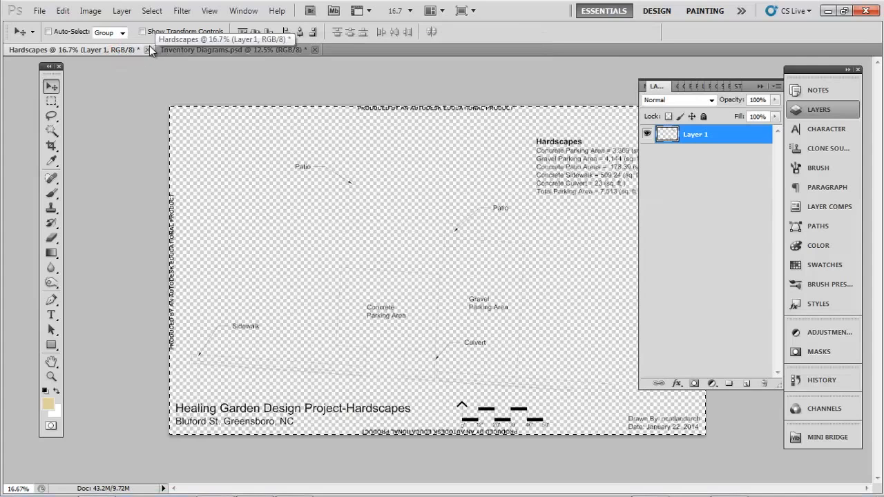
click(146, 51)
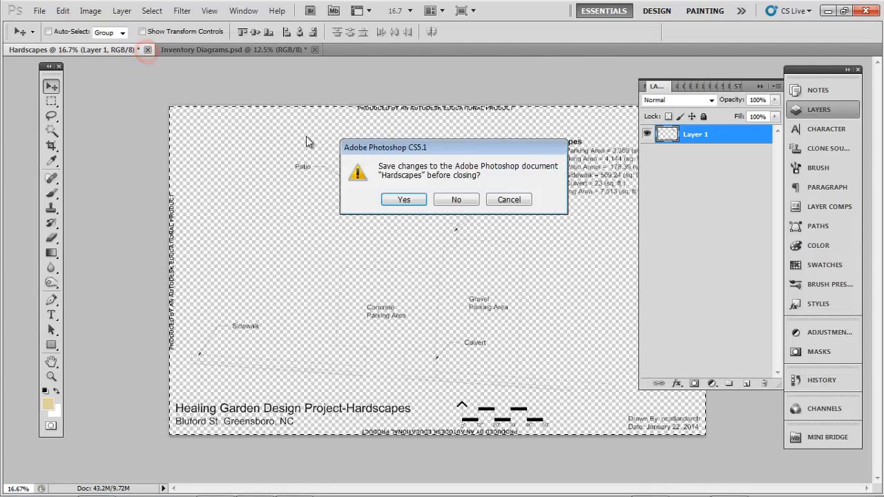
click(457, 201)
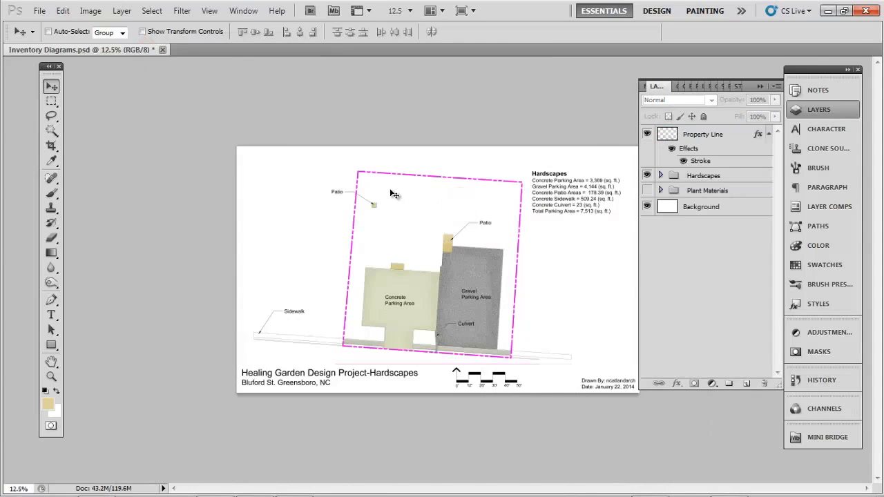
Step: Open the replotted Hardscapes PDF at 17 x 11 inches, 300 pixels/inch, in 8-bit RGB Color
key(ctrl+o)
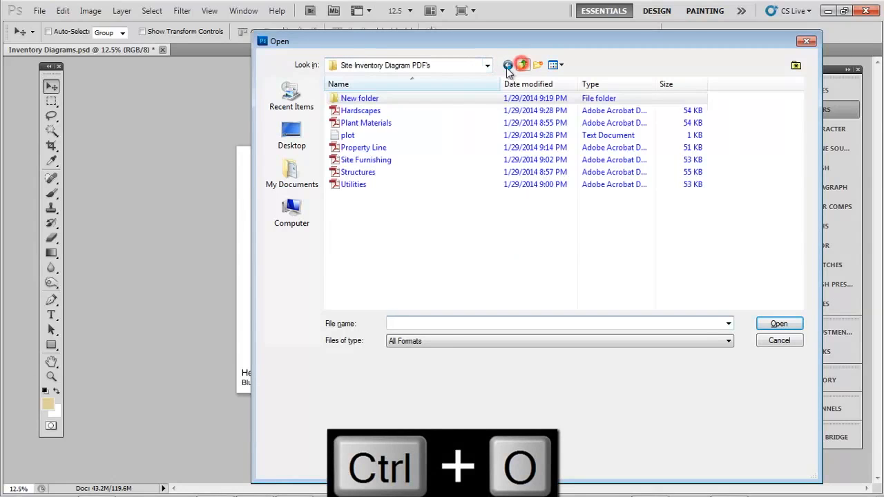
click(366, 112)
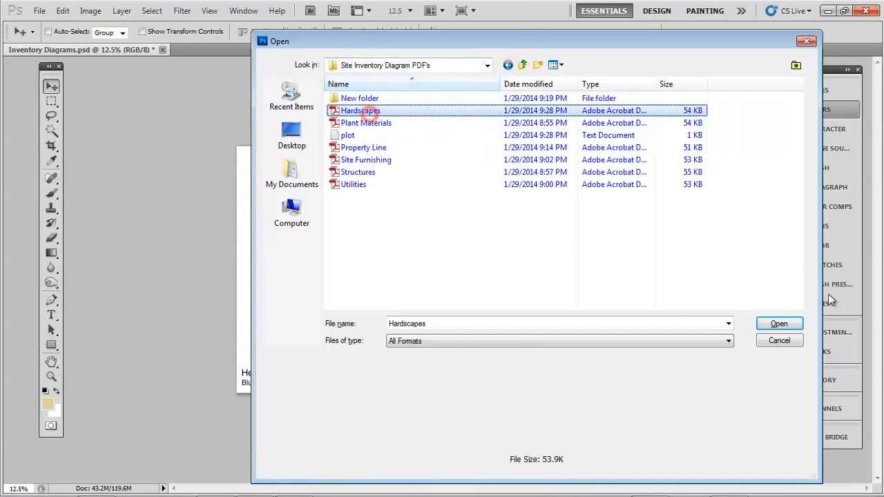
click(795, 324)
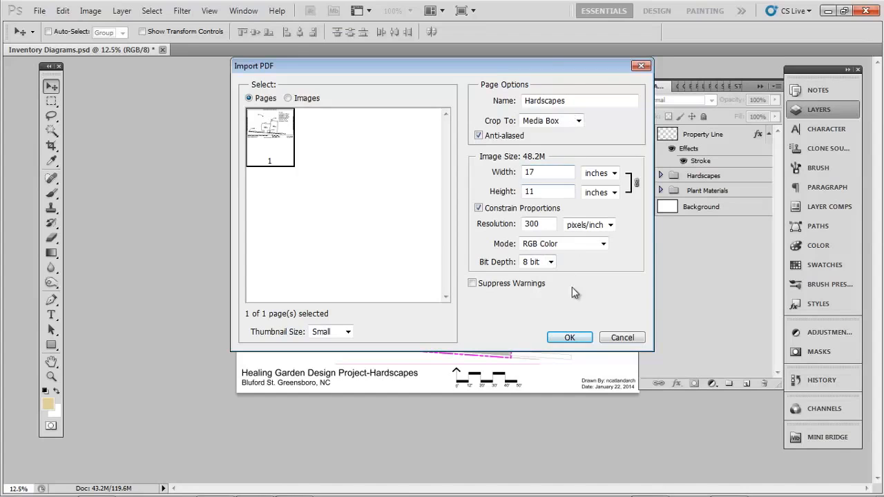
click(570, 337)
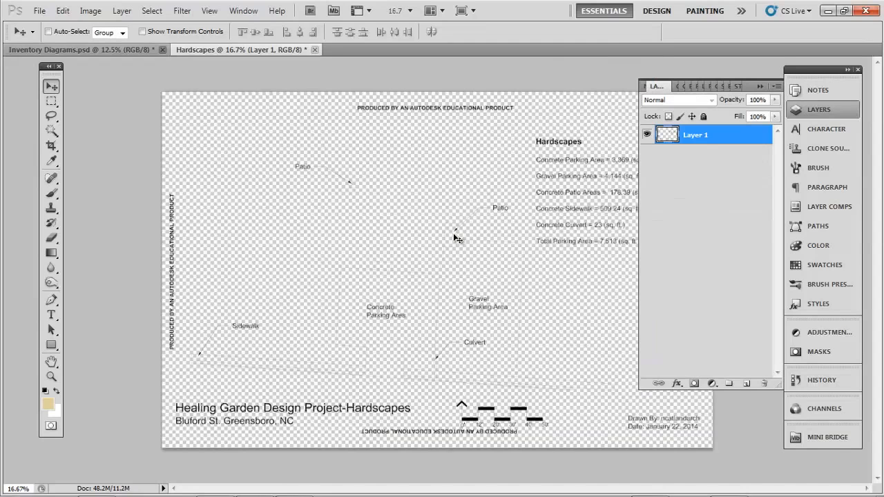
Step: Copy the whole imported drawing into Inventory Diagrams.psd and place its layer inside the Hardscapes group, directly below Hardscapes Lines
key(ctrl+a)
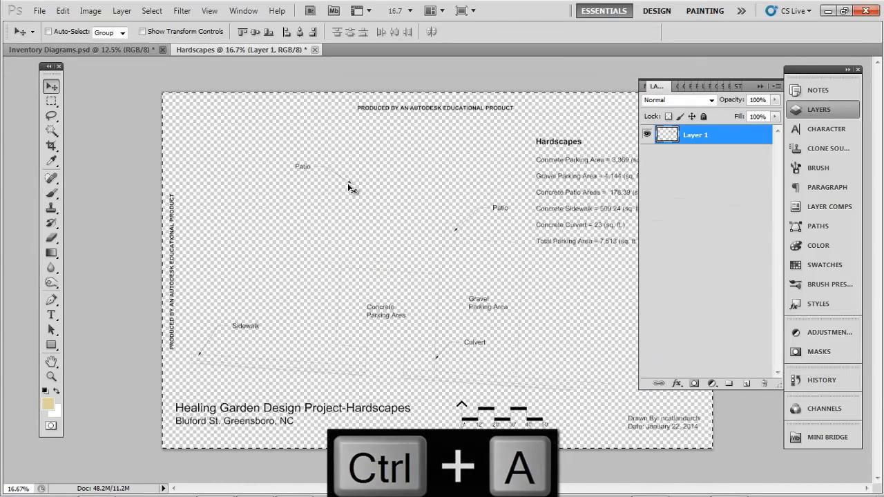
key(ctrl+c)
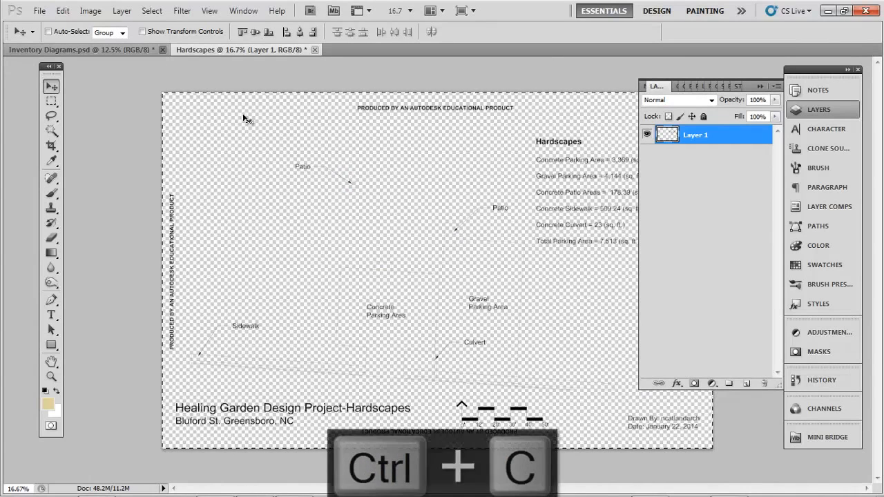
click(123, 47)
key(ctrl+v)
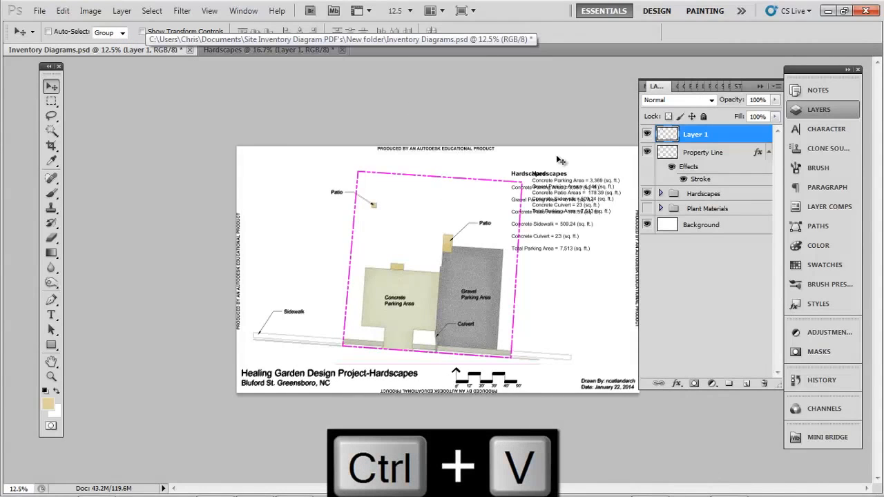
drag(710, 136, 716, 201)
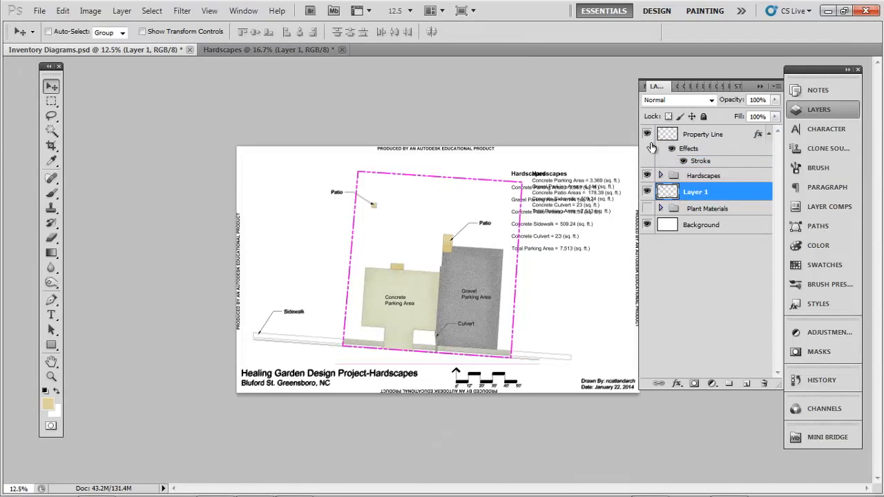
click(661, 176)
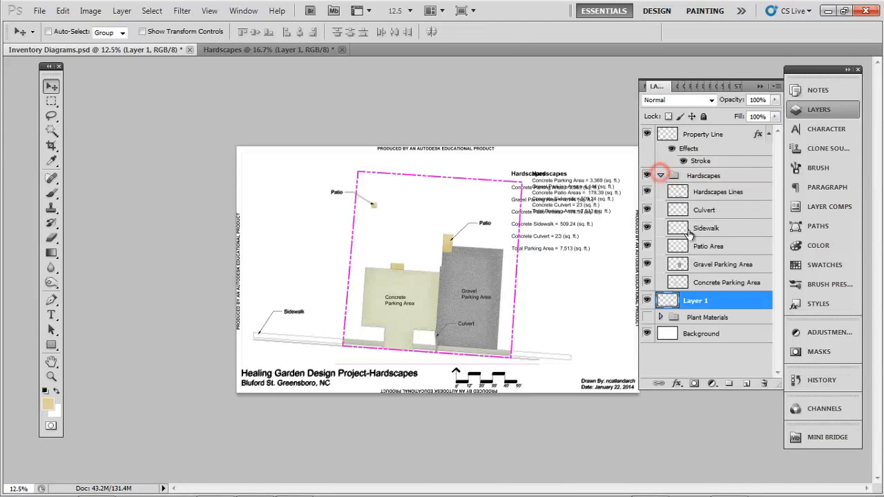
drag(698, 301, 724, 202)
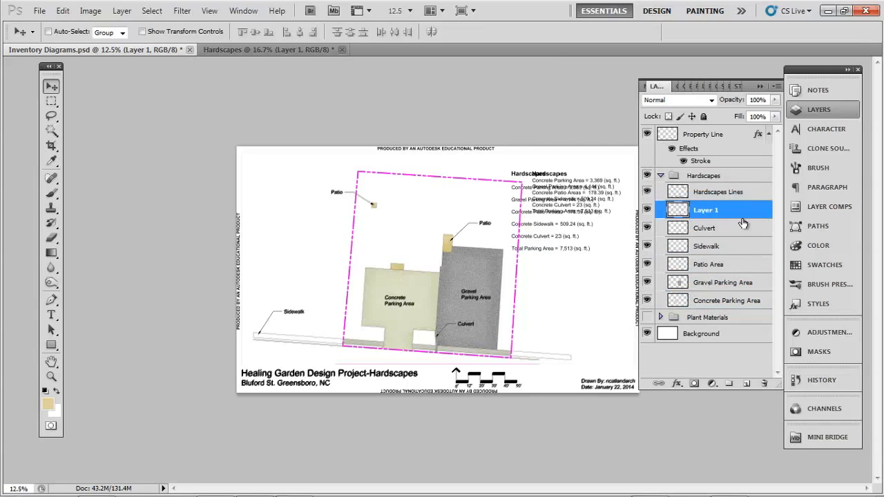
Step: Rename the pasted layer Hardscape Lines and delete the old Hardscapes Lines layer
click(647, 192)
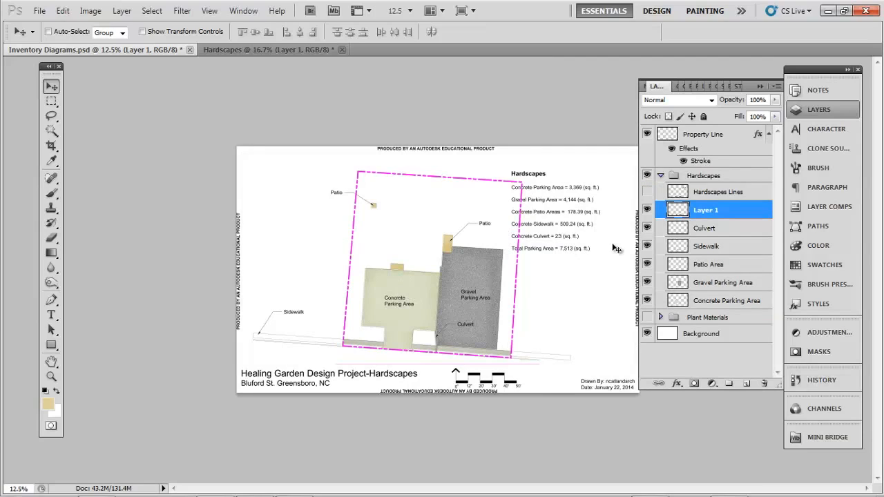
double_click(706, 209)
text(Hardscape Lines)
key(Return)
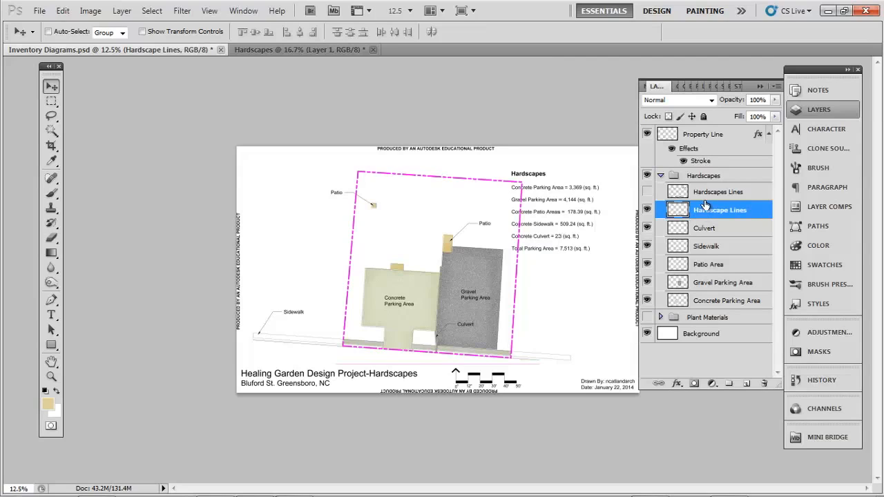
click(712, 192)
key(Delete)
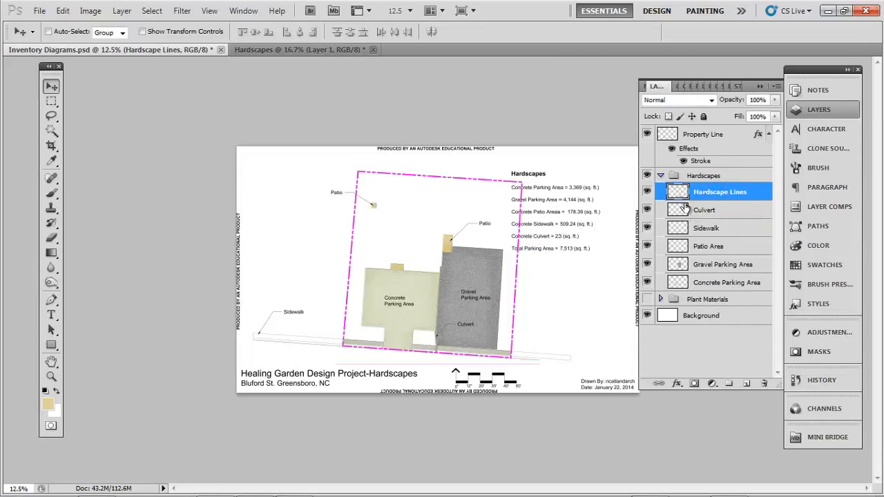
Step: Move the Hardscapes area text block on the Hardscape Lines layer to the right, clear of the property line
key(m)
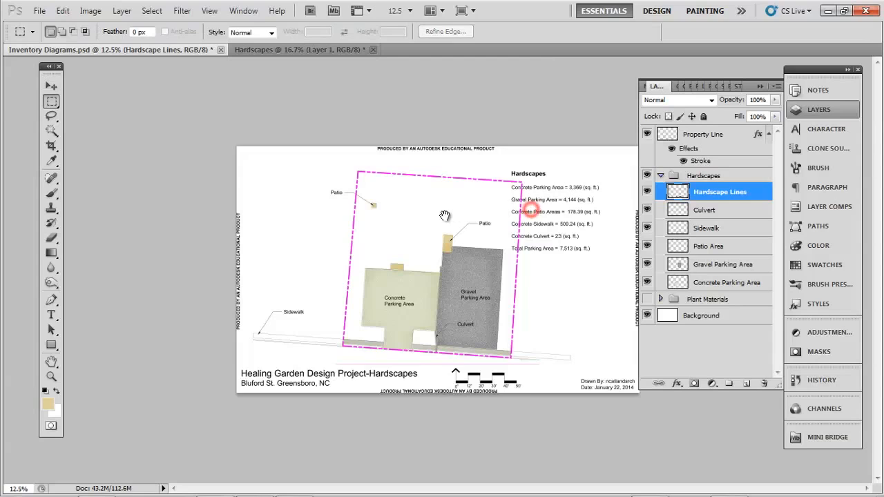
drag(496, 163, 609, 261)
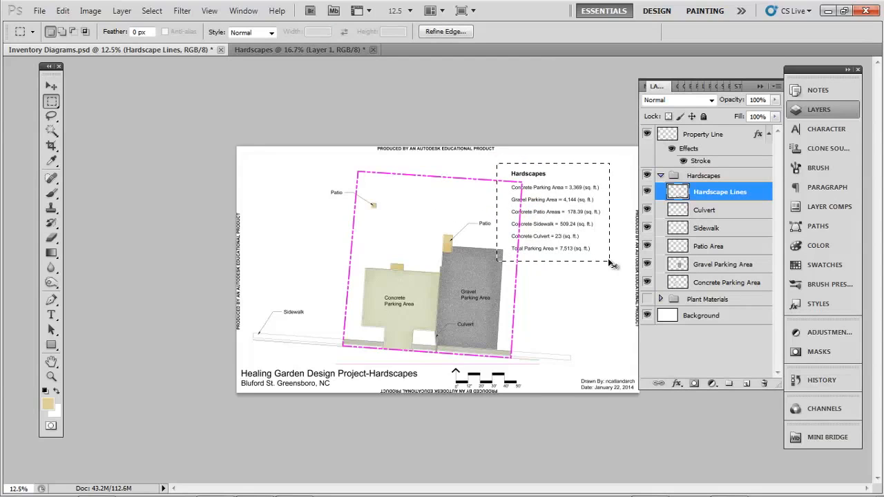
key(ctrl+d)
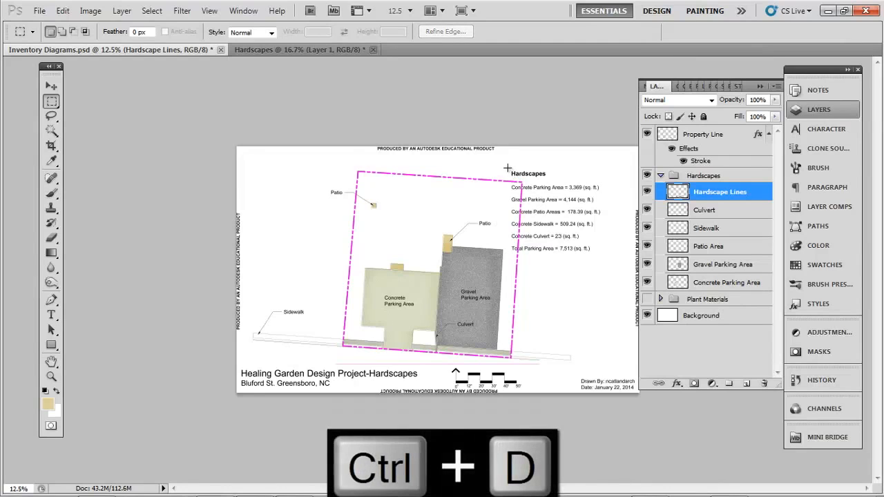
drag(508, 168, 598, 262)
key(v)
drag(539, 193, 563, 193)
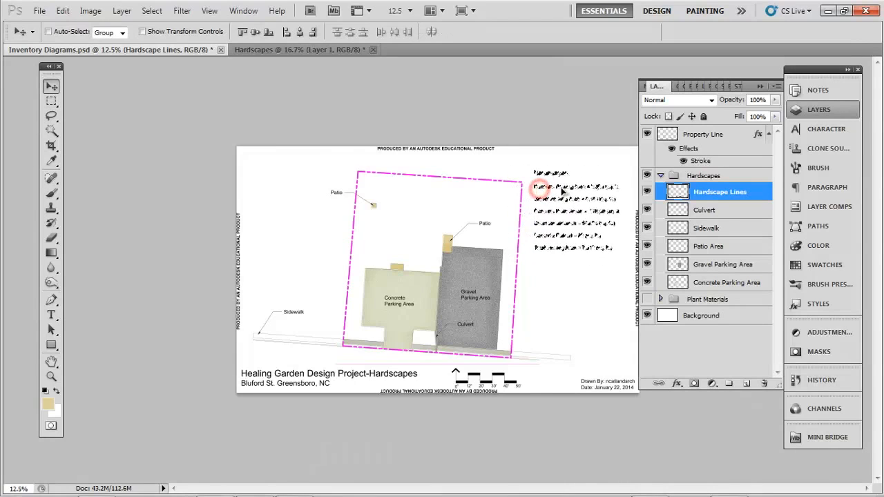
key(ctrl+d)
click(449, 192)
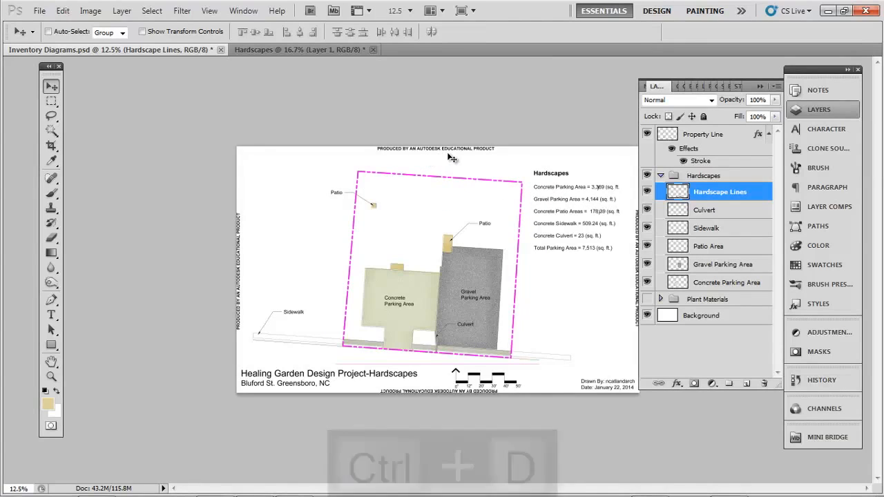
Step: Collapse the Hardscapes group and check both groups by toggling their visibility, ending with only Hardscapes shown over the property line
key(ctrl+equal)
key(ctrl+equal)
click(377, 161)
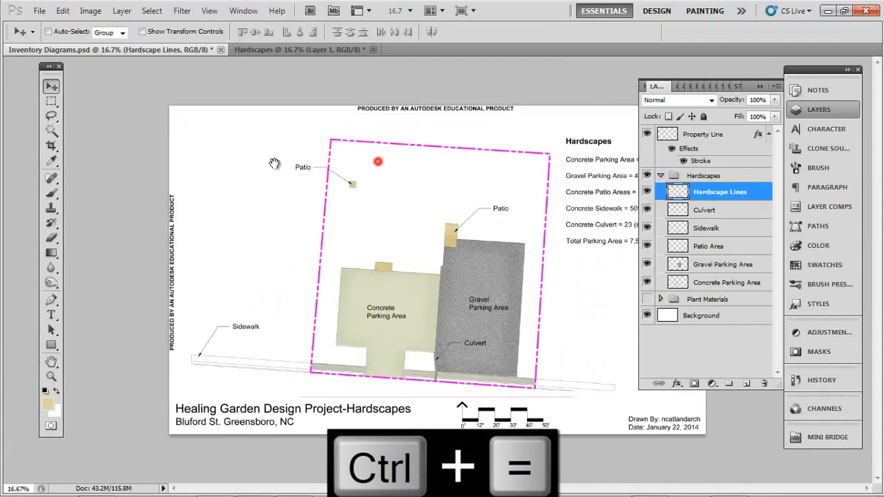
click(661, 176)
click(647, 175)
click(646, 188)
click(645, 187)
click(646, 178)
drag(401, 154, 335, 152)
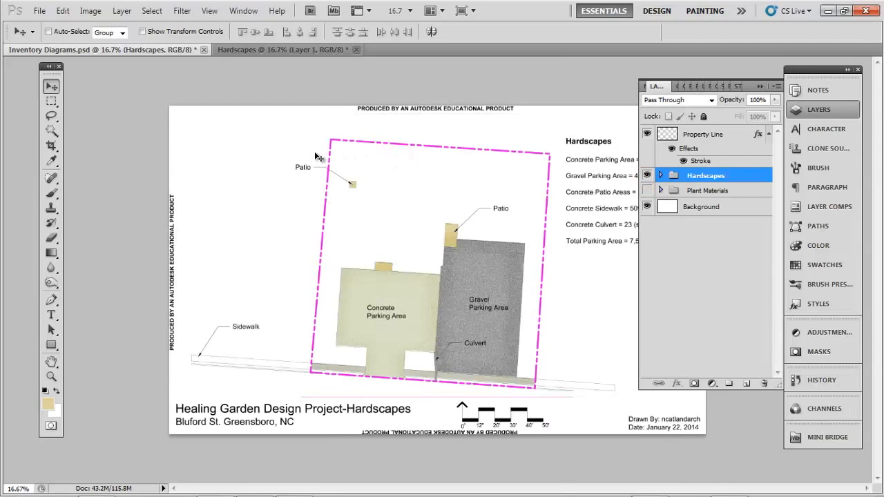
Step: Start saving a copy of the document and create a Rendered PDF's folder inside Site Inventory Diagram PDF's as the destination
key(ctrl+p)
click(40, 11)
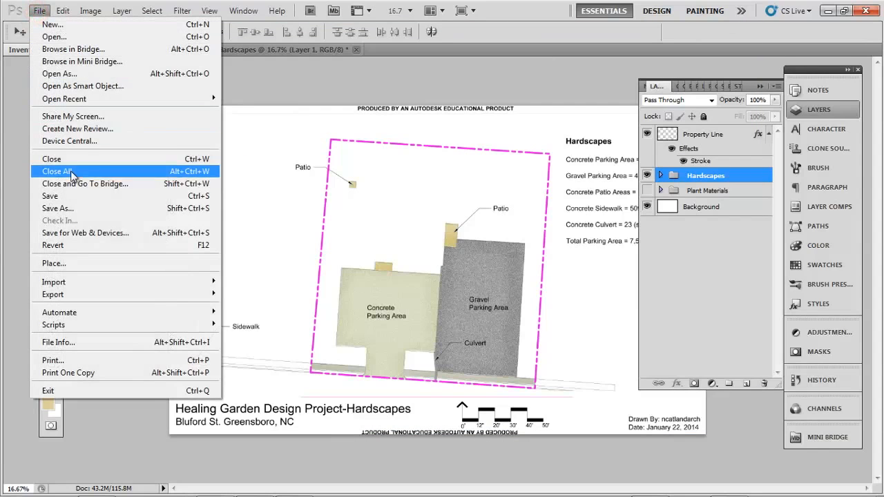
click(58, 208)
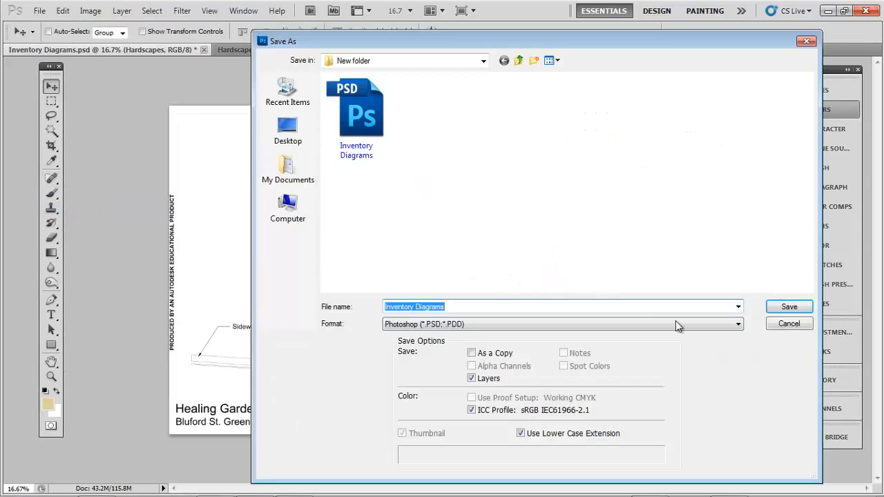
click(518, 61)
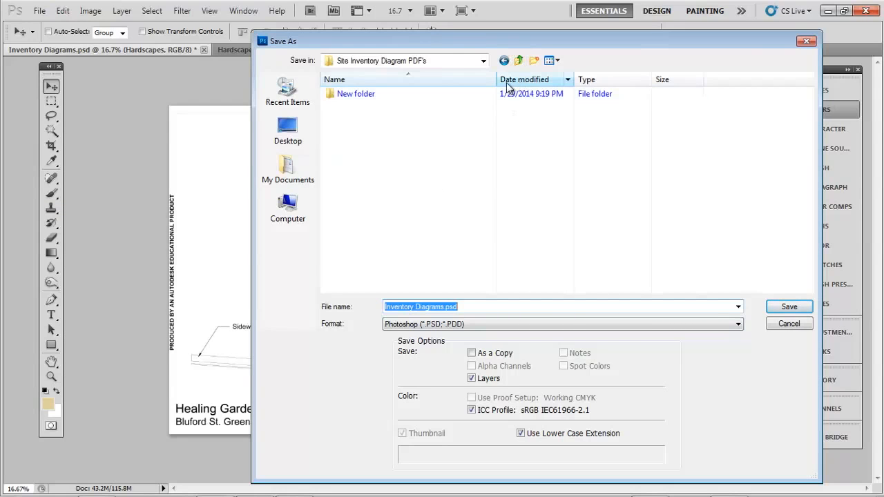
click(534, 61)
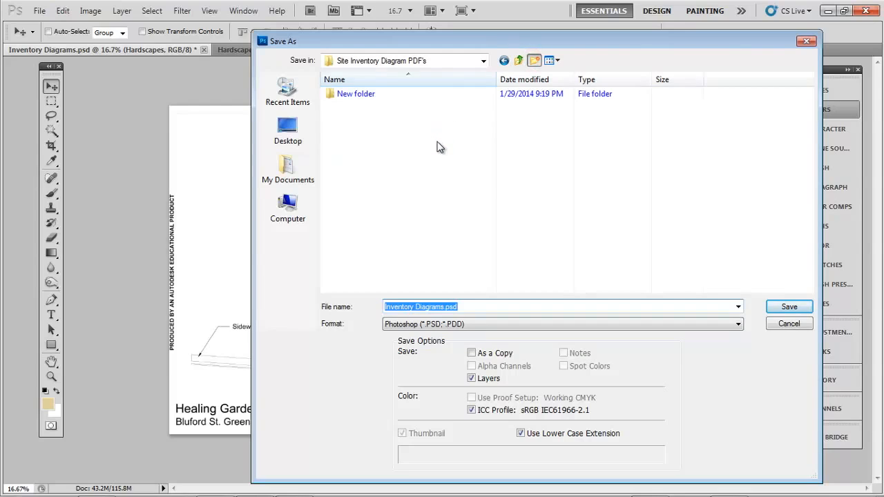
text(Fins)
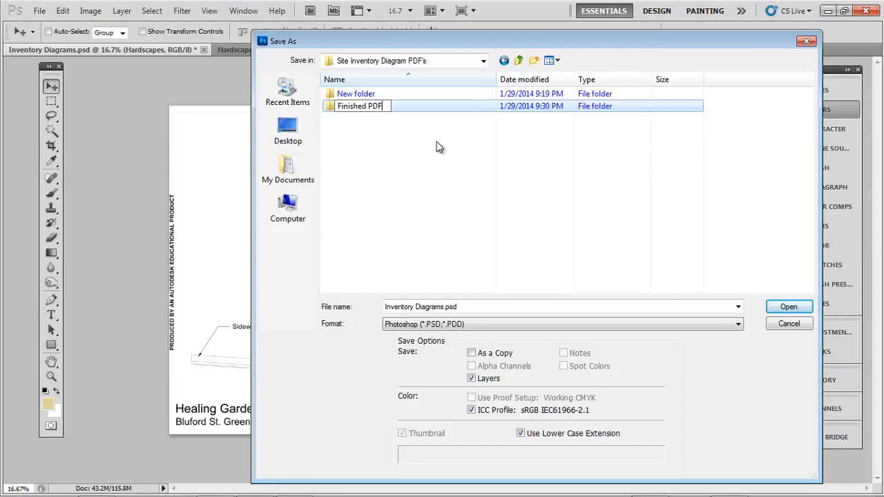
key(BackSpace)
key(BackSpace)
key(BackSpace)
key(BackSpace)
key(BackSpace)
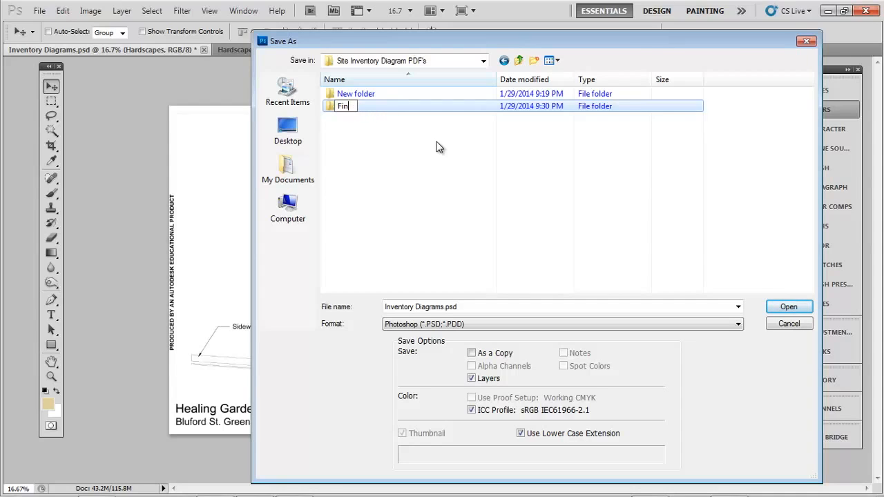
text(ndered PDF's)
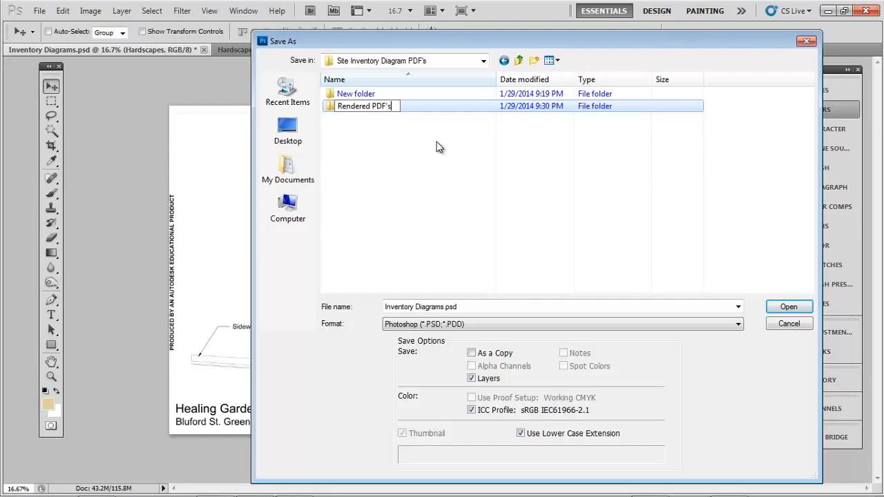
key(Return)
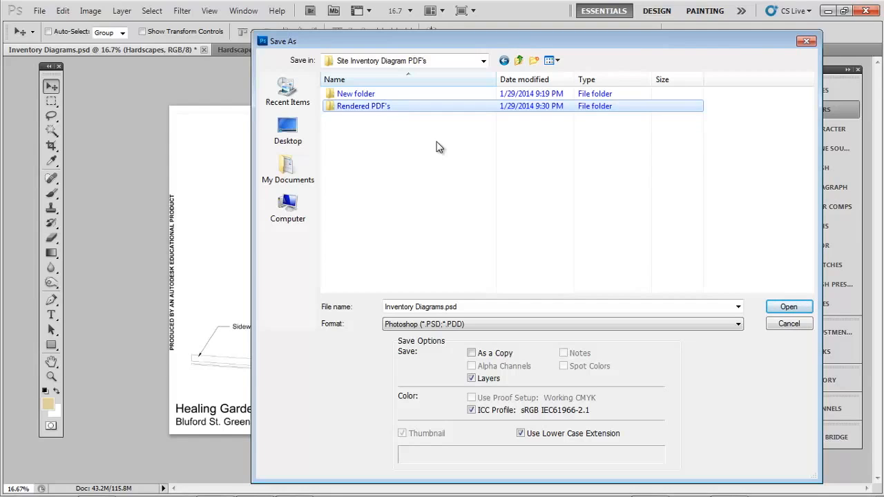
double_click(371, 106)
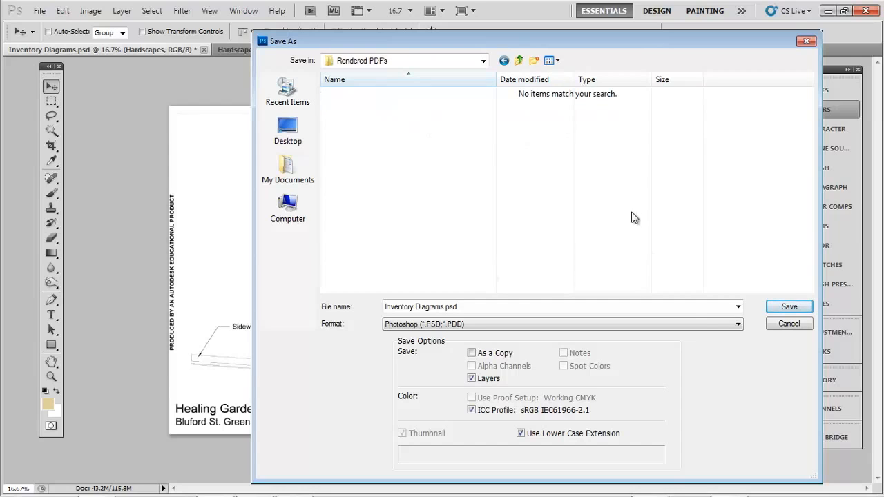
Step: Set the save format to Photoshop PDF
click(705, 326)
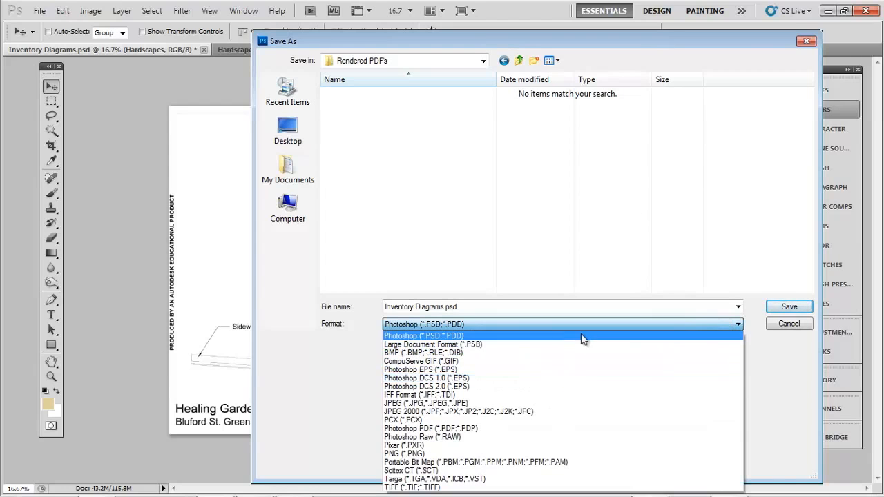
click(614, 404)
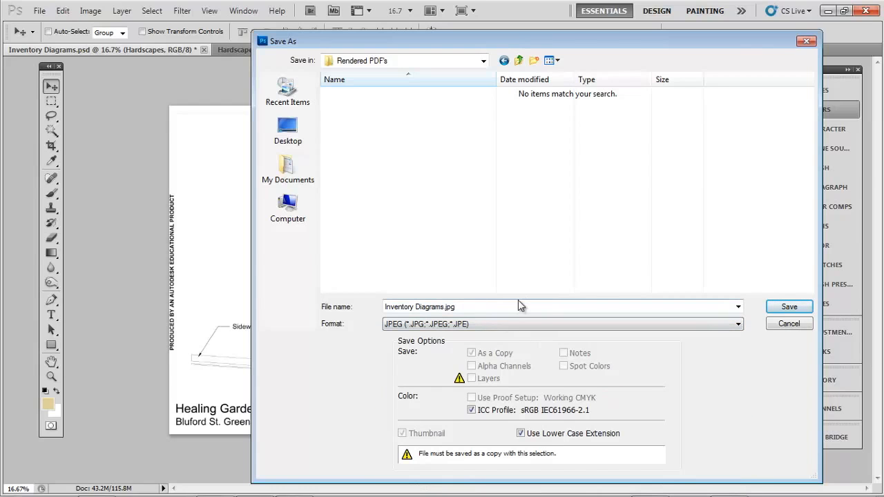
click(494, 307)
click(681, 324)
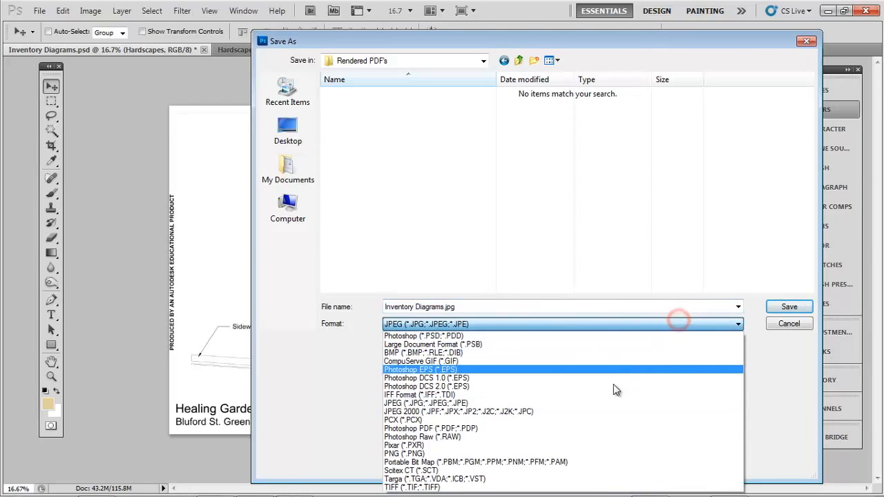
click(625, 429)
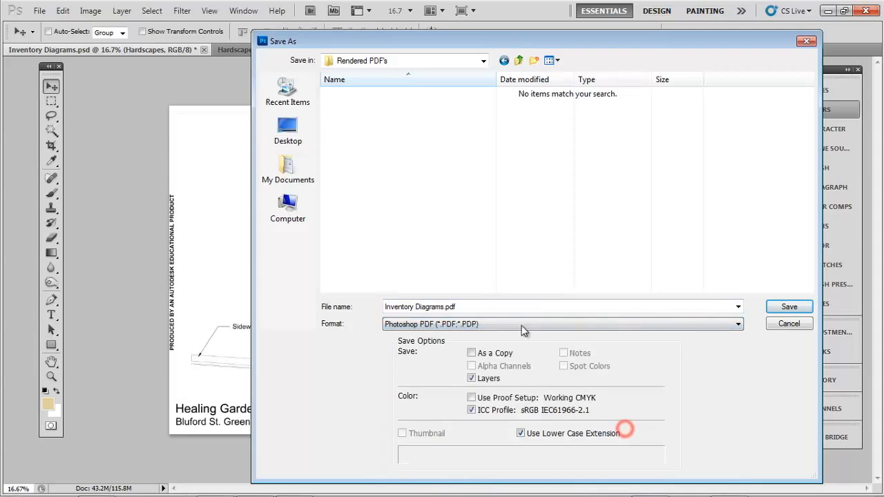
Step: Name the file Hardscape and save it as a PDF with the High Quality Print preset, keeping Photoshop editing capabilities
drag(564, 42, 572, 167)
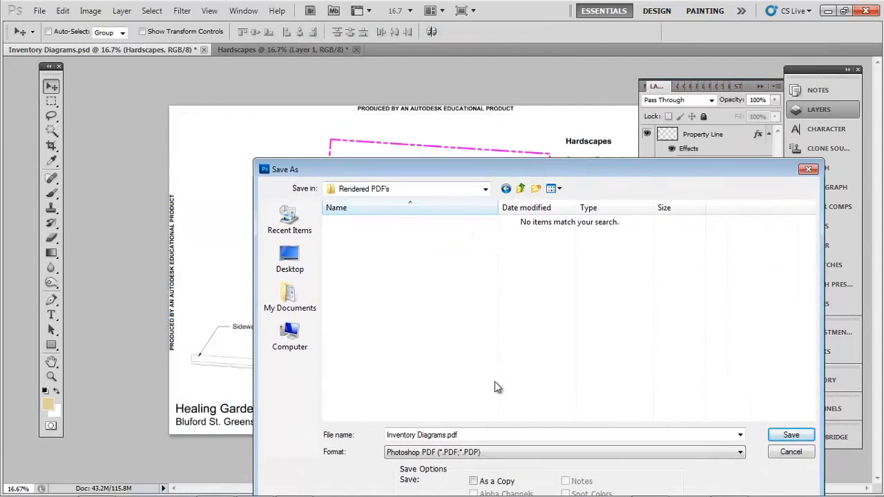
double_click(470, 437)
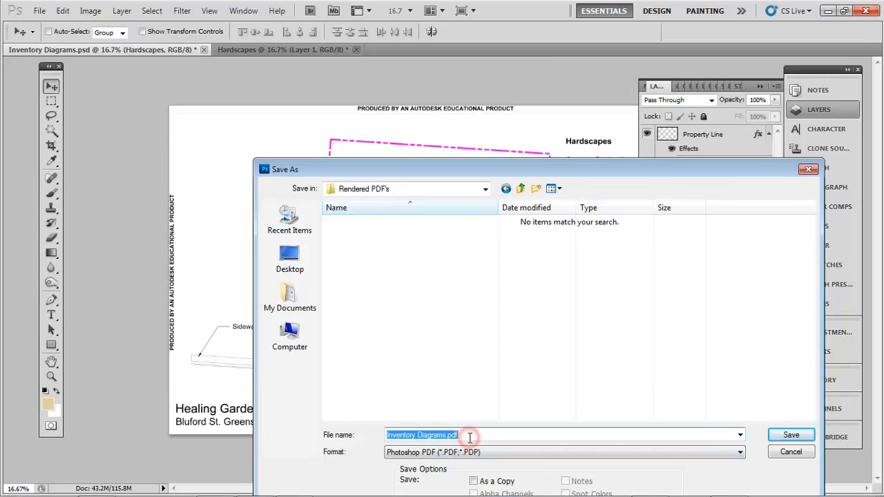
text(Hardscape)
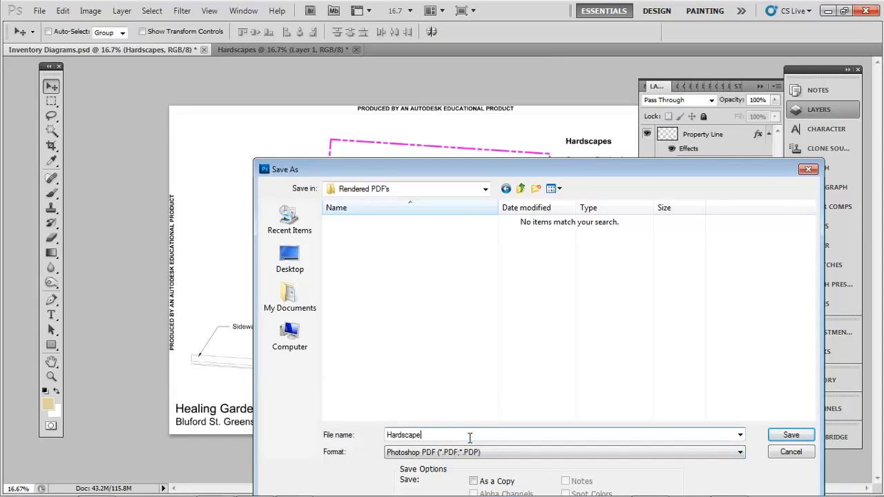
key(Return)
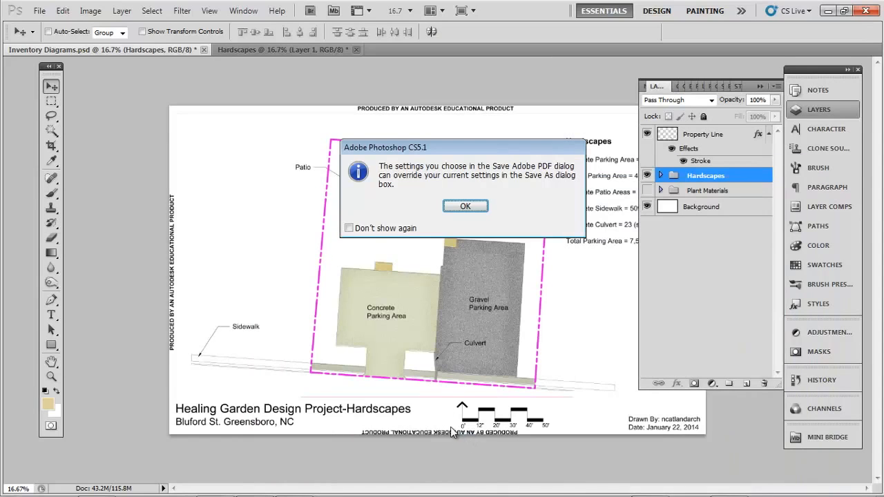
click(467, 207)
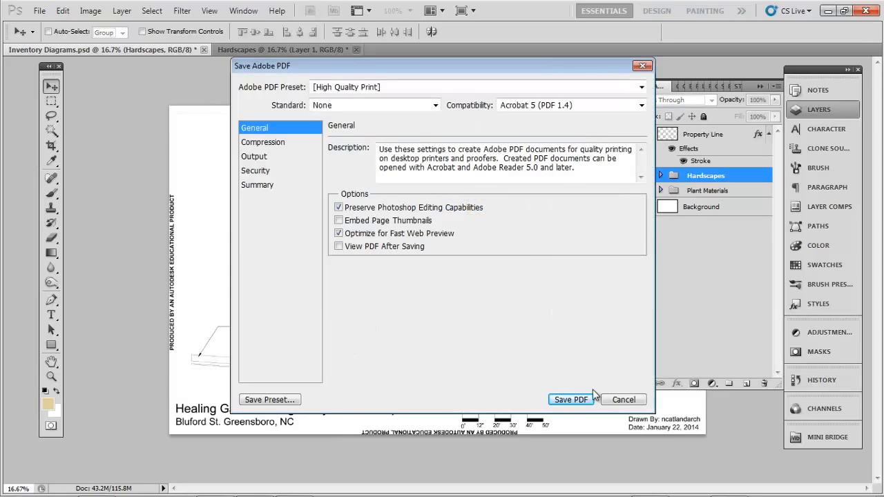
click(573, 402)
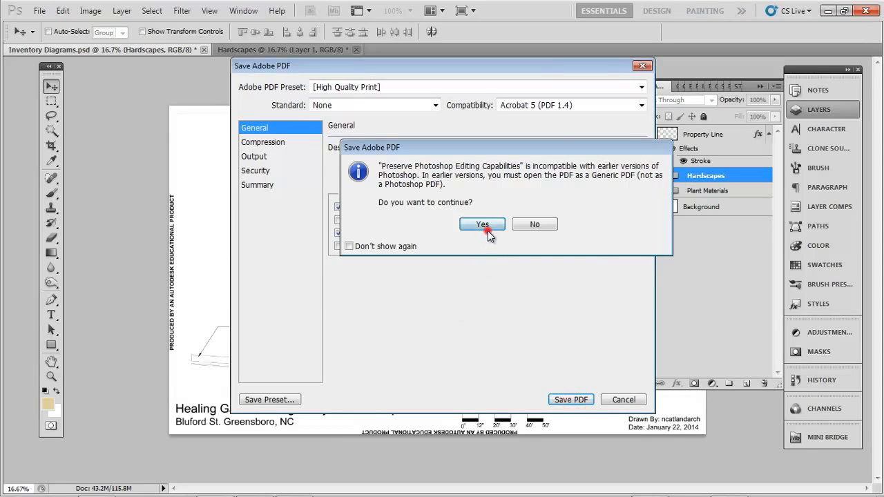
click(432, 227)
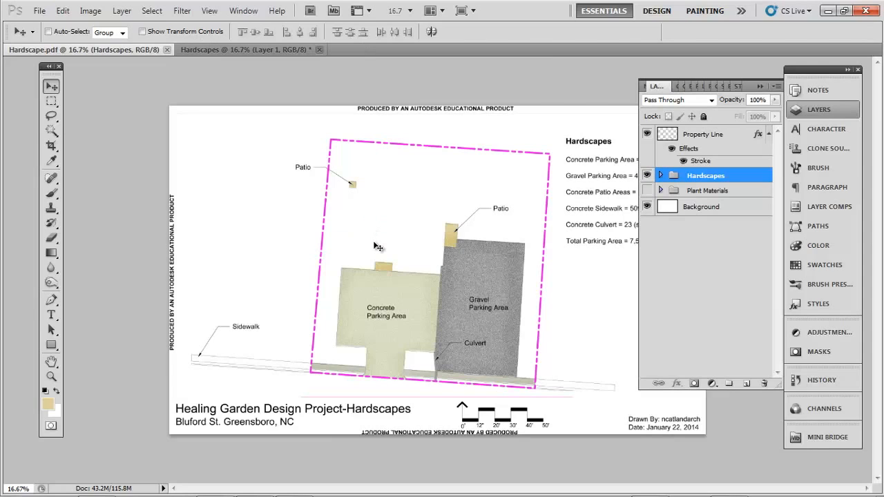
Step: Hide the Hardscapes group, show Plant Materials, and save the diagram as Plant Material.pdf in Rendered PDF's with the High Quality Print preset
click(647, 175)
click(647, 191)
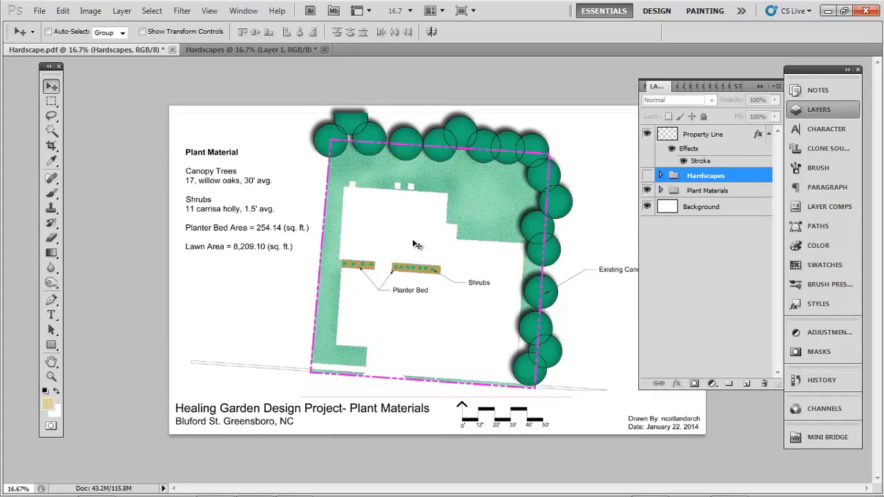
key(ctrl+shift+s)
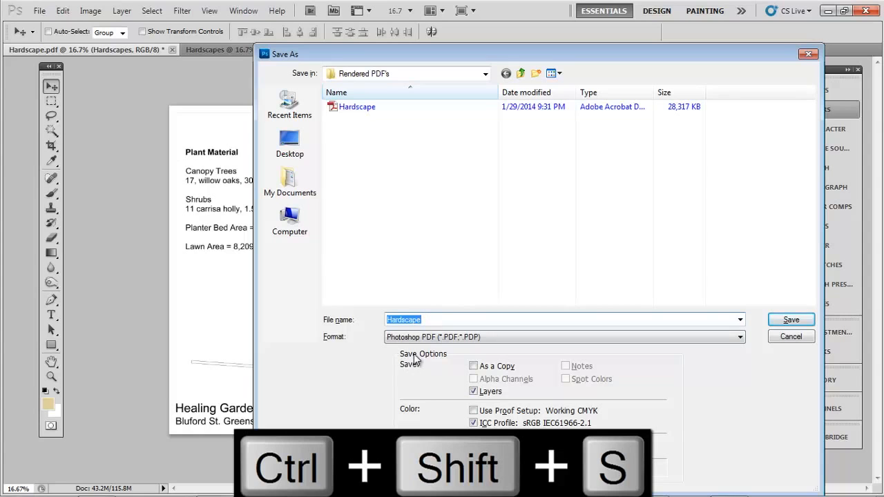
text(PL)
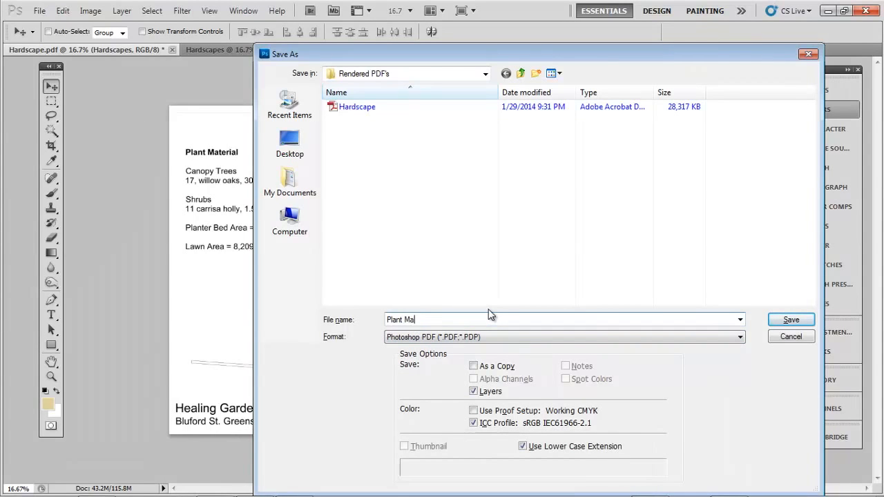
key(Return)
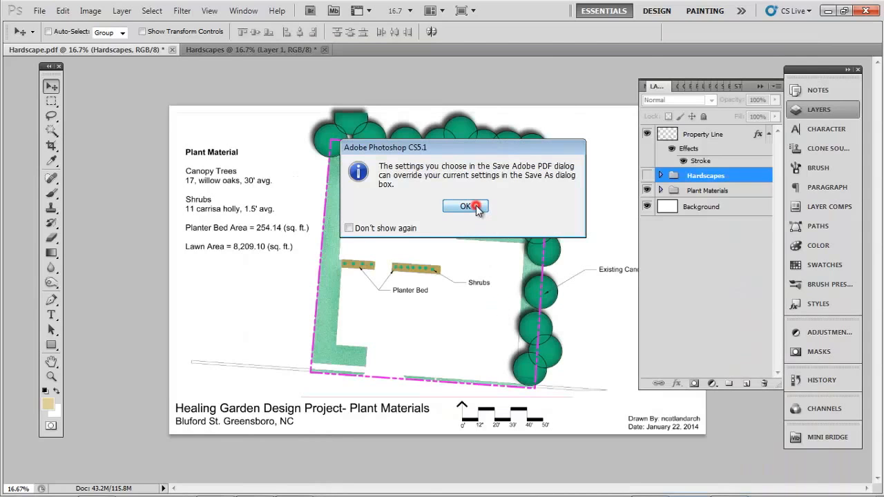
click(466, 206)
click(571, 400)
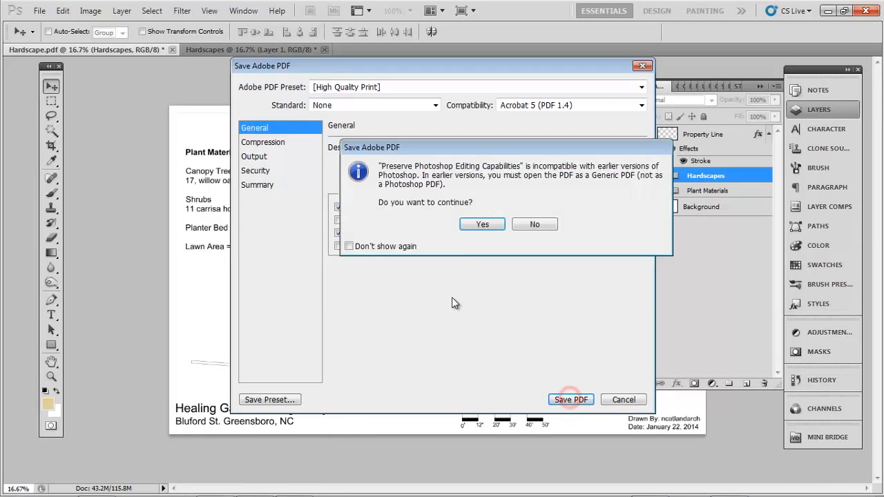
click(482, 224)
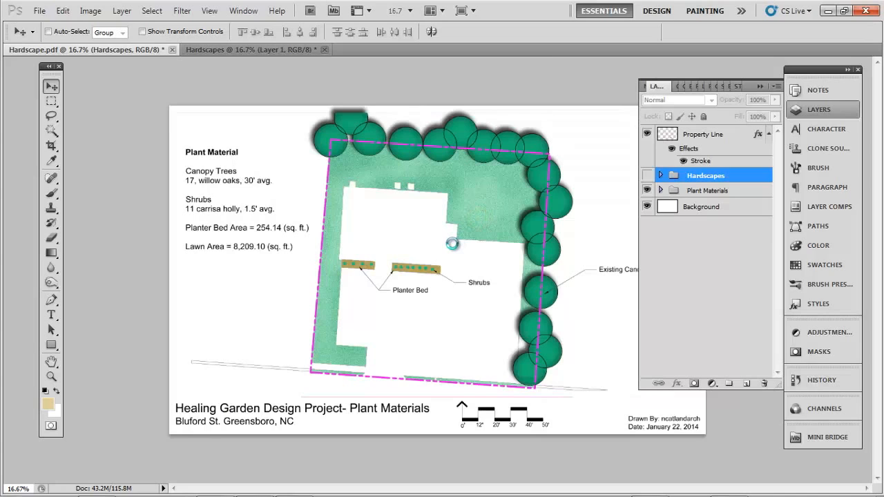
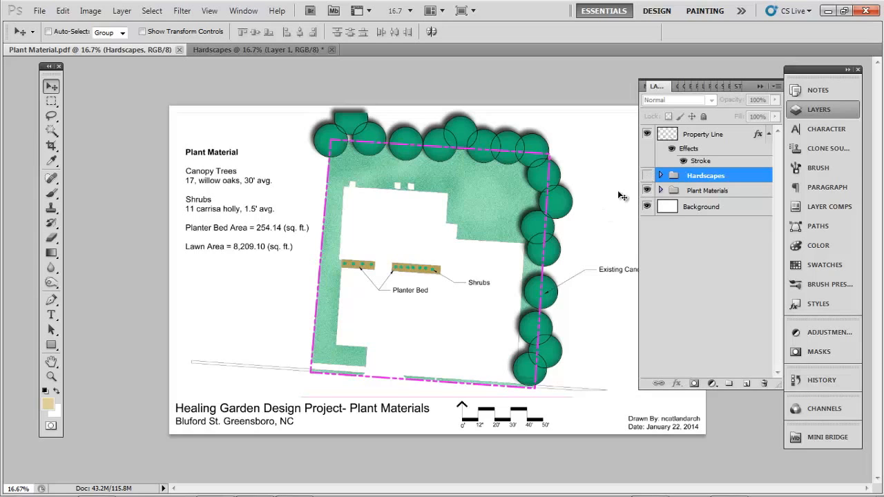
Step: Erase the stray line between the site plan and the title text on the Property Line layer, then clear the selection
click(647, 134)
click(648, 134)
click(699, 136)
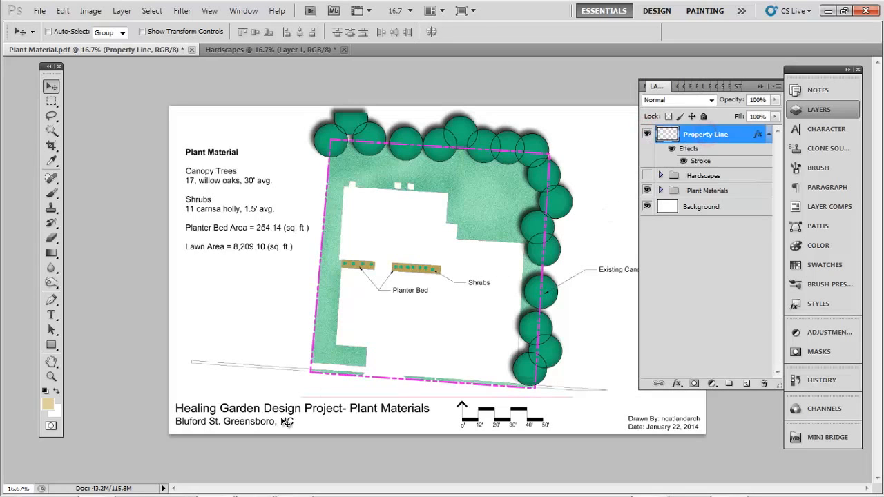
key(m)
drag(296, 393, 583, 423)
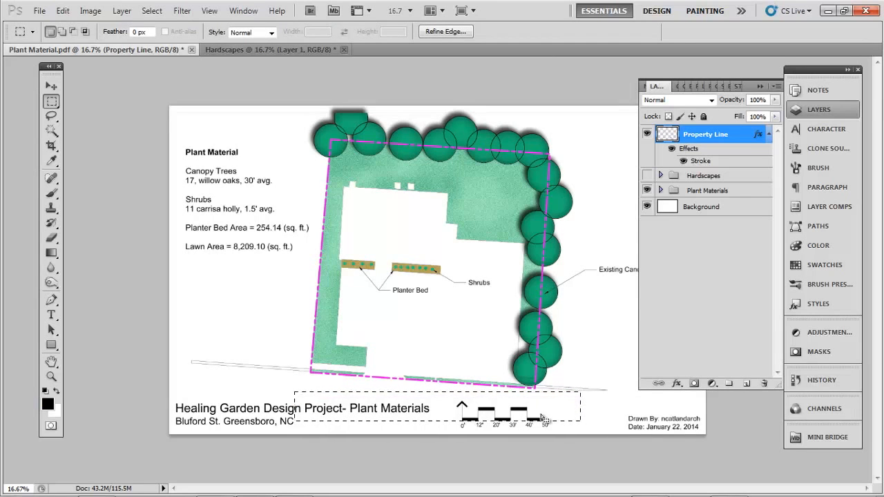
key(ctrl+d)
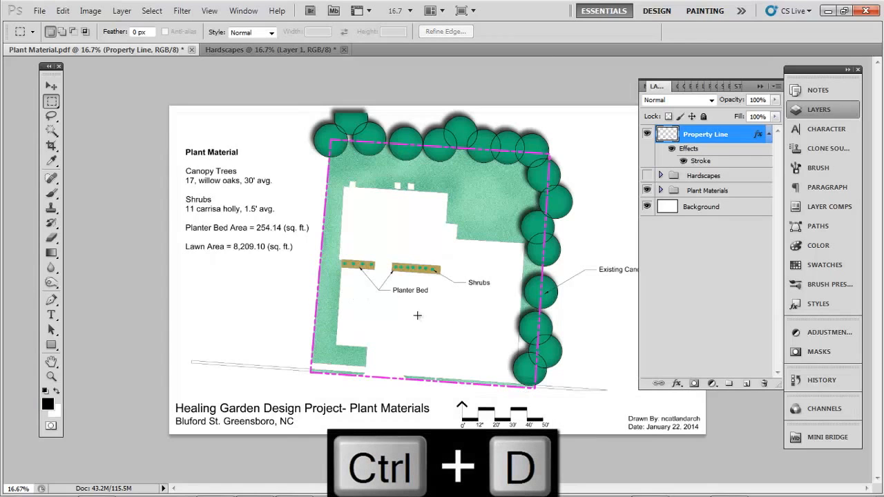
Step: Switch to Adobe Acrobat Pro, start combining files into a single PDF, and begin adding files
click(828, 12)
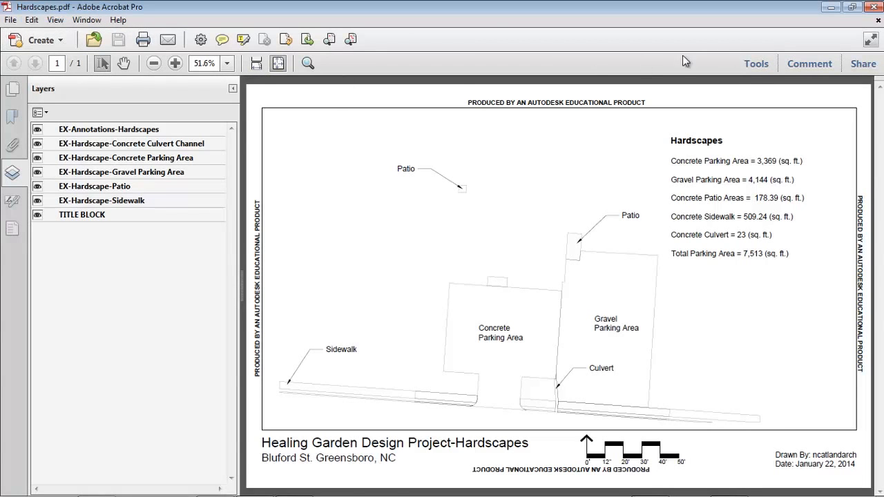
click(62, 40)
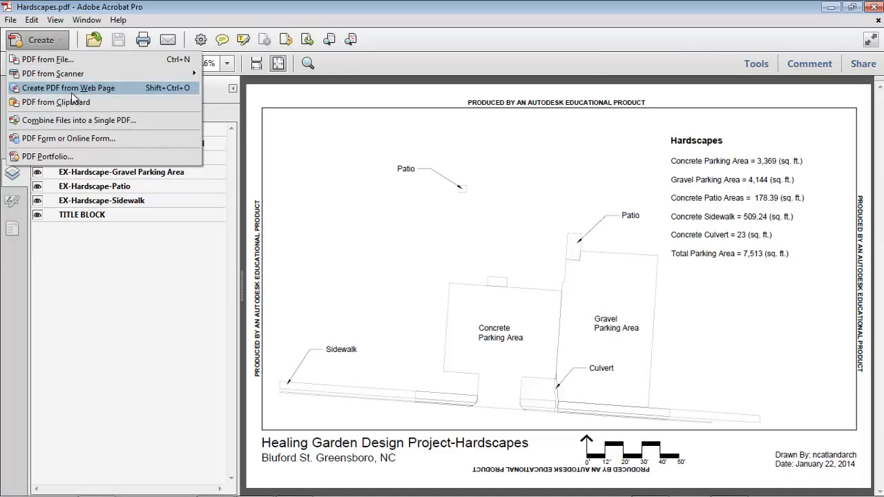
click(91, 121)
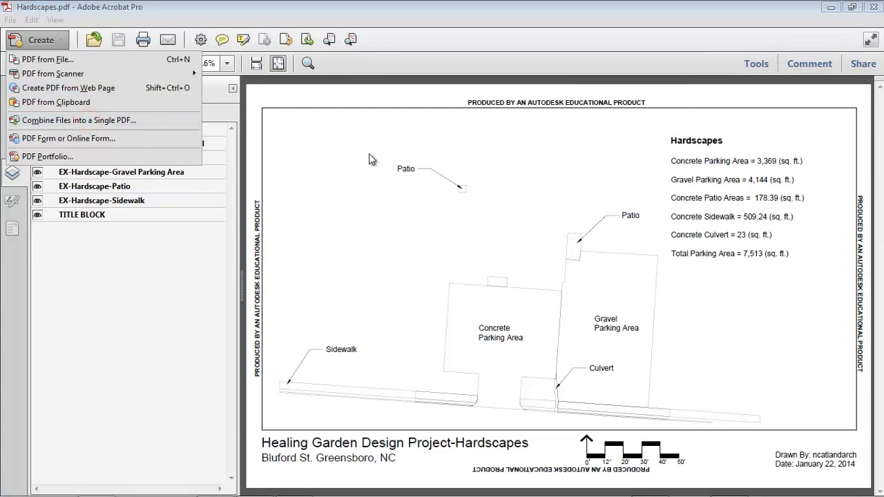
click(263, 99)
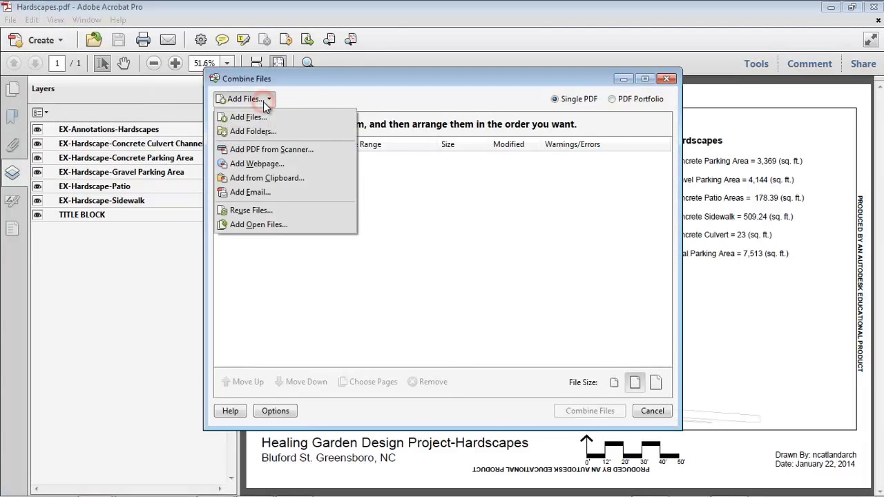
click(257, 117)
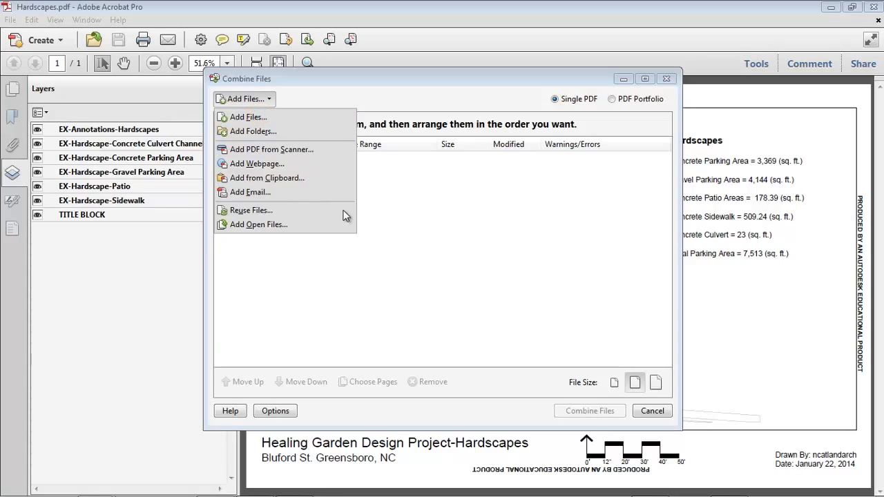
Step: Add Site Furnishing, Structures and Utilities from the Site Inventory Diagram PDF's folder in My Documents to the files being combined
click(468, 253)
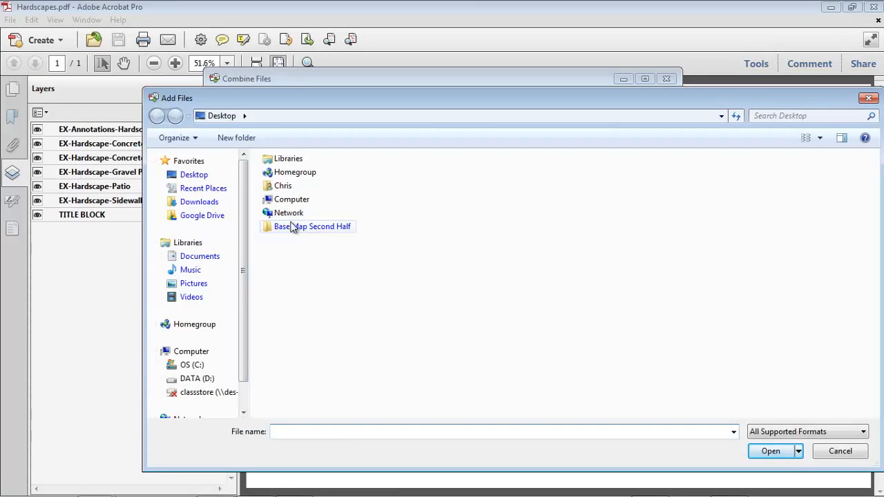
double_click(283, 186)
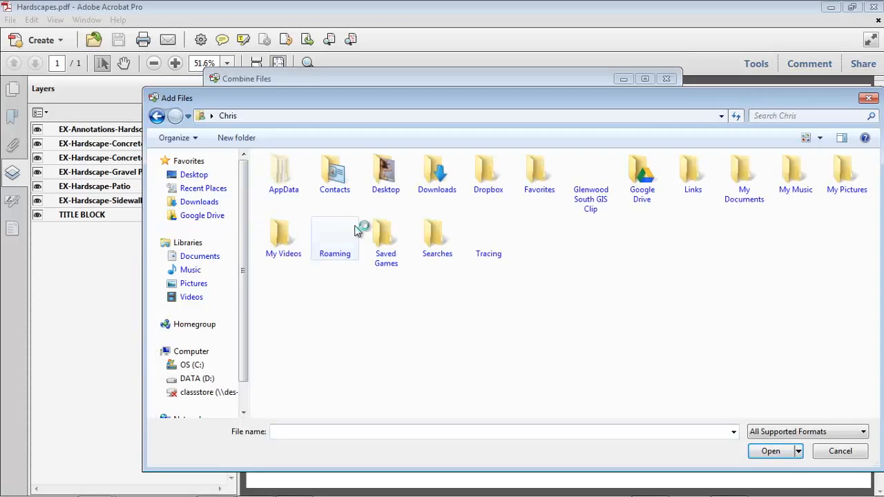
double_click(744, 178)
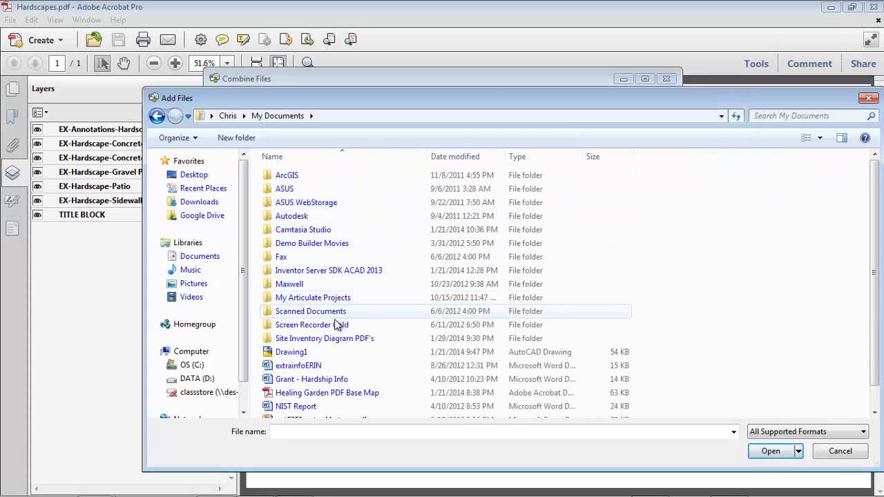
double_click(330, 341)
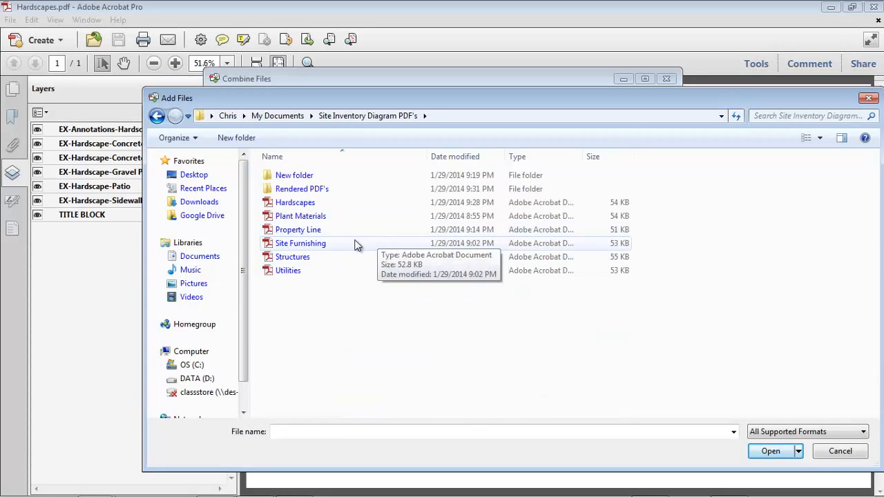
click(316, 229)
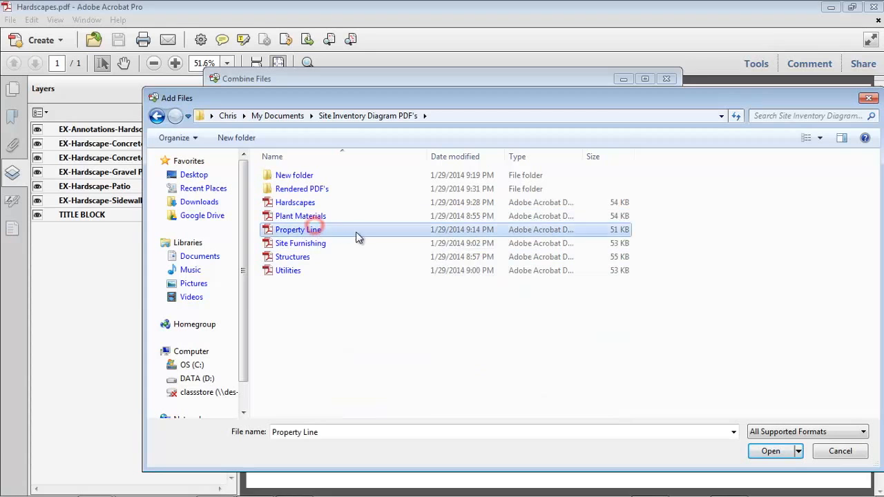
click(311, 245)
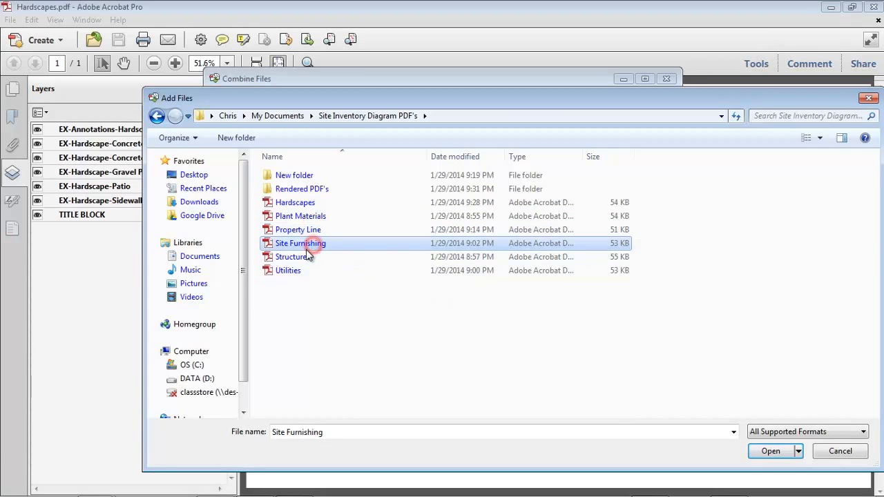
ctrl+click(291, 258)
ctrl+click(288, 271)
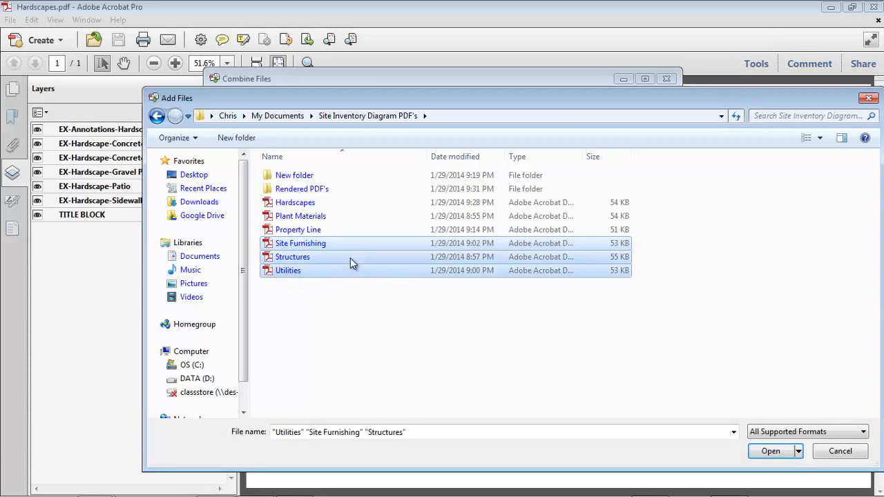
click(769, 451)
Step: Add the Hardscape and Plant Material files from the Rendered PDF's folder to the files being combined
click(243, 98)
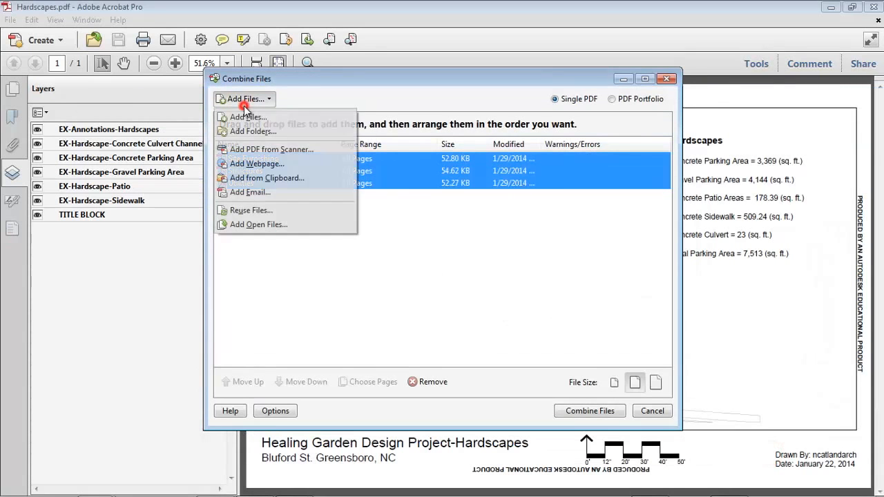
click(249, 117)
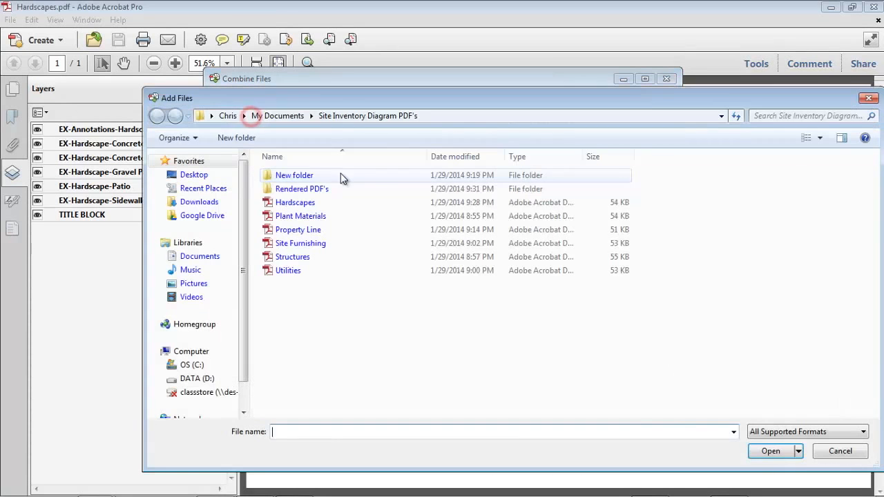
double_click(297, 189)
drag(312, 206, 288, 170)
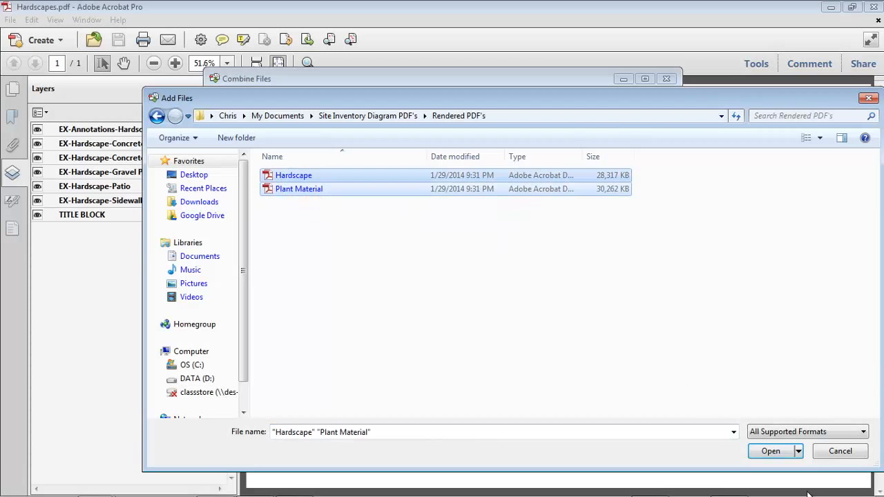
click(771, 452)
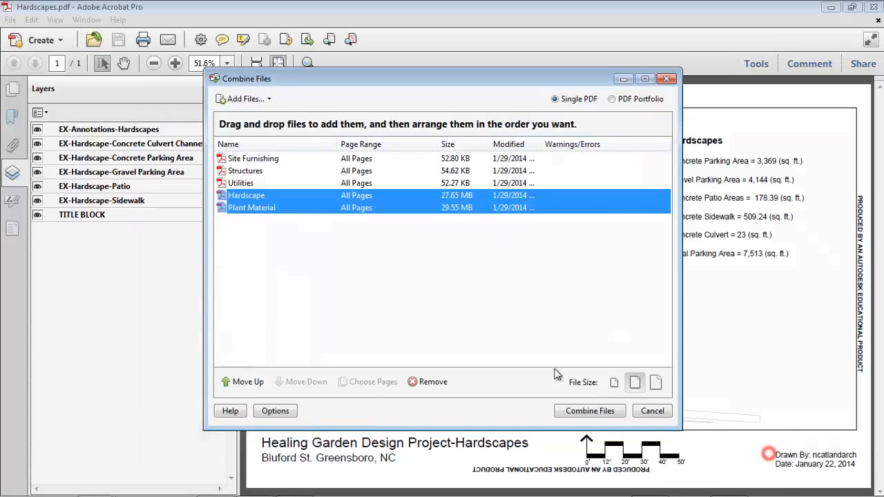
Step: Move Plant Material to the first position in the list of files to combine
click(236, 271)
click(250, 210)
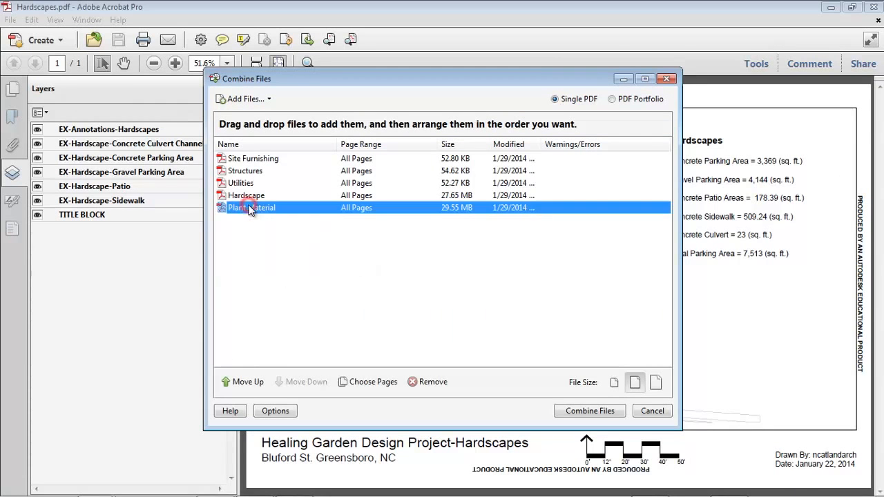
click(238, 383)
click(239, 383)
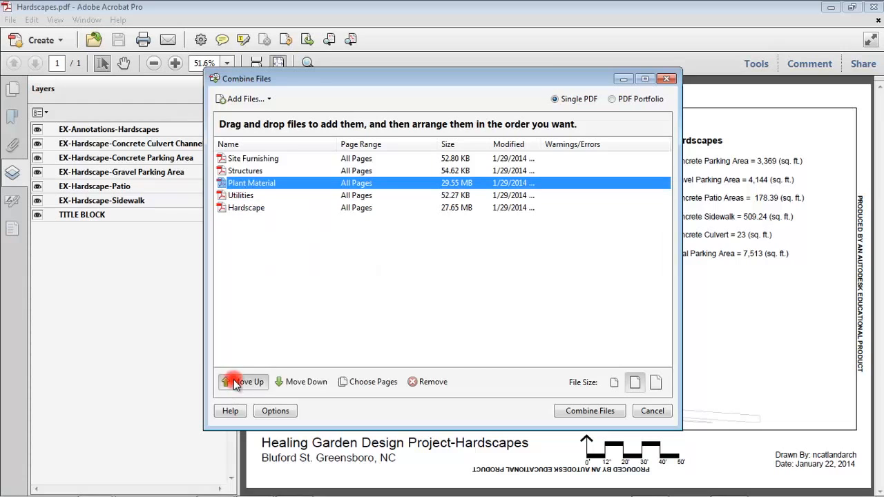
click(238, 383)
click(239, 383)
Step: Move Hardscape to the first position, ahead of Plant Material
click(246, 207)
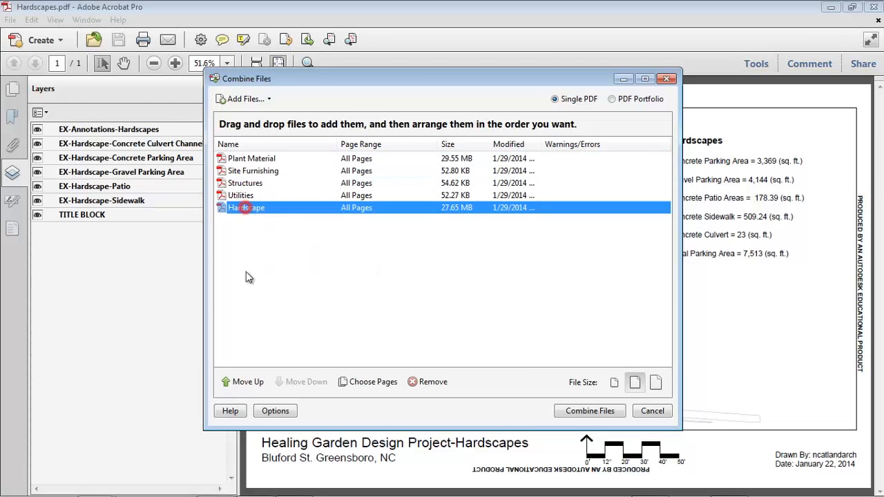
click(240, 382)
click(240, 383)
click(240, 383)
click(240, 382)
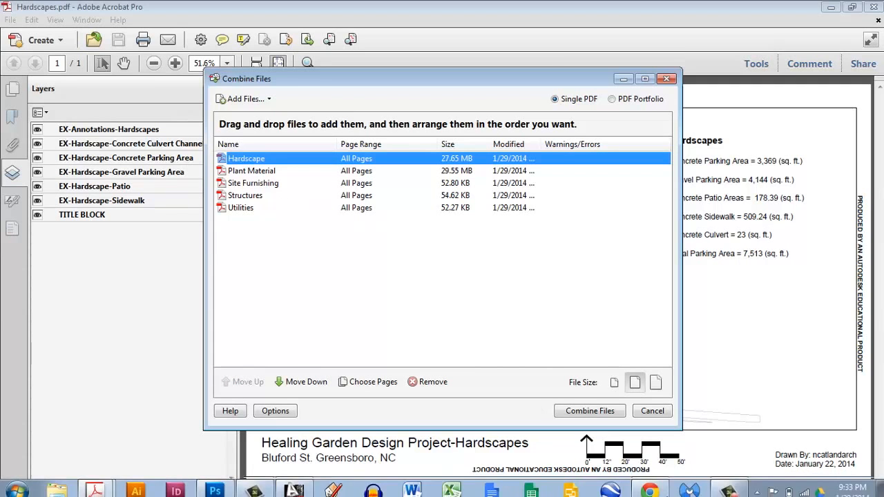
Step: Switch to Chrome and check the required diagram order in the Assignment # 3: Site Inventory Diagrams document
click(649, 492)
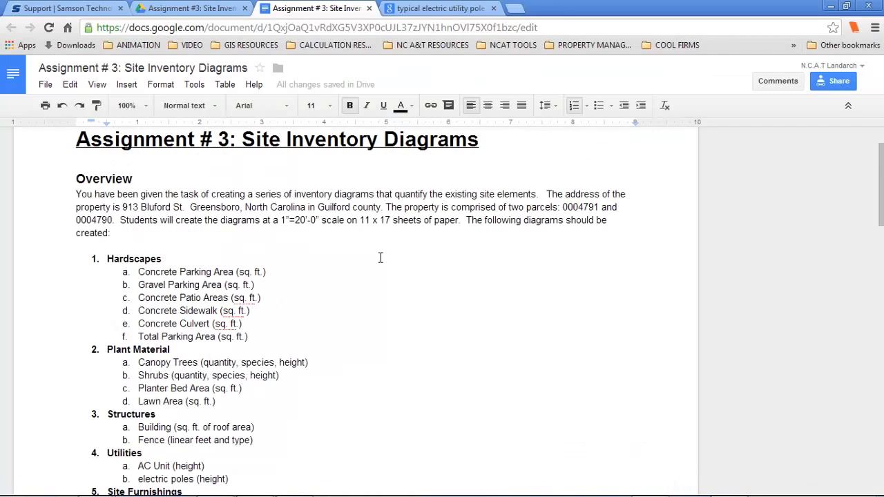
scroll(380, 258, down, 1)
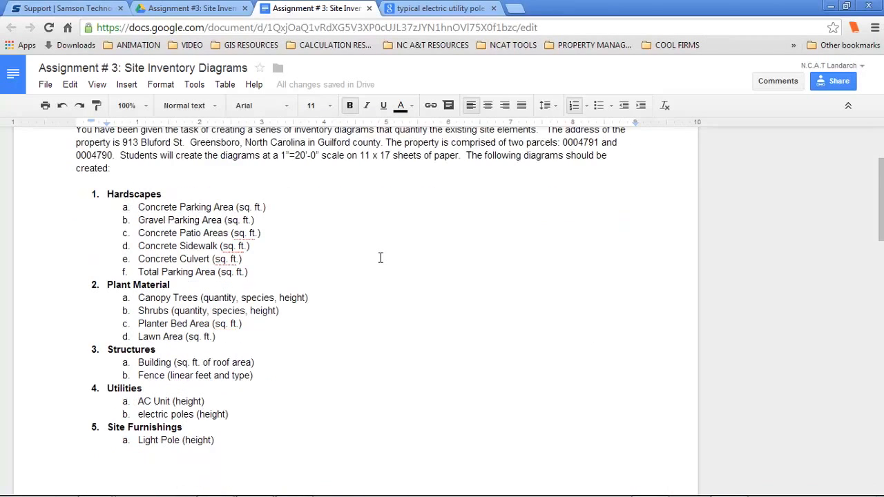
scroll(380, 257, down, 1)
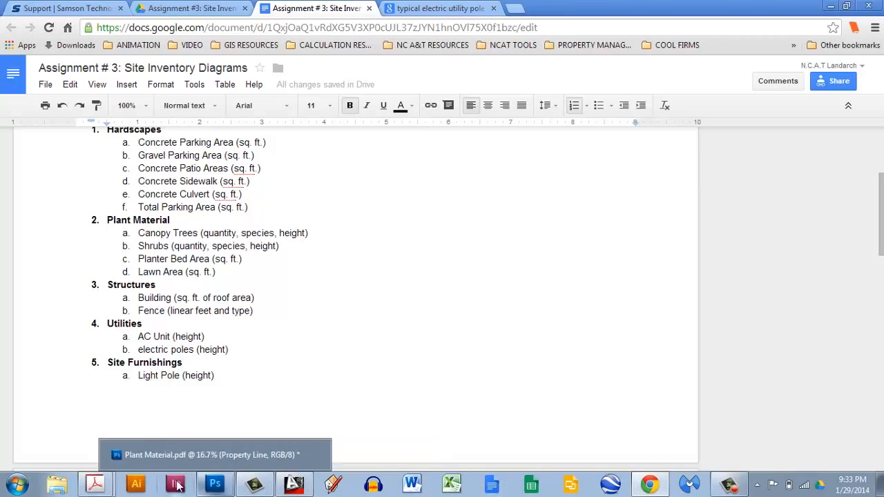
Step: Switch to Acrobat Pro, close Hardscapes.pdf, and return to the Combine Files window
mouse_move(100, 483)
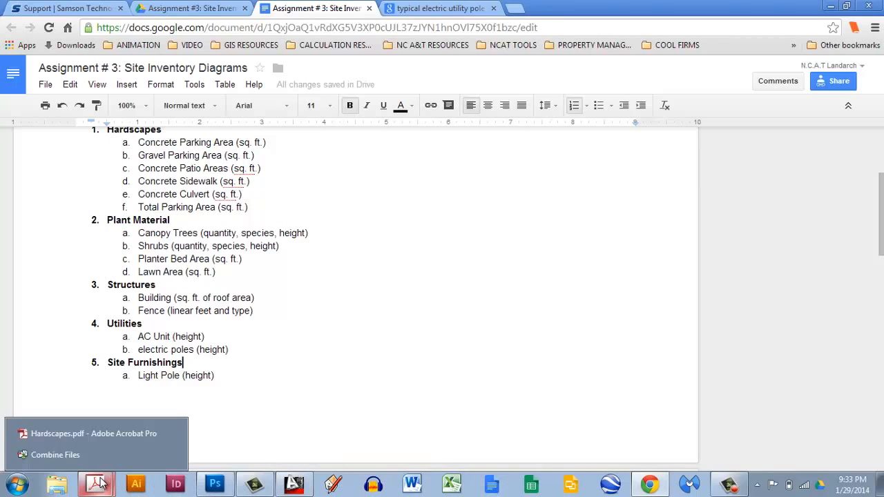
click(100, 434)
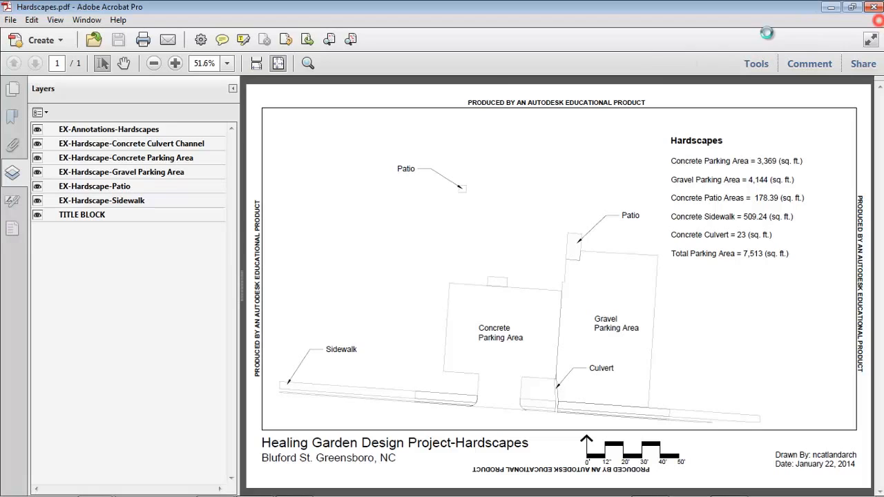
click(876, 22)
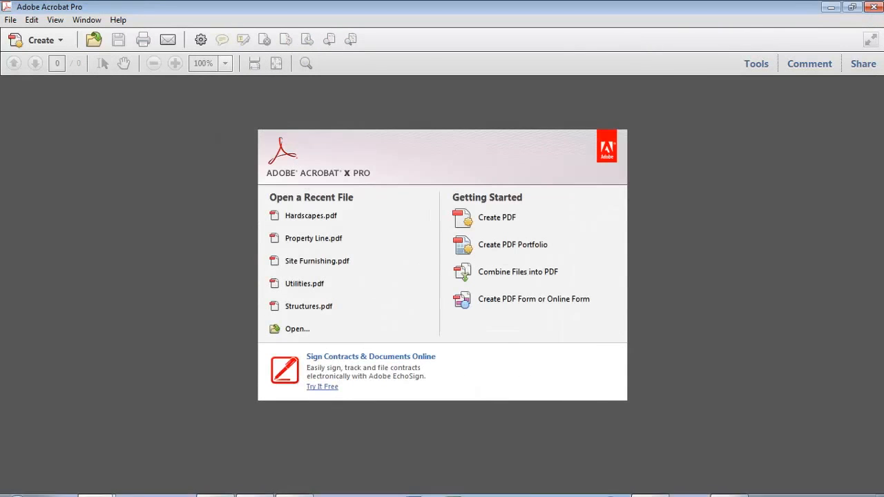
mouse_move(100, 488)
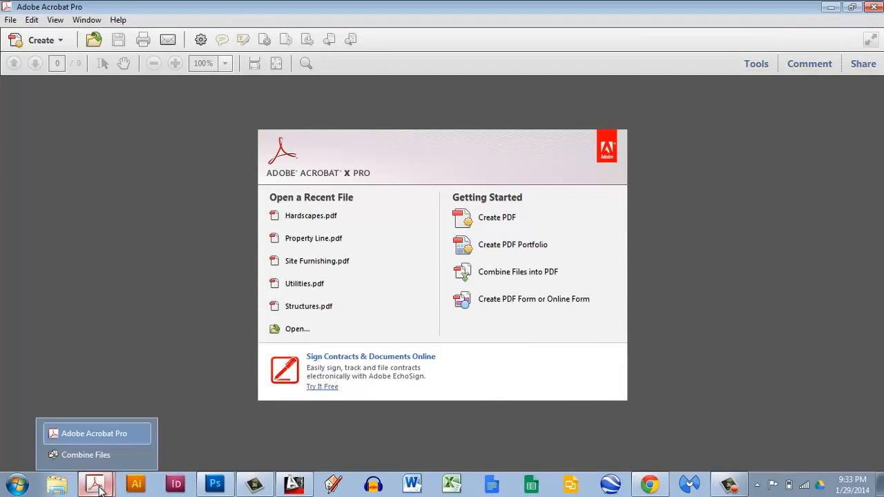
click(84, 455)
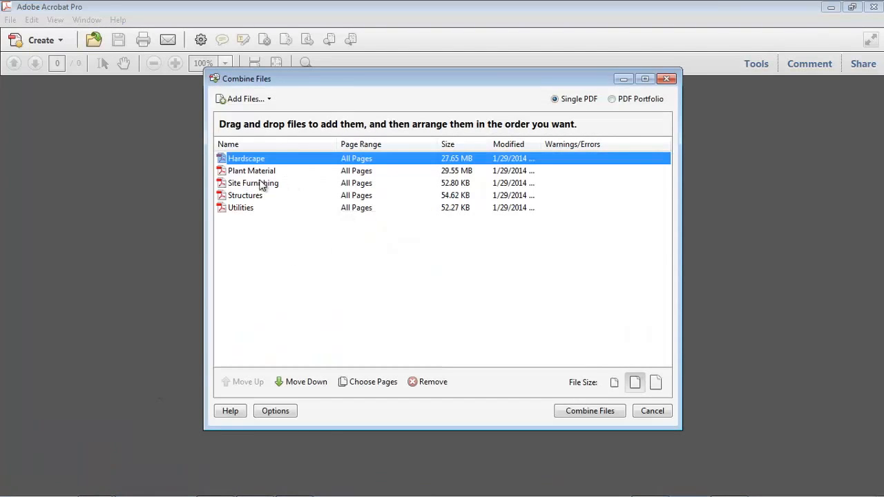
click(260, 184)
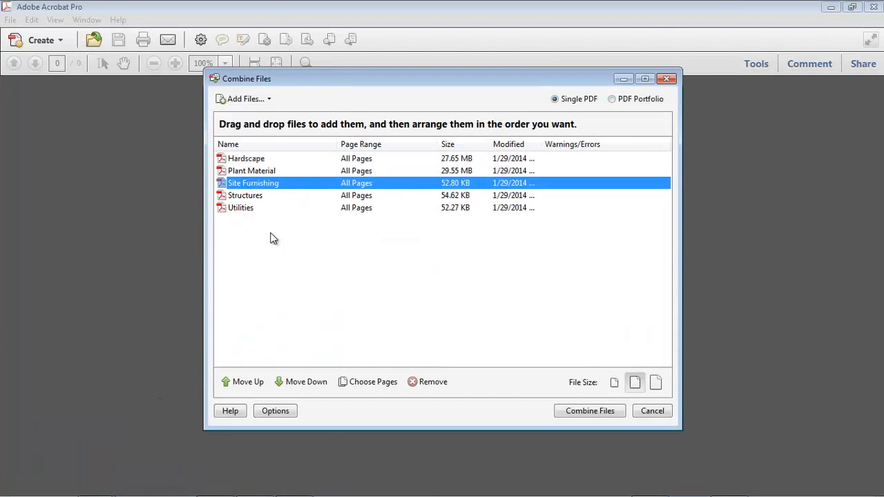
click(240, 378)
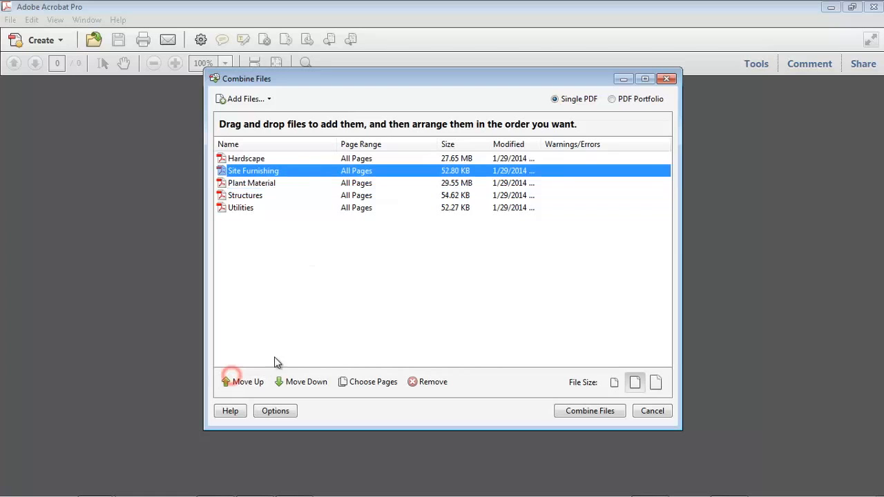
click(256, 184)
click(250, 382)
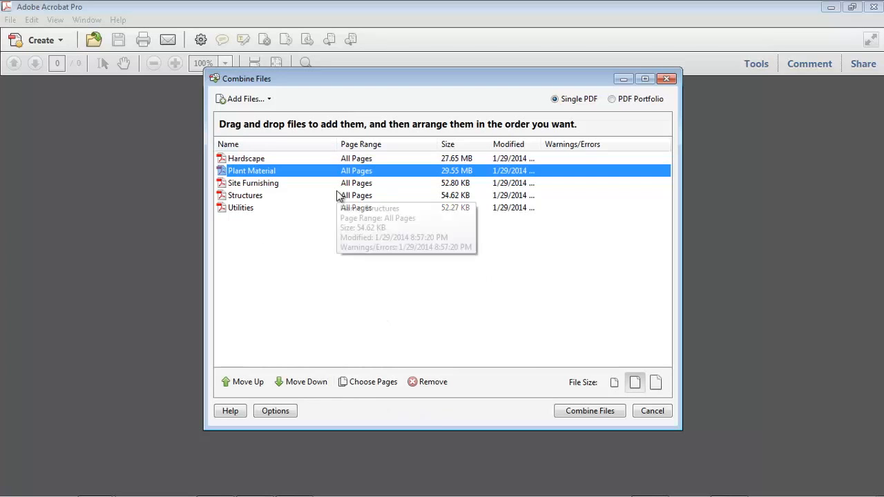
Step: Combine the five listed files into a single PDF and page through the combined document to review its diagrams
click(583, 411)
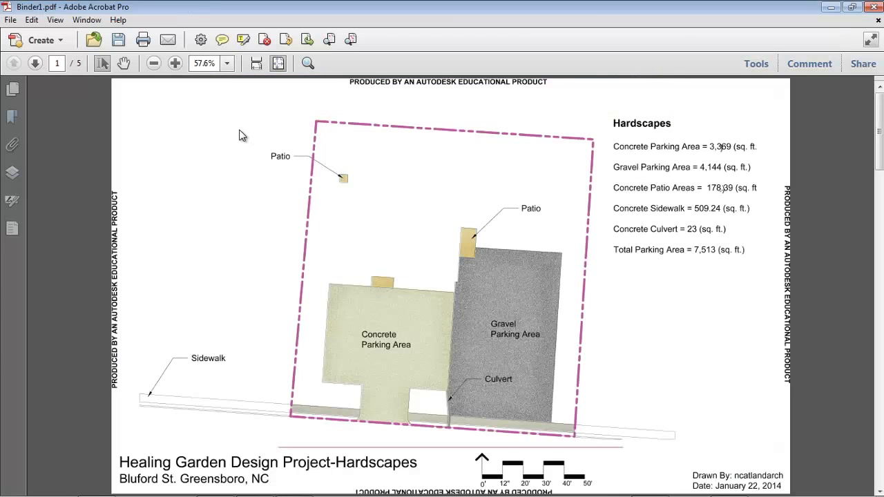
click(36, 66)
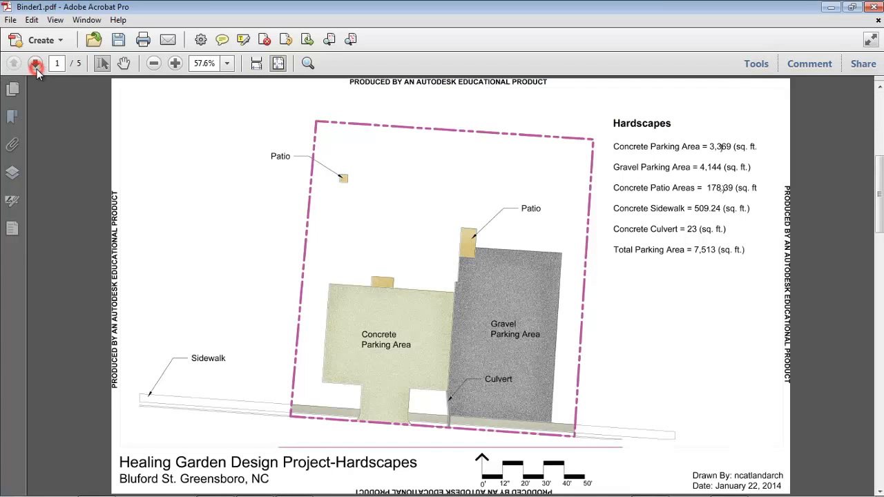
click(36, 65)
click(36, 65)
click(37, 67)
click(37, 67)
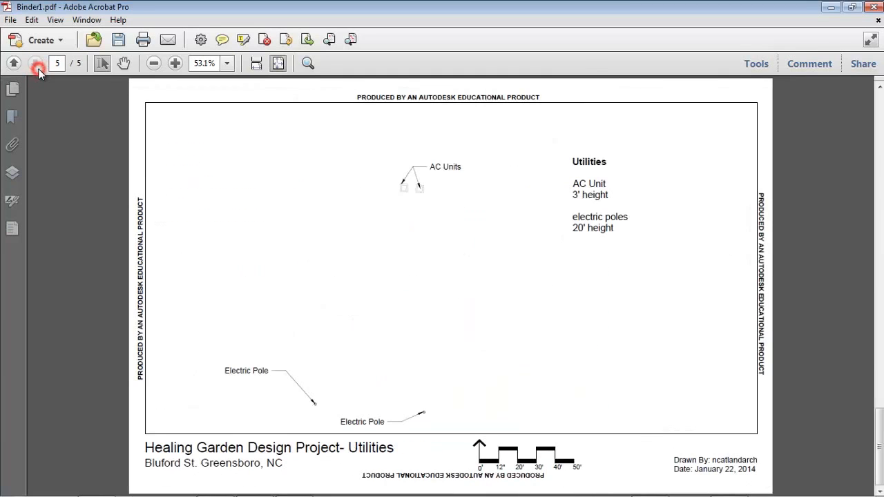
click(13, 64)
click(13, 63)
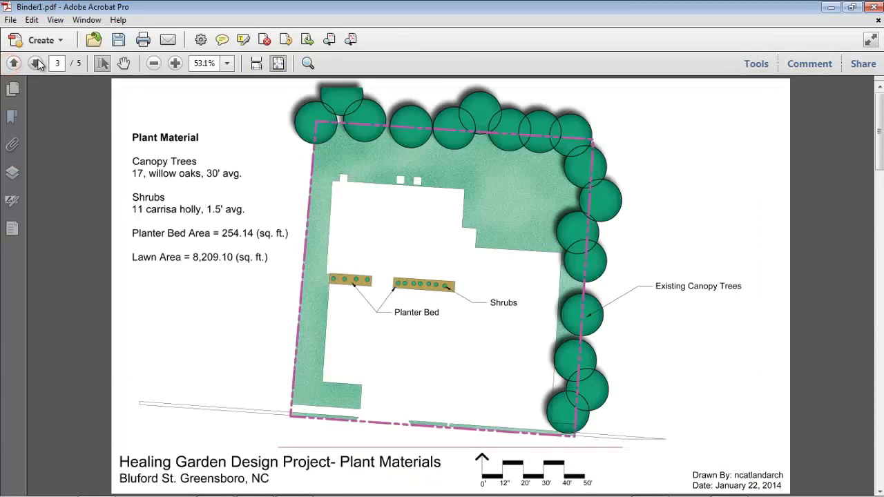
Step: Return to the first page of the combined document and save it as Completed Site Inventory in the Rendered PDF's folder
click(13, 64)
click(13, 64)
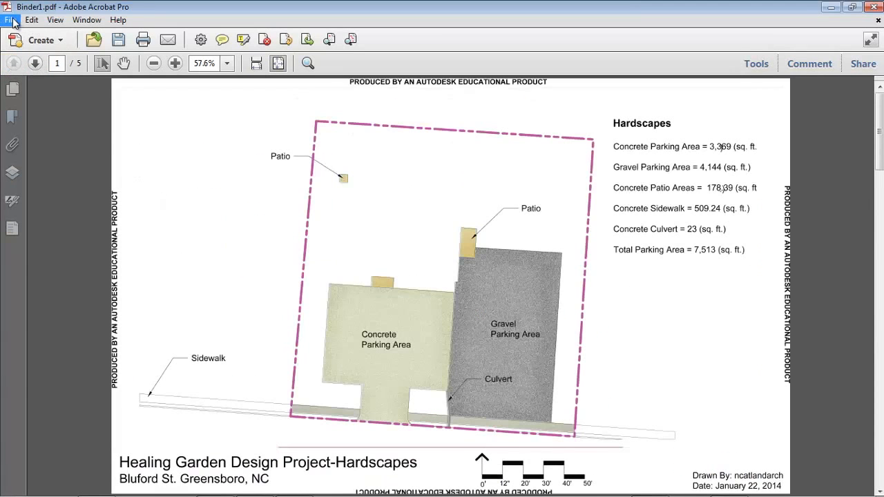
click(12, 22)
mouse_move(75, 86)
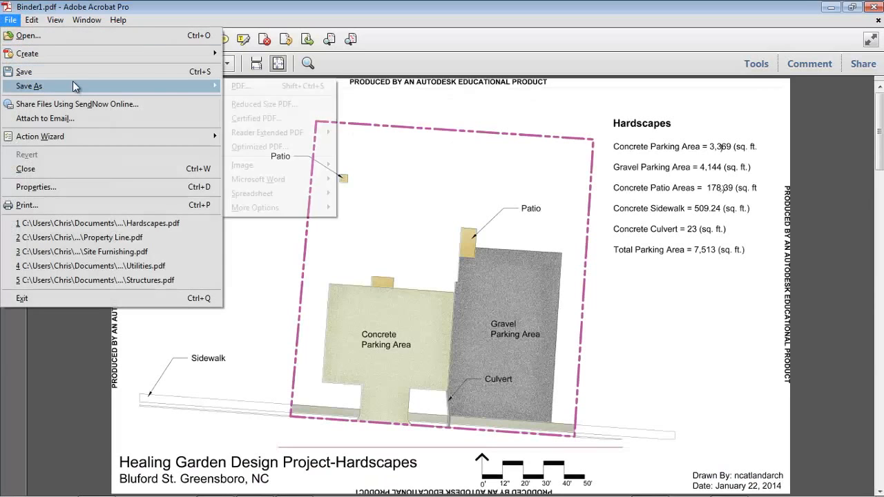
click(27, 71)
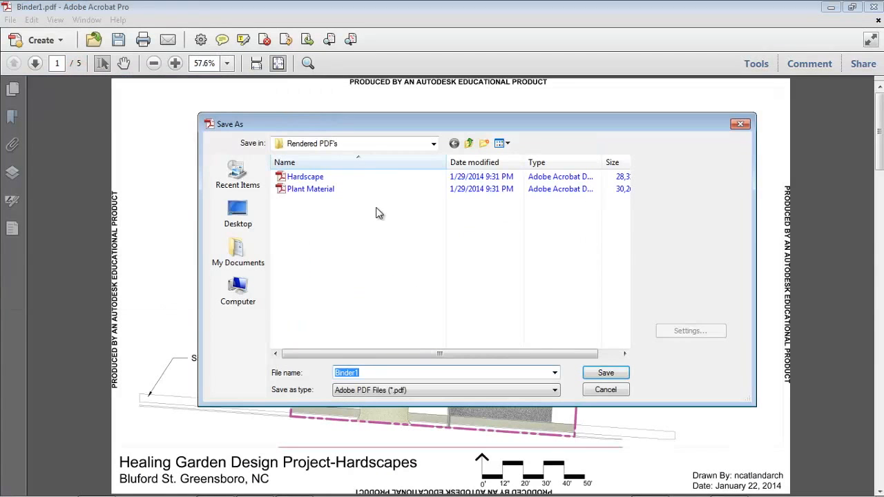
text(Completed Site Inventory)
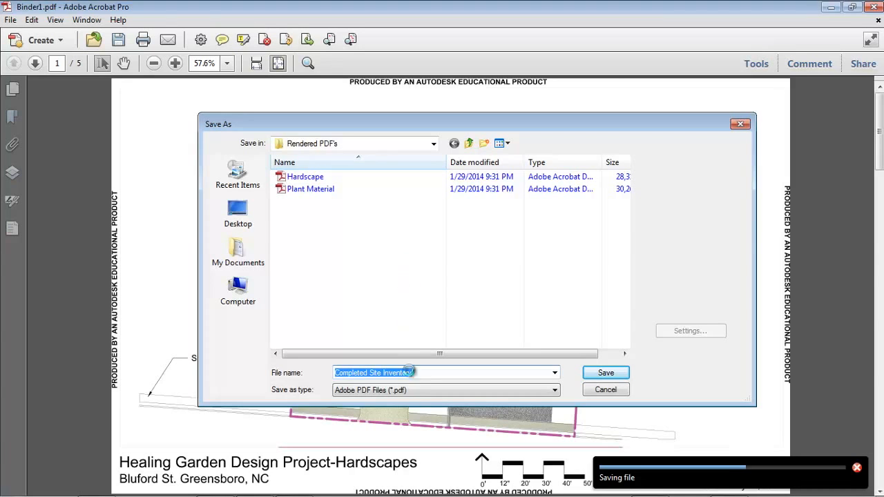
Step: Switch to Chrome and copy the required submission name, student name_LDAR 171 Site Inventory Diagrams, from the assignment document
mouse_move(413, 496)
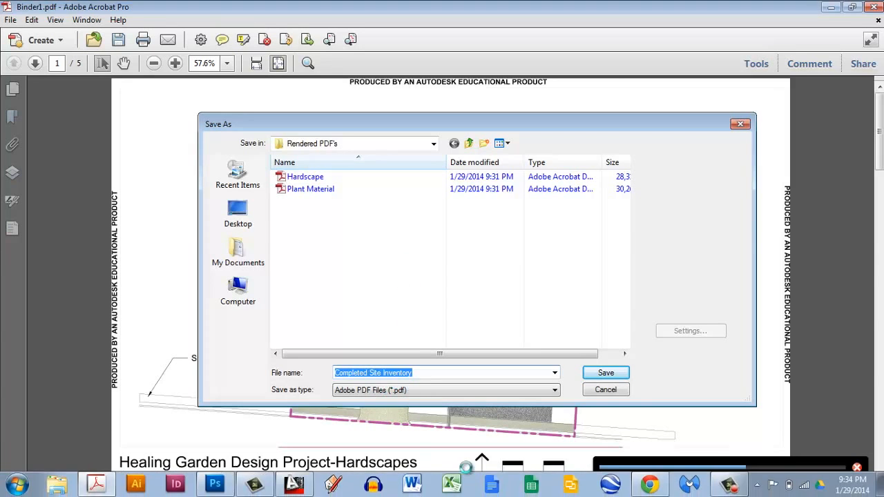
click(648, 485)
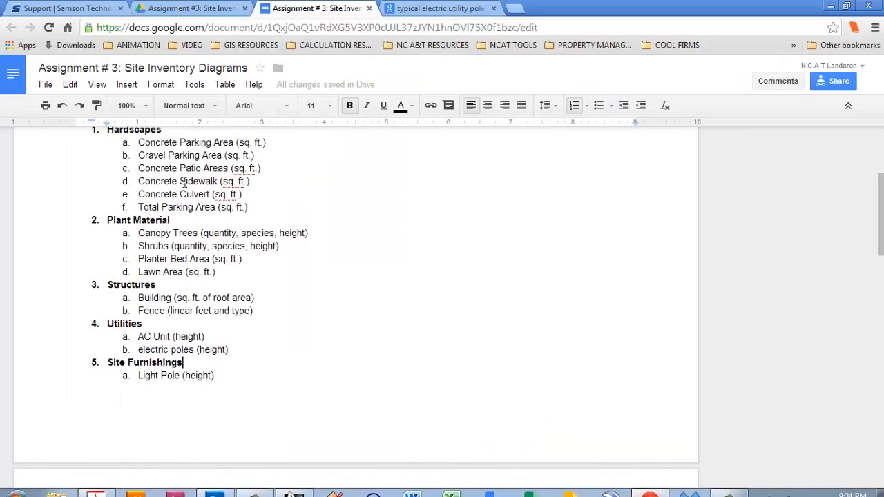
scroll(284, 215, down, 5)
scroll(386, 235, down, 3)
scroll(379, 221, up, 2)
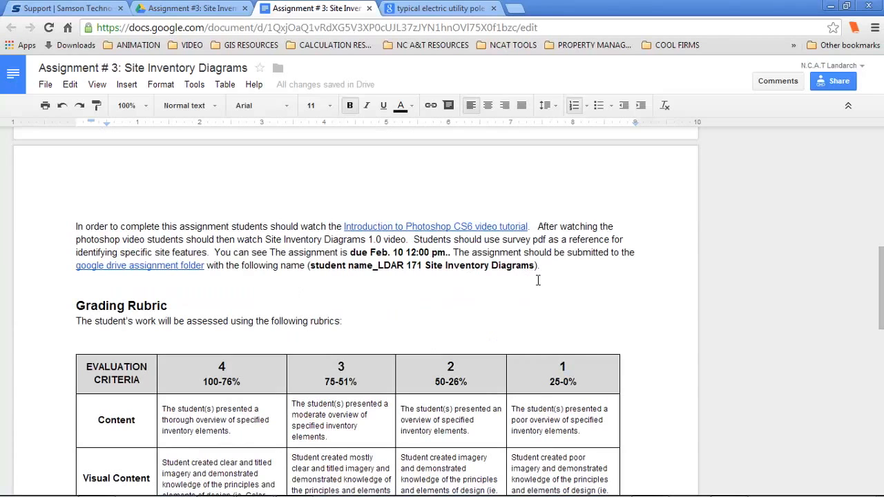
drag(534, 268, 321, 266)
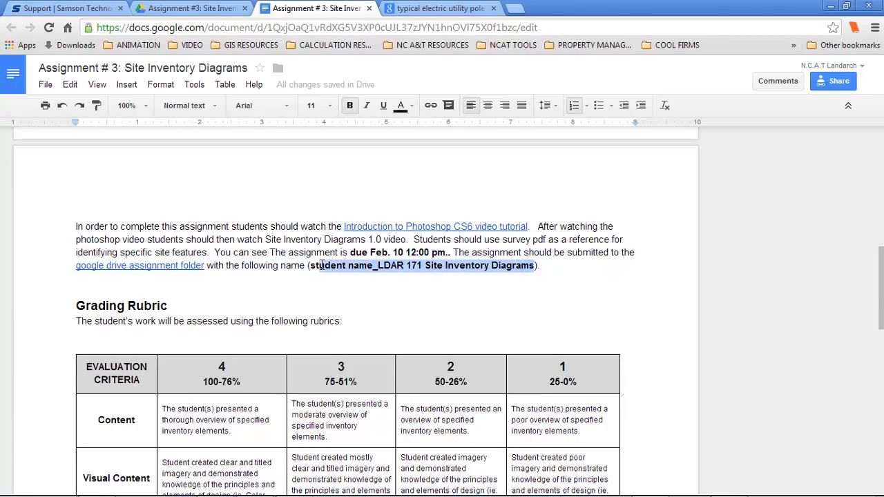
key(ctrl+c)
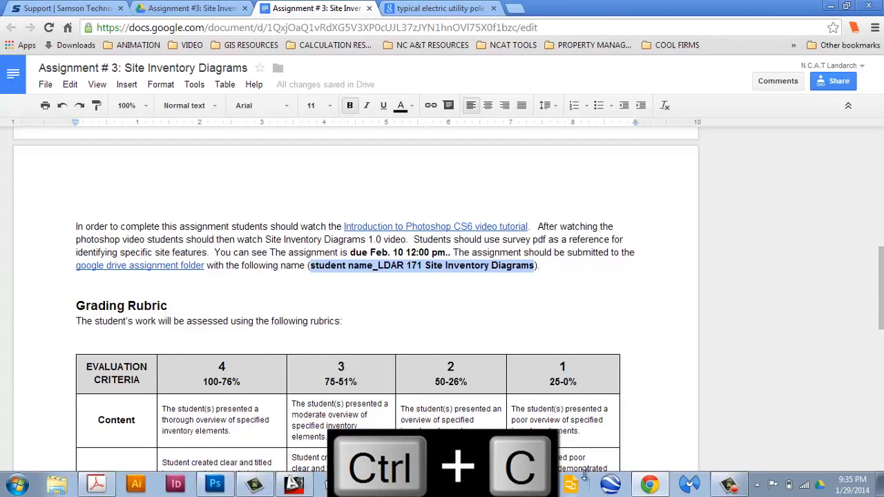
Step: Try to return to the Binder1.pdf window in Acrobat Pro, and go back to the assignment document in Chrome
click(97, 485)
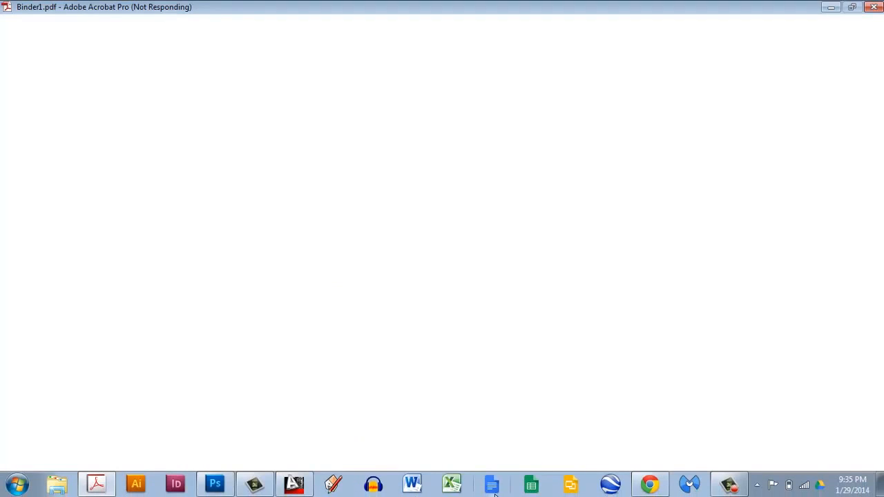
click(105, 492)
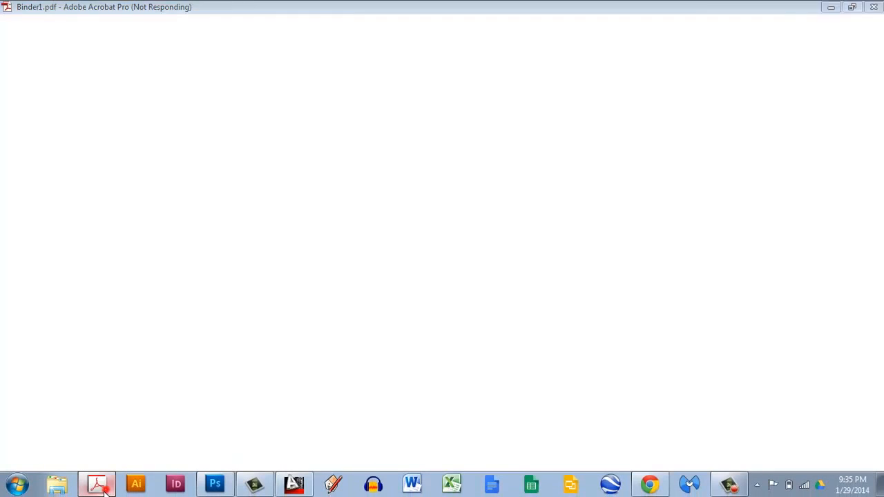
click(233, 267)
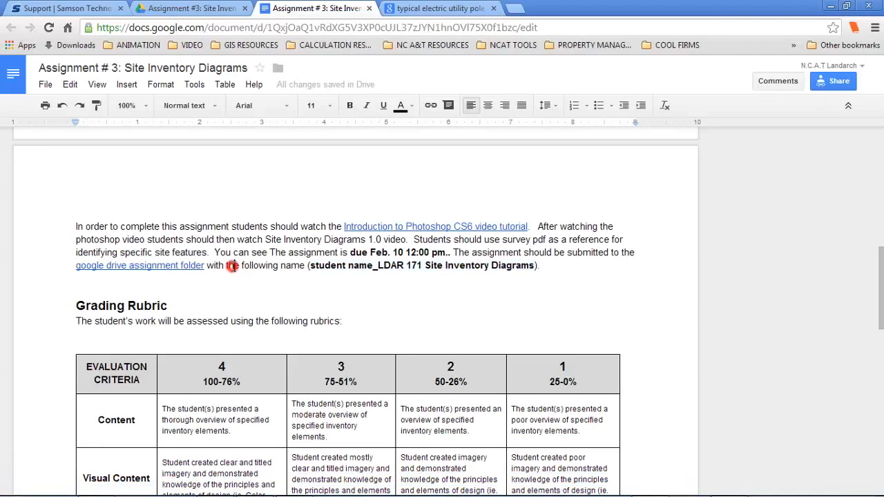
Step: Follow the assignment document's google drive assignment folder link, close the electric utility pole tab, and open the Student Work folder in Drive
scroll(280, 254, up, 2)
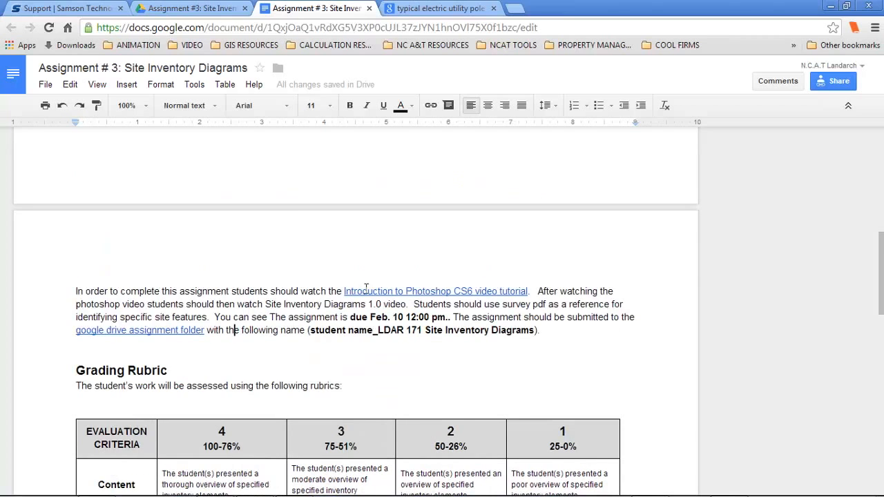
click(156, 332)
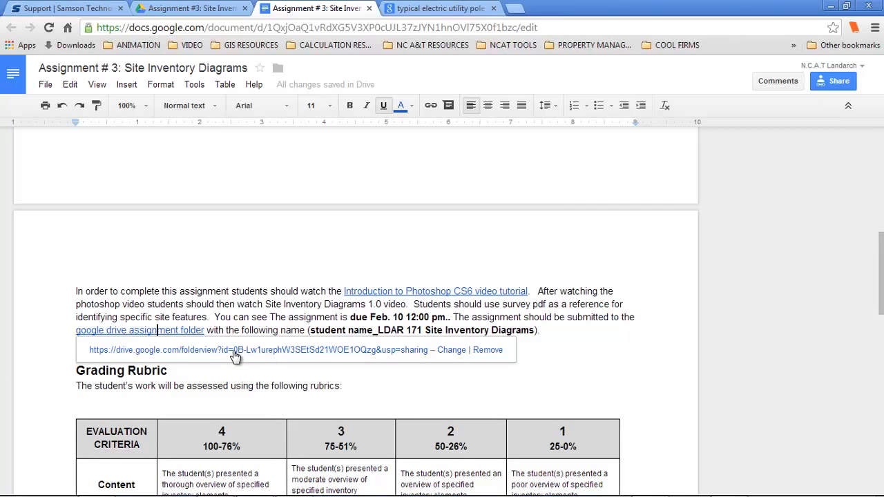
click(169, 350)
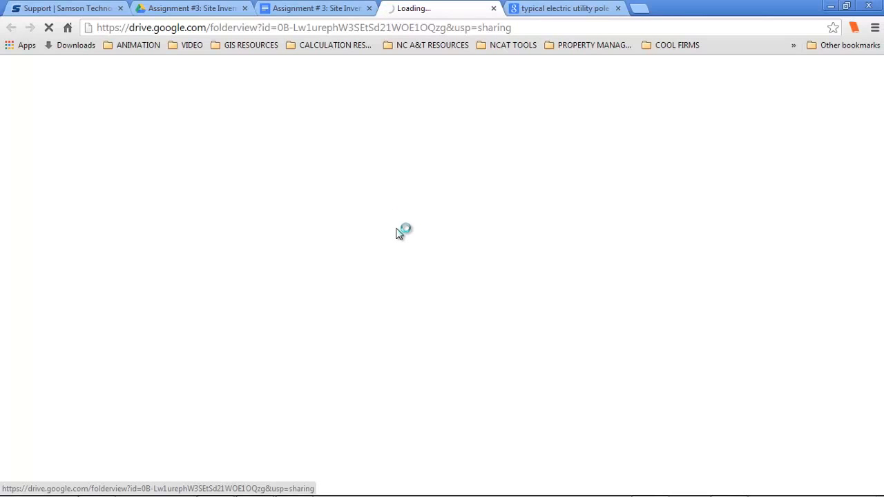
mouse_move(413, 496)
mouse_move(650, 485)
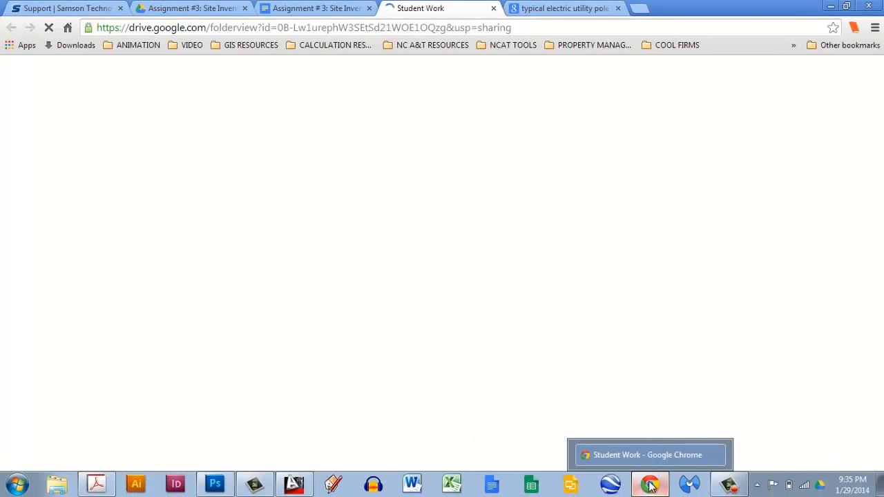
click(616, 9)
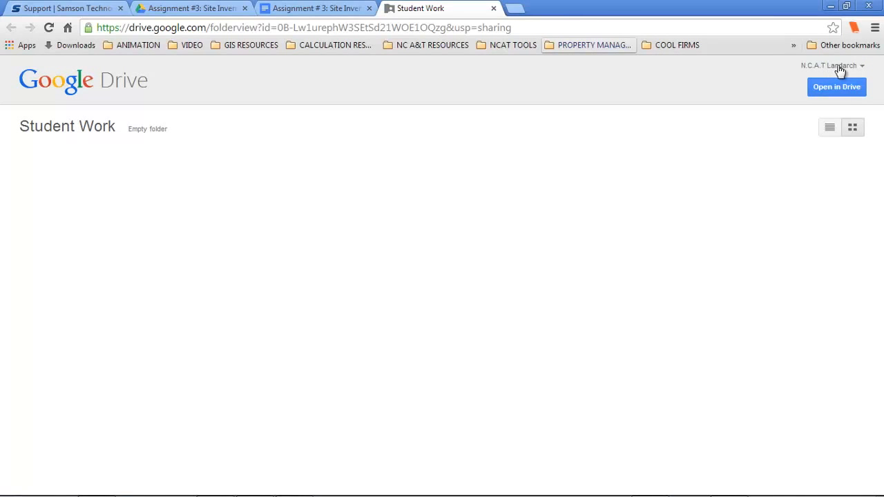
click(846, 95)
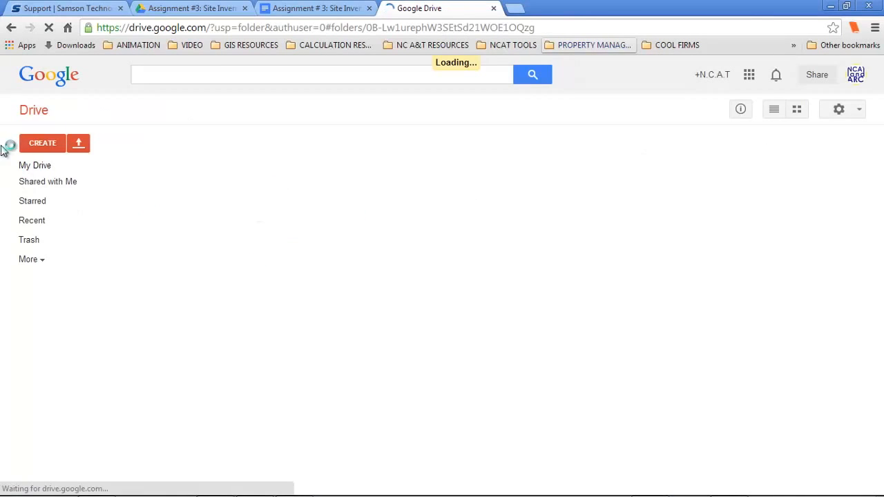
Step: Start a file upload to the Student Work folder and cancel the file selection
click(79, 143)
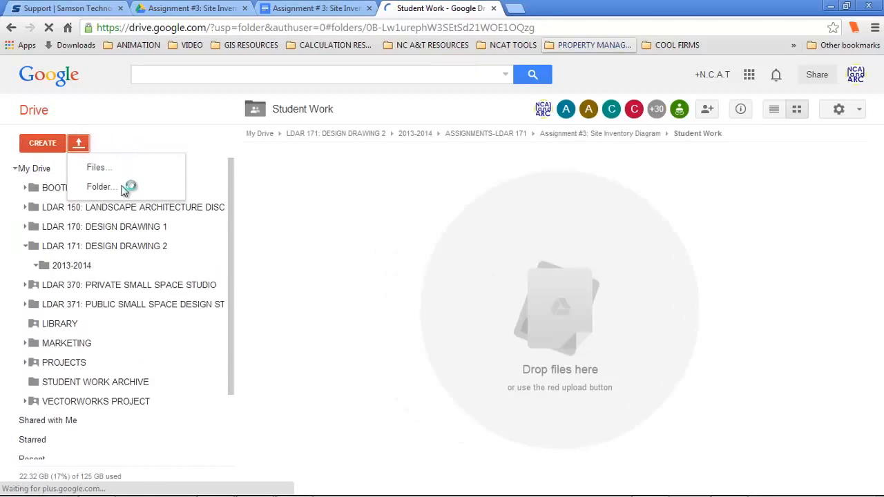
click(116, 169)
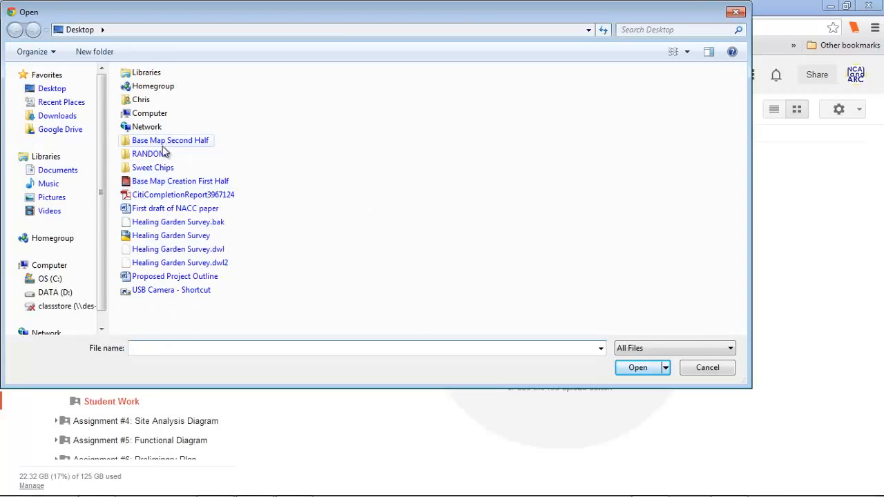
click(709, 373)
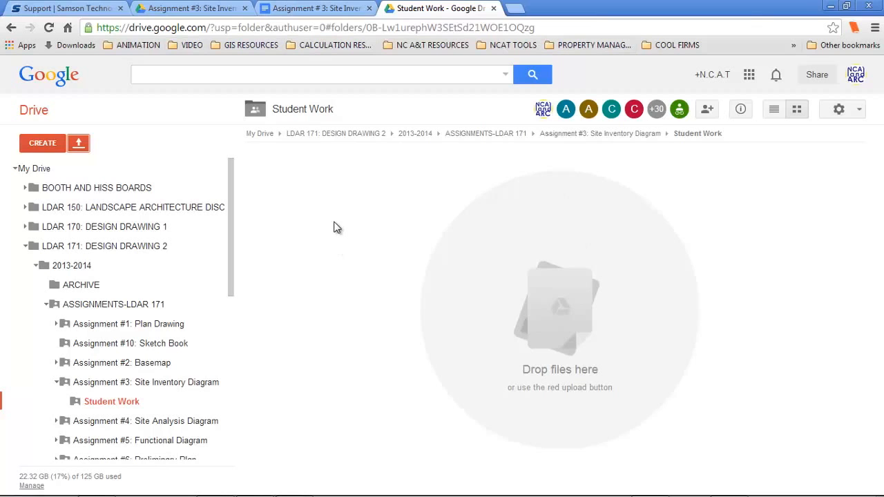
mouse_move(525, 495)
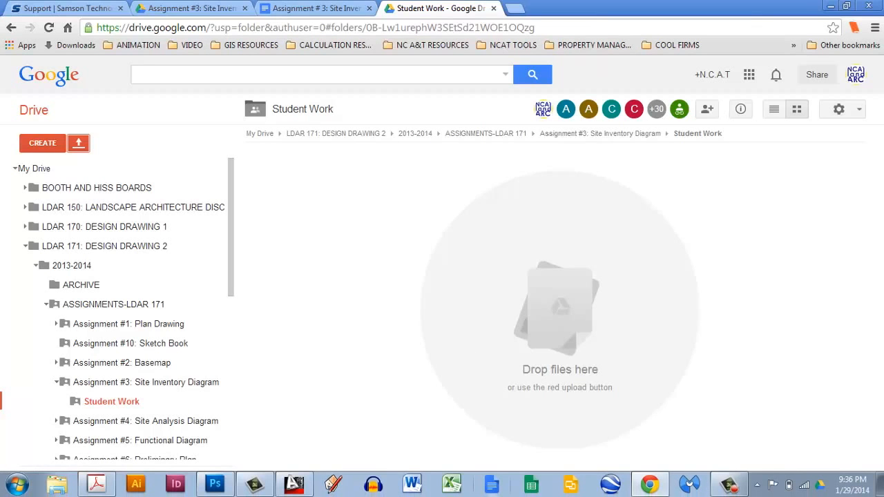
click(726, 489)
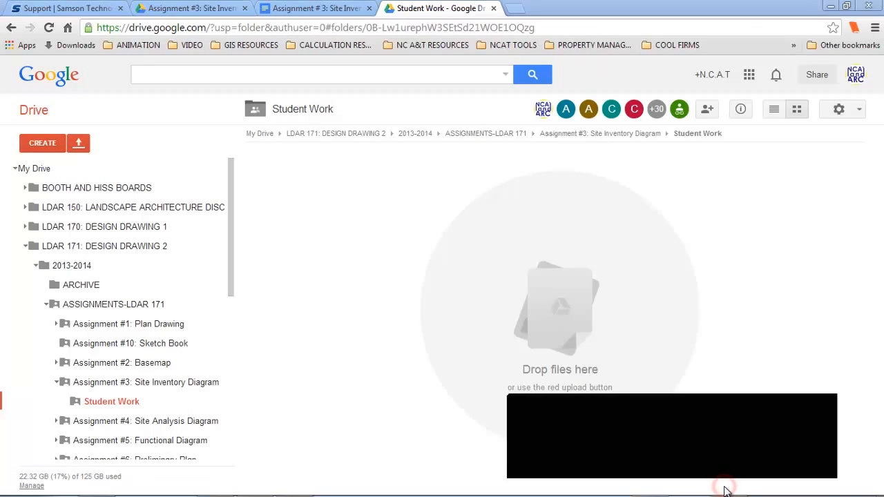